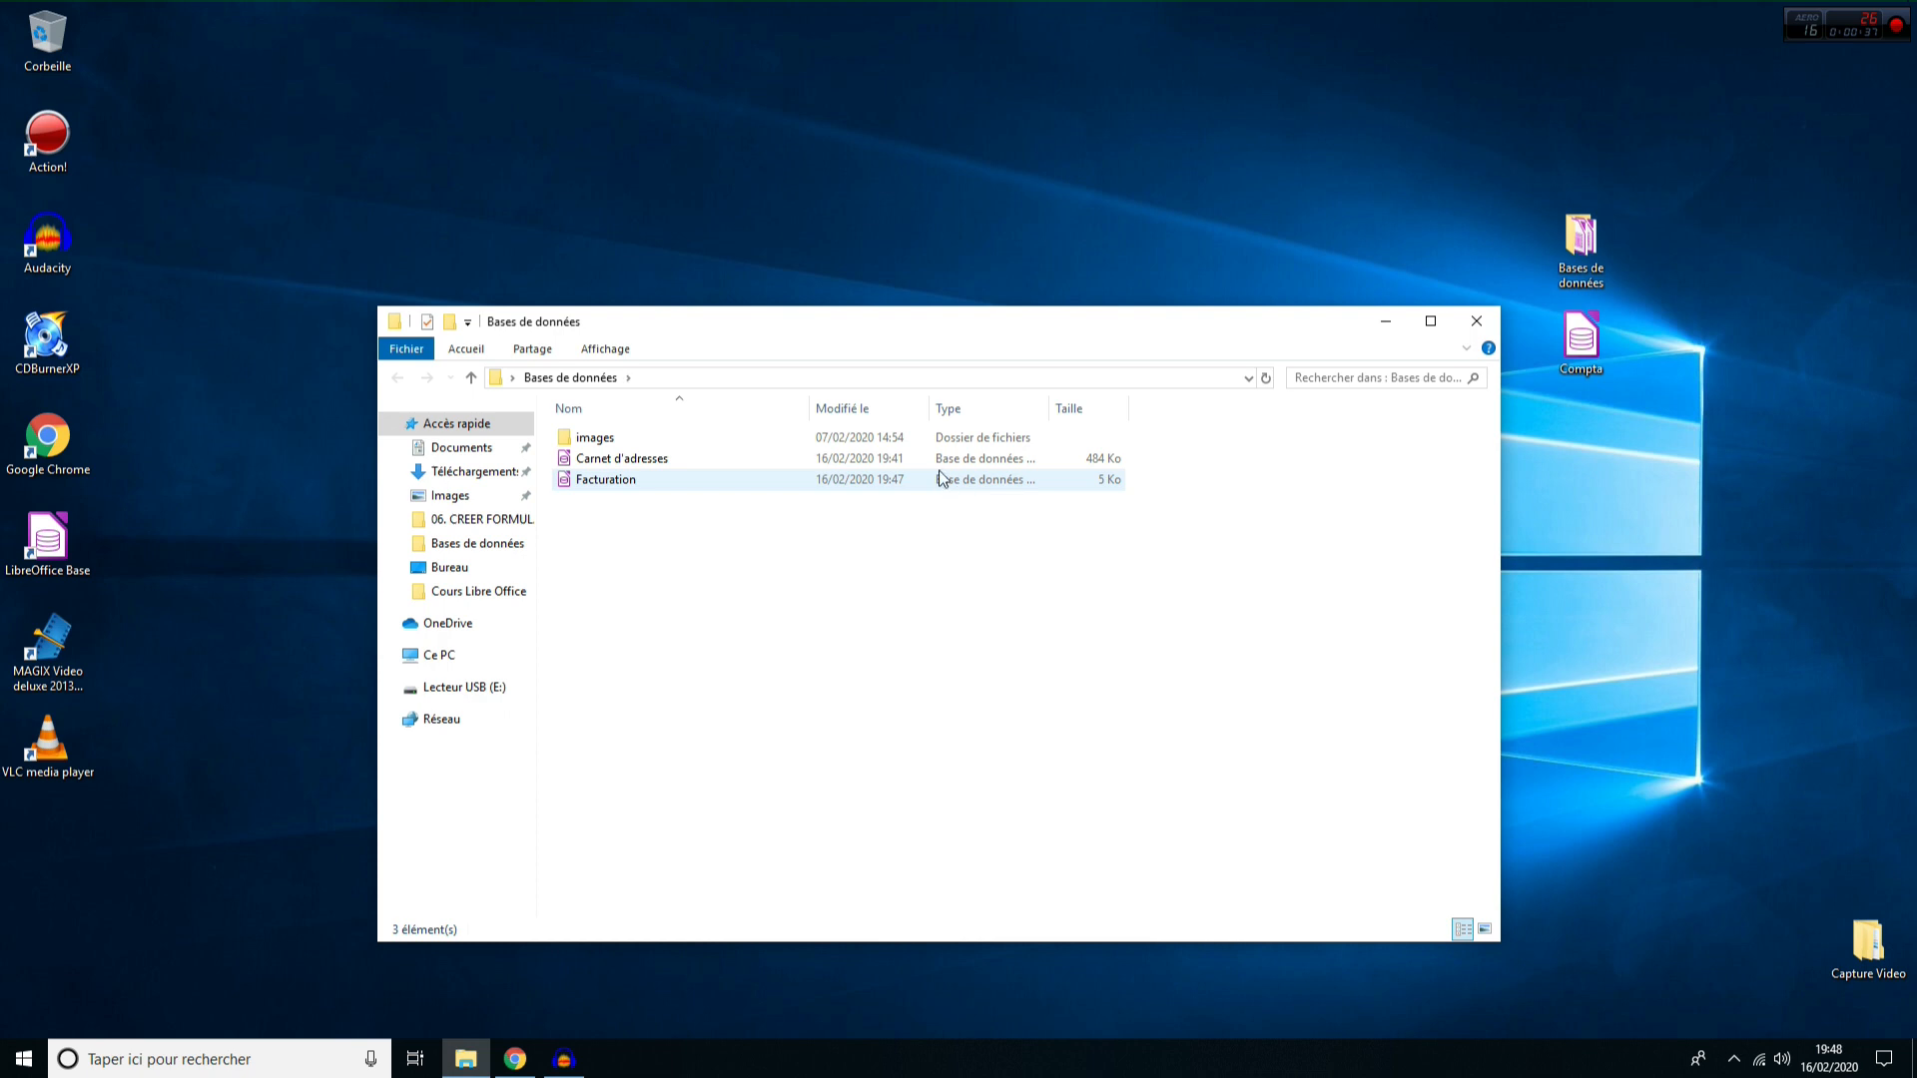
# - Open the Carnet d'adresses database and its AJOUTER NOUVEAU CONTACT form
pyautogui.doubleClick(642, 462)
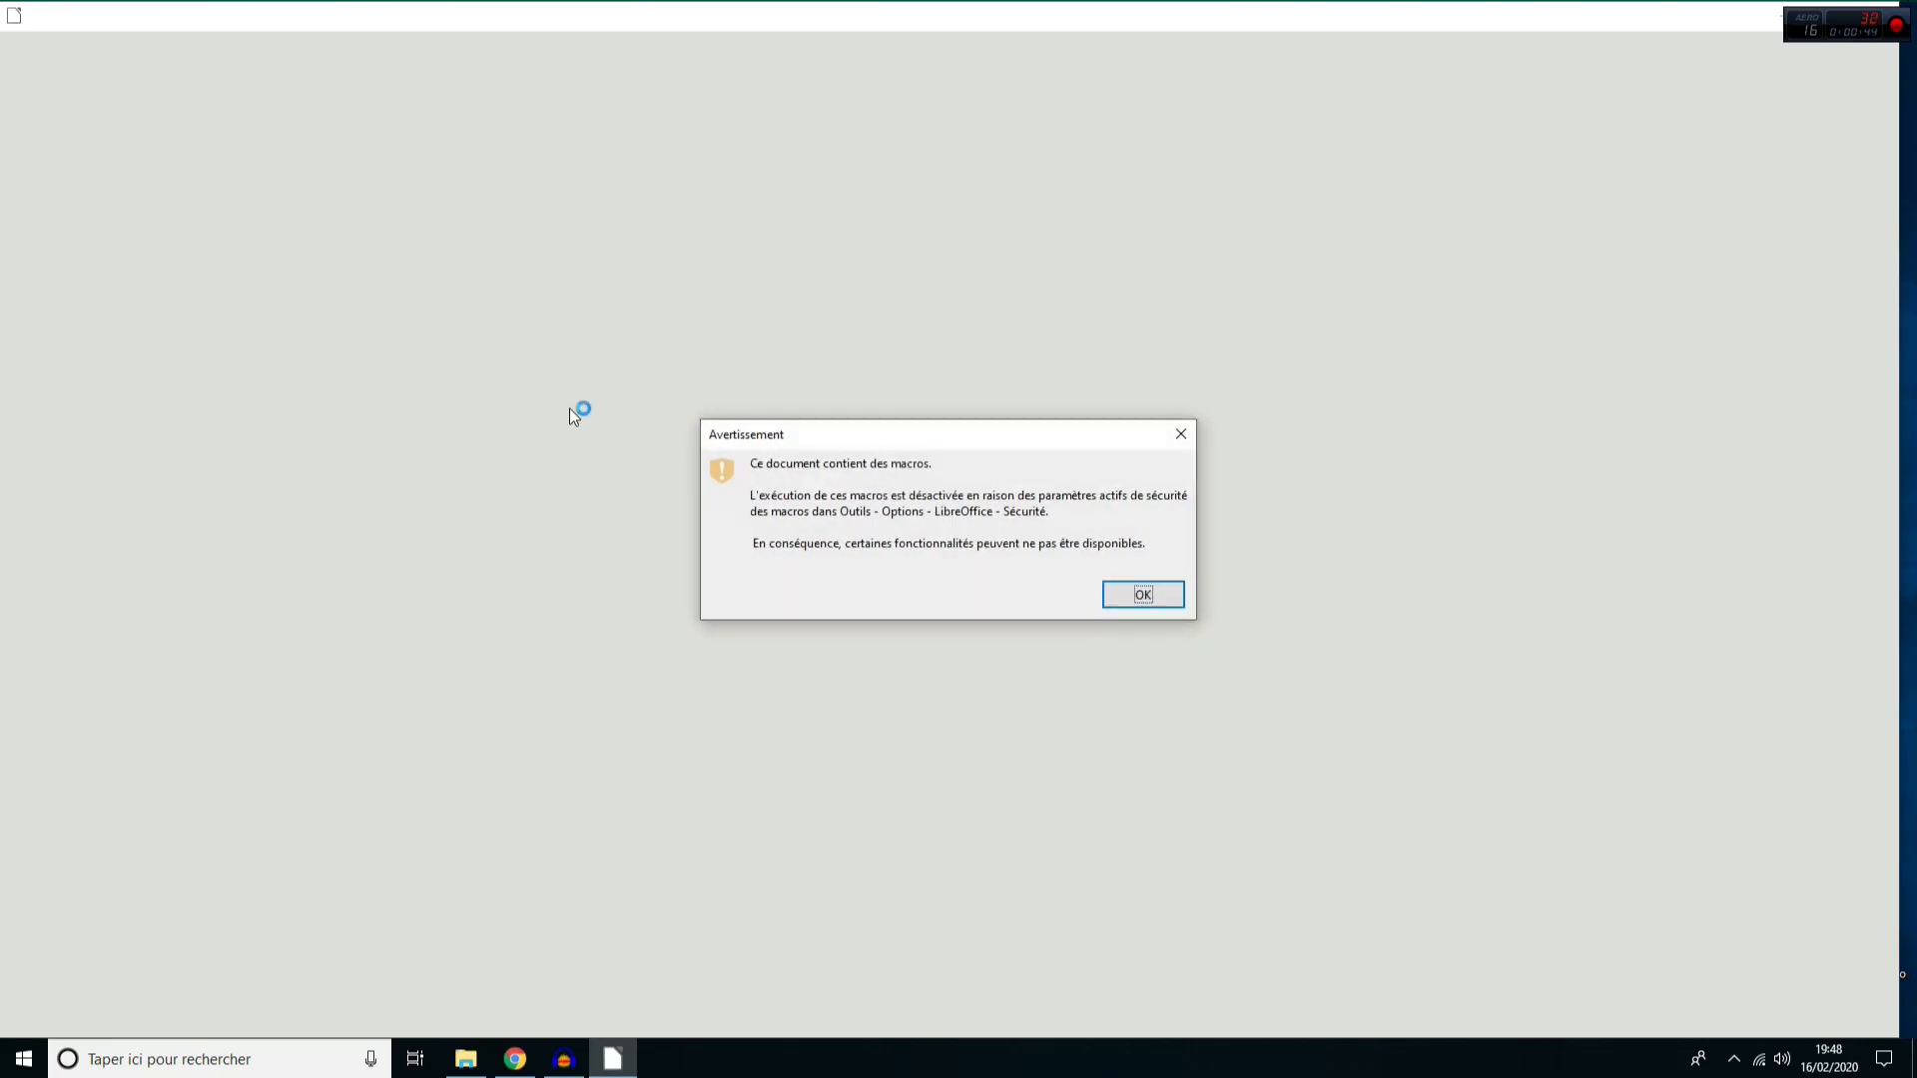
pyautogui.click(1174, 595)
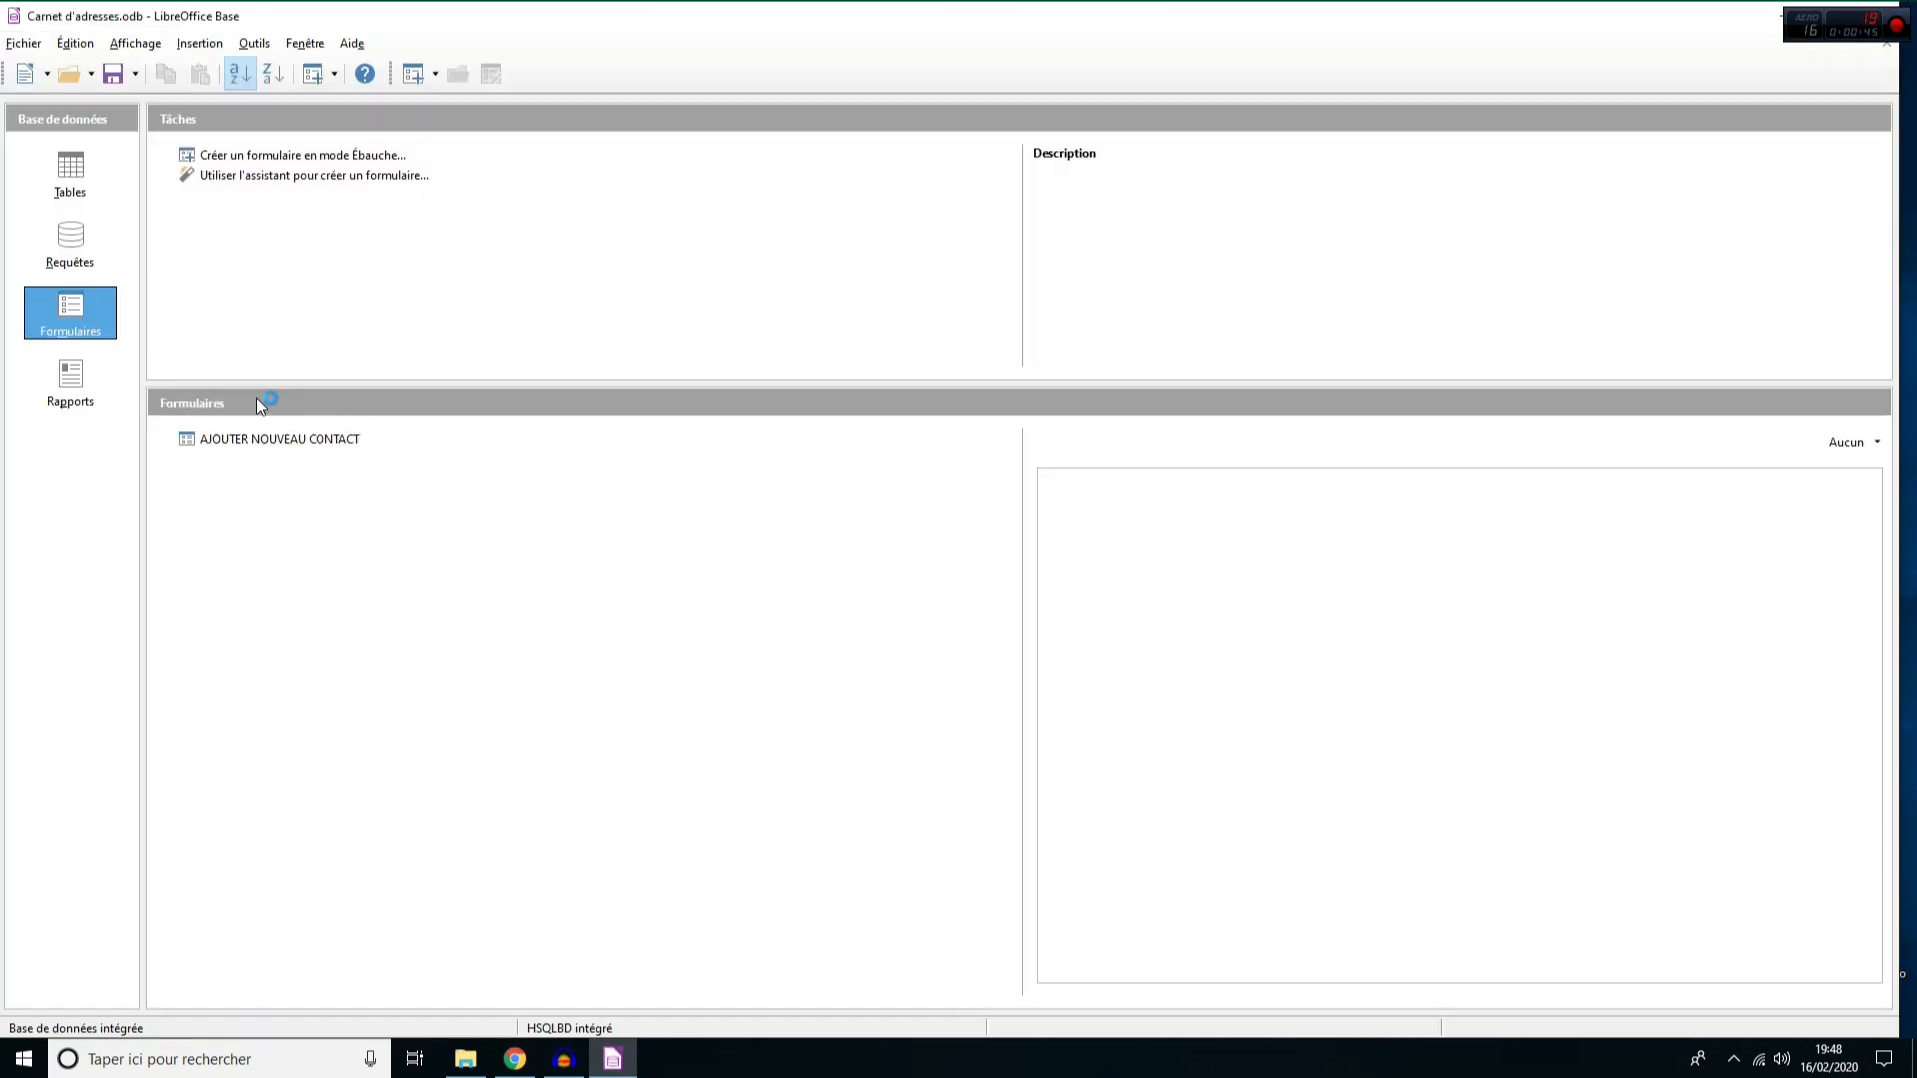
pyautogui.click(262, 447)
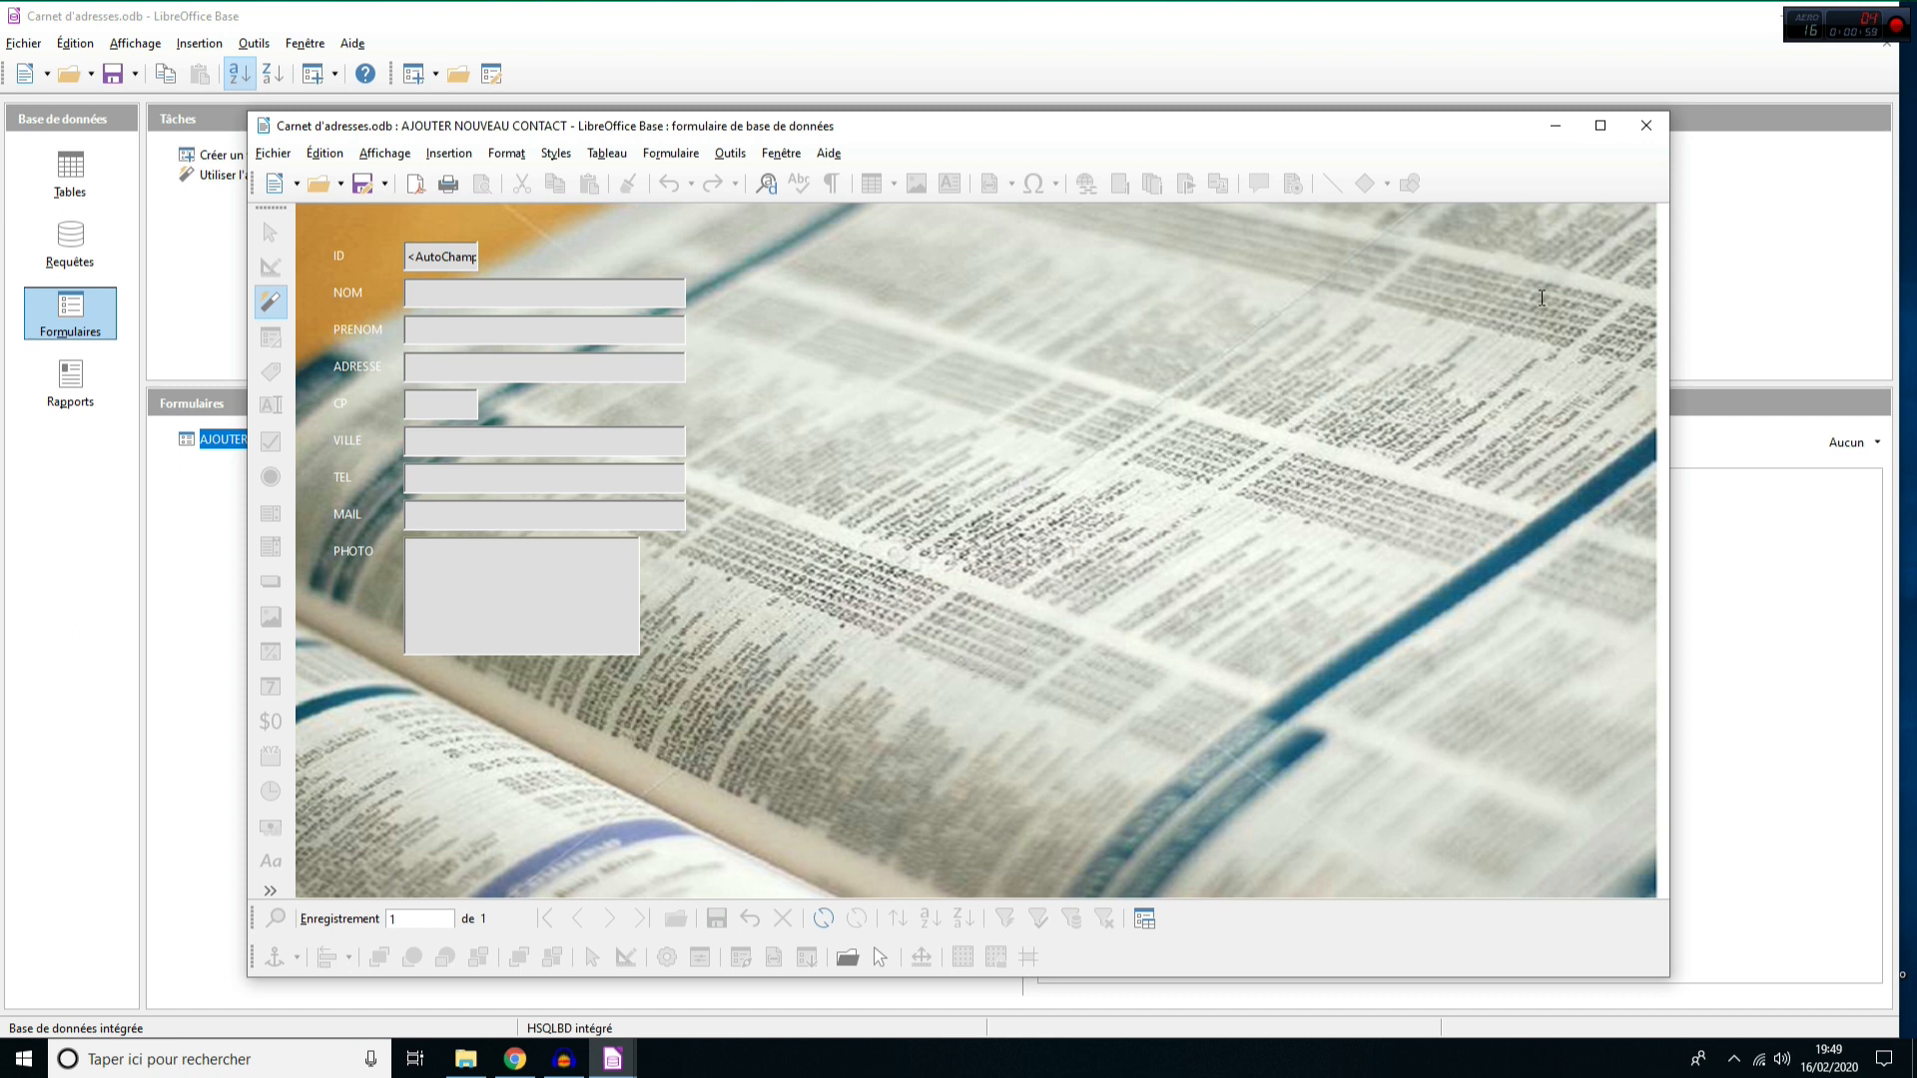
# - Close the contact form, show the database's tables and close Carnet d'adresses
pyautogui.click(1658, 131)
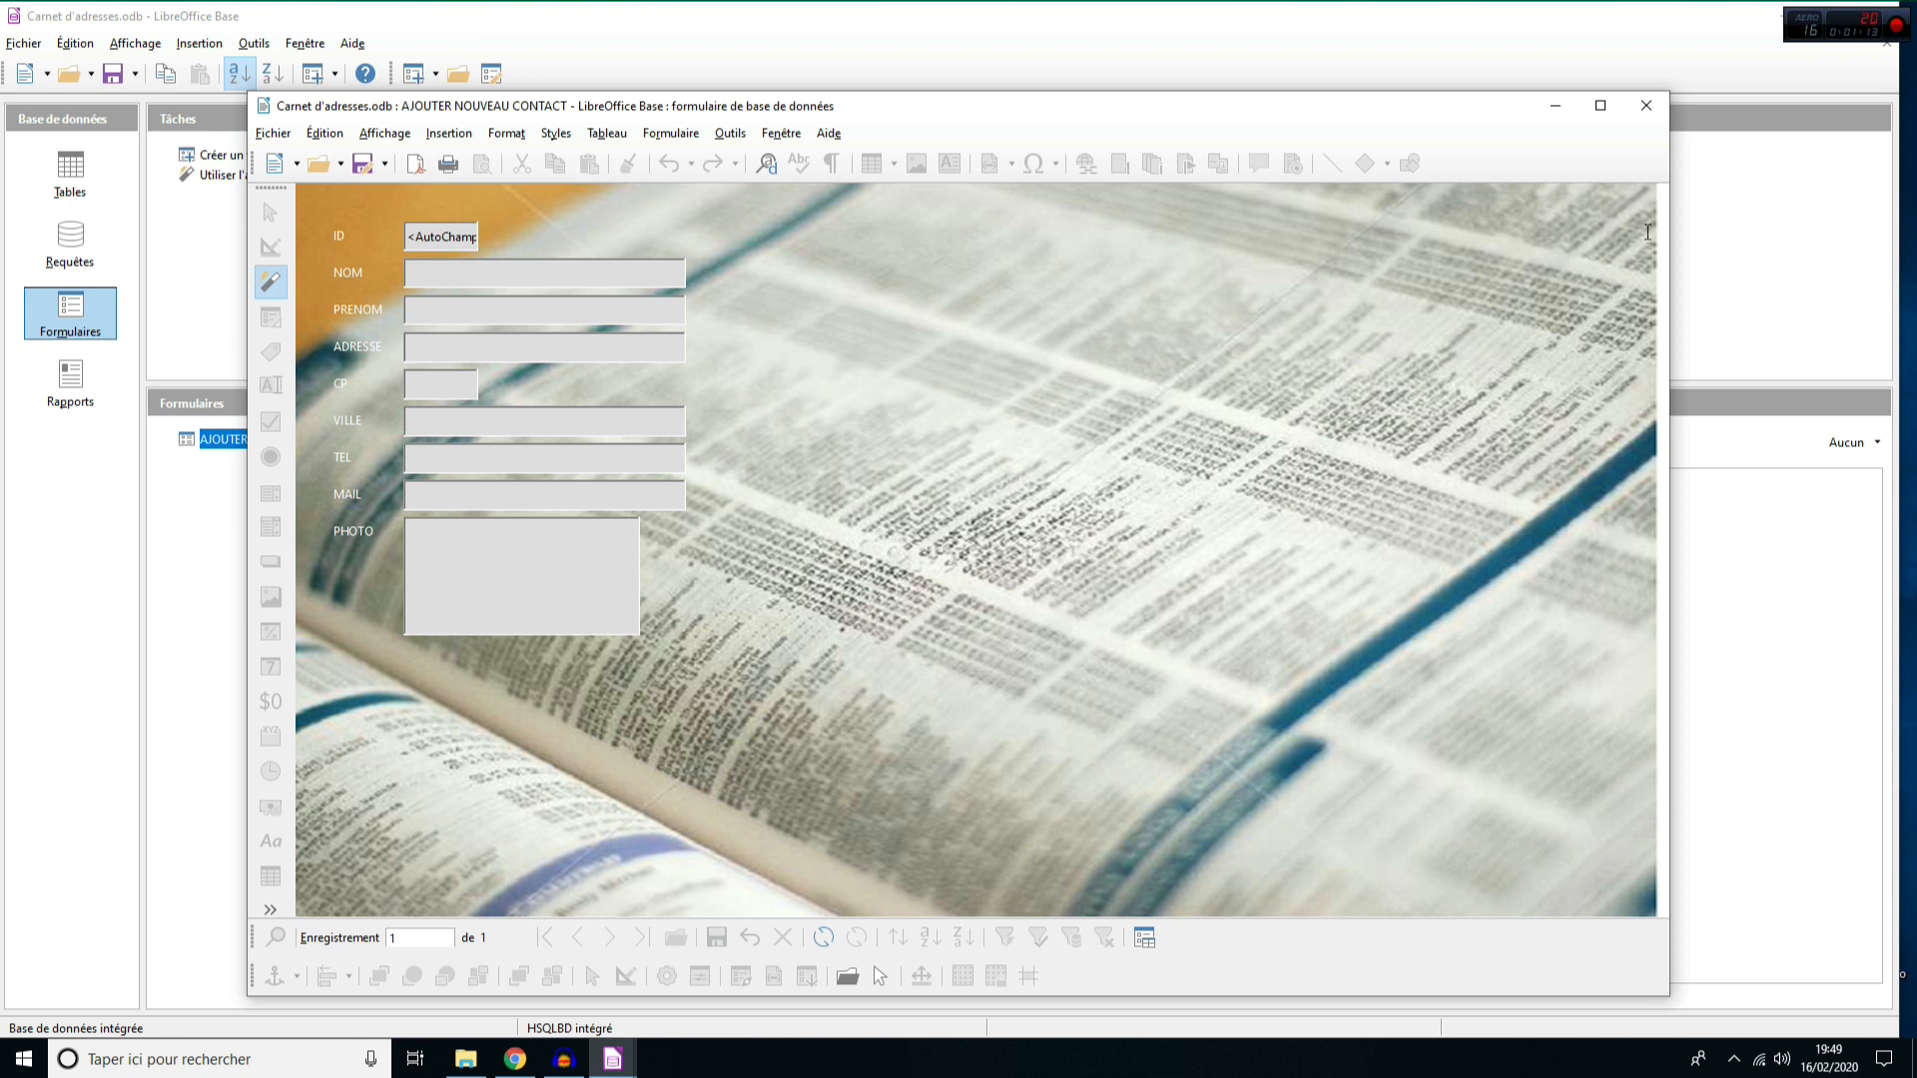
pyautogui.click(1646, 105)
pyautogui.click(89, 179)
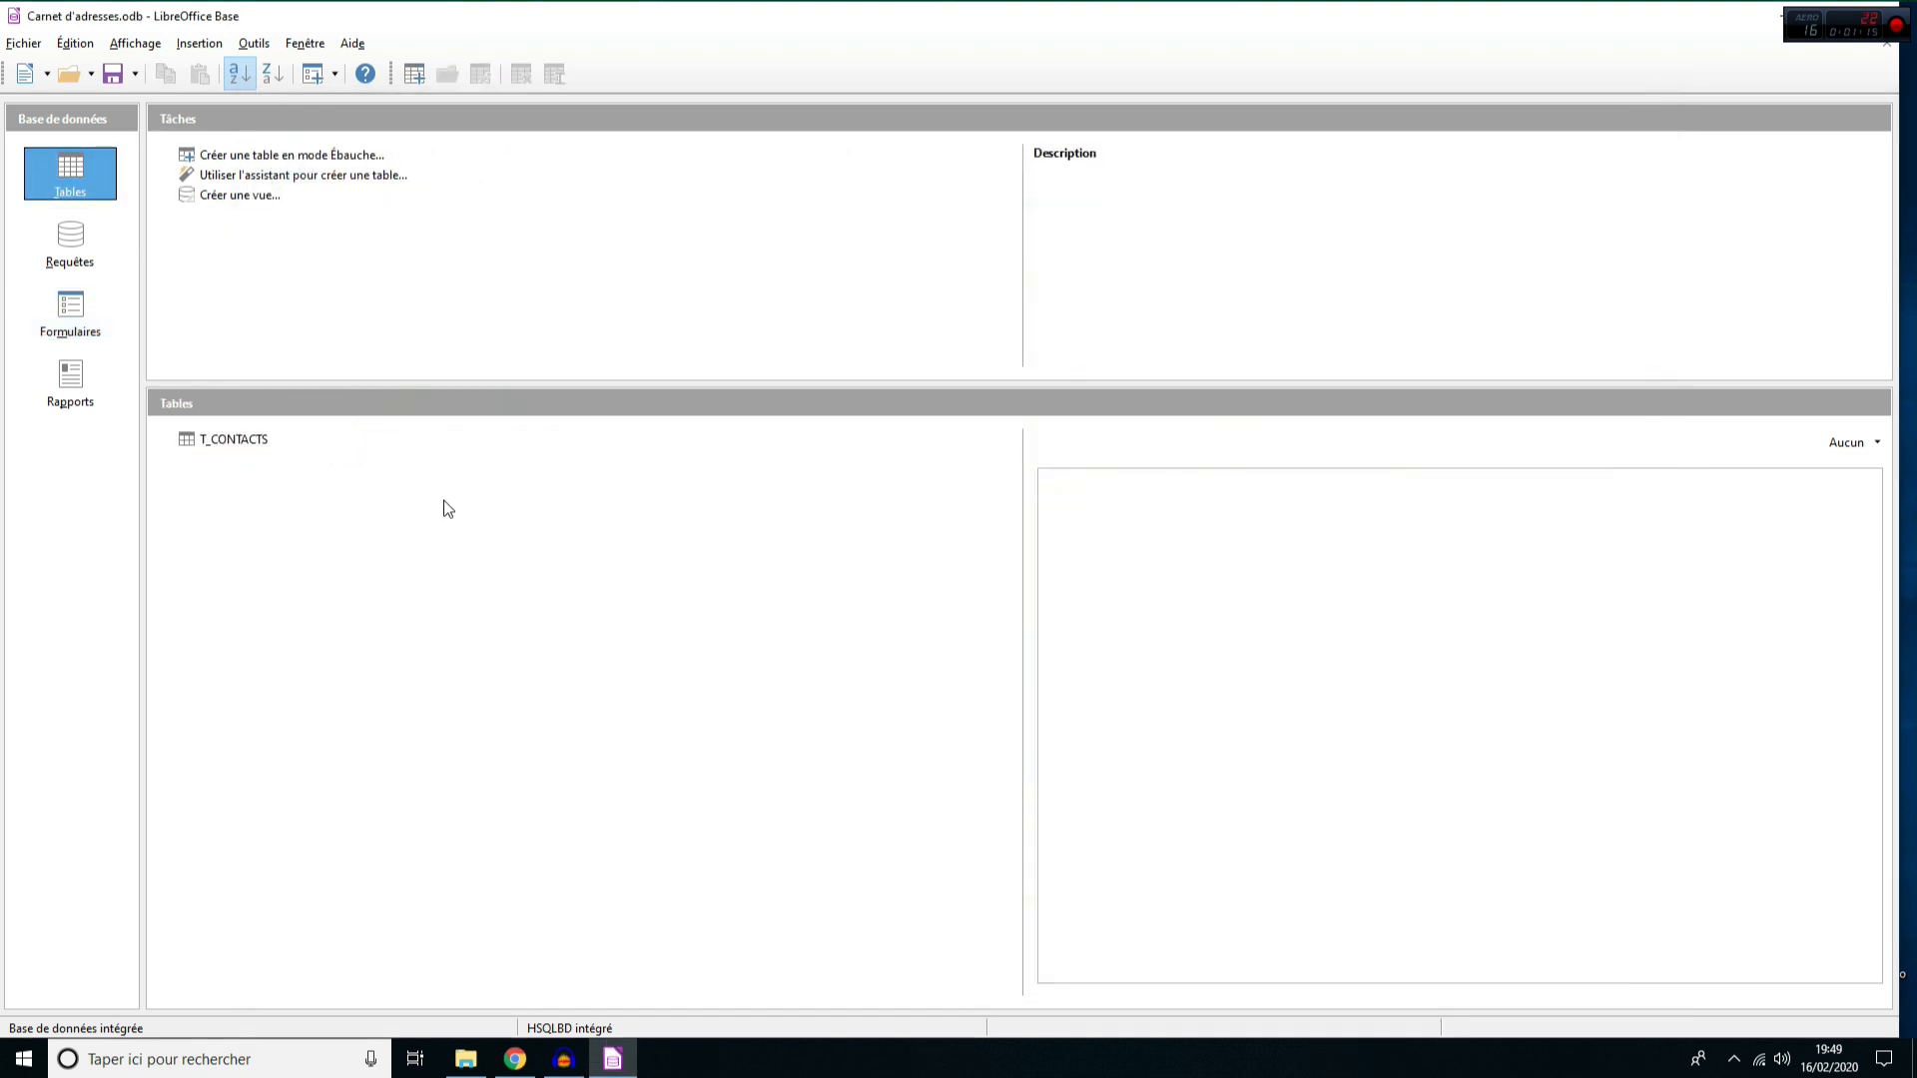
pyautogui.click(1887, 14)
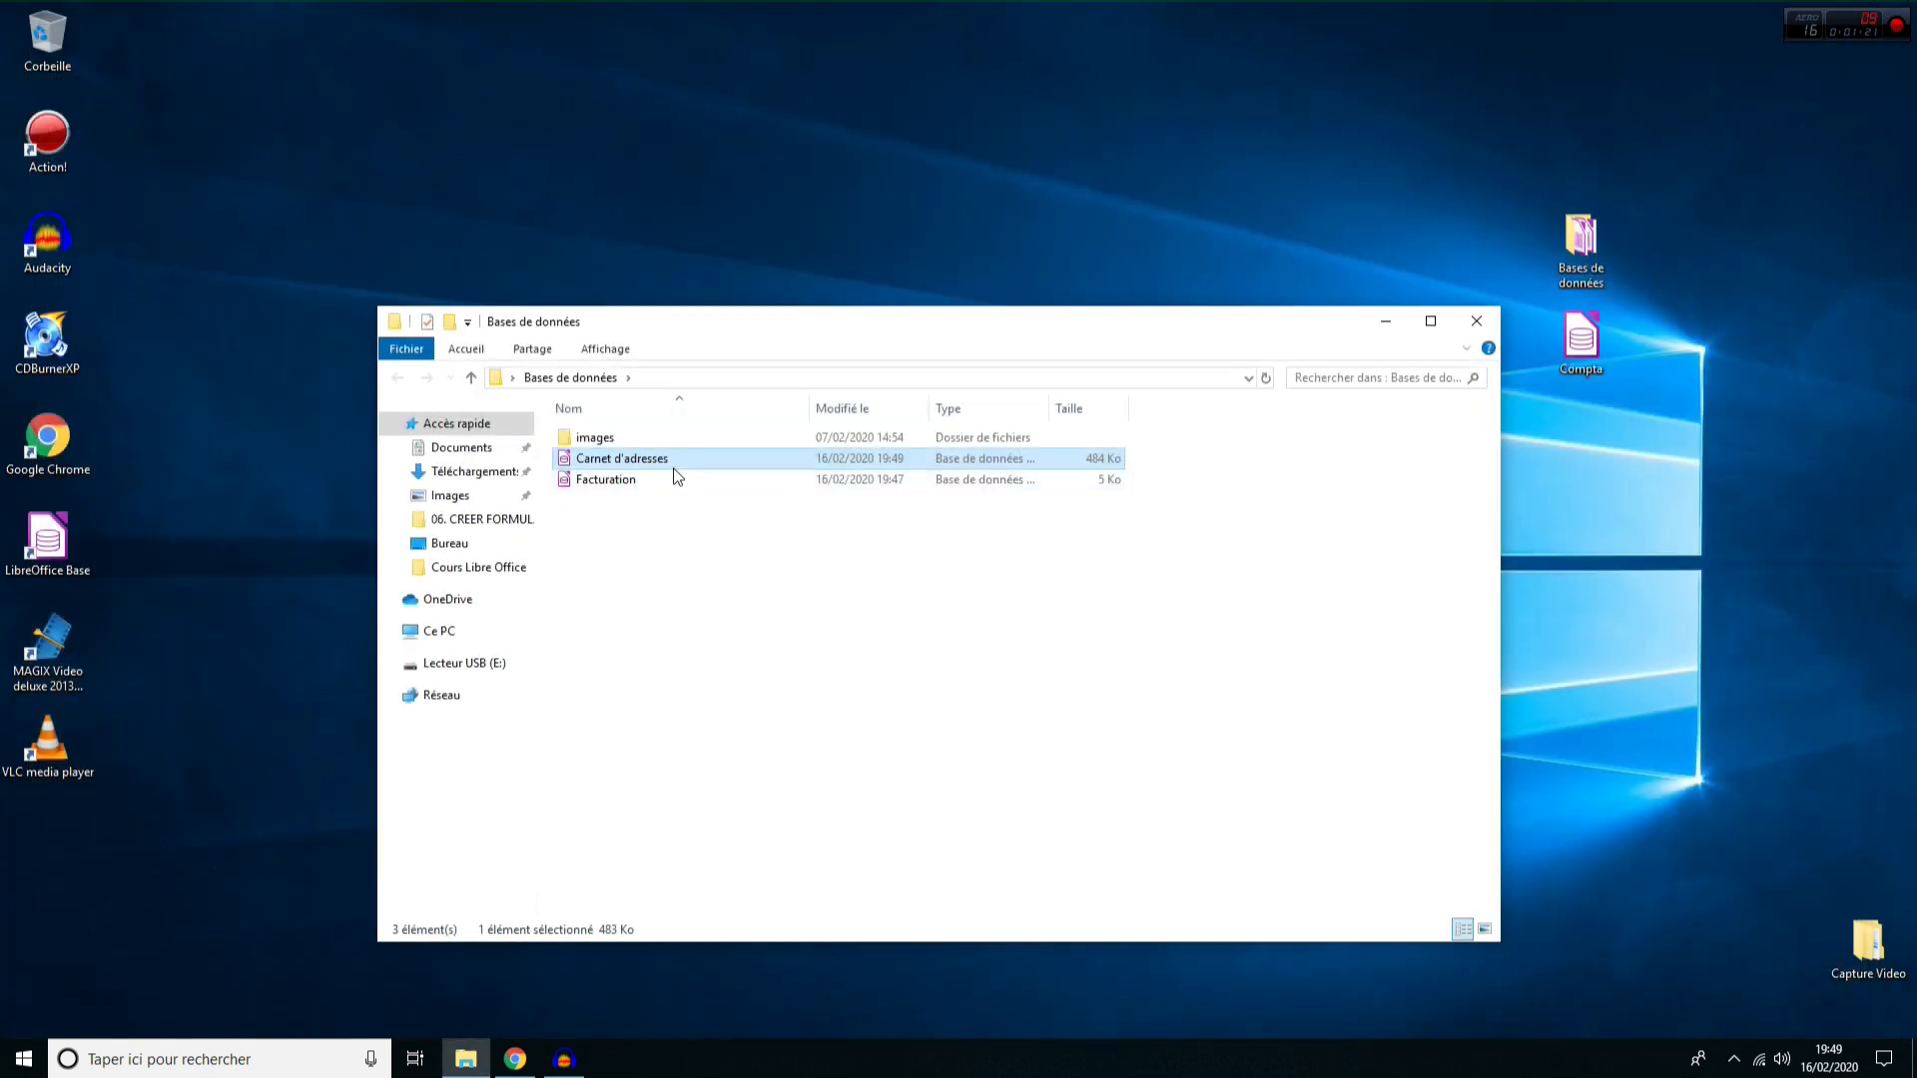
# - Open the Facturation database and display its tables
pyautogui.click(607, 484)
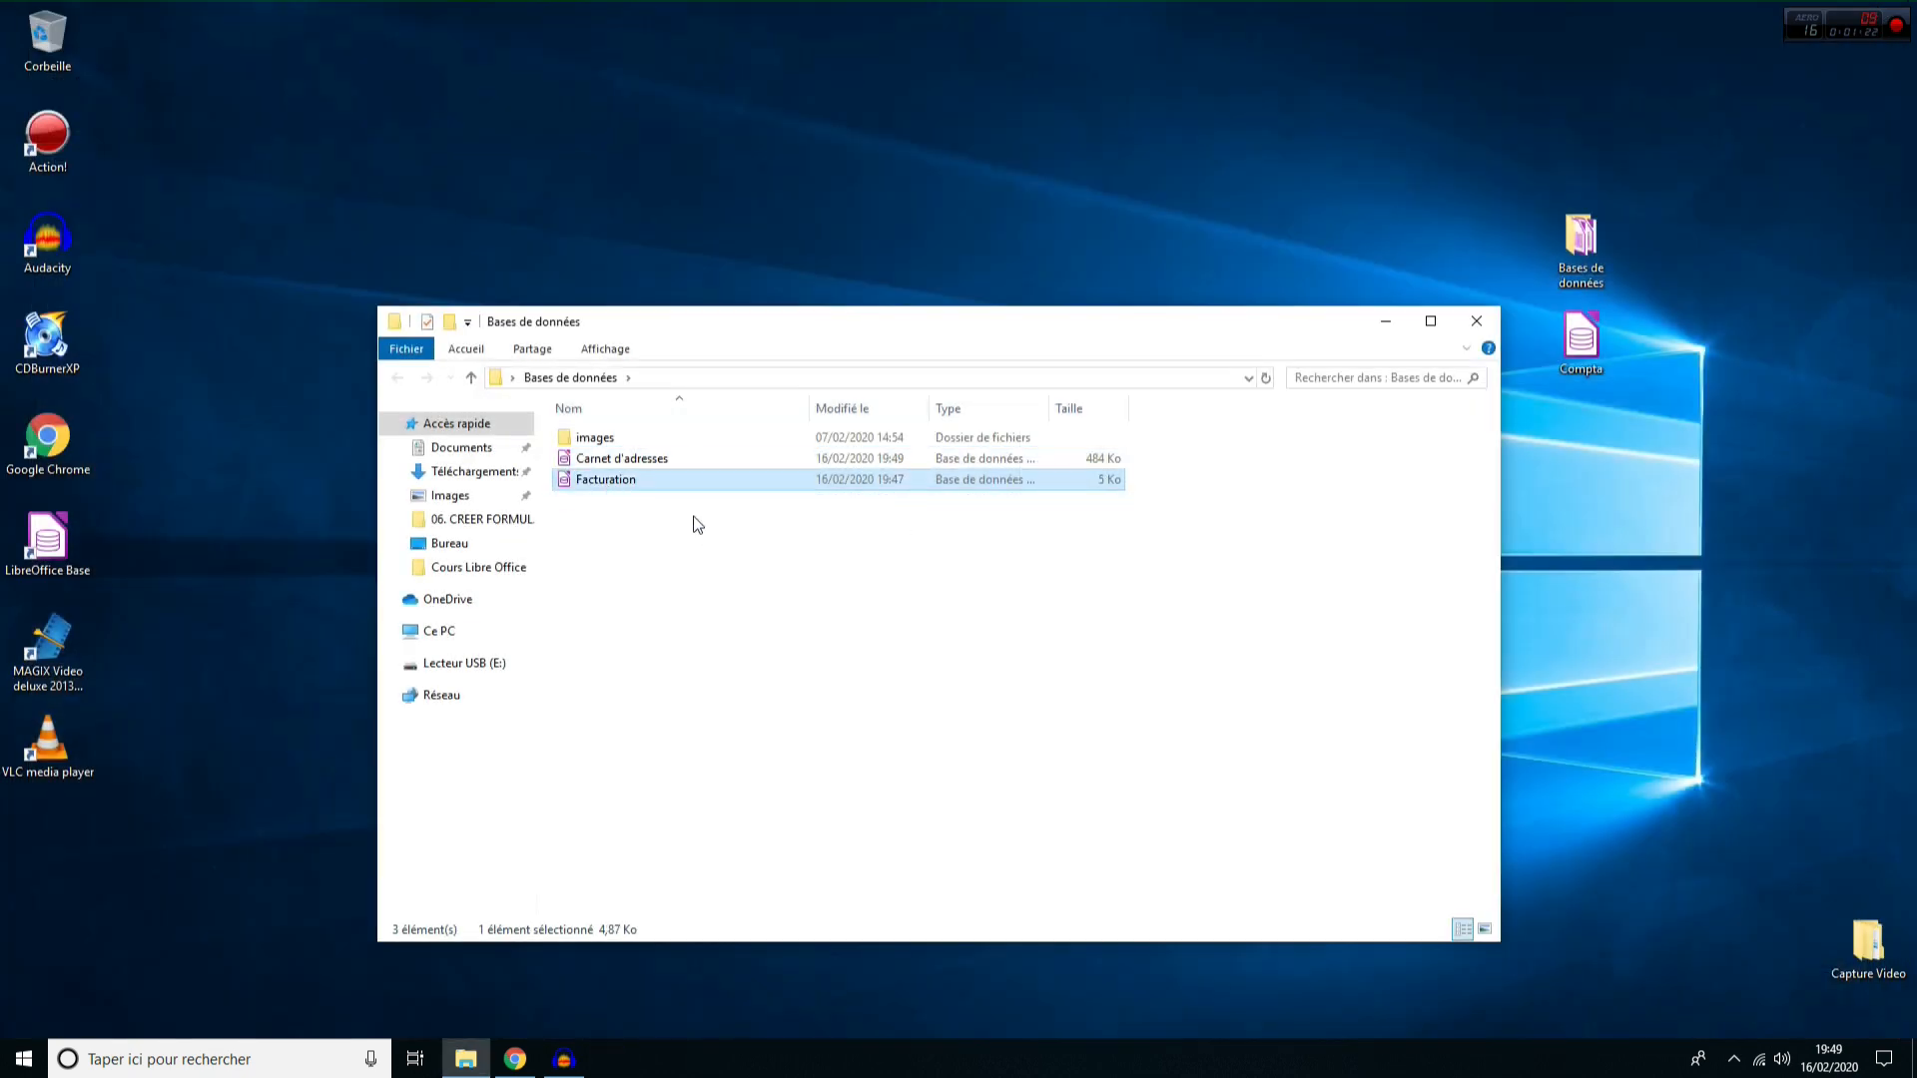
pyautogui.doubleClick(619, 481)
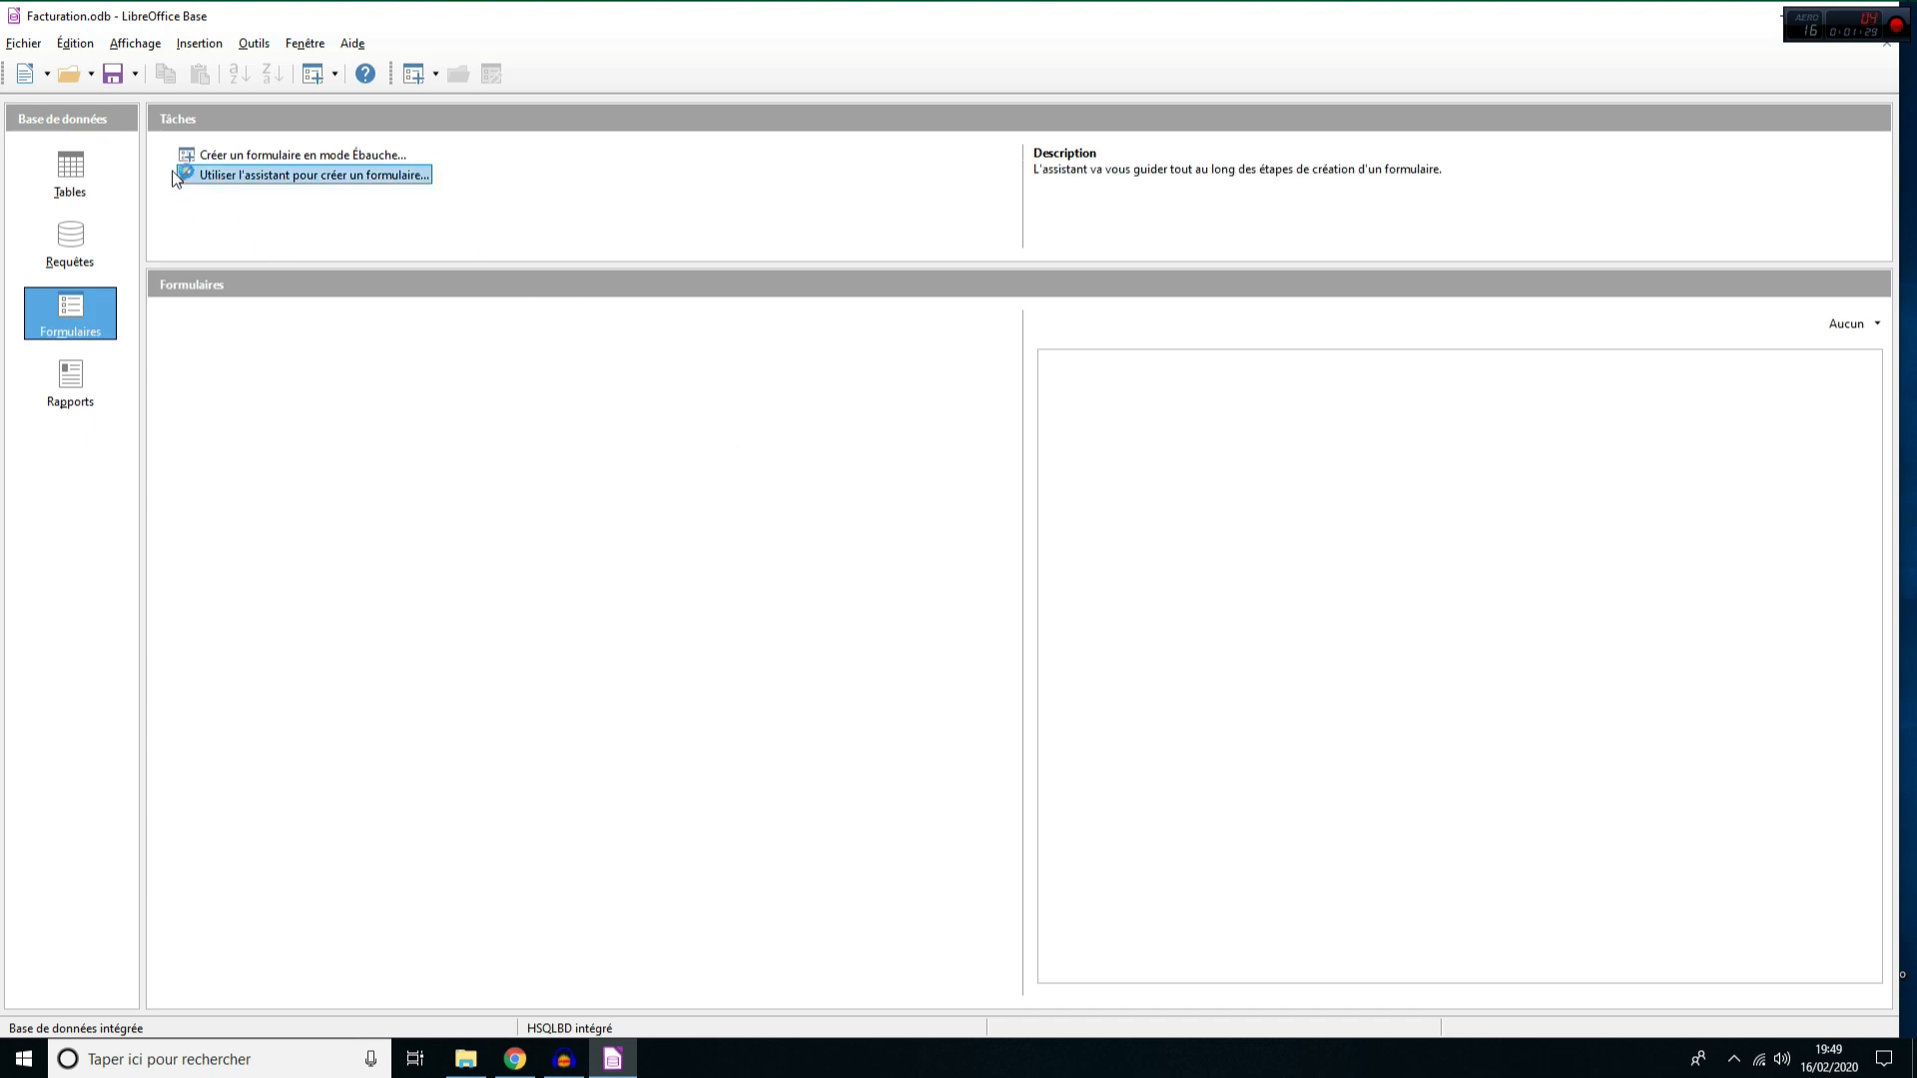
pyautogui.click(180, 174)
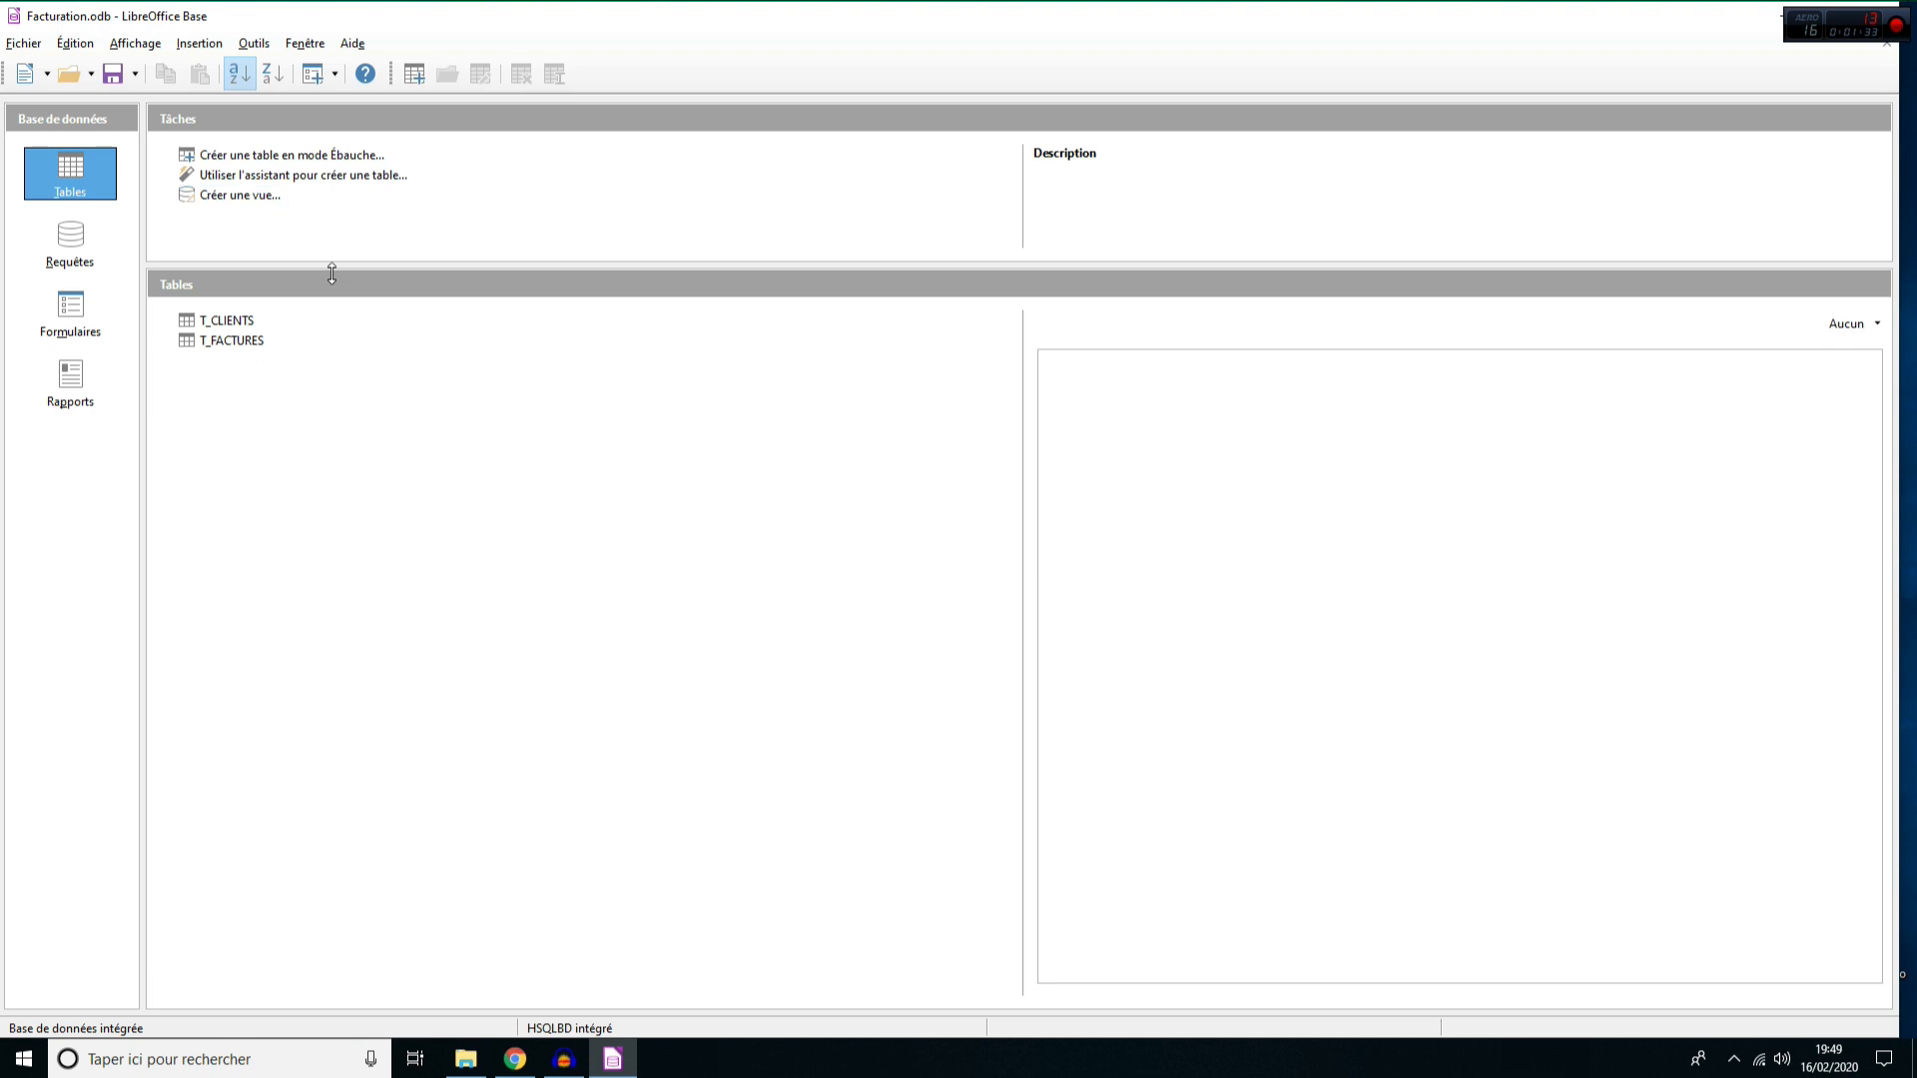
# - Open the T_CLIENTS table, widen its narrow columns so the client records are readable, and close it
pyautogui.click(241, 326)
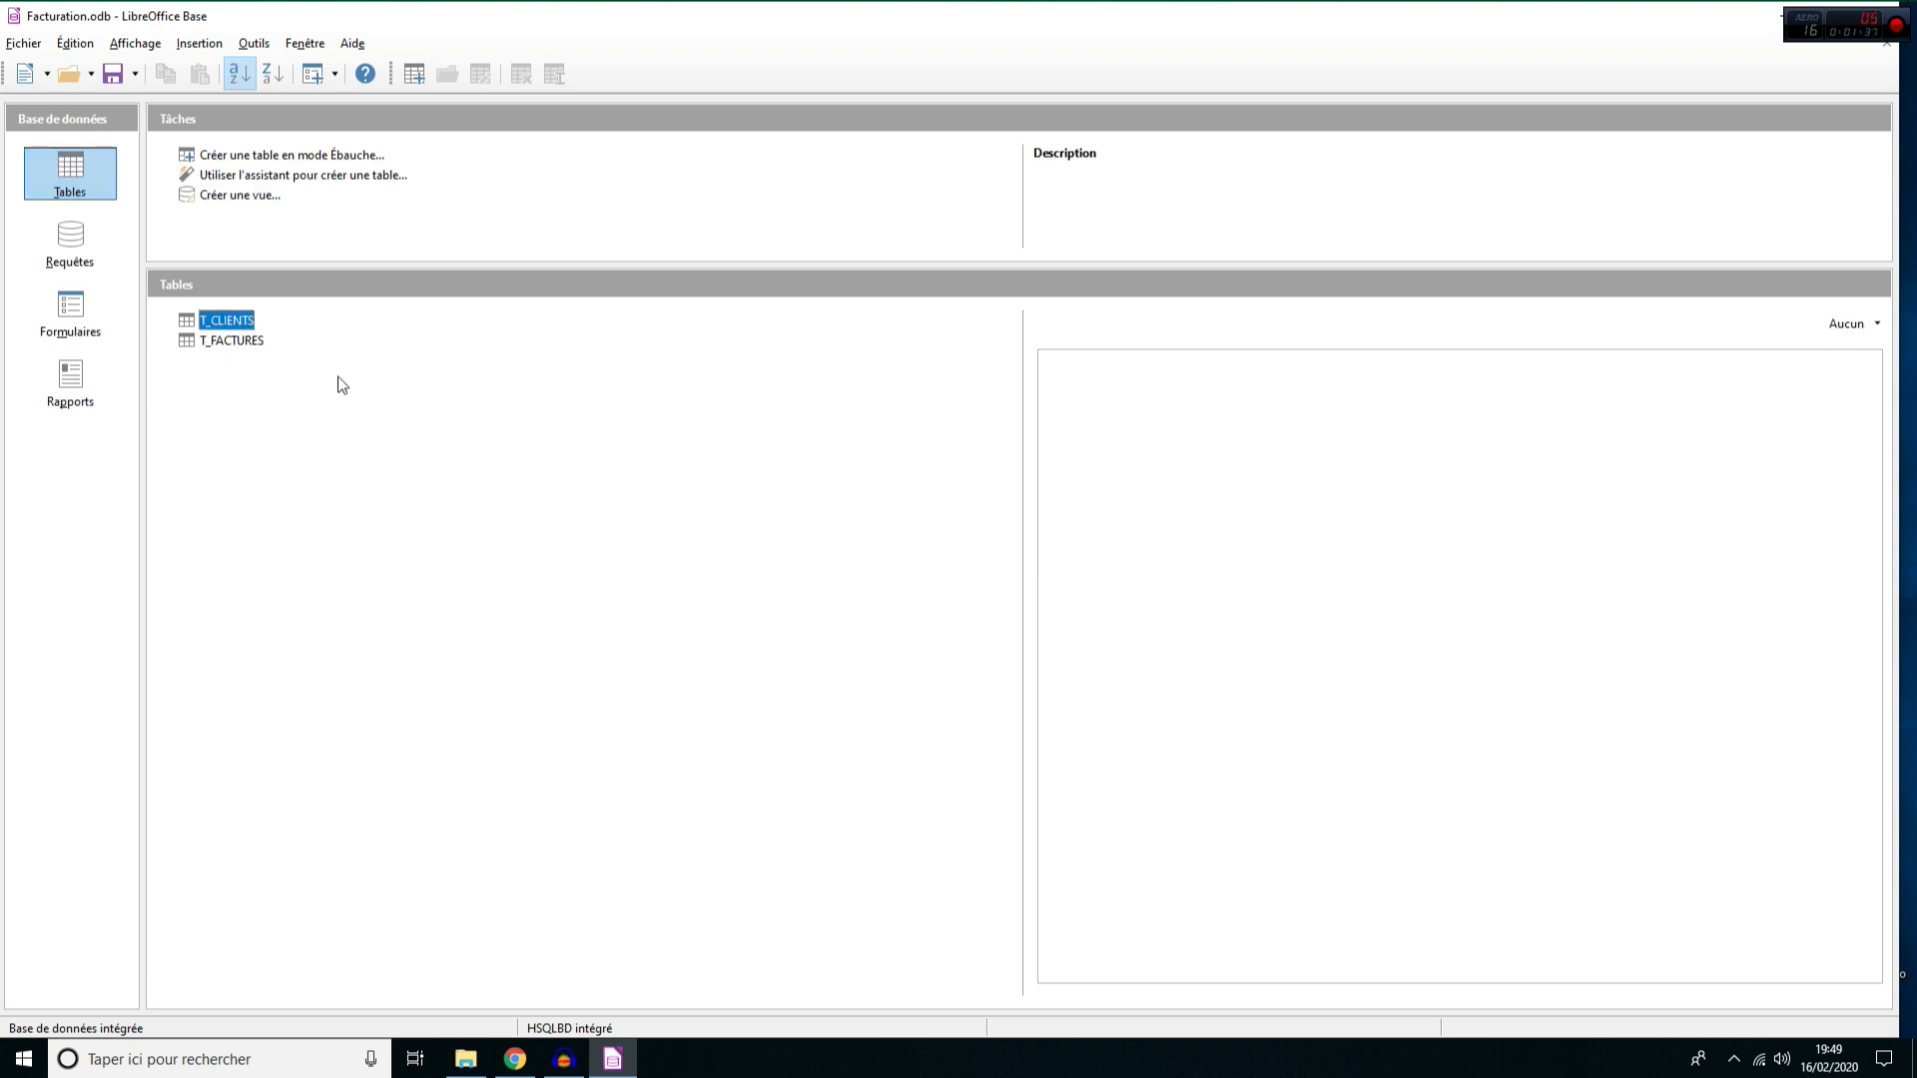
pyautogui.press('Down')
pyautogui.doubleClick(239, 321)
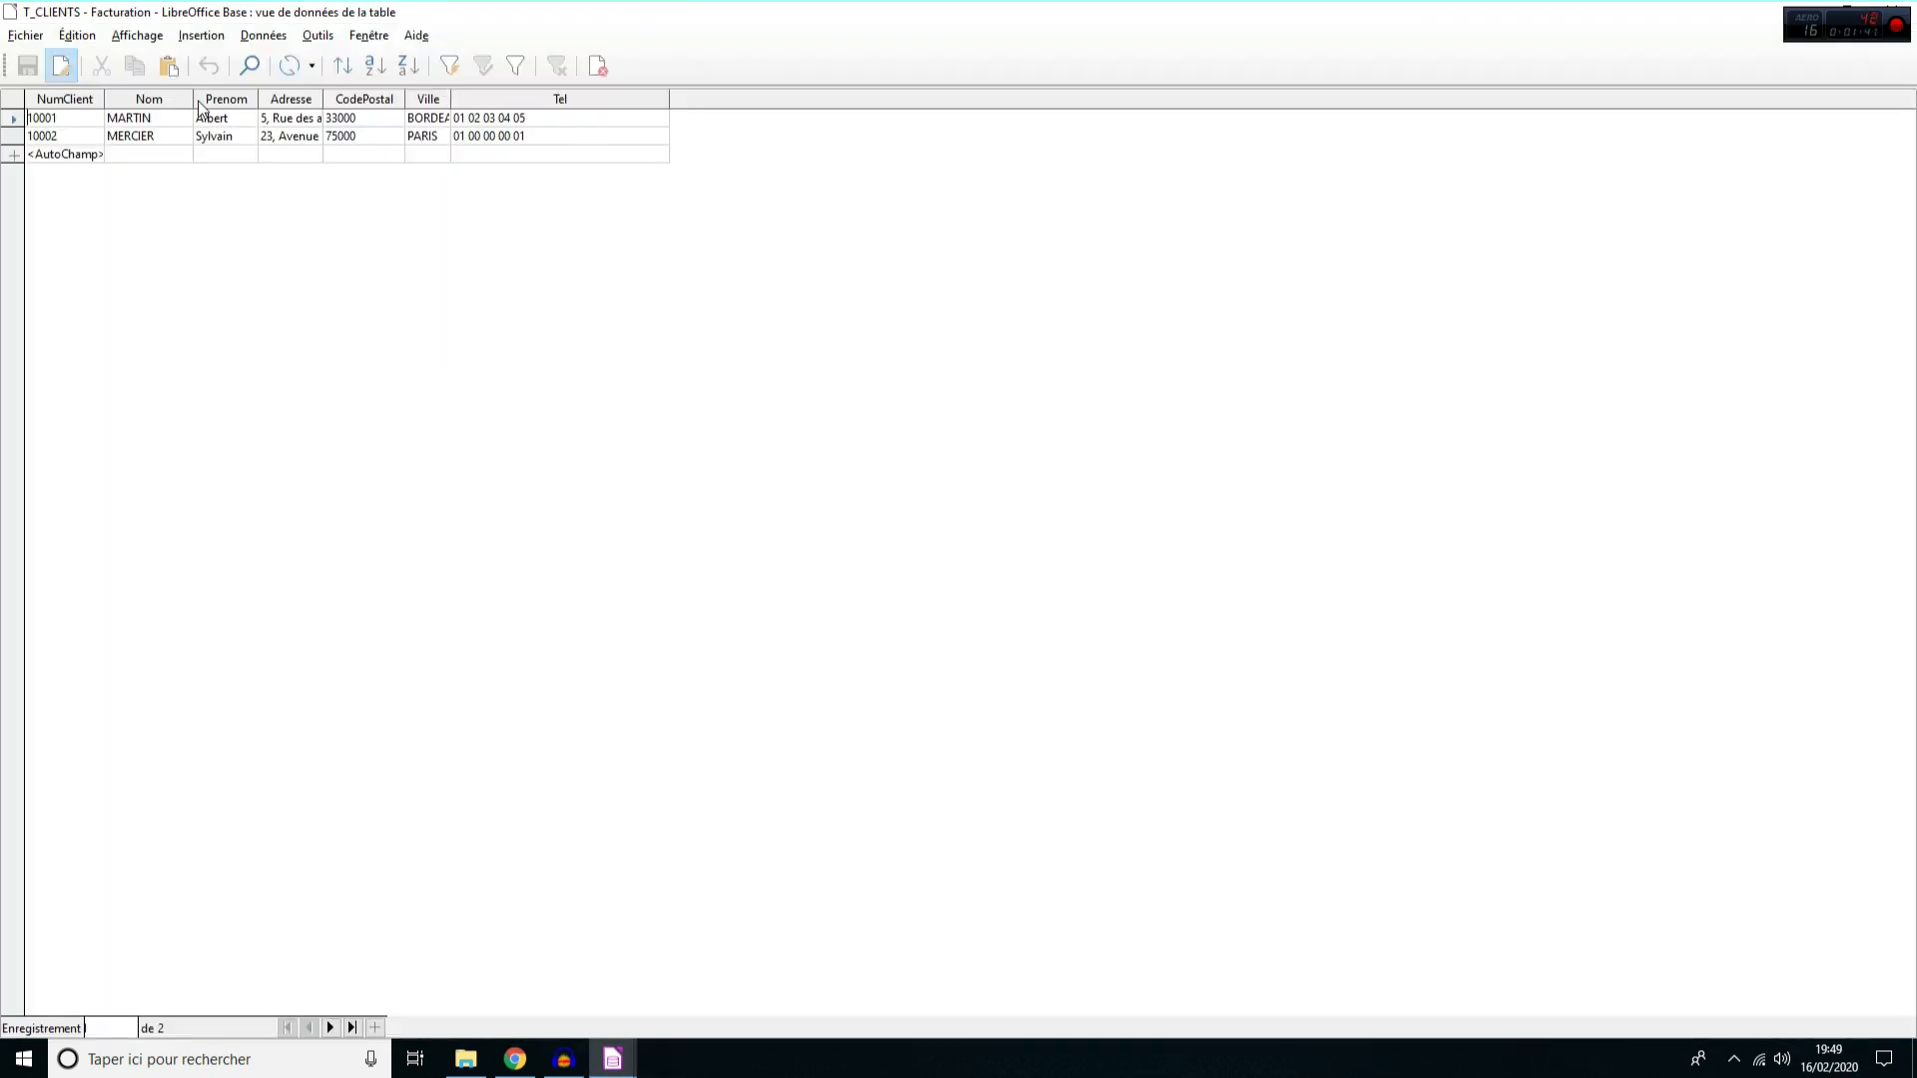
pyautogui.moveTo(194, 100); pyautogui.dragTo(226, 100)
pyautogui.moveTo(484, 99)
pyautogui.mouseDown()
pyautogui.moveTo(551, 100)
pyautogui.moveTo(476, 98)
pyautogui.mouseUp()
pyautogui.moveTo(356, 98); pyautogui.dragTo(440, 98)
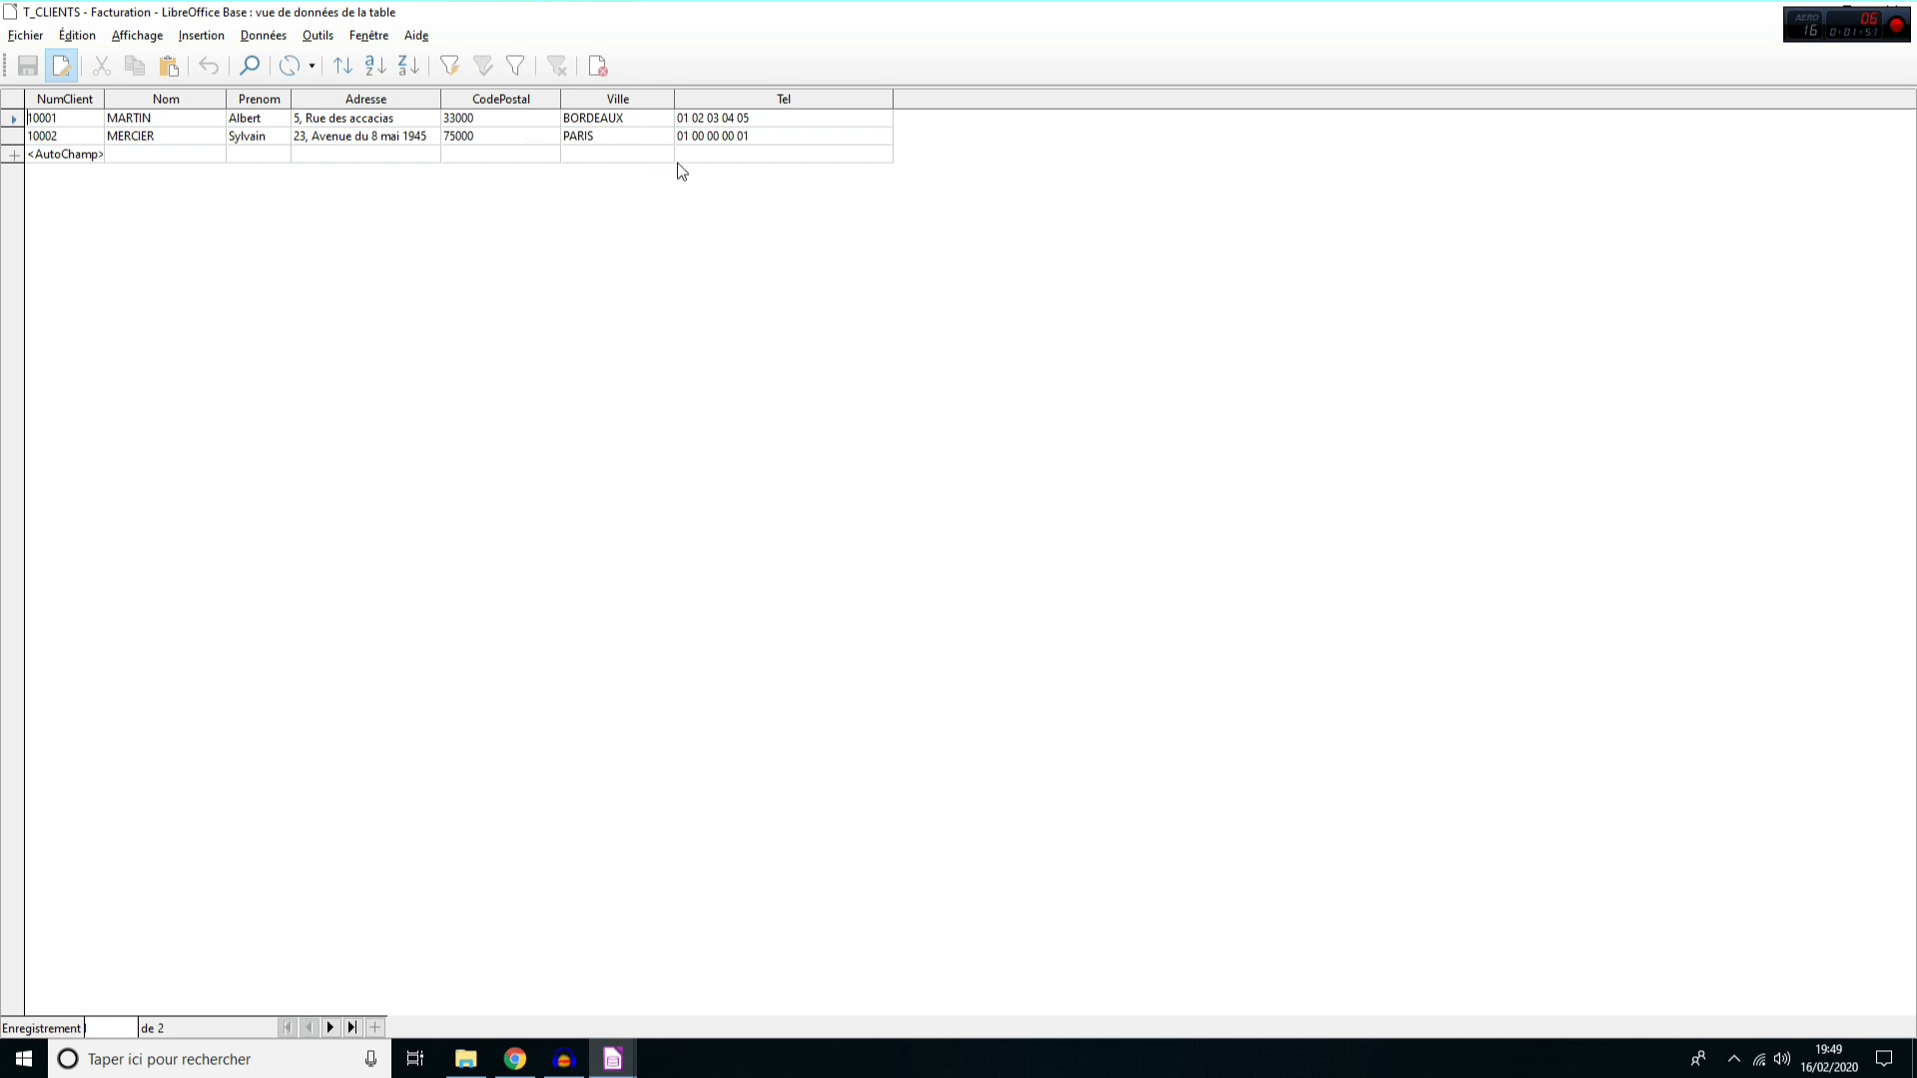
pyautogui.click(1905, 4)
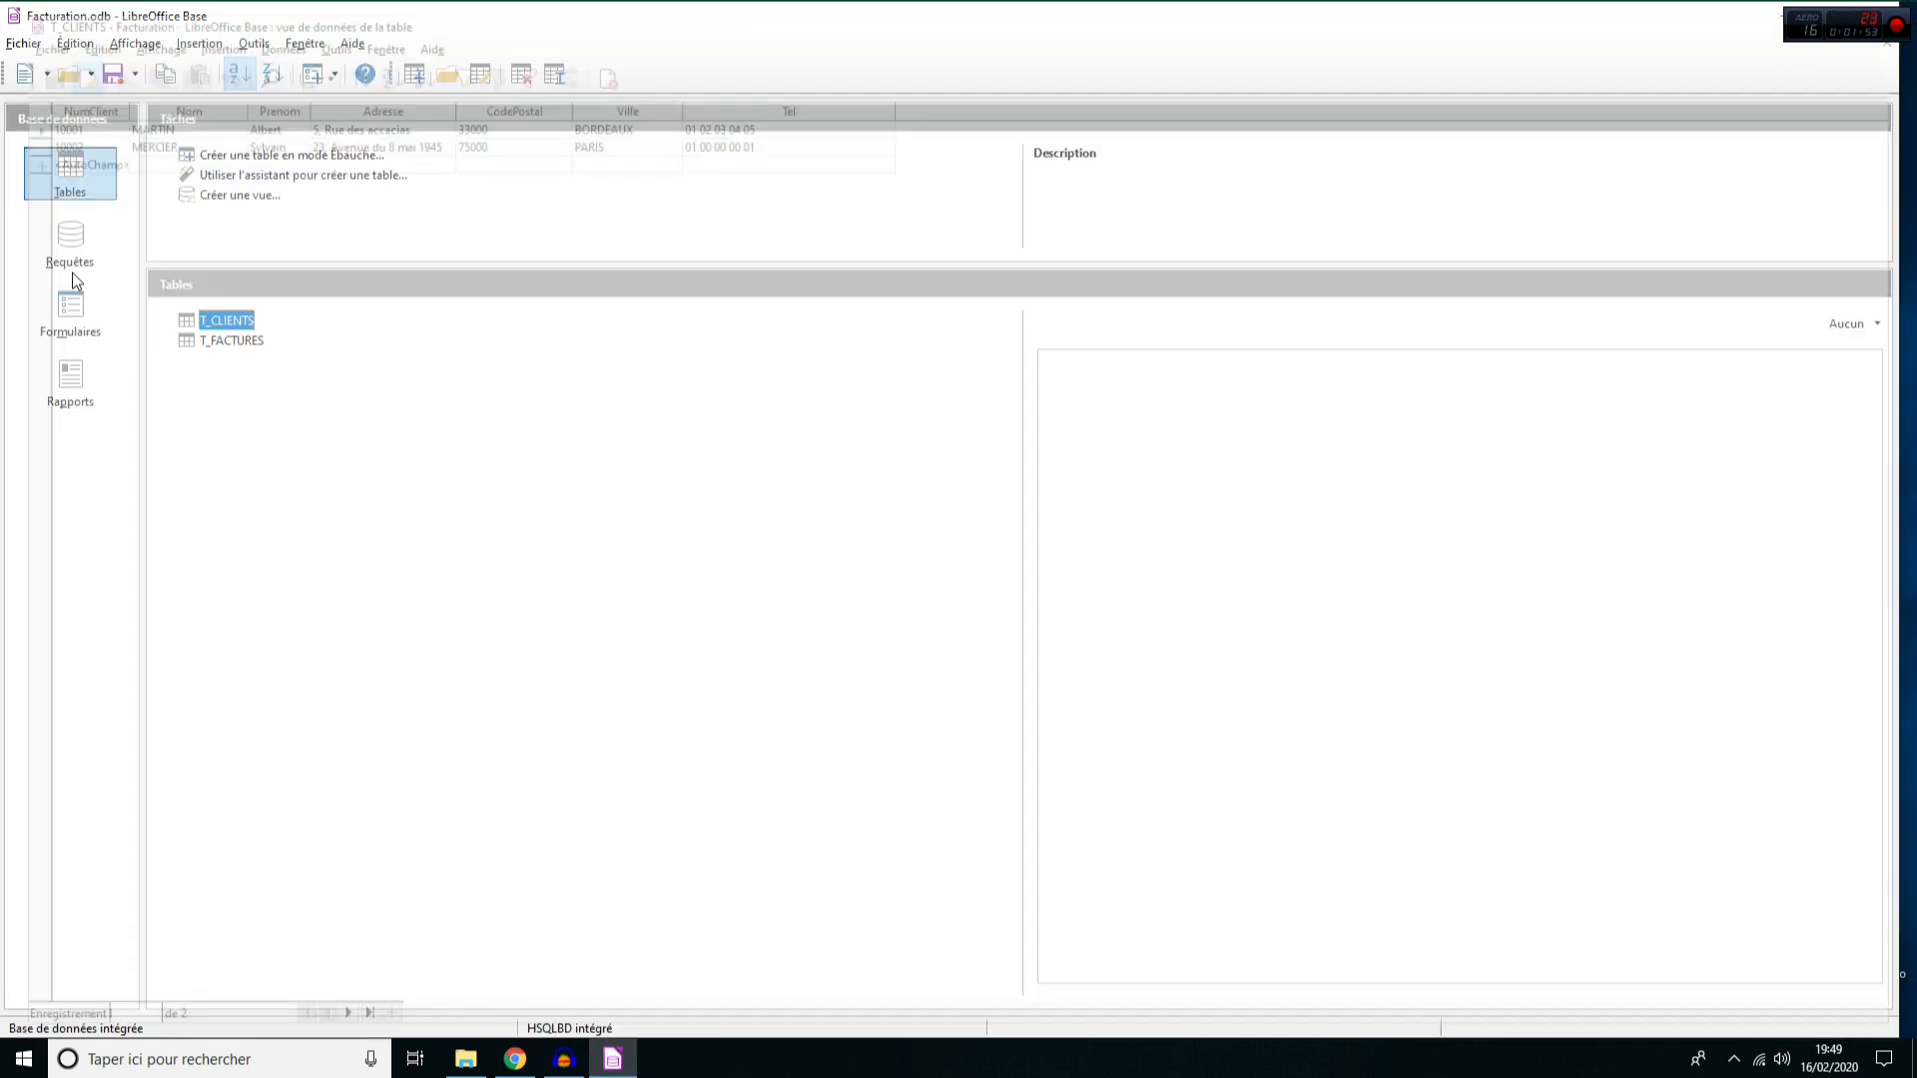
# - Open the T_FACTURES table to examine its invoice records and close it
pyautogui.doubleClick(245, 342)
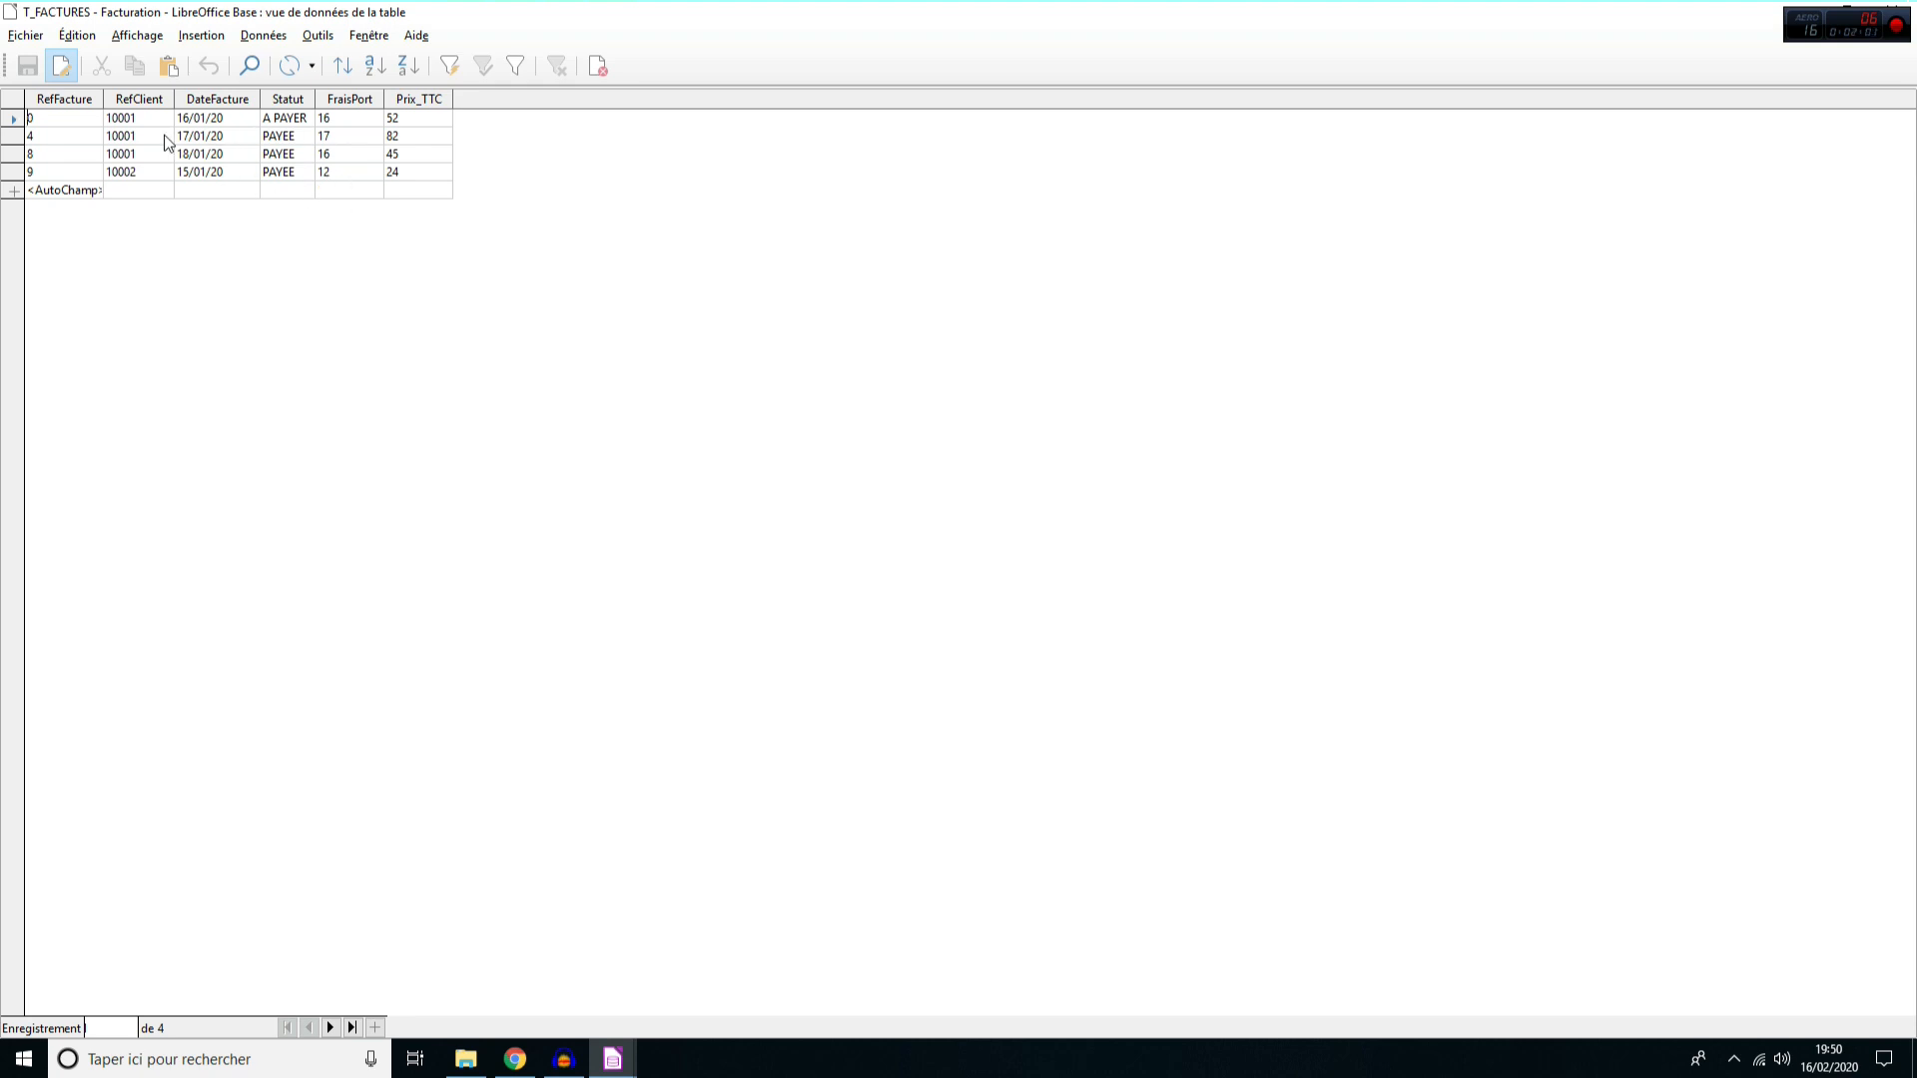
pyautogui.click(1900, 5)
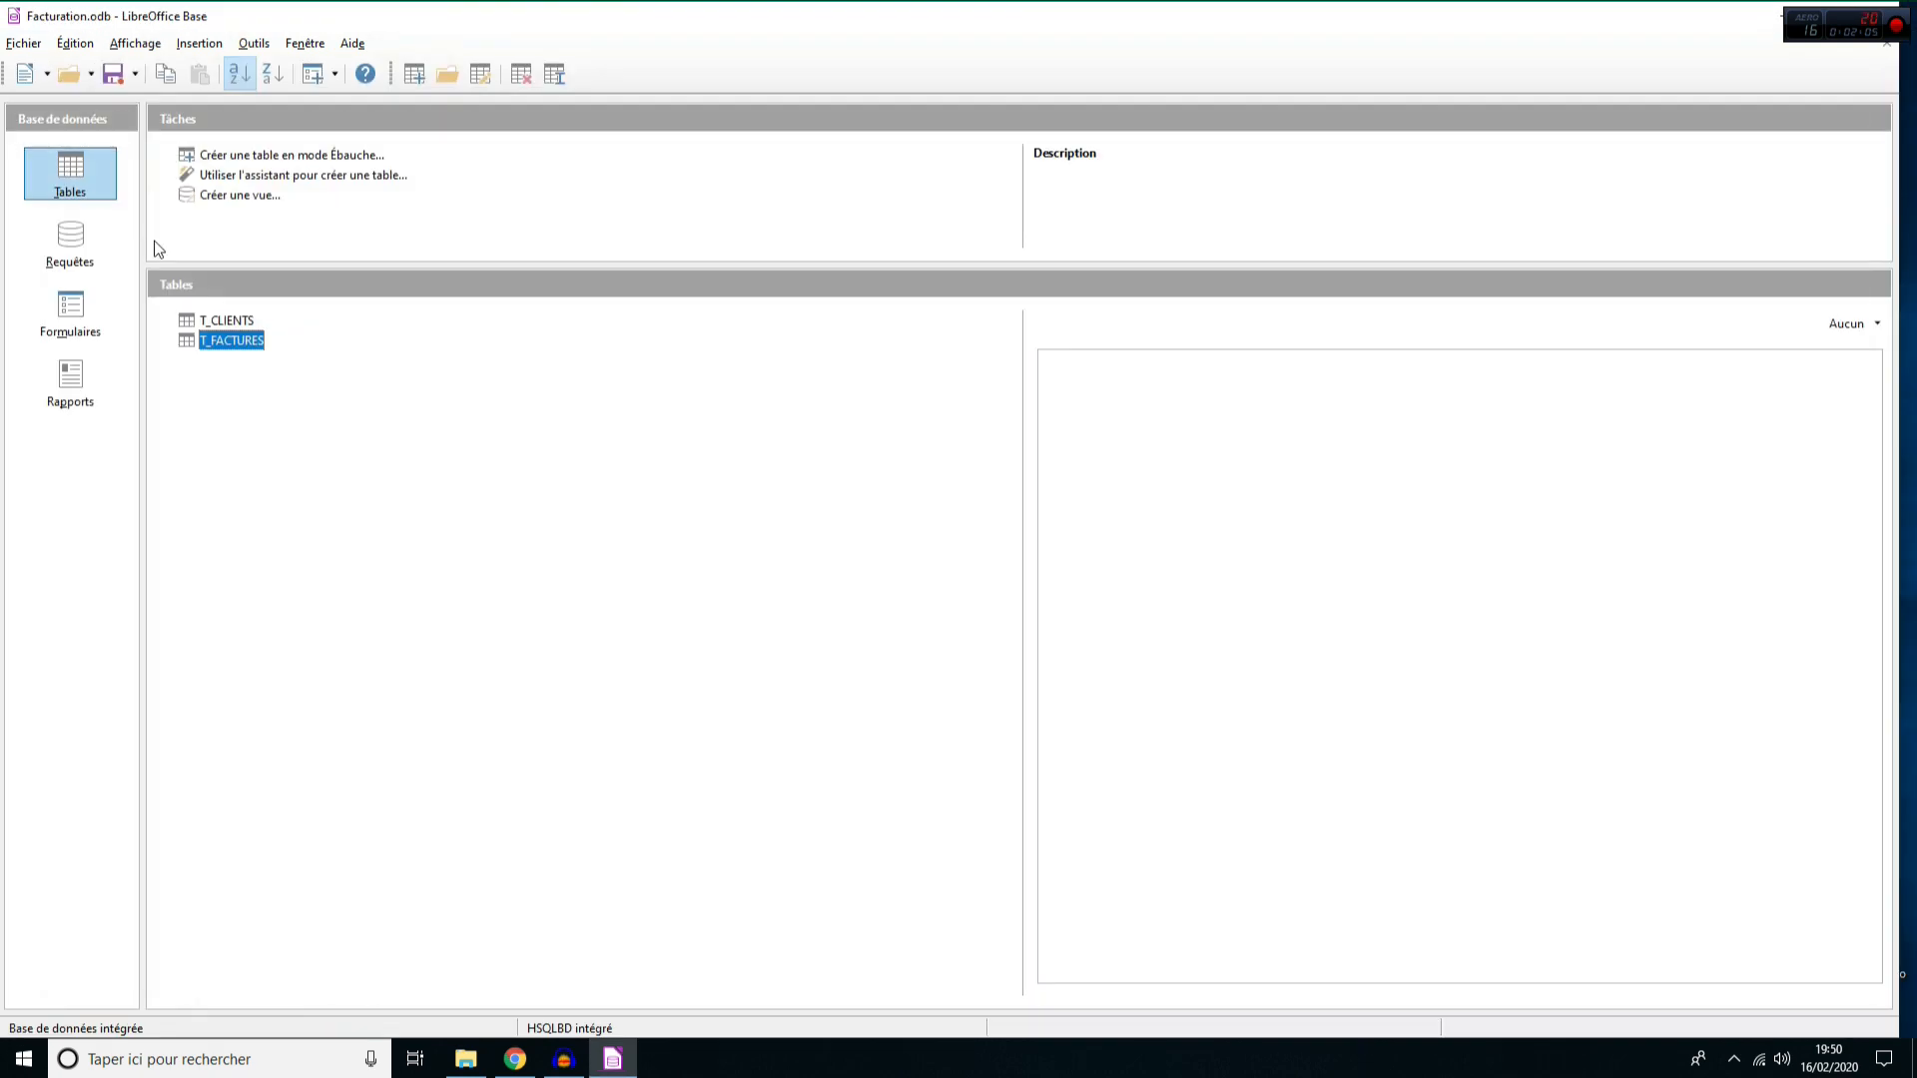
# - Open the relation design and move the T_CLIENTS and T_FACTURES tables slightly further apart
pyautogui.click(254, 43)
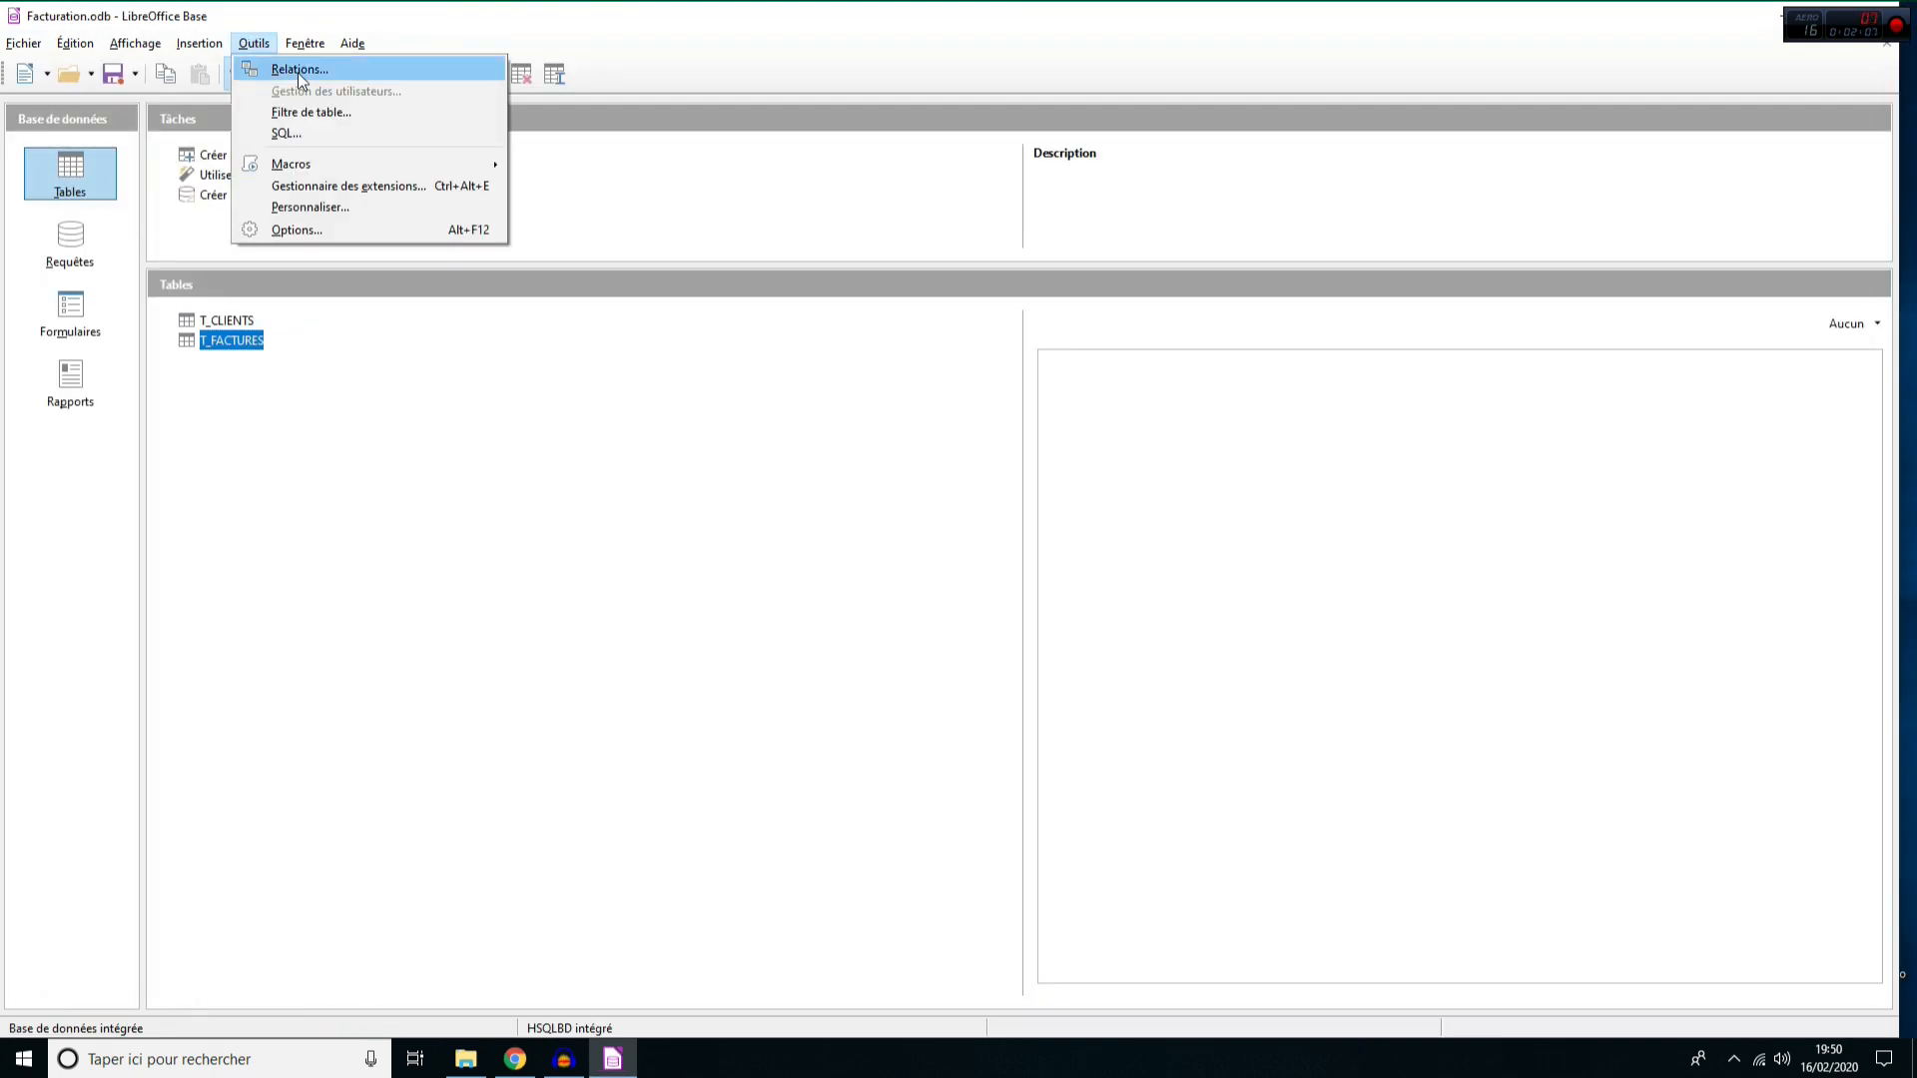
pyautogui.click(298, 69)
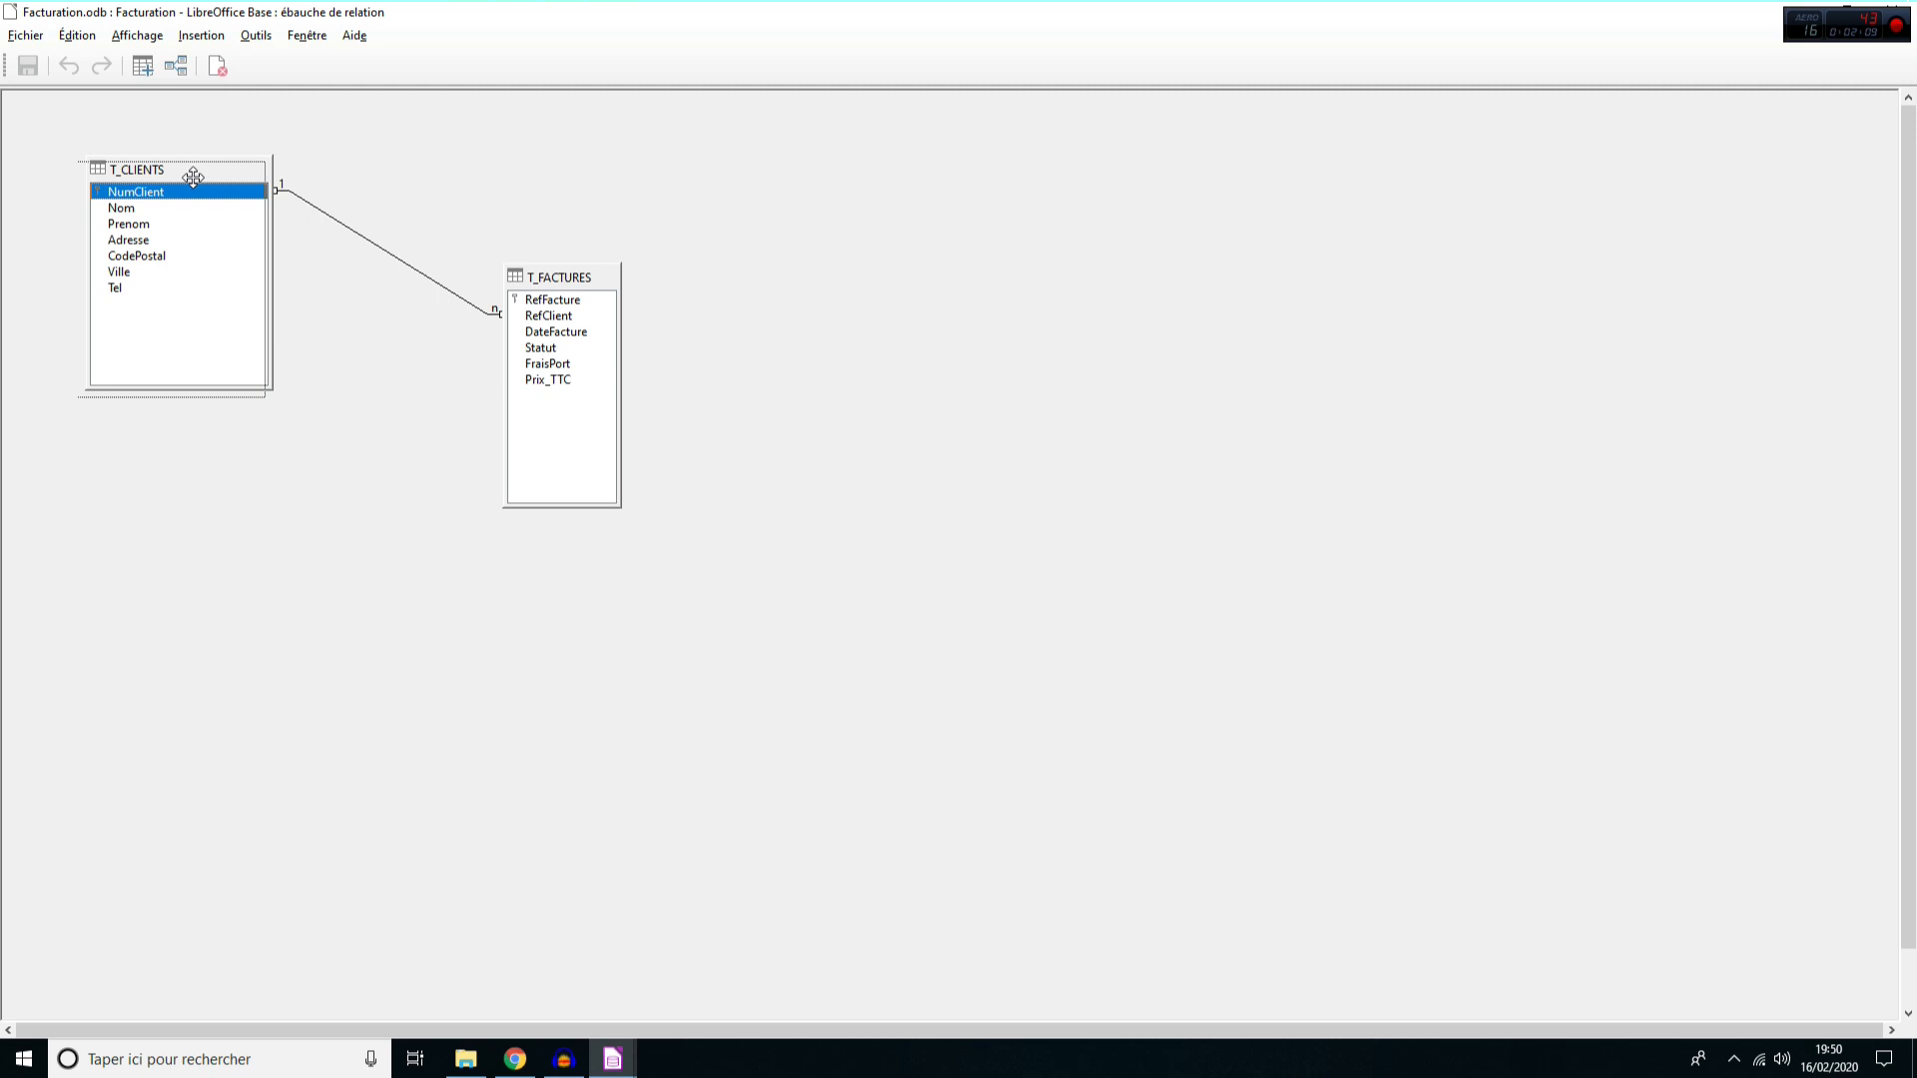
pyautogui.moveTo(203, 174); pyautogui.dragTo(184, 174)
pyautogui.click(164, 227)
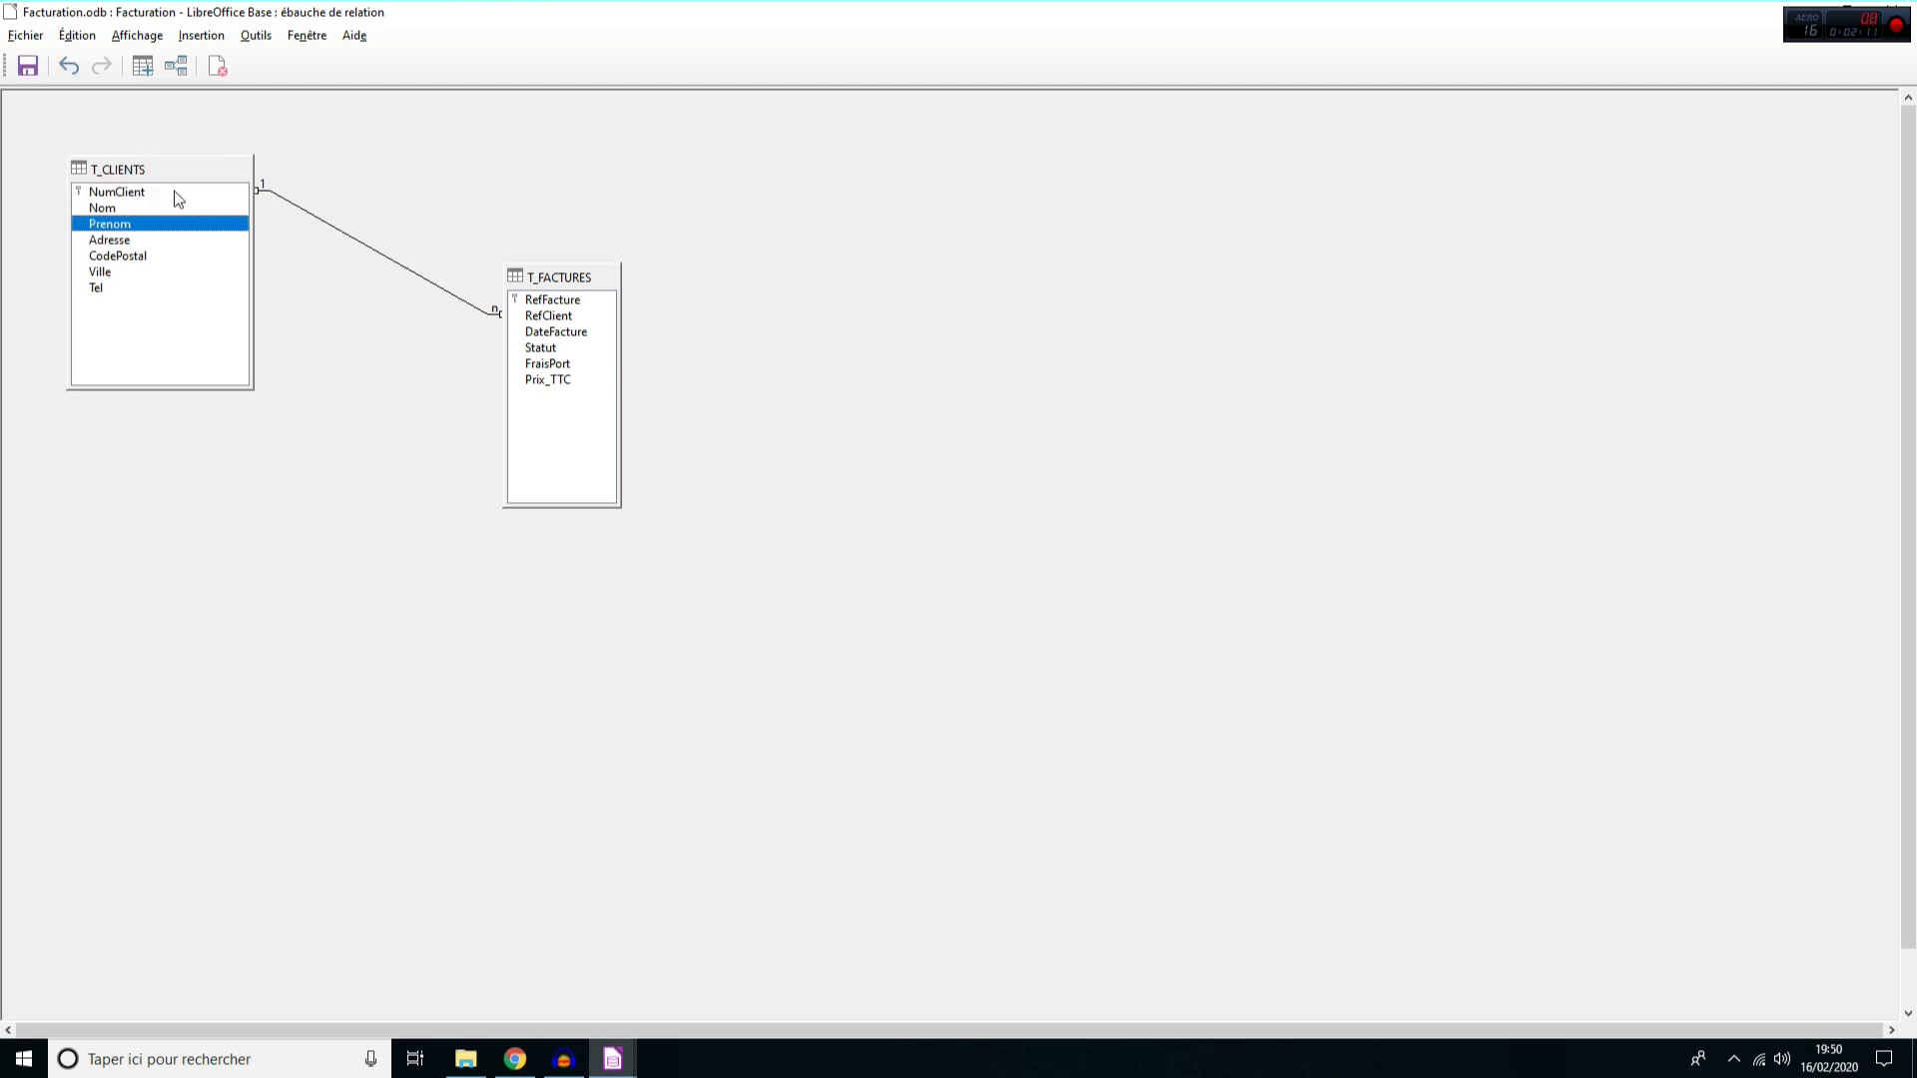
pyautogui.moveTo(565, 276); pyautogui.dragTo(586, 274)
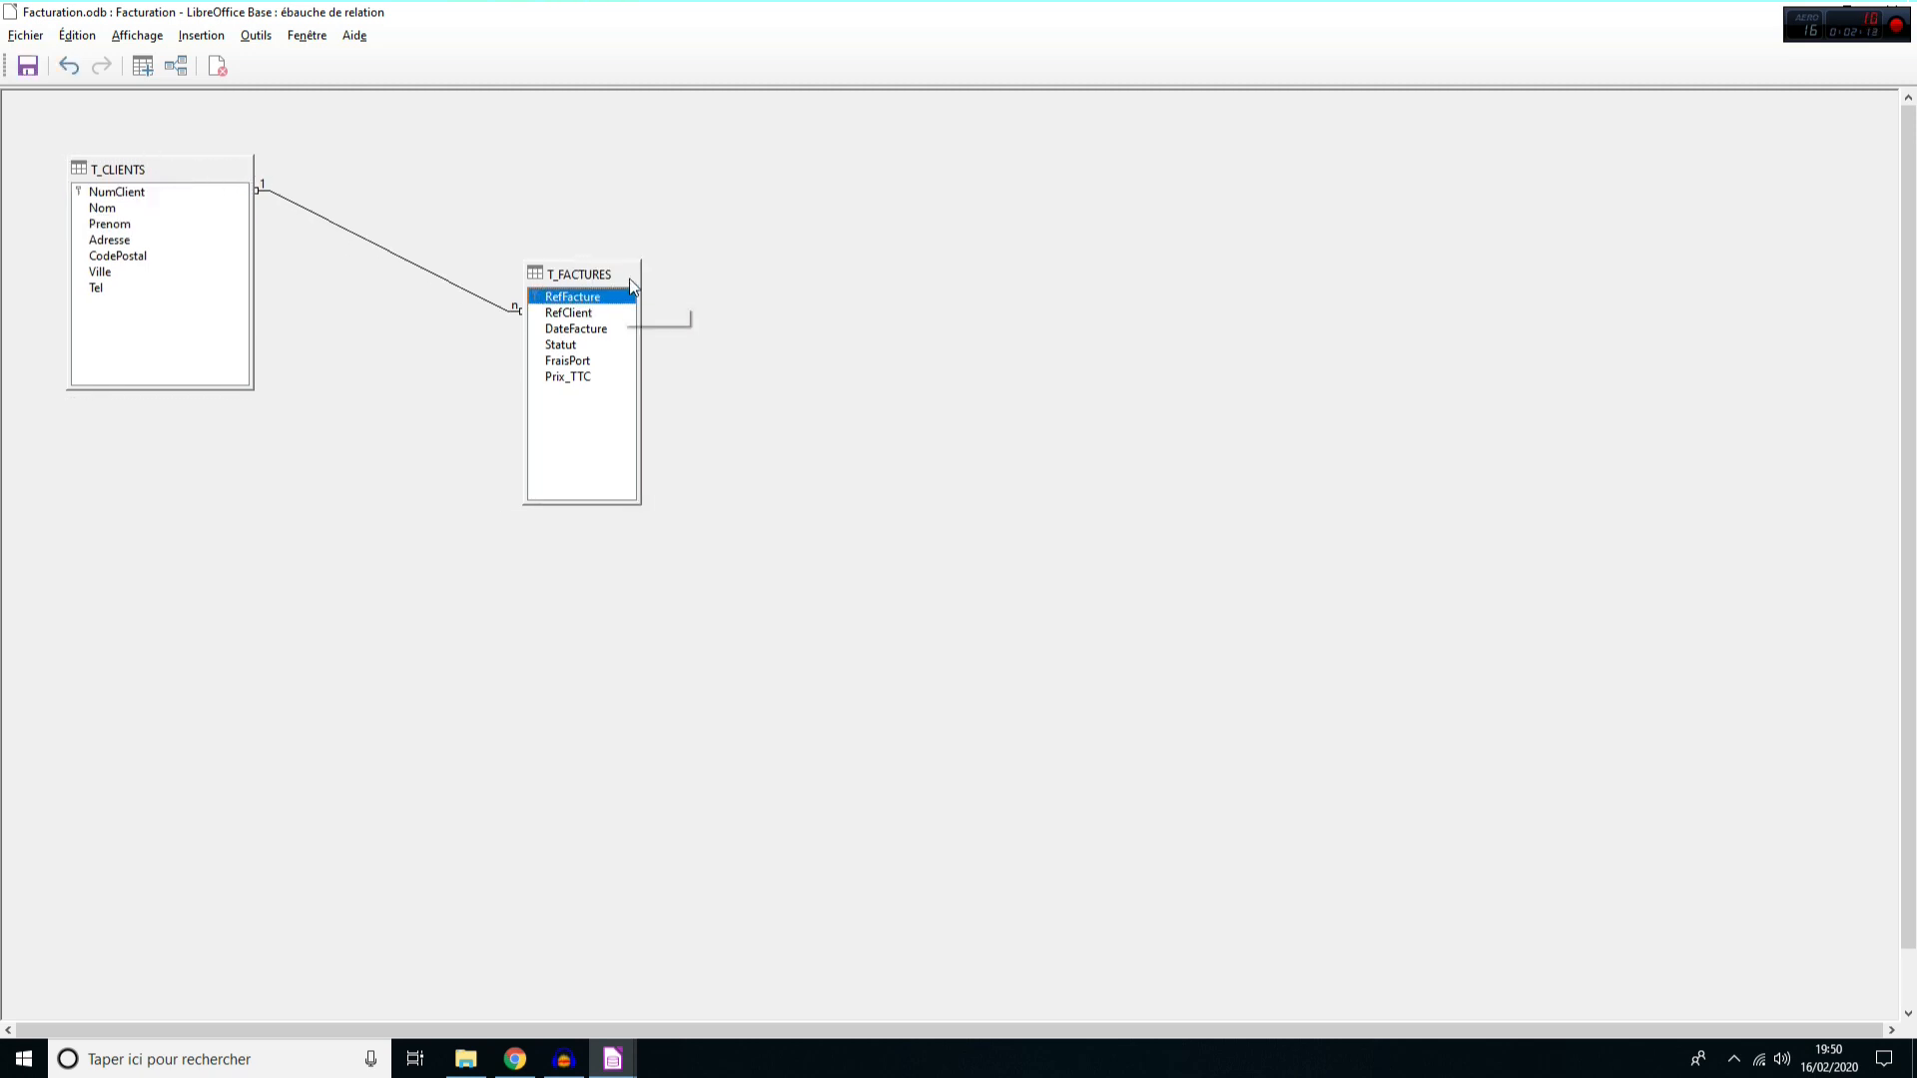
pyautogui.click(599, 345)
pyautogui.click(590, 305)
# - Examine the link between NumClient in T_CLIENTS and RefClient in T_FACTURES, and close the relation design
pyautogui.click(125, 196)
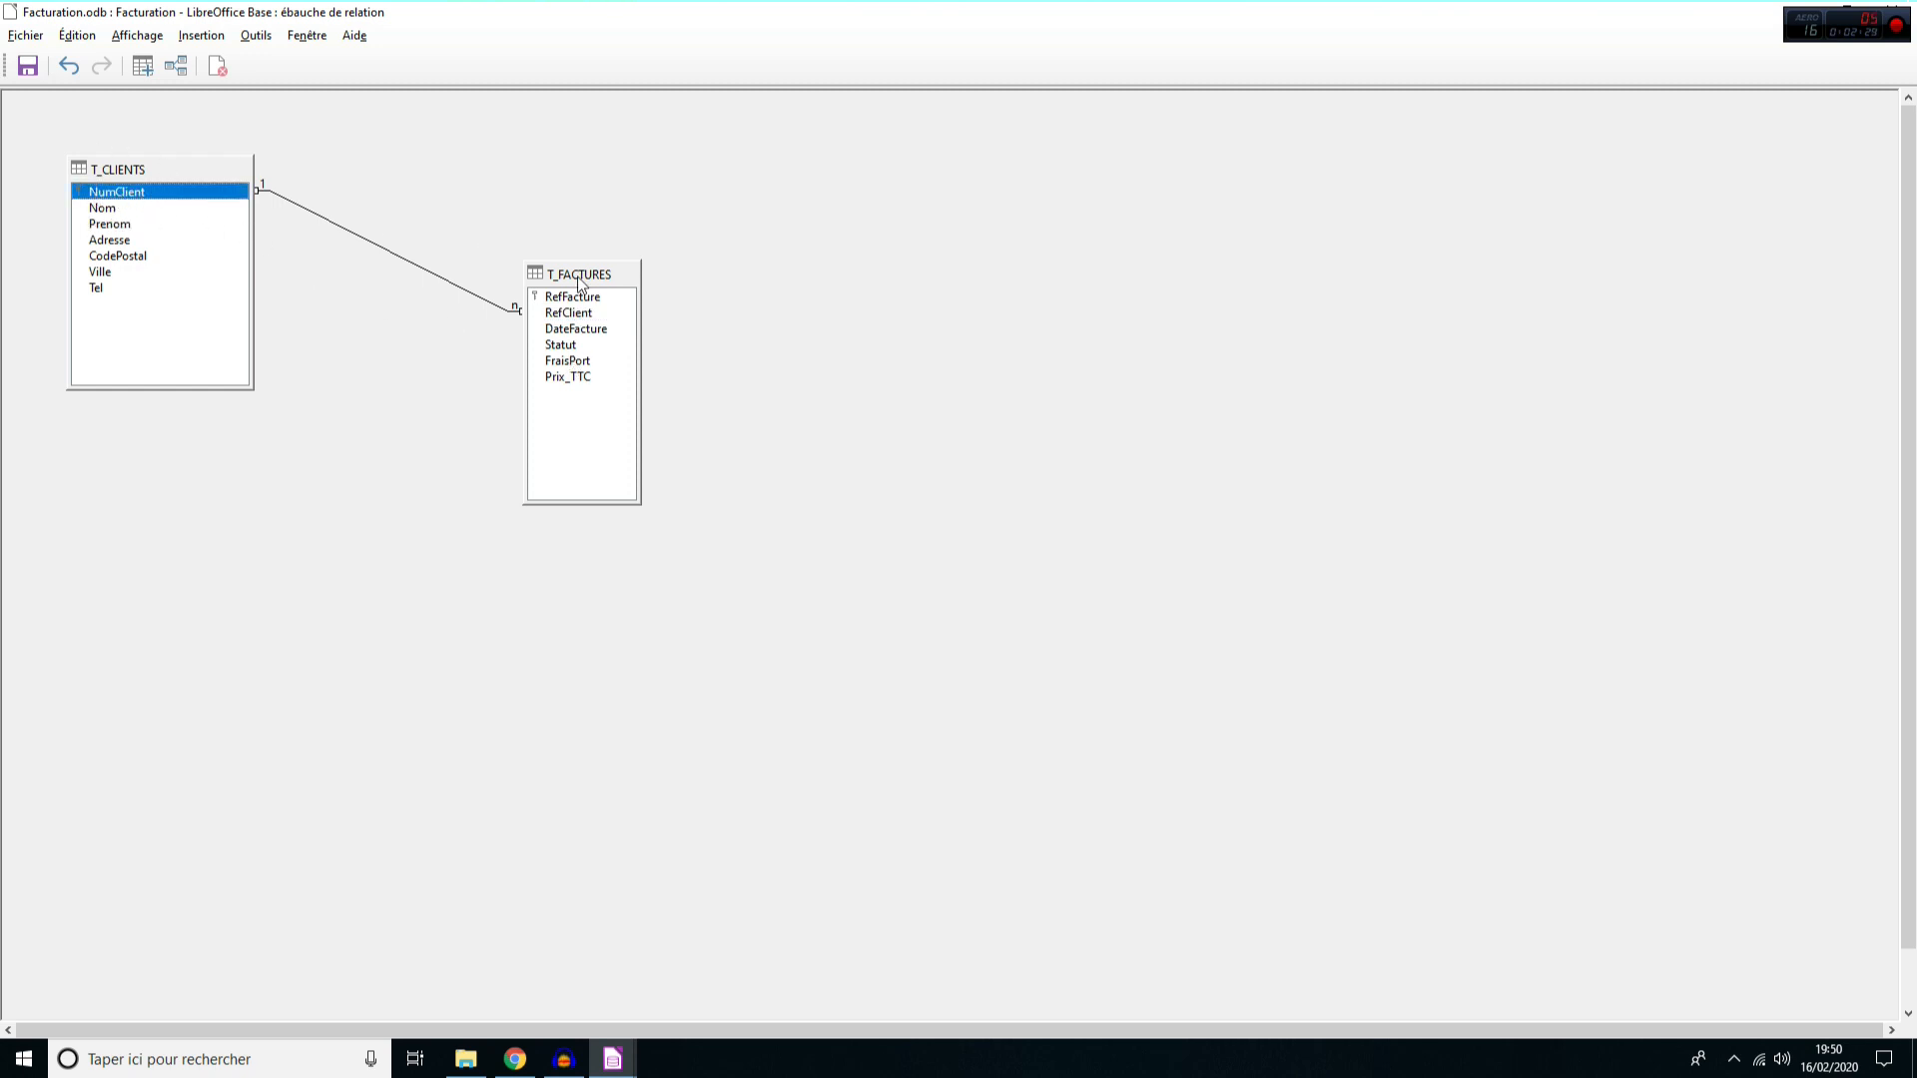
pyautogui.moveTo(571, 312); pyautogui.dragTo(631, 288)
pyautogui.click(130, 196)
pyautogui.click(574, 313)
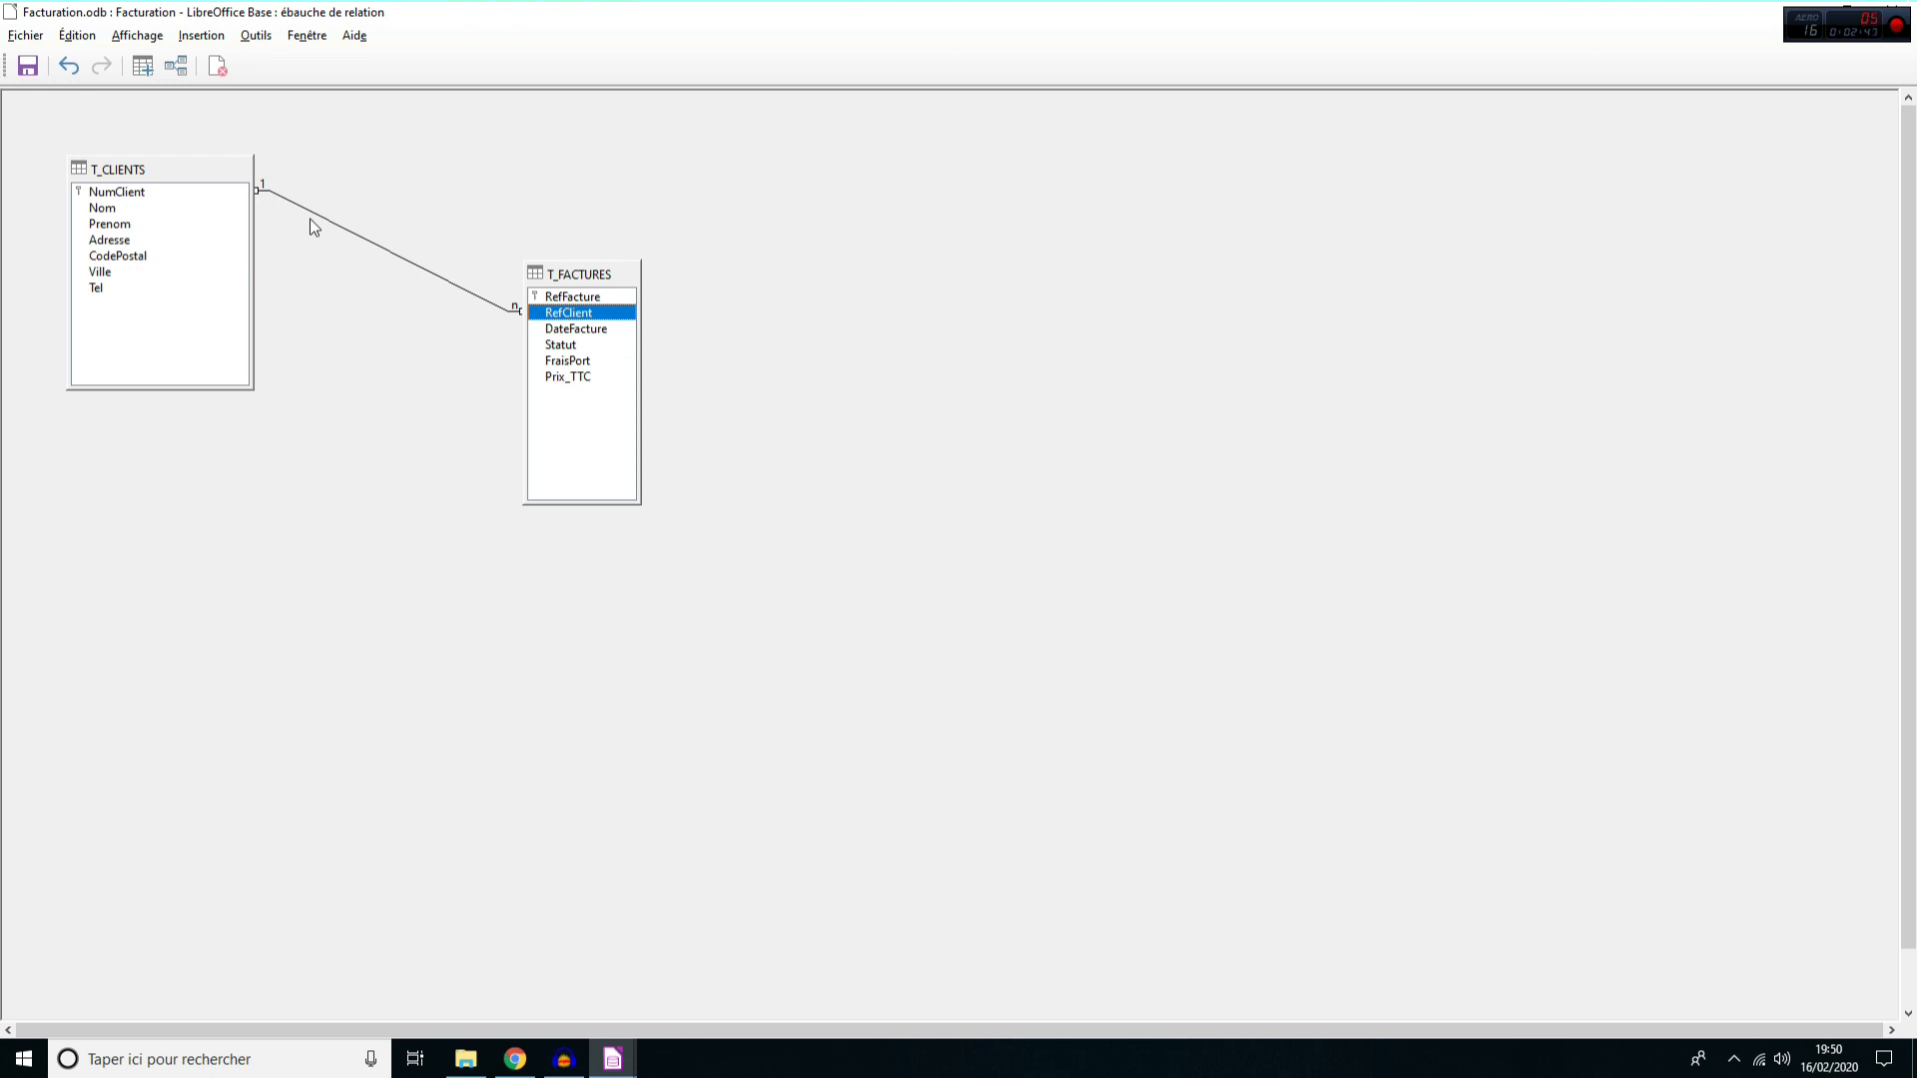
pyautogui.click(160, 192)
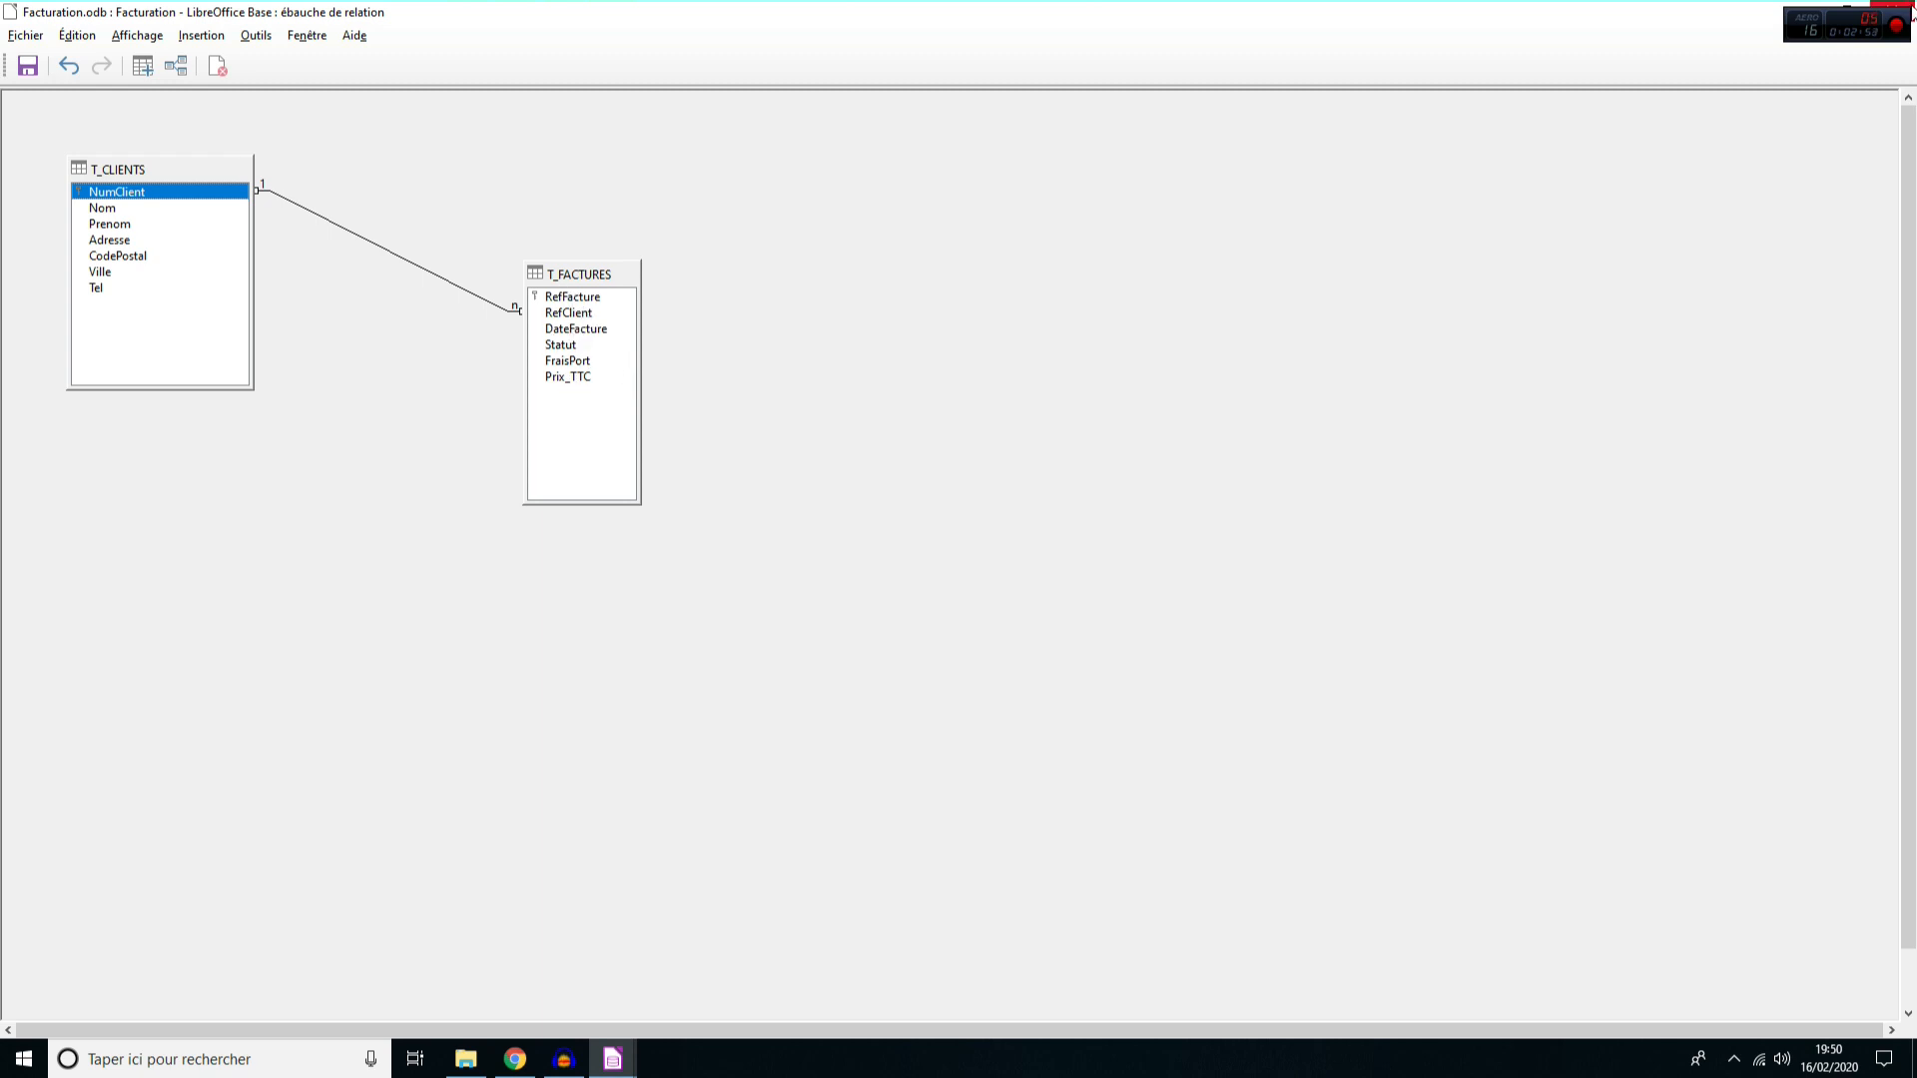
pyautogui.click(1902, 12)
pyautogui.click(977, 561)
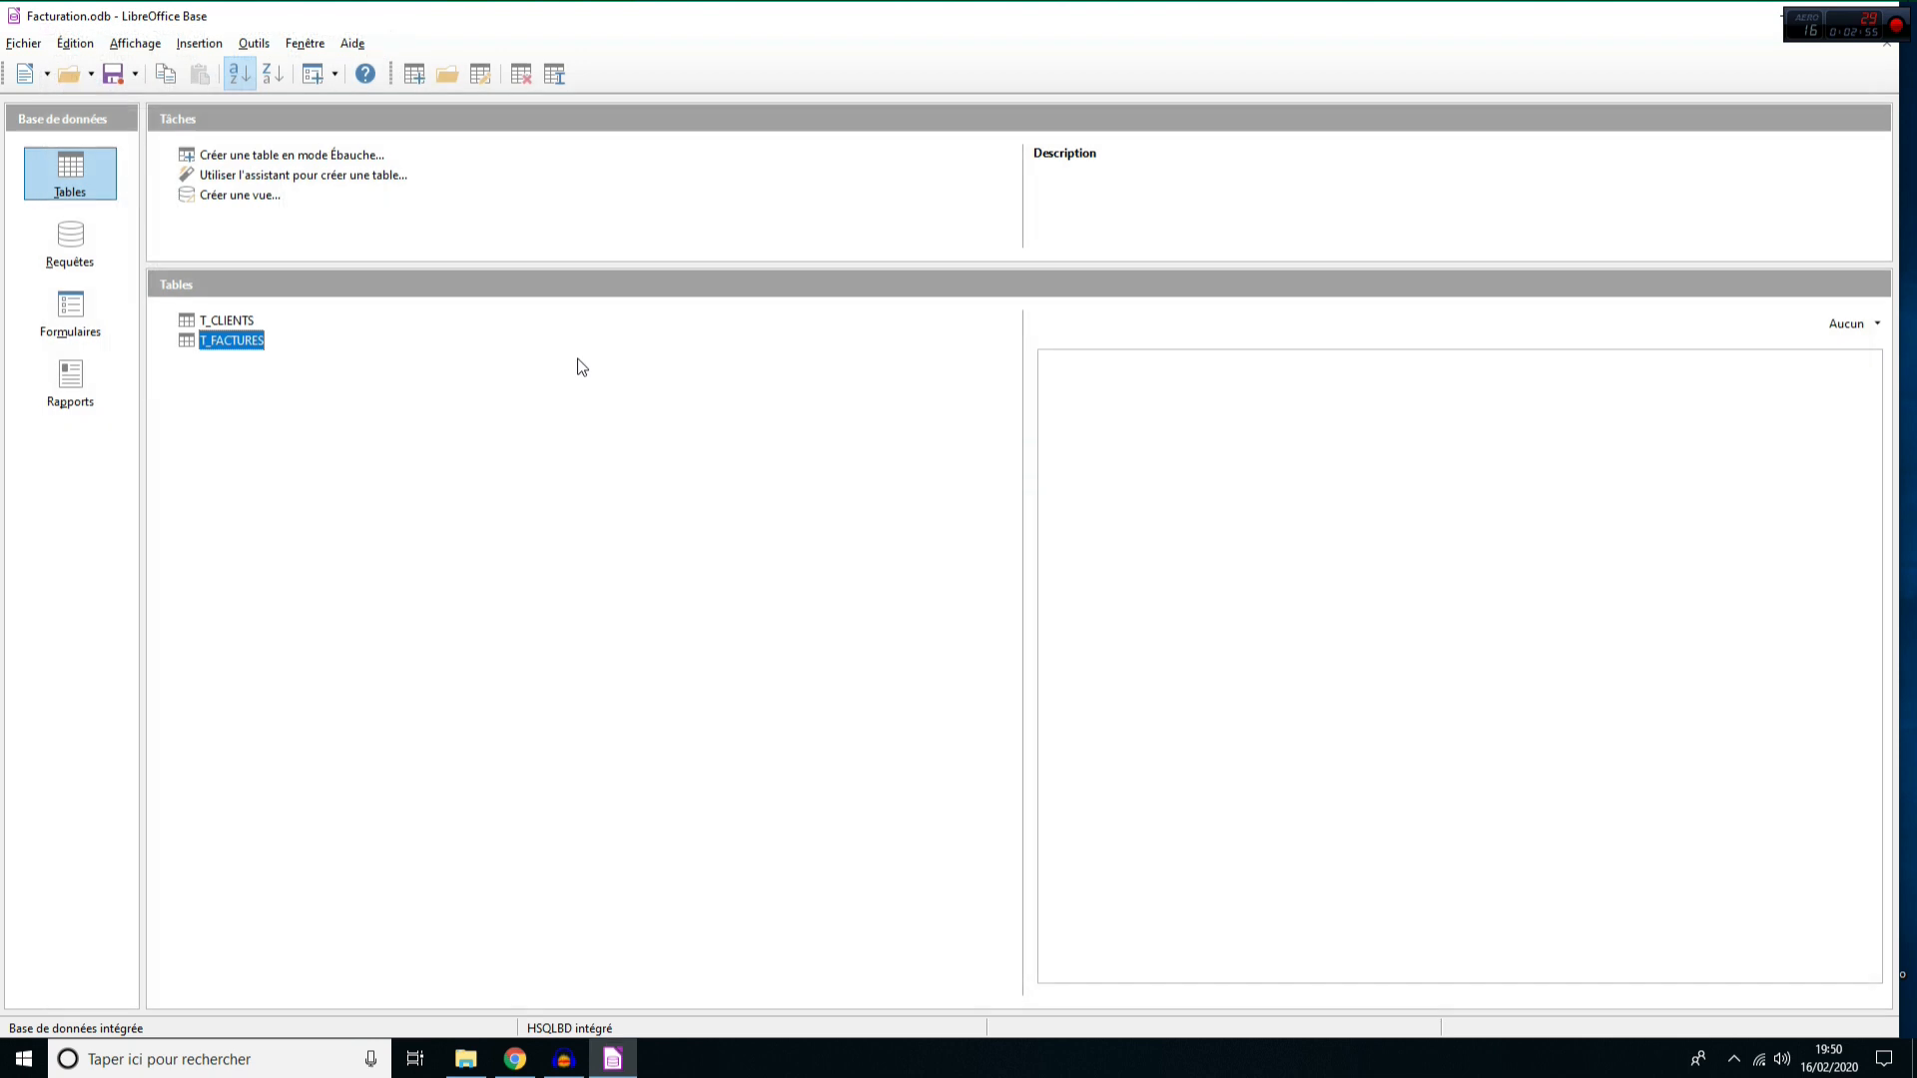
# - Start a new form with the form wizard and include all fields of the T_CLIENTS table
pyautogui.click(75, 312)
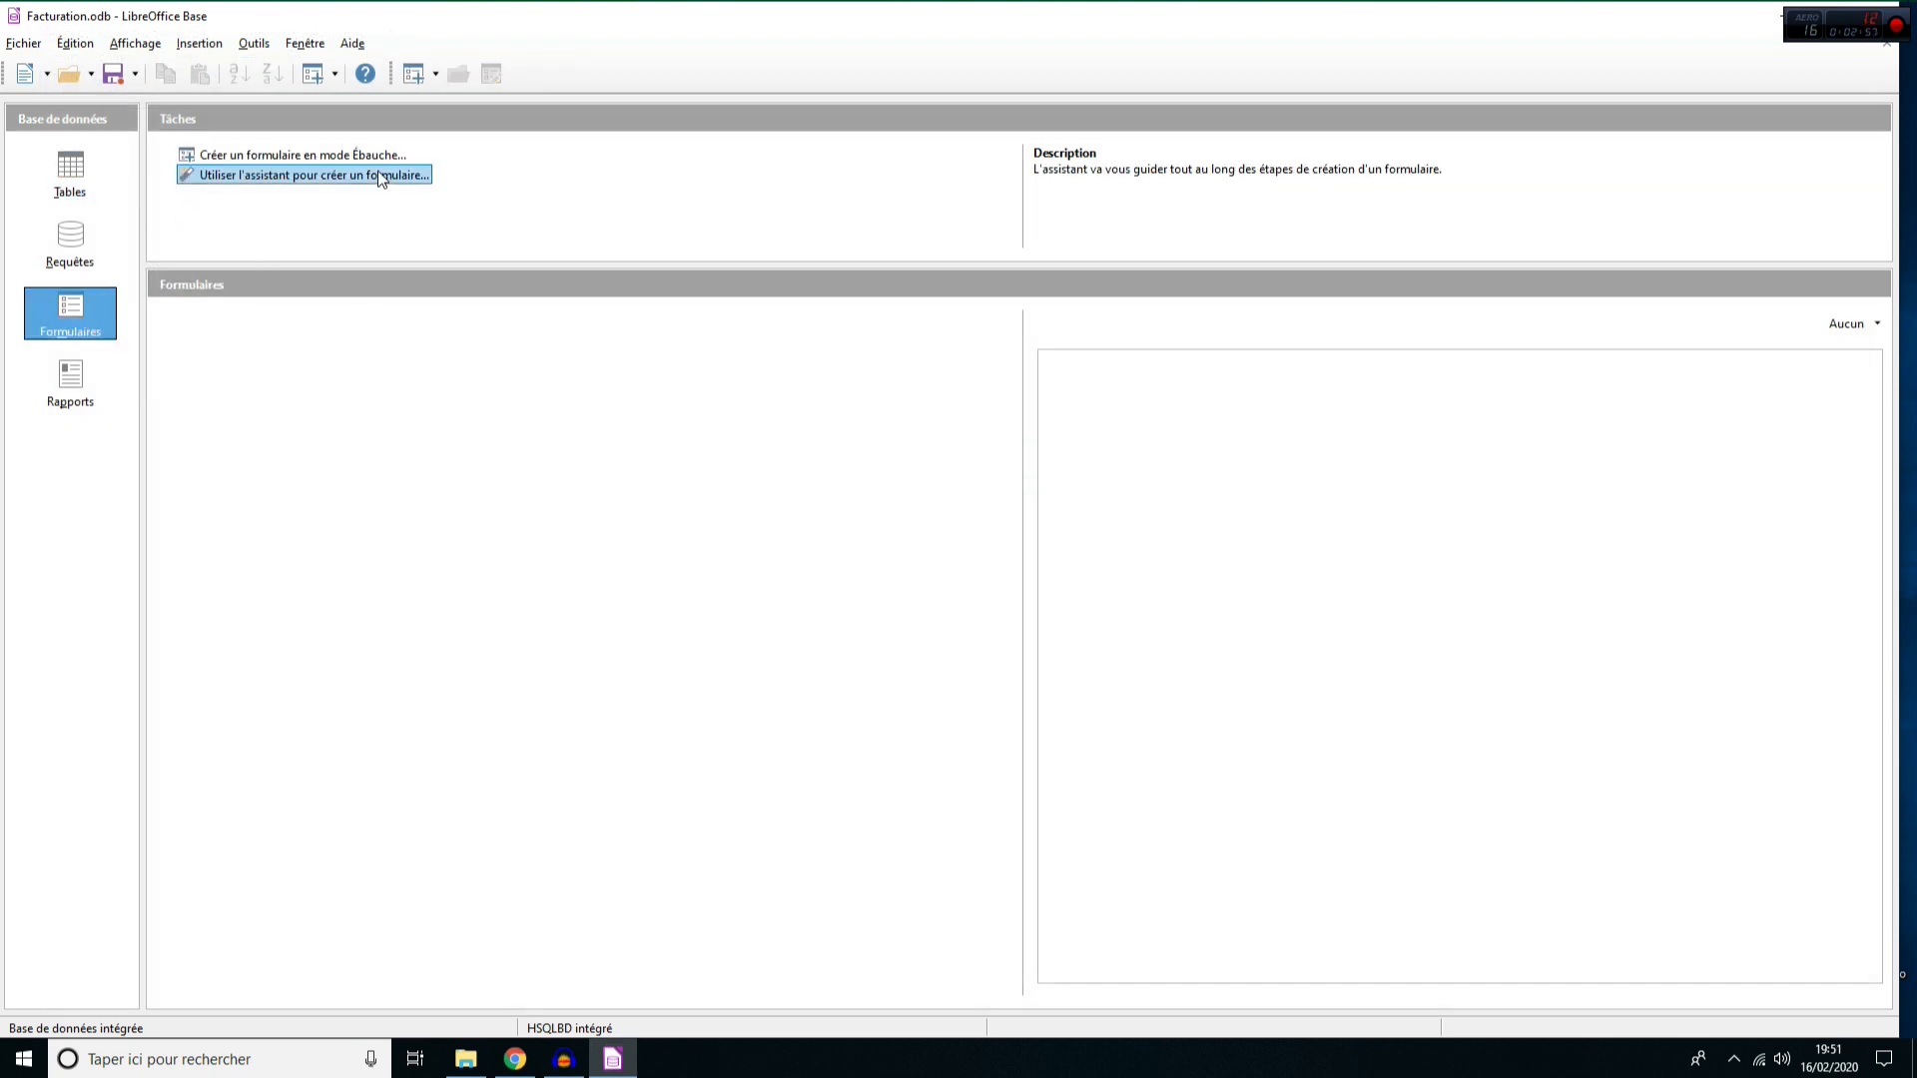
pyautogui.click(293, 177)
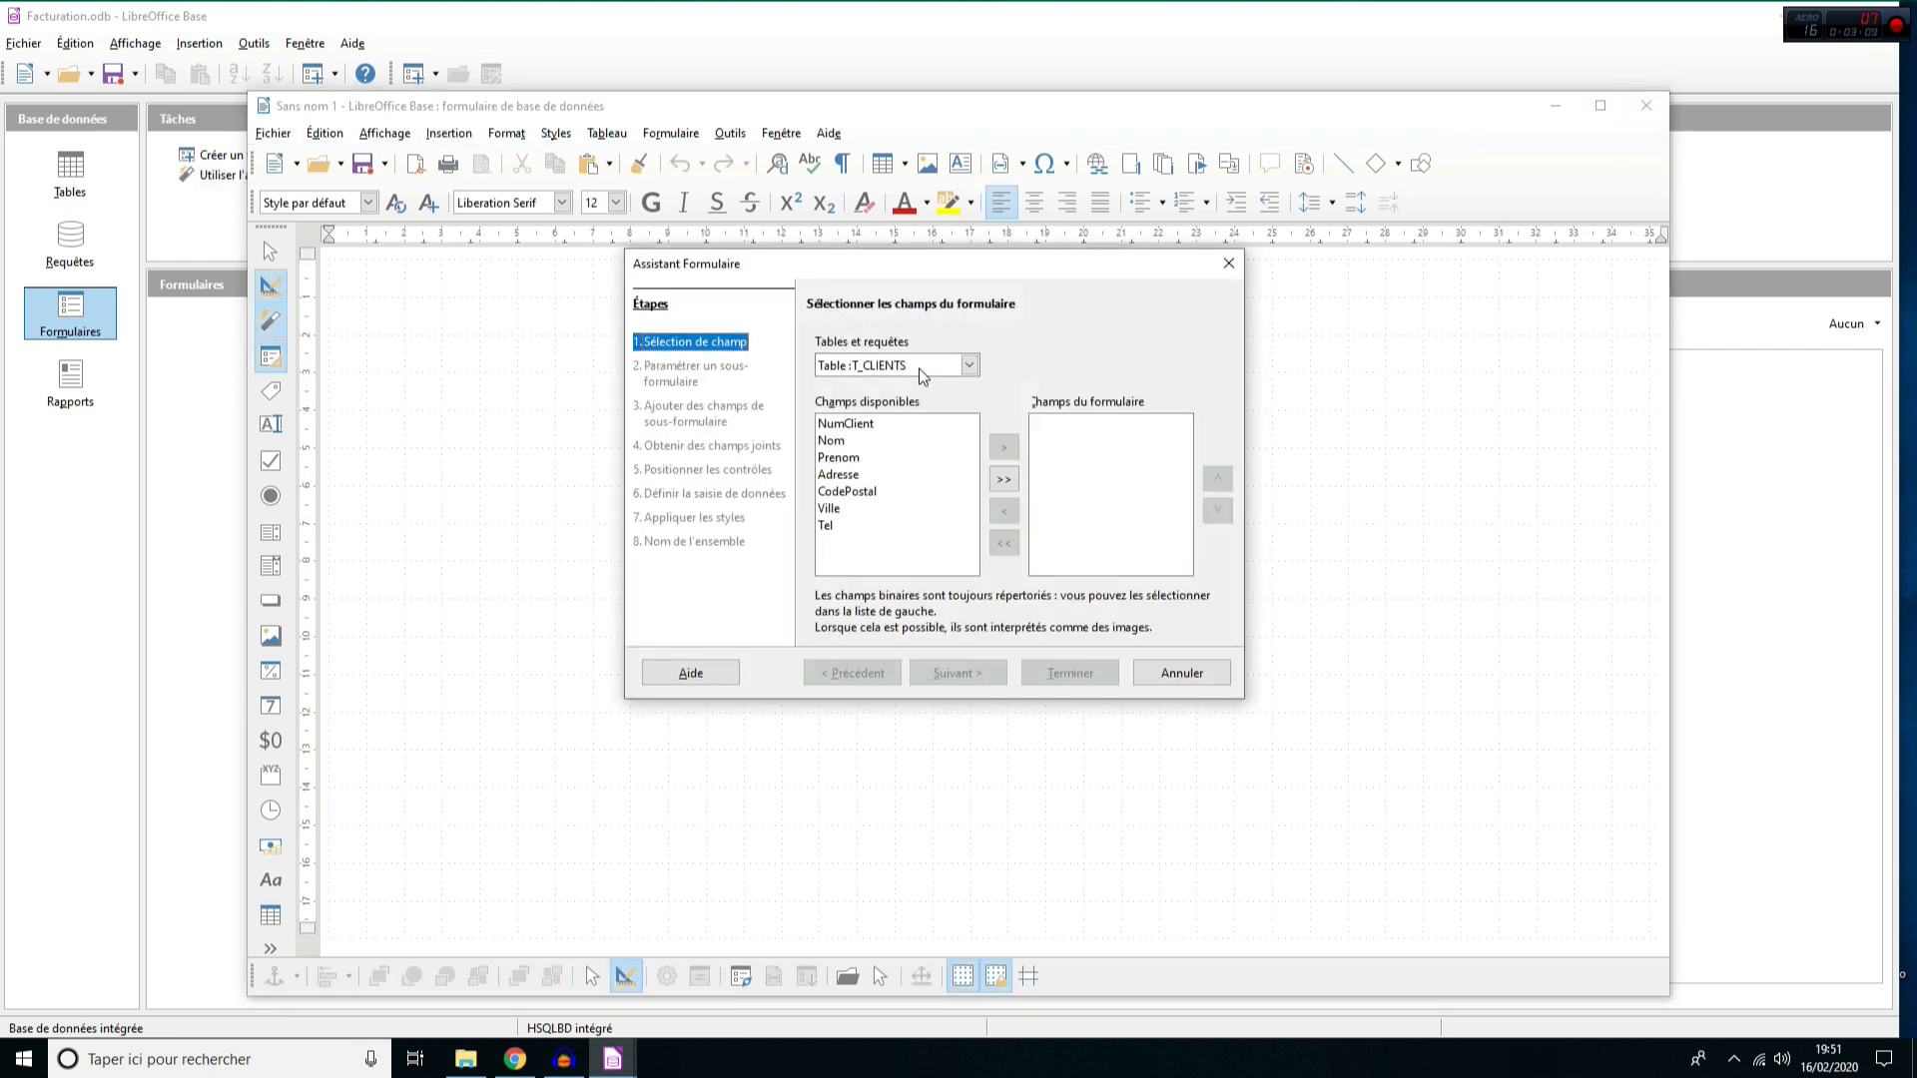
pyautogui.click(1003, 480)
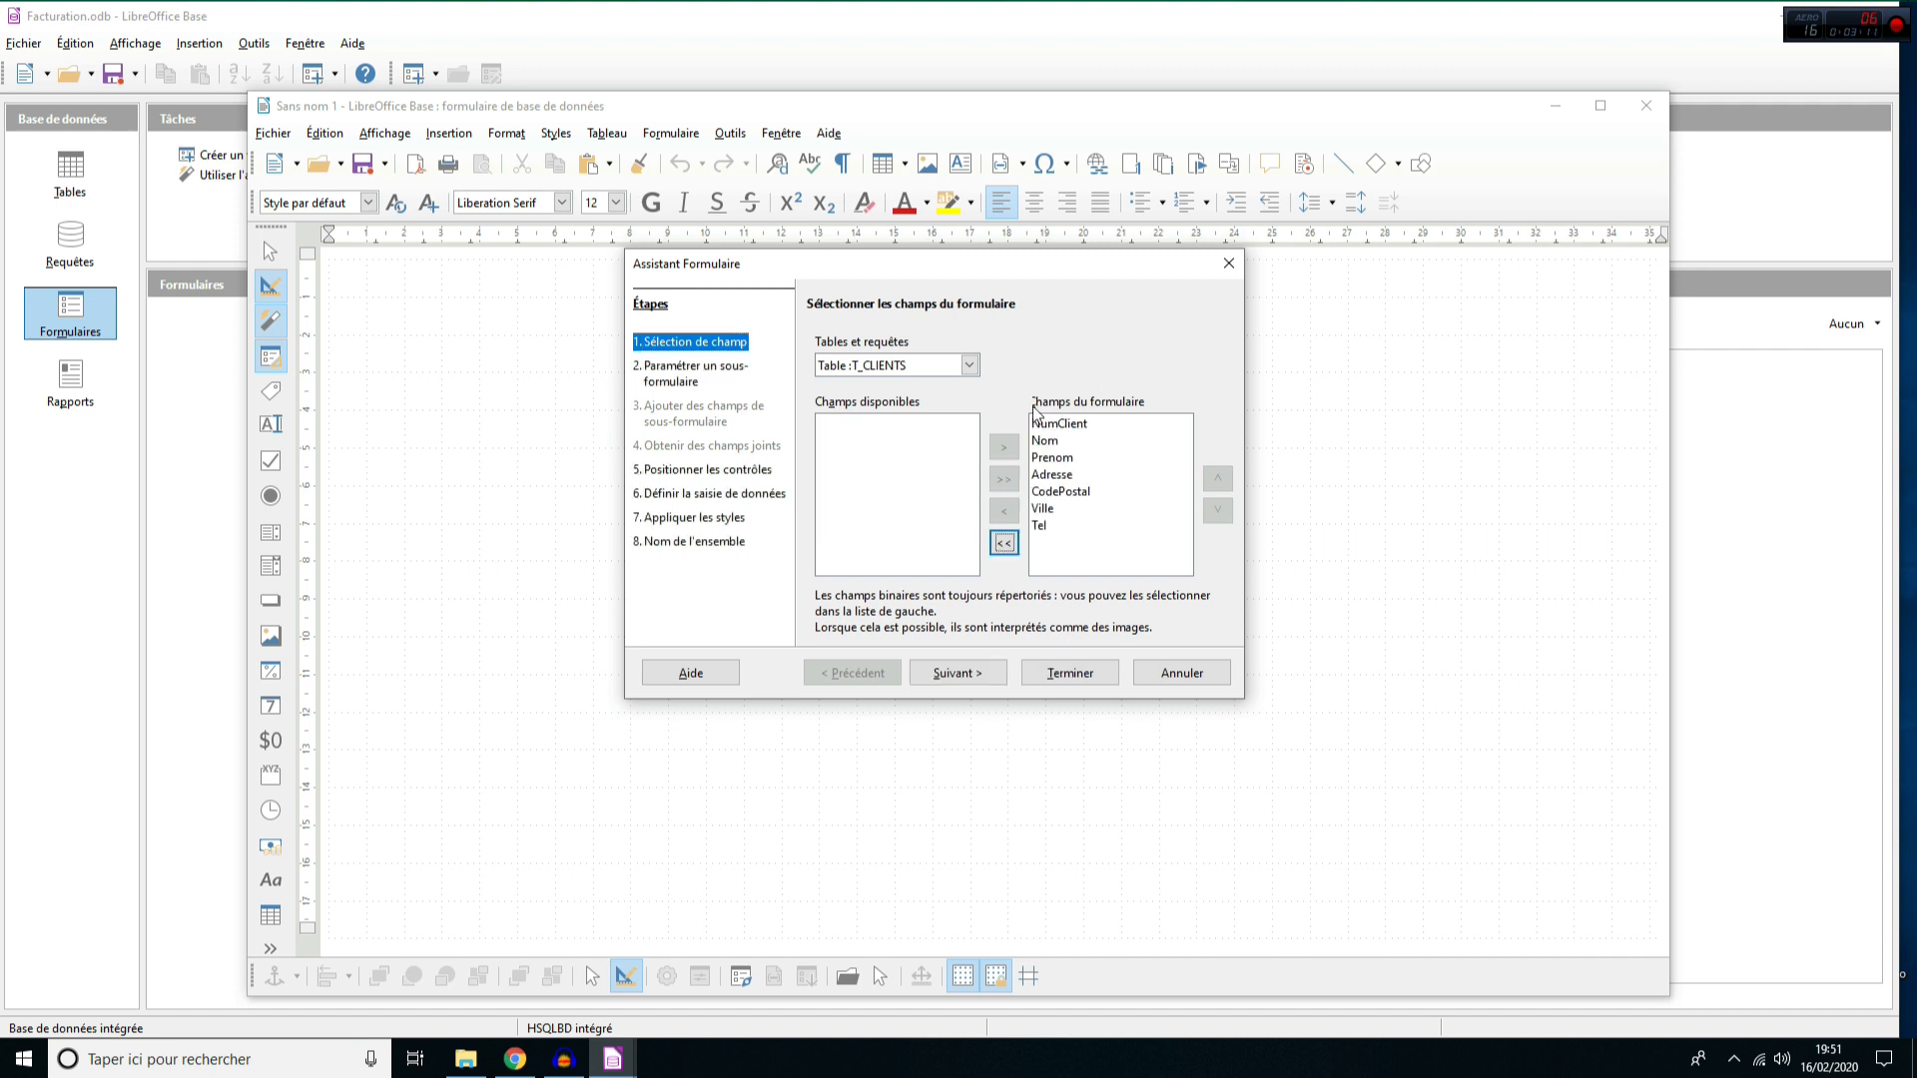
pyautogui.click(976, 689)
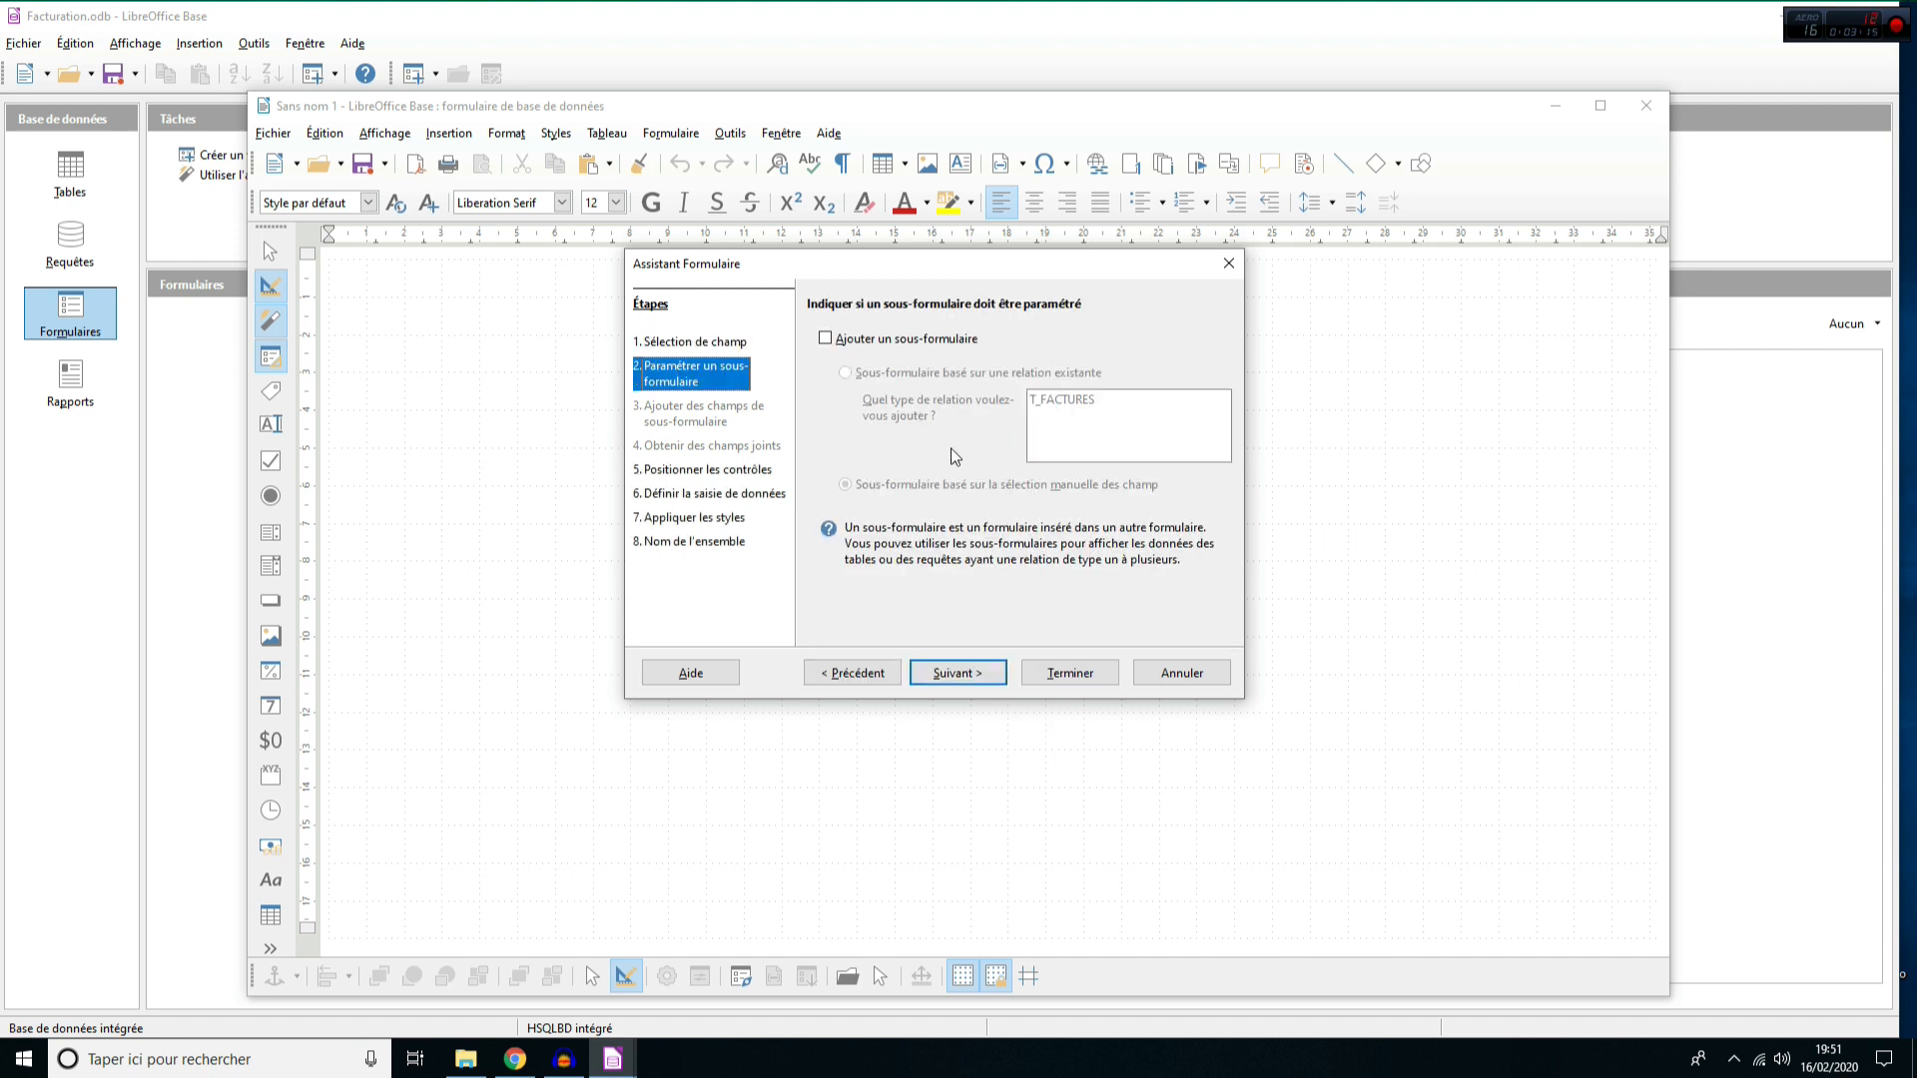
# - Add a subform based on the existing relation with T_FACTURES
pyautogui.click(828, 343)
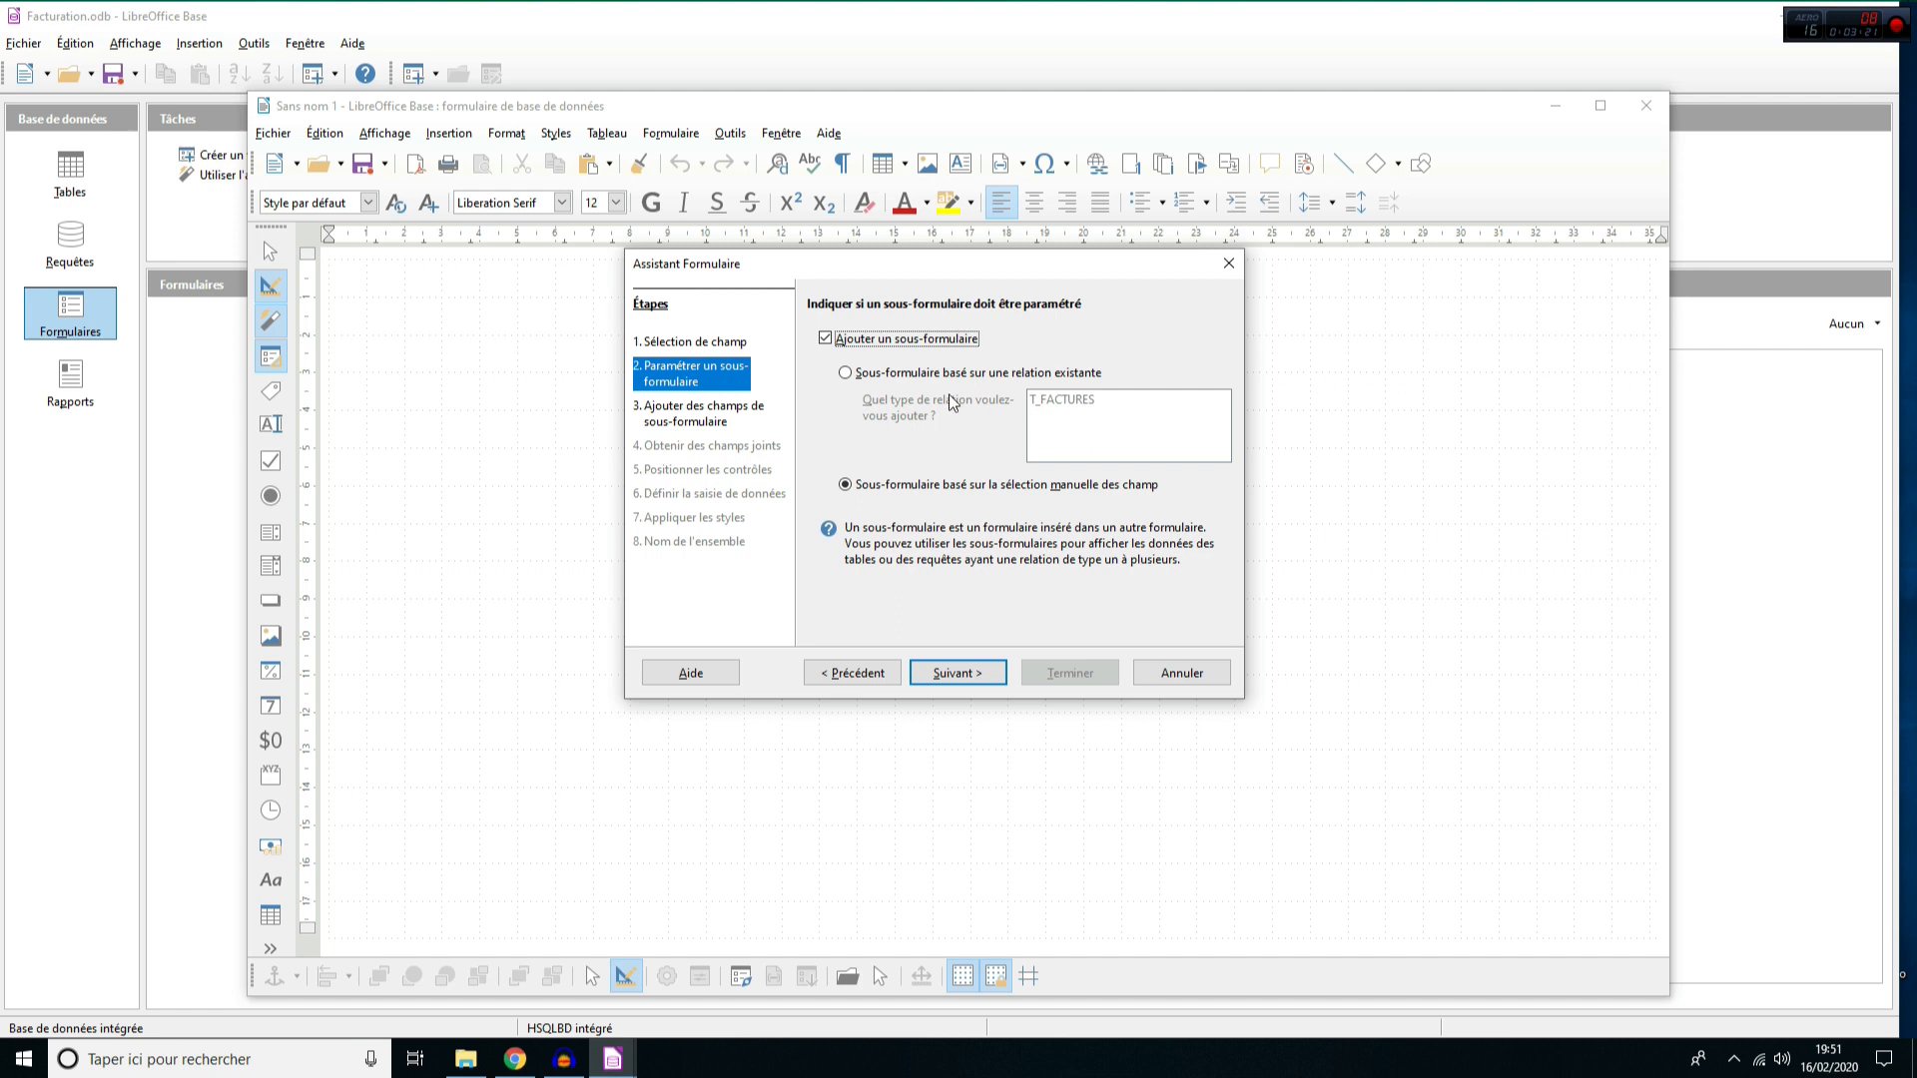
pyautogui.click(855, 376)
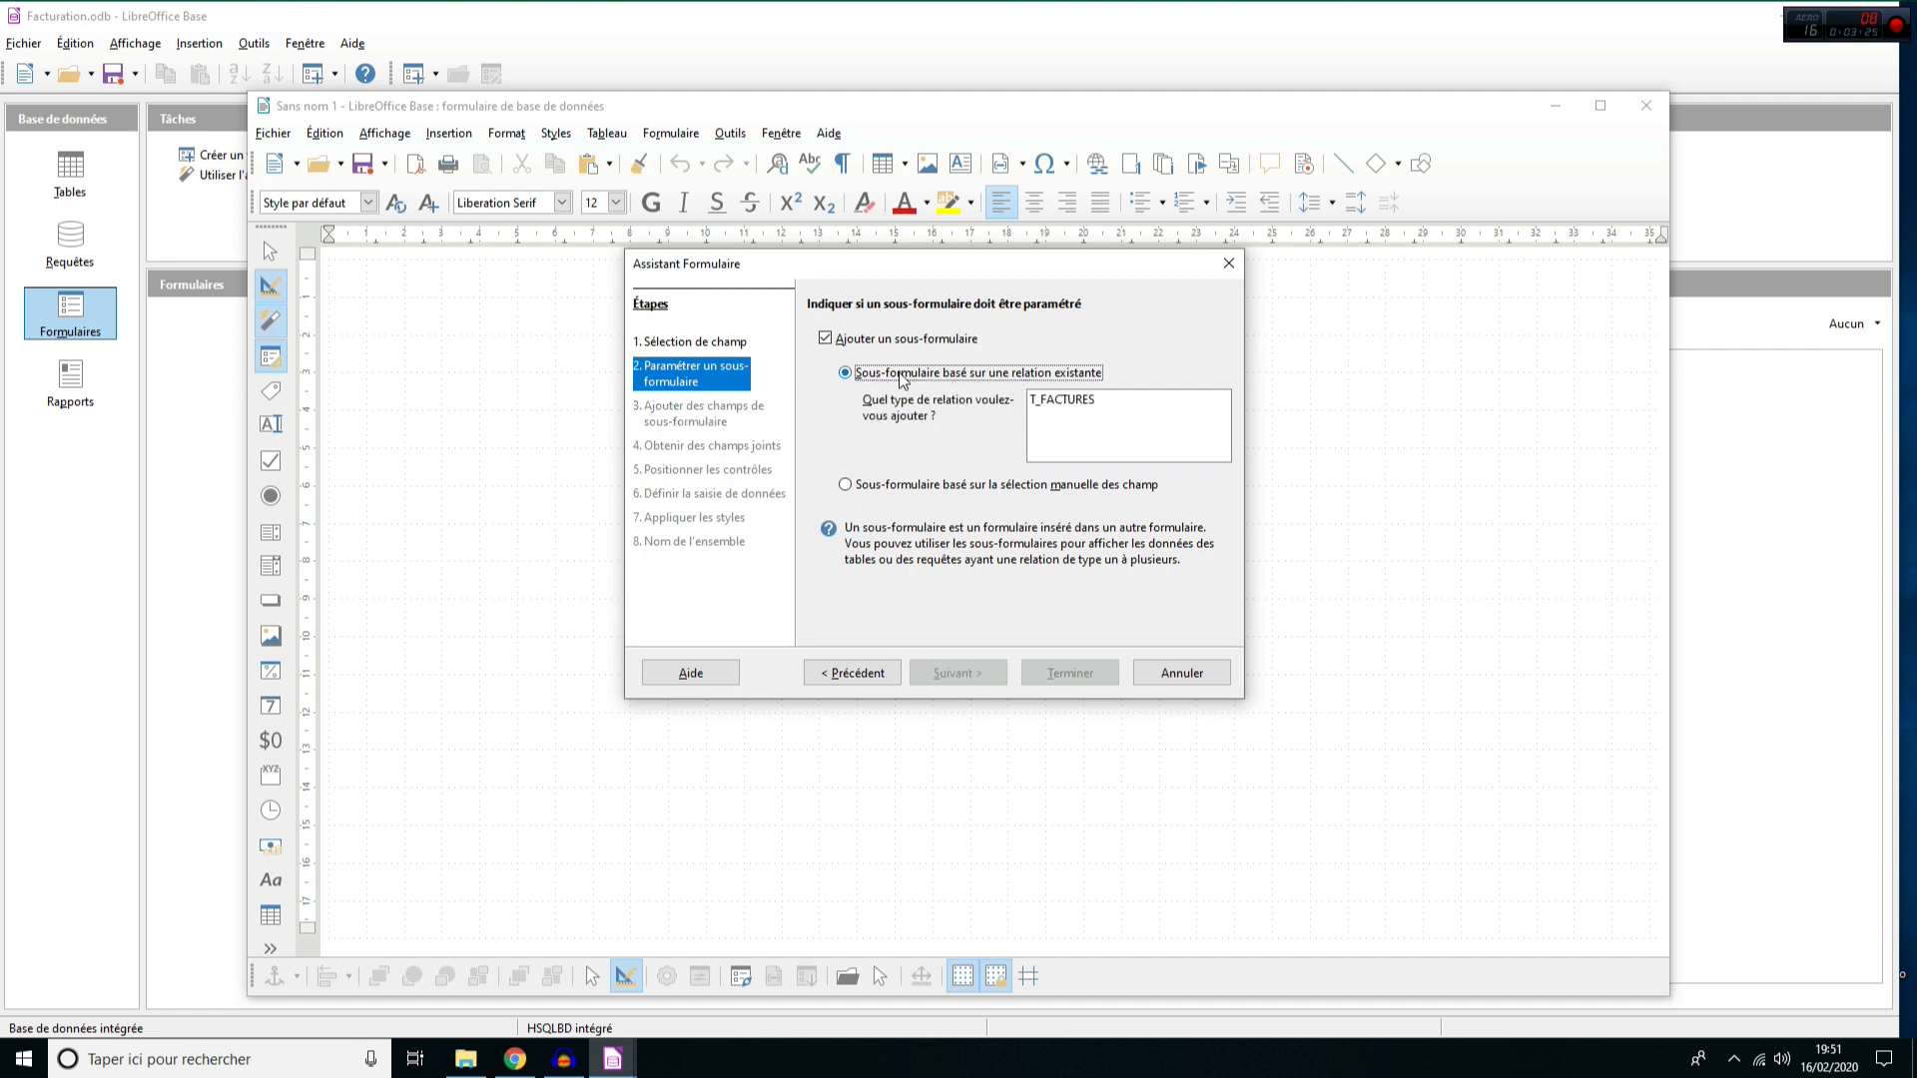
pyautogui.click(1064, 400)
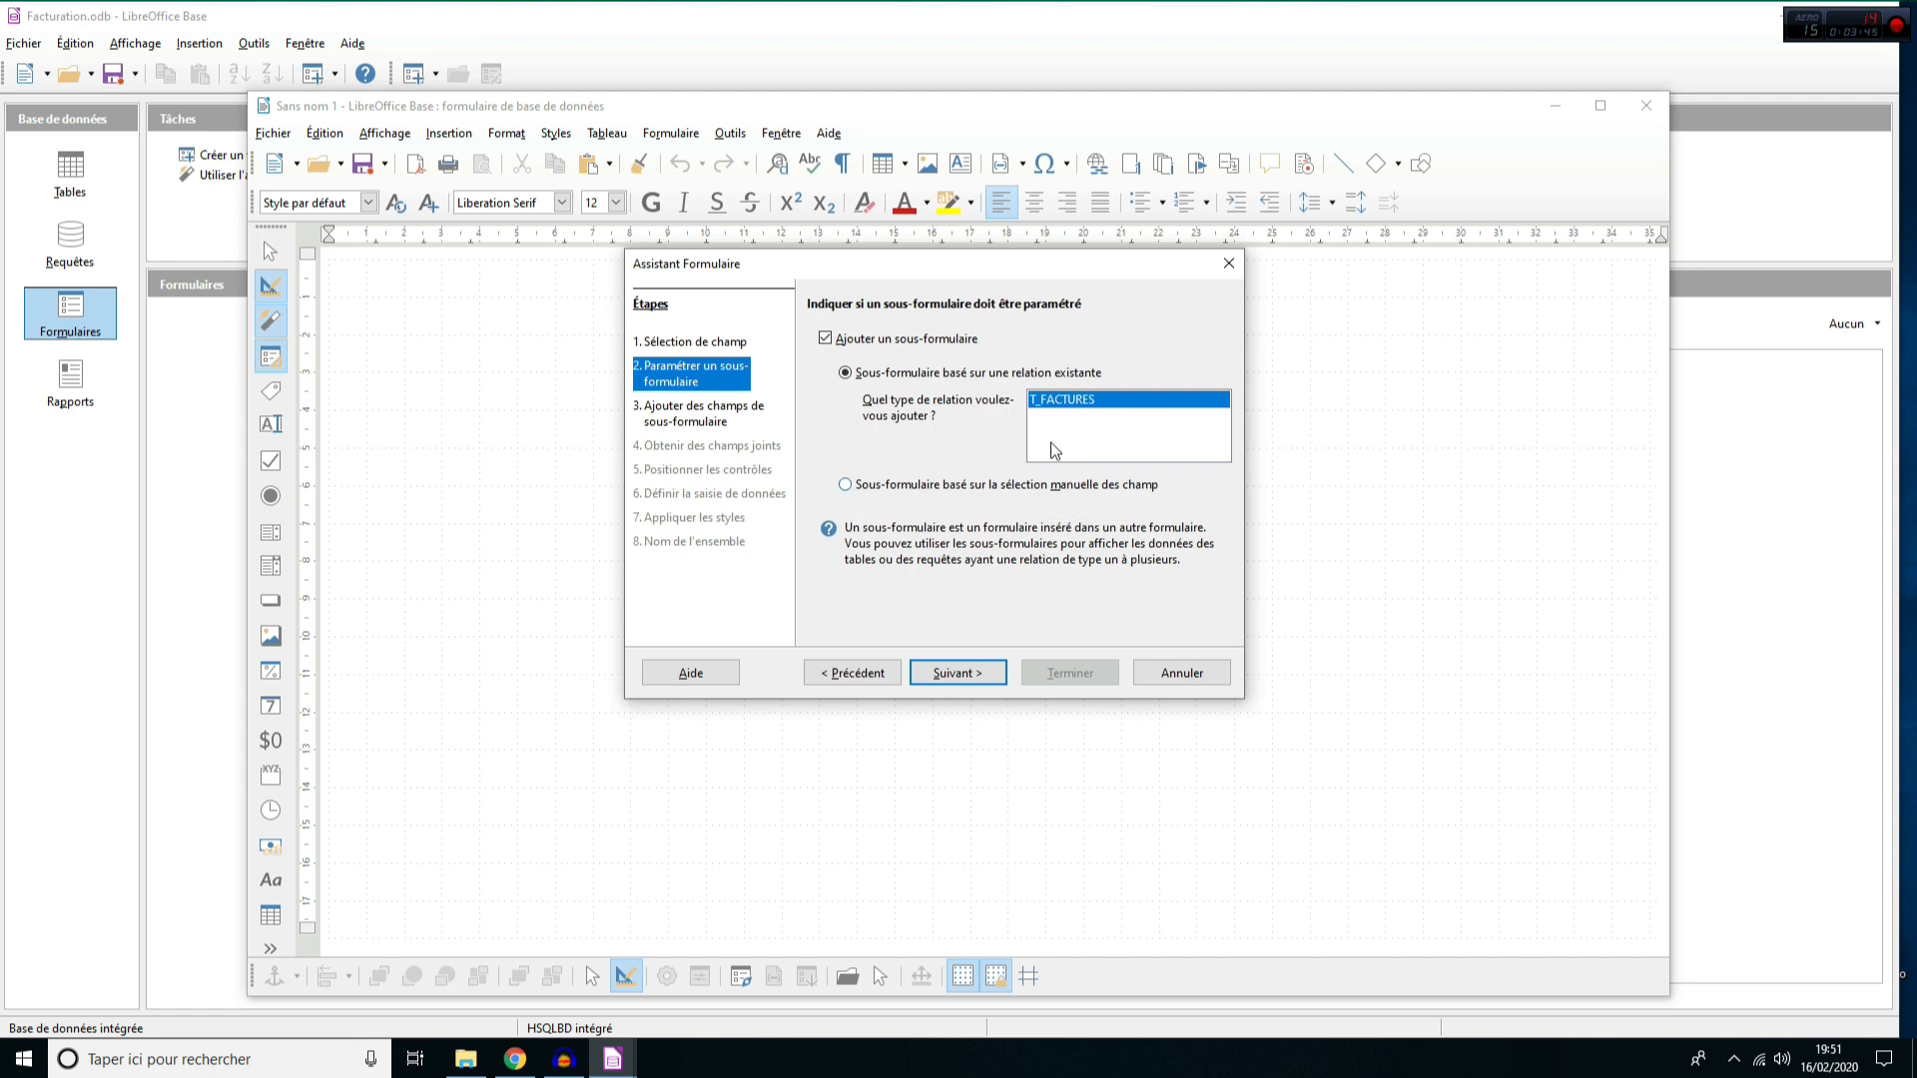
pyautogui.click(975, 673)
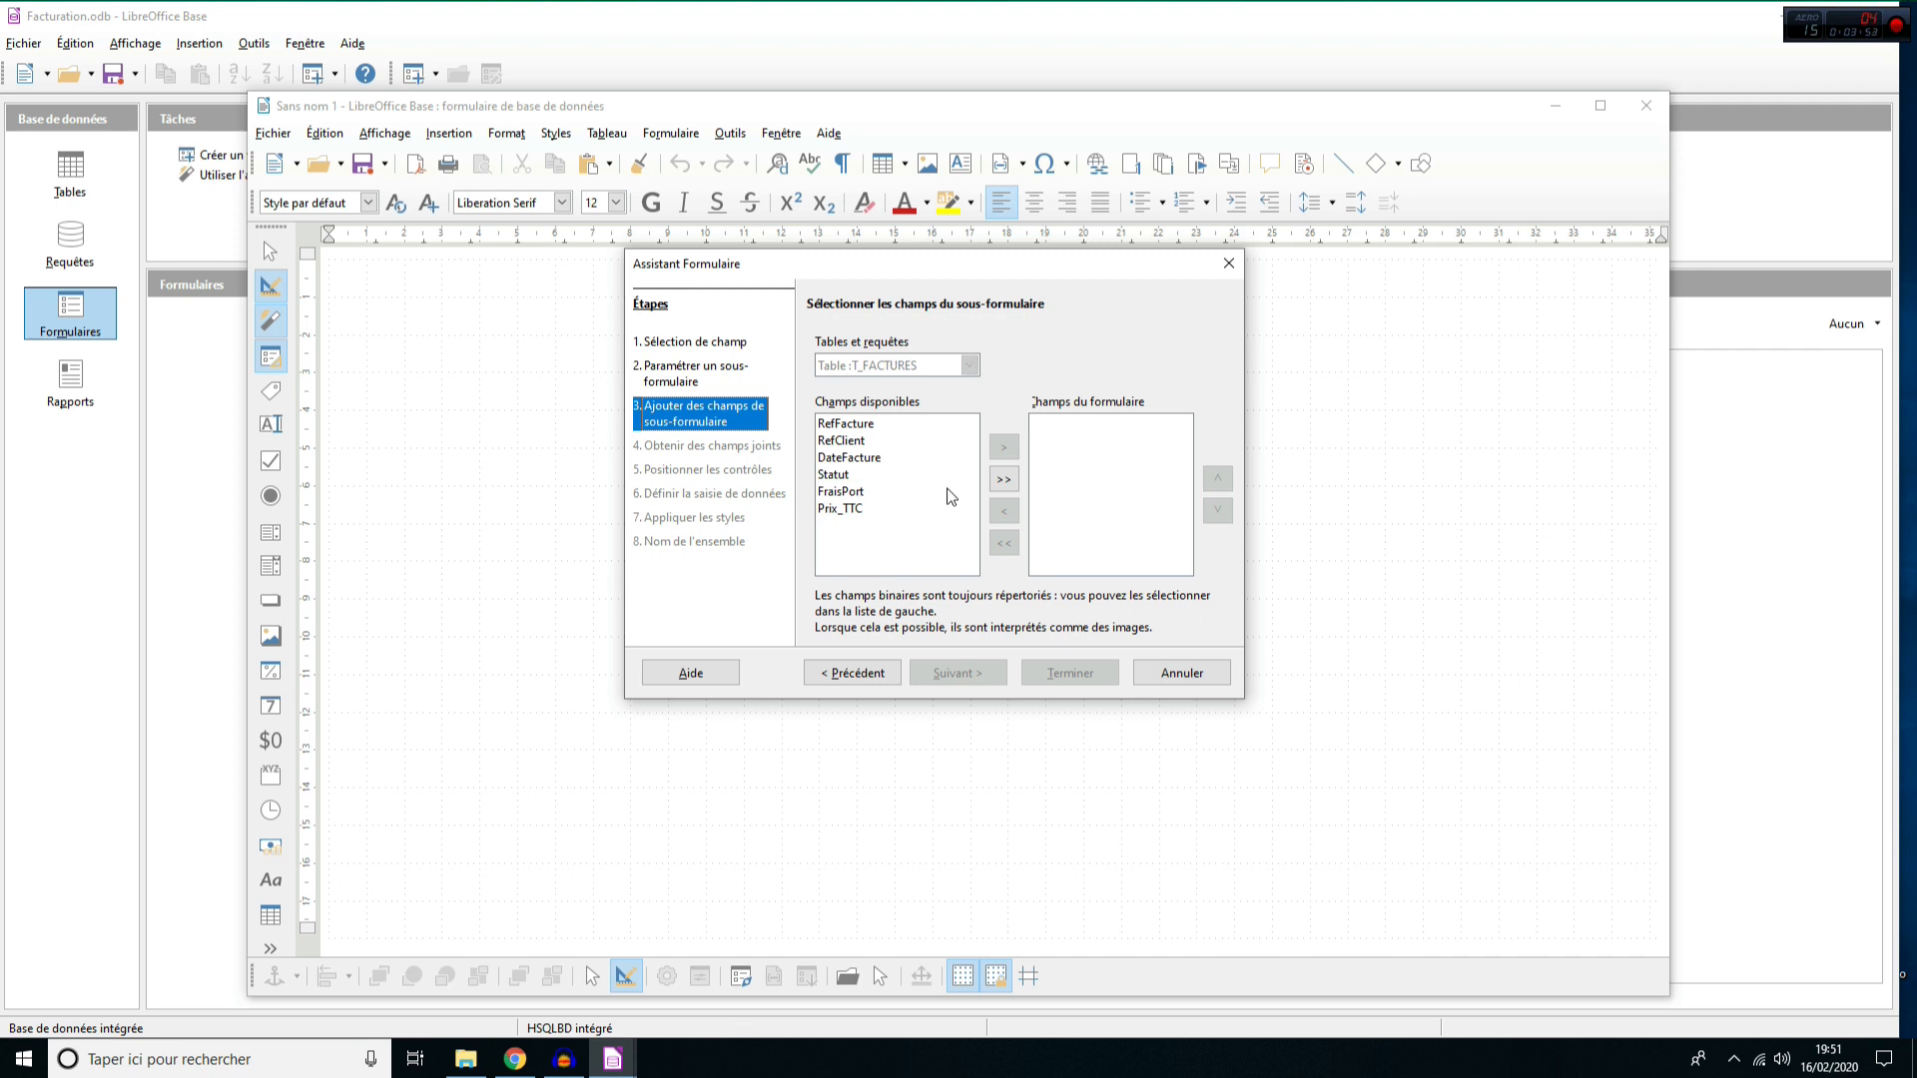
# - Include all T_FACTURES fields in the subform and move the wizard clear of the form preview
pyautogui.click(1004, 479)
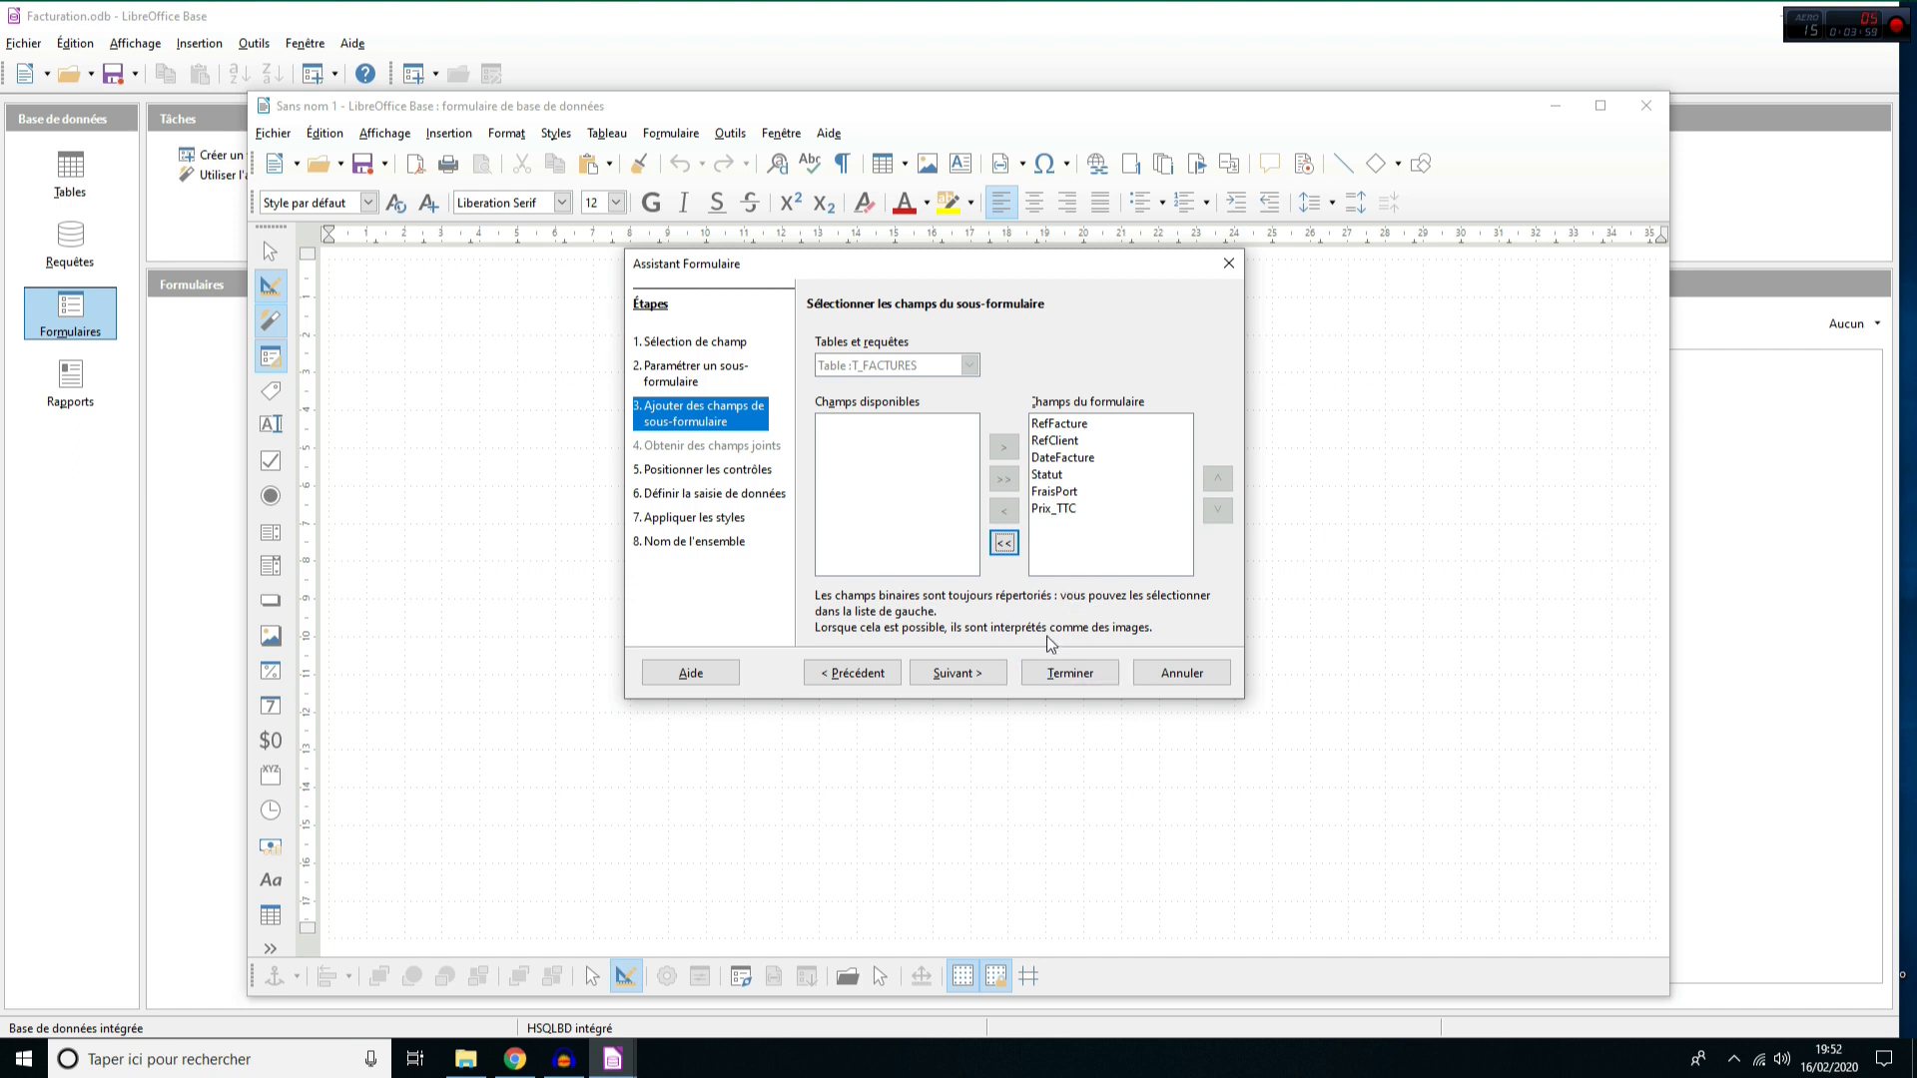
pyautogui.click(995, 675)
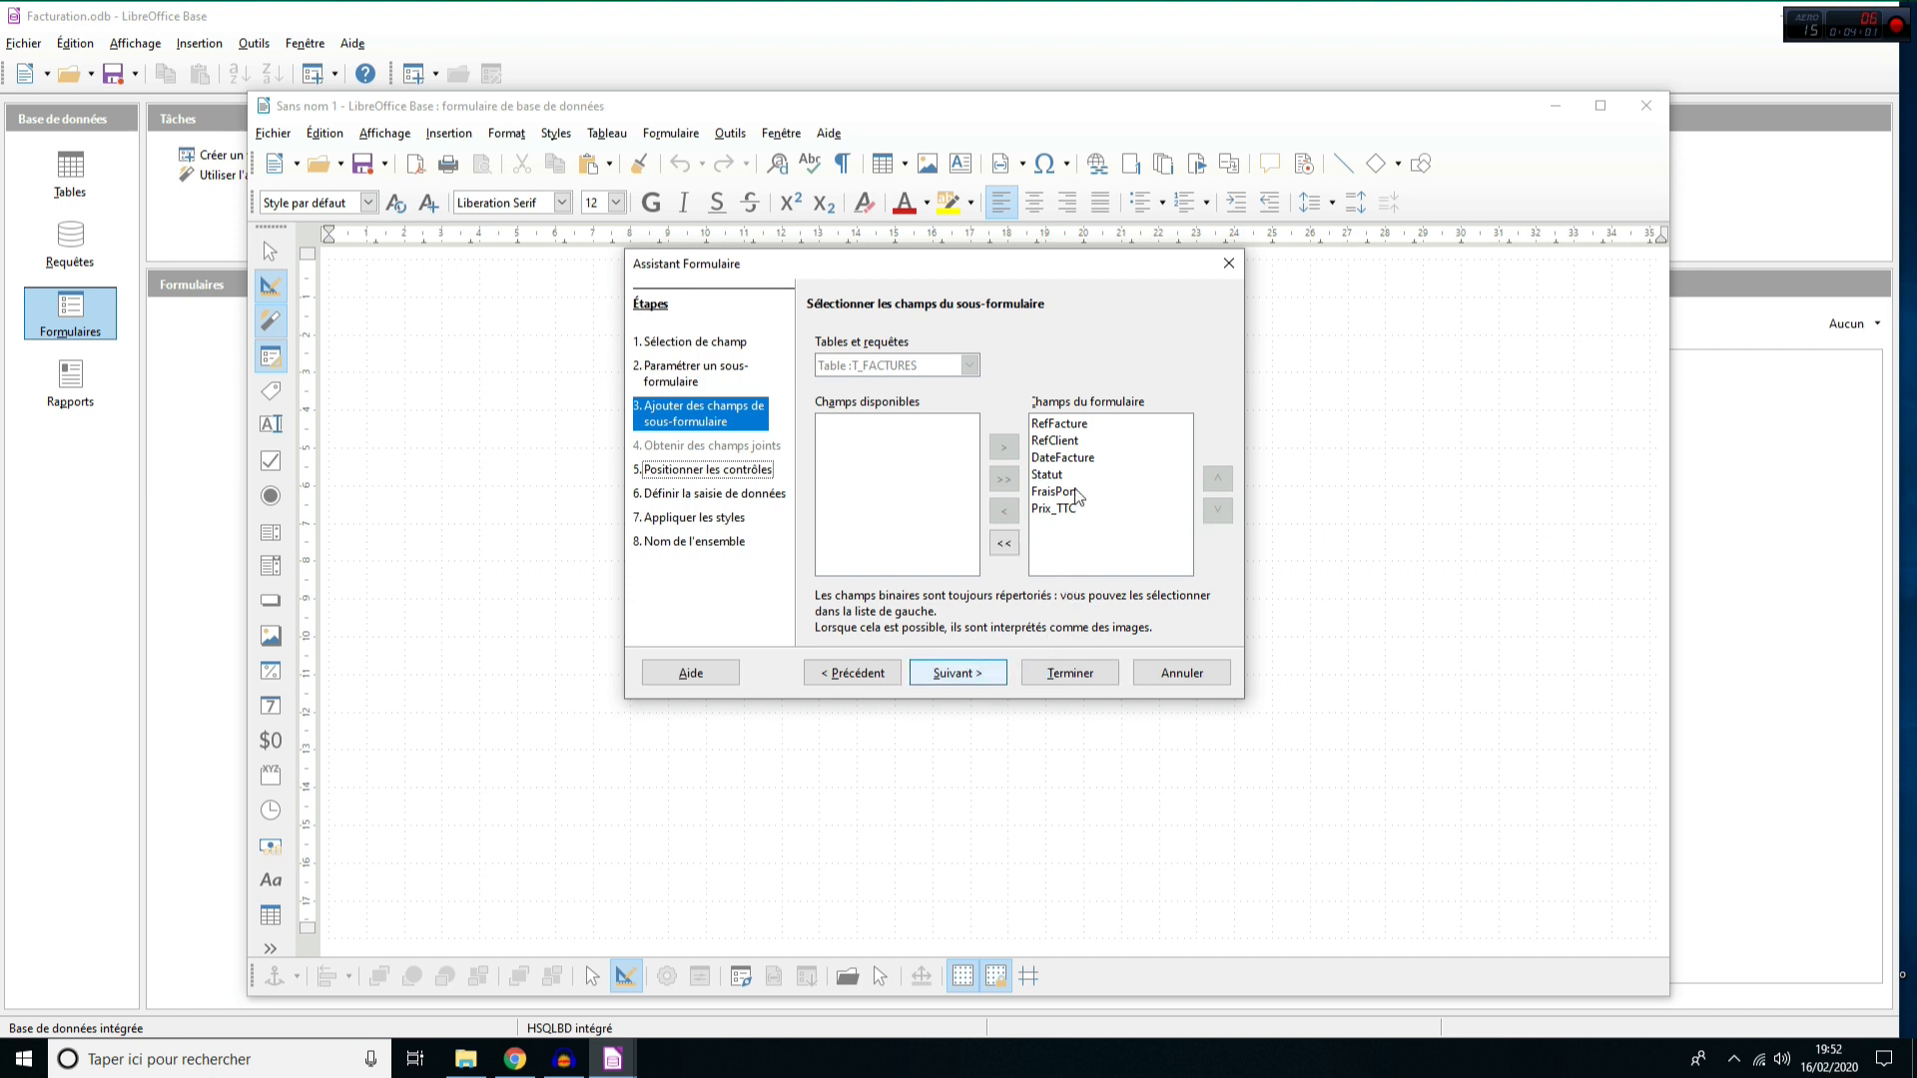
pyautogui.moveTo(979, 271); pyautogui.dragTo(1567, 319)
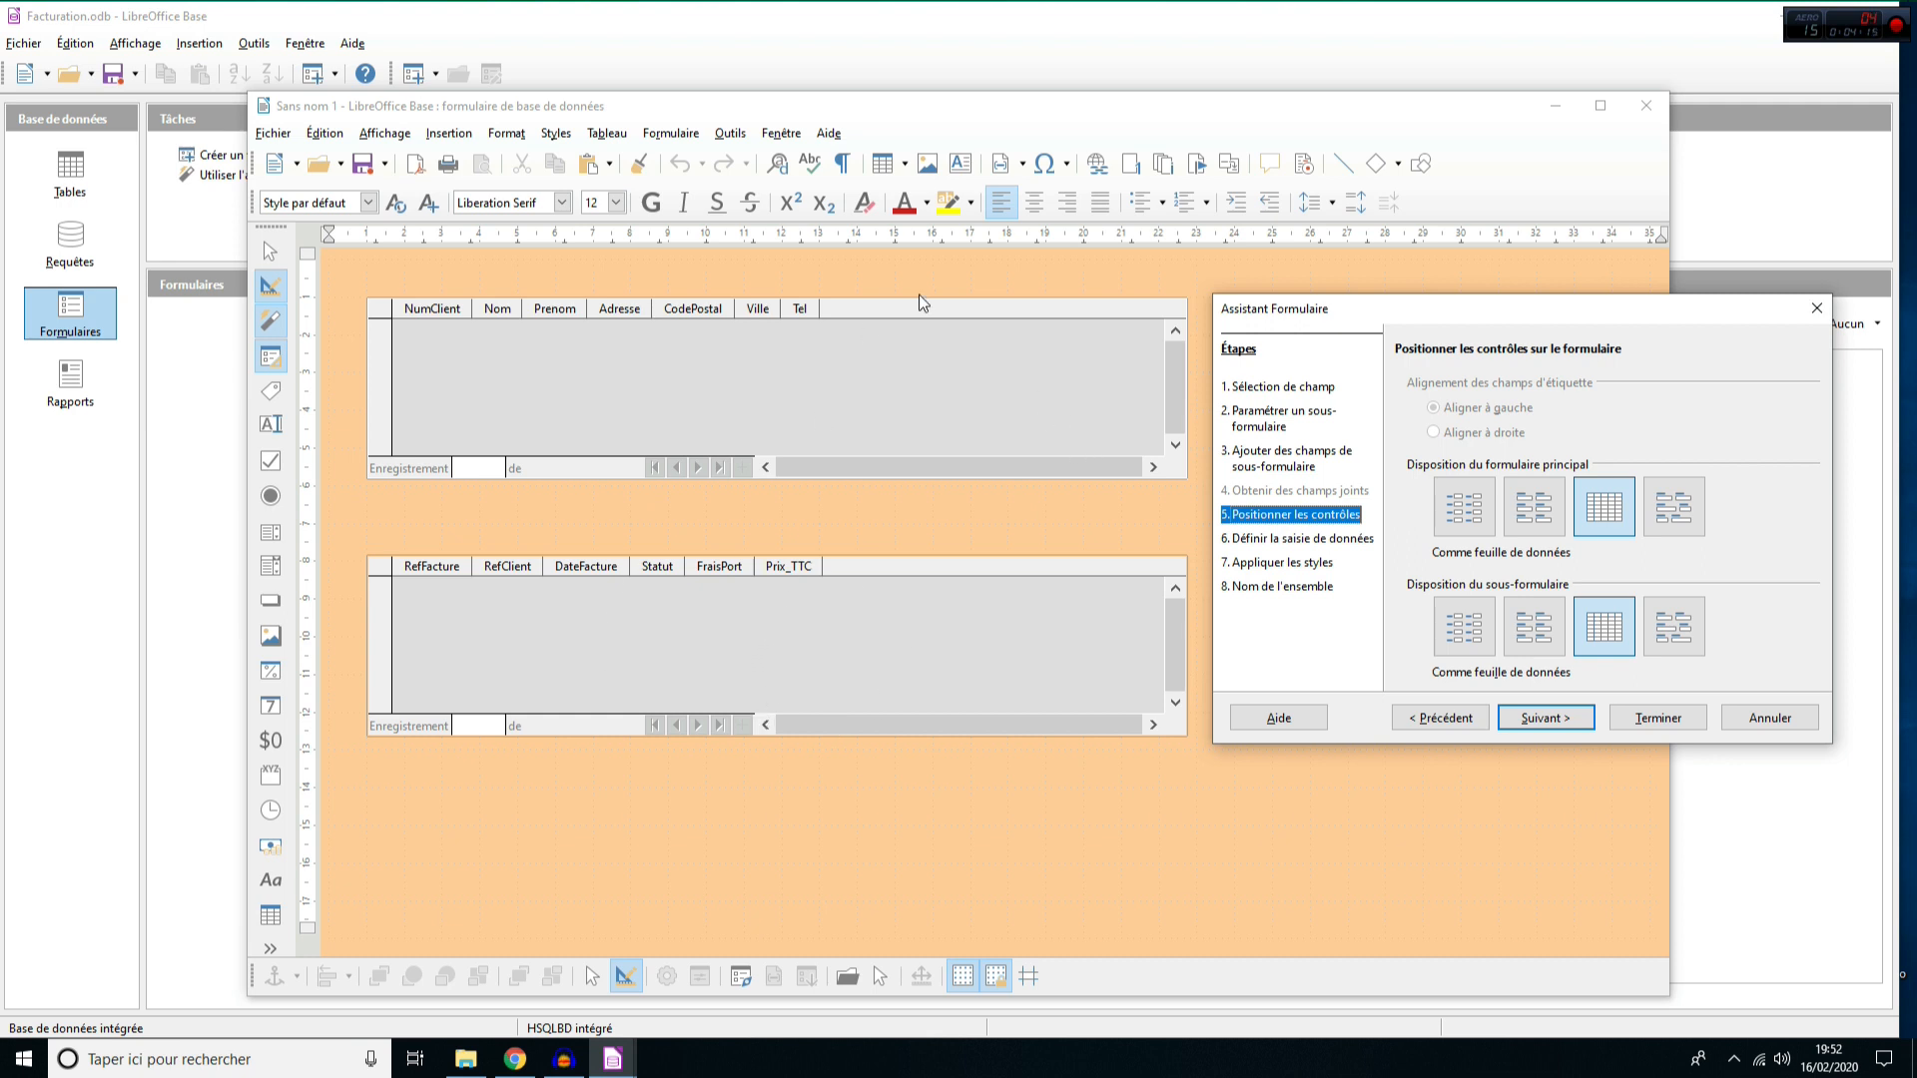
pyautogui.moveTo(1468, 313); pyautogui.dragTo(1447, 261)
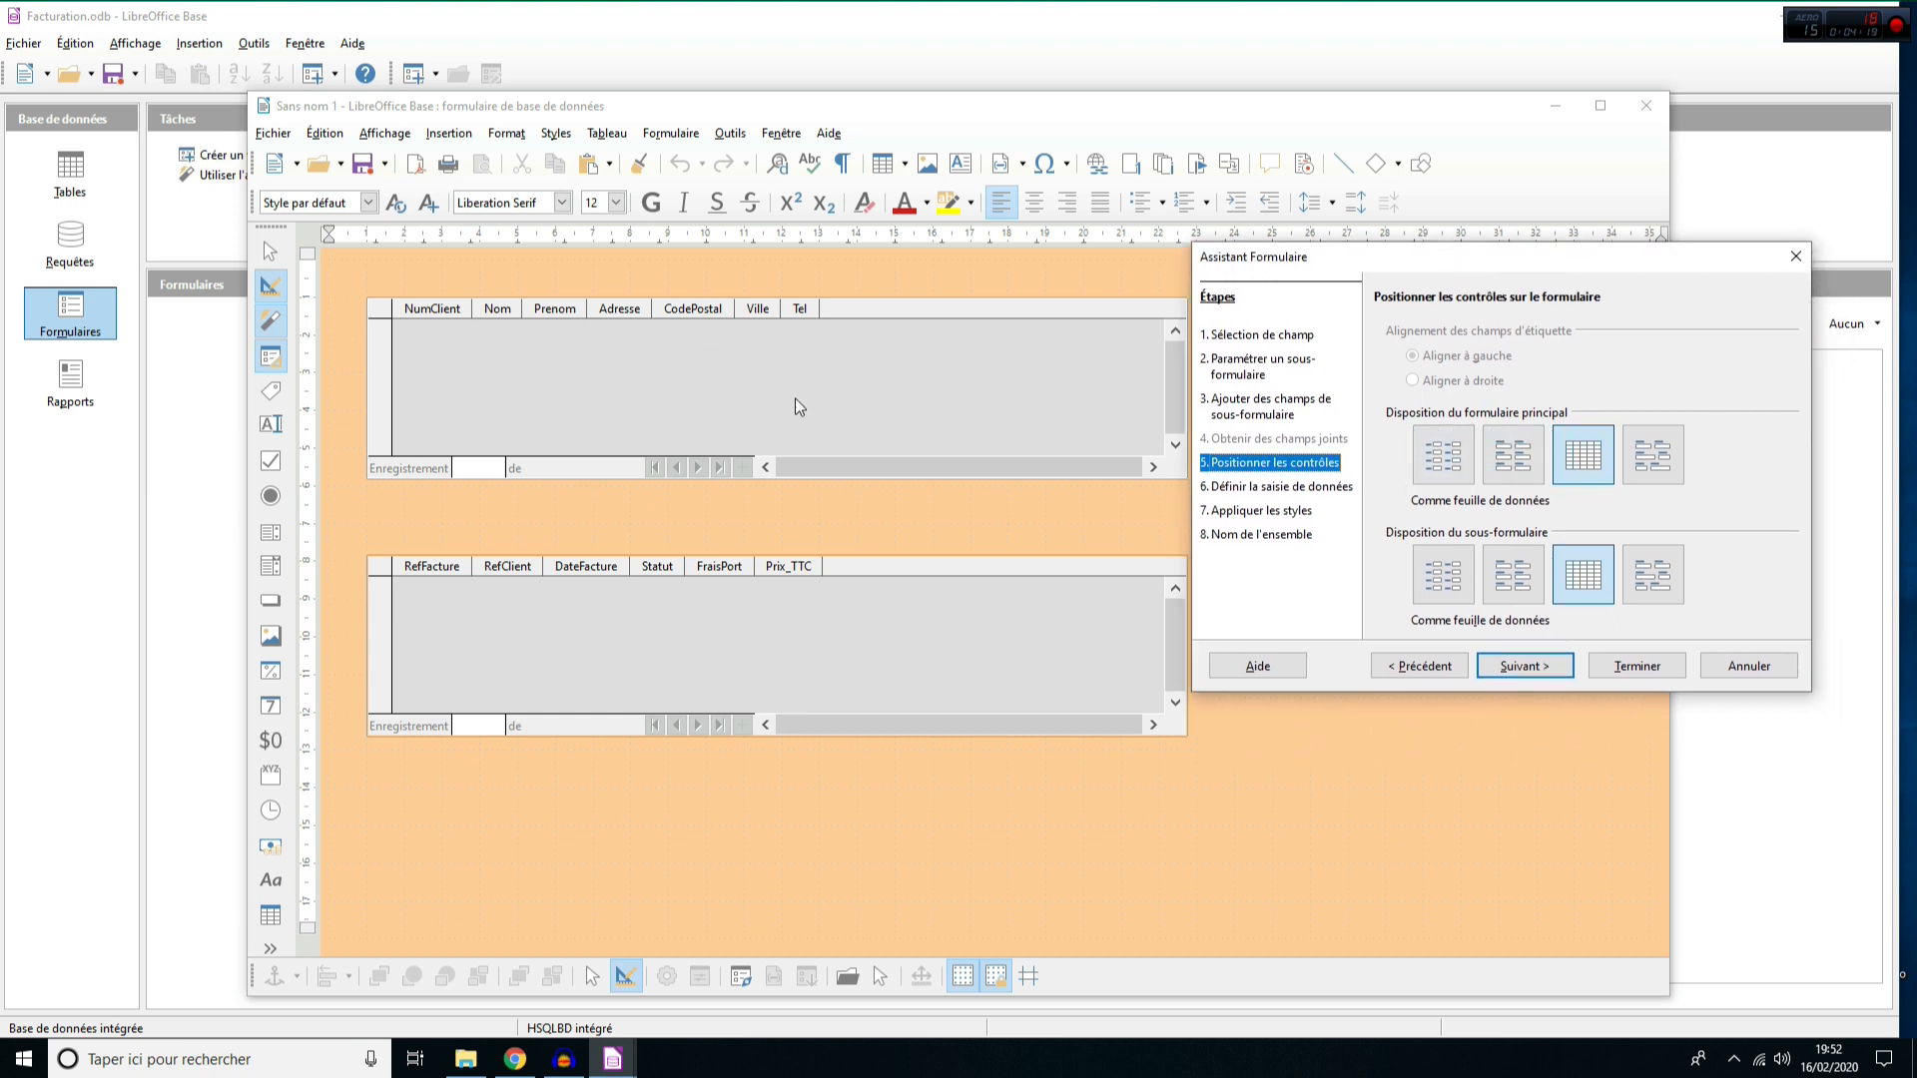
# - Arrange the main form as "Colonnes - Étiquettes en haut" and keep the subform laid out as a data sheet
pyautogui.click(1455, 453)
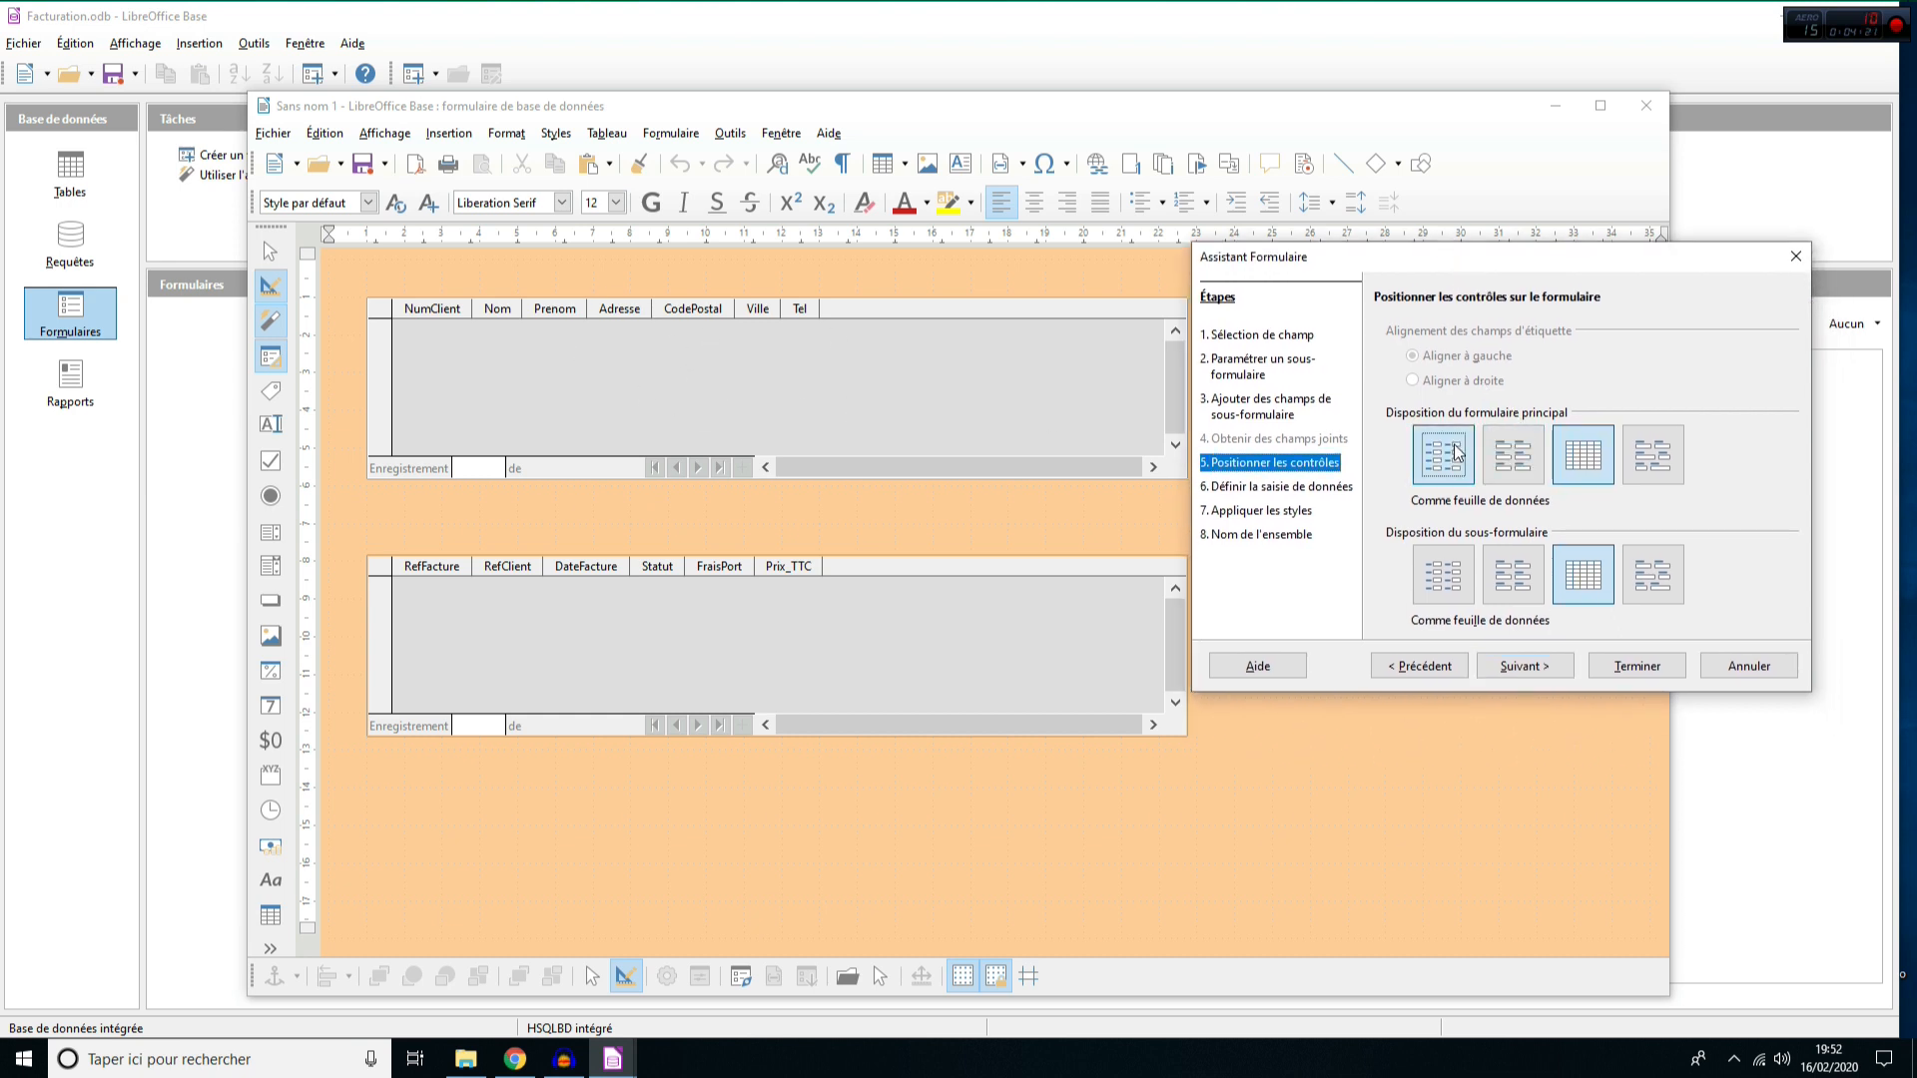
pyautogui.click(1512, 454)
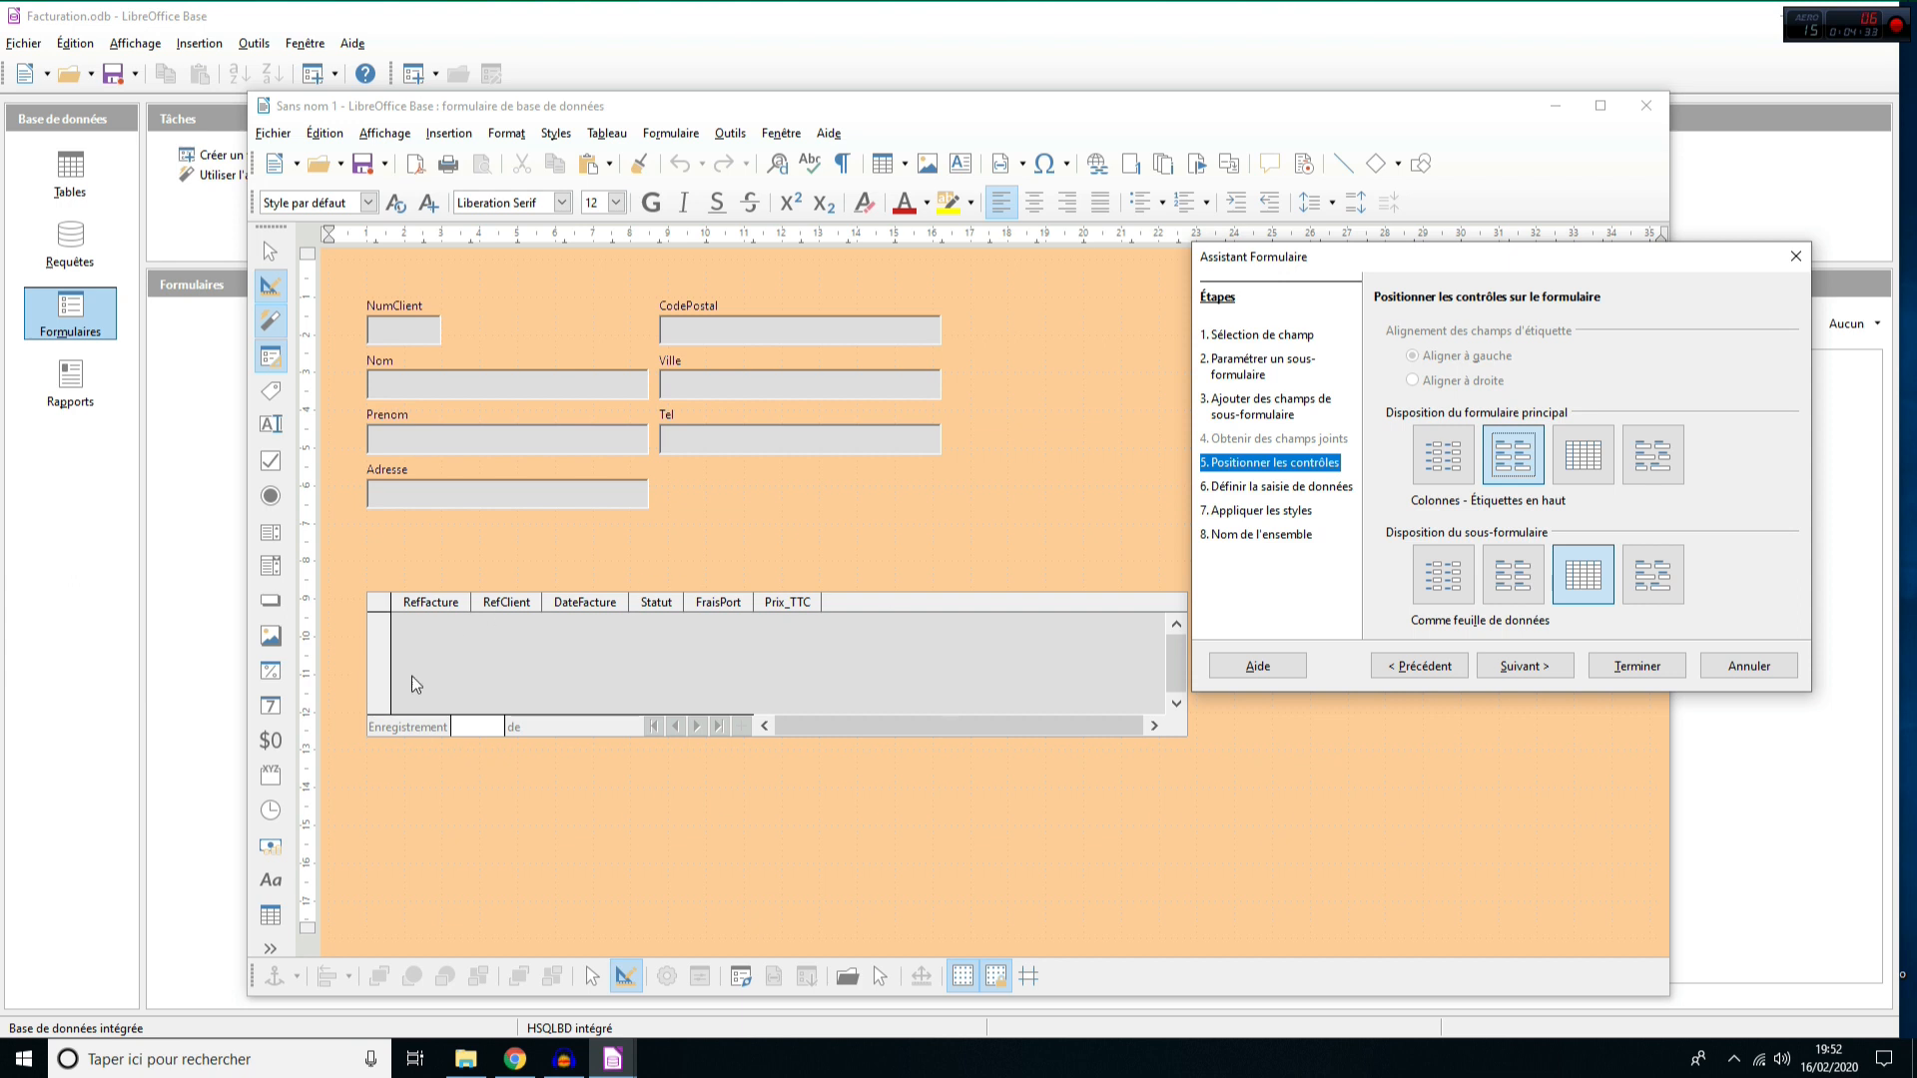
pyautogui.click(1525, 666)
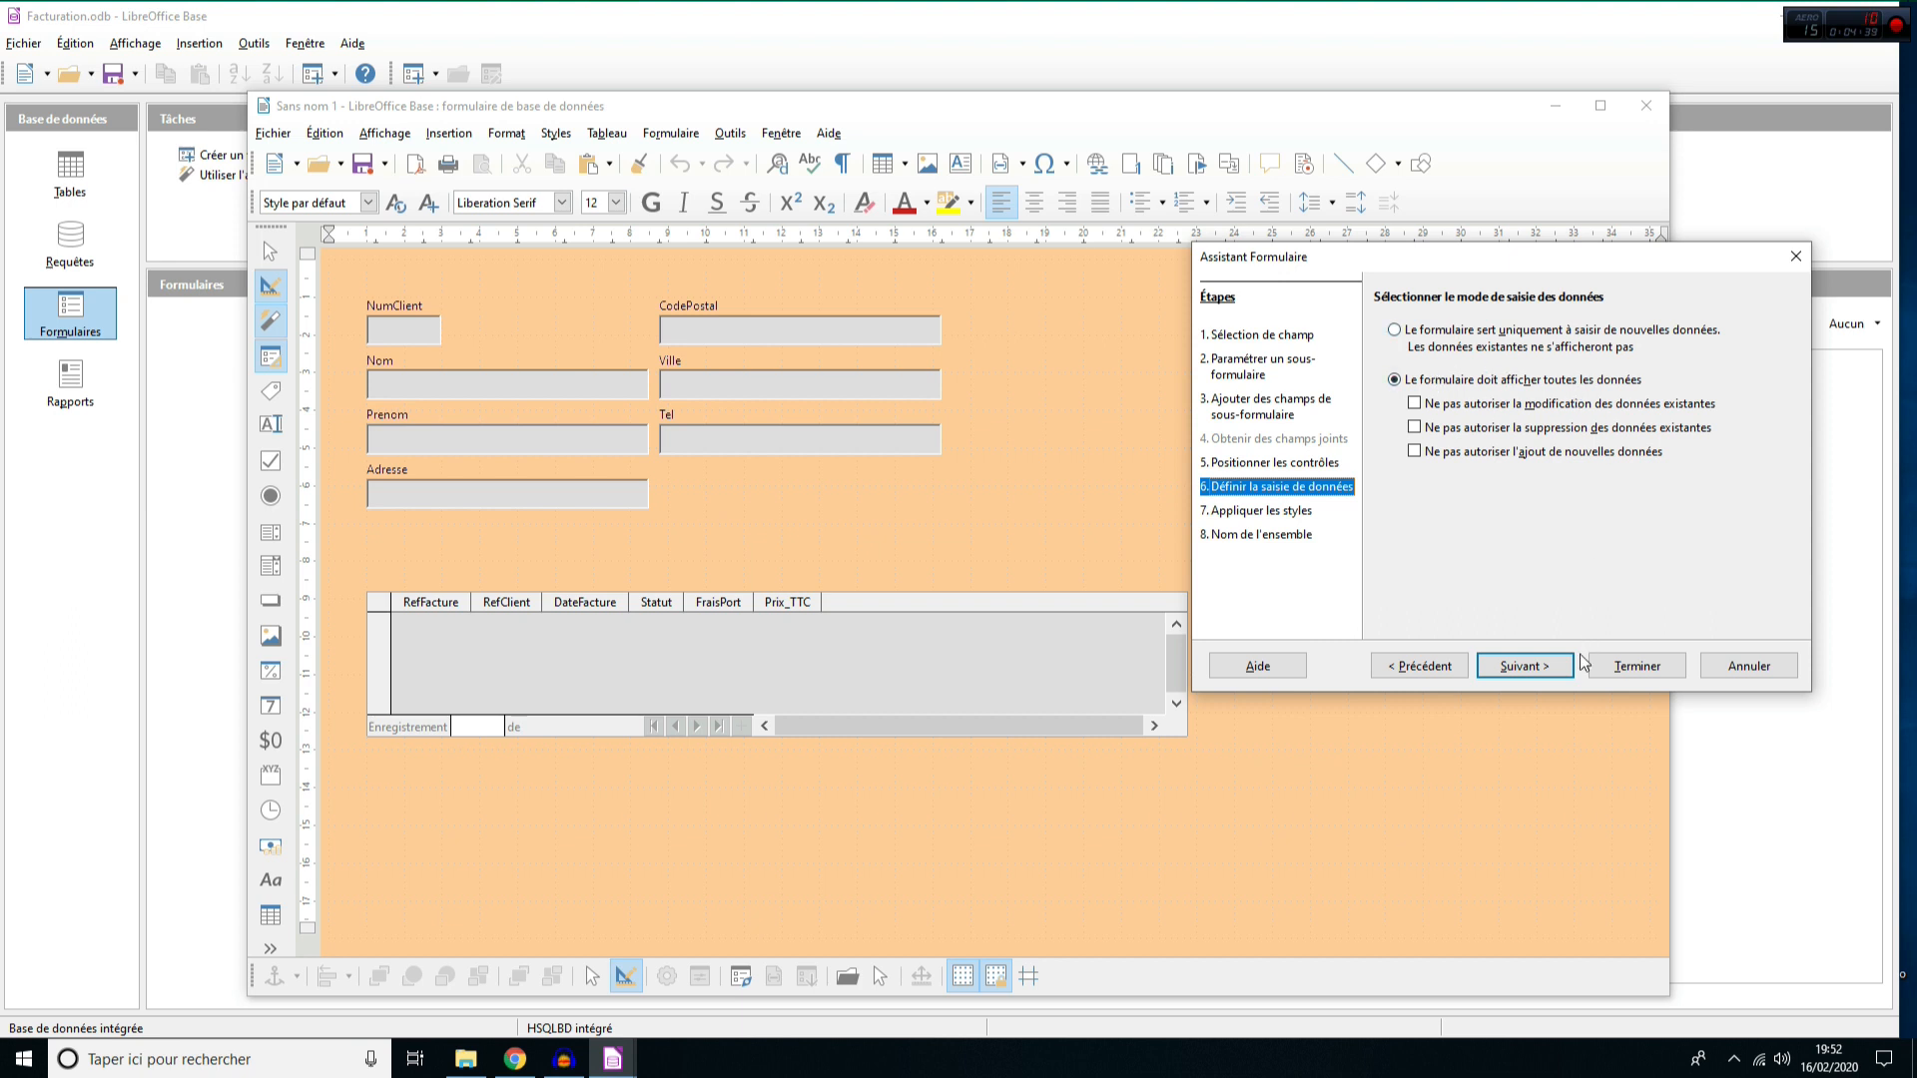
# - Keep the data entry mode that displays all data, and apply the Beige style with flat (Plat) field borders
pyautogui.click(1523, 666)
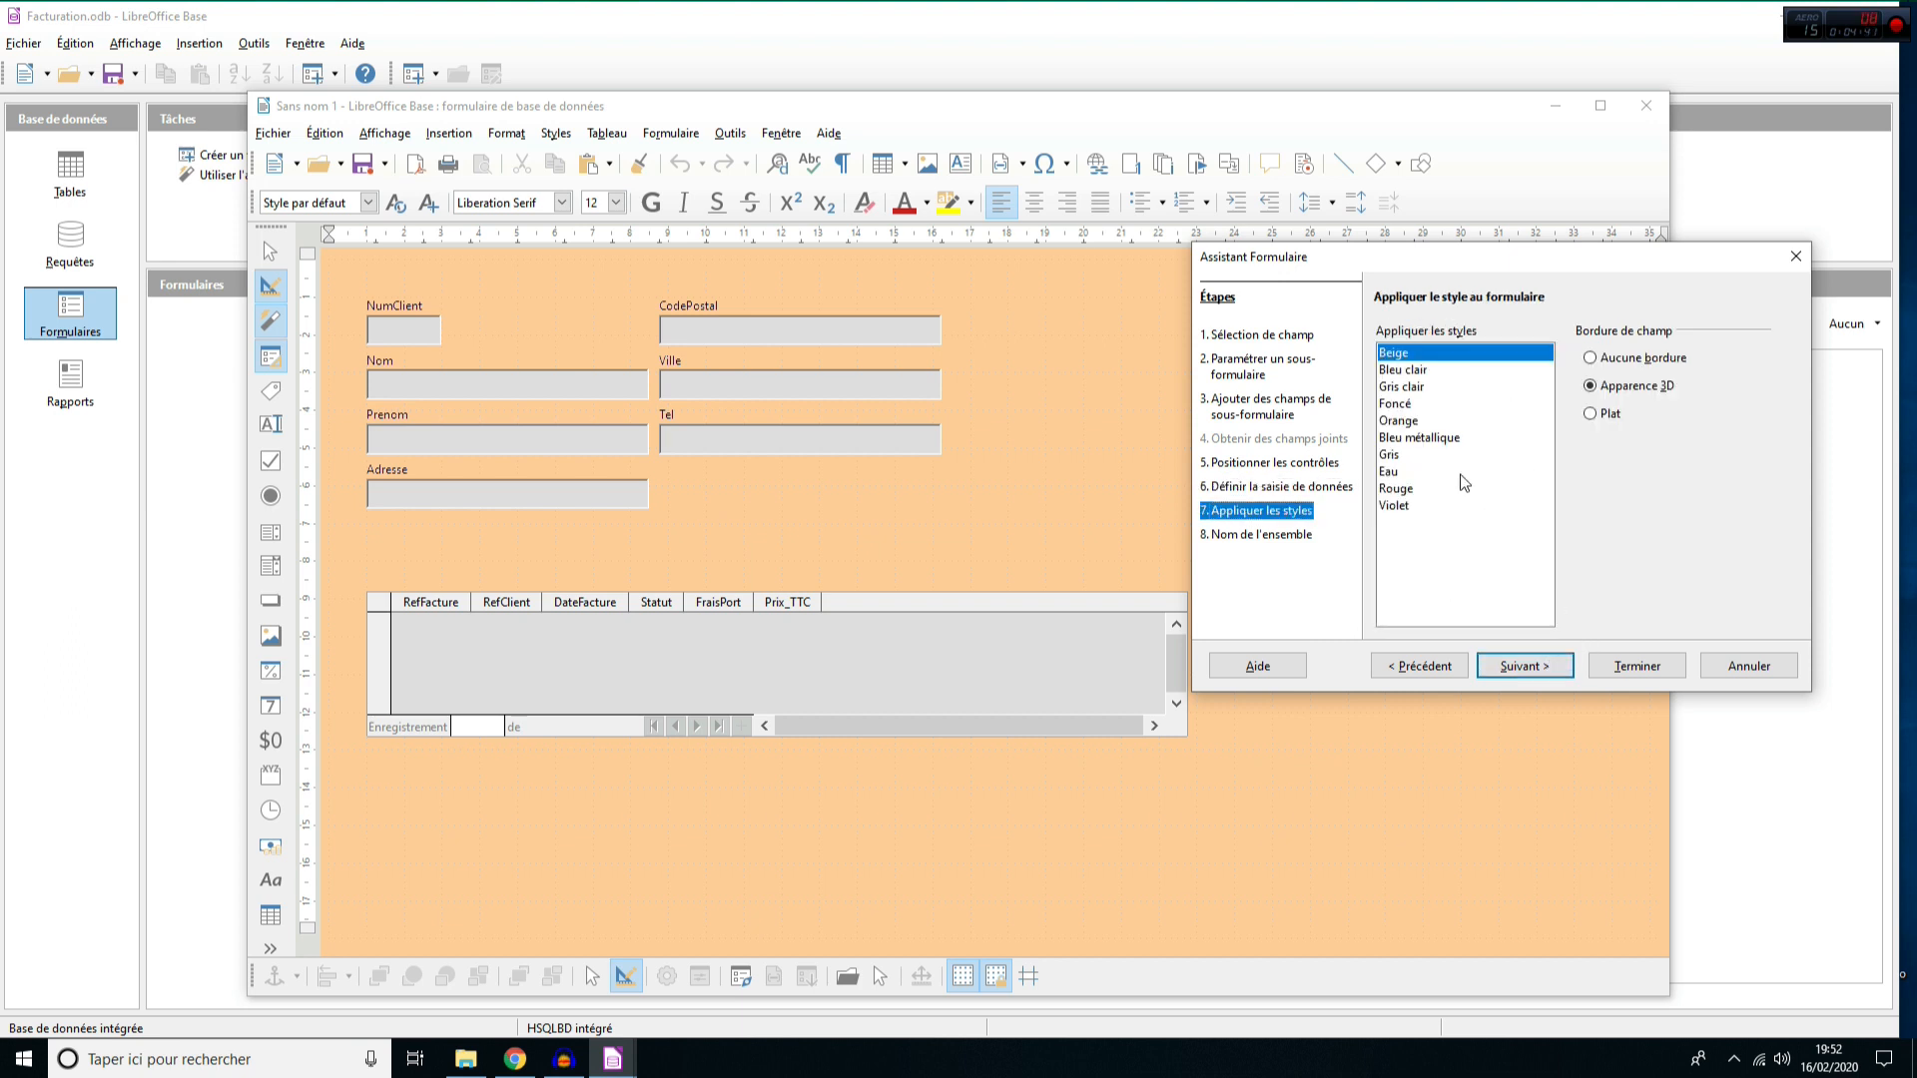
pyautogui.click(1602, 417)
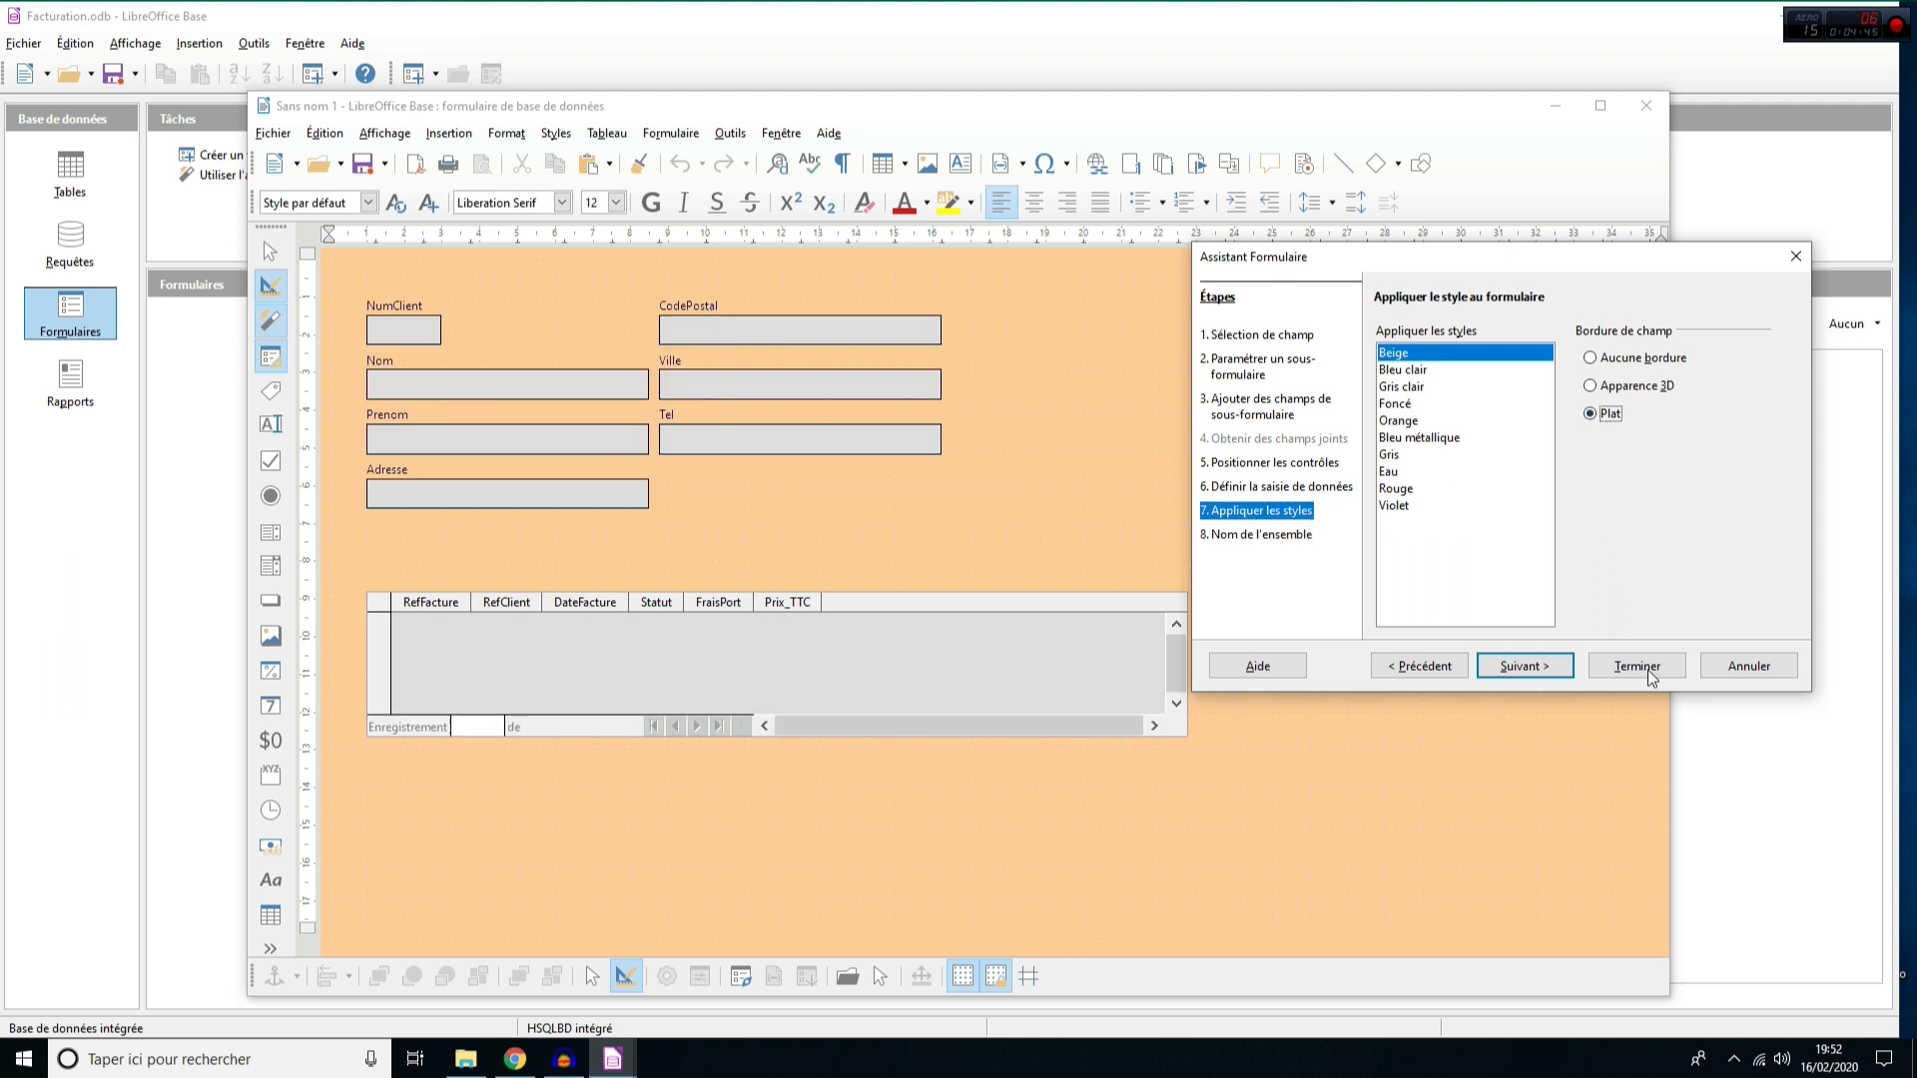
pyautogui.click(1525, 666)
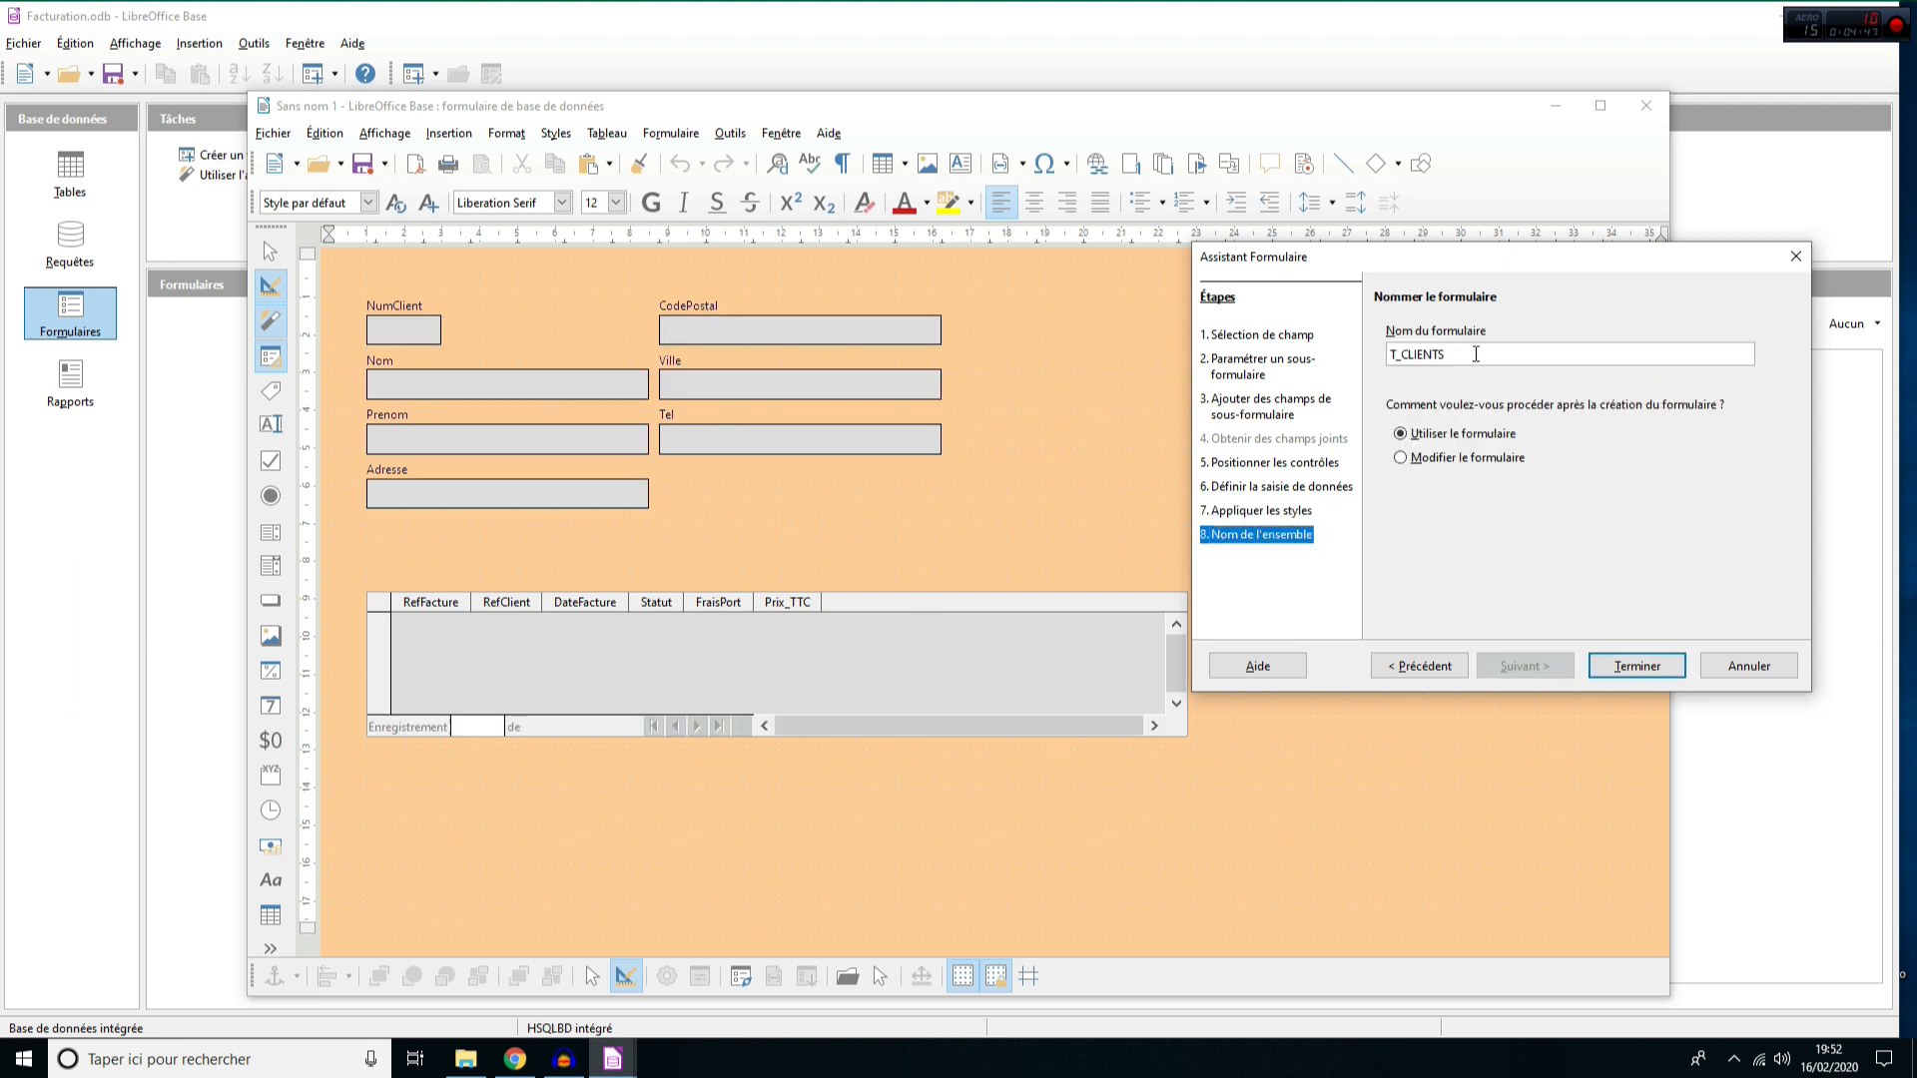
# - Name the form CLIENTS and finish the wizard with the form opened for use
pyautogui.moveTo(1475, 354); pyautogui.dragTo(1321, 345)
pyautogui.press('BackSpace')
pyautogui.write('CL')
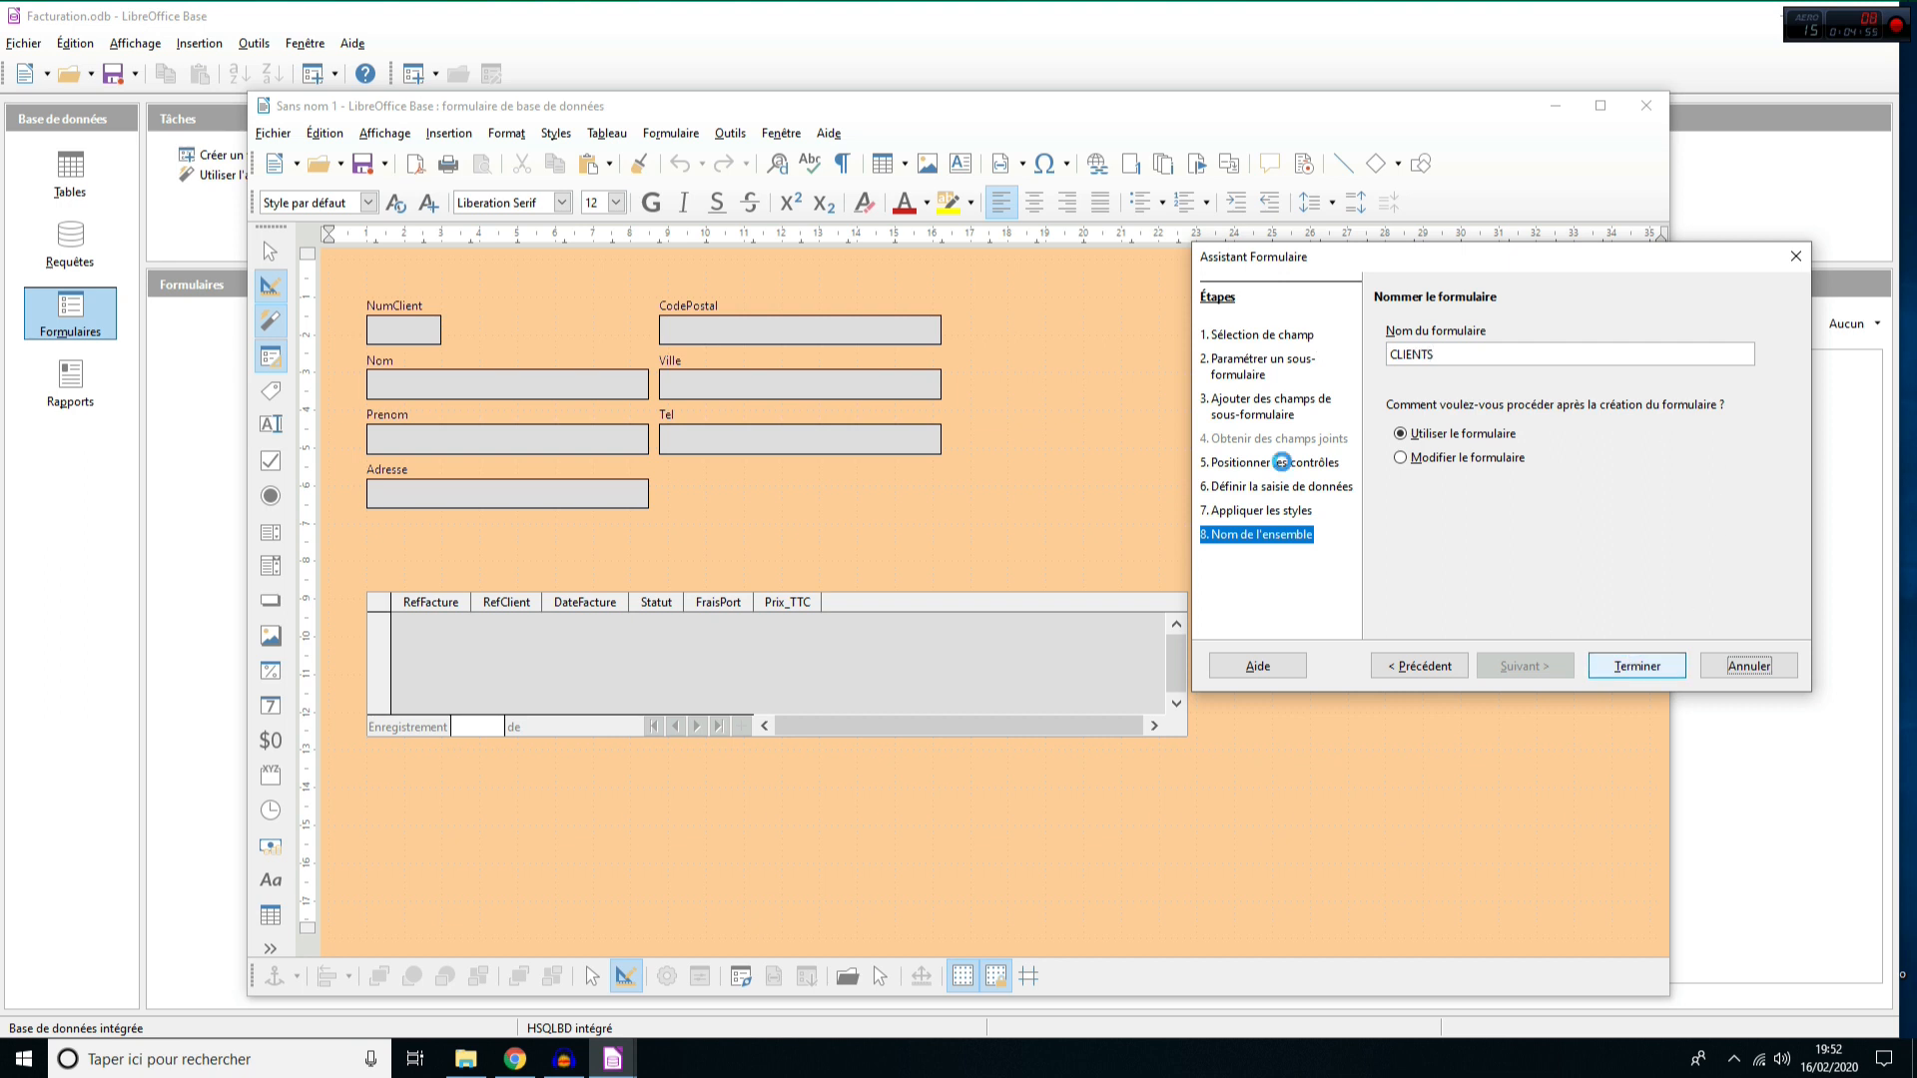
pyautogui.press('Return')
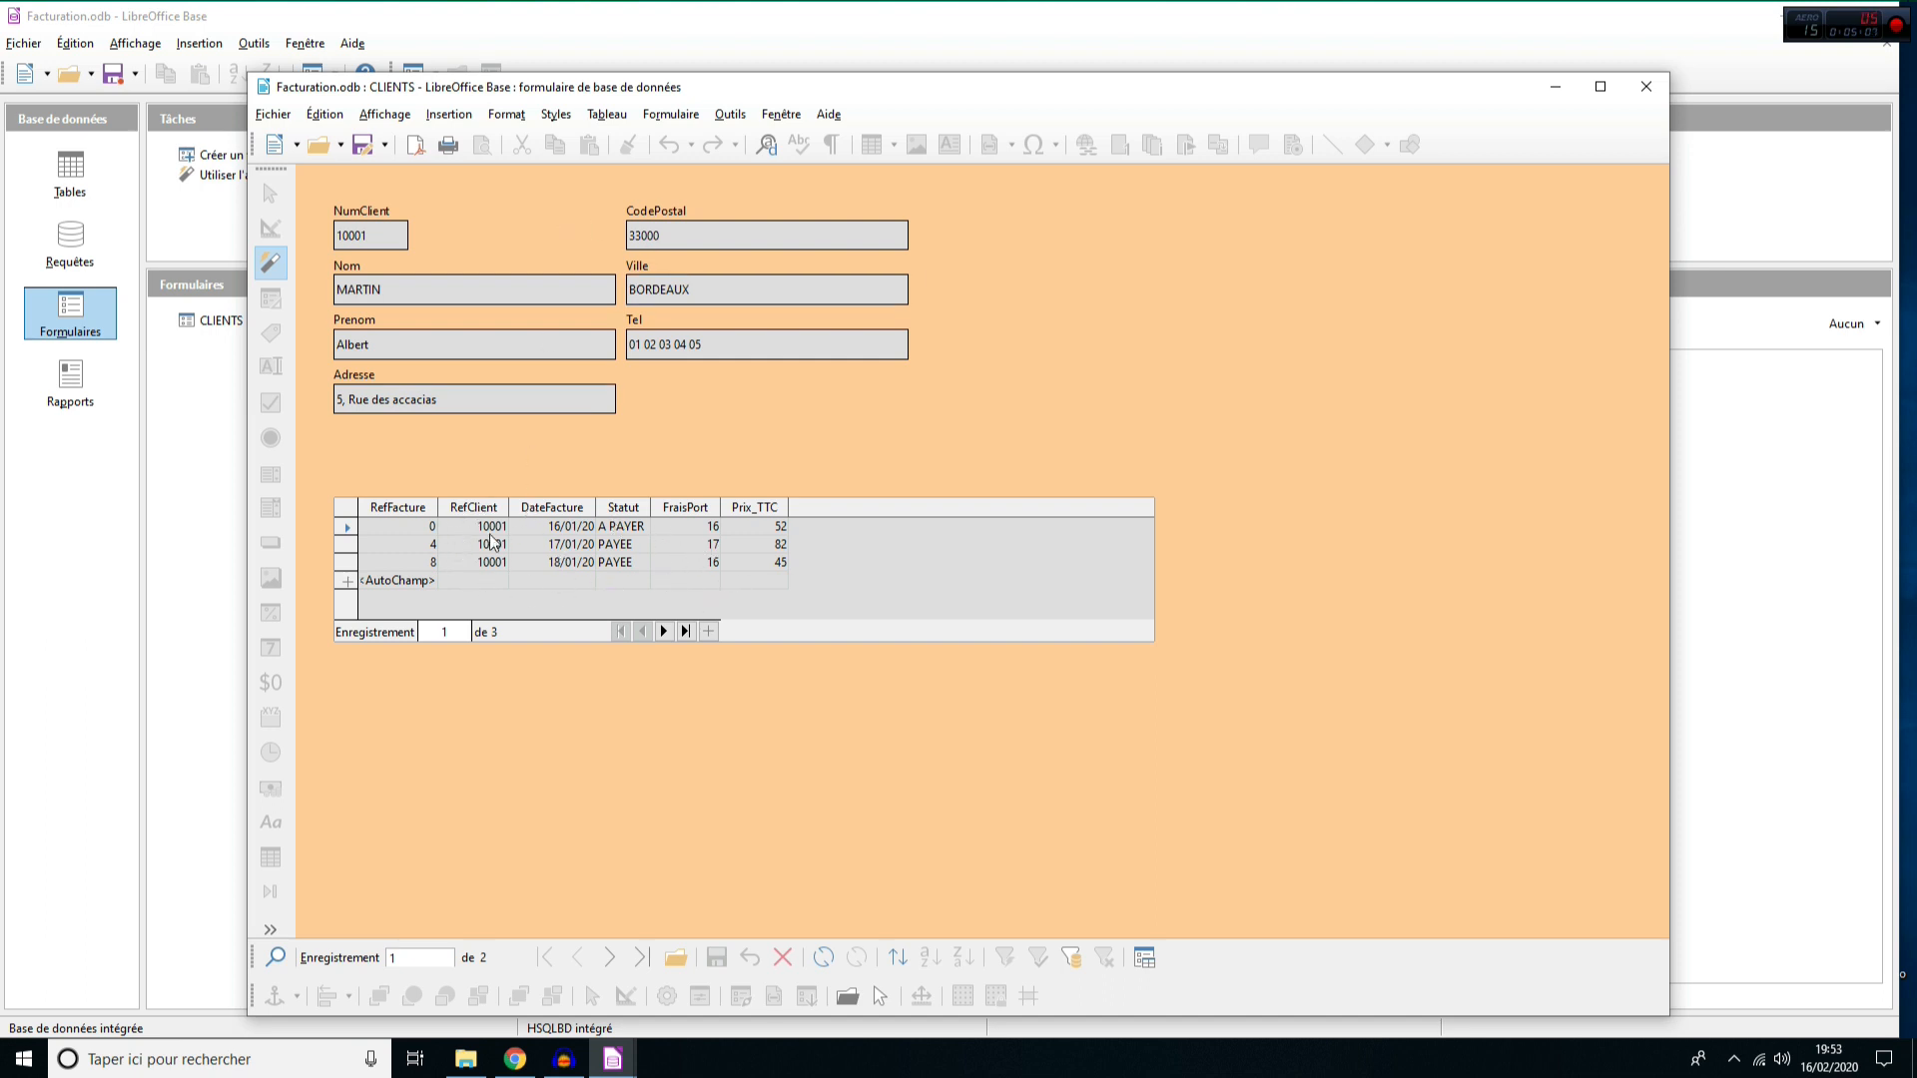
# - Browse back and forth between the client records and compare each client's number and name with the invoices in the subform
pyautogui.doubleClick(346, 234)
pyautogui.click(357, 286)
pyautogui.doubleClick(357, 287)
pyautogui.click(437, 302)
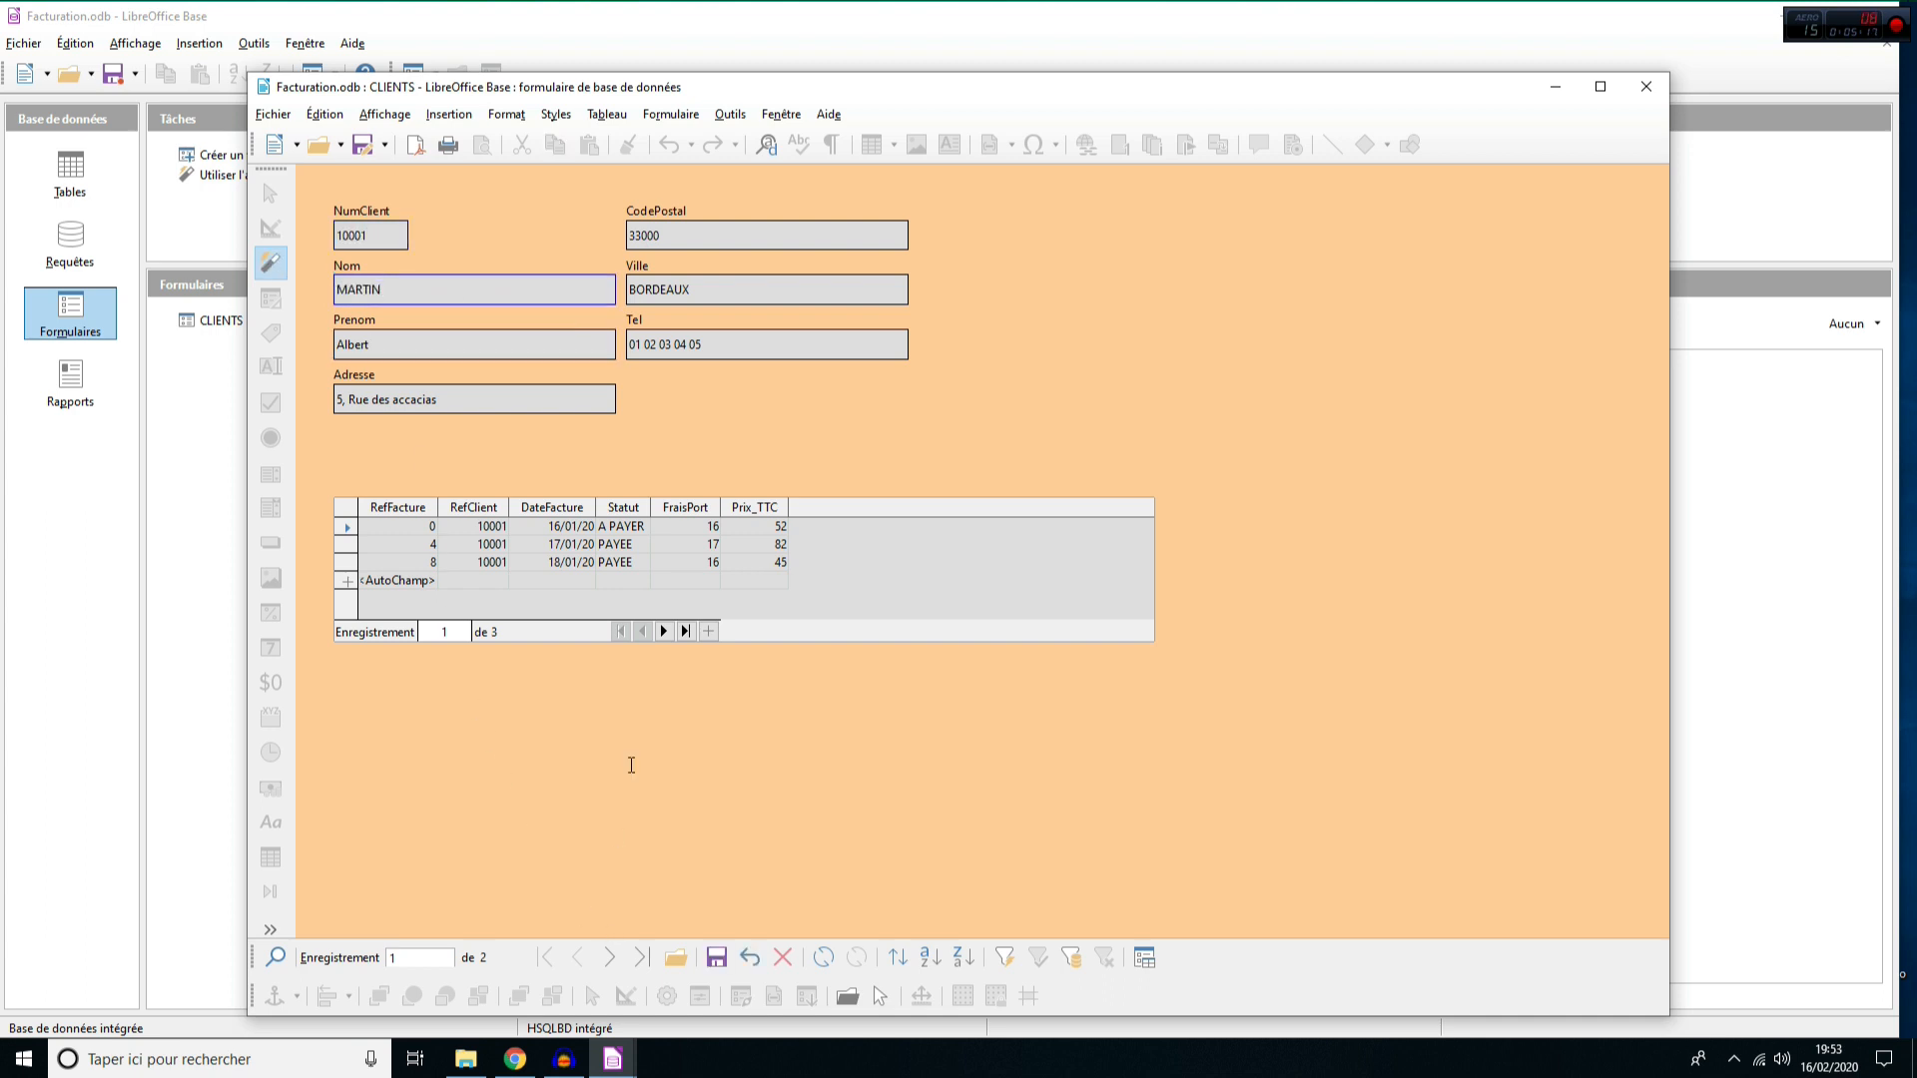
pyautogui.click(611, 957)
pyautogui.doubleClick(372, 232)
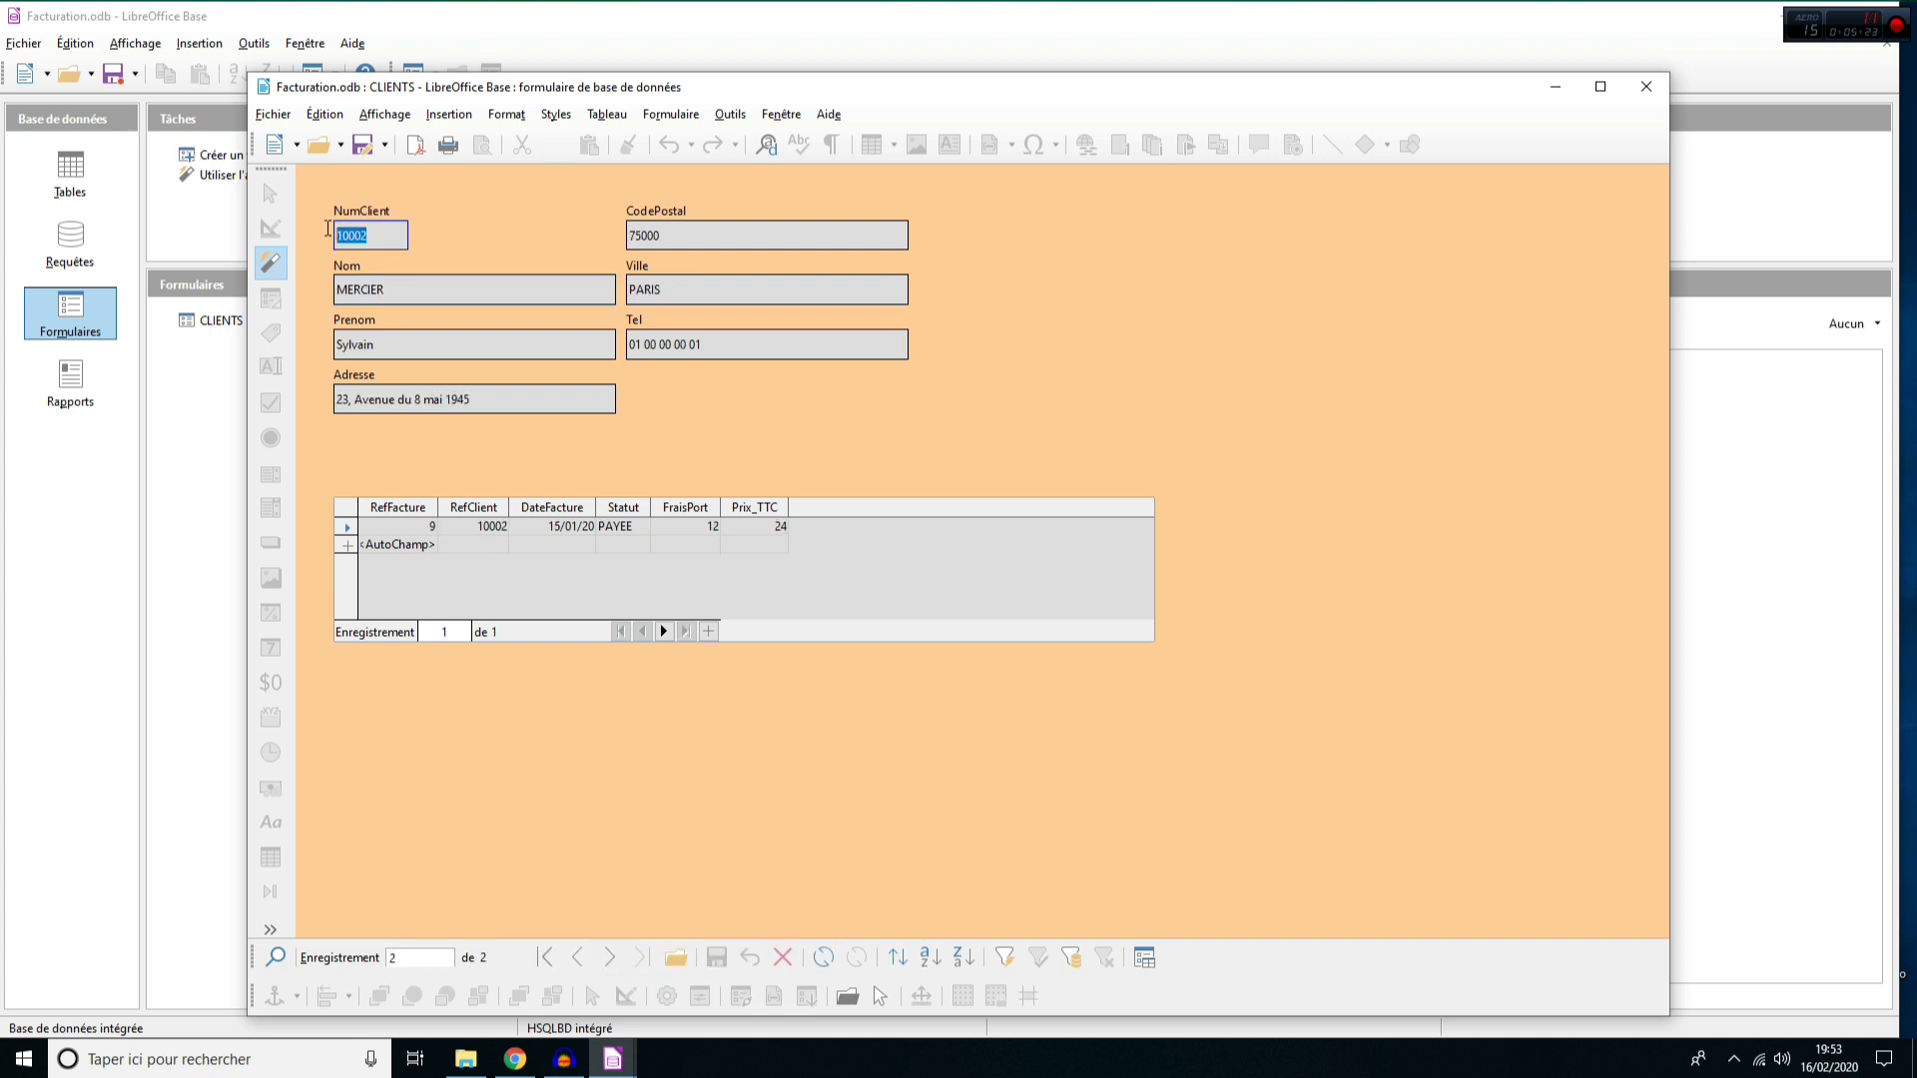
pyautogui.doubleClick(413, 283)
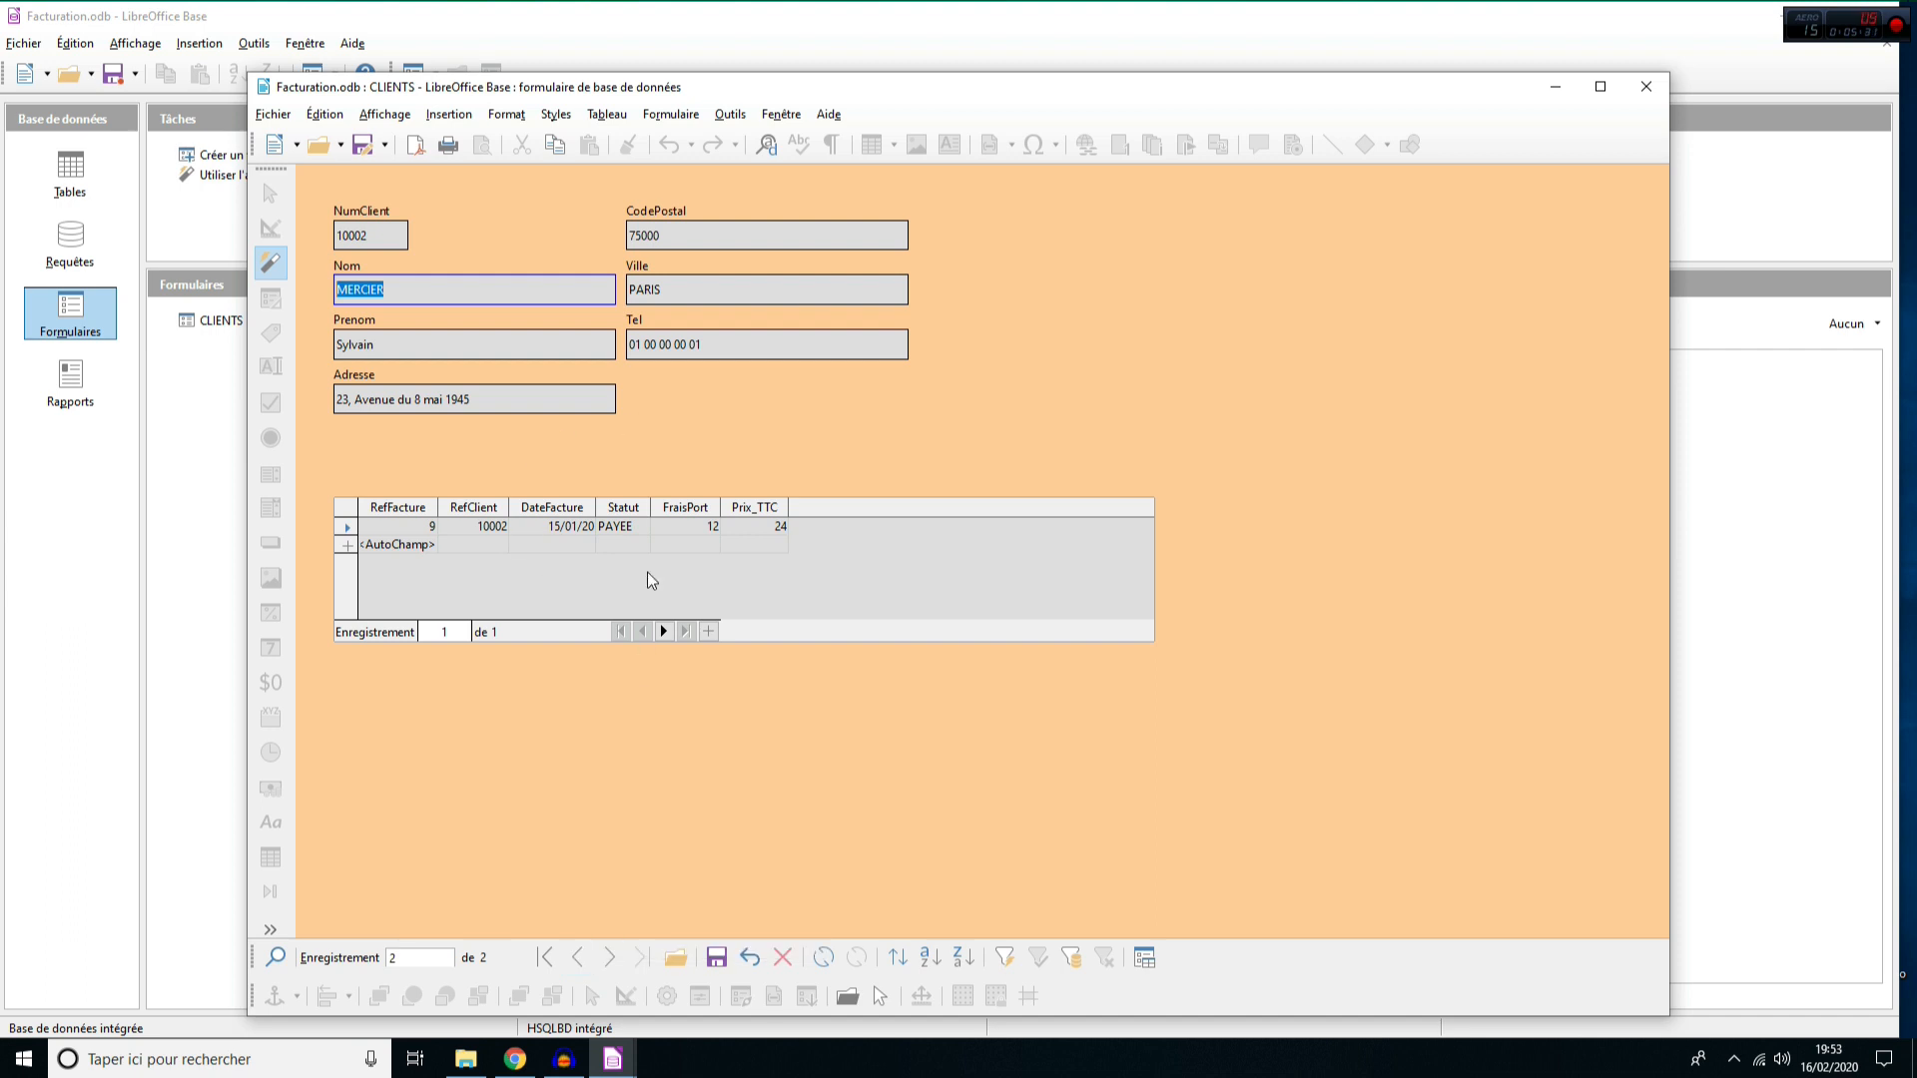
pyautogui.click(578, 958)
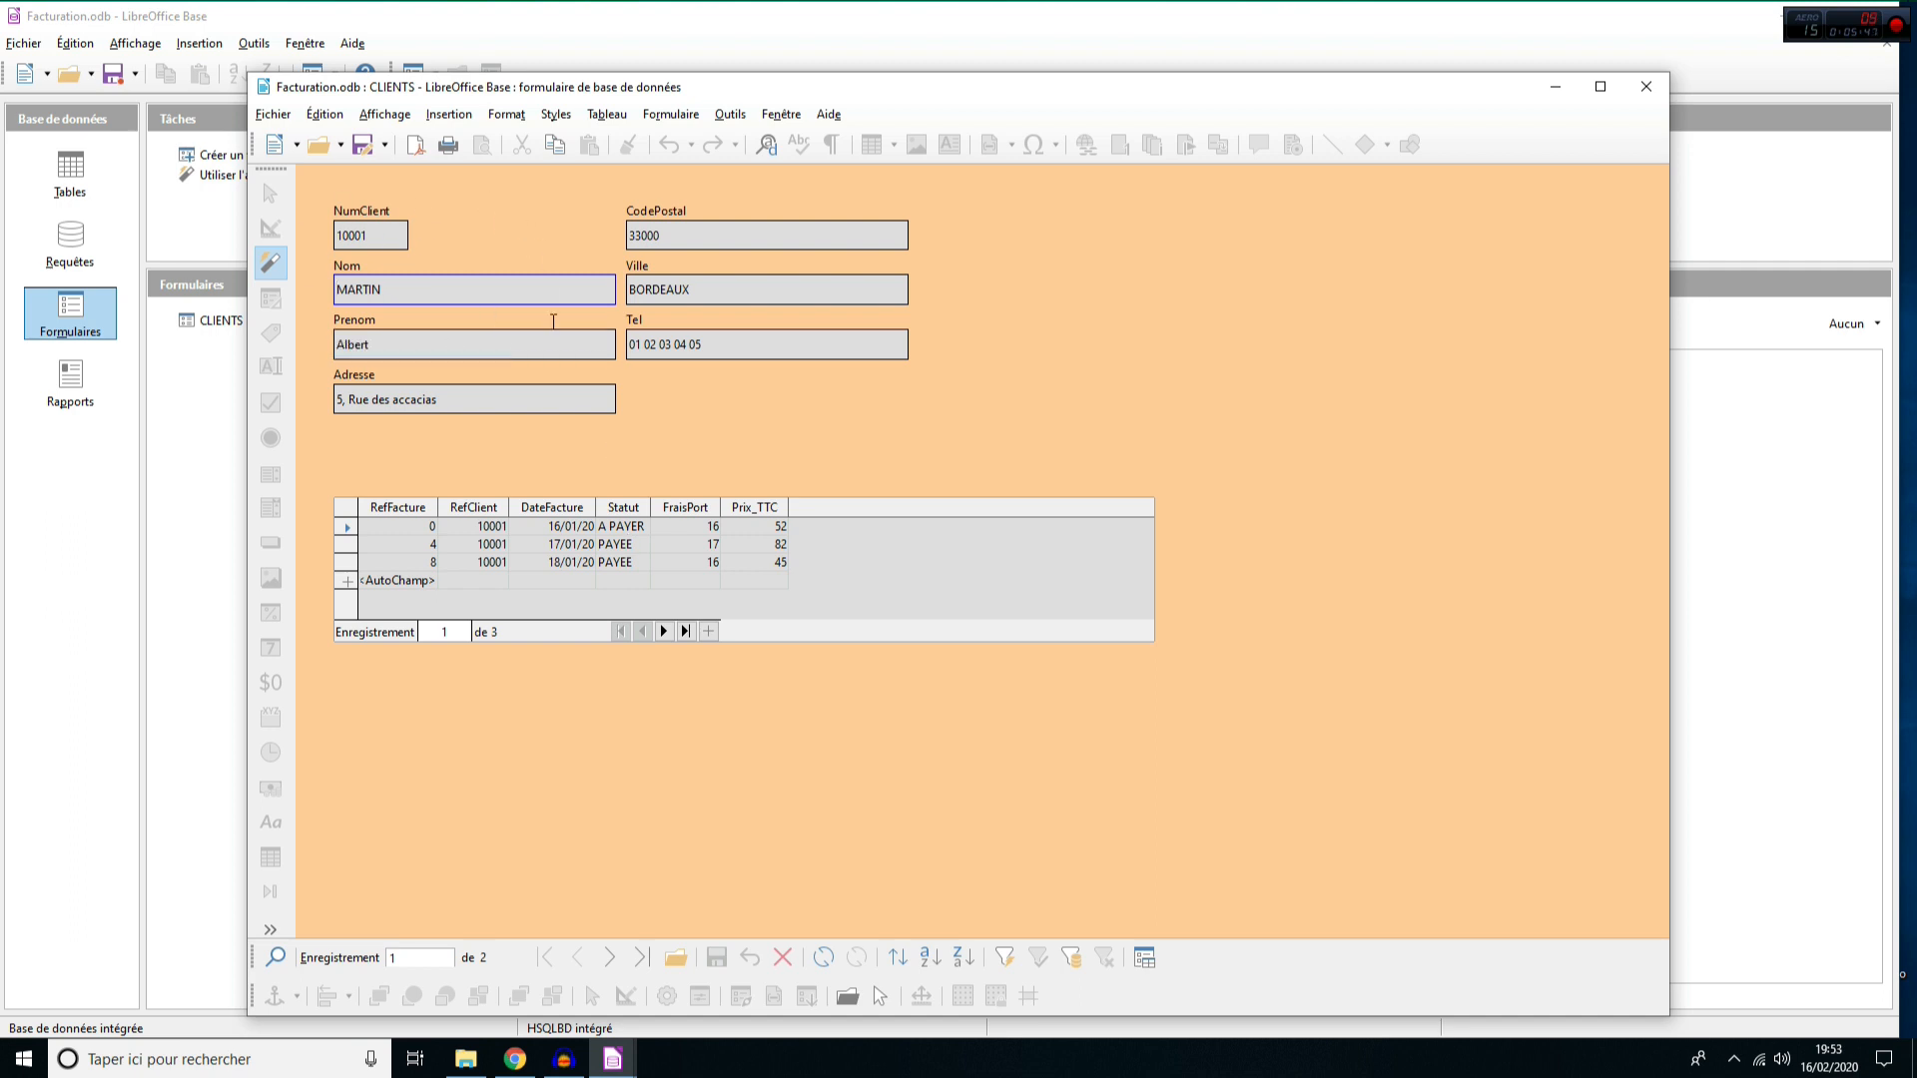
pyautogui.click(609, 957)
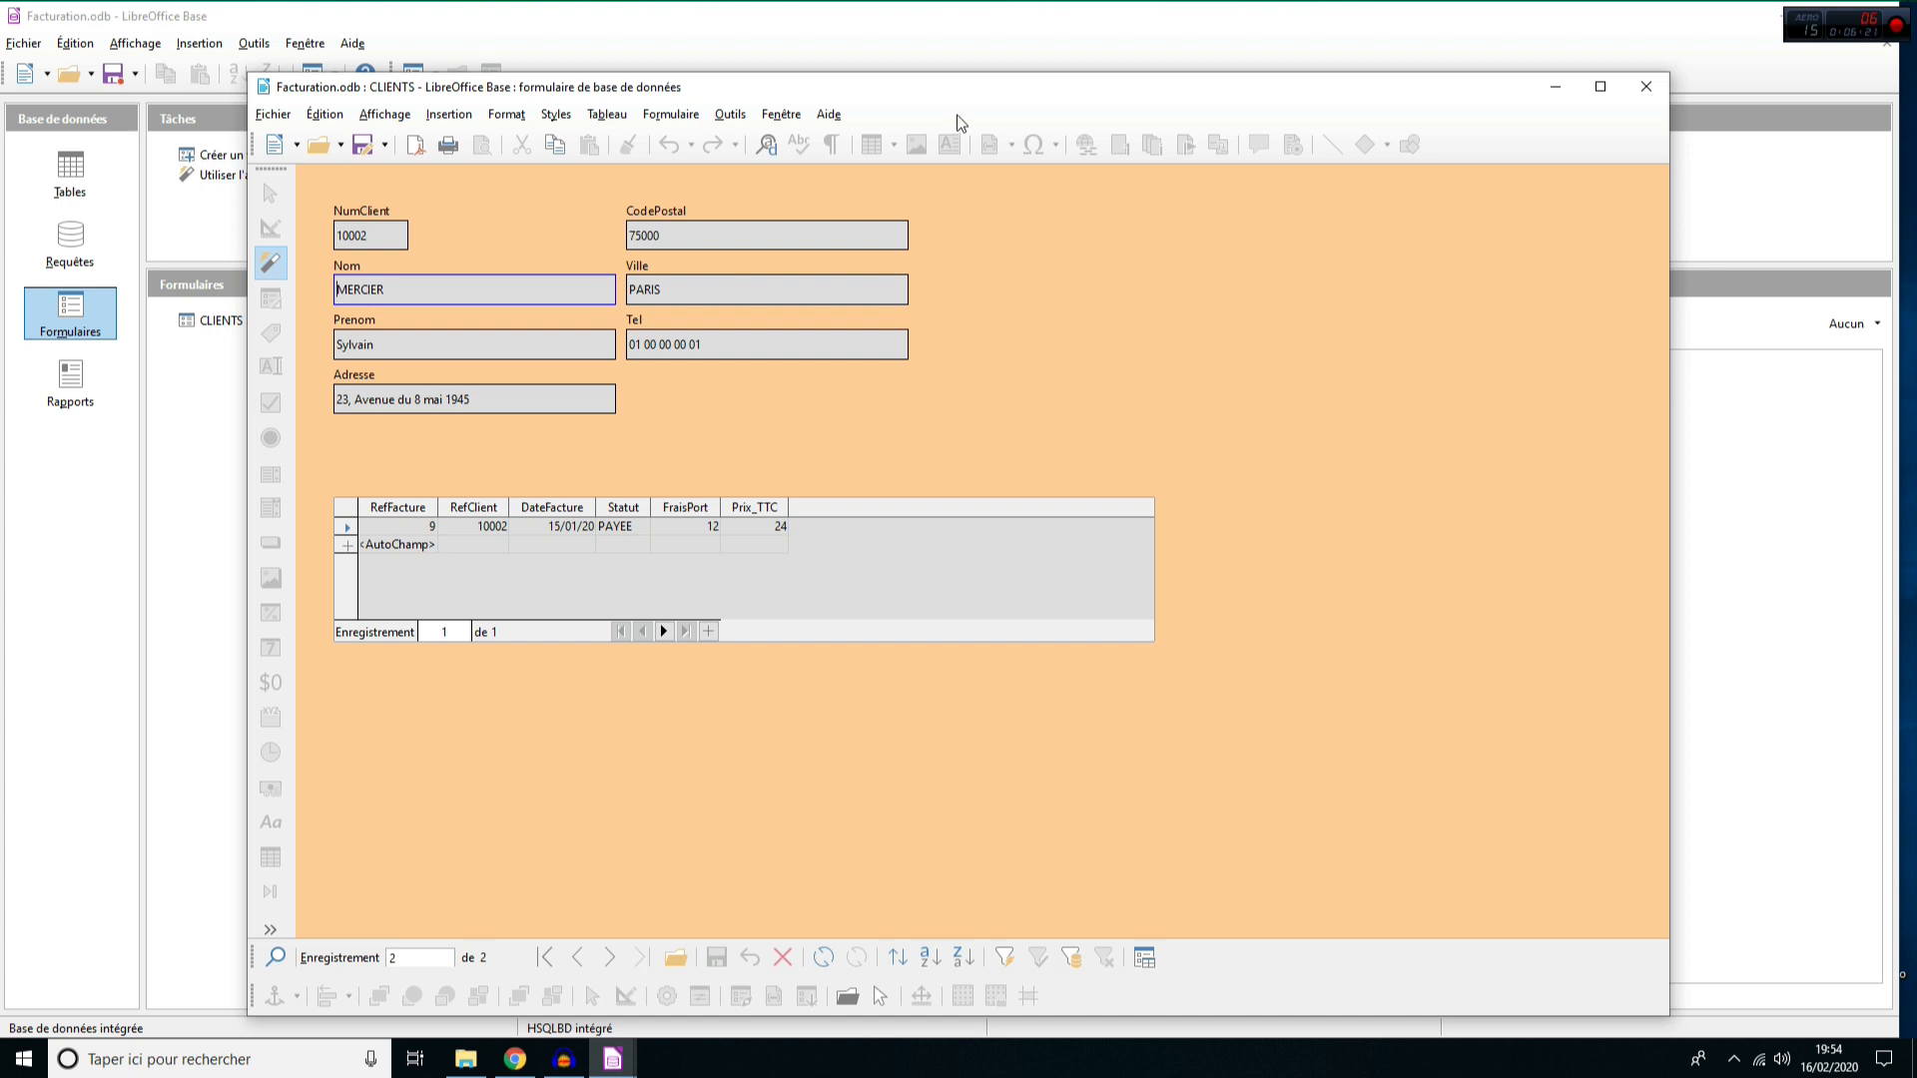
# - Review the fields of the displayed client record and close the CLIENTS form
pyautogui.click(935, 429)
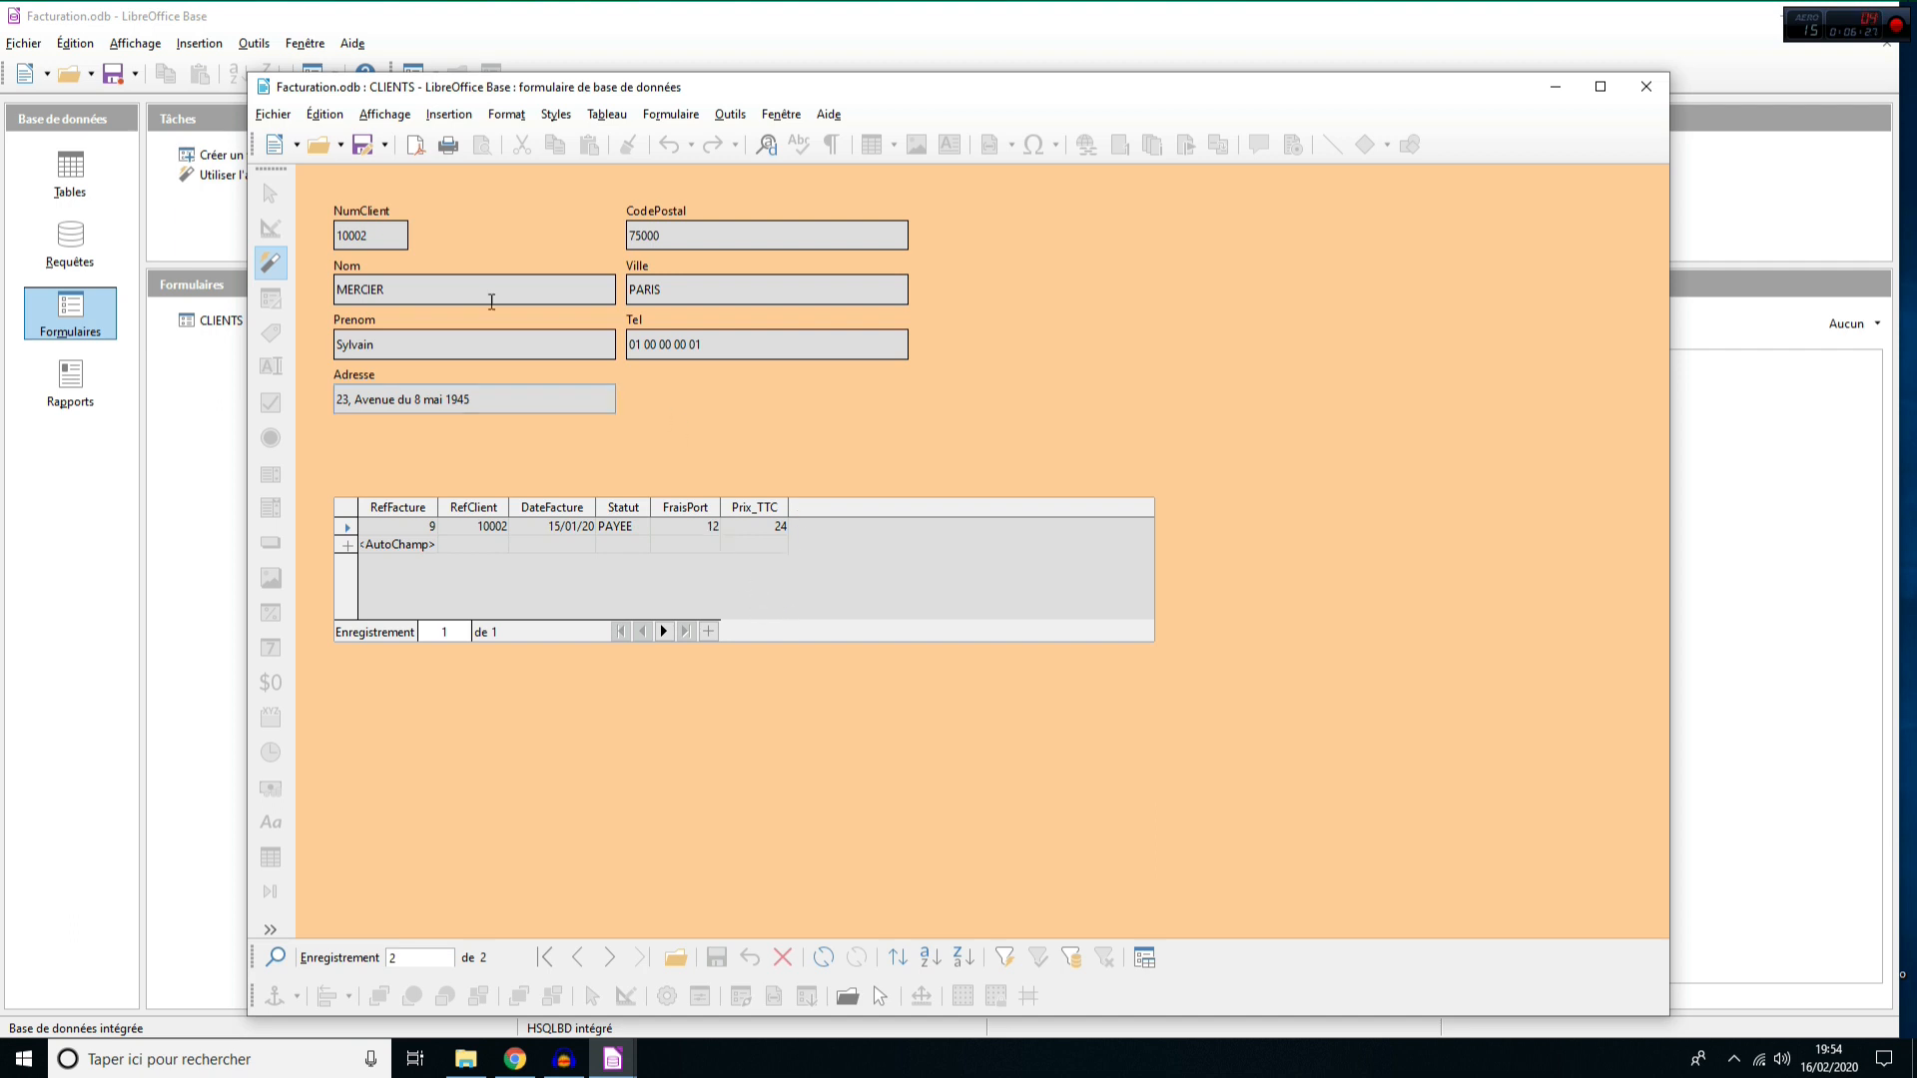
pyautogui.doubleClick(447, 293)
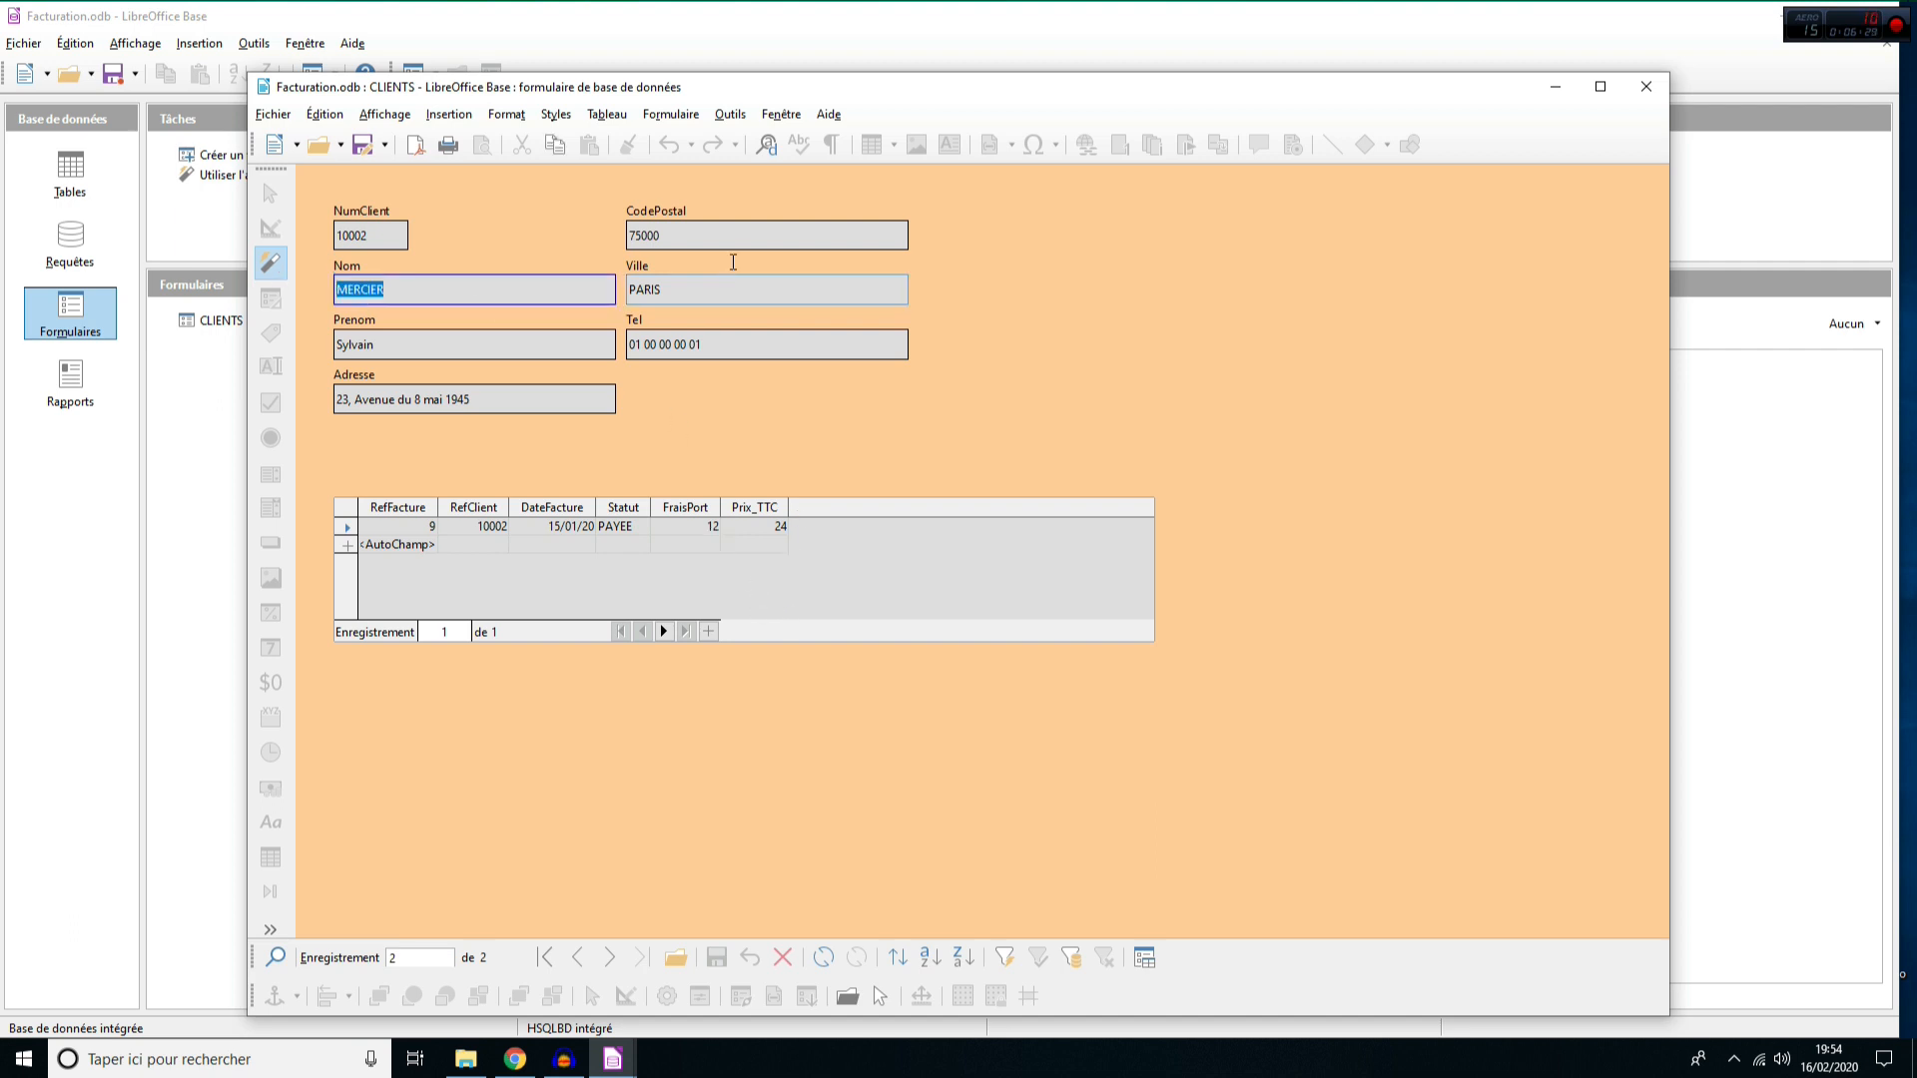
pyautogui.click(444, 245)
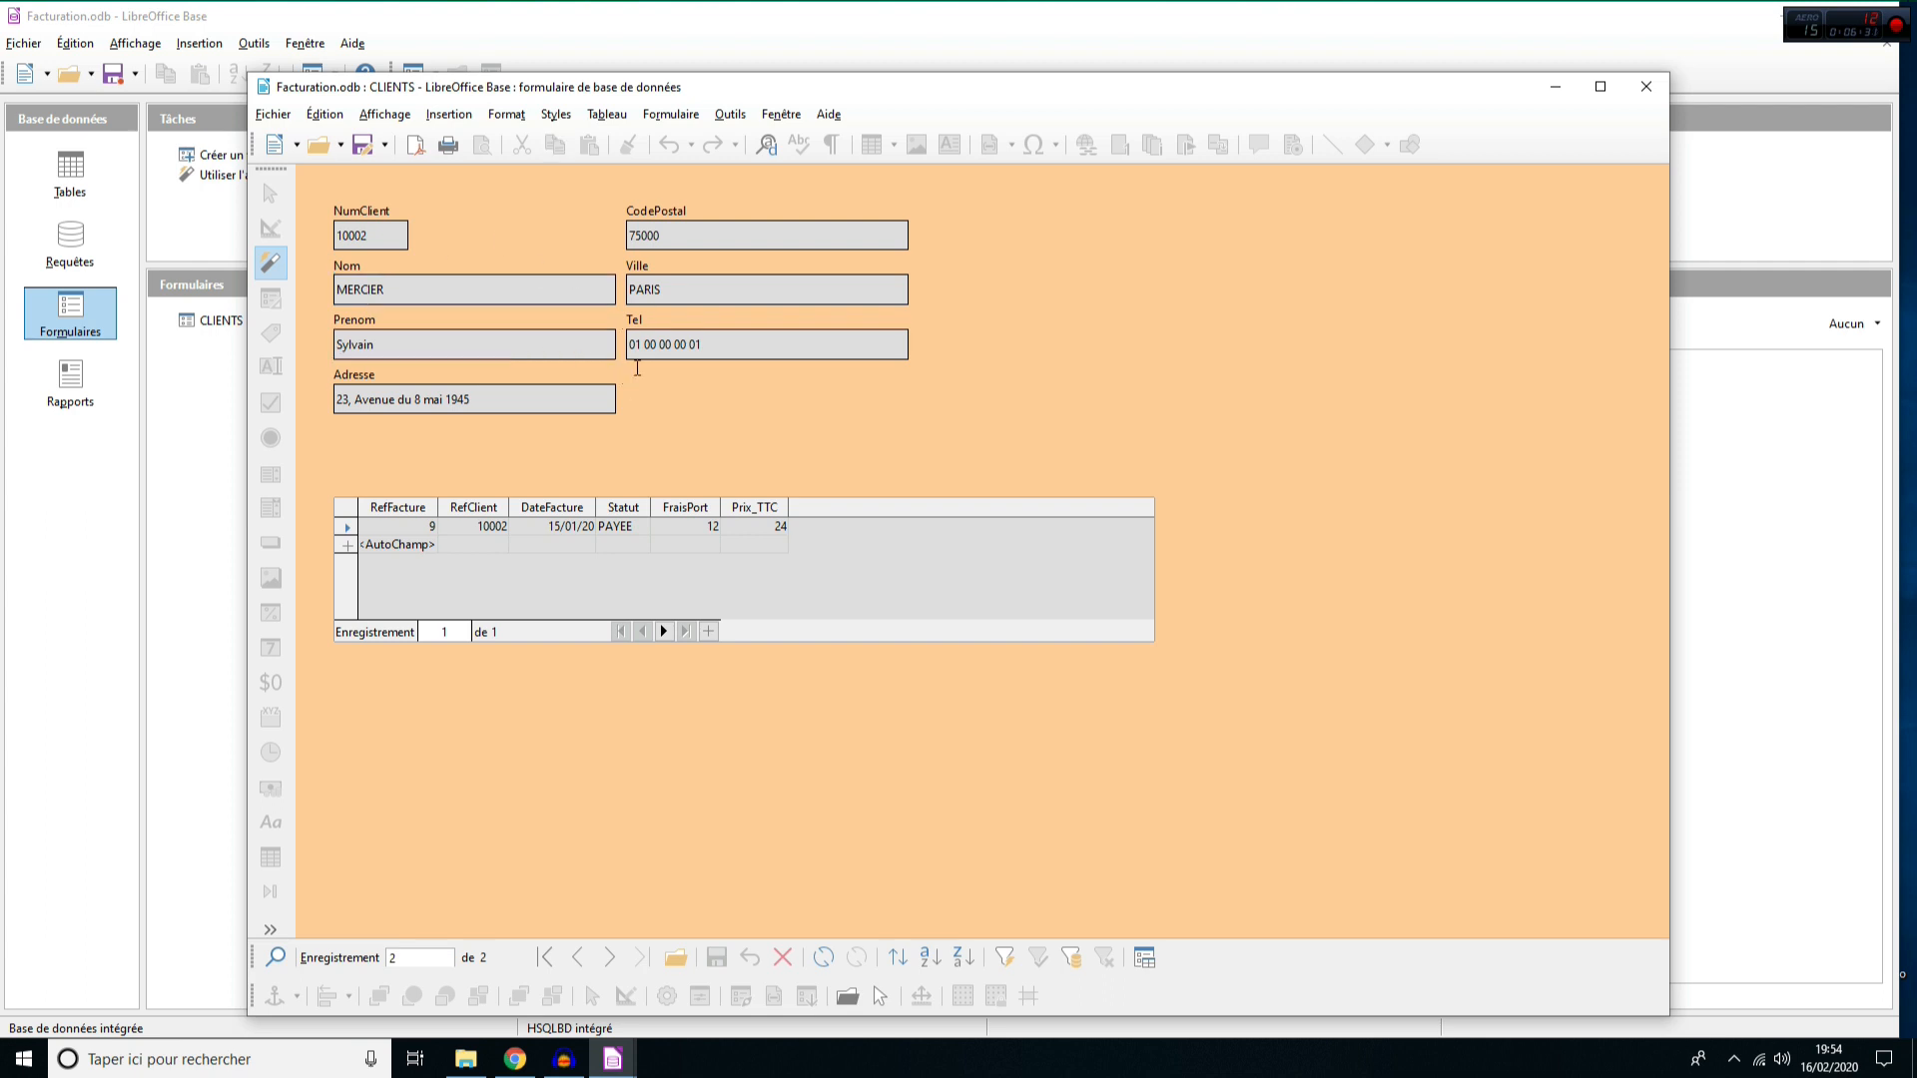
pyautogui.doubleClick(483, 291)
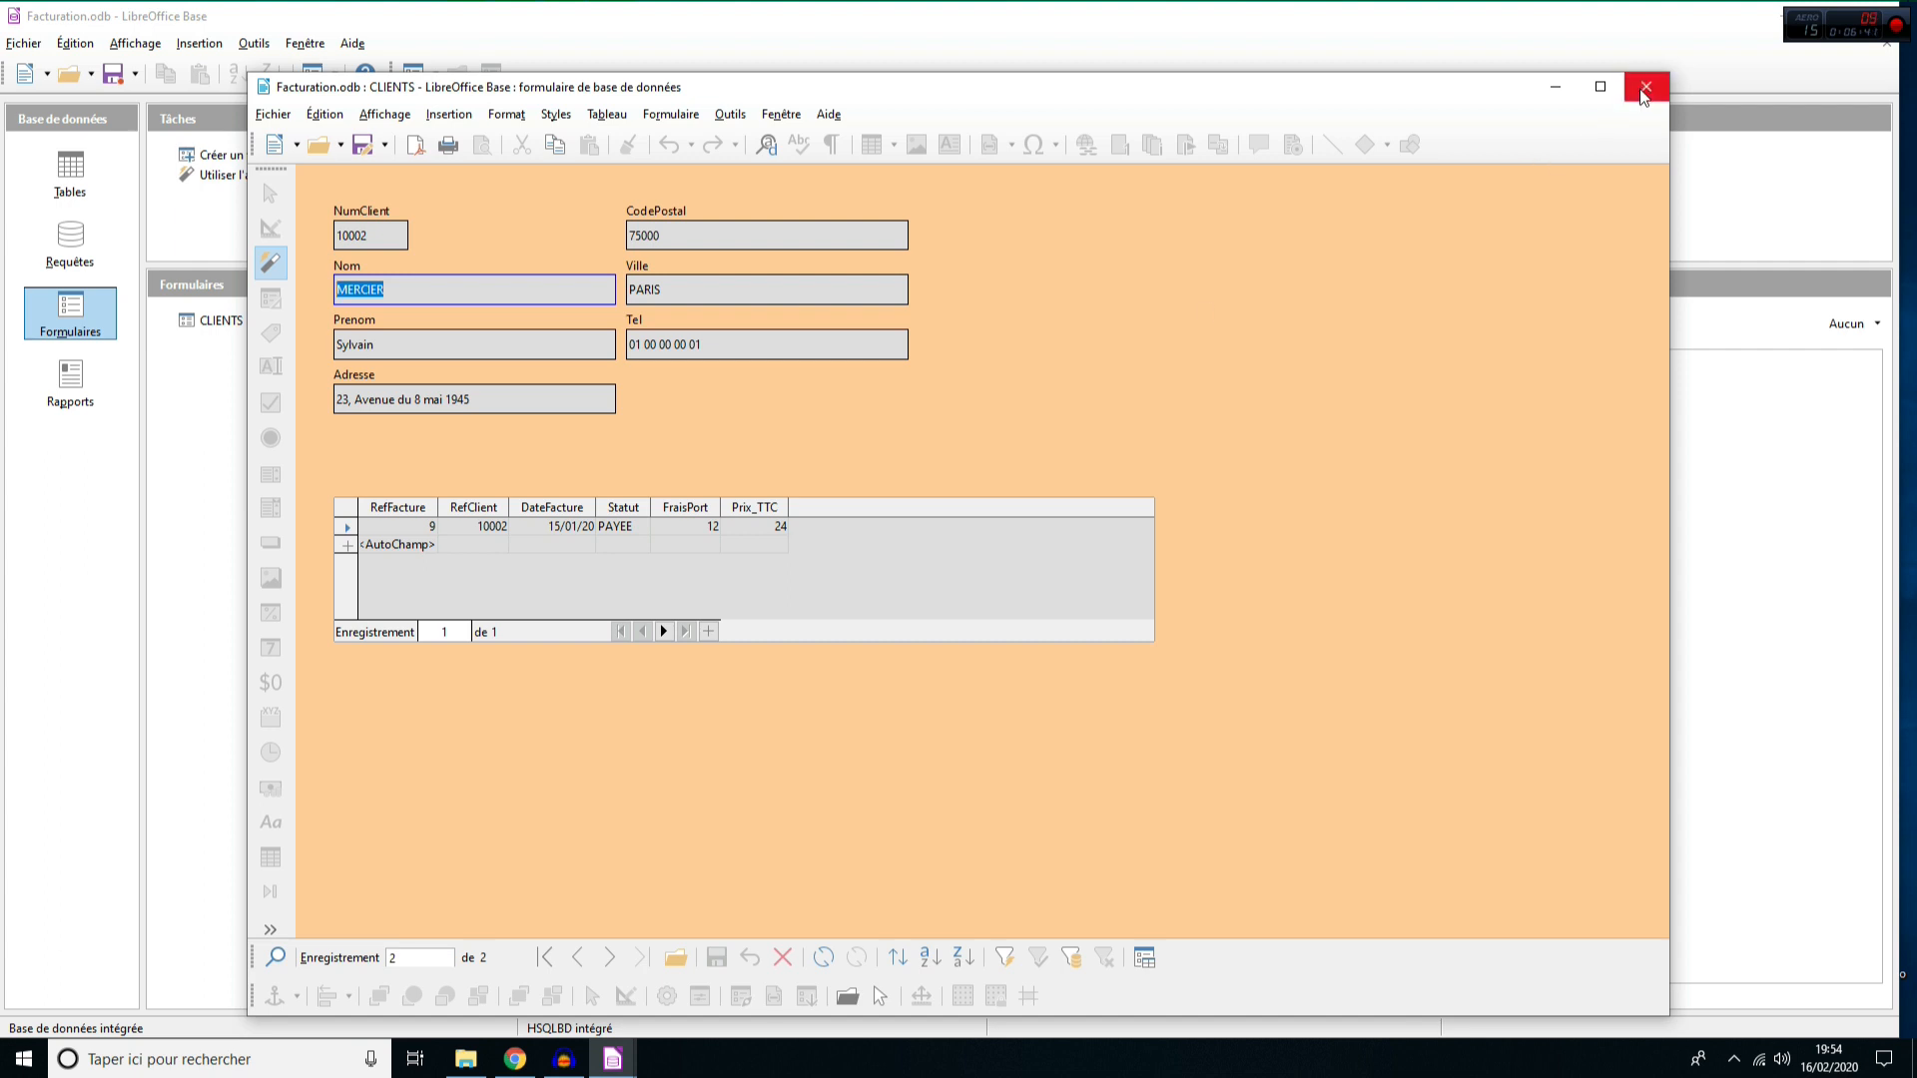
pyautogui.click(1156, 397)
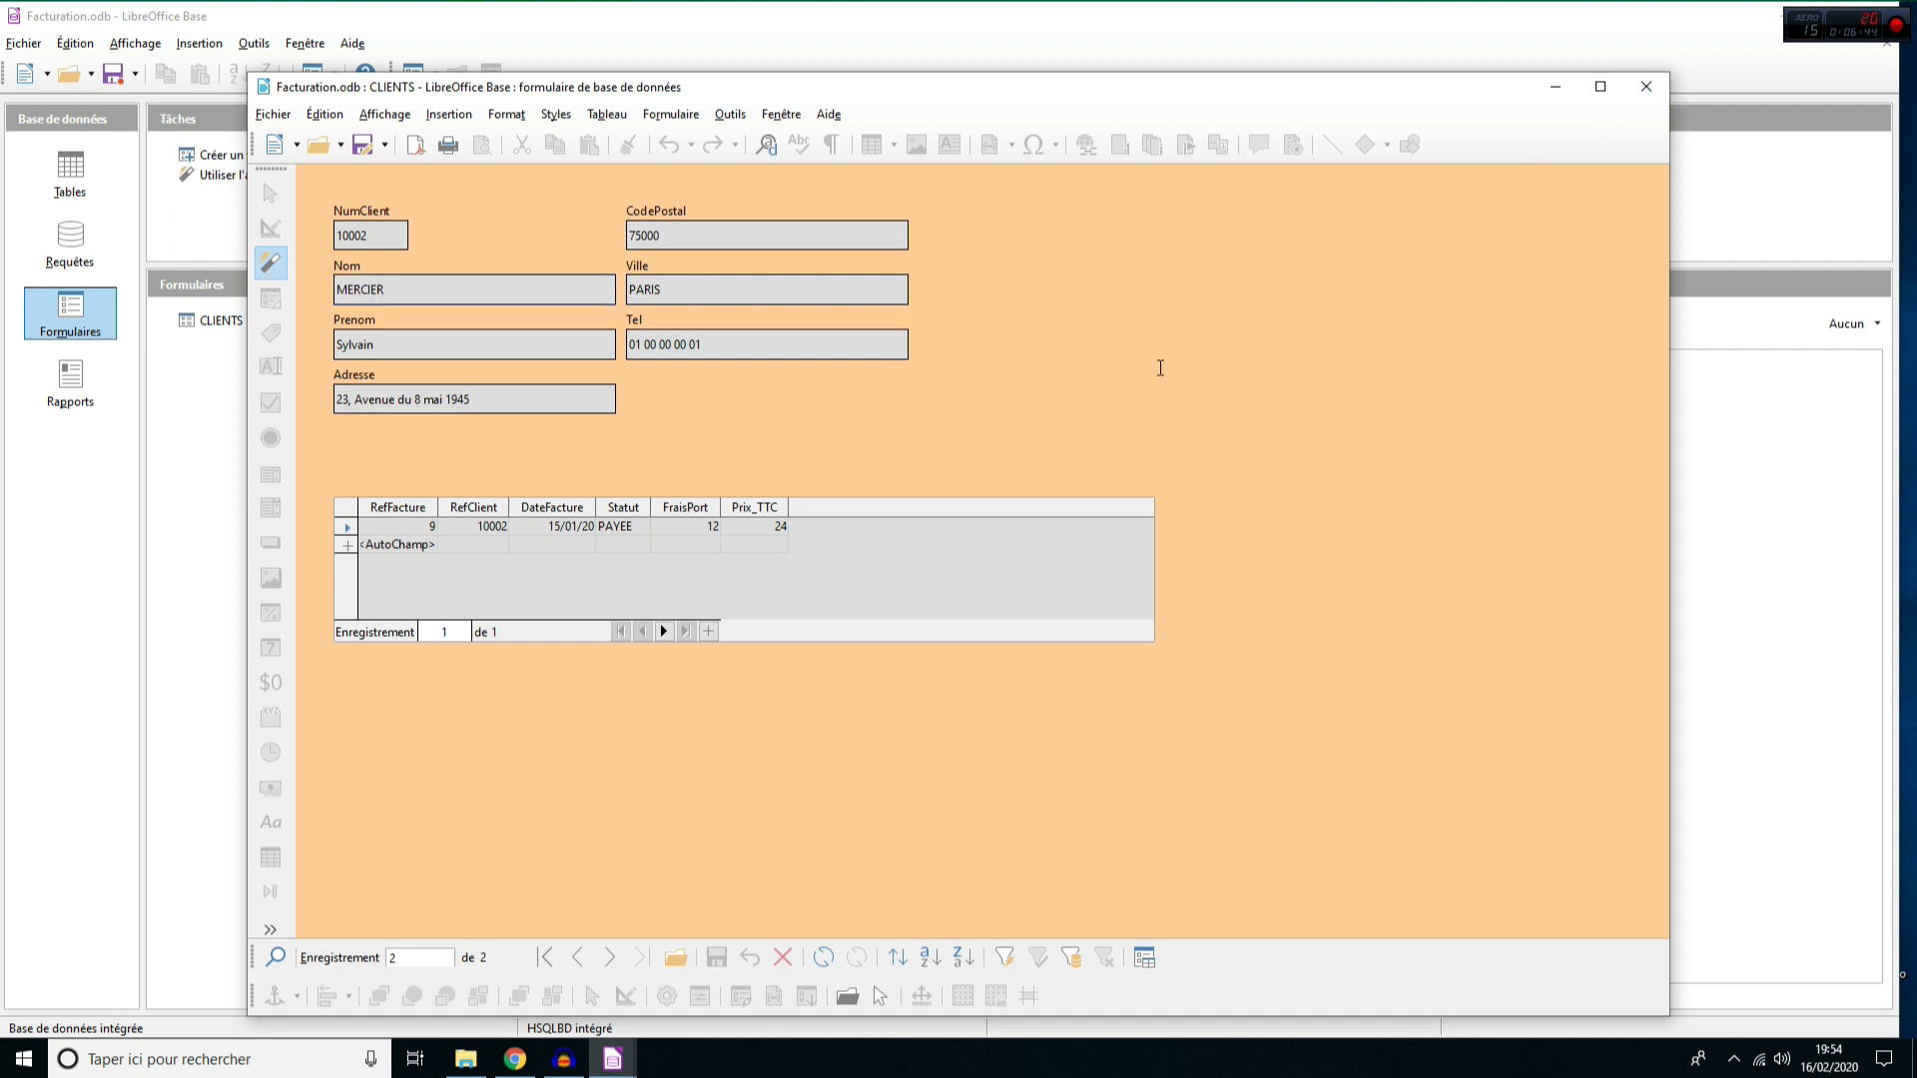
pyautogui.click(1647, 87)
# - Open the CLIENTS form for editing and shift the invoice subform grid slightly down and to the left
pyautogui.rightClick(216, 322)
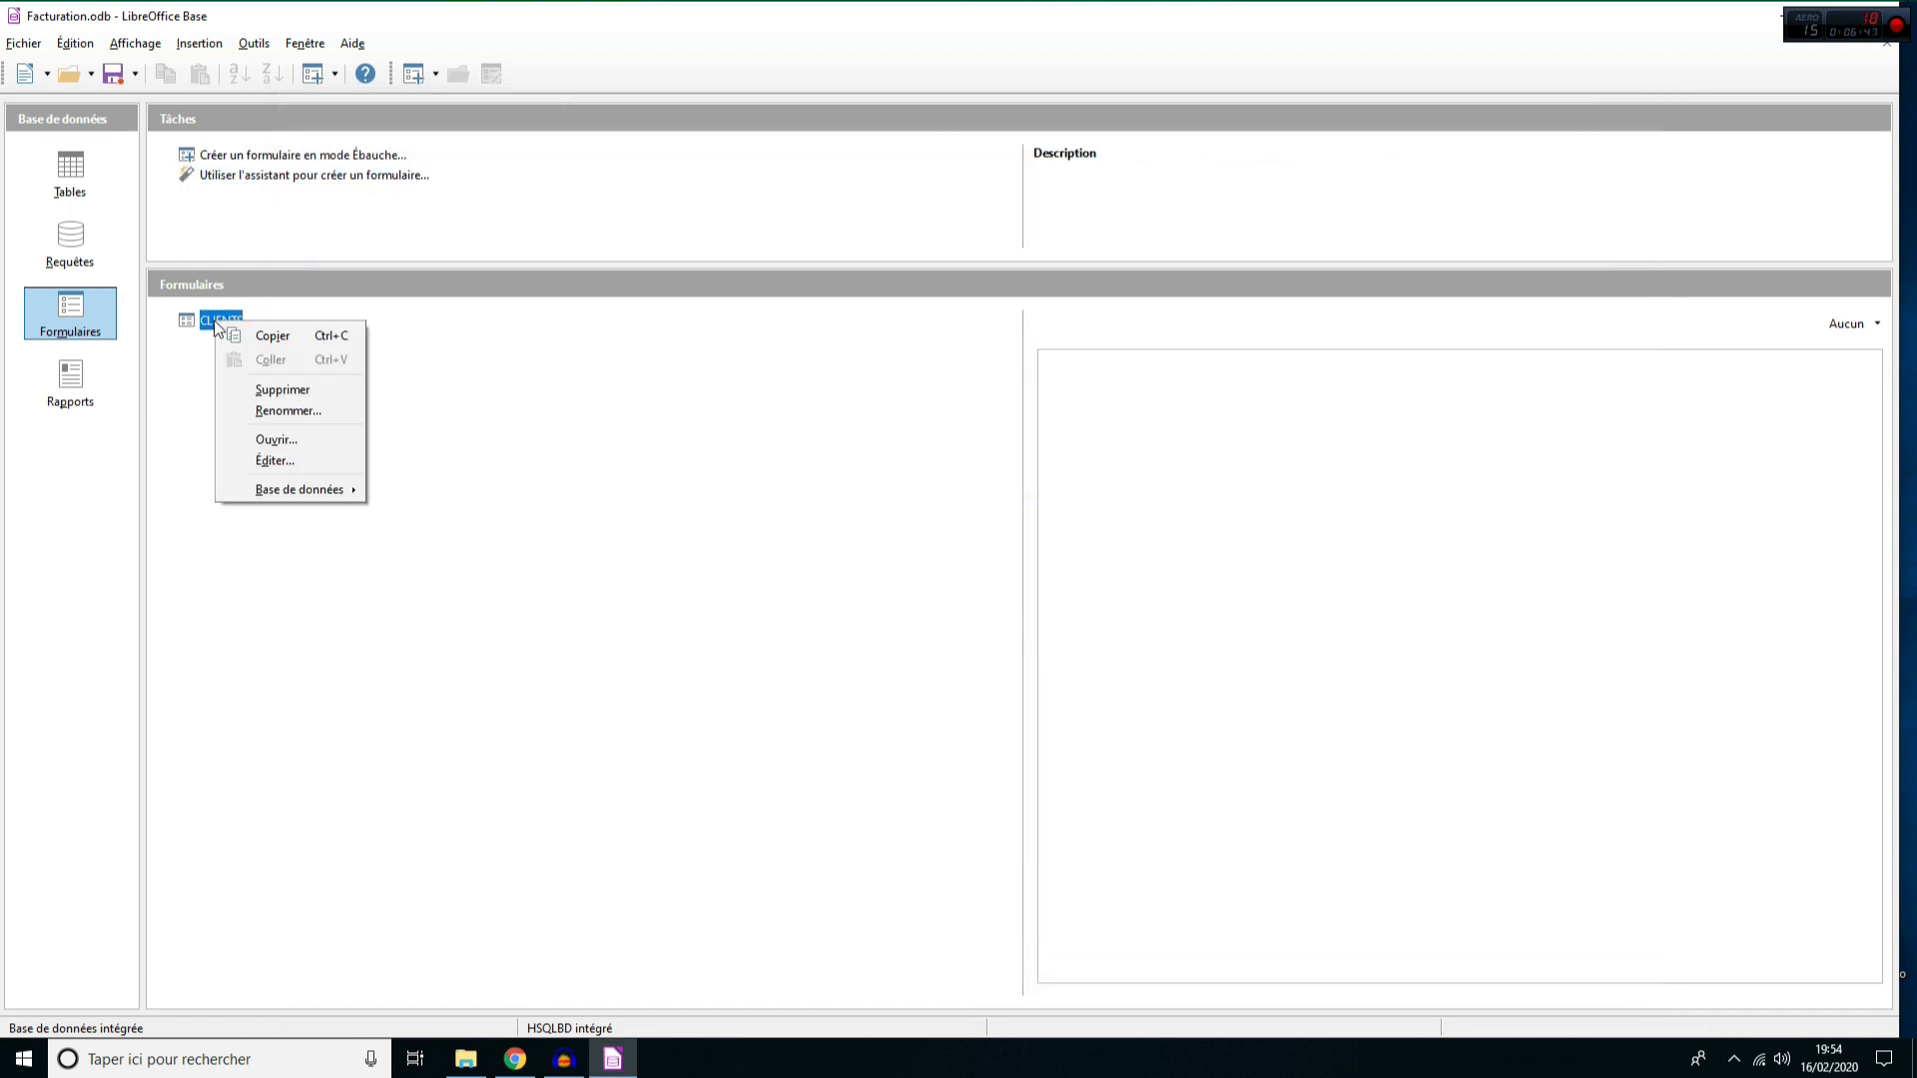
pyautogui.click(277, 464)
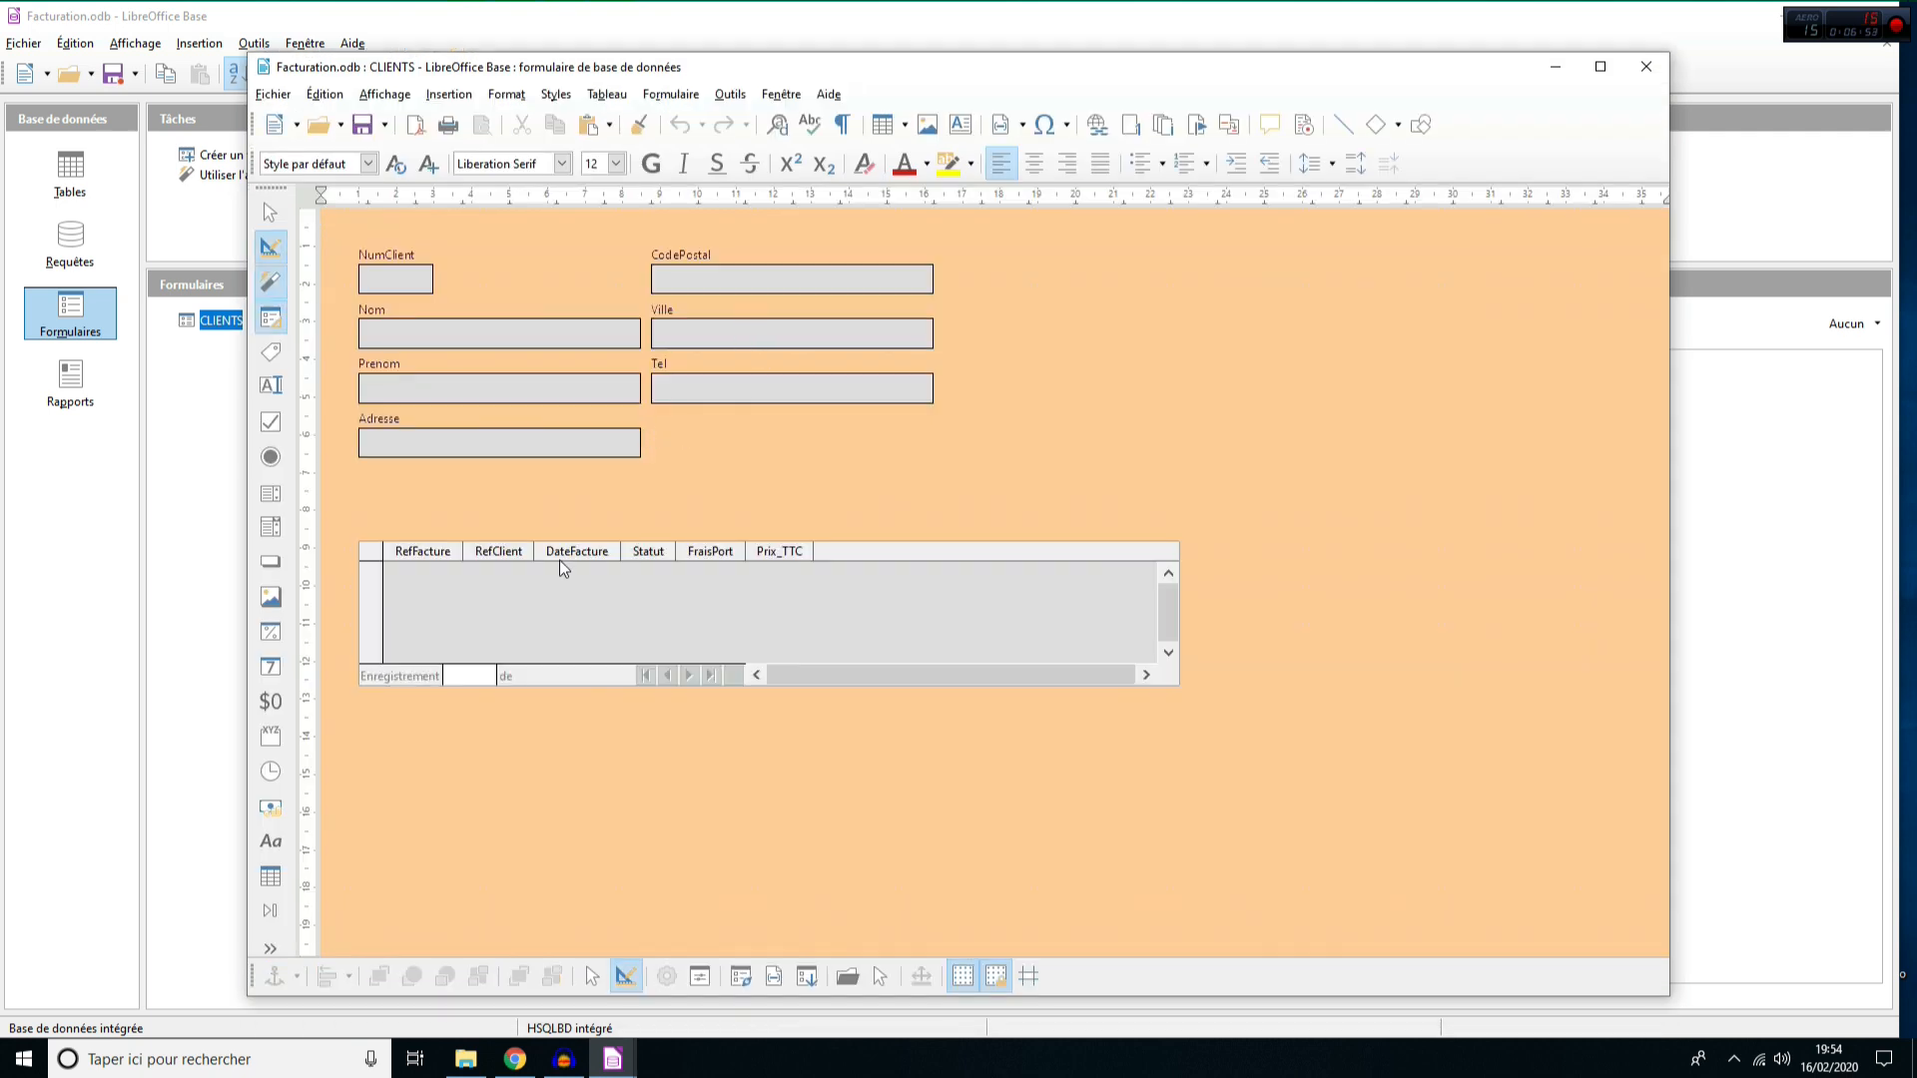
pyautogui.click(887, 585)
pyautogui.moveTo(894, 599); pyautogui.dragTo(880, 618)
# - Select several client fields and the invoice grid in turn to try their handling, and close the form without saving
pyautogui.click(413, 282)
pyautogui.click(470, 339)
pyautogui.click(467, 384)
pyautogui.click(687, 388)
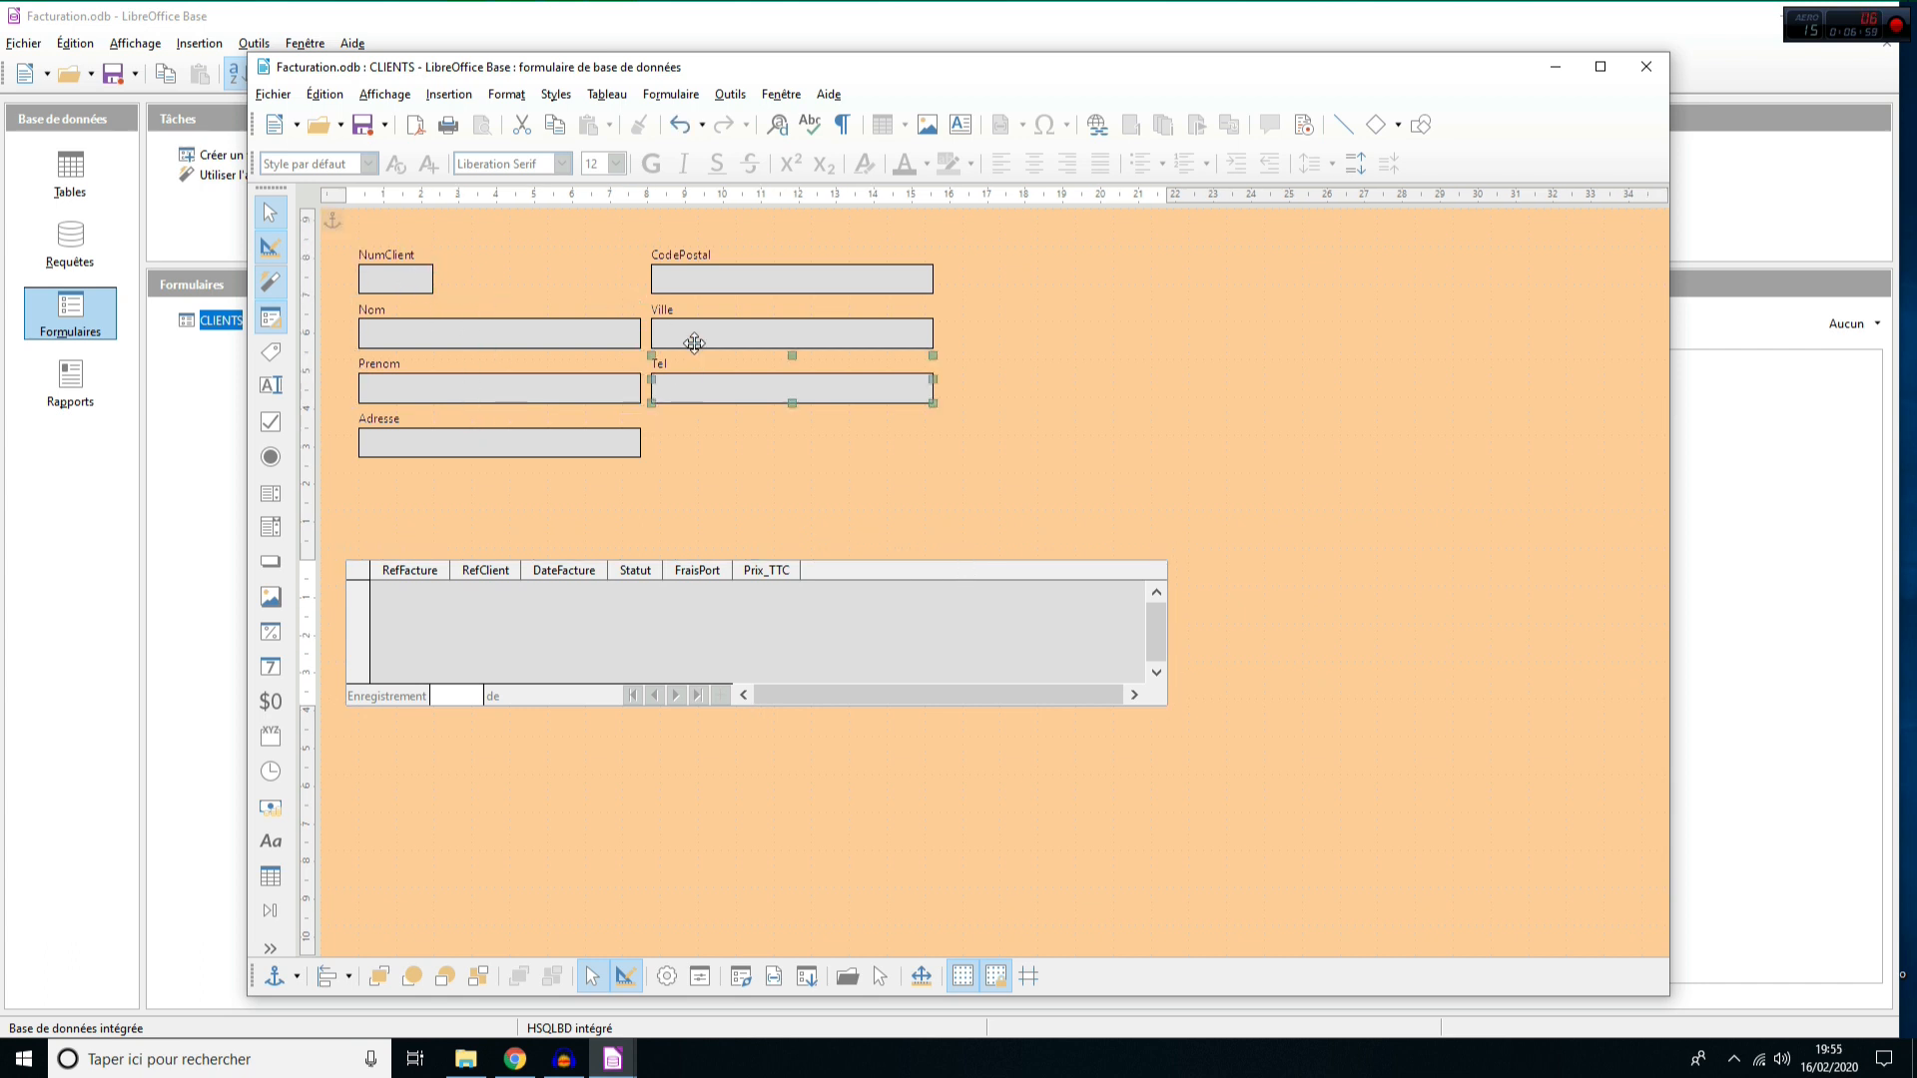
pyautogui.click(699, 287)
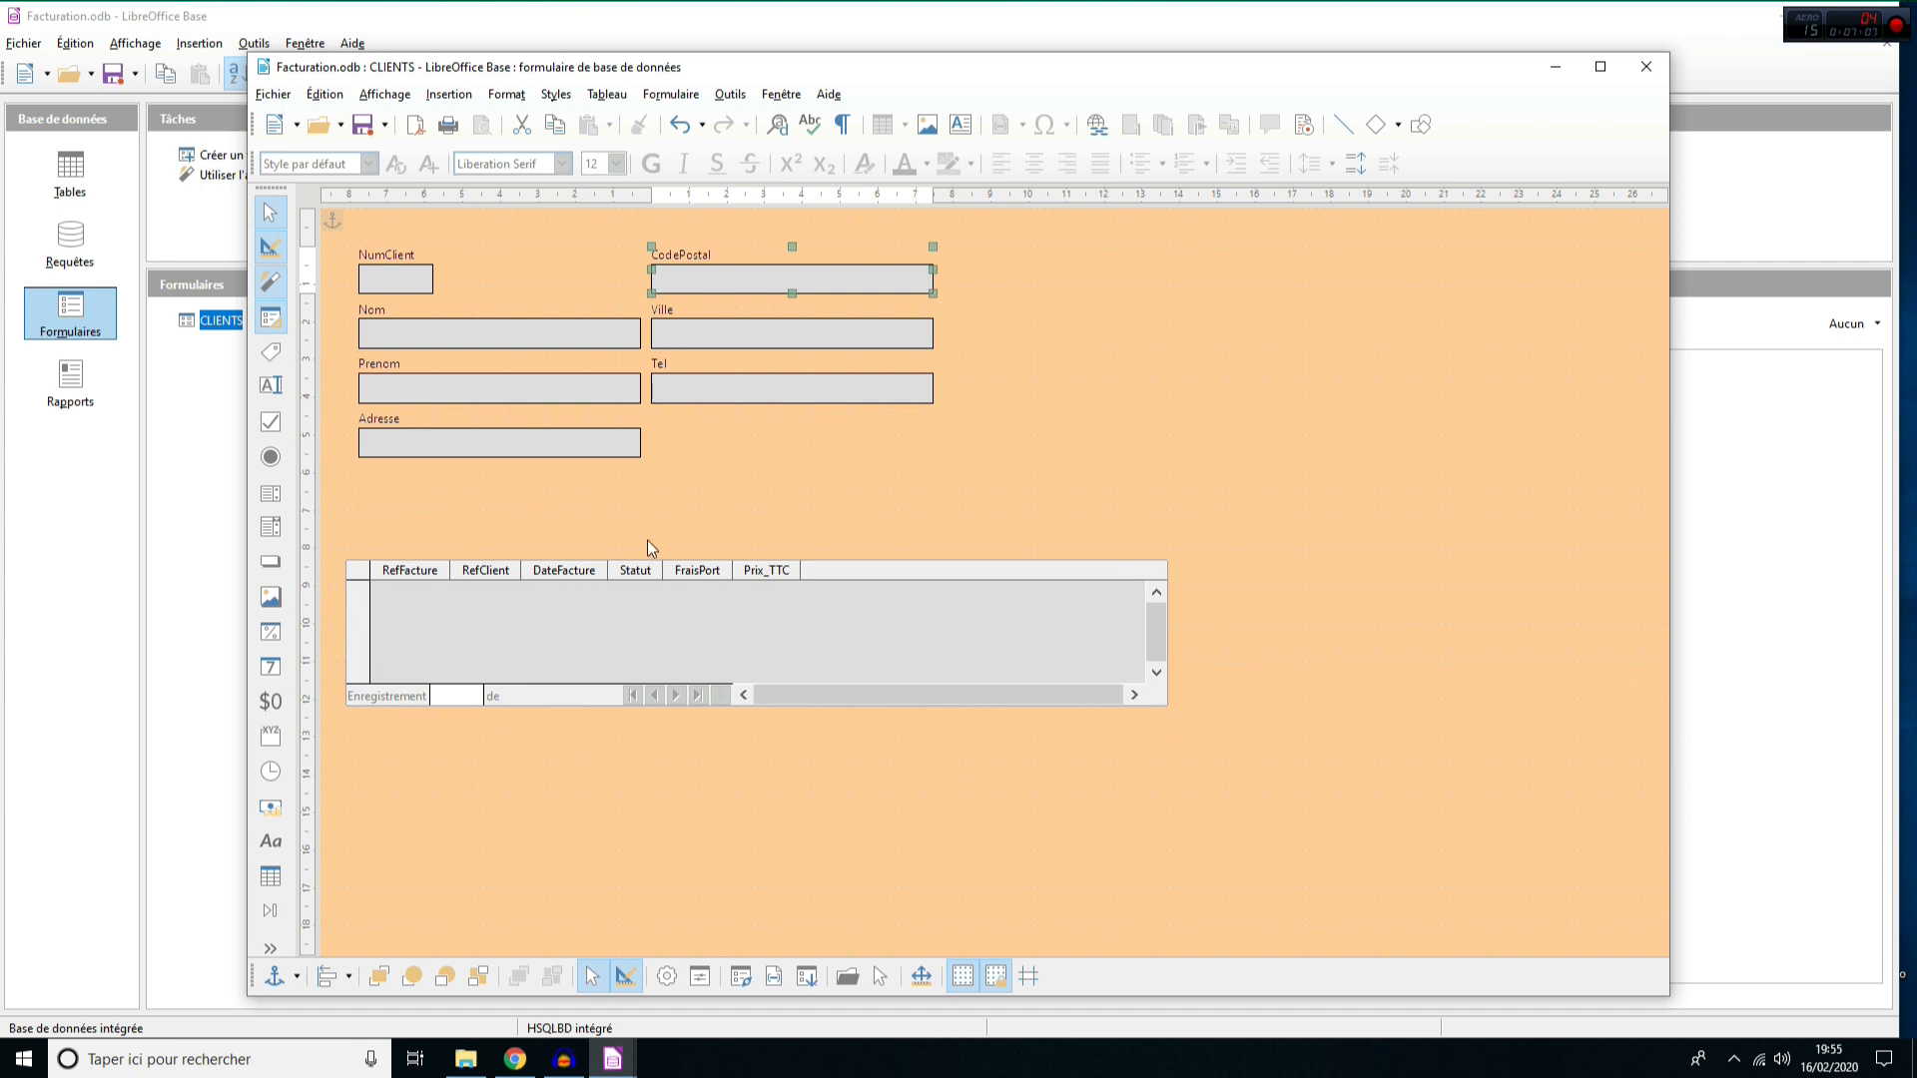
pyautogui.click(918, 587)
pyautogui.click(1647, 66)
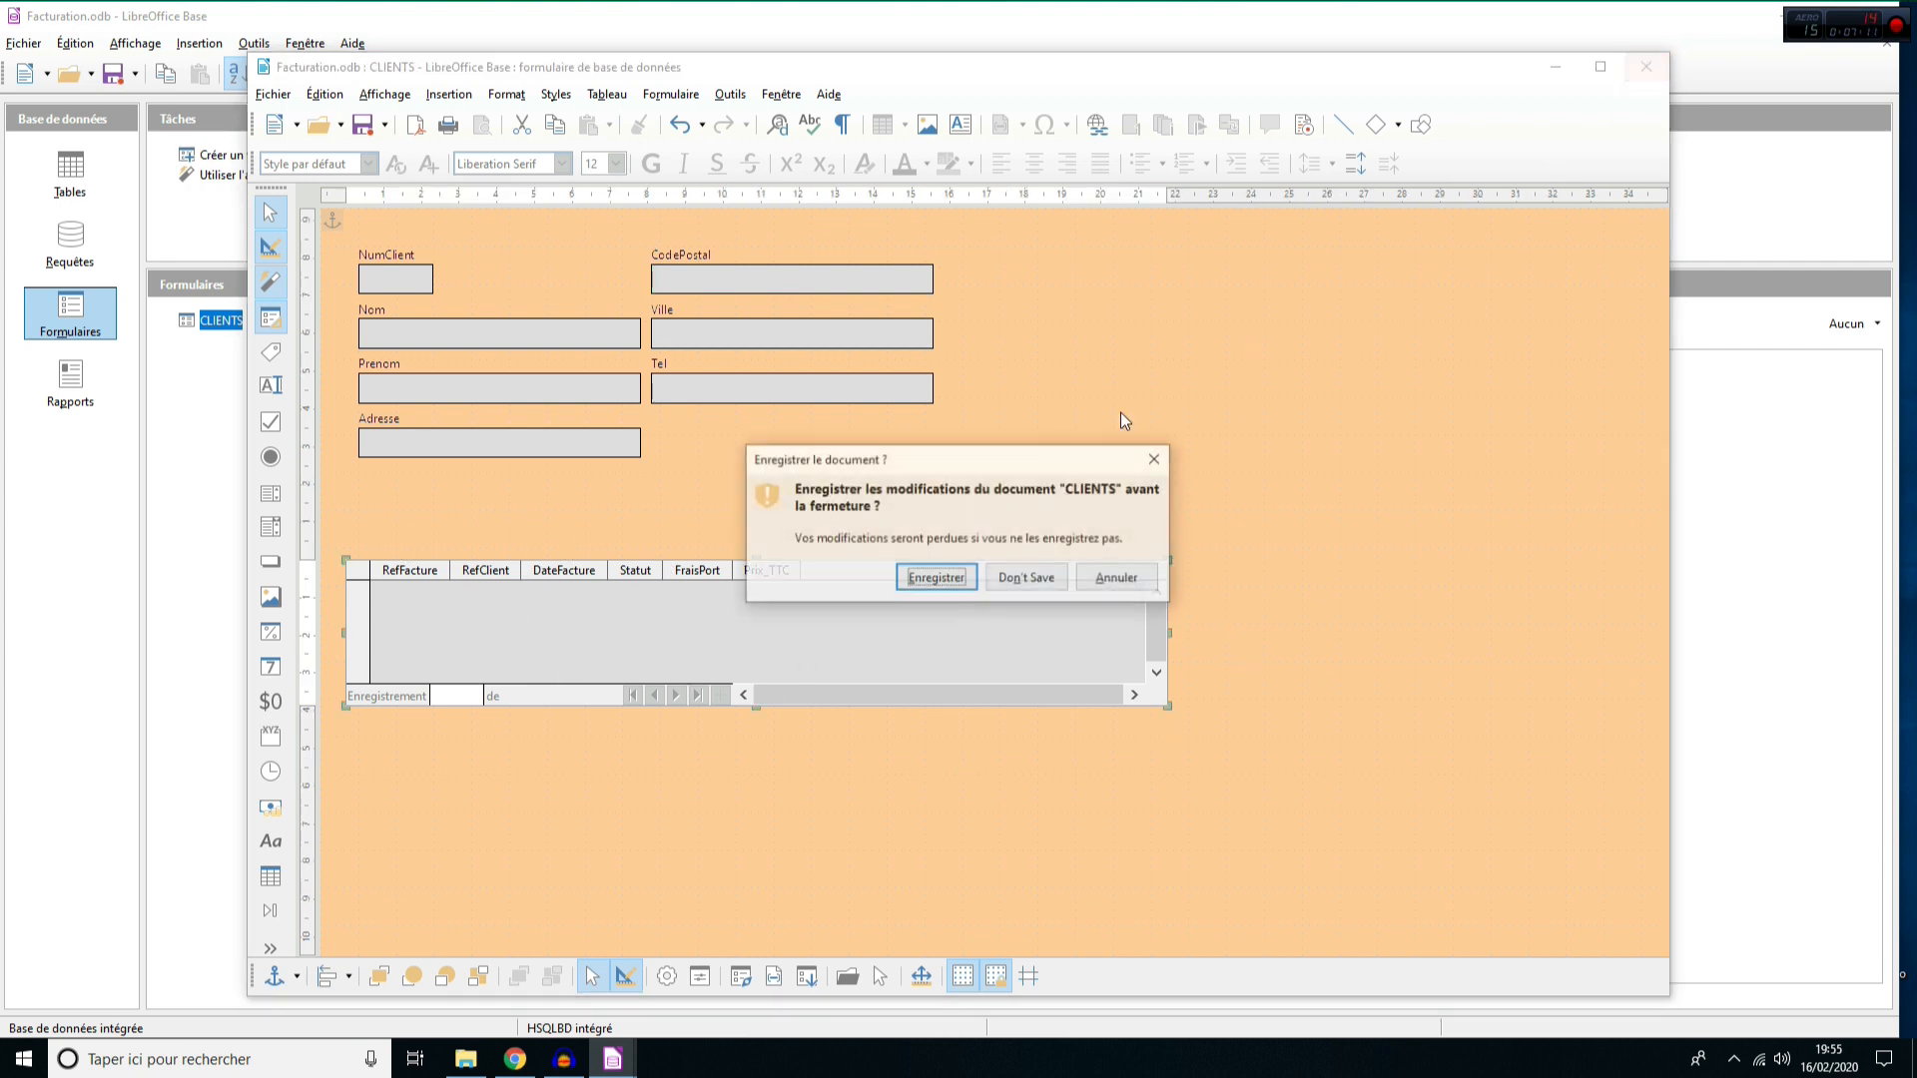
pyautogui.click(1030, 579)
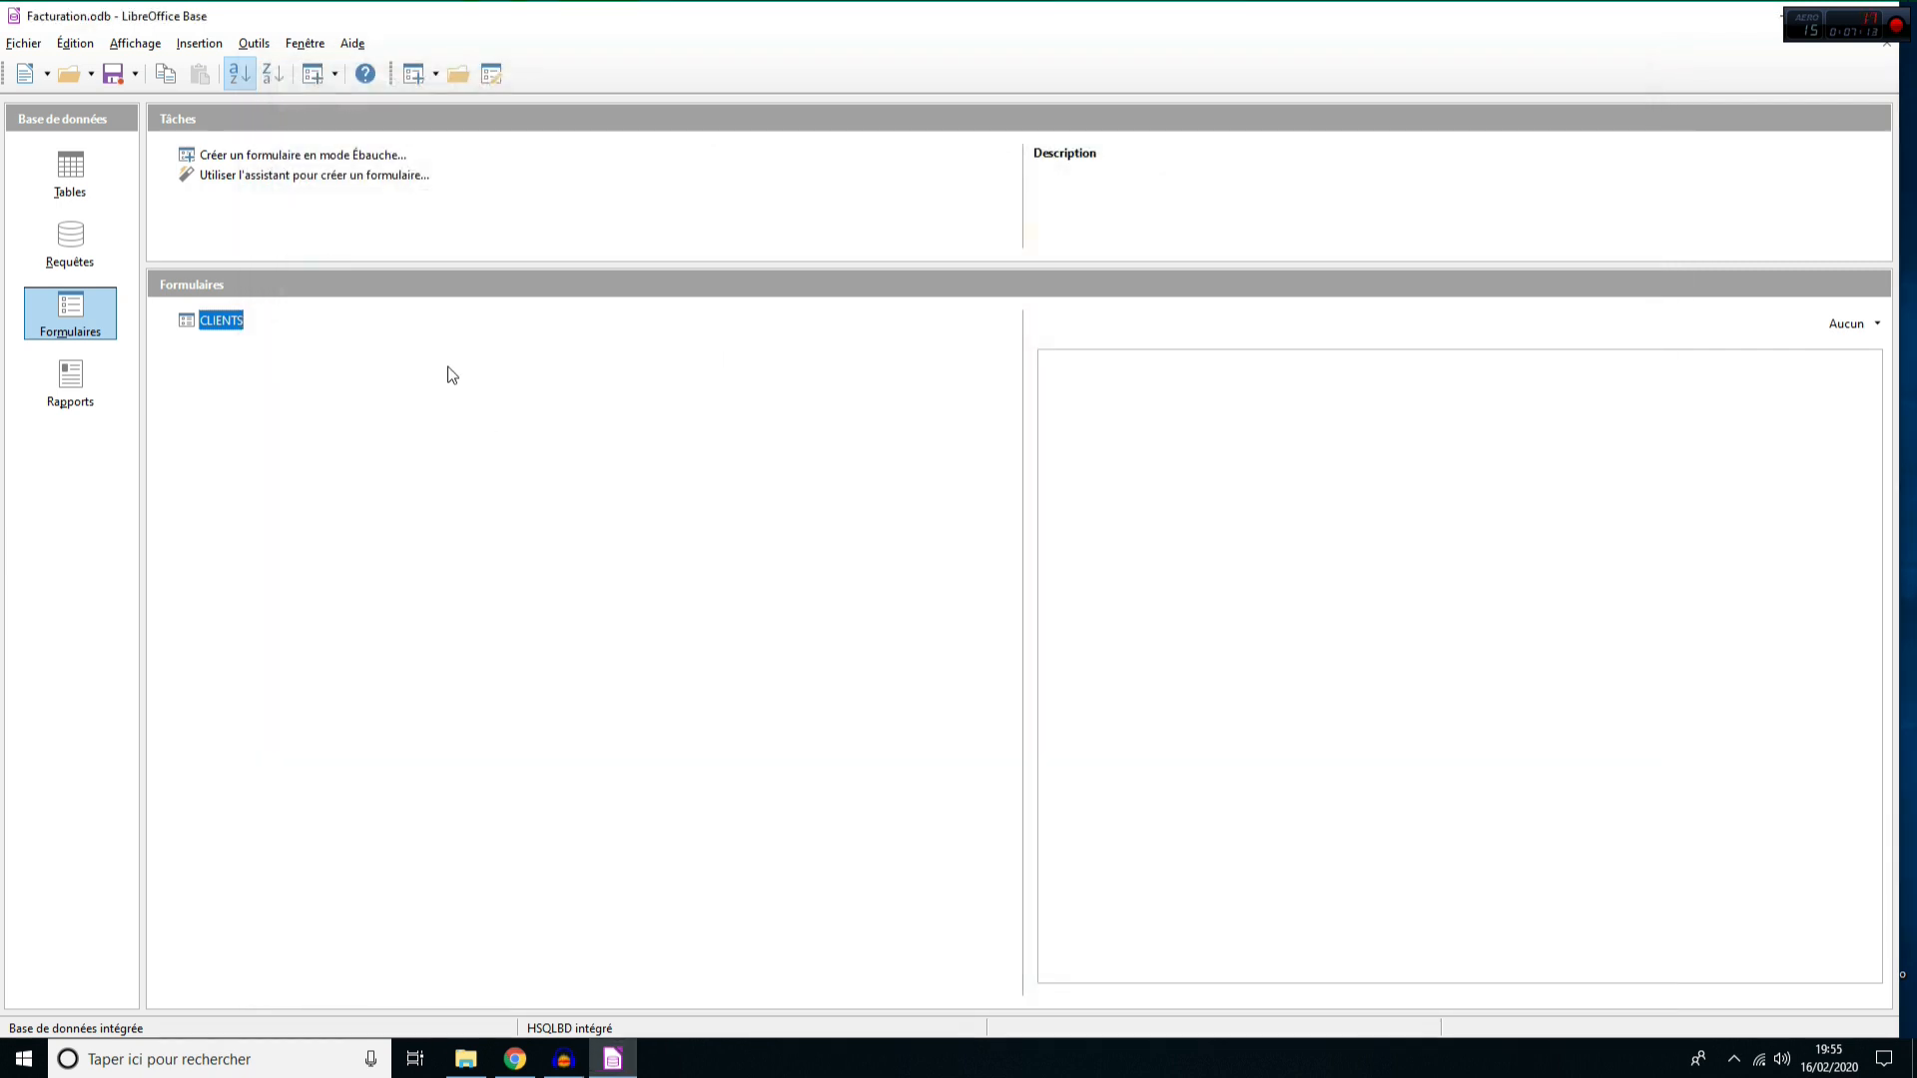
# - Review the relation from NumClient in T_CLIENTS to RefClient in T_FACTURES, and close the relation design
pyautogui.click(247, 43)
pyautogui.click(305, 72)
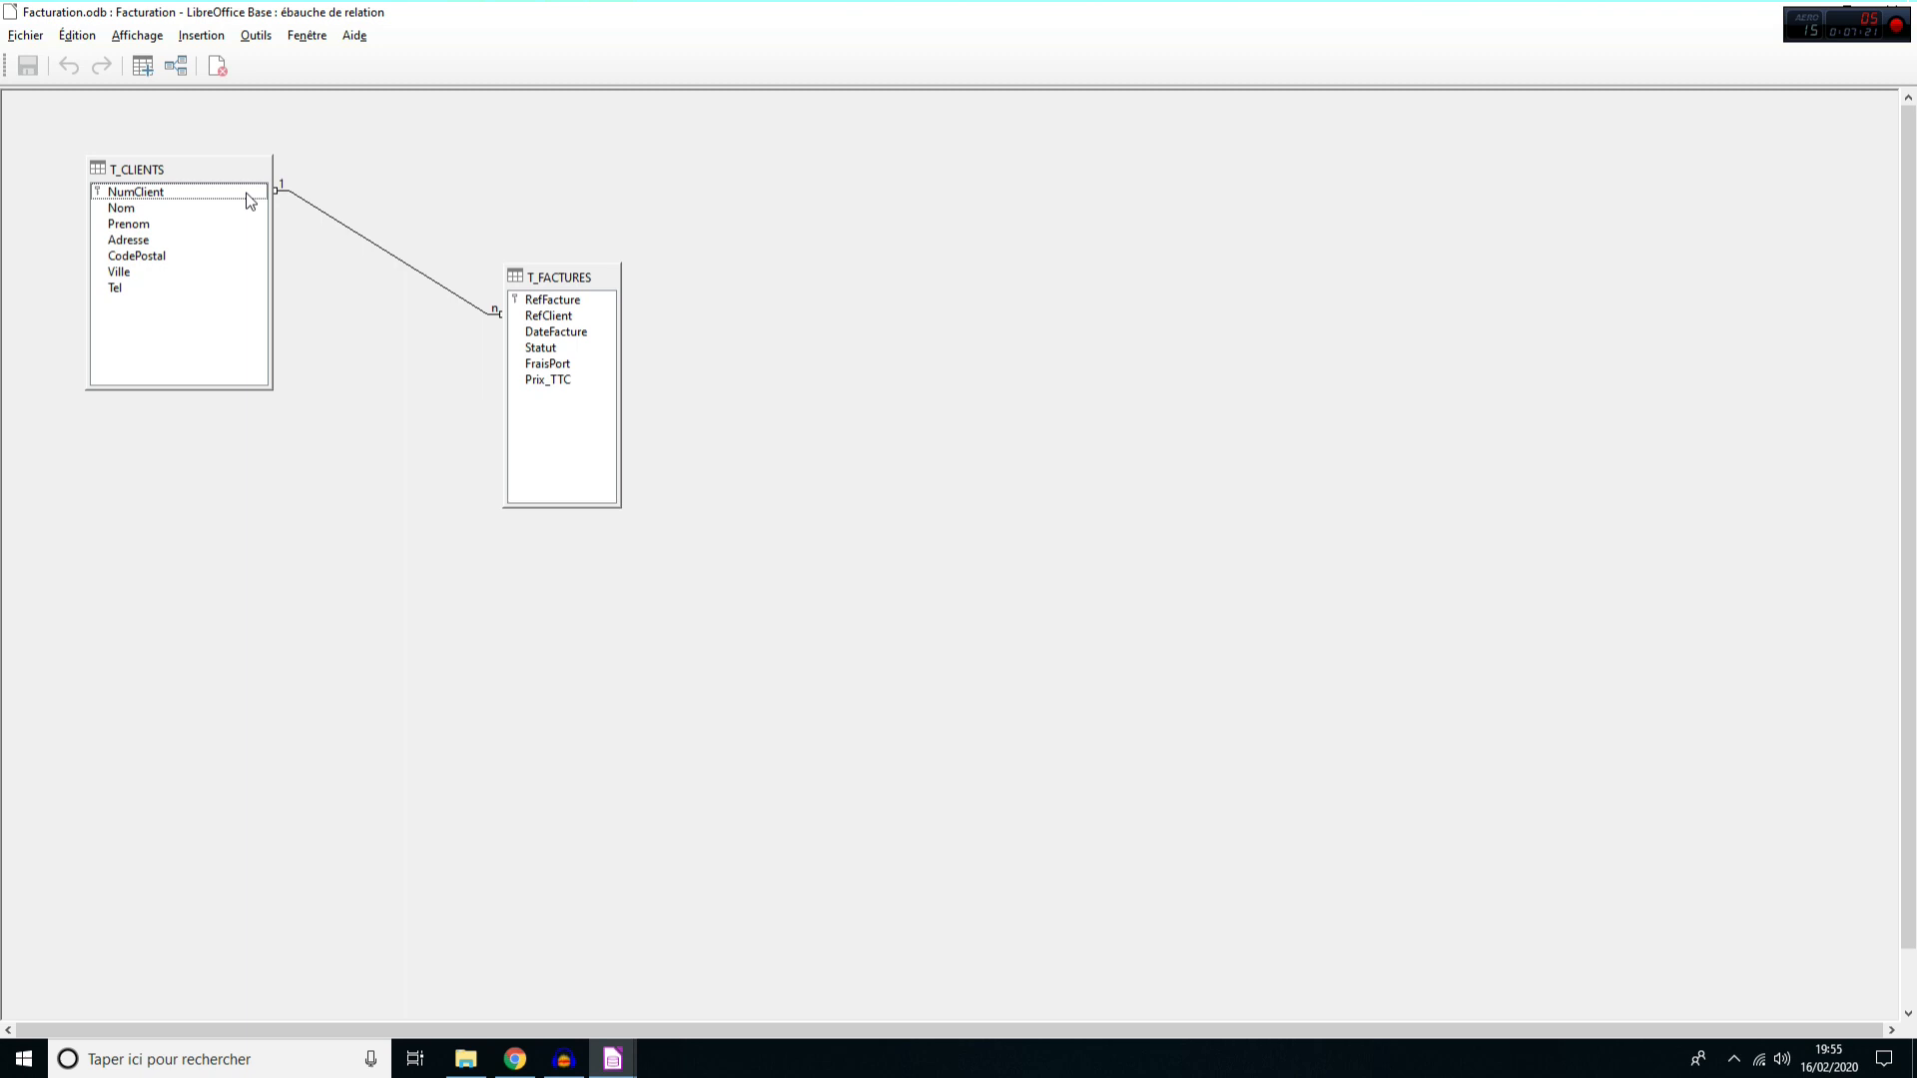
pyautogui.click(607, 318)
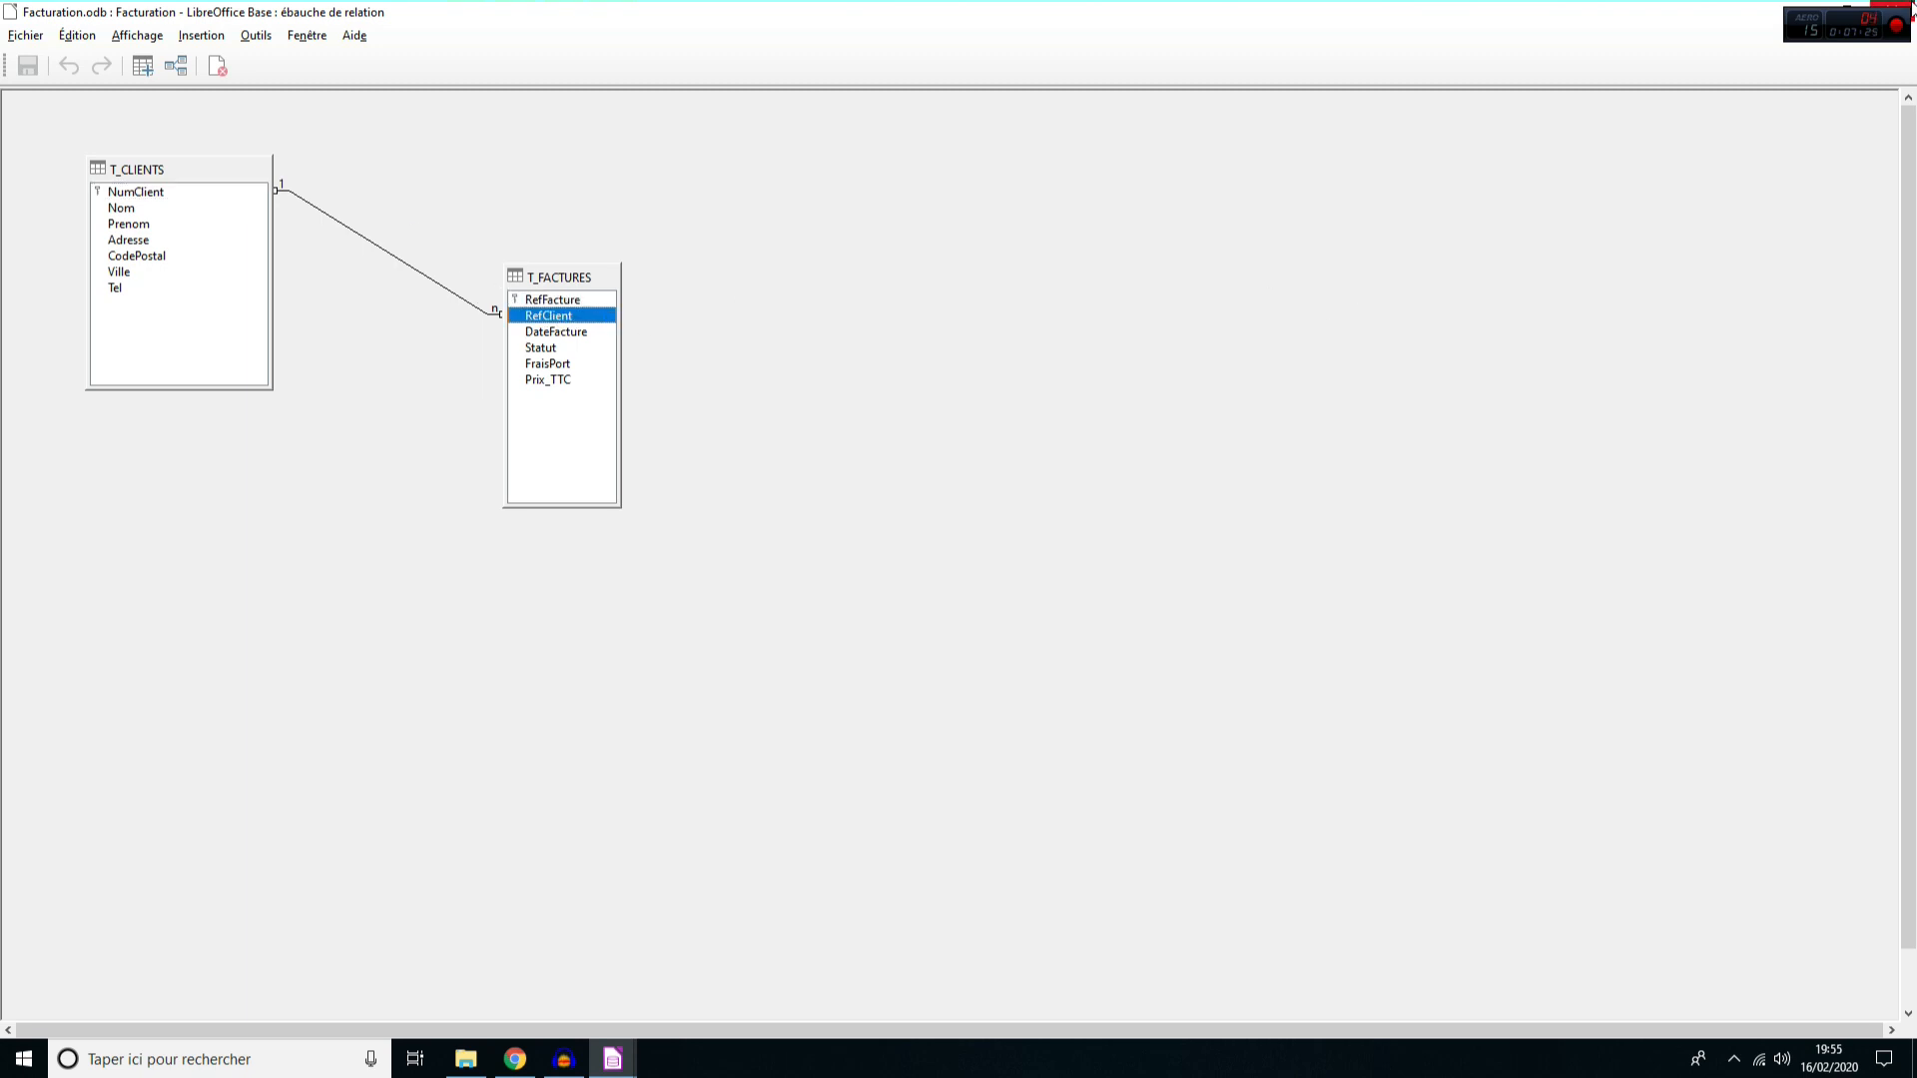
pyautogui.click(1893, 12)
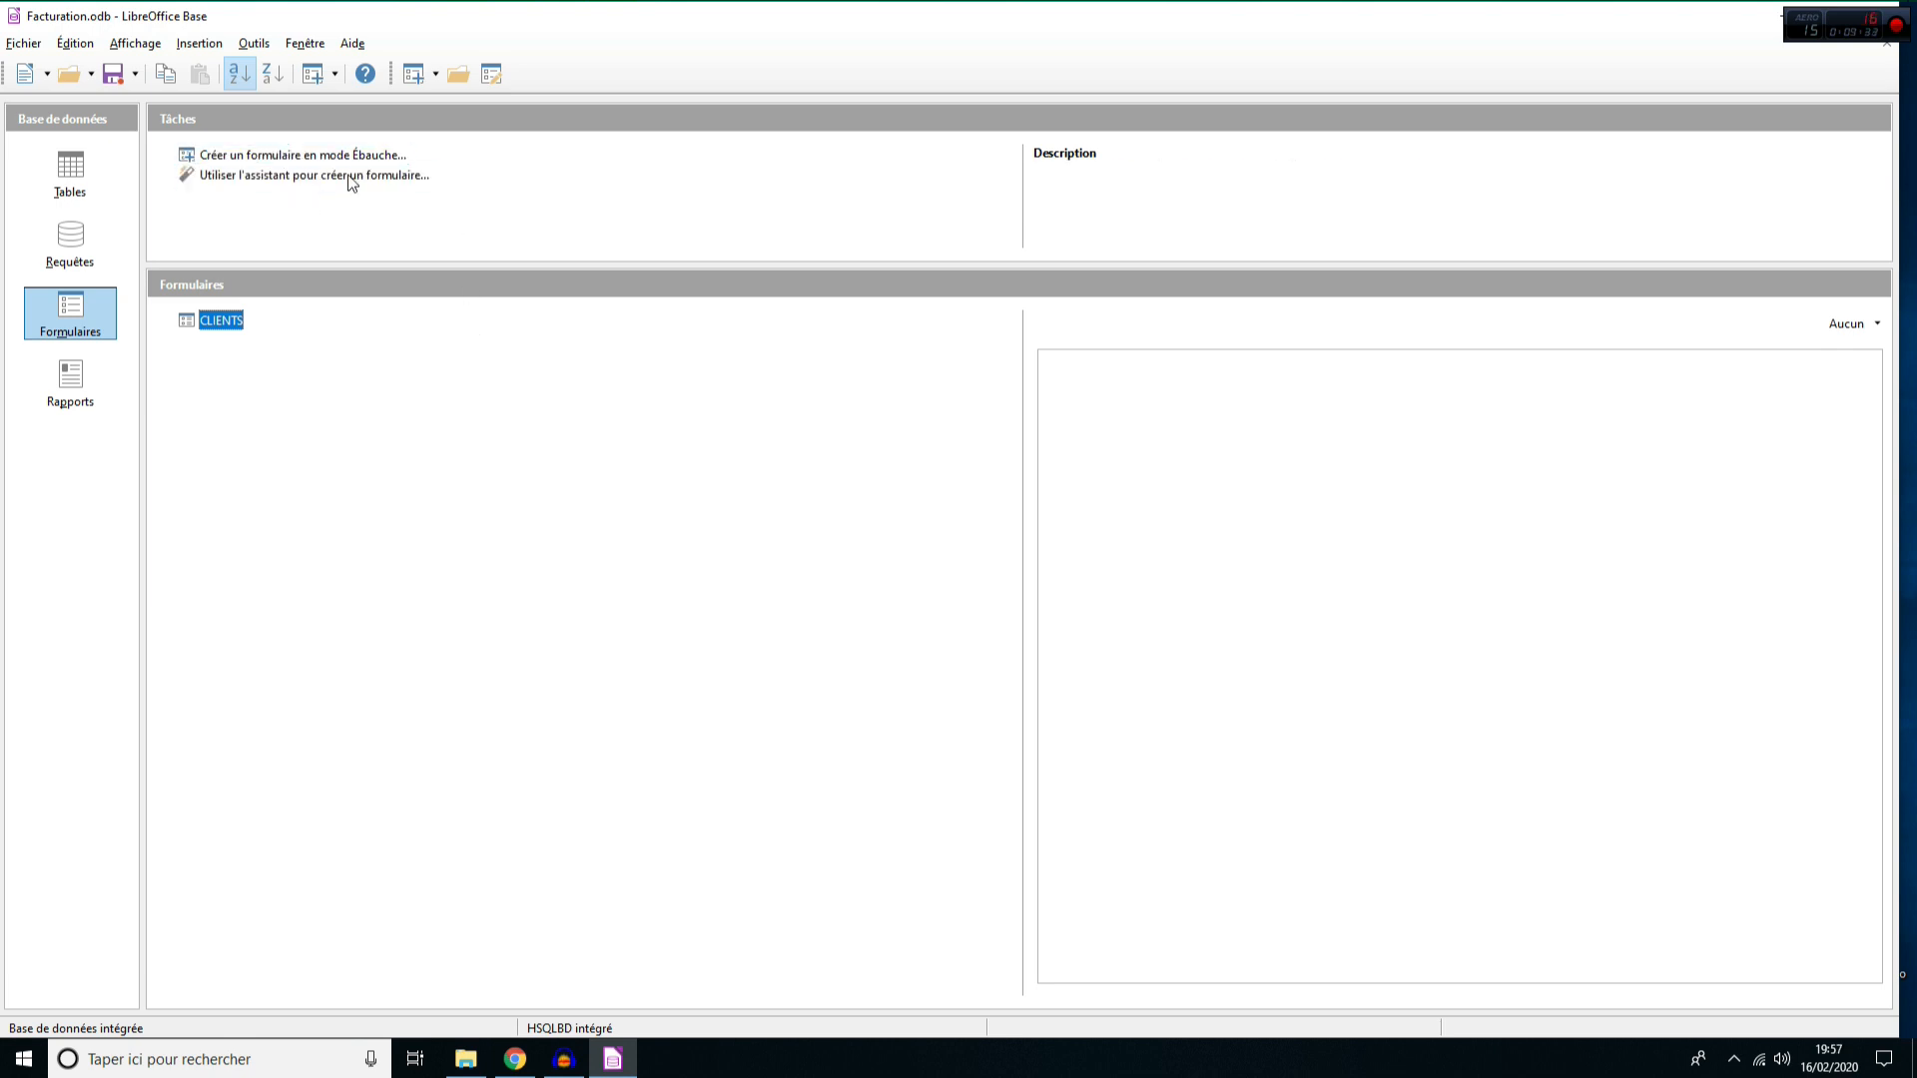
# - Create a blank form in design view and give its page the blue sky bitmap background with the Étiré style
pyautogui.click(324, 162)
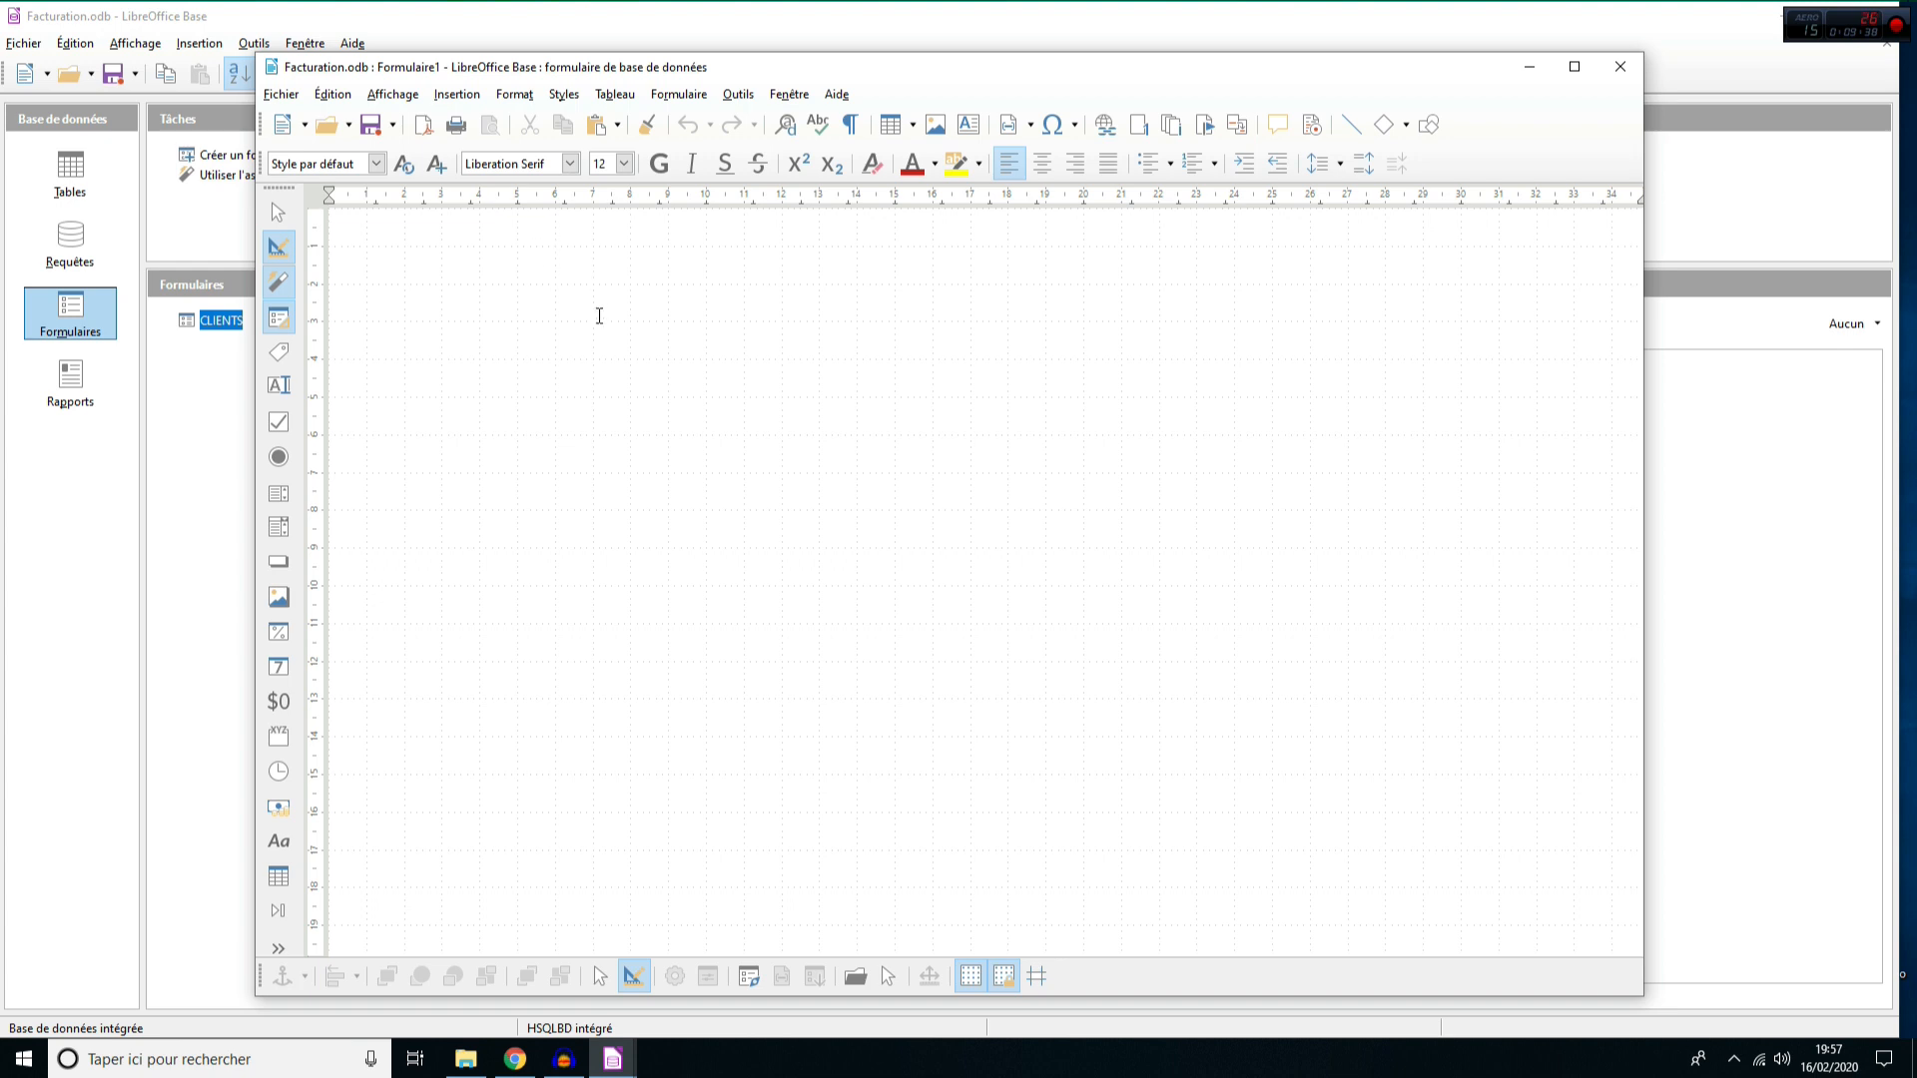
pyautogui.click(514, 94)
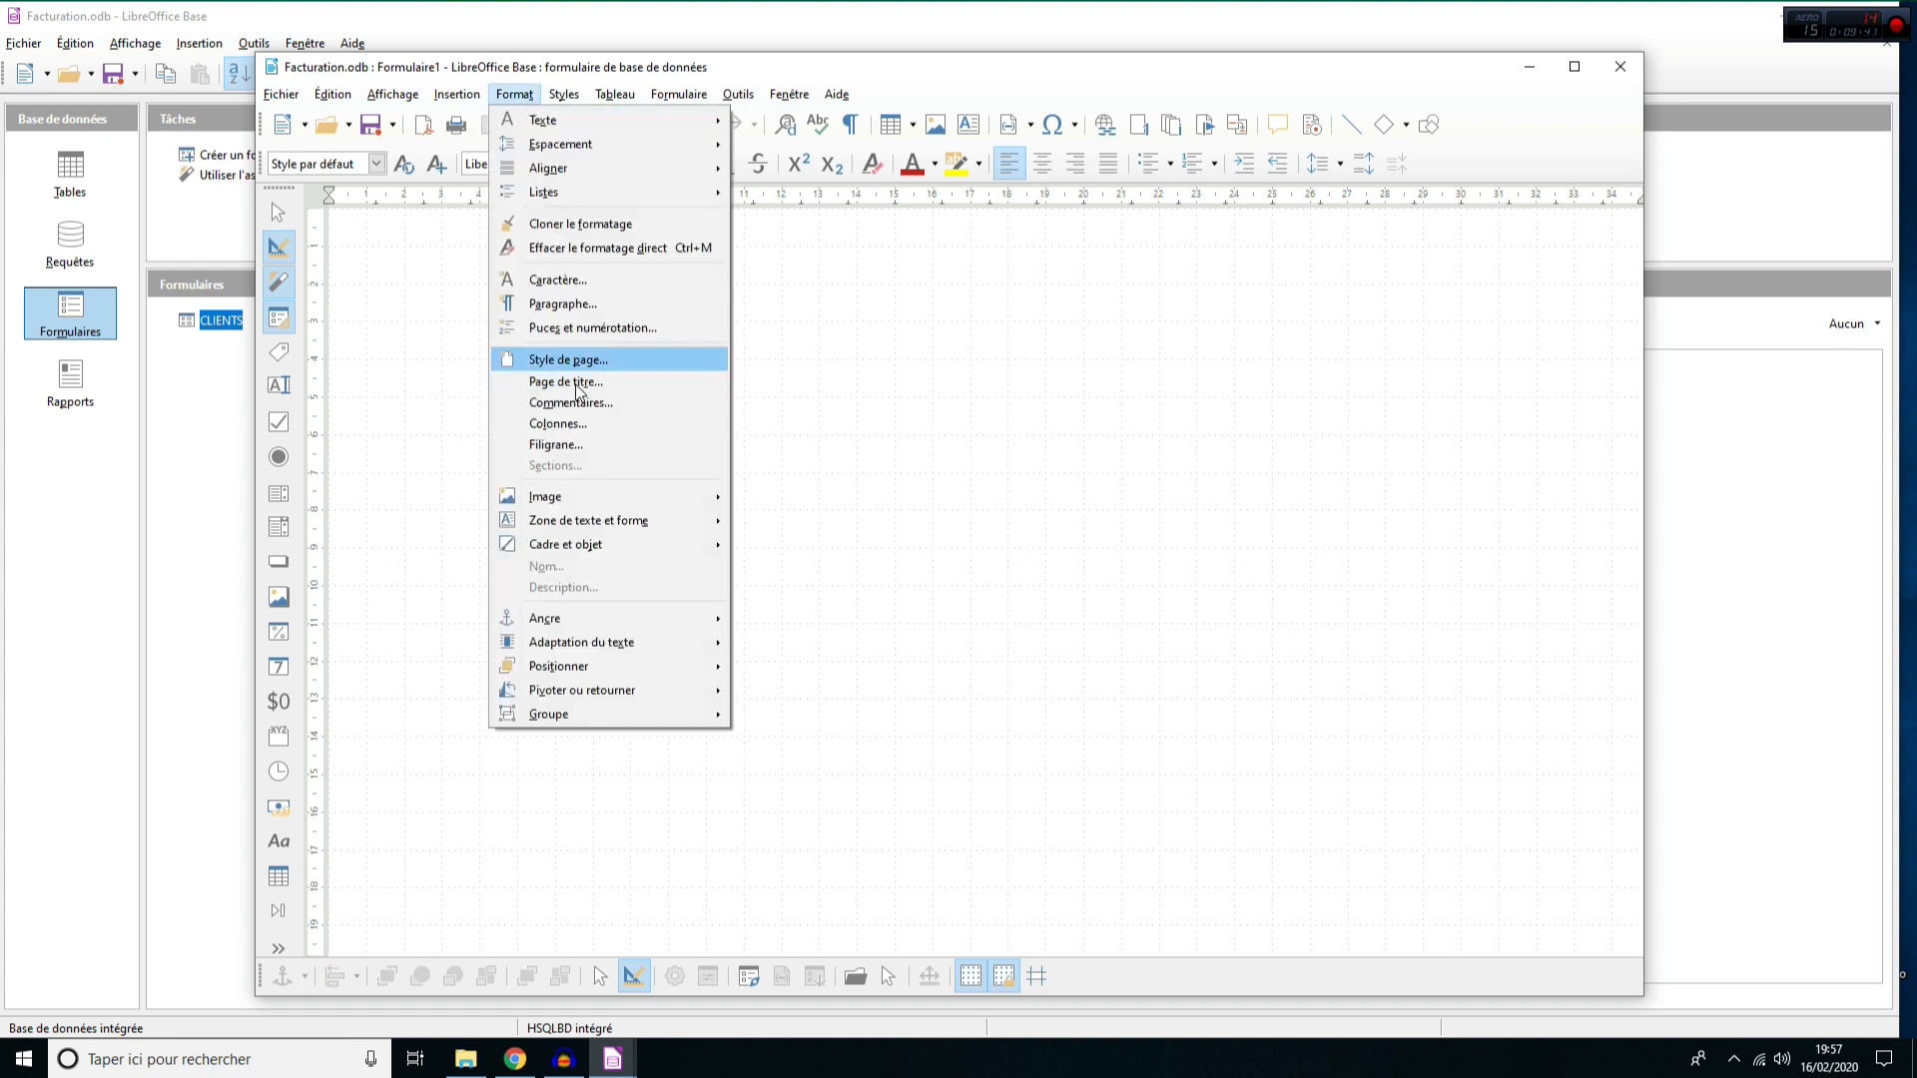
pyautogui.click(577, 360)
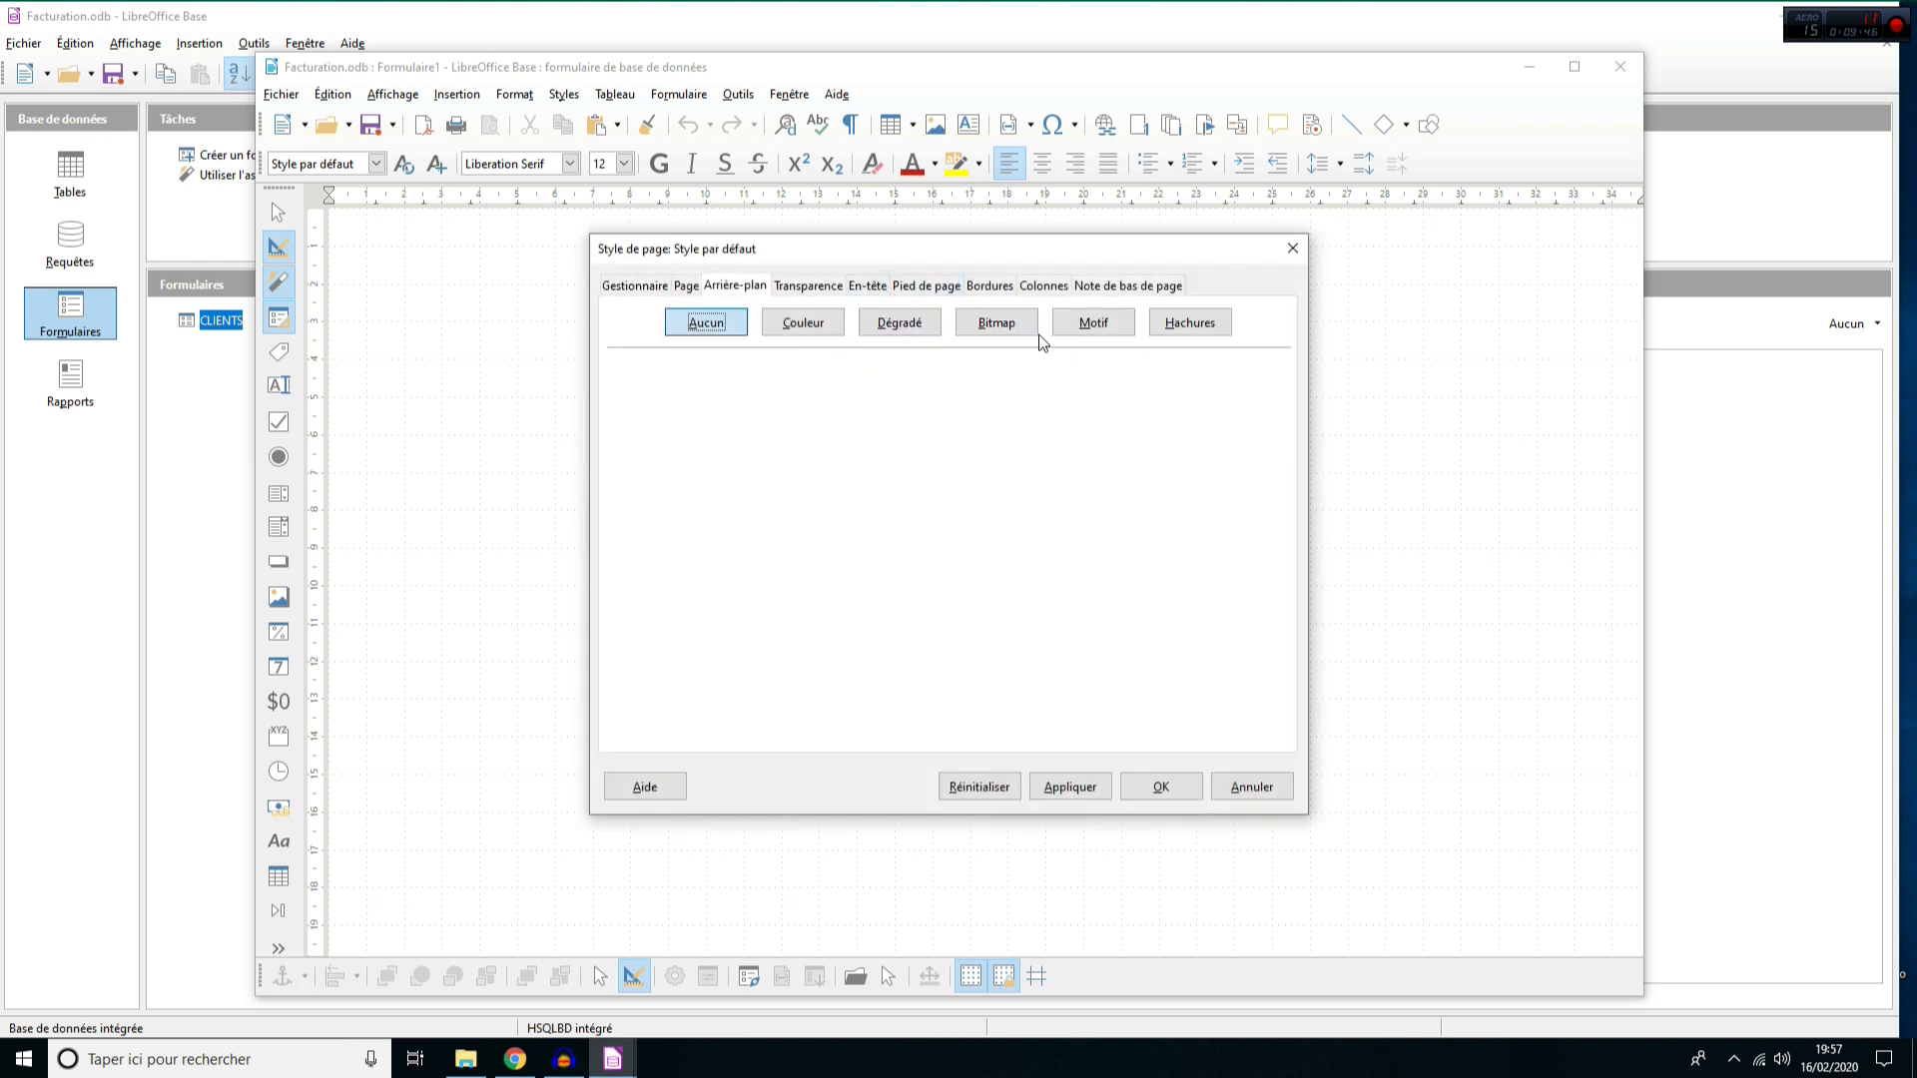
pyautogui.click(1002, 325)
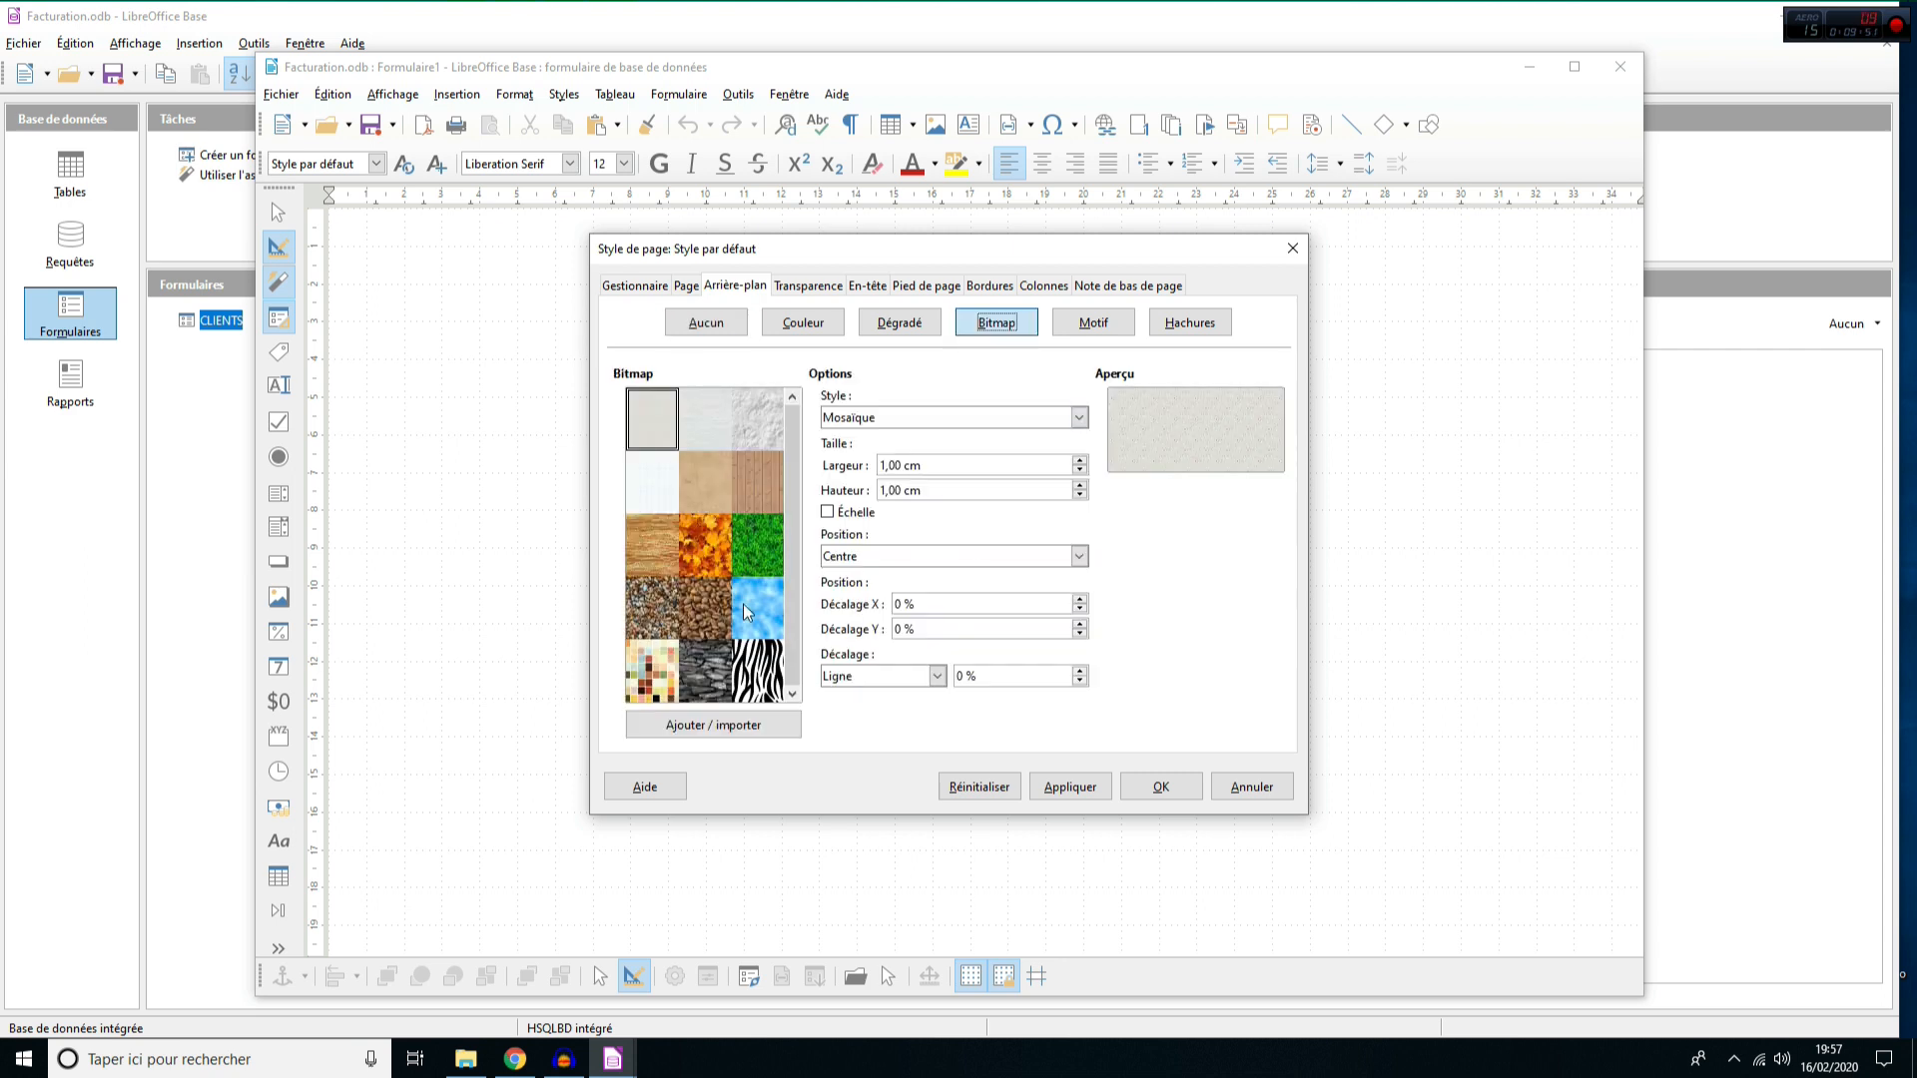
pyautogui.click(744, 612)
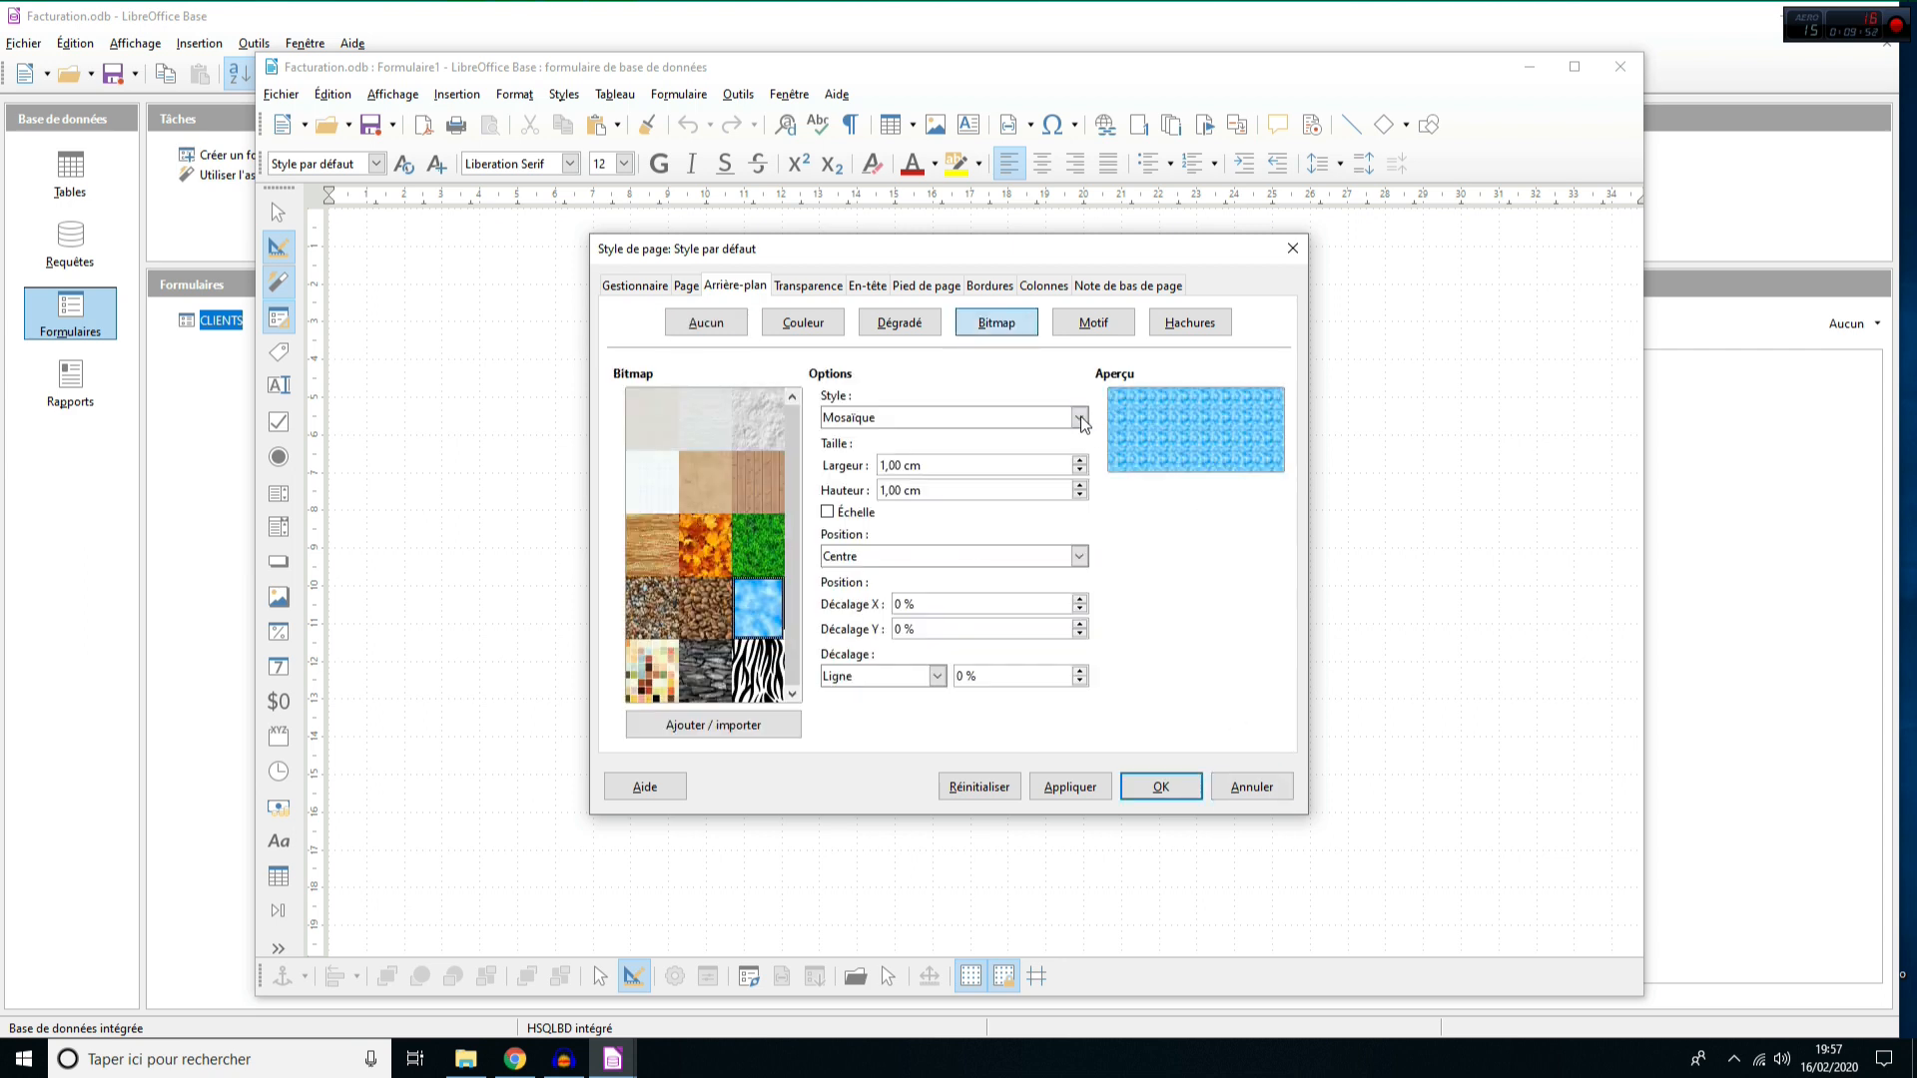
pyautogui.click(1043, 419)
pyautogui.click(924, 471)
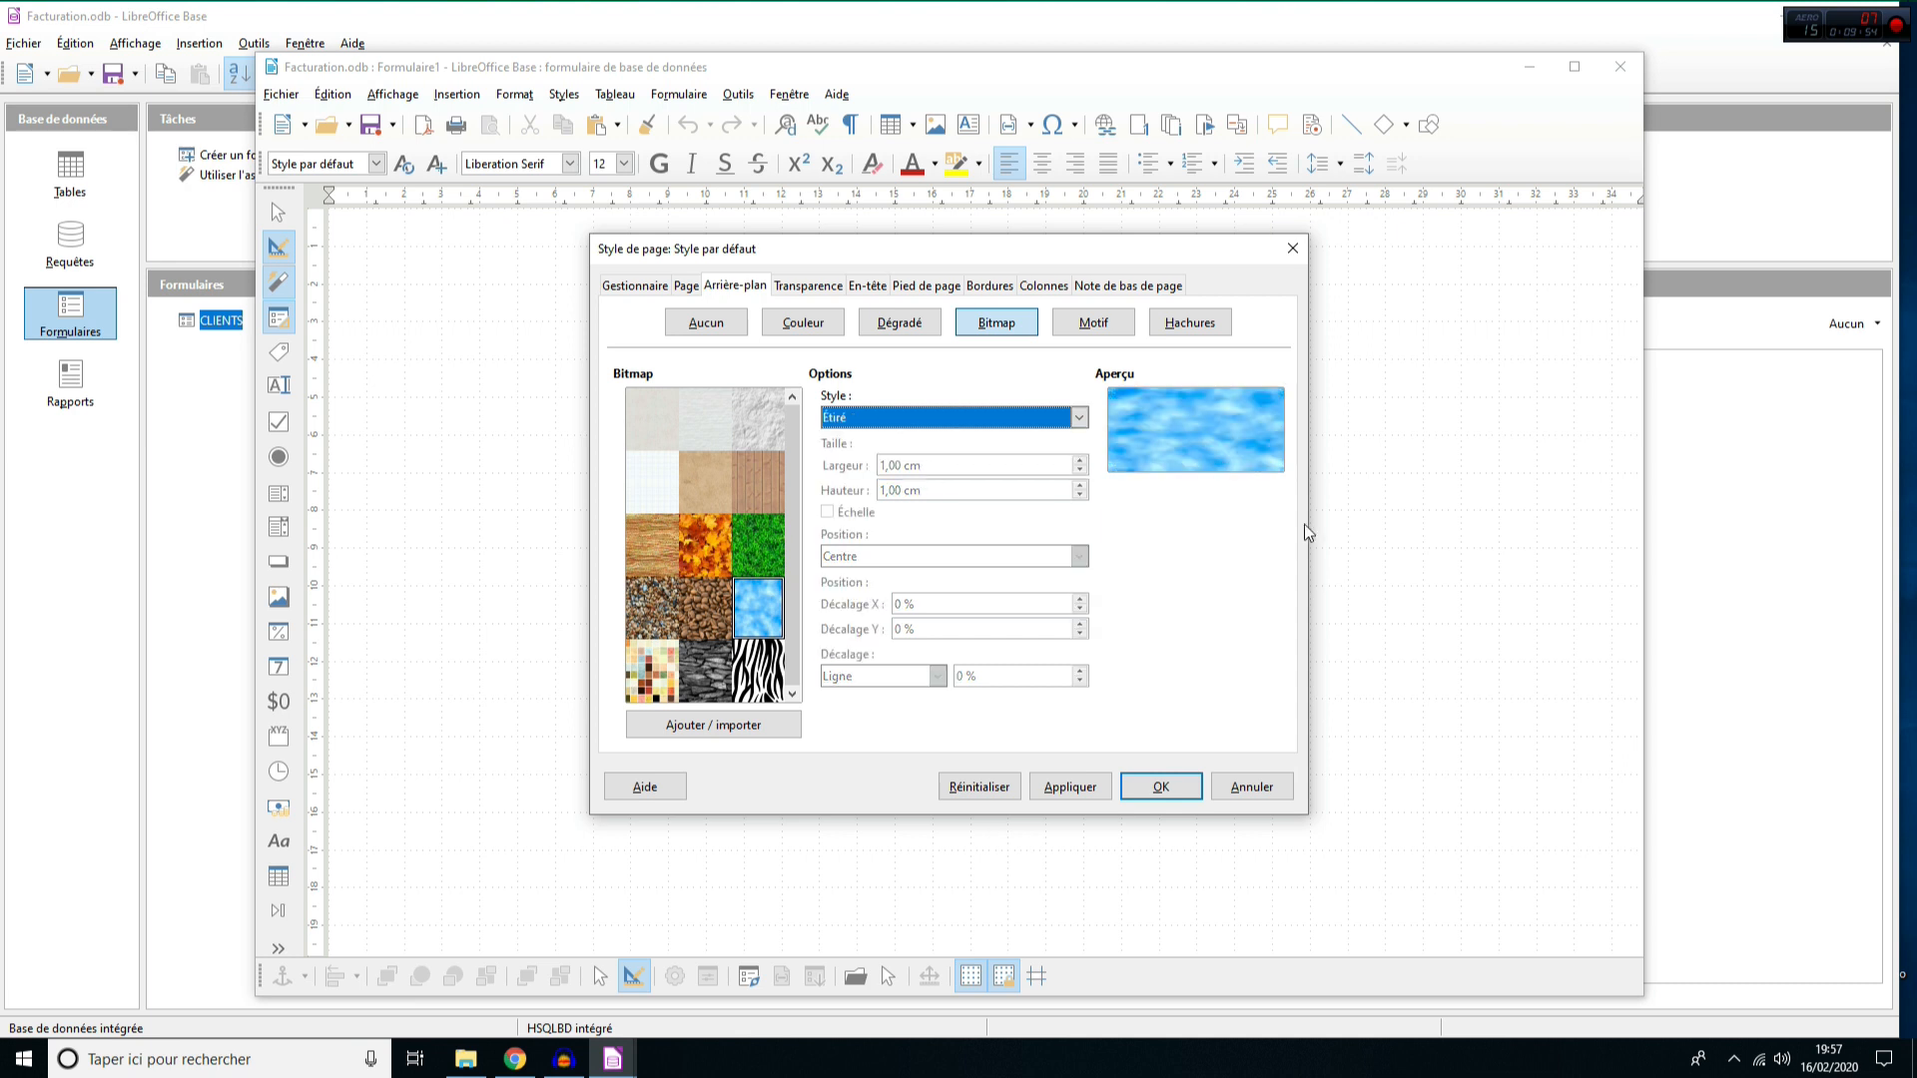
pyautogui.click(1069, 787)
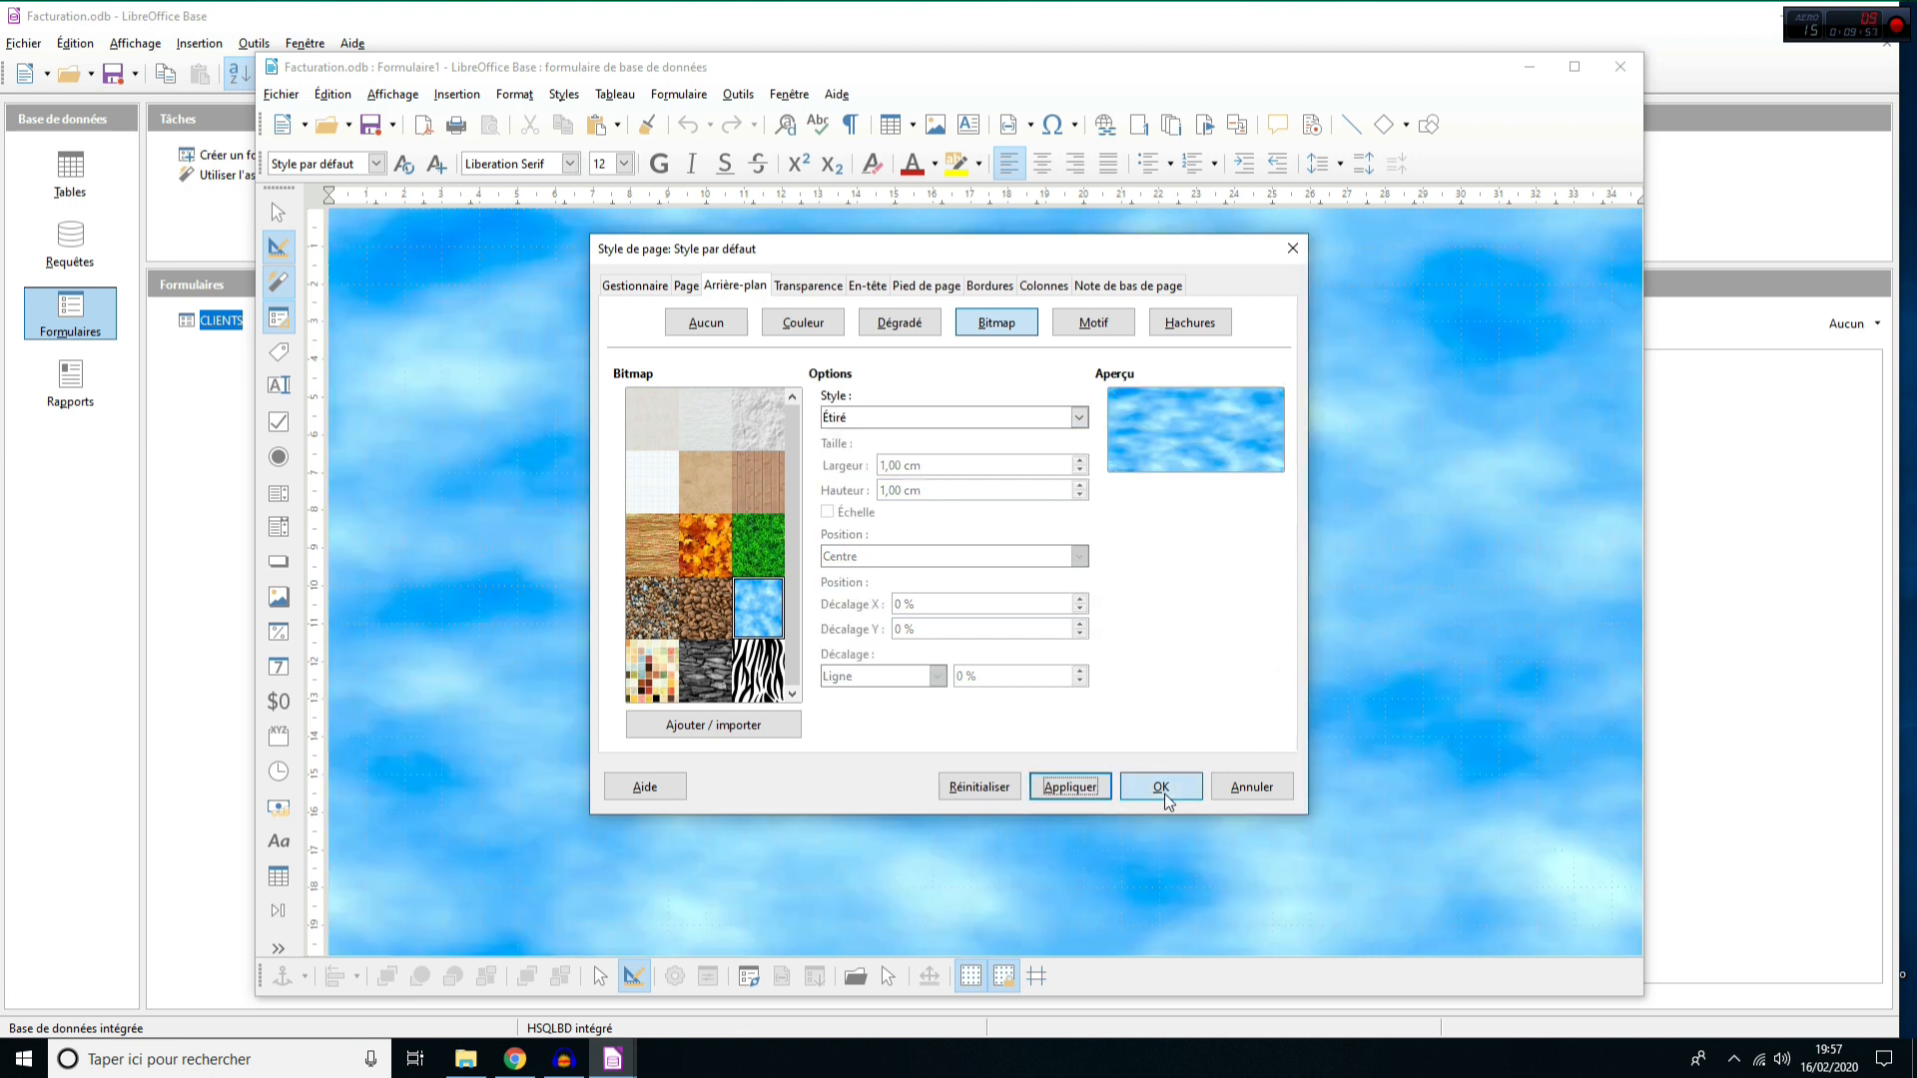
pyautogui.click(1160, 787)
# - Save the new form under the name MonFormulaire and move its window so the forms list is uncovered
pyautogui.click(281, 94)
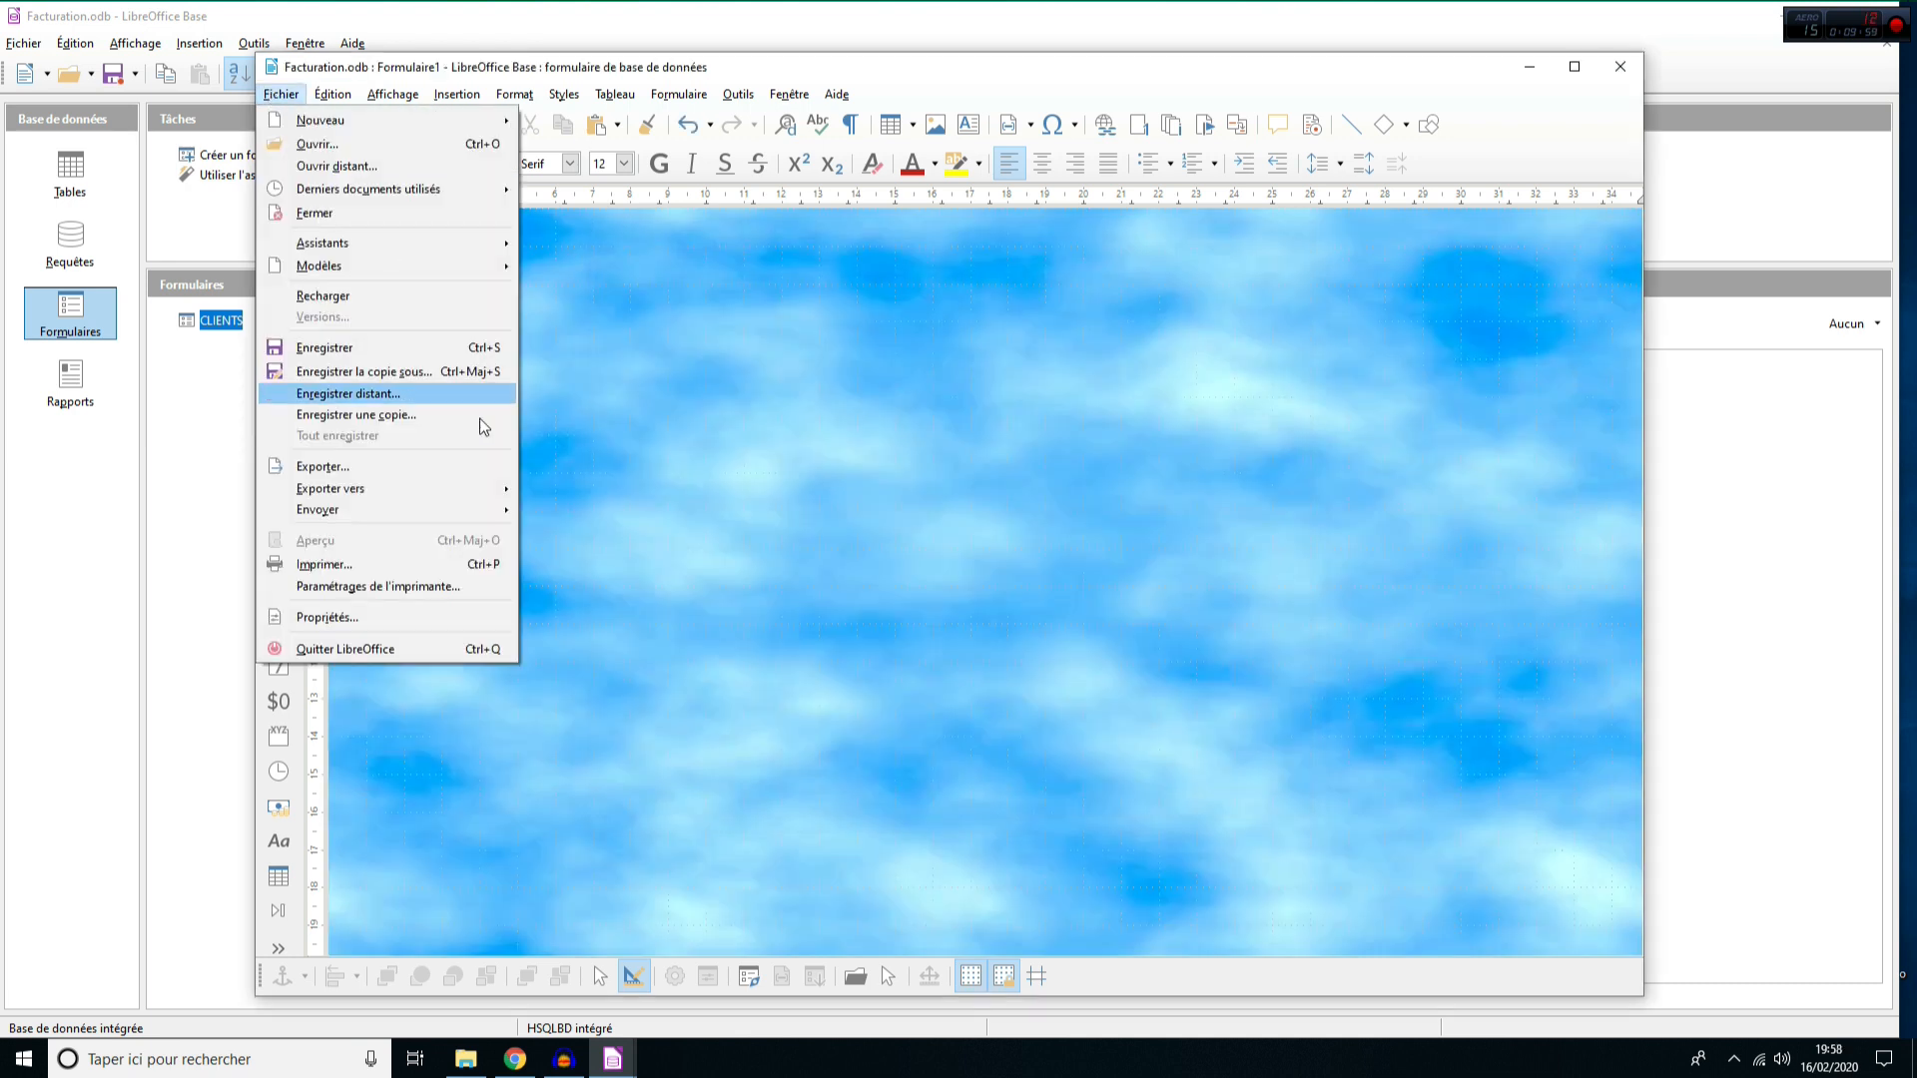
pyautogui.click(389, 349)
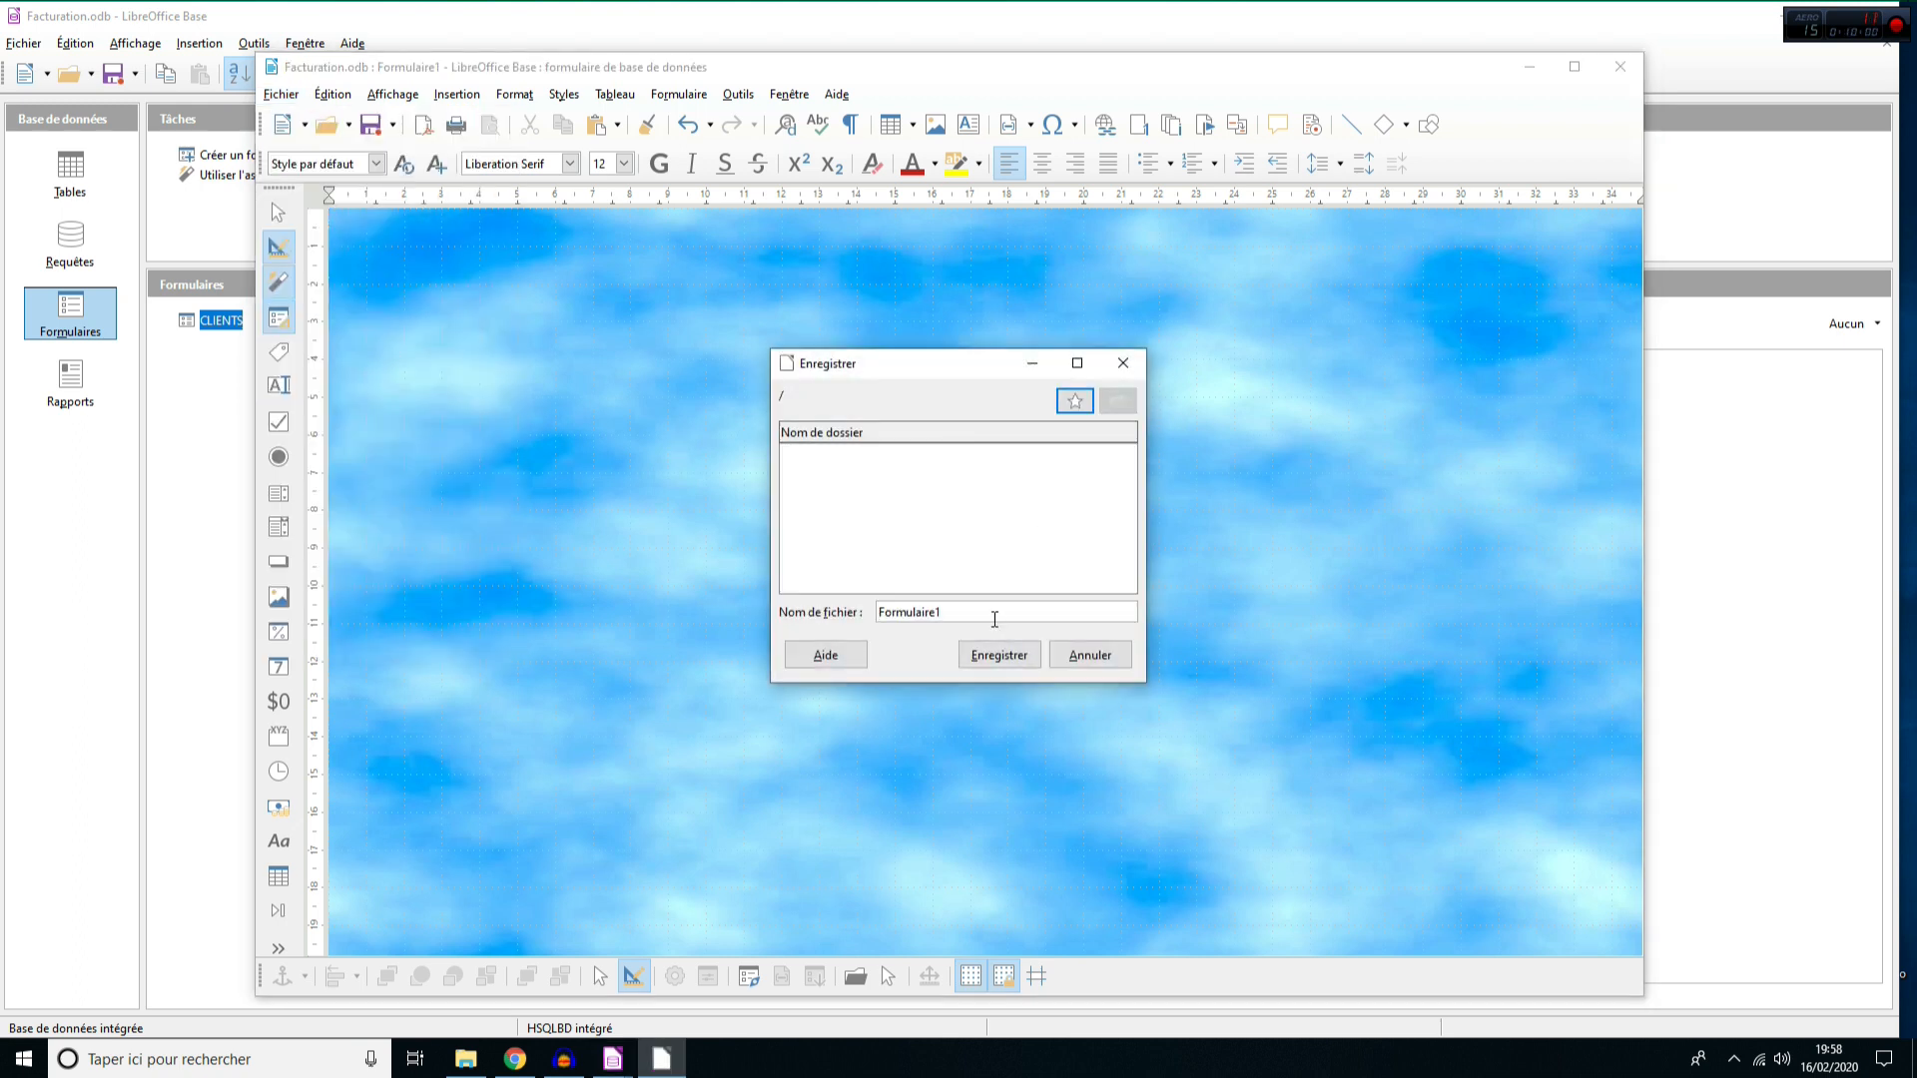
pyautogui.write('F')
pyautogui.click(994, 654)
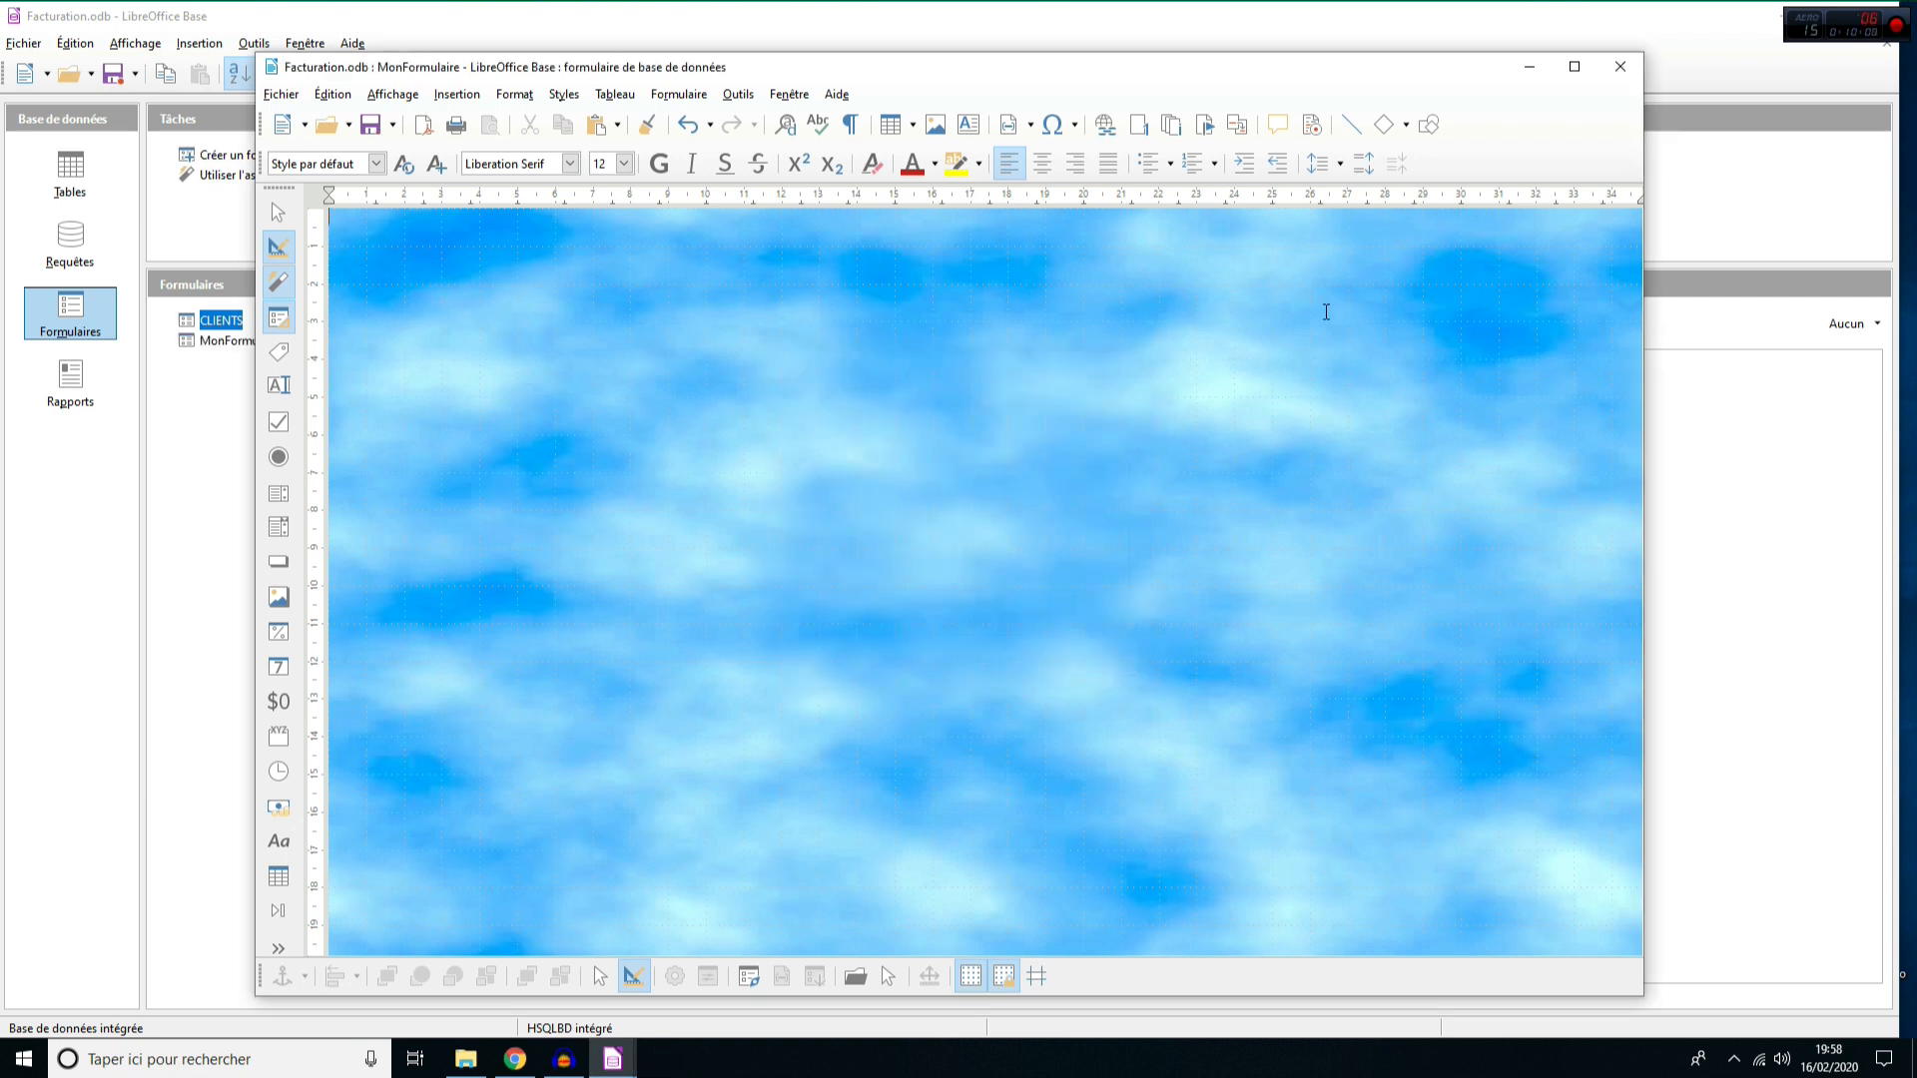
pyautogui.moveTo(1438, 66); pyautogui.dragTo(1529, 48)
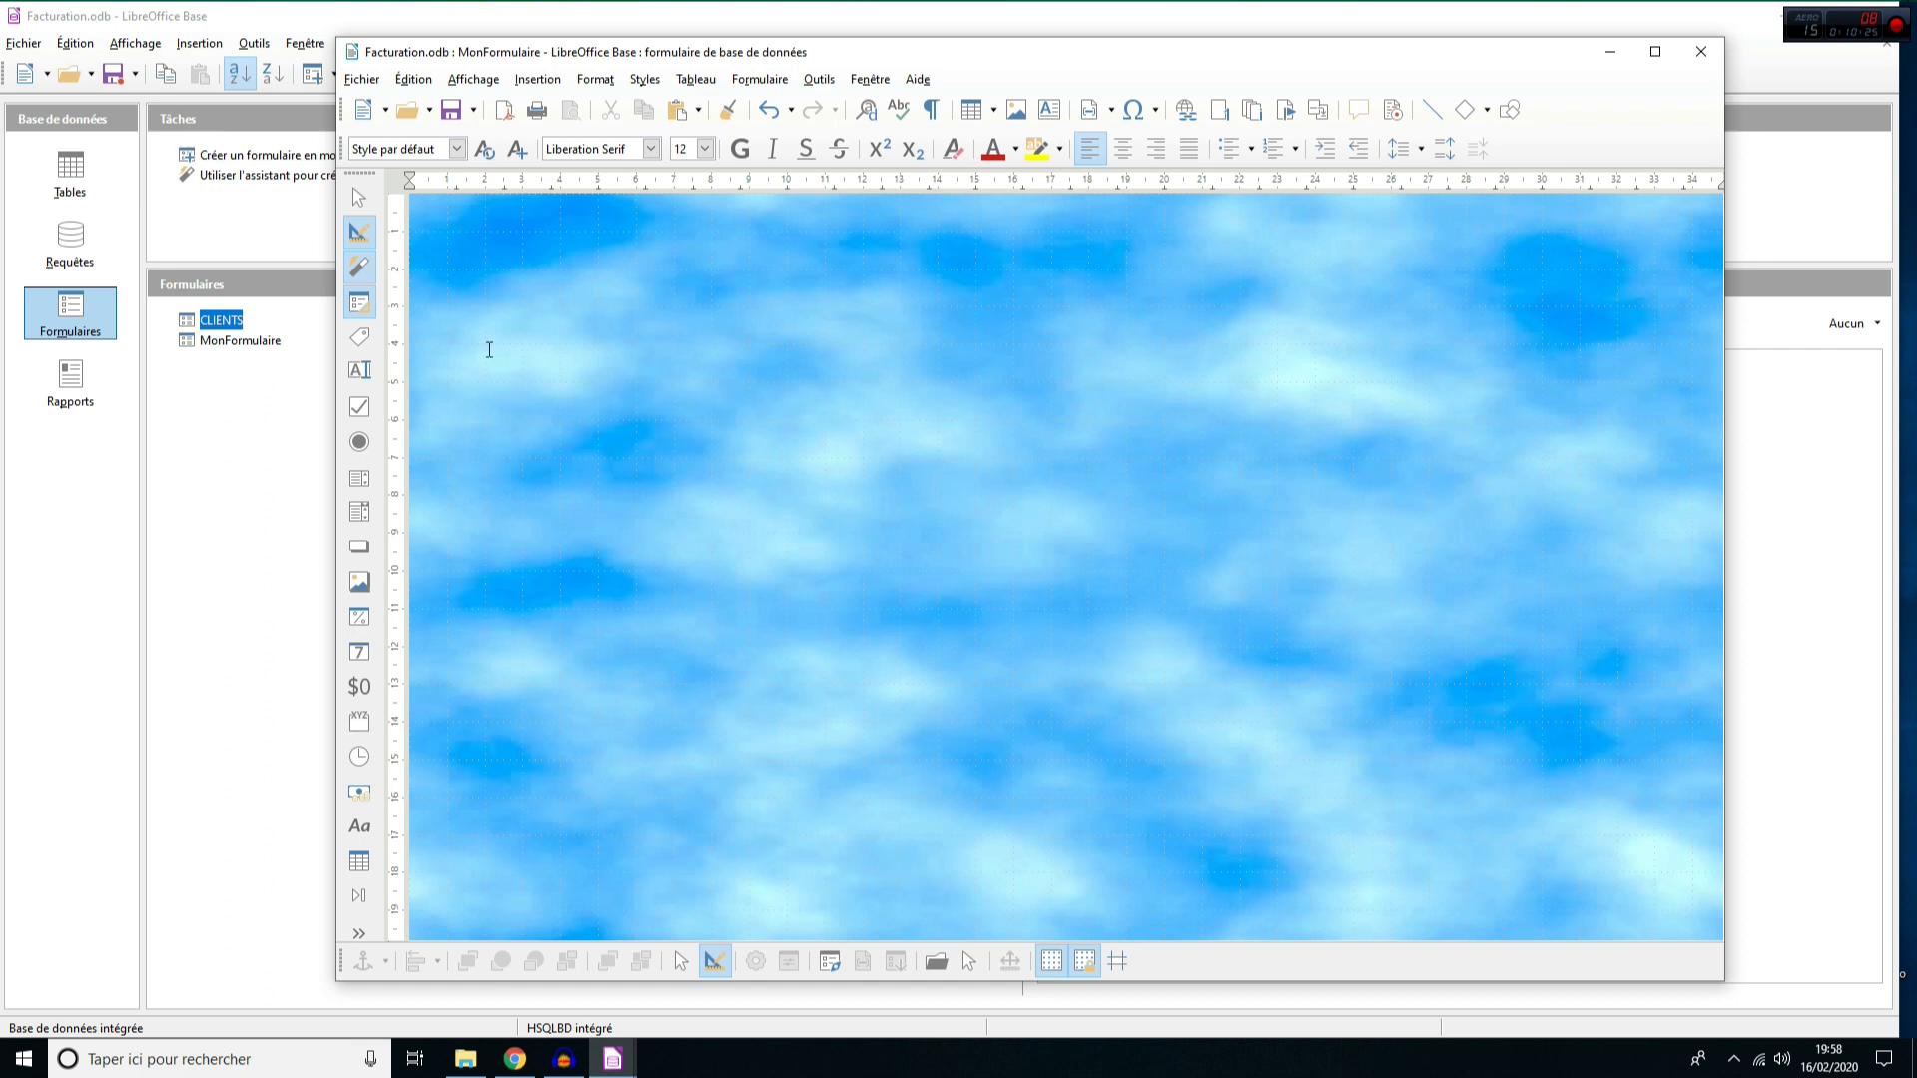
# - Draw a label field about 12.5 cm wide and 3 cm high on the form and move it near the page's upper-left corner
pyautogui.click(364, 338)
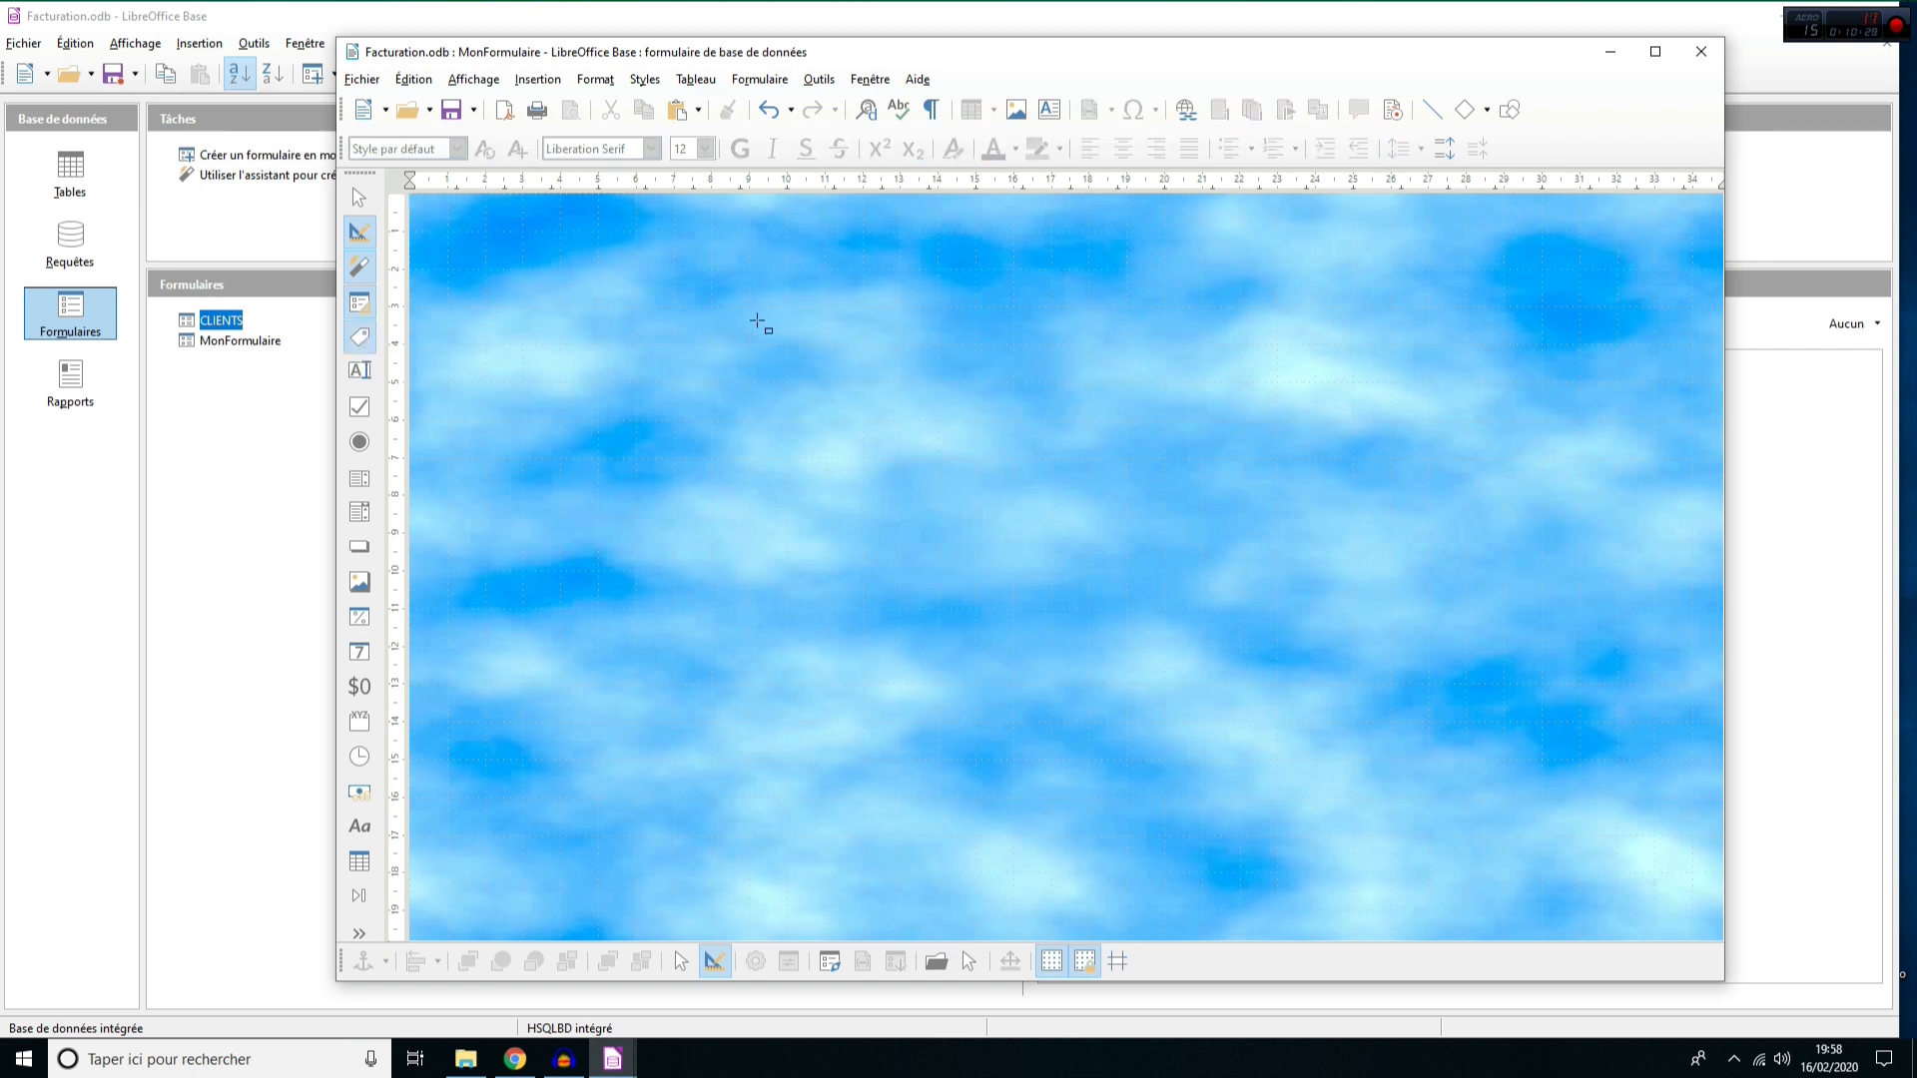
pyautogui.moveTo(646, 289); pyautogui.dragTo(1121, 402)
pyautogui.moveTo(884, 342); pyautogui.dragTo(756, 314)
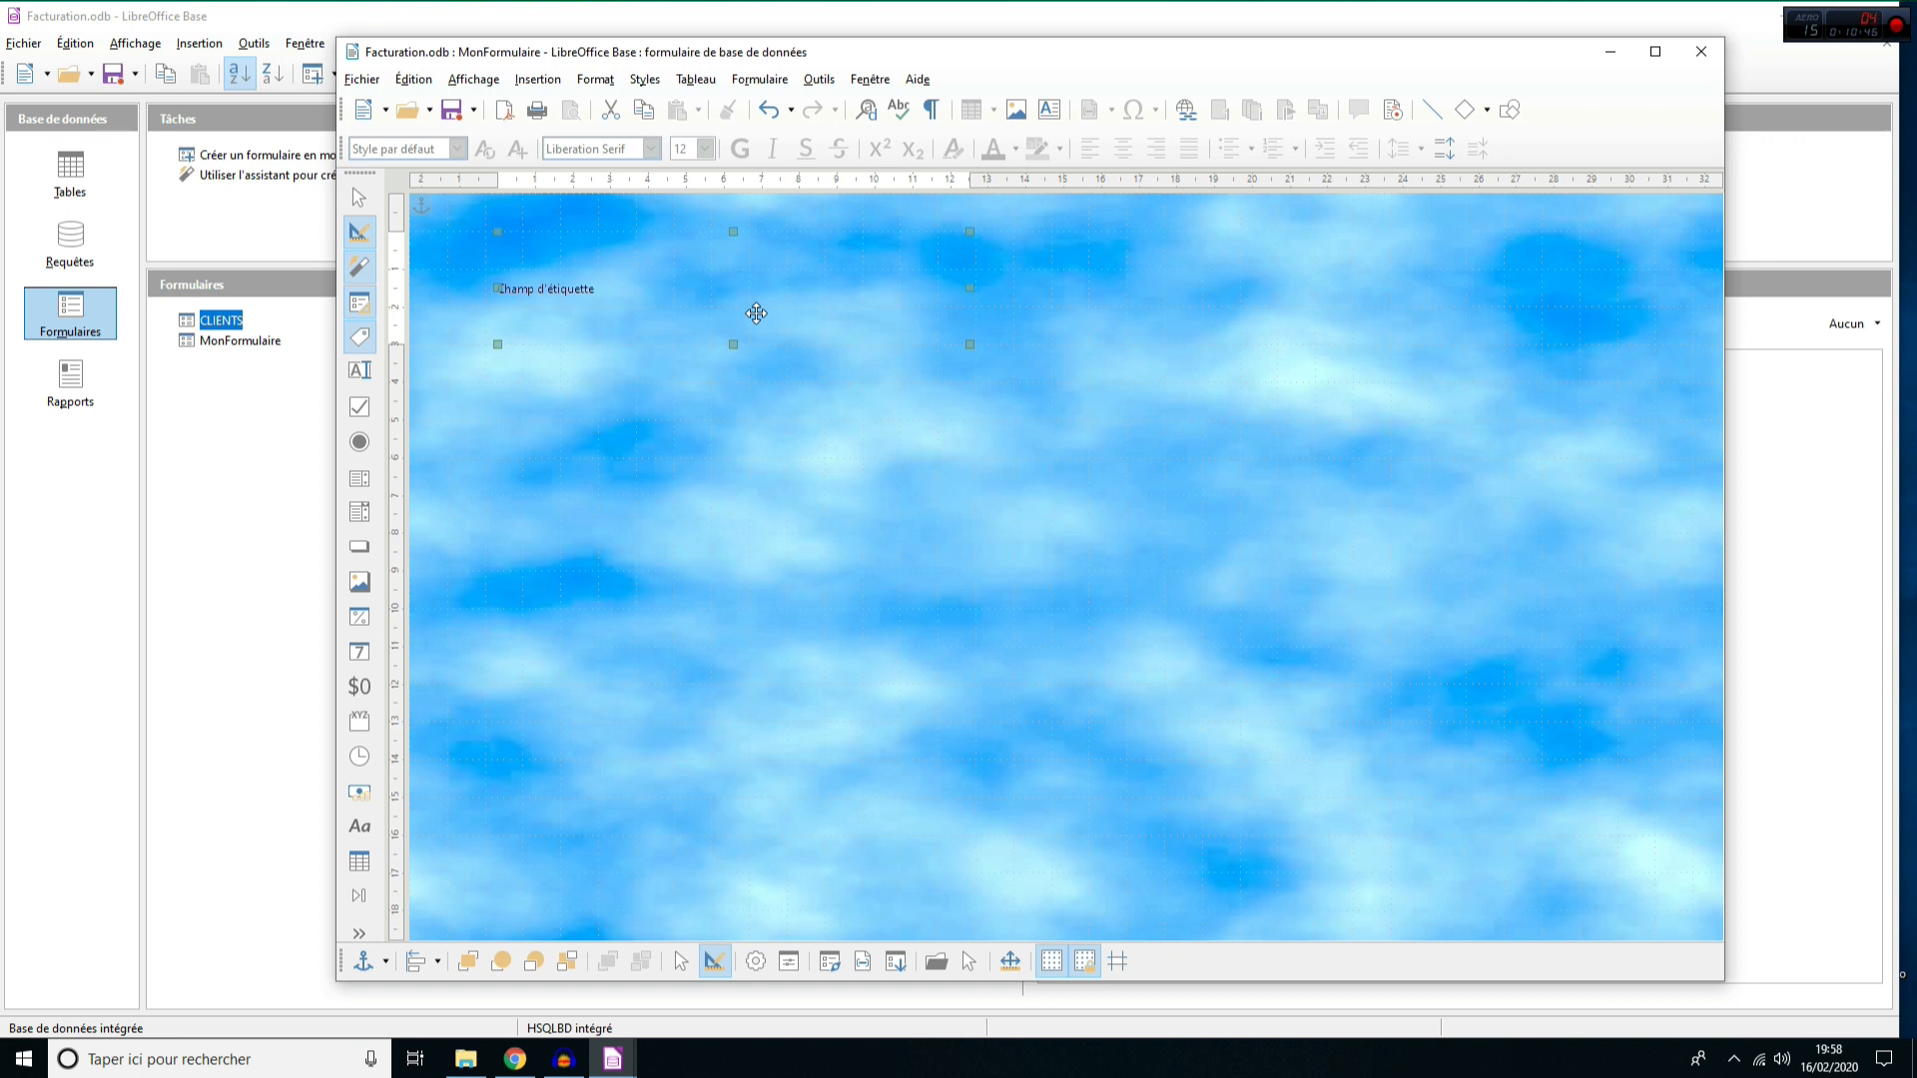
# - Open the label field's properties and set its caption to MON TITRE
pyautogui.doubleClick(607, 289)
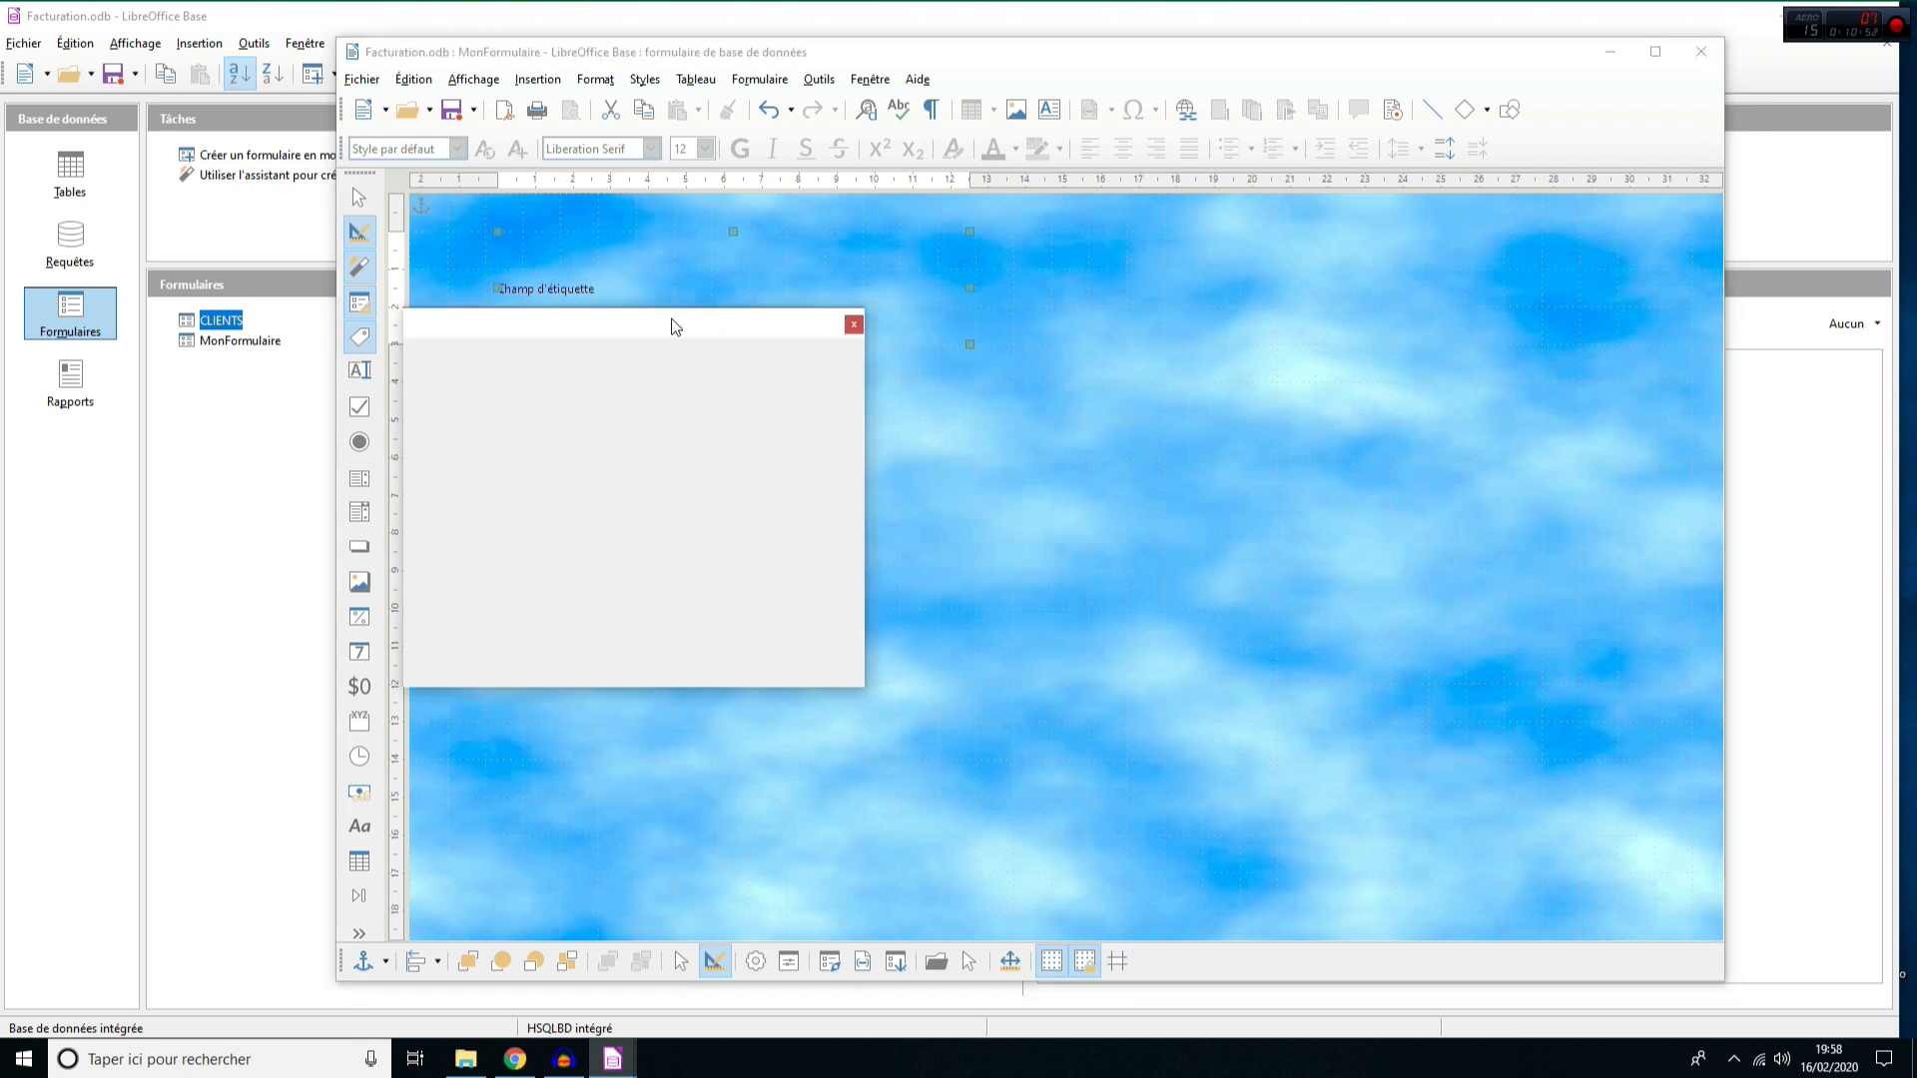
pyautogui.moveTo(699, 326); pyautogui.dragTo(1317, 271)
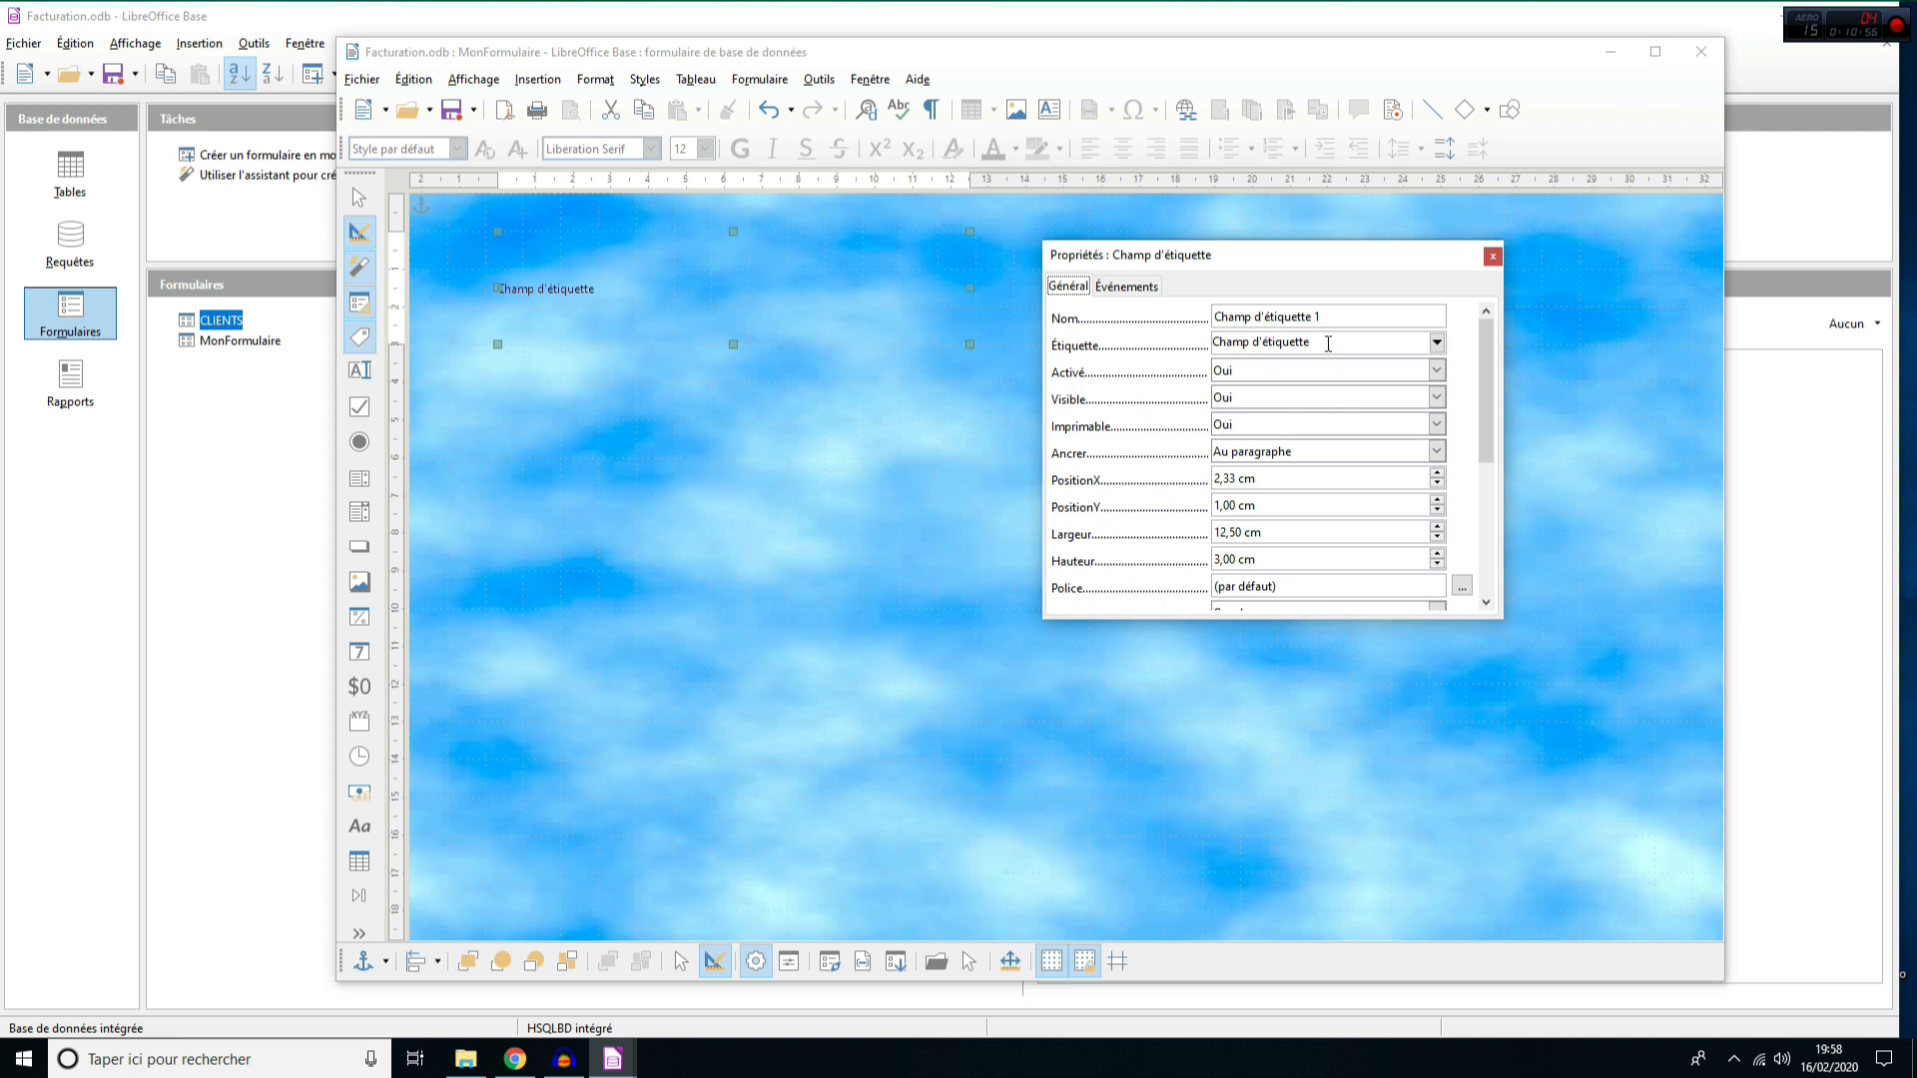
pyautogui.tripleClick(1228, 345)
pyautogui.press('BackSpace')
pyautogui.press('Tab')
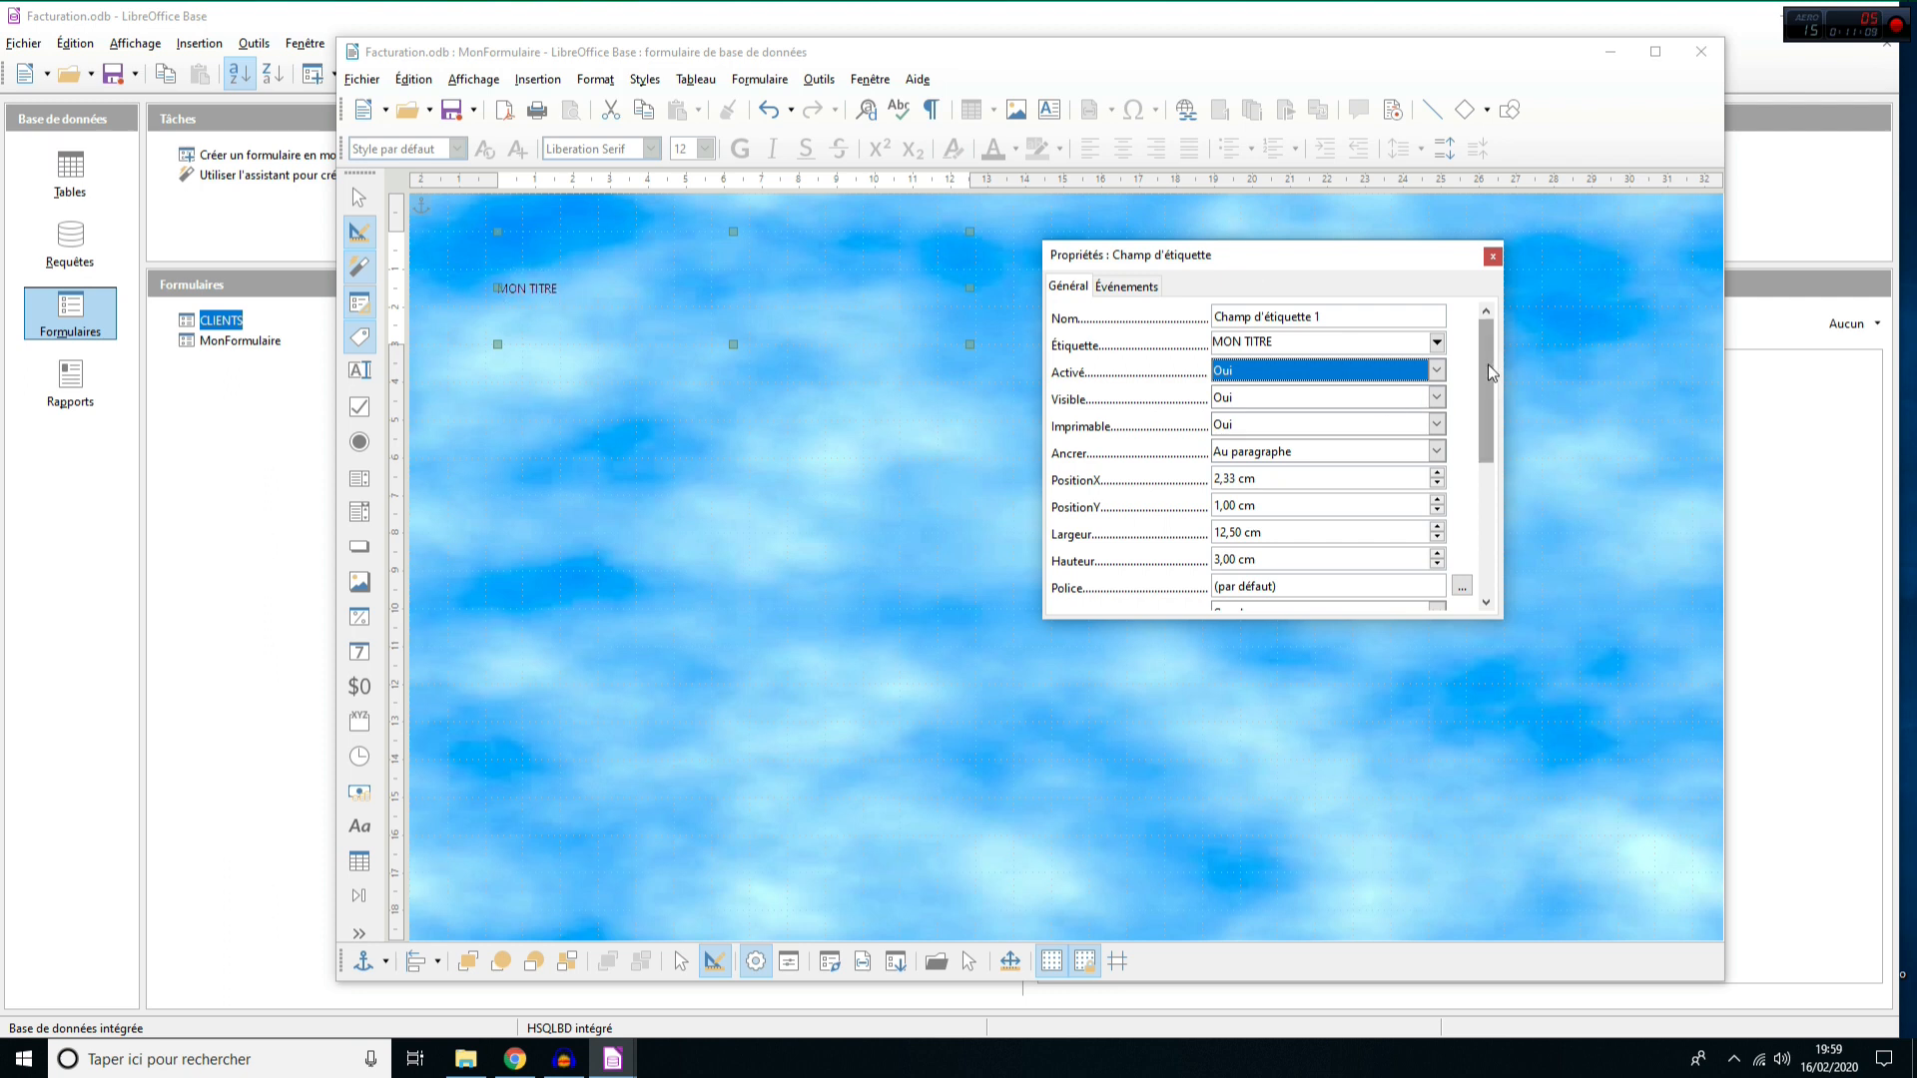
# - Give the title label a Blanc background colour and a Plat border
pyautogui.moveTo(1491, 371); pyautogui.dragTo(1494, 487)
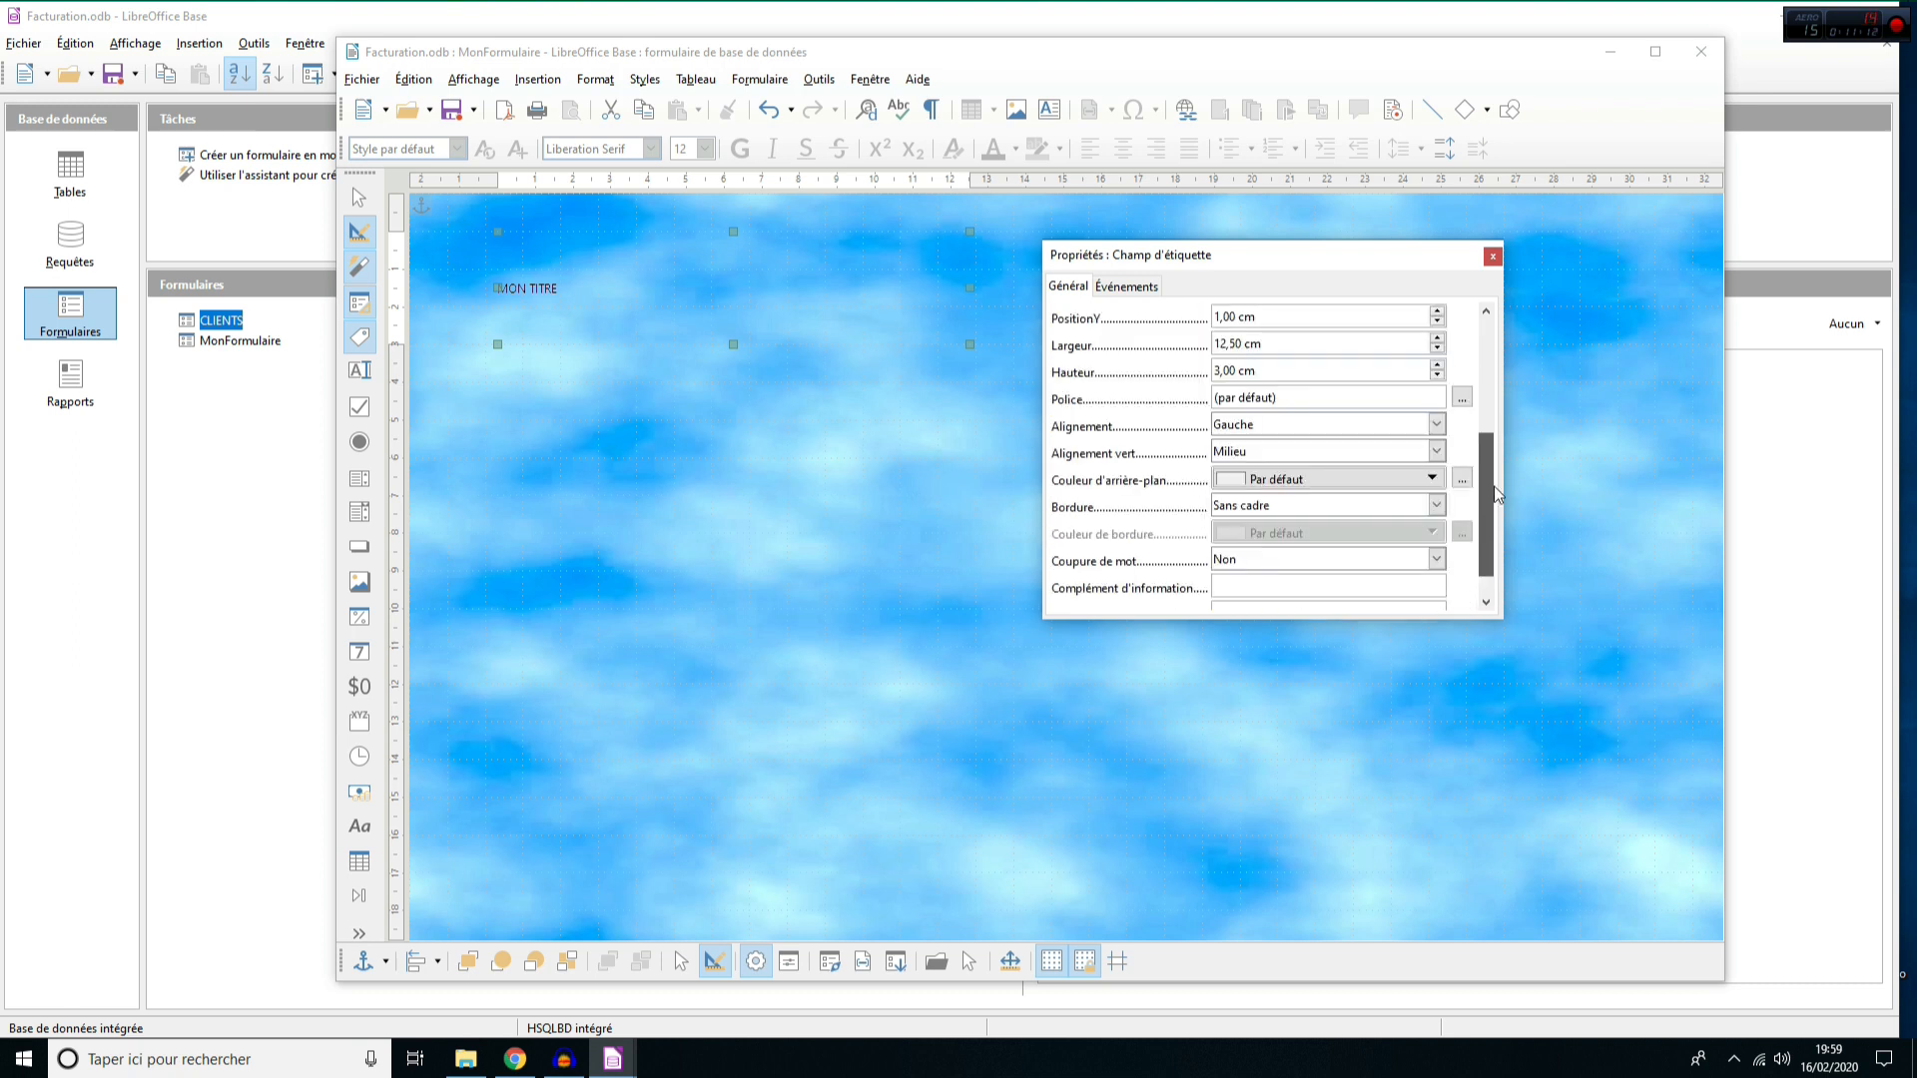
pyautogui.click(1324, 487)
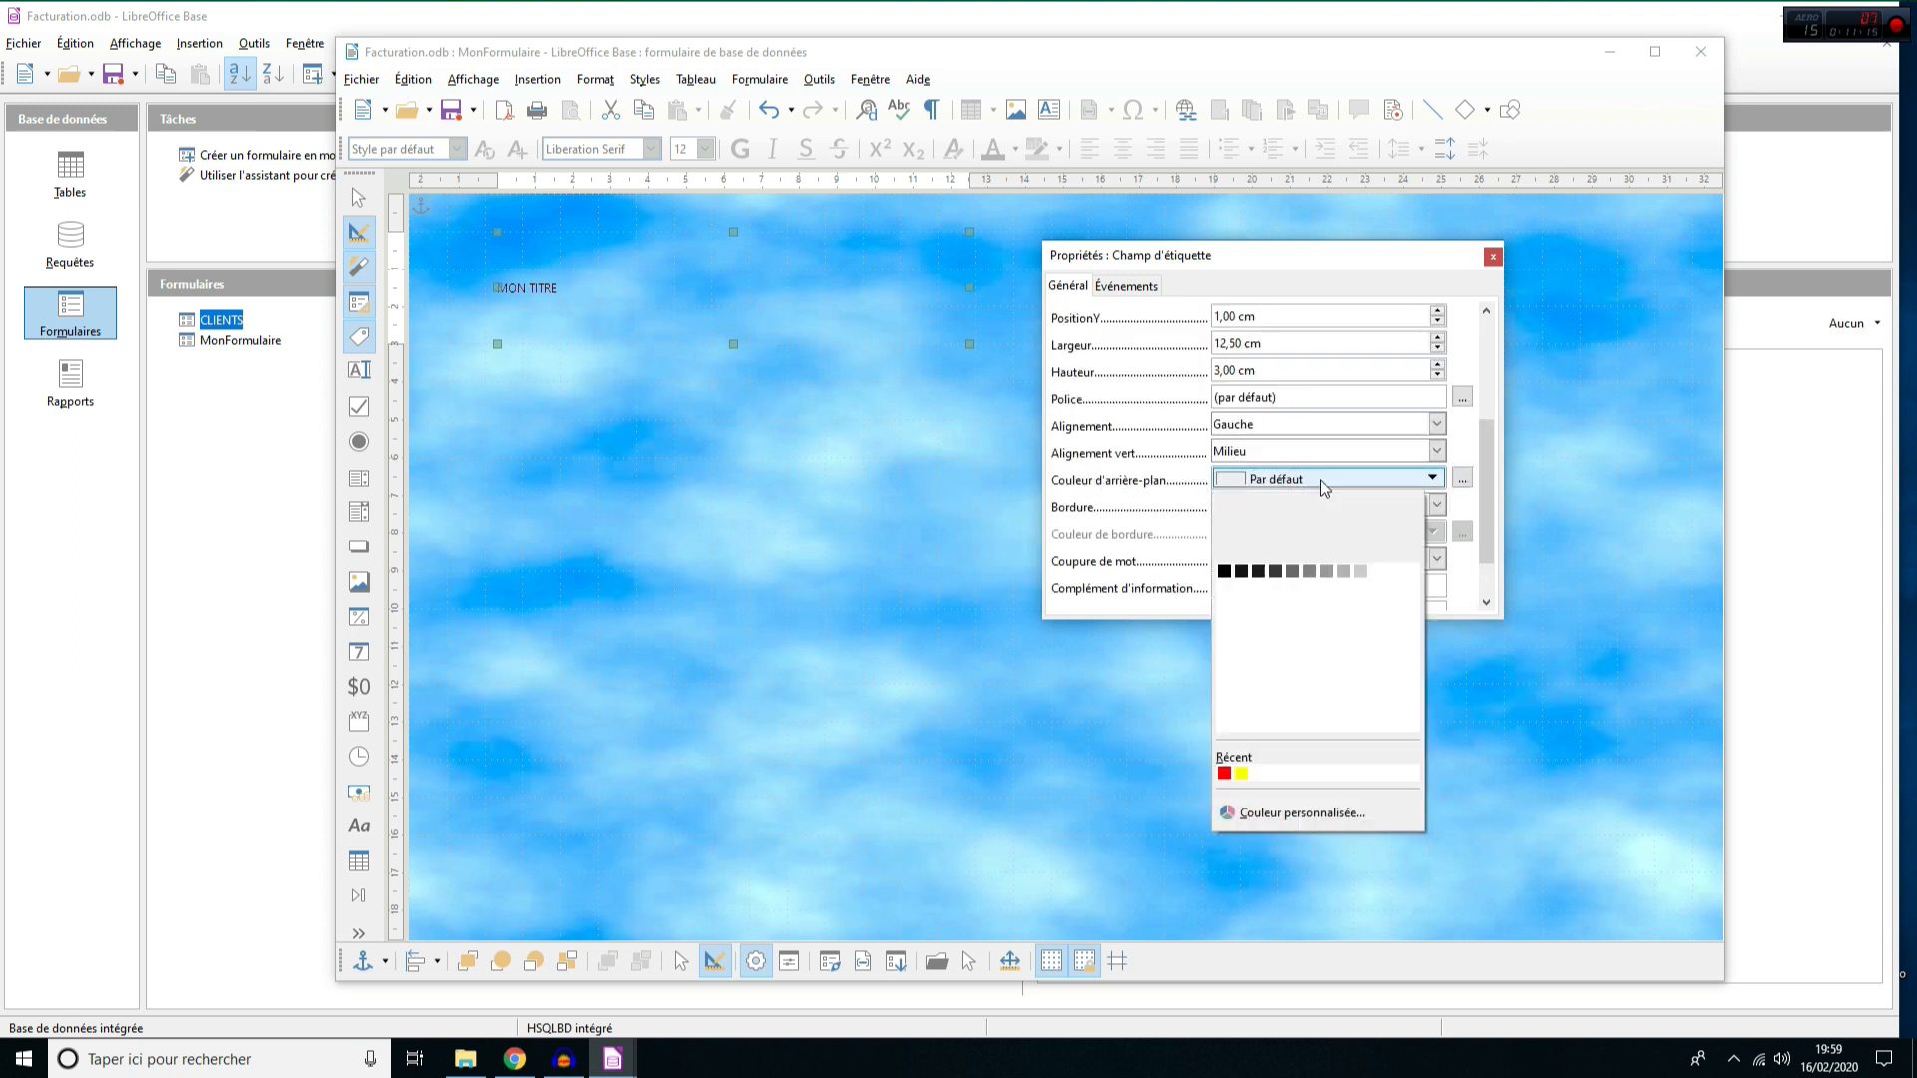
pyautogui.click(1251, 518)
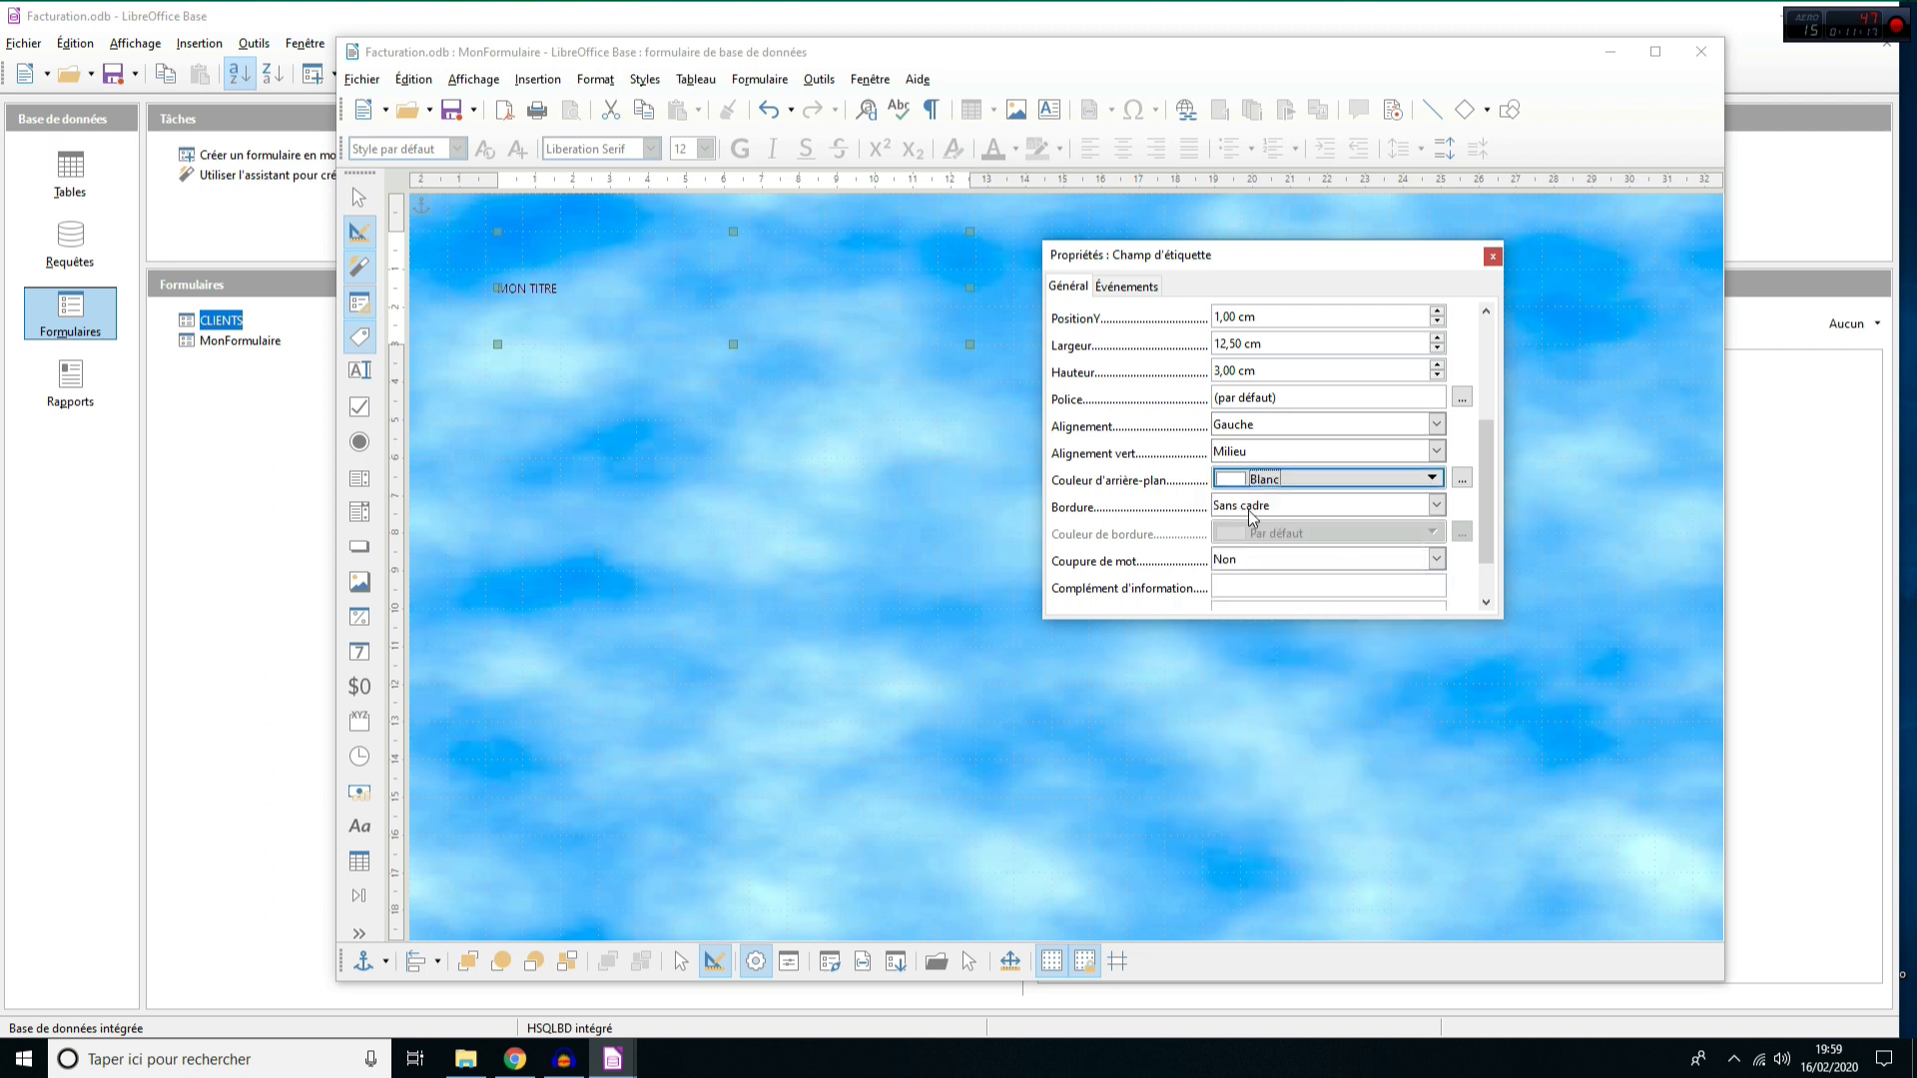
pyautogui.click(1434, 506)
pyautogui.click(1243, 561)
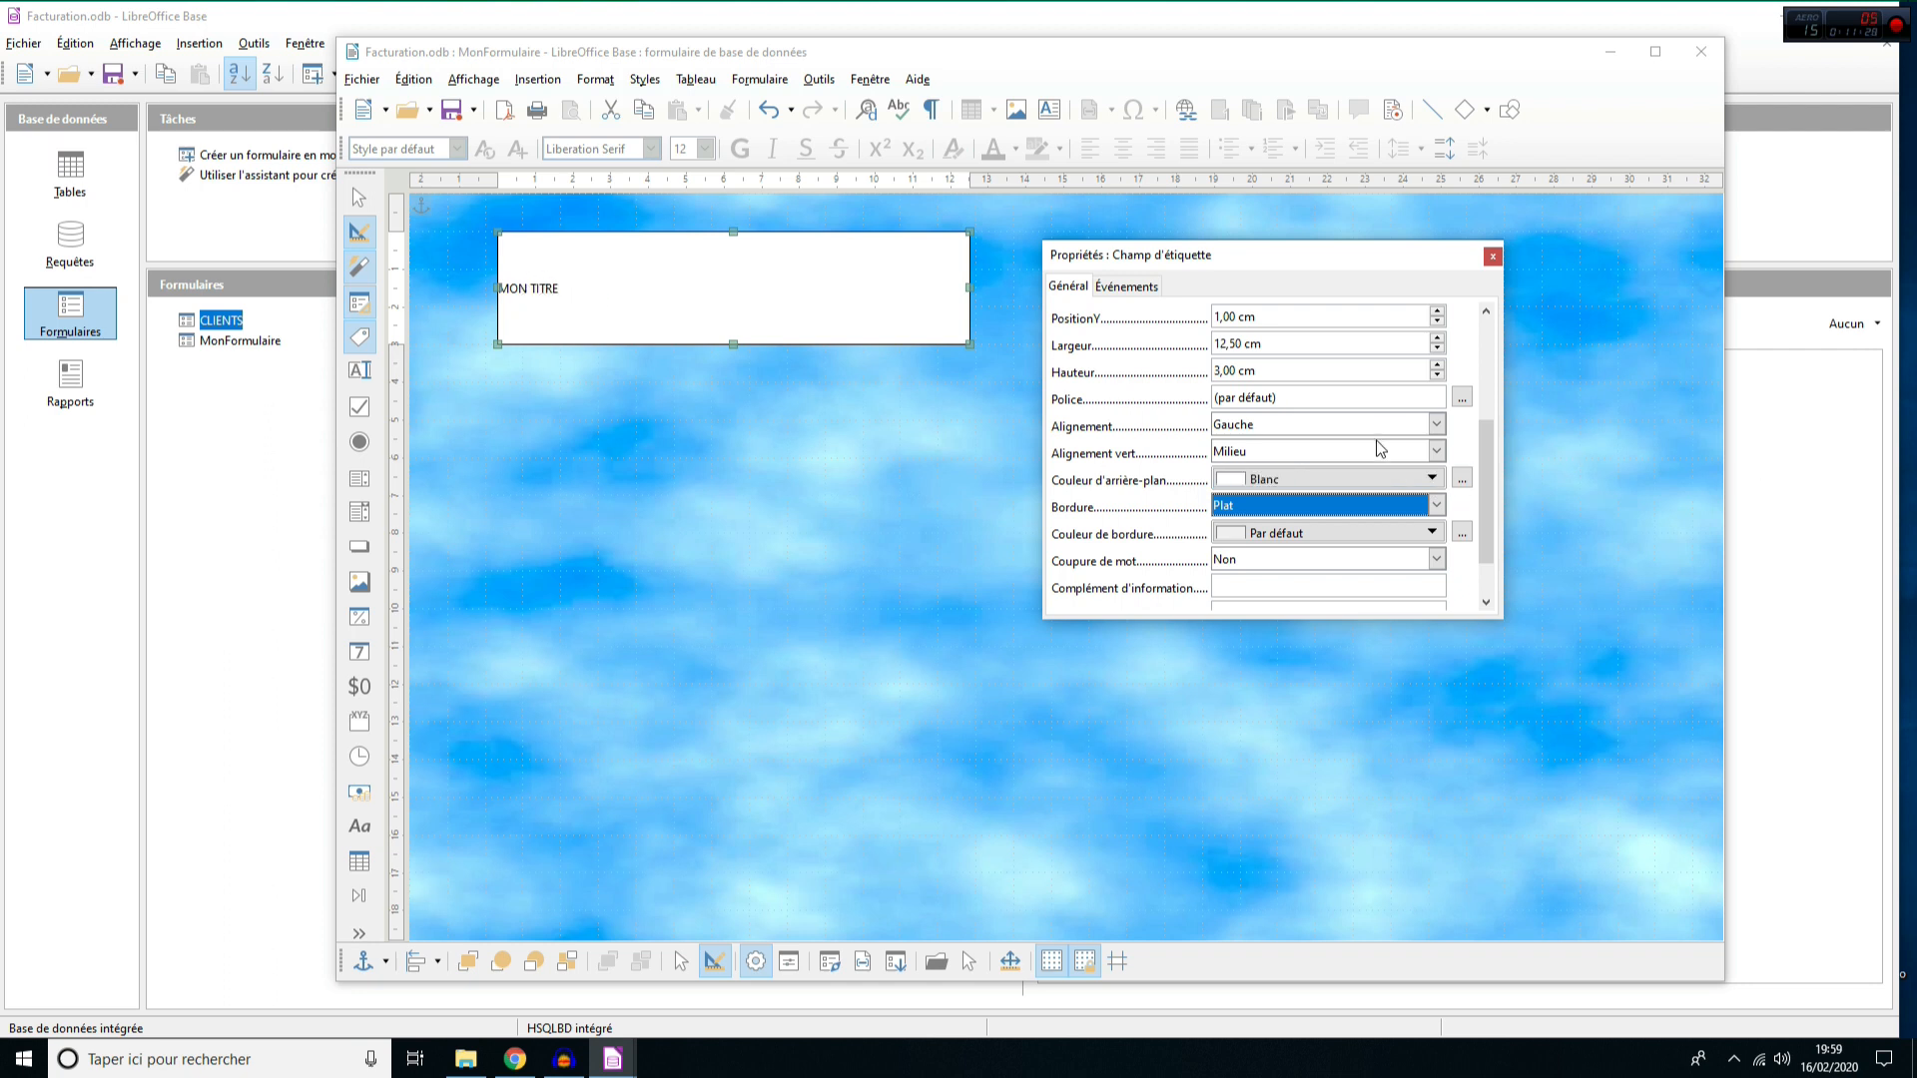
# - Set the title label's font to Segoe UI Gras, 24 pt, in the colour Rouge foncé 1
pyautogui.click(1462, 399)
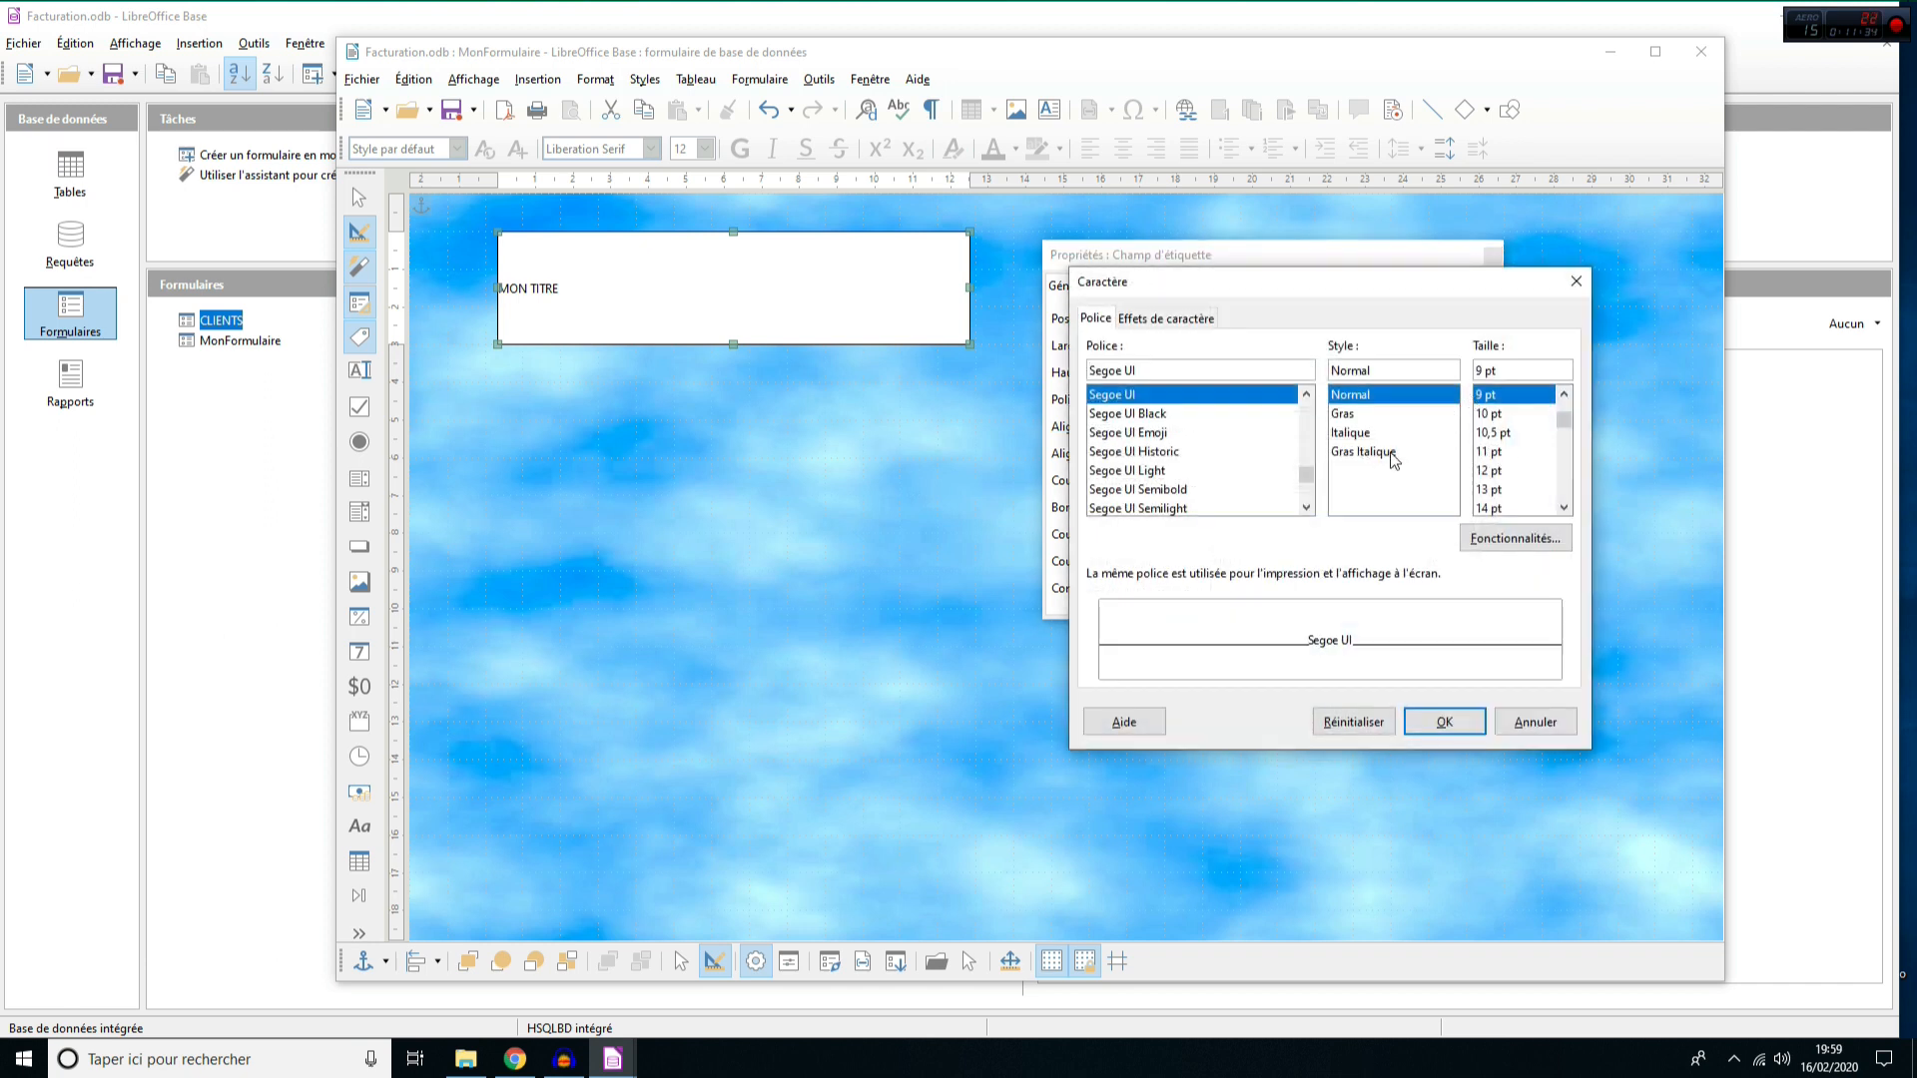
pyautogui.click(1343, 413)
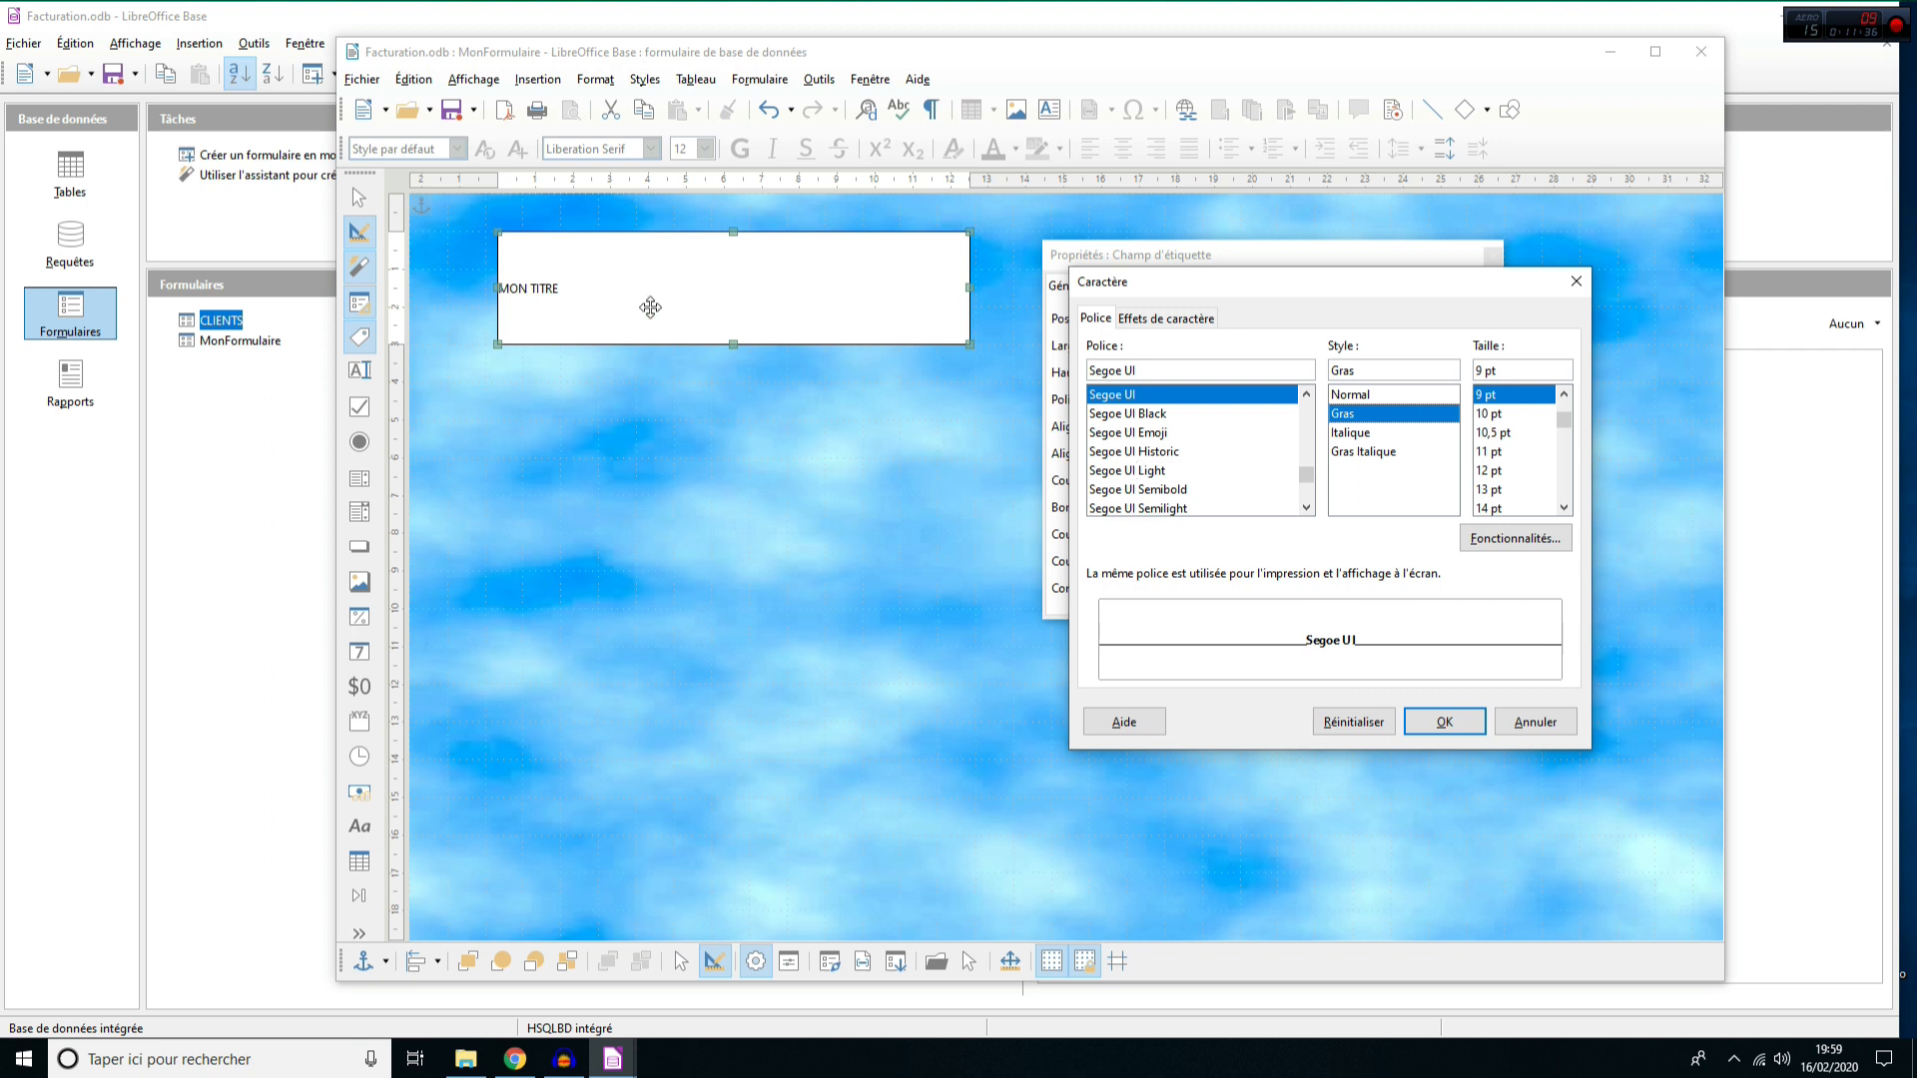
pyautogui.click(1564, 509)
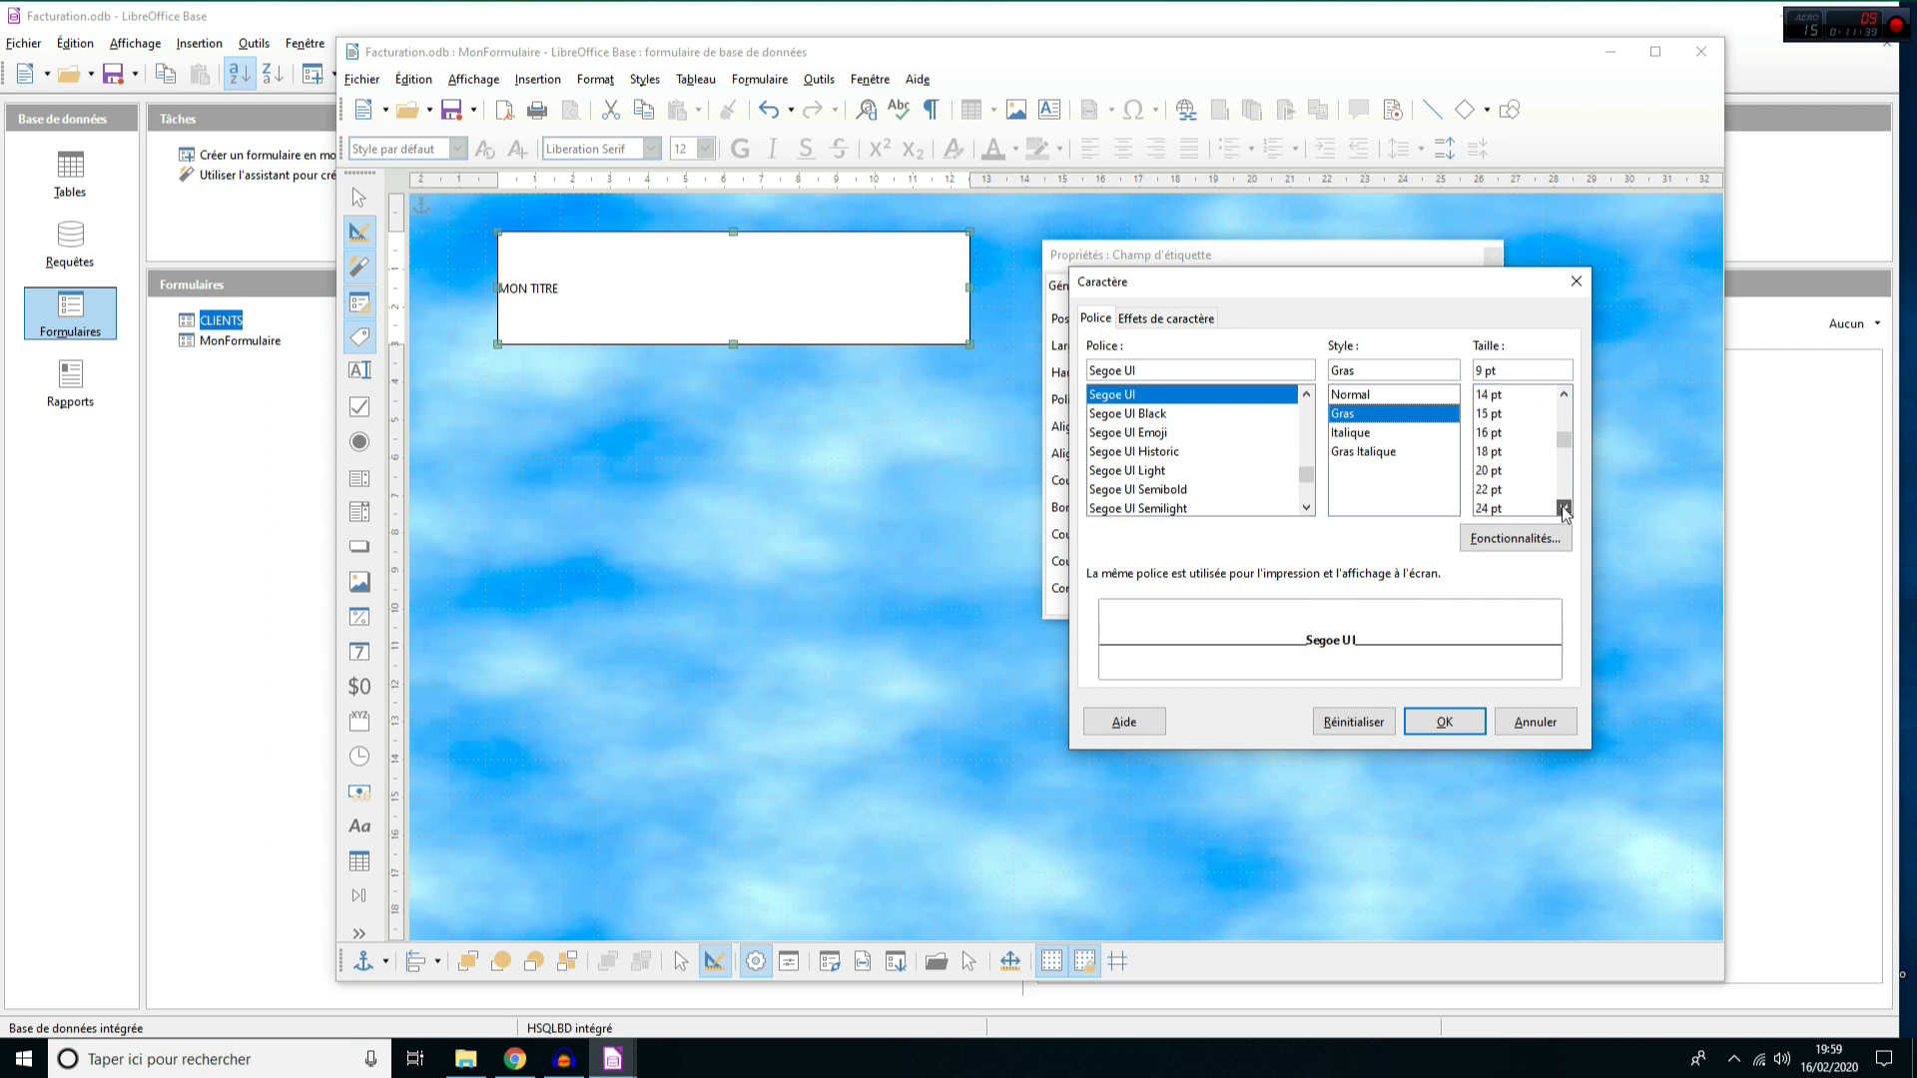
pyautogui.click(1488, 509)
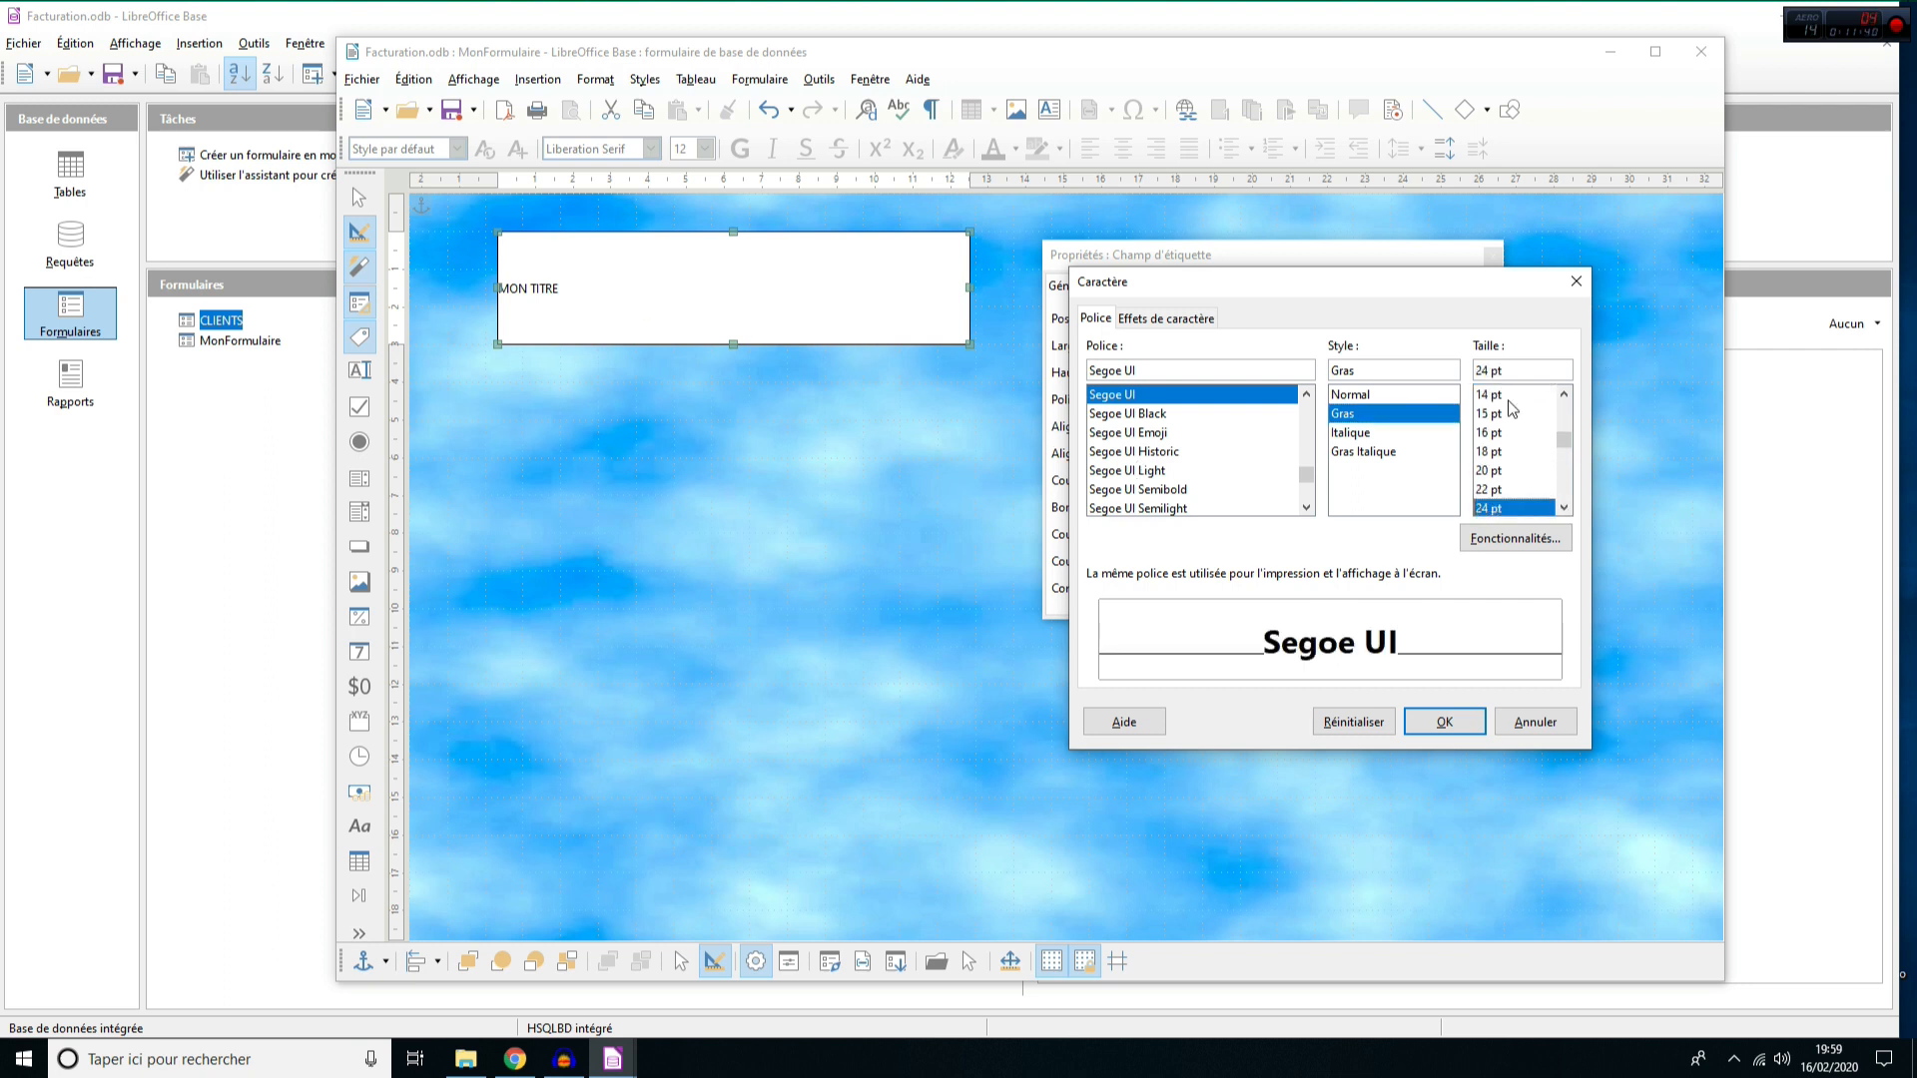
pyautogui.click(1166, 319)
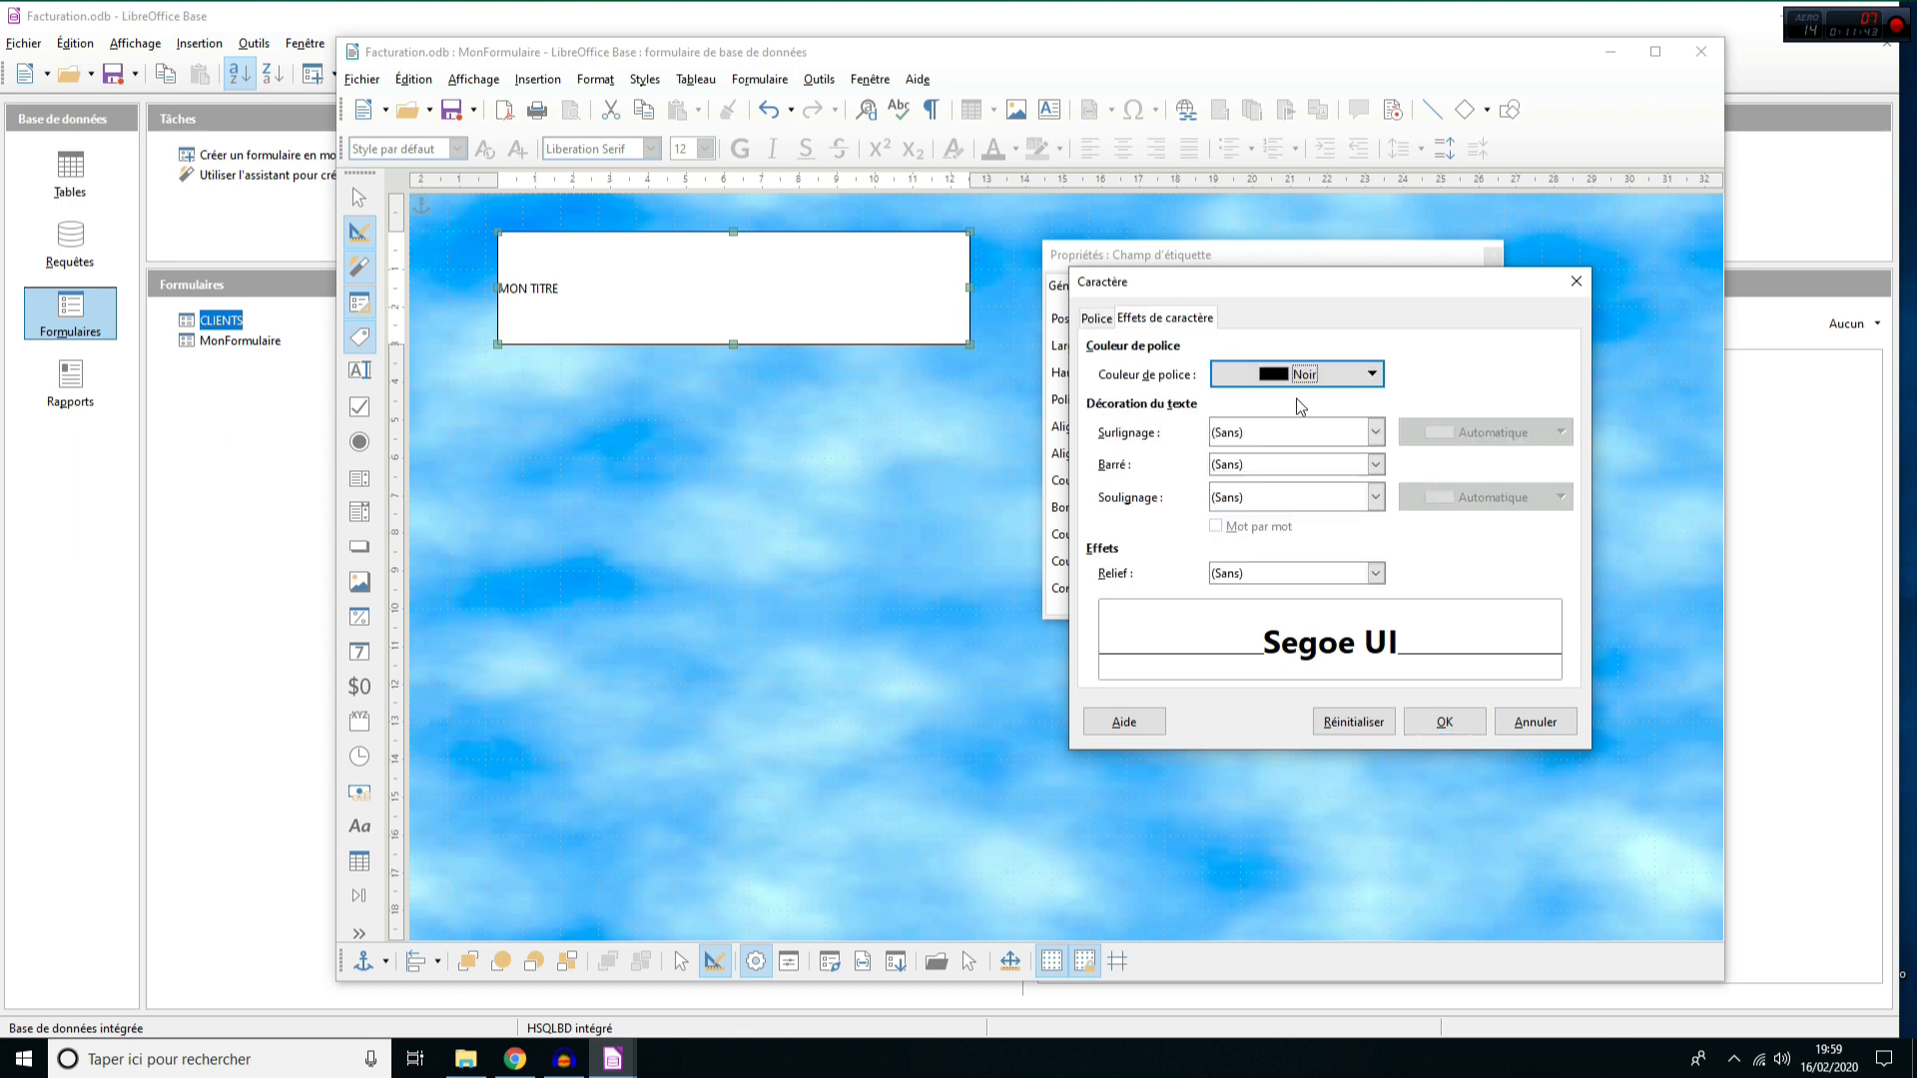
pyautogui.click(1348, 375)
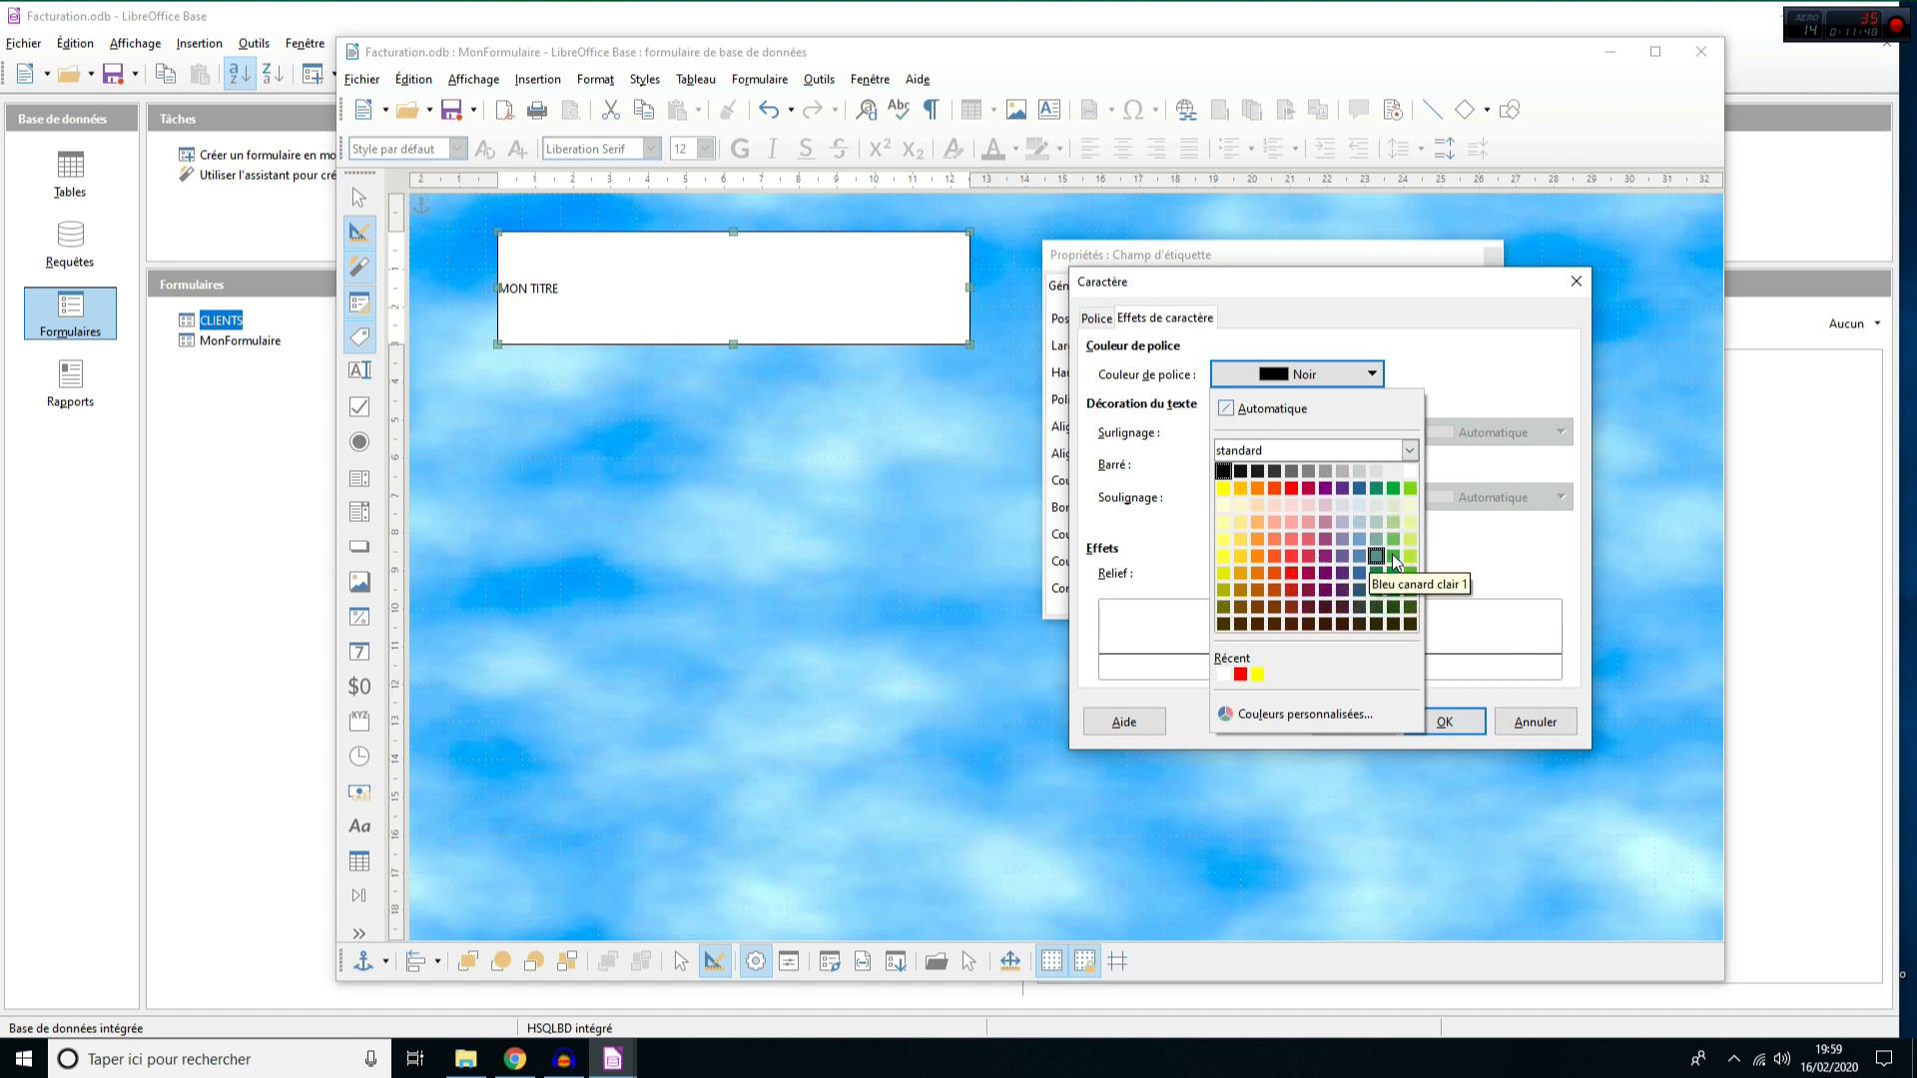
pyautogui.click(1291, 573)
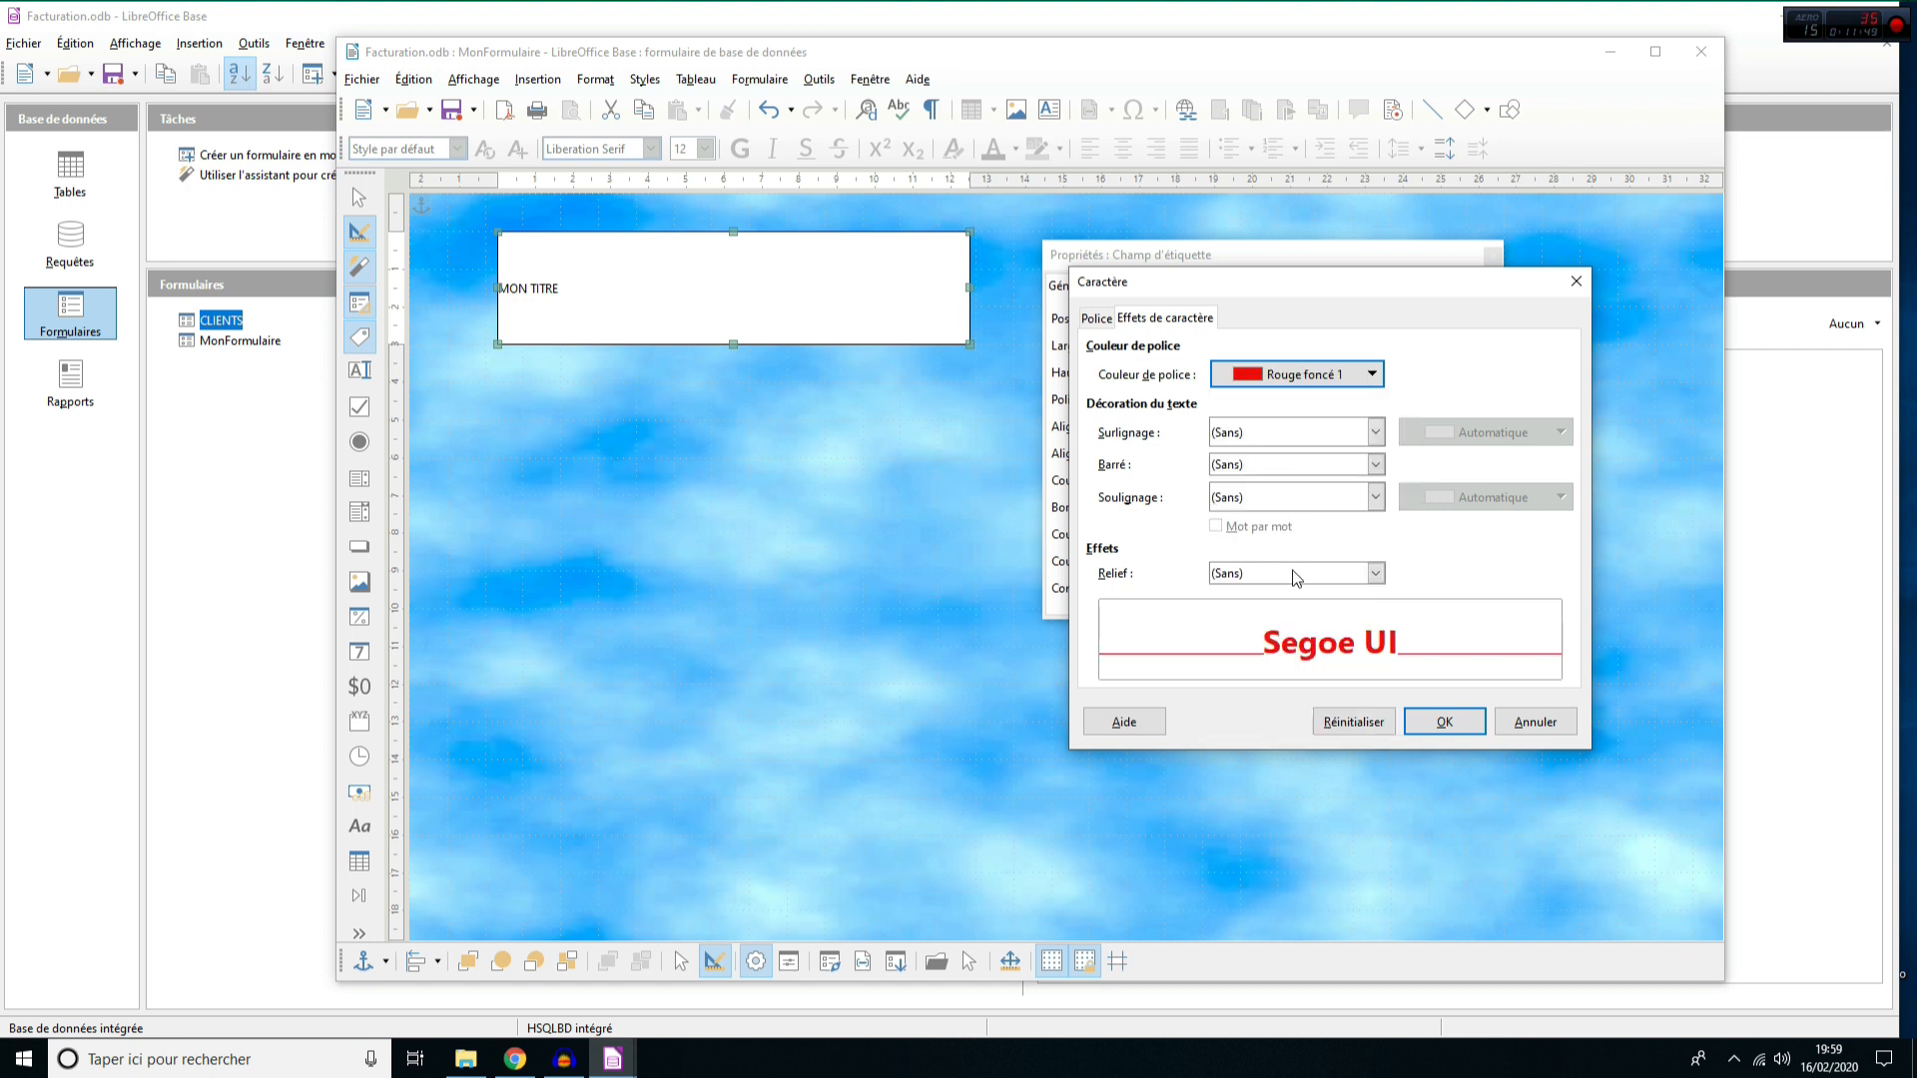
pyautogui.click(1481, 732)
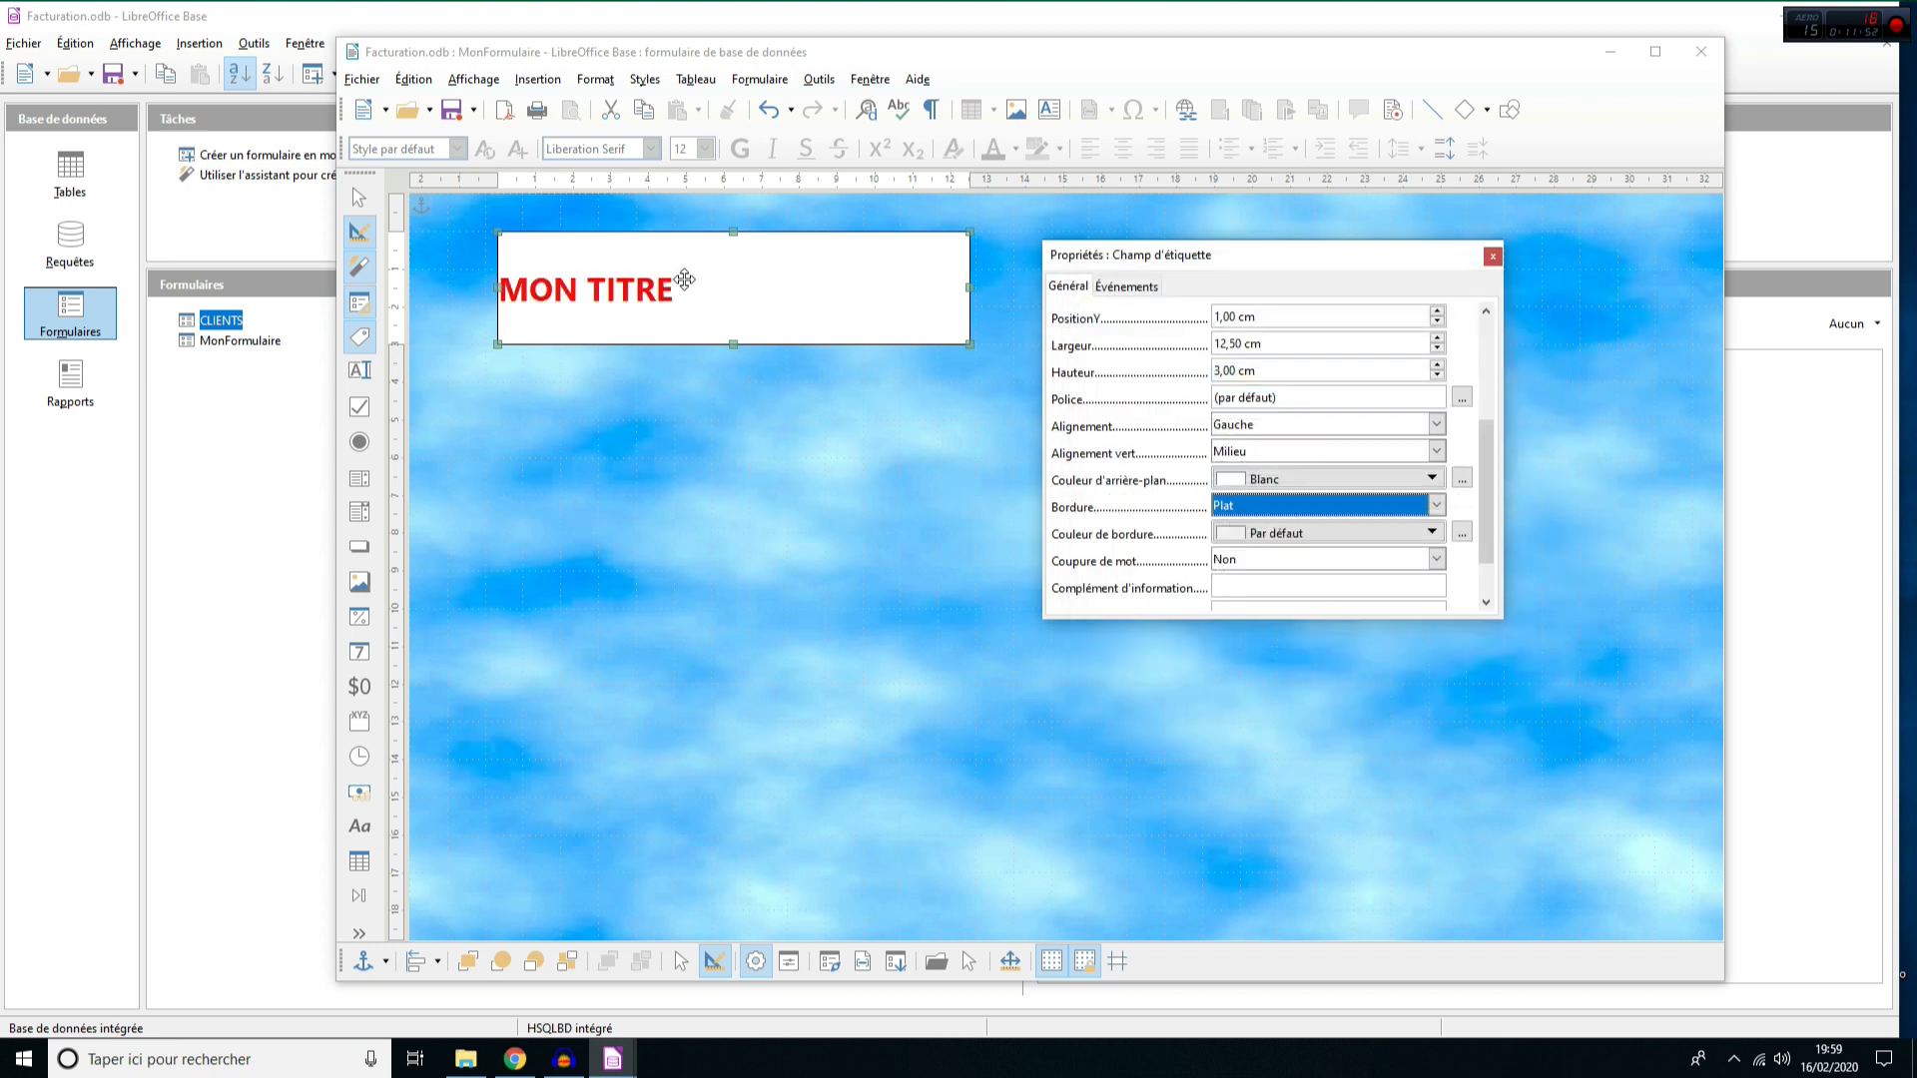
# - Try the title label's Activé and Visible properties at Non, set both back to Oui, and close its properties
pyautogui.moveTo(1485, 465); pyautogui.dragTo(1470, 341)
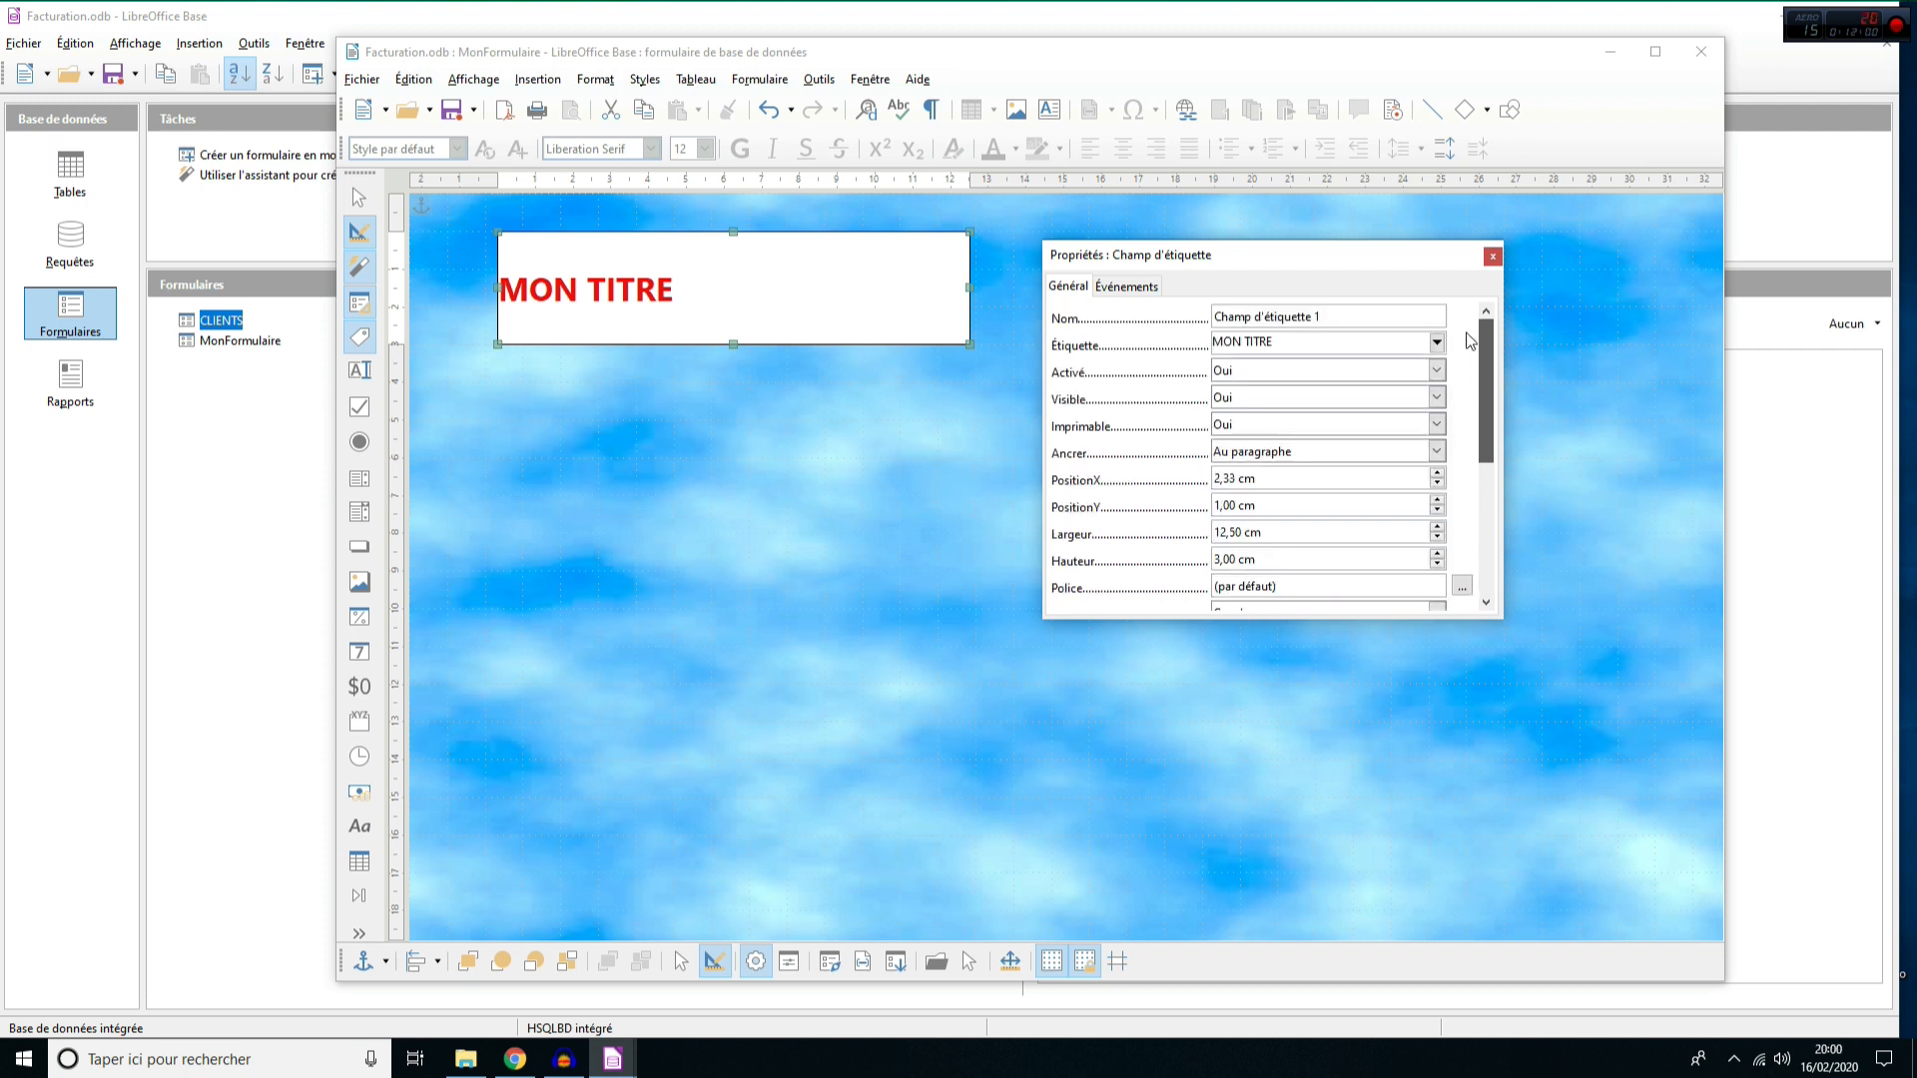
pyautogui.click(1312, 372)
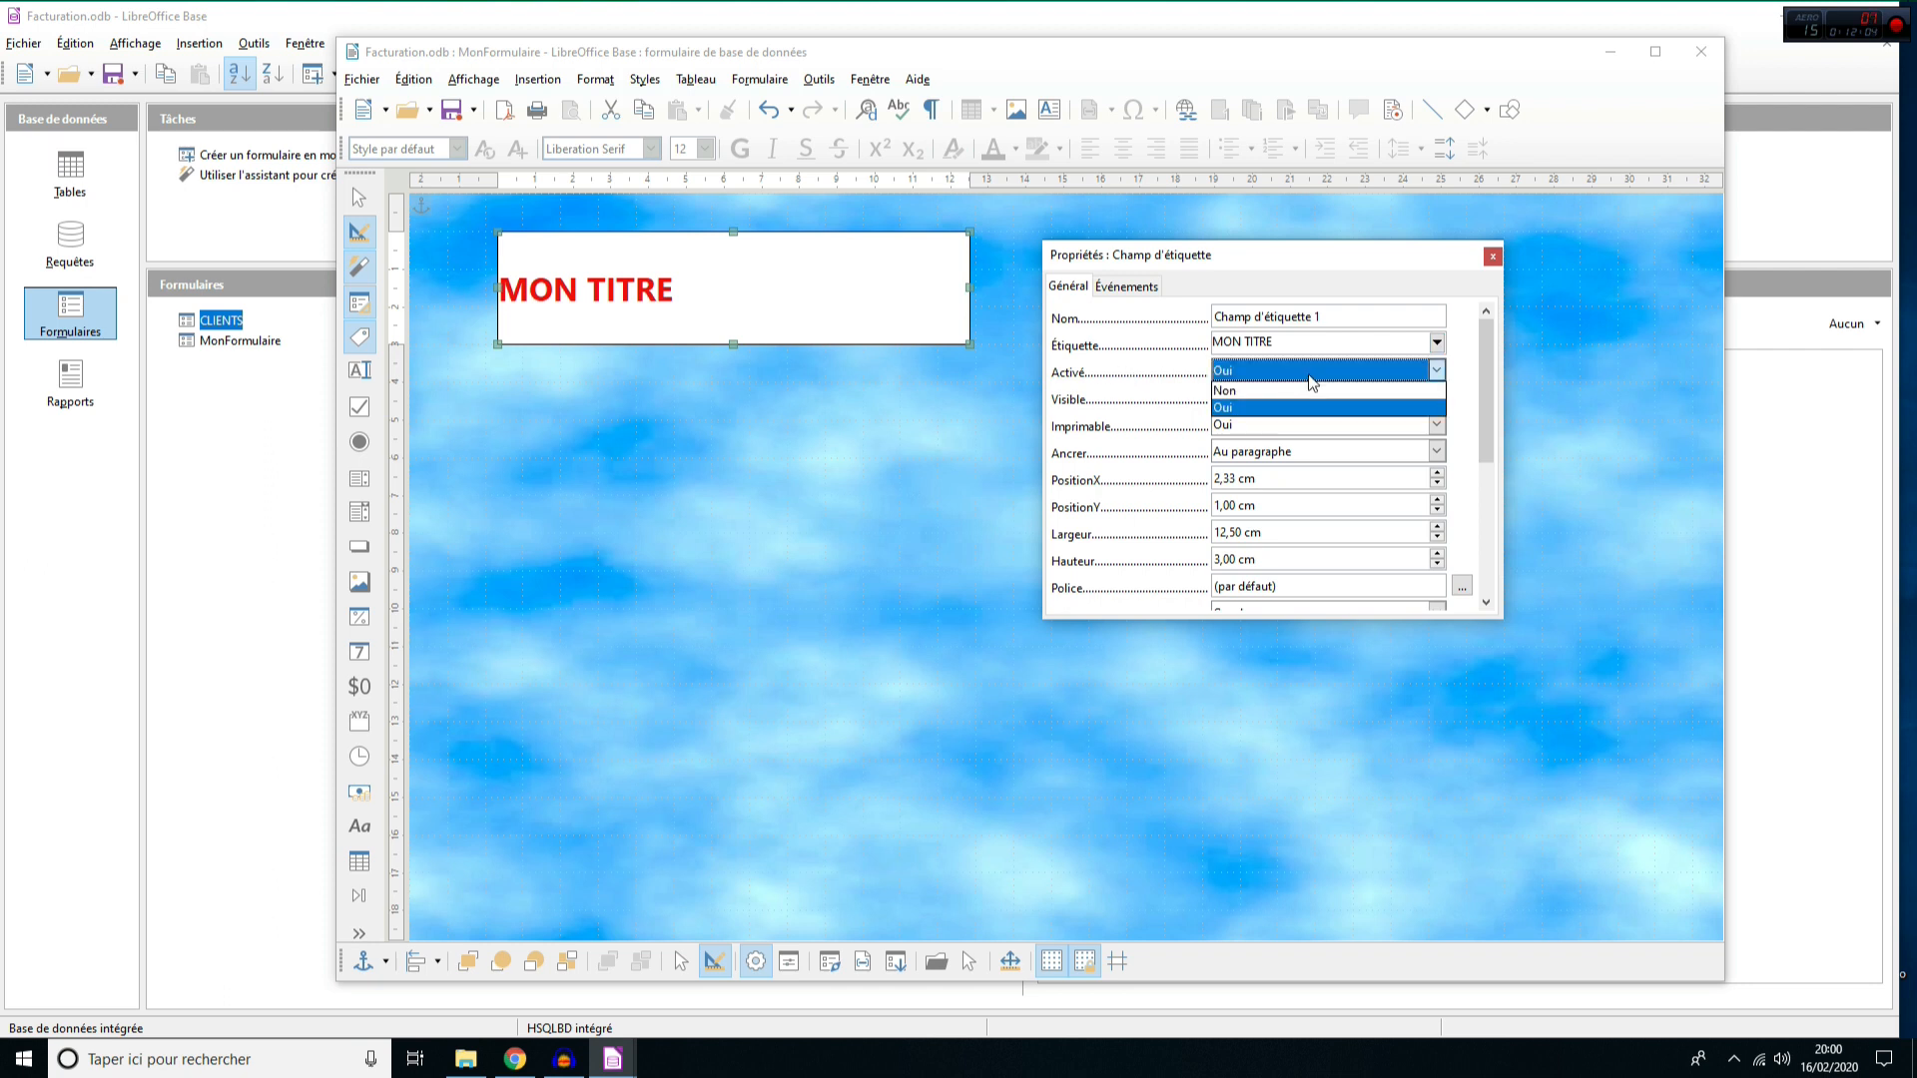
pyautogui.click(1251, 392)
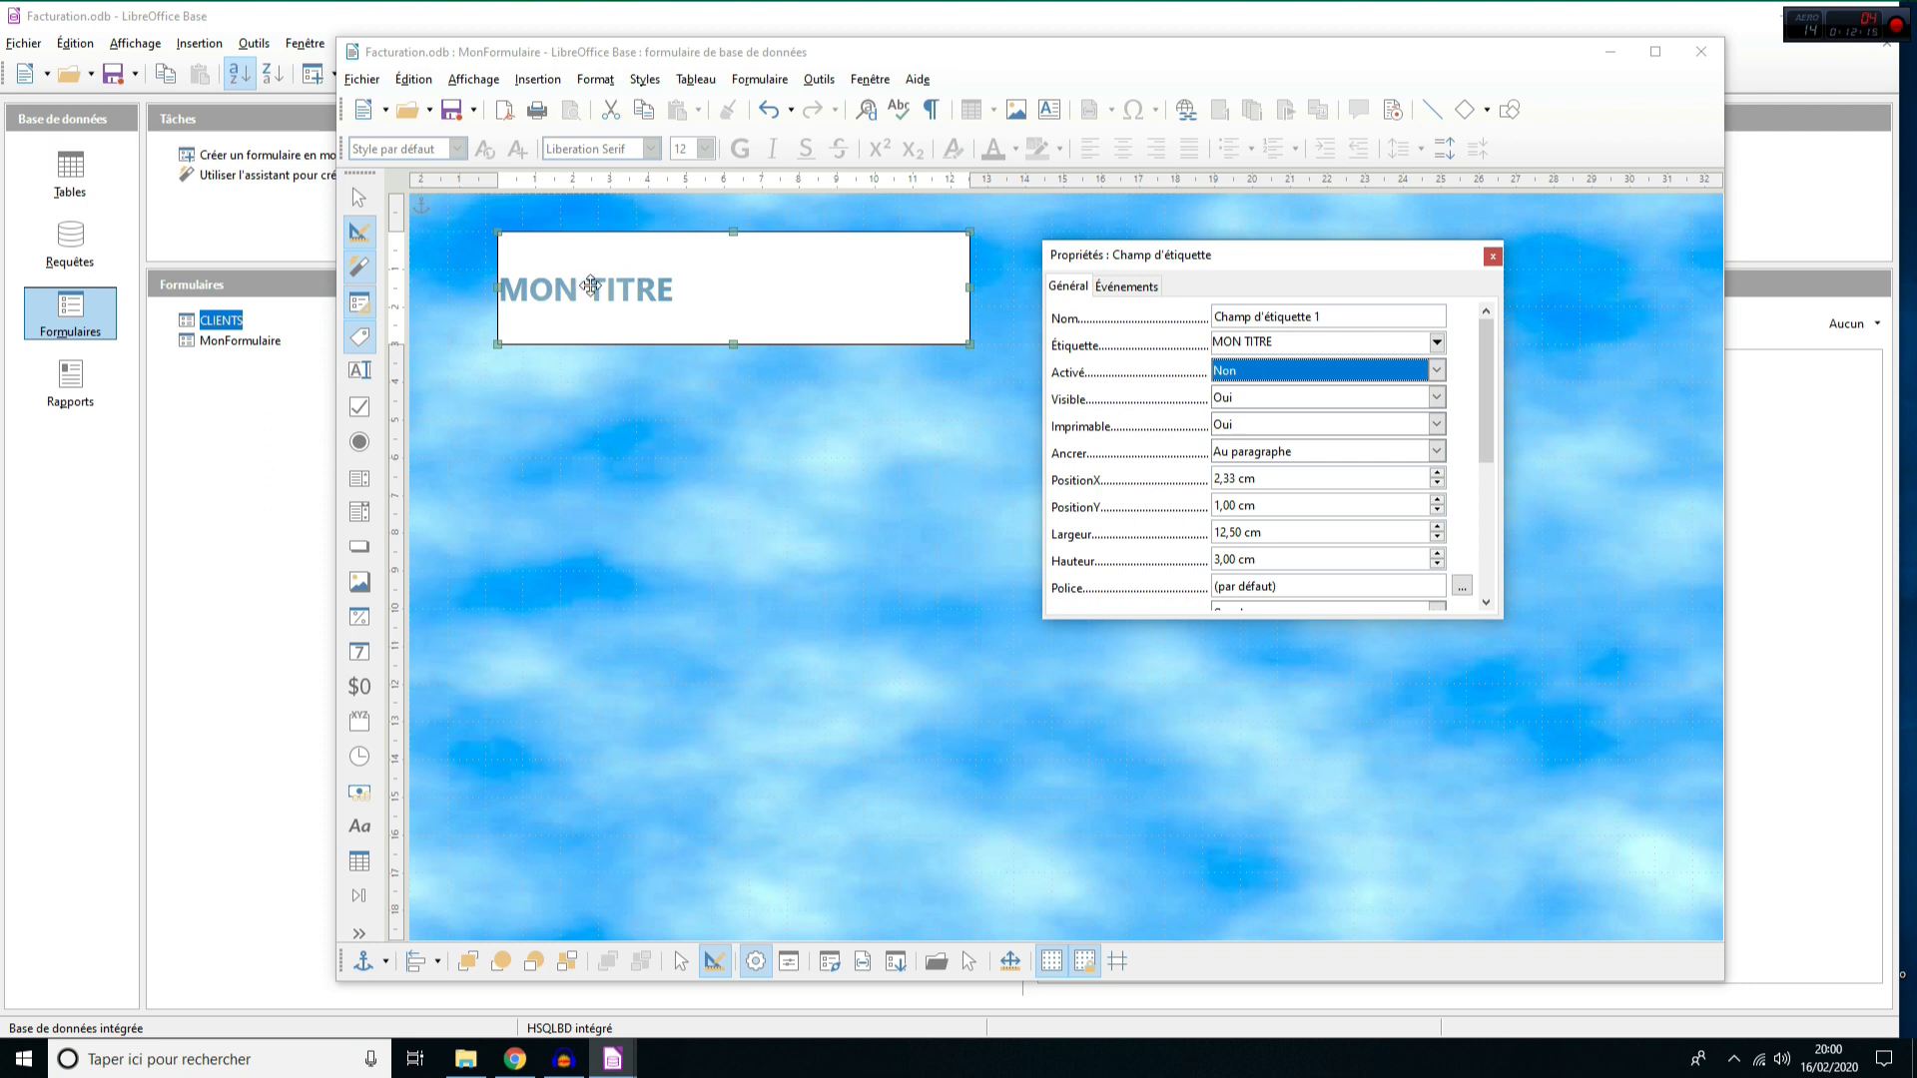
pyautogui.click(1250, 372)
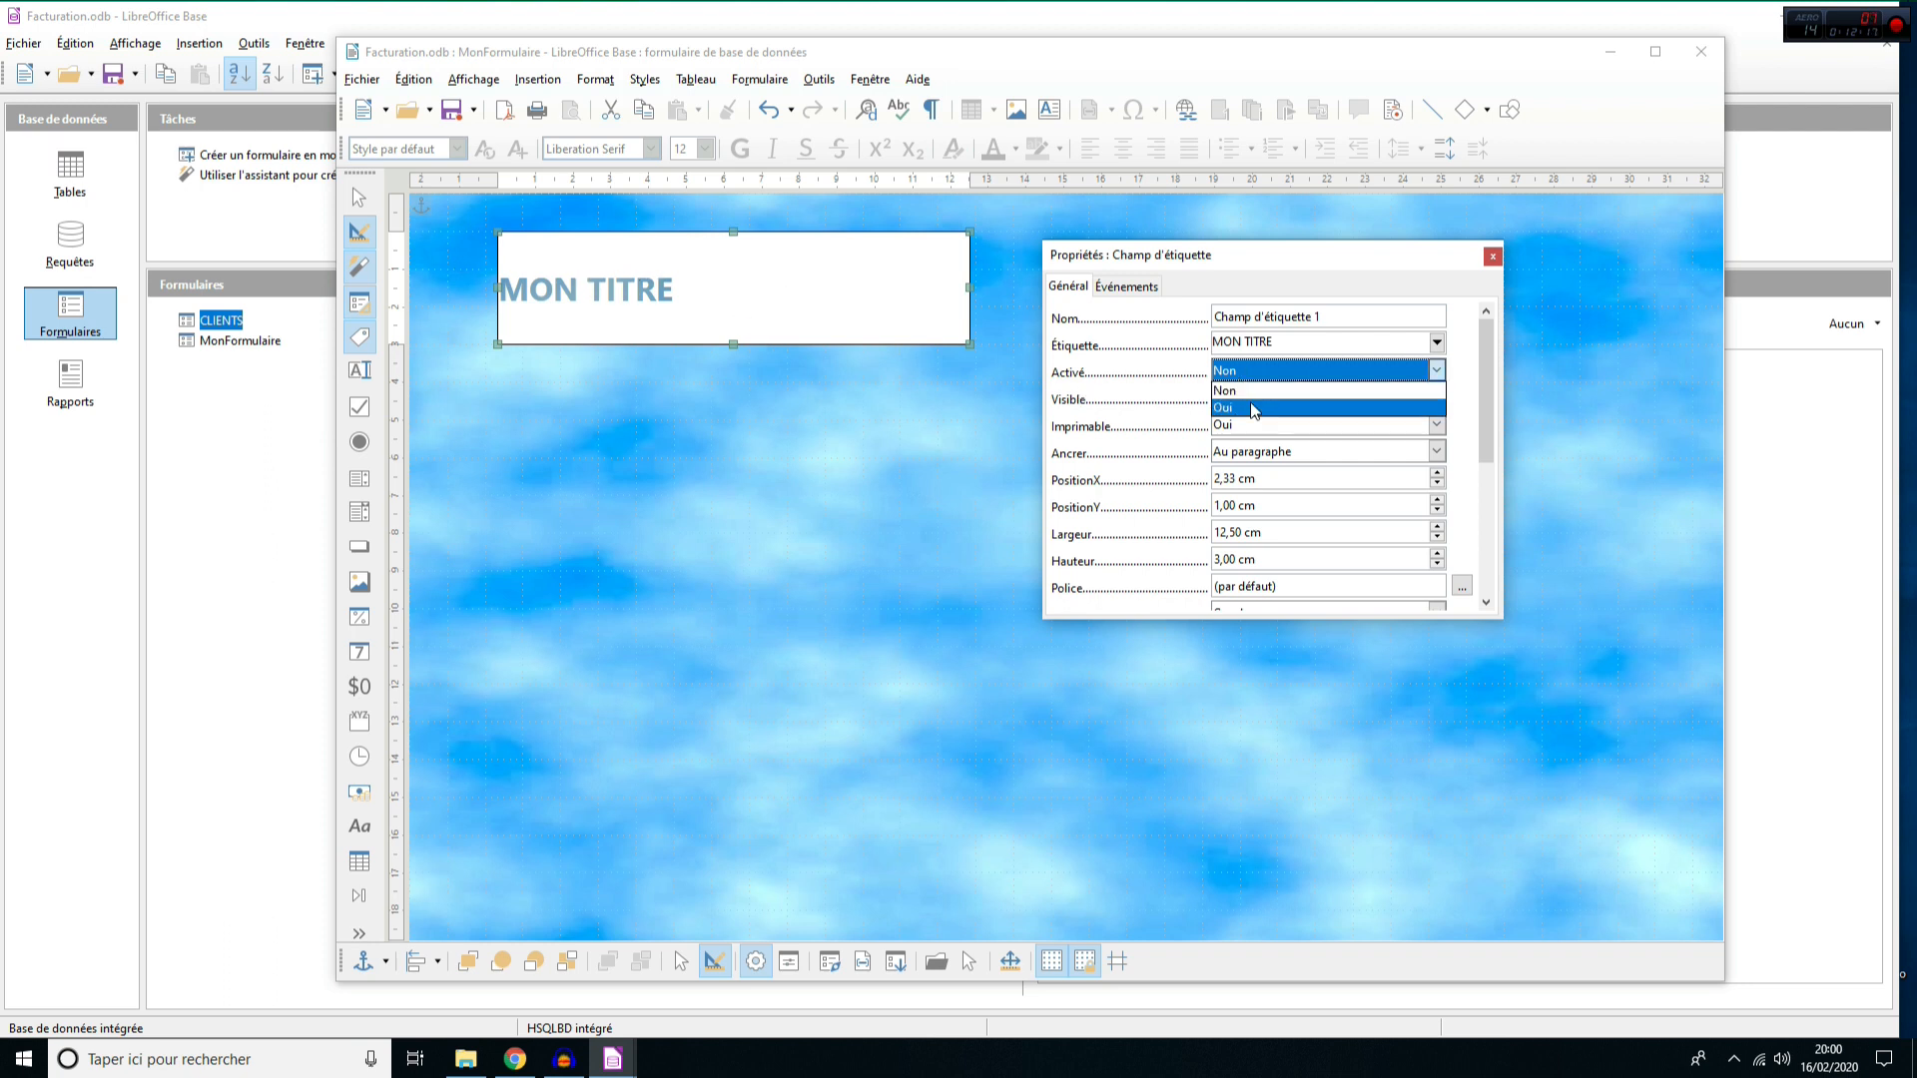
pyautogui.click(1274, 395)
pyautogui.click(1276, 395)
pyautogui.click(1260, 418)
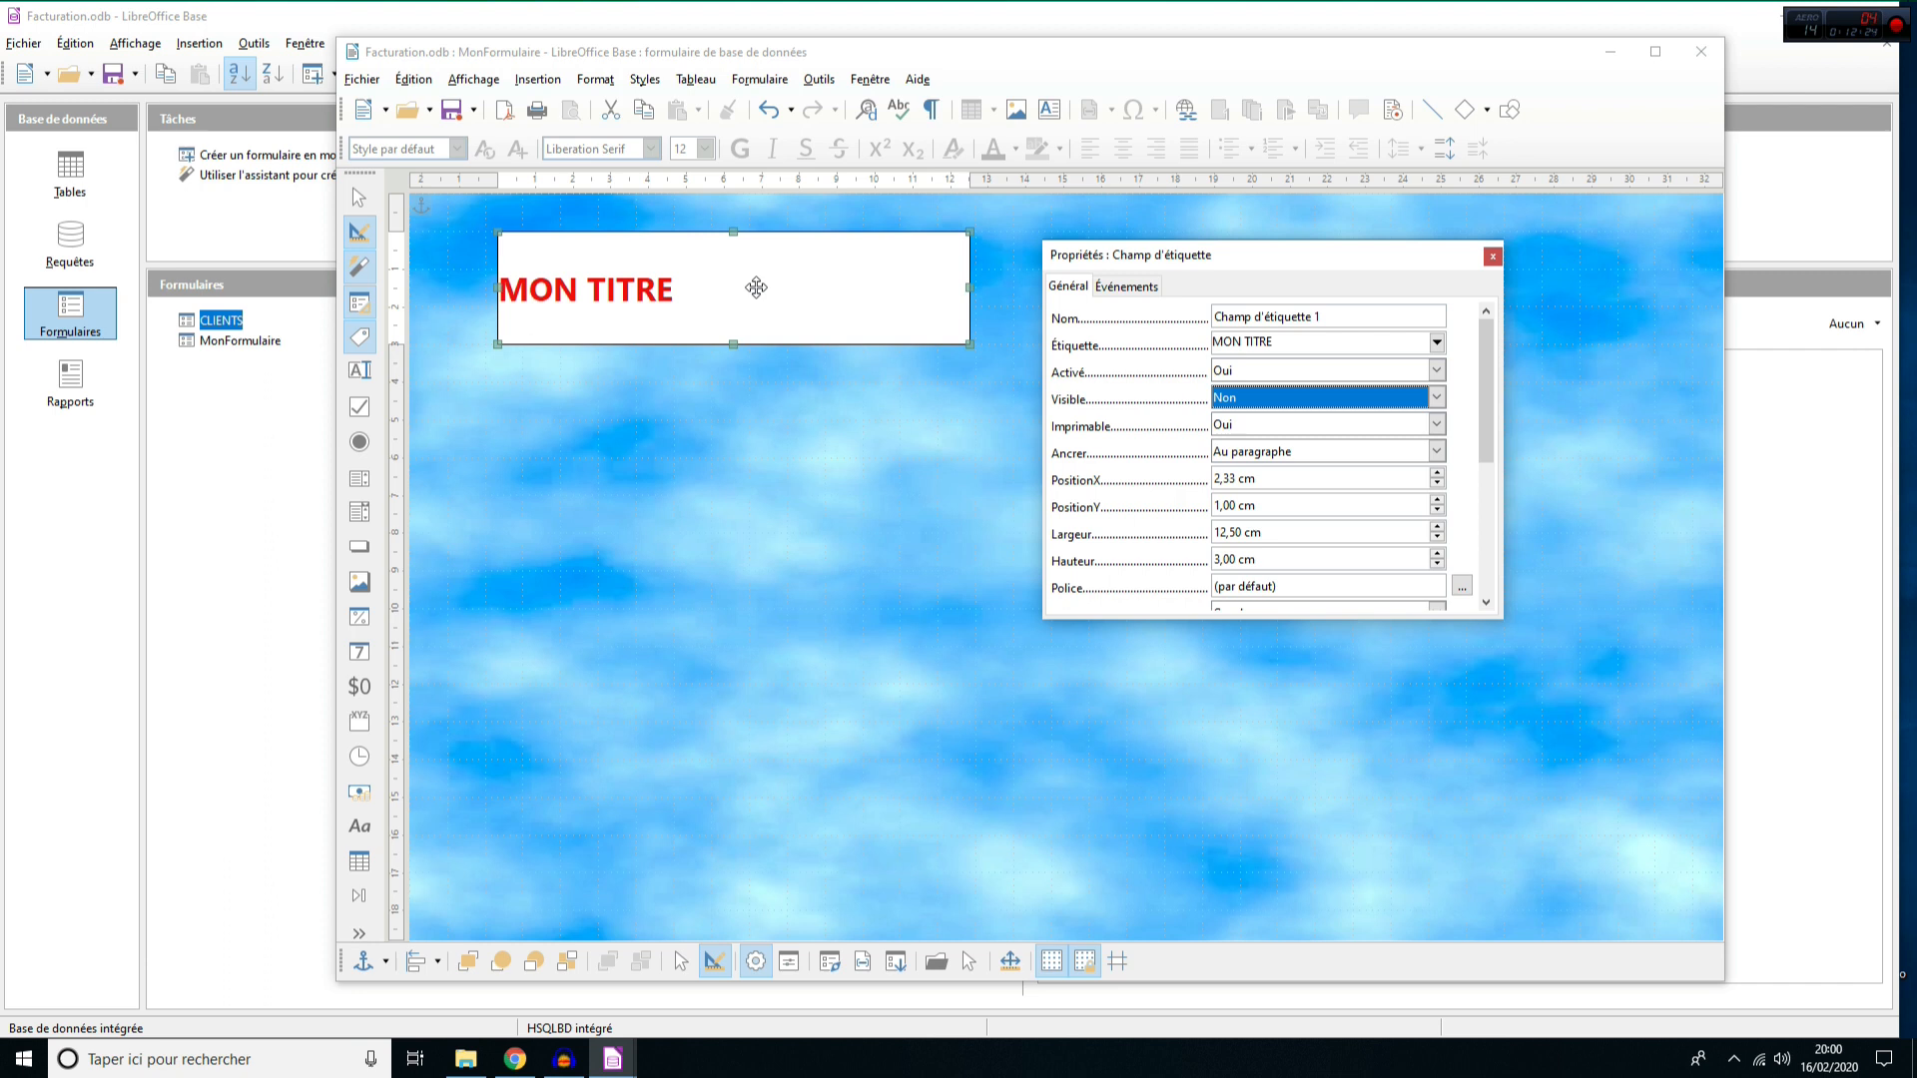
pyautogui.click(1268, 397)
pyautogui.click(1260, 435)
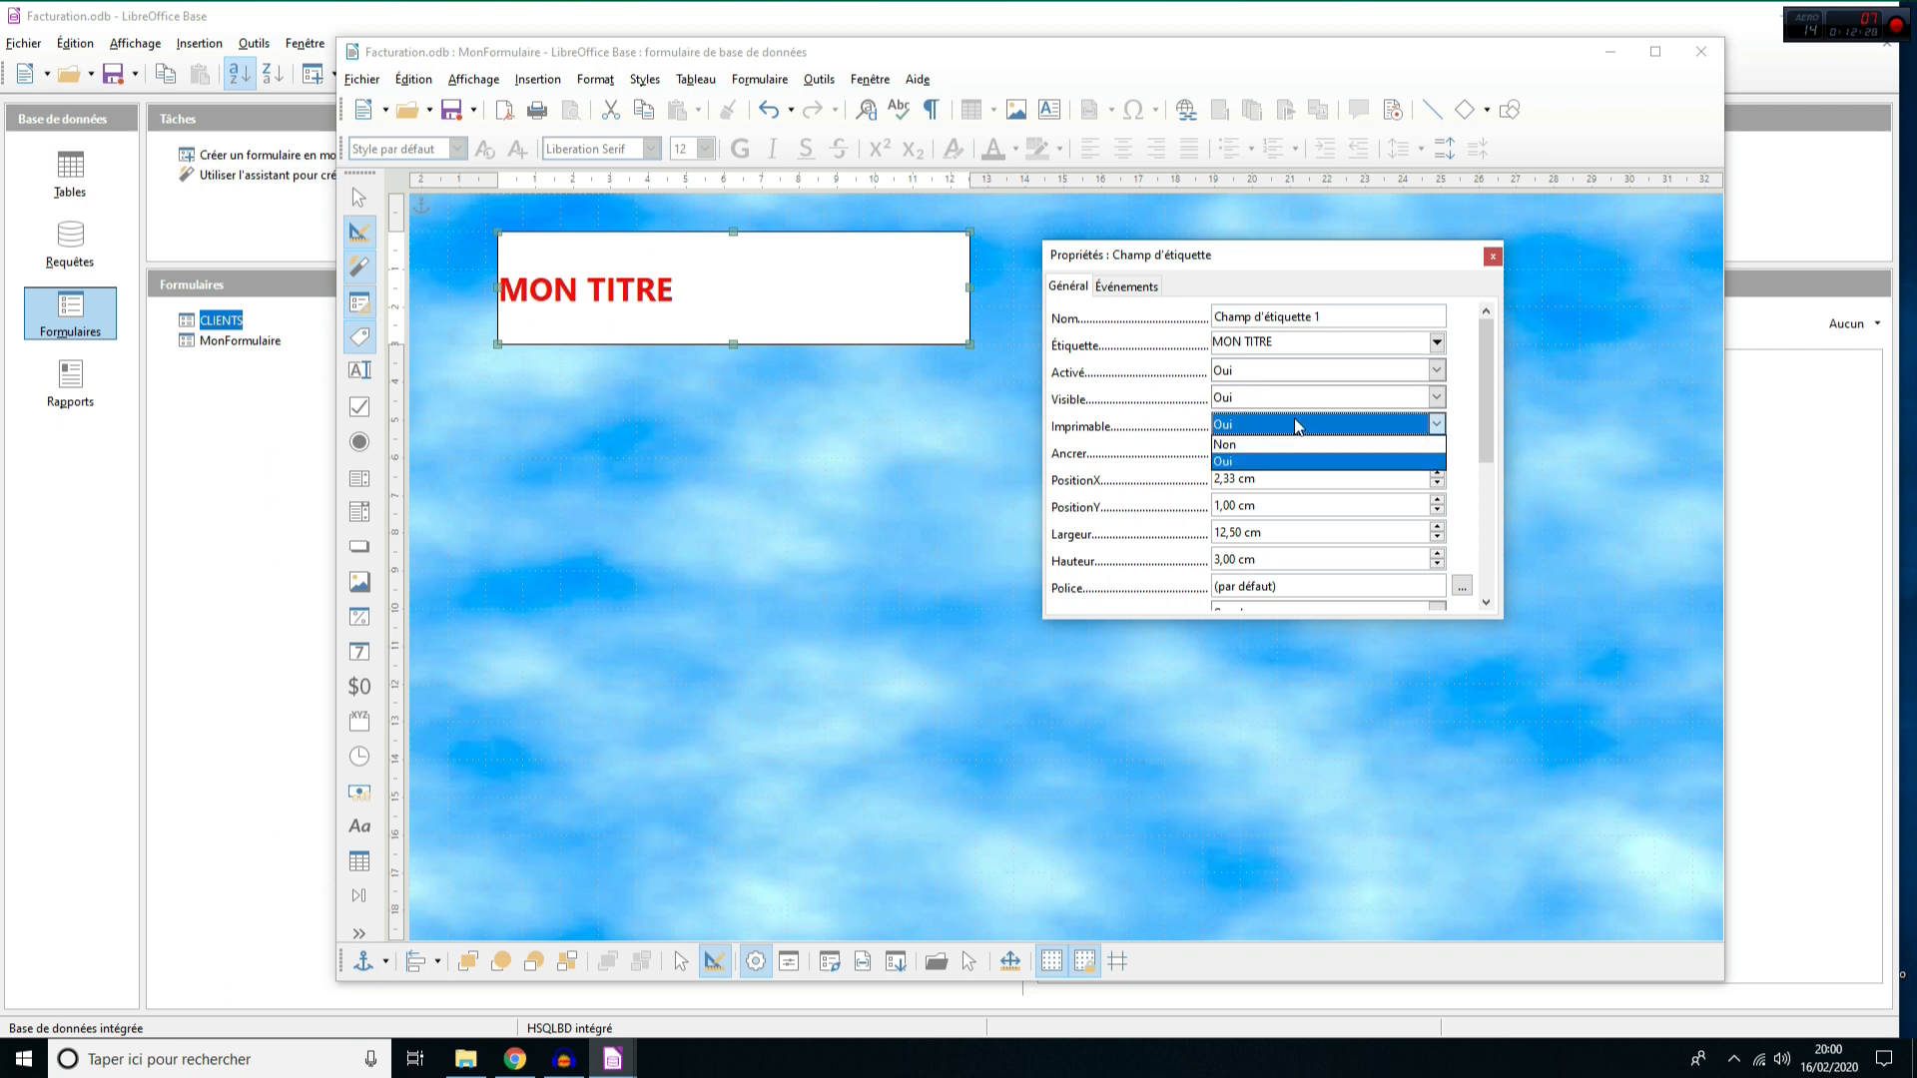
pyautogui.click(1298, 426)
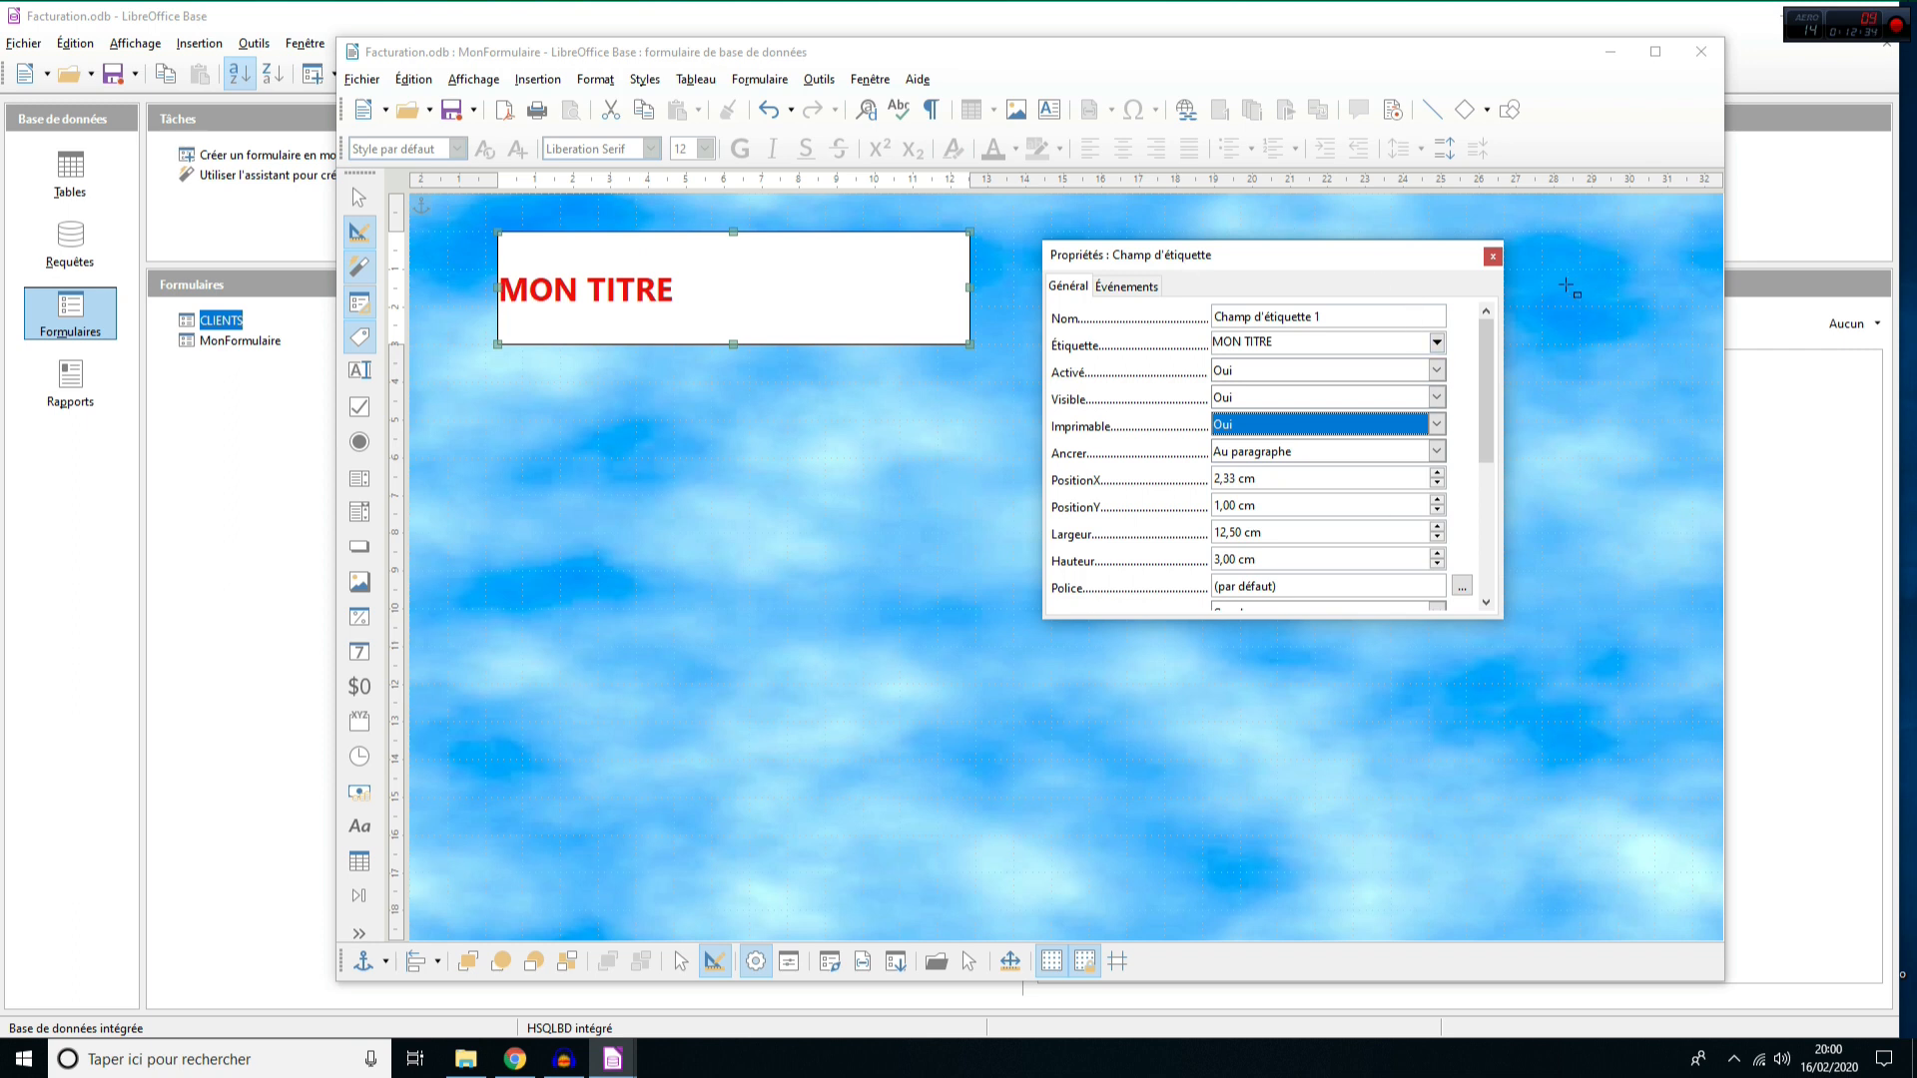
pyautogui.click(1493, 260)
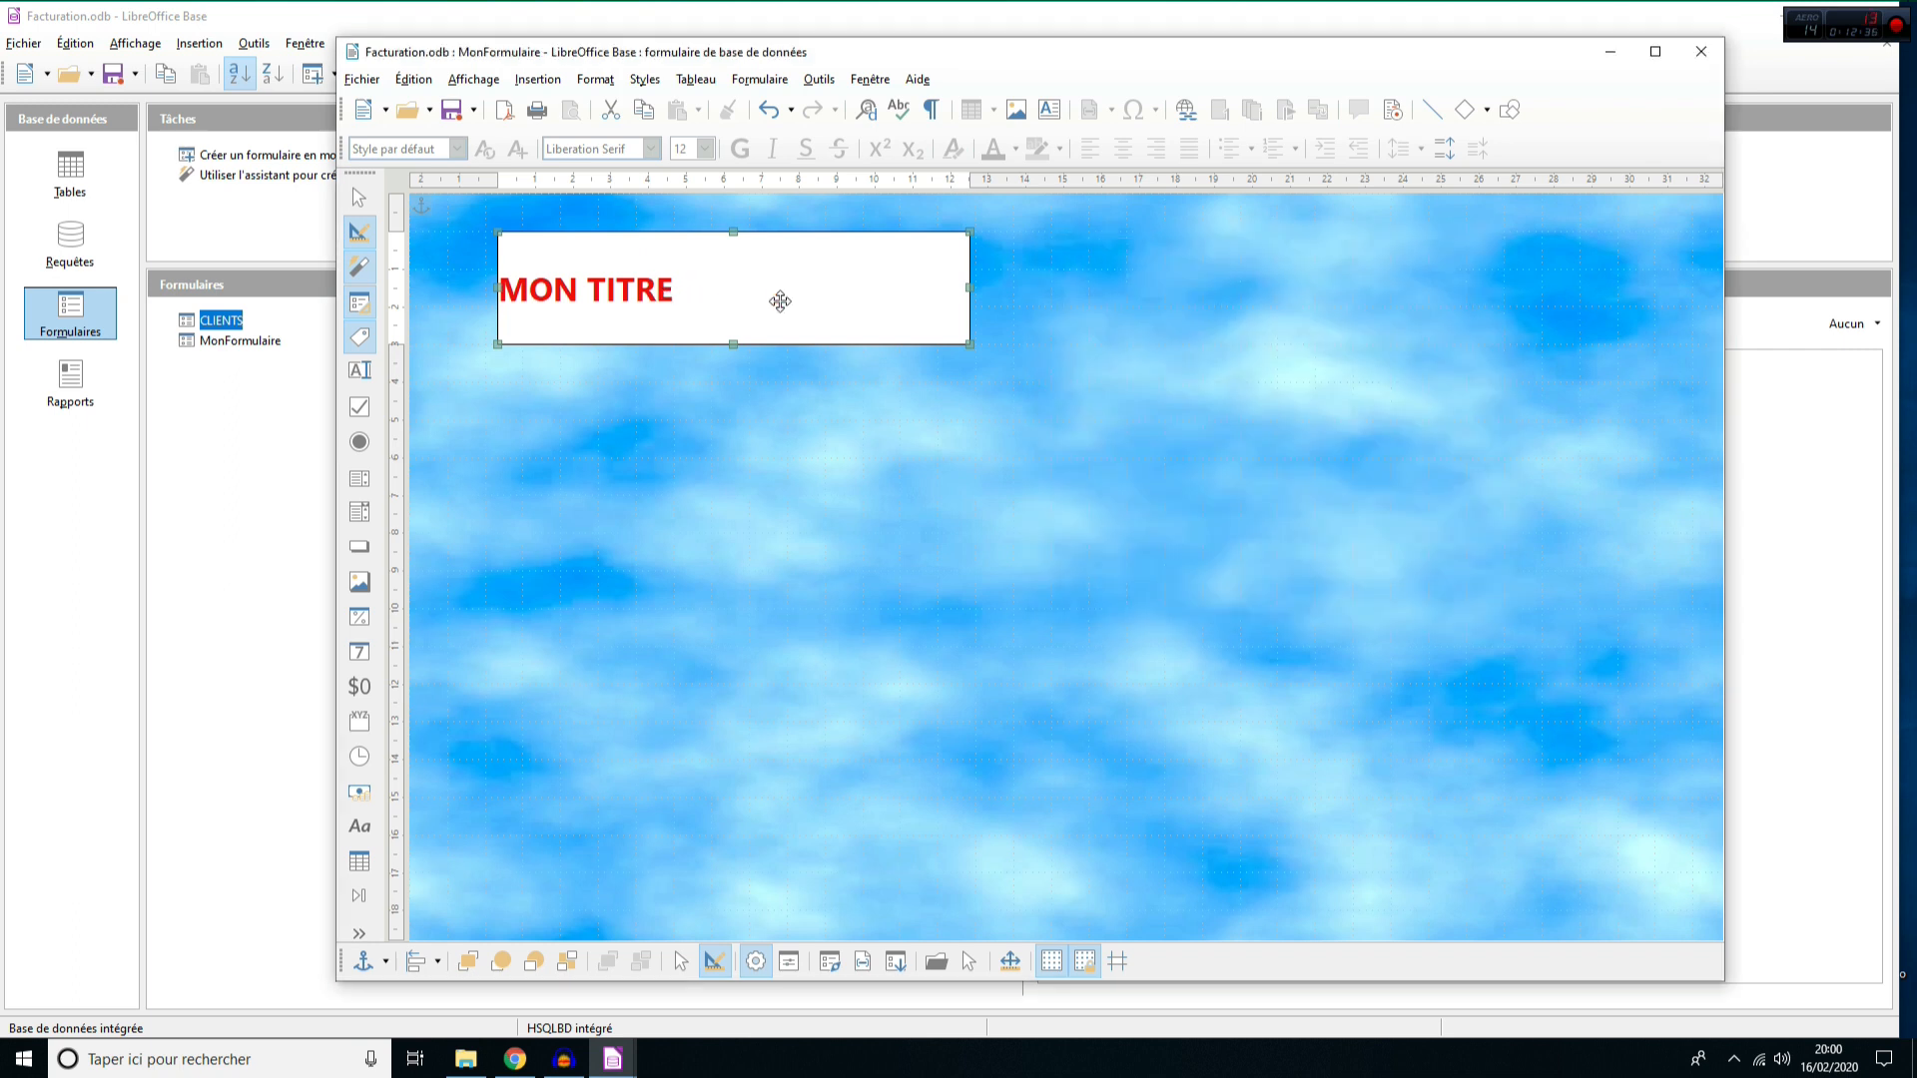
# - Shift the title label slightly down and to the left, and draw a text box beneath it
pyautogui.moveTo(816, 287); pyautogui.dragTo(759, 312)
pyautogui.click(531, 433)
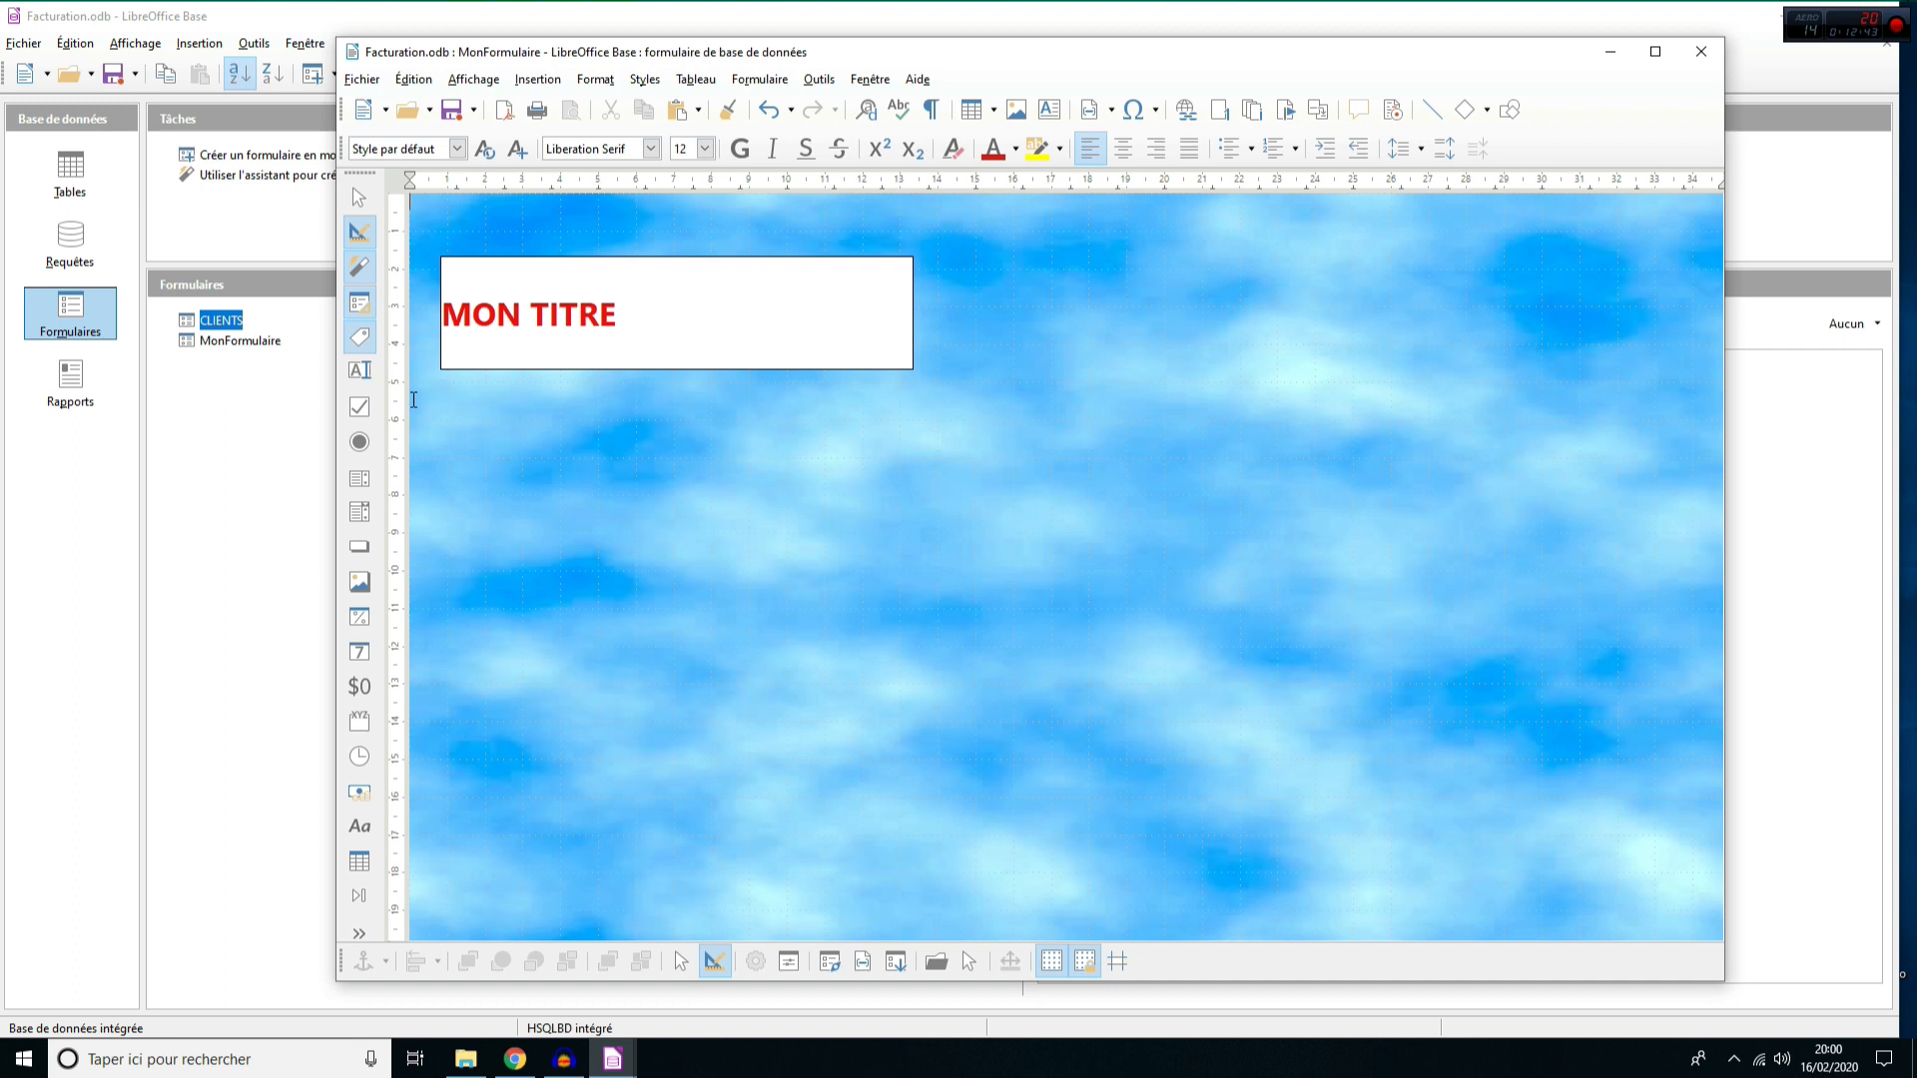
pyautogui.click(360, 369)
pyautogui.moveTo(447, 412); pyautogui.dragTo(693, 477)
pyautogui.click(863, 454)
pyautogui.click(620, 441)
pyautogui.click(831, 429)
pyautogui.click(639, 449)
pyautogui.click(888, 453)
# - Save and close the form design, and open MonFormulaire in data-entry mode
pyautogui.click(461, 115)
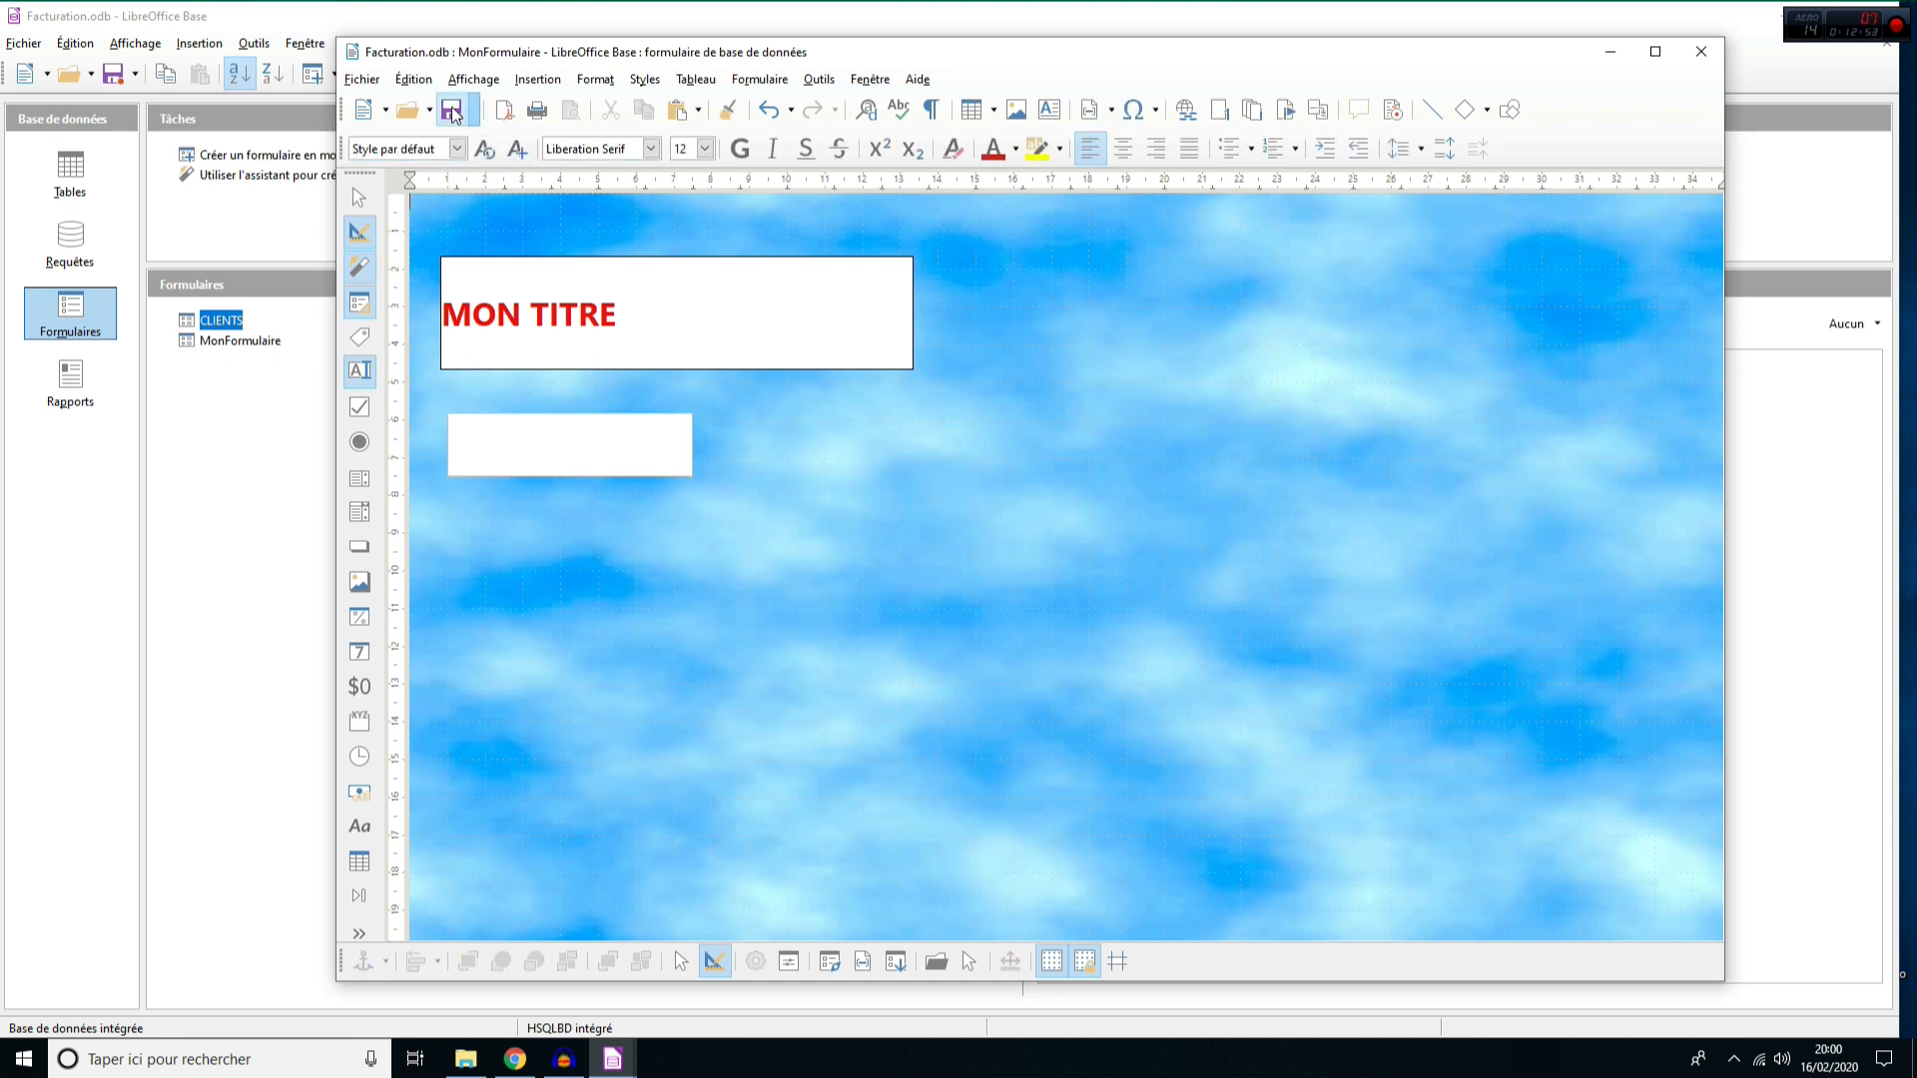
pyautogui.click(1710, 55)
pyautogui.click(246, 339)
pyautogui.press('Delete')
pyautogui.doubleClick(265, 344)
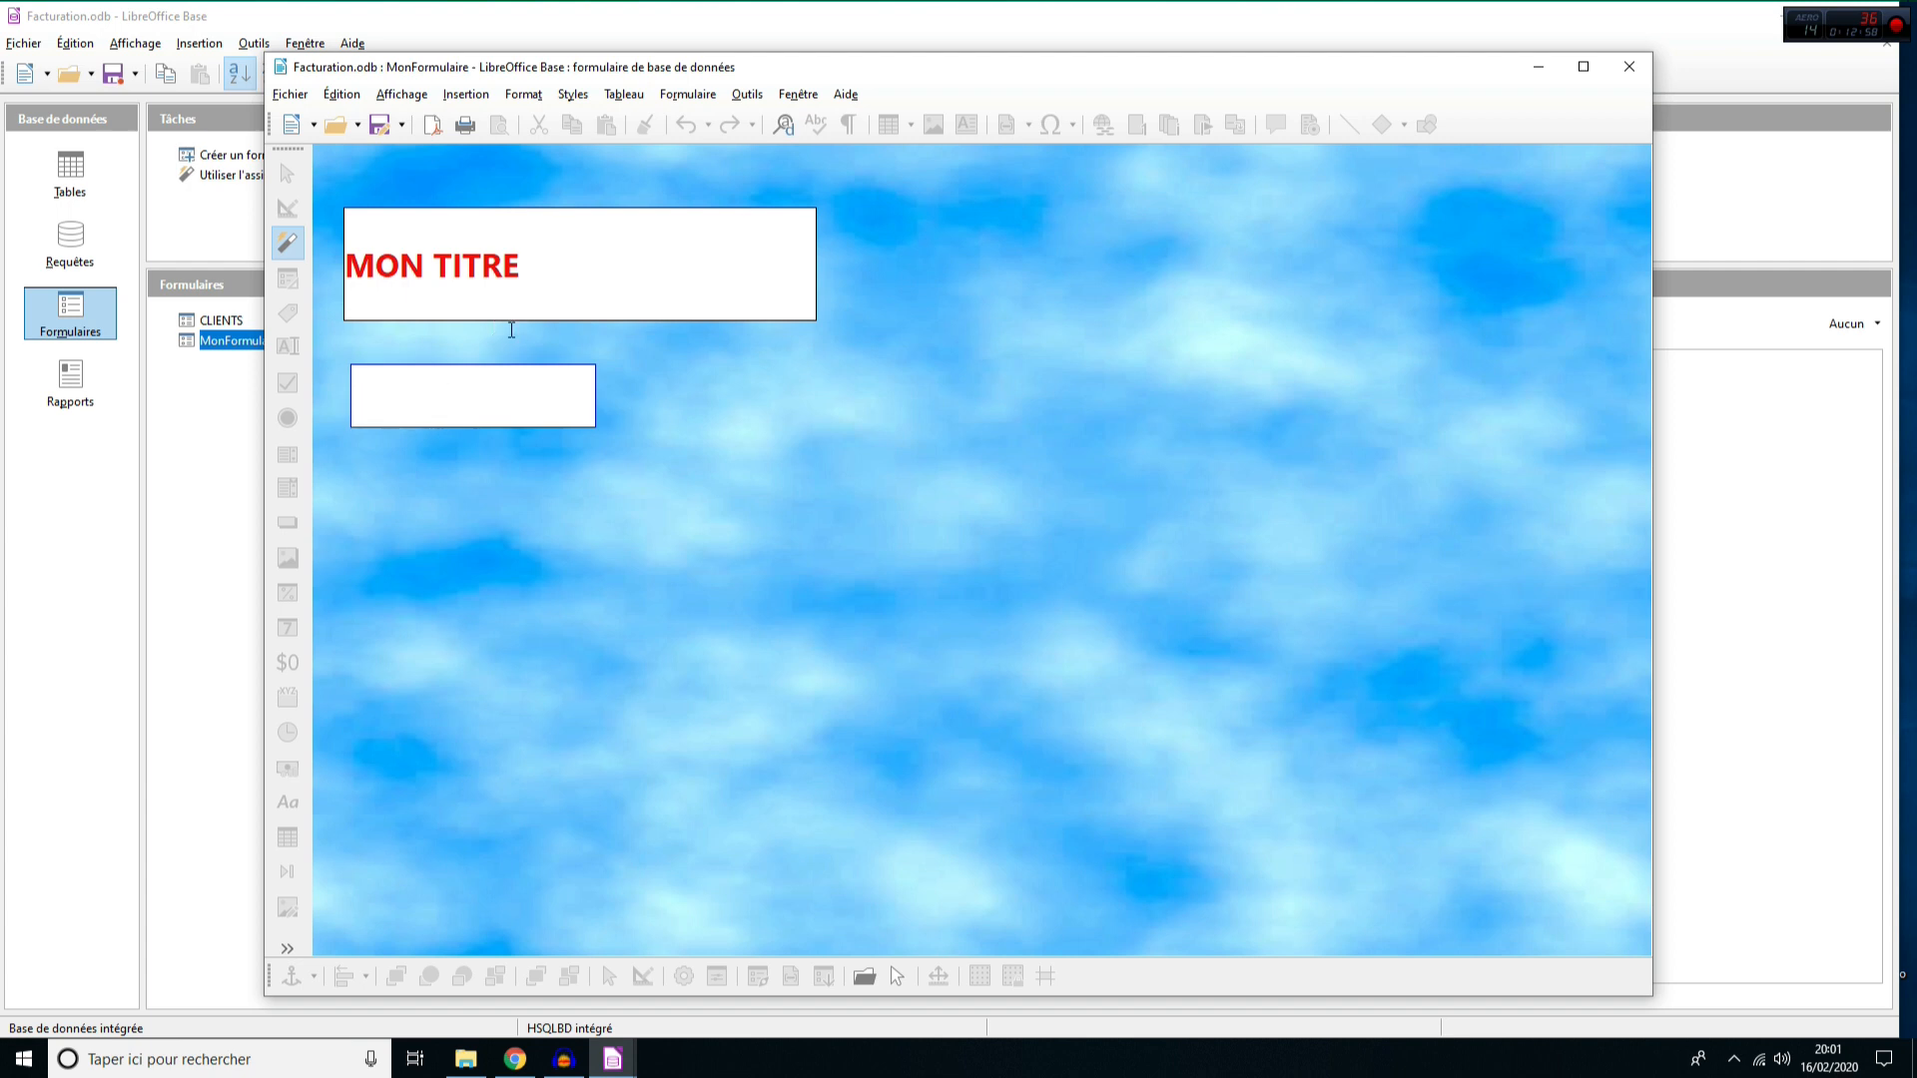
# - Test text entry in the text box below the title, and close the form
pyautogui.click(355, 258)
pyautogui.click(467, 393)
pyautogui.hotkey('ctrl', 'a')
pyautogui.write('k')
pyautogui.click(1629, 67)
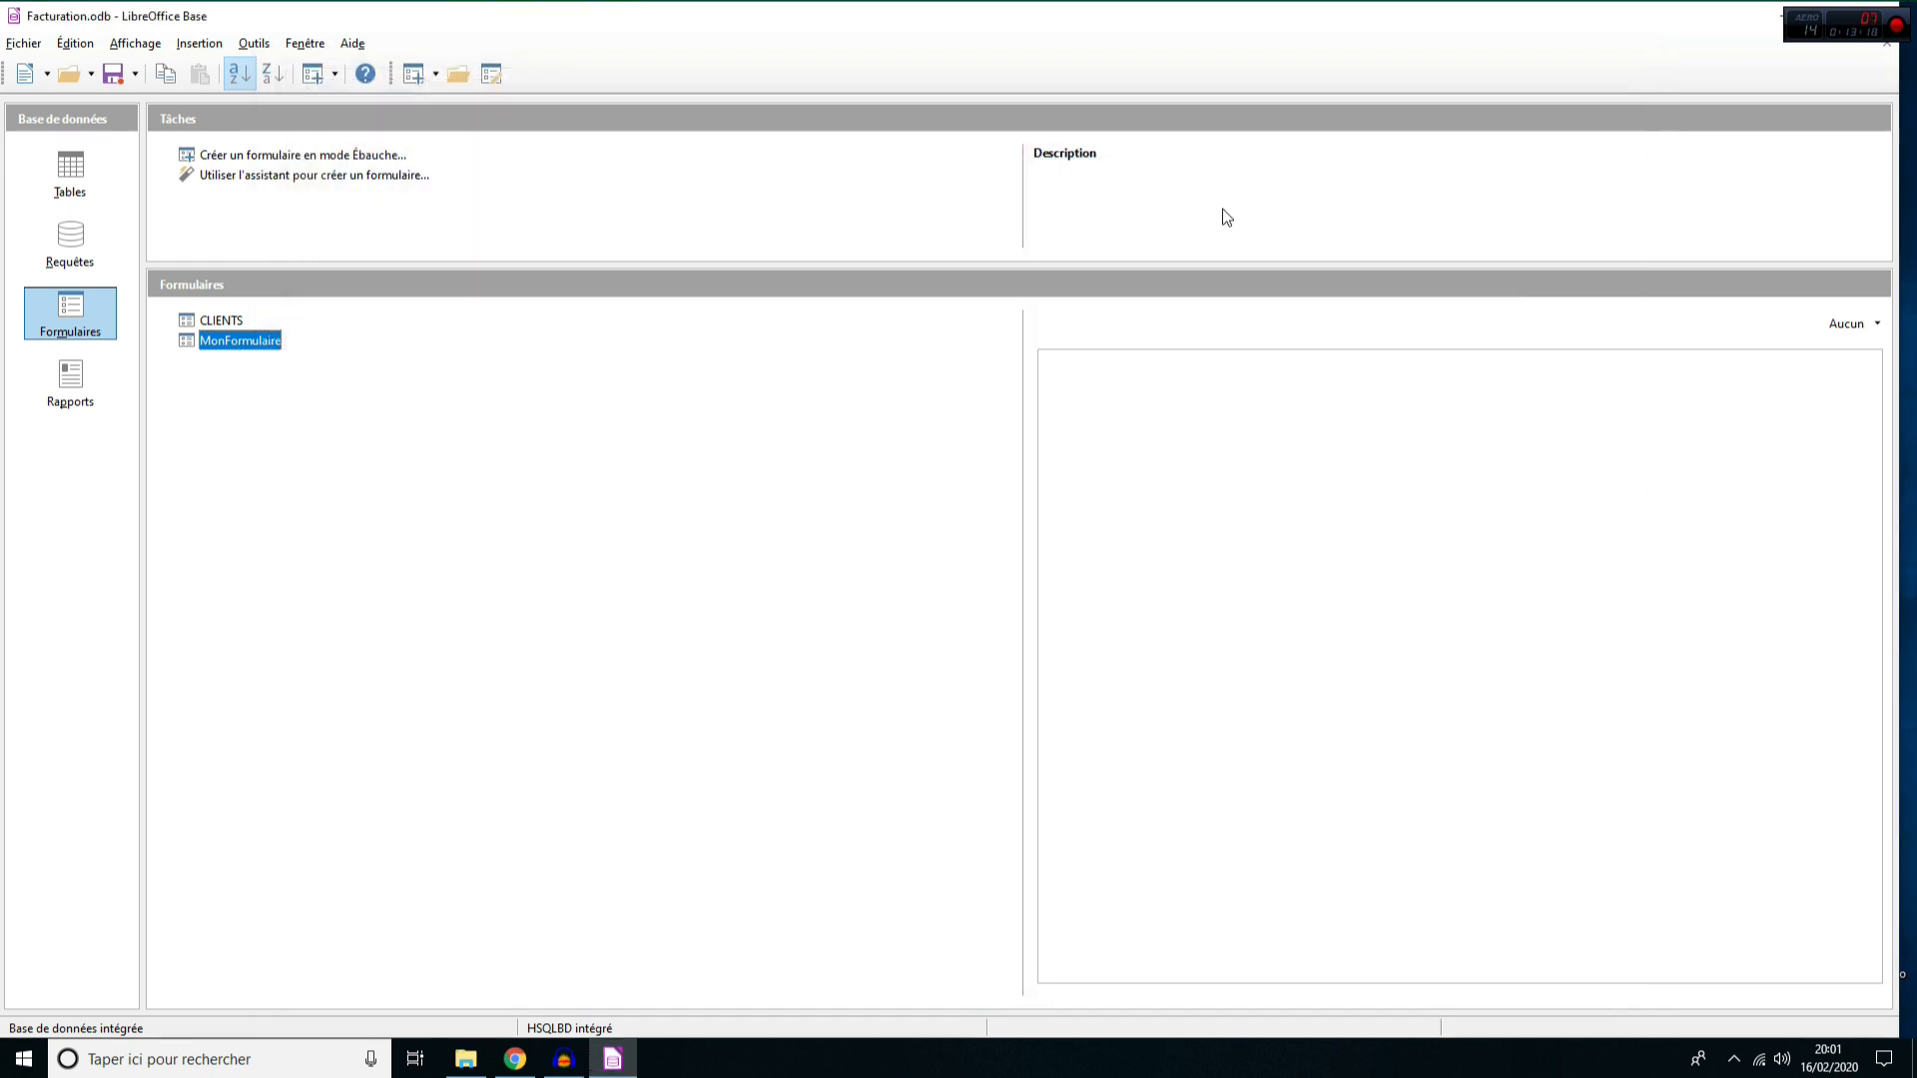
# - Reopen MonFormulaire for editing and draw a small check box below the text box
pyautogui.rightClick(247, 344)
pyautogui.click(314, 505)
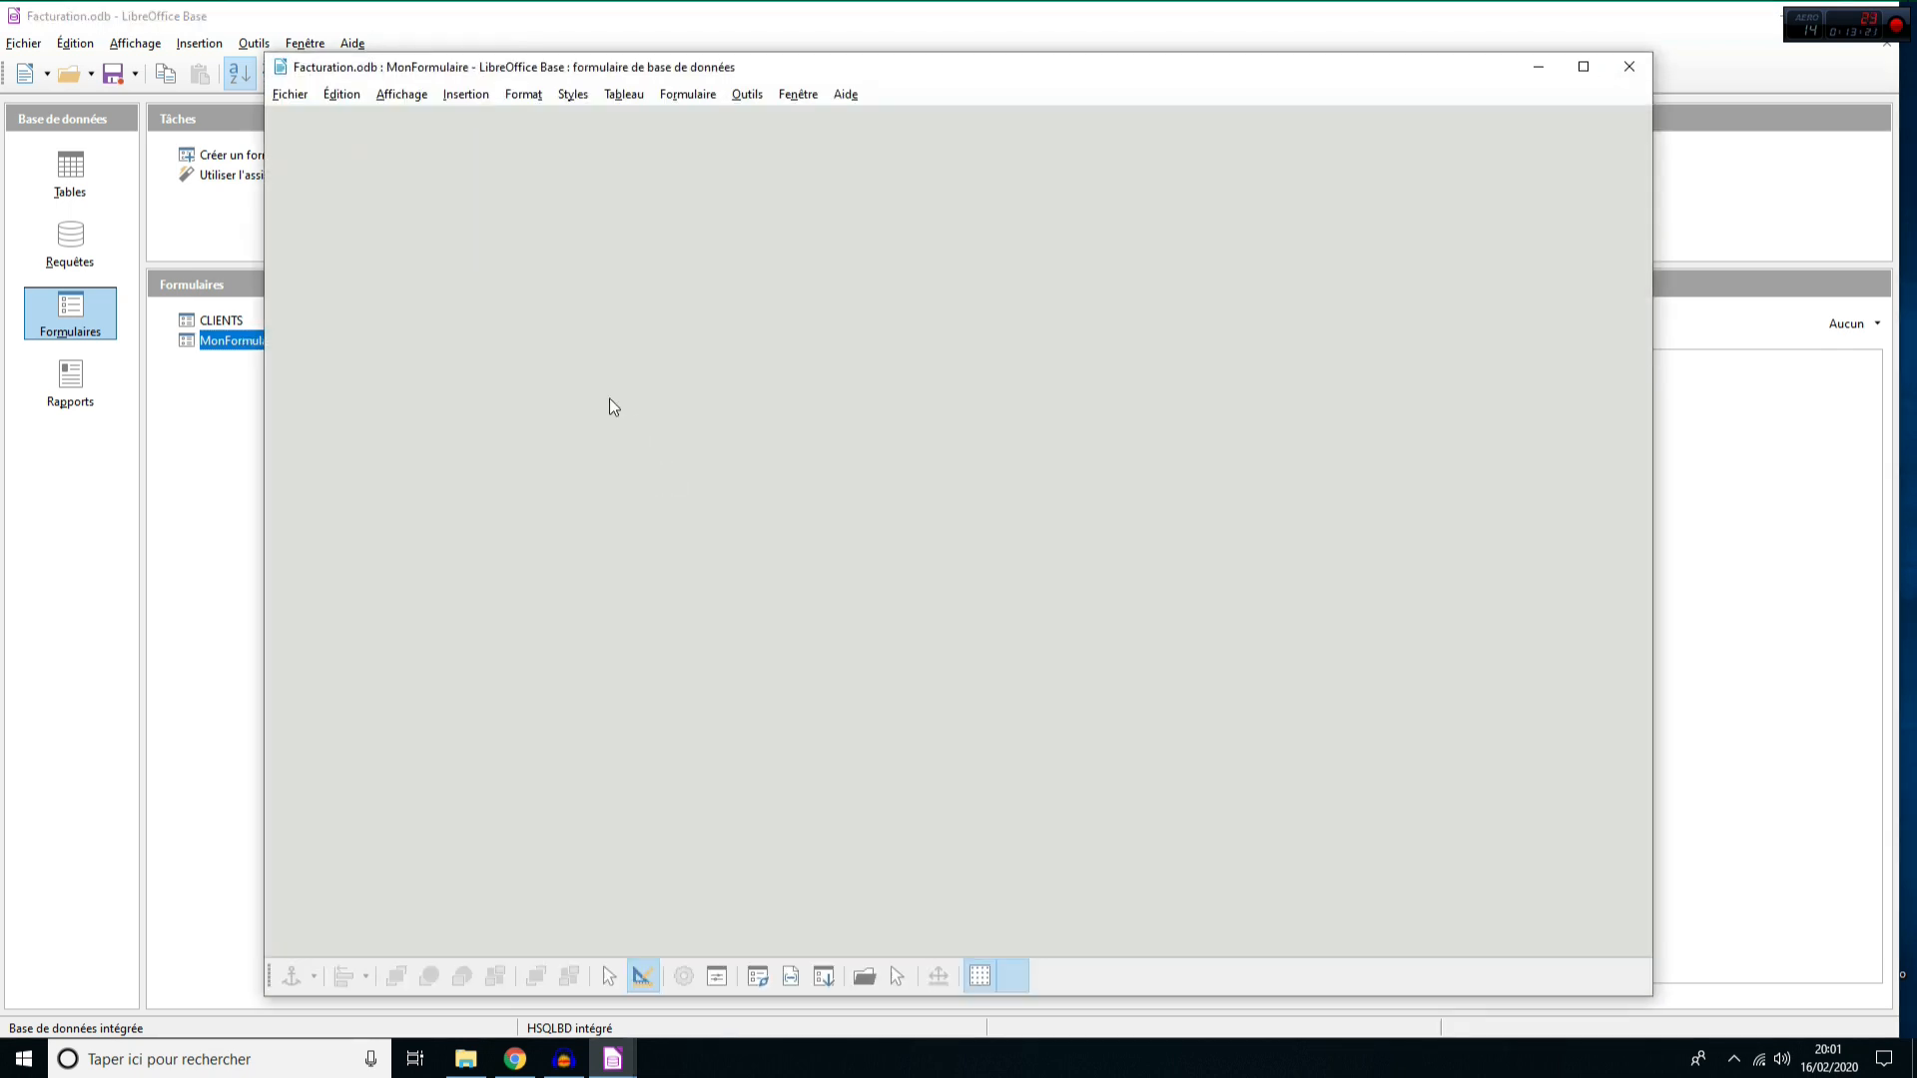
pyautogui.click(287, 439)
pyautogui.moveTo(446, 554); pyautogui.dragTo(514, 604)
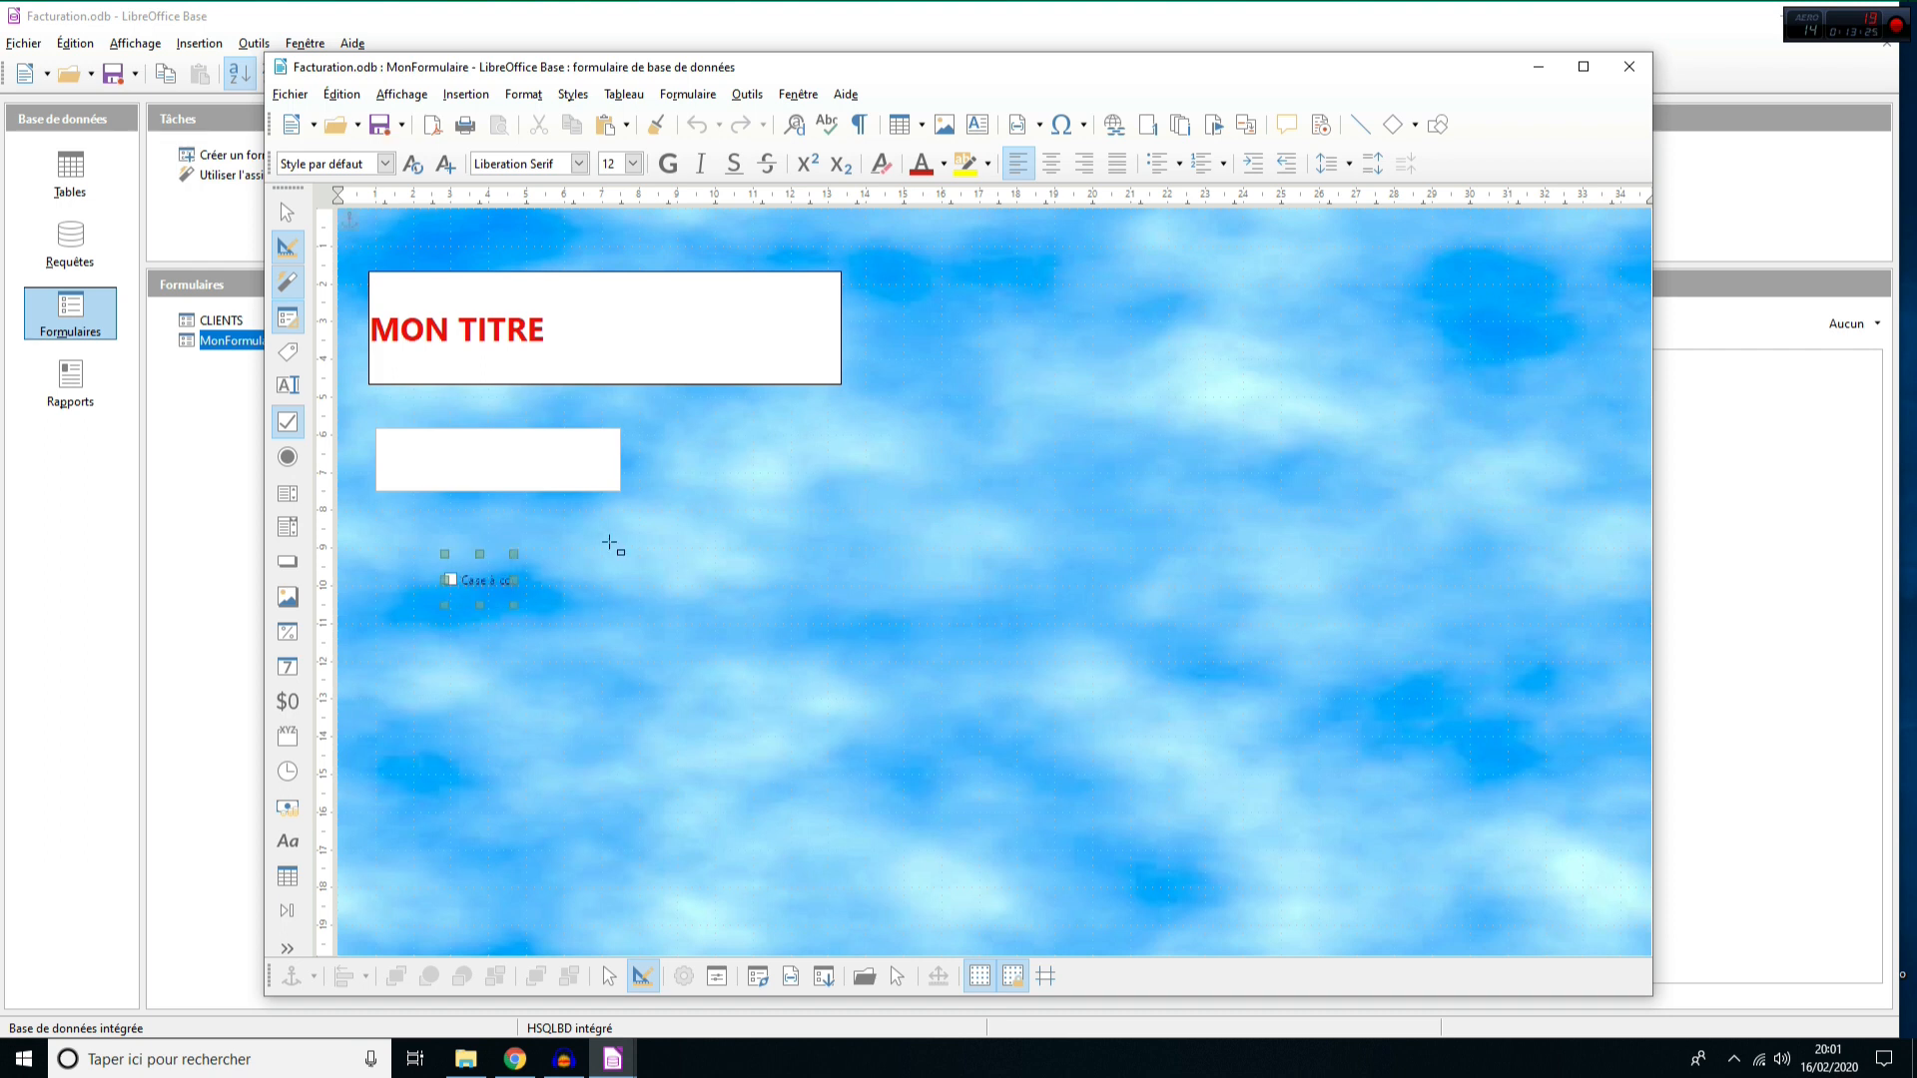
# - Draw a small radio button to the right of the check box and a wide push button above it
pyautogui.moveTo(595, 579); pyautogui.dragTo(653, 624)
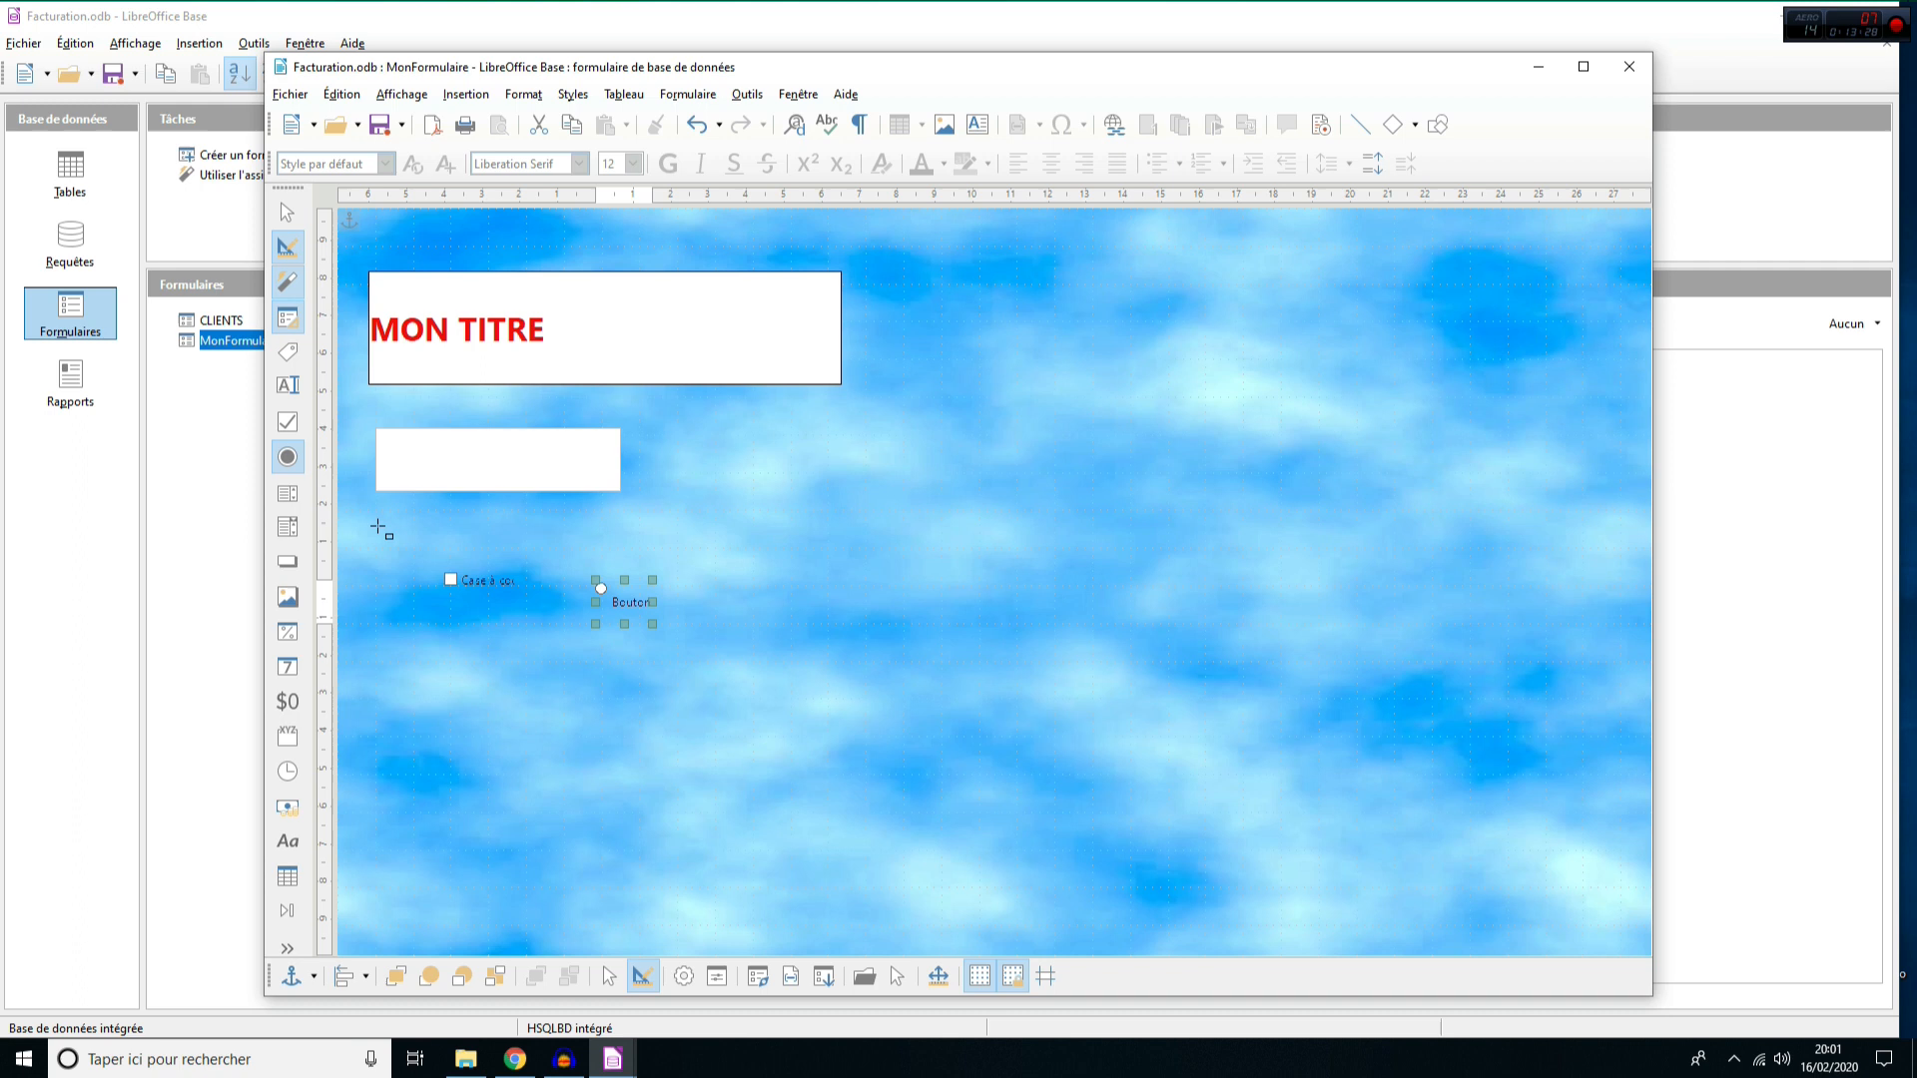
pyautogui.click(287, 561)
pyautogui.moveTo(715, 479)
pyautogui.mouseDown()
pyautogui.moveTo(867, 529)
pyautogui.moveTo(992, 537)
pyautogui.mouseUp()
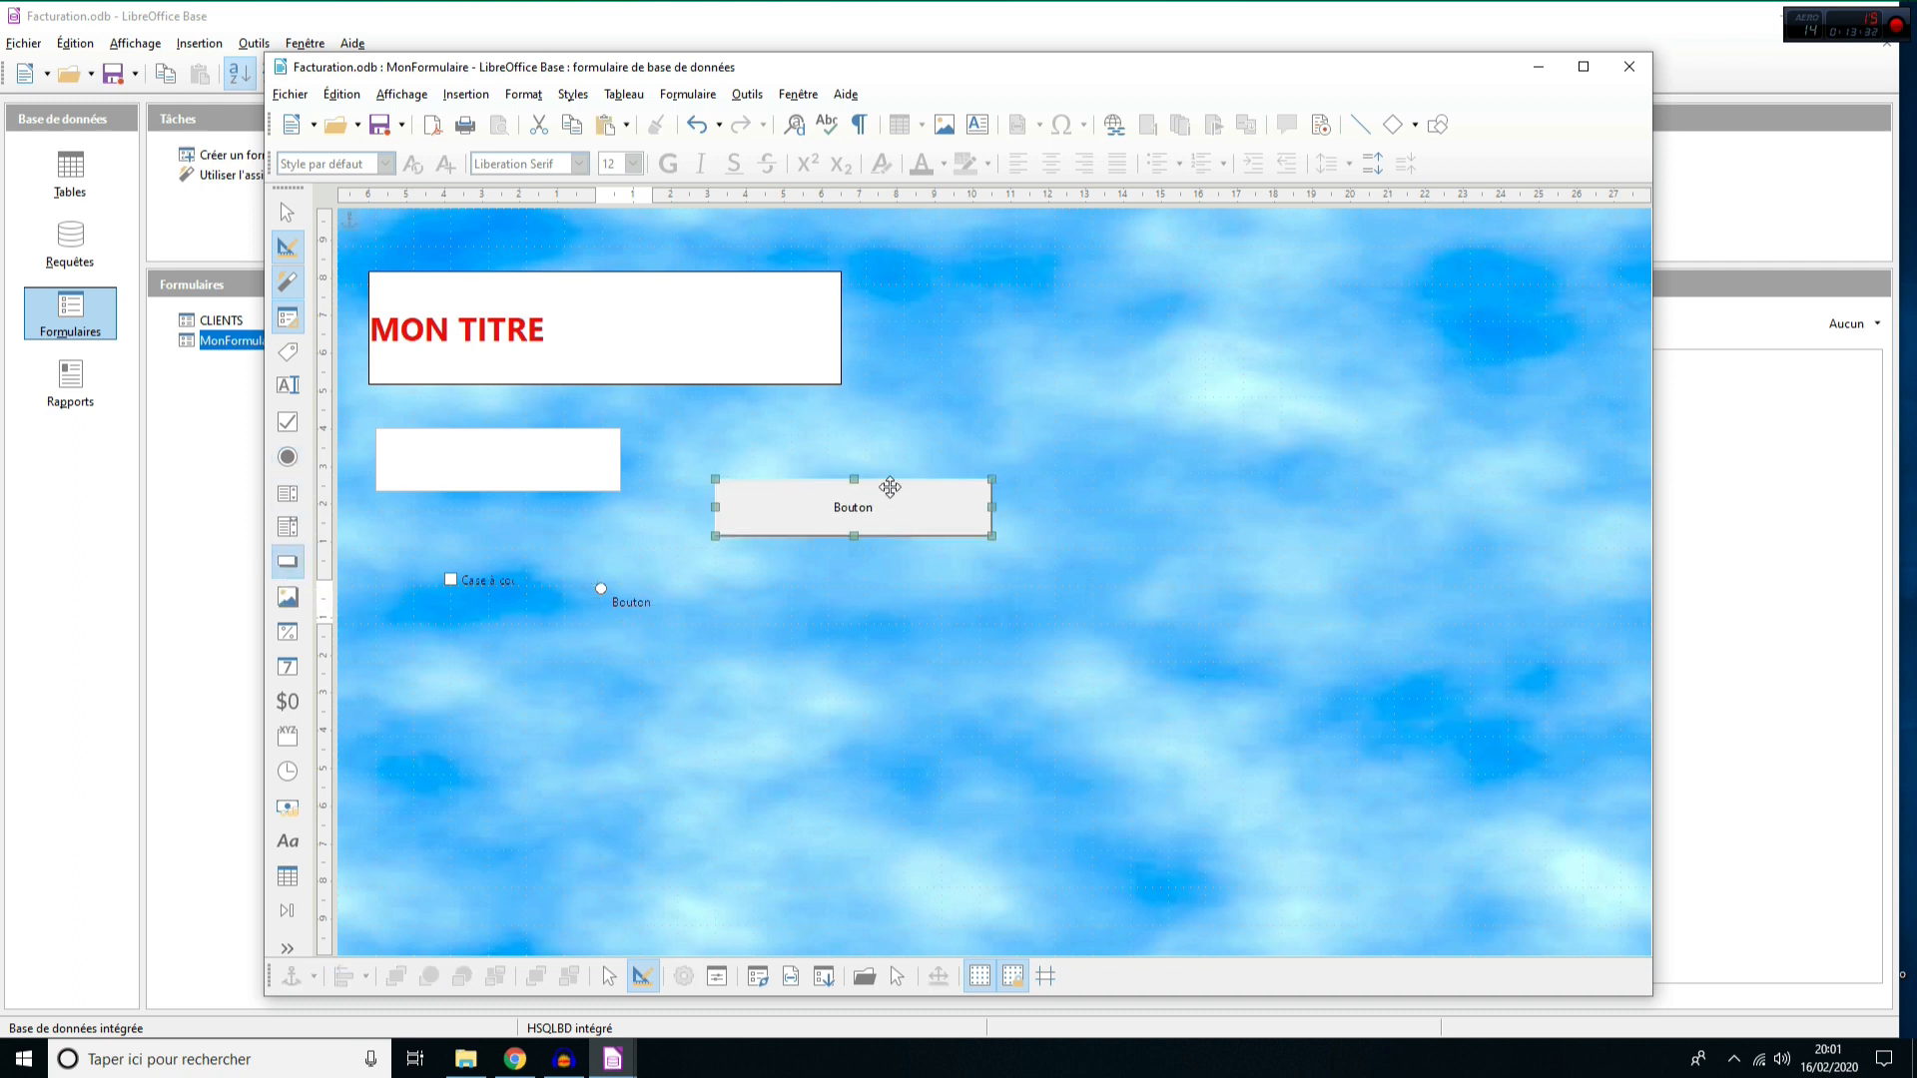
# - Set the push button's label to MON BOUTON and close its properties
pyautogui.doubleClick(938, 524)
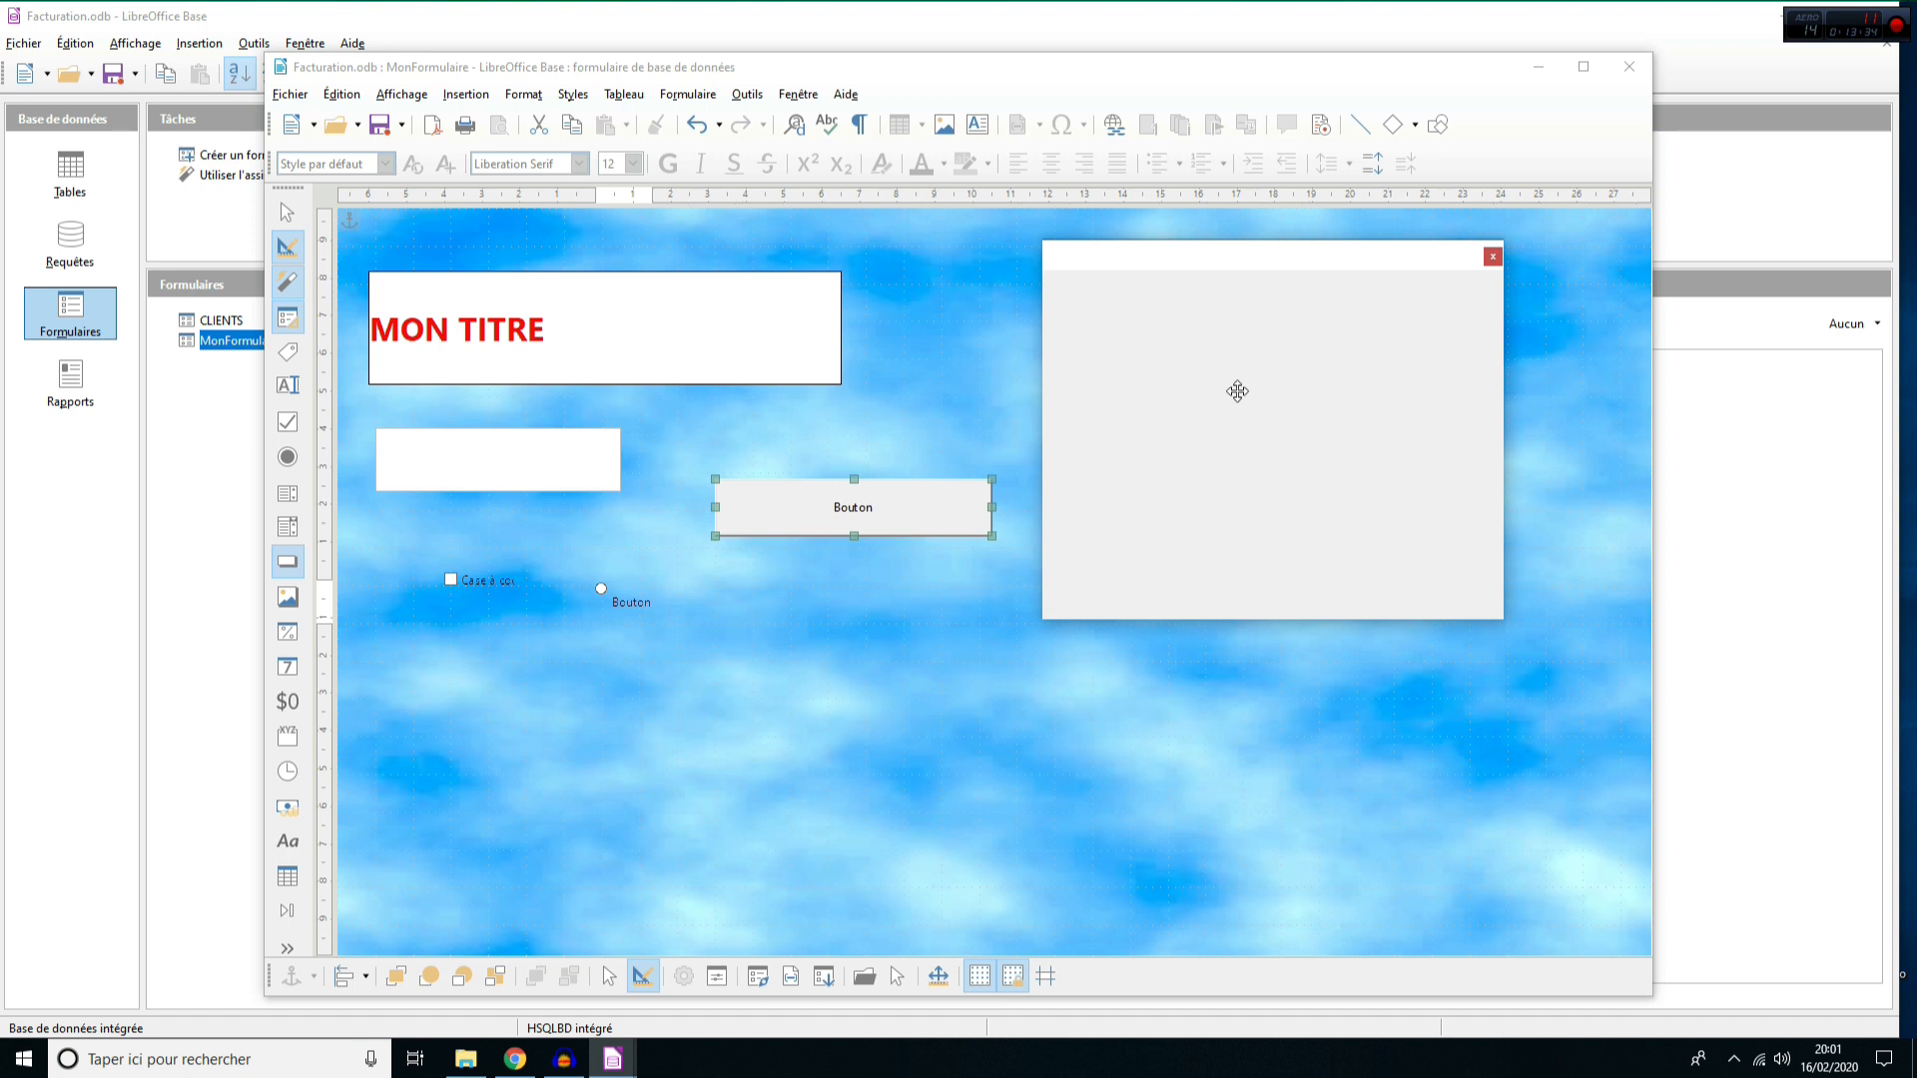
pyautogui.moveTo(1278, 342); pyautogui.dragTo(1102, 332)
pyautogui.press('BackSpace')
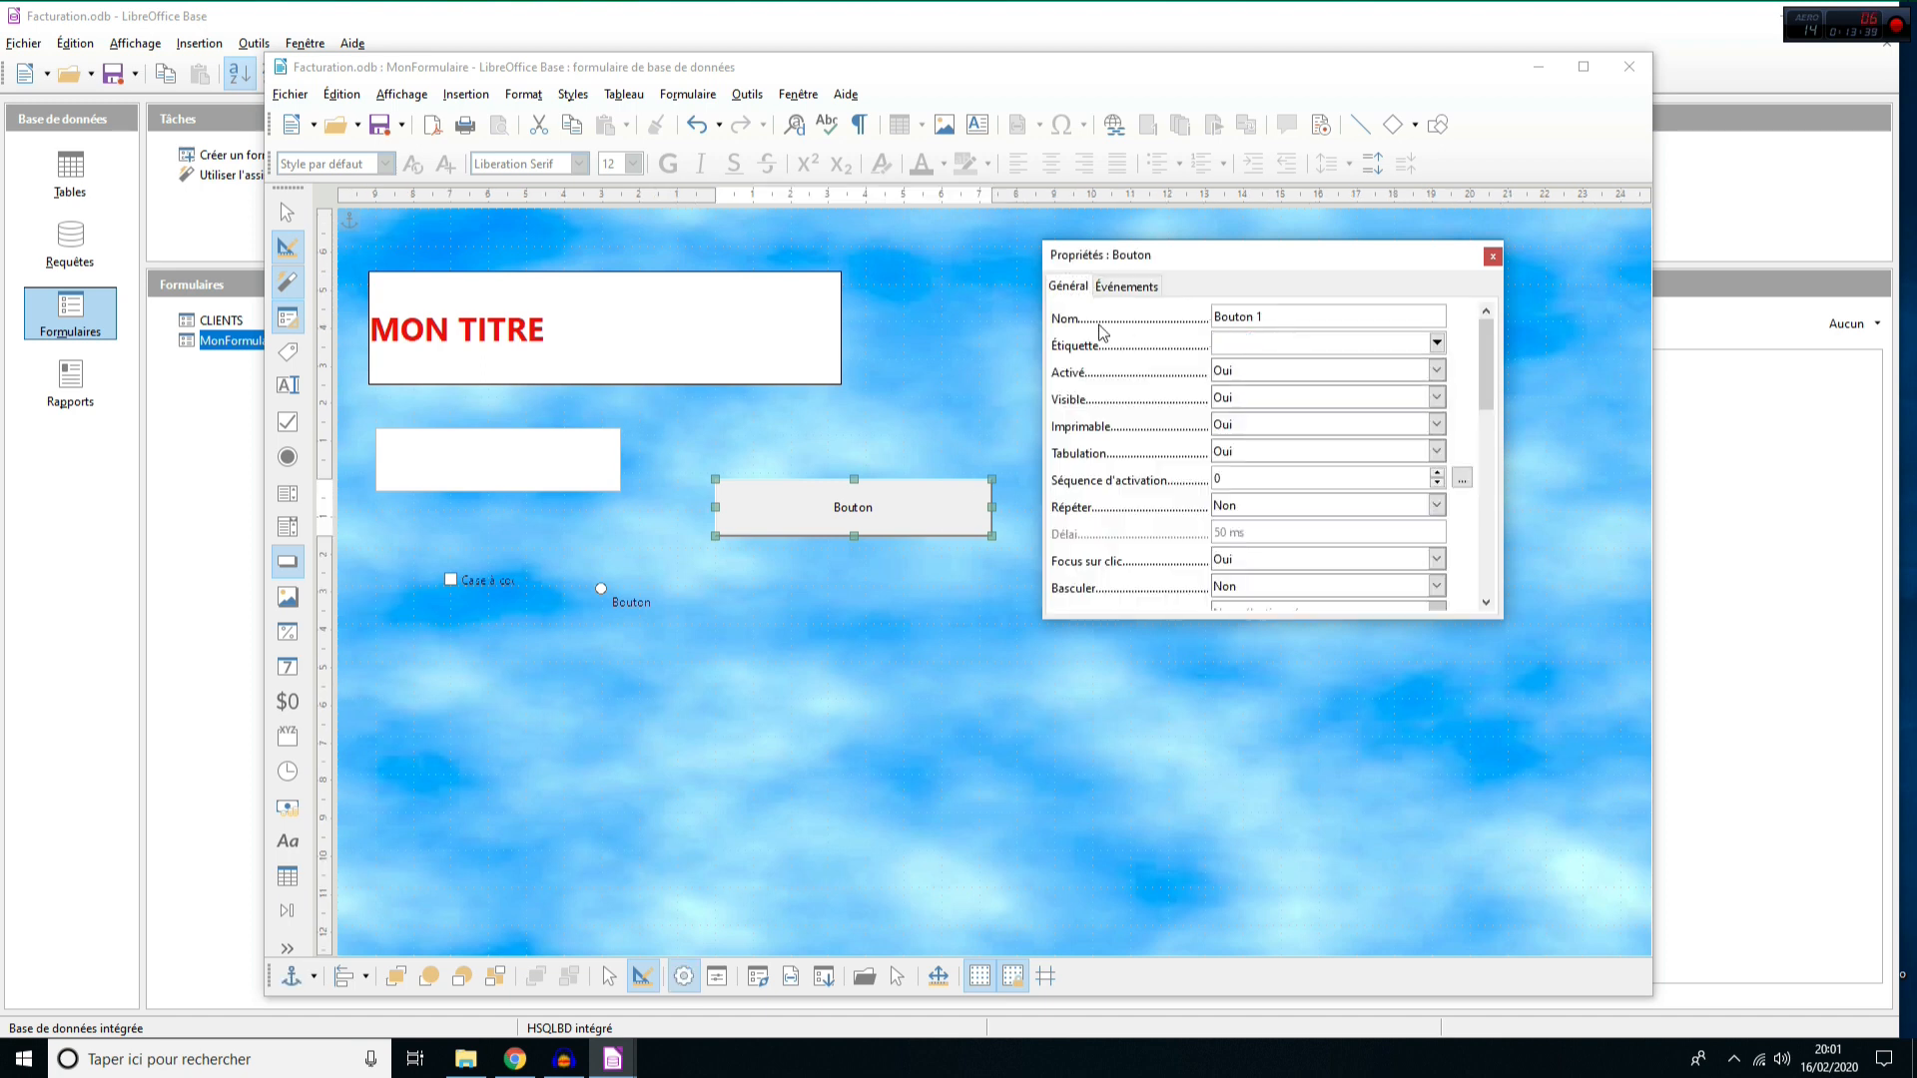
pyautogui.press('Tab')
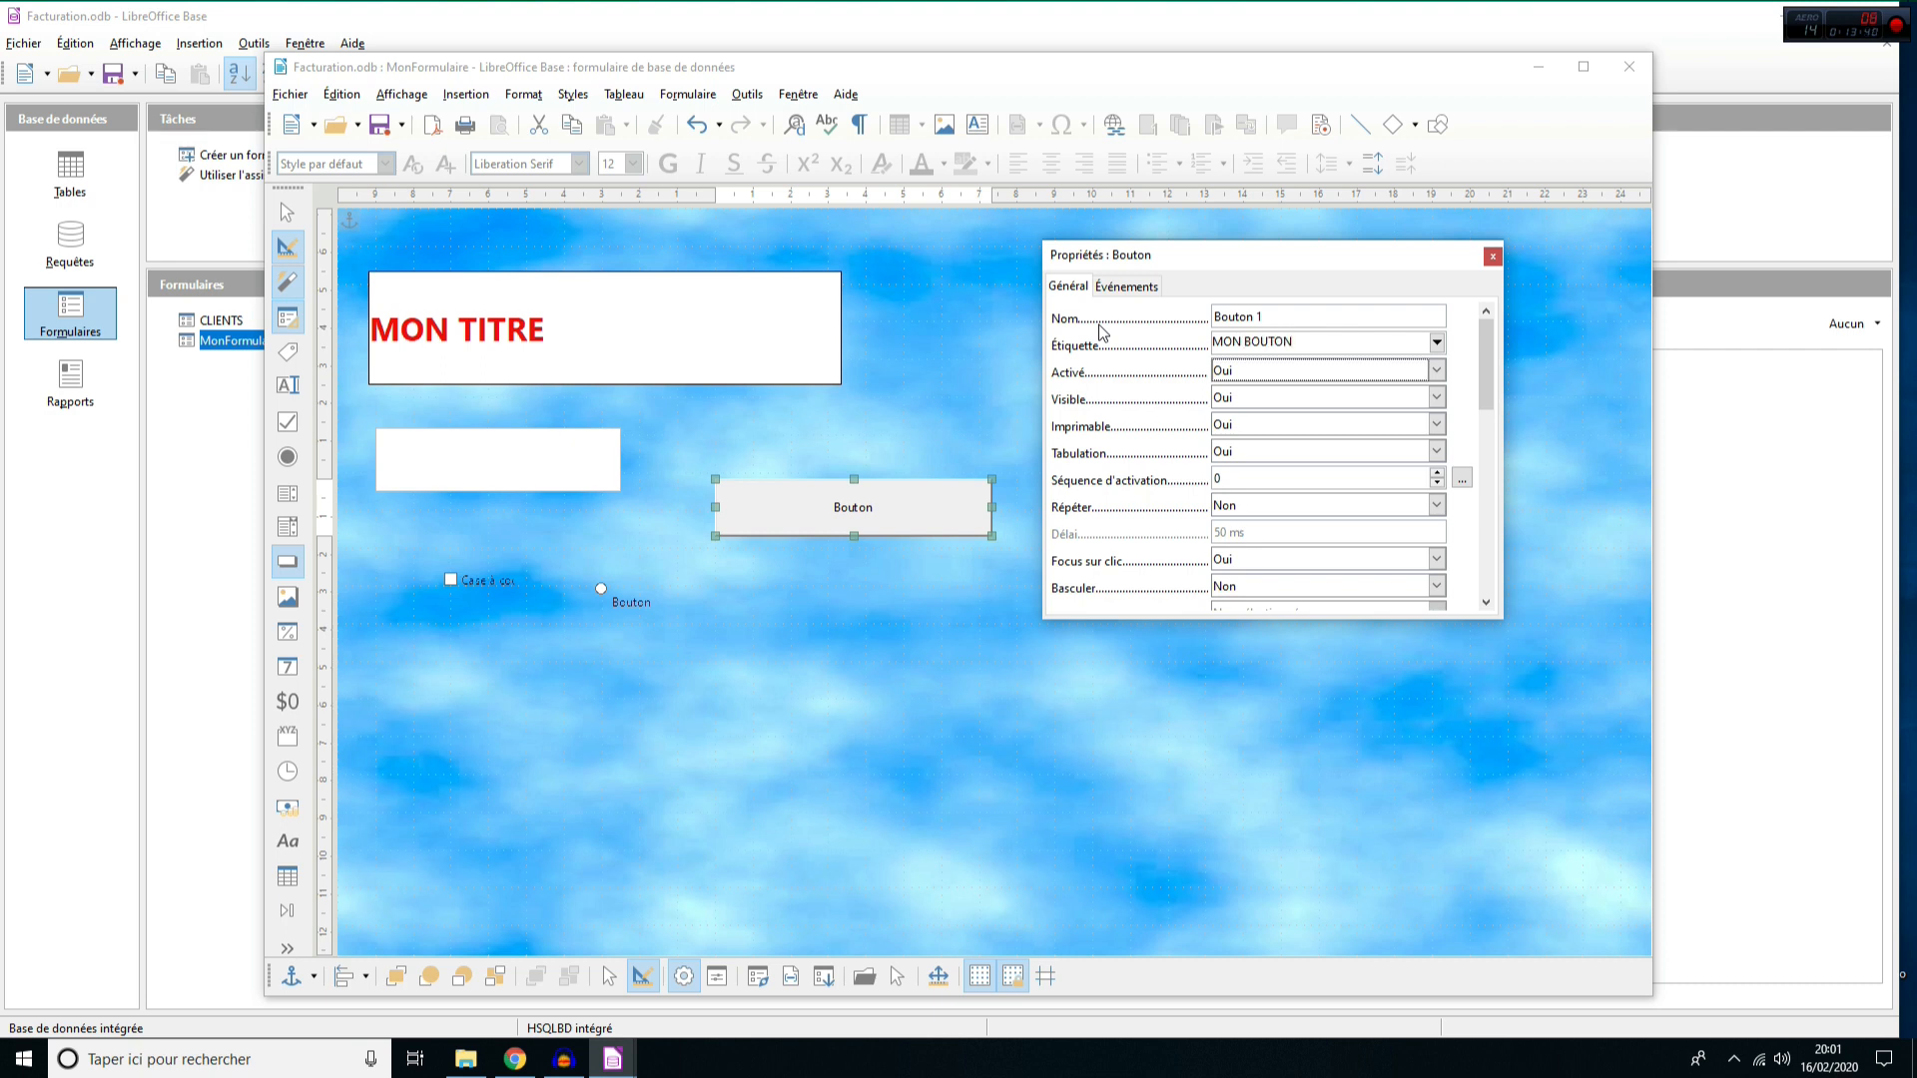
pyautogui.click(1491, 256)
# - Move the MON BOUTON button next to the text box, and widen the title label to span both controls
pyautogui.moveTo(928, 504); pyautogui.dragTo(797, 469)
pyautogui.click(842, 329)
pyautogui.moveTo(898, 332); pyautogui.dragTo(916, 329)
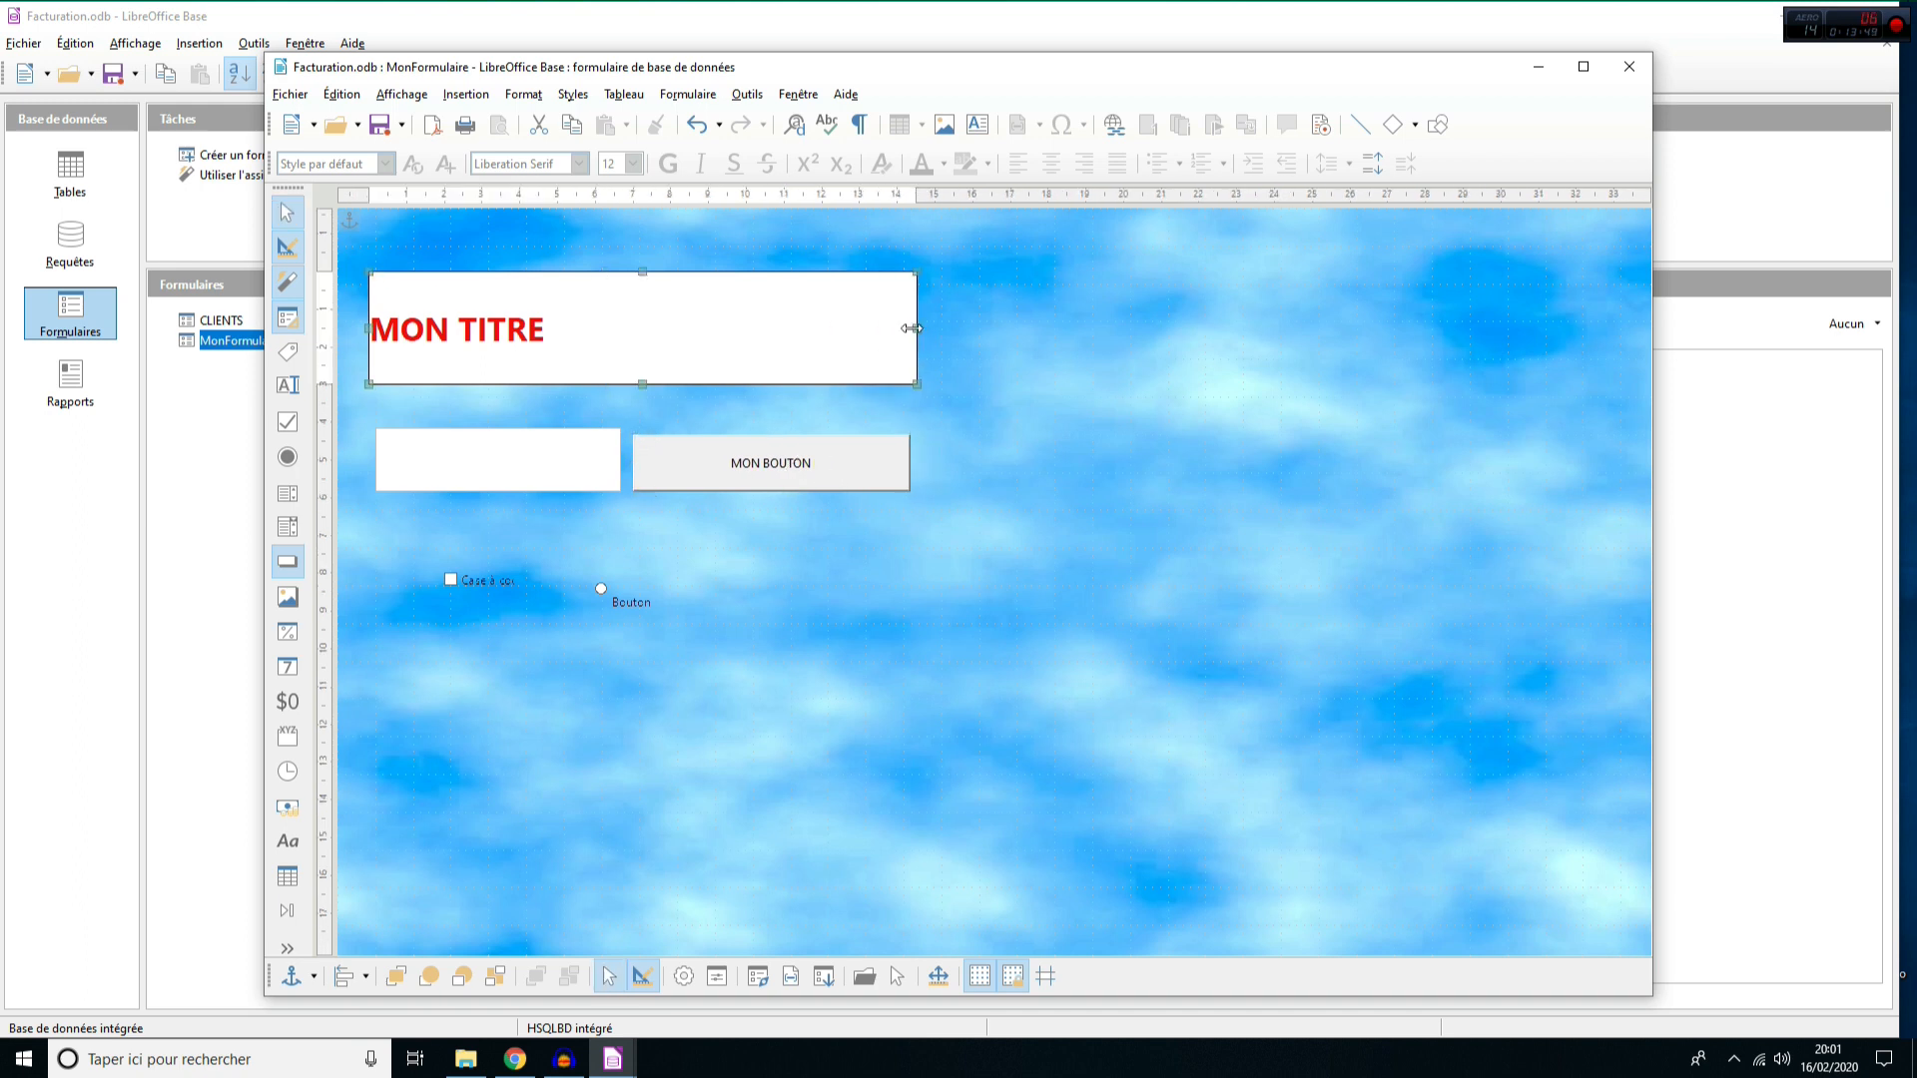
# - Shift the text box slightly up, and stack the check box and radio button below it along its left edge
pyautogui.click(504, 474)
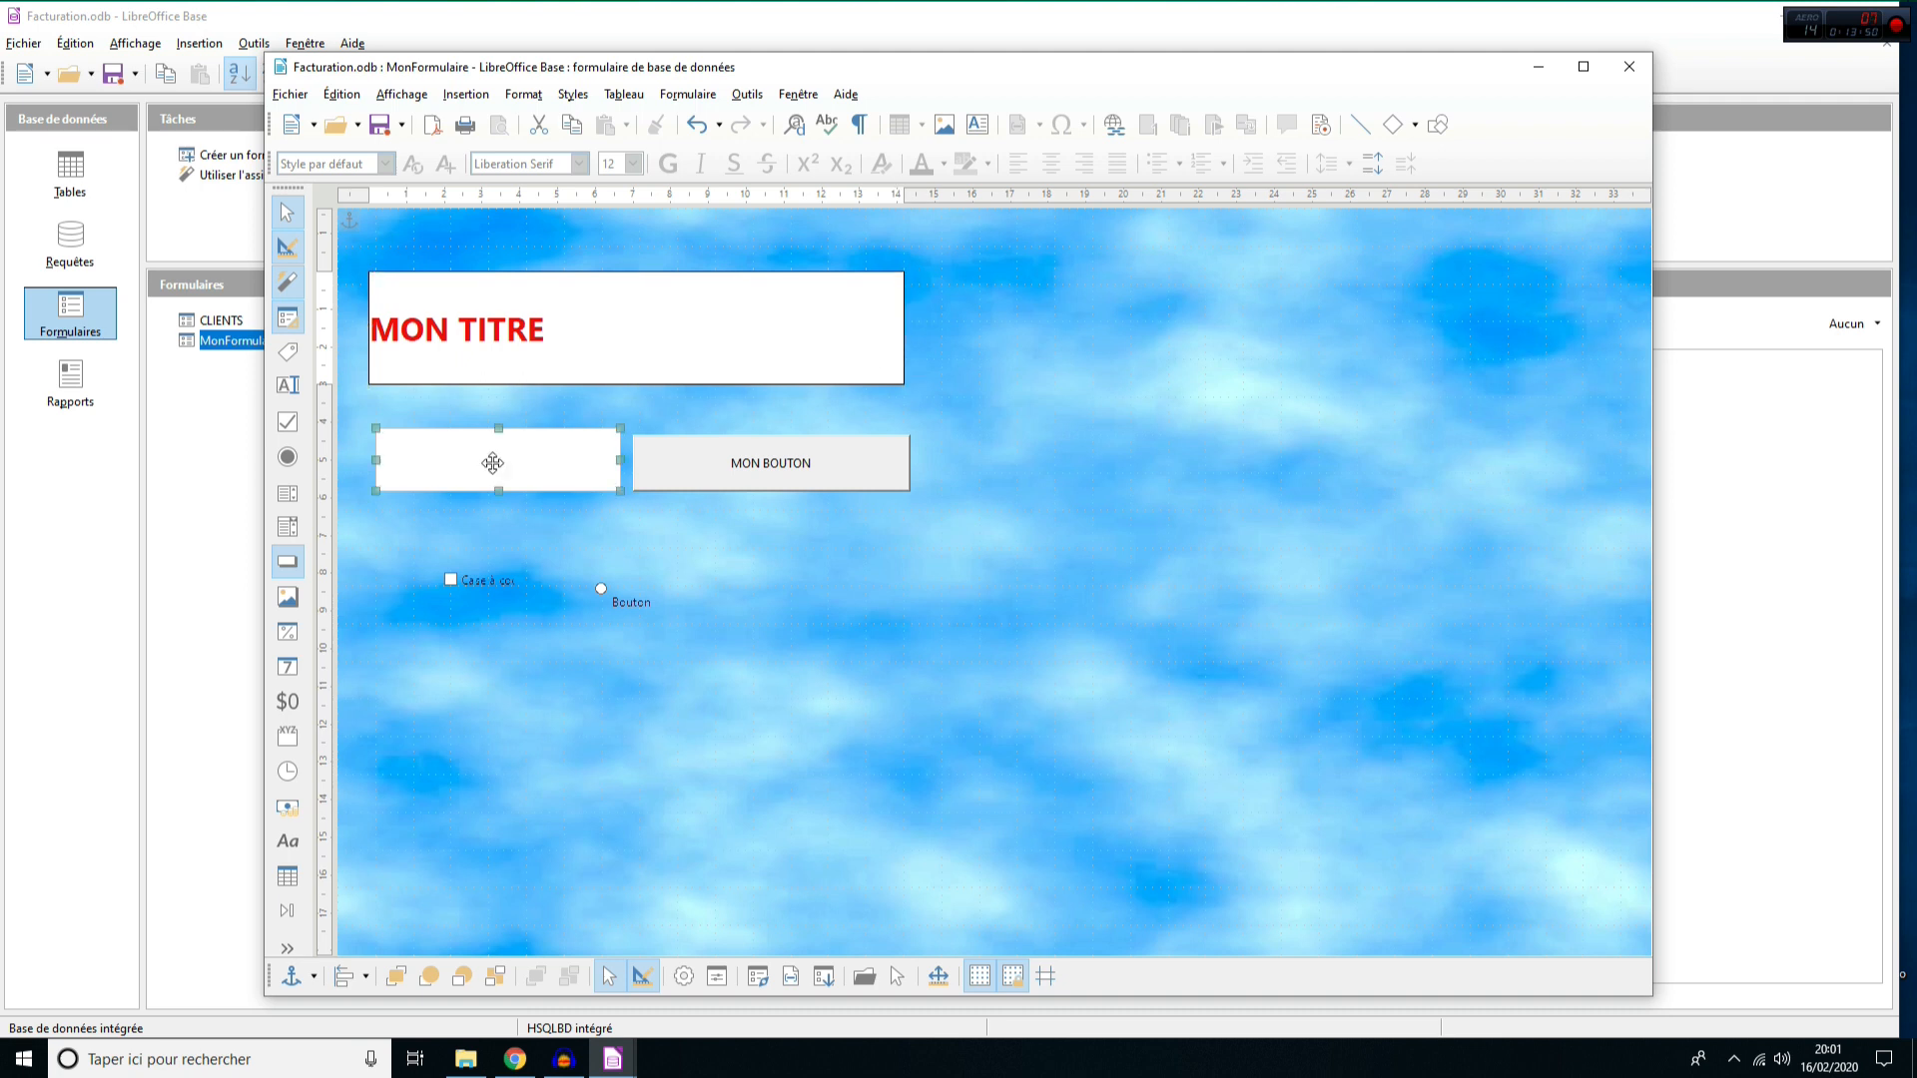
pyautogui.click(509, 577)
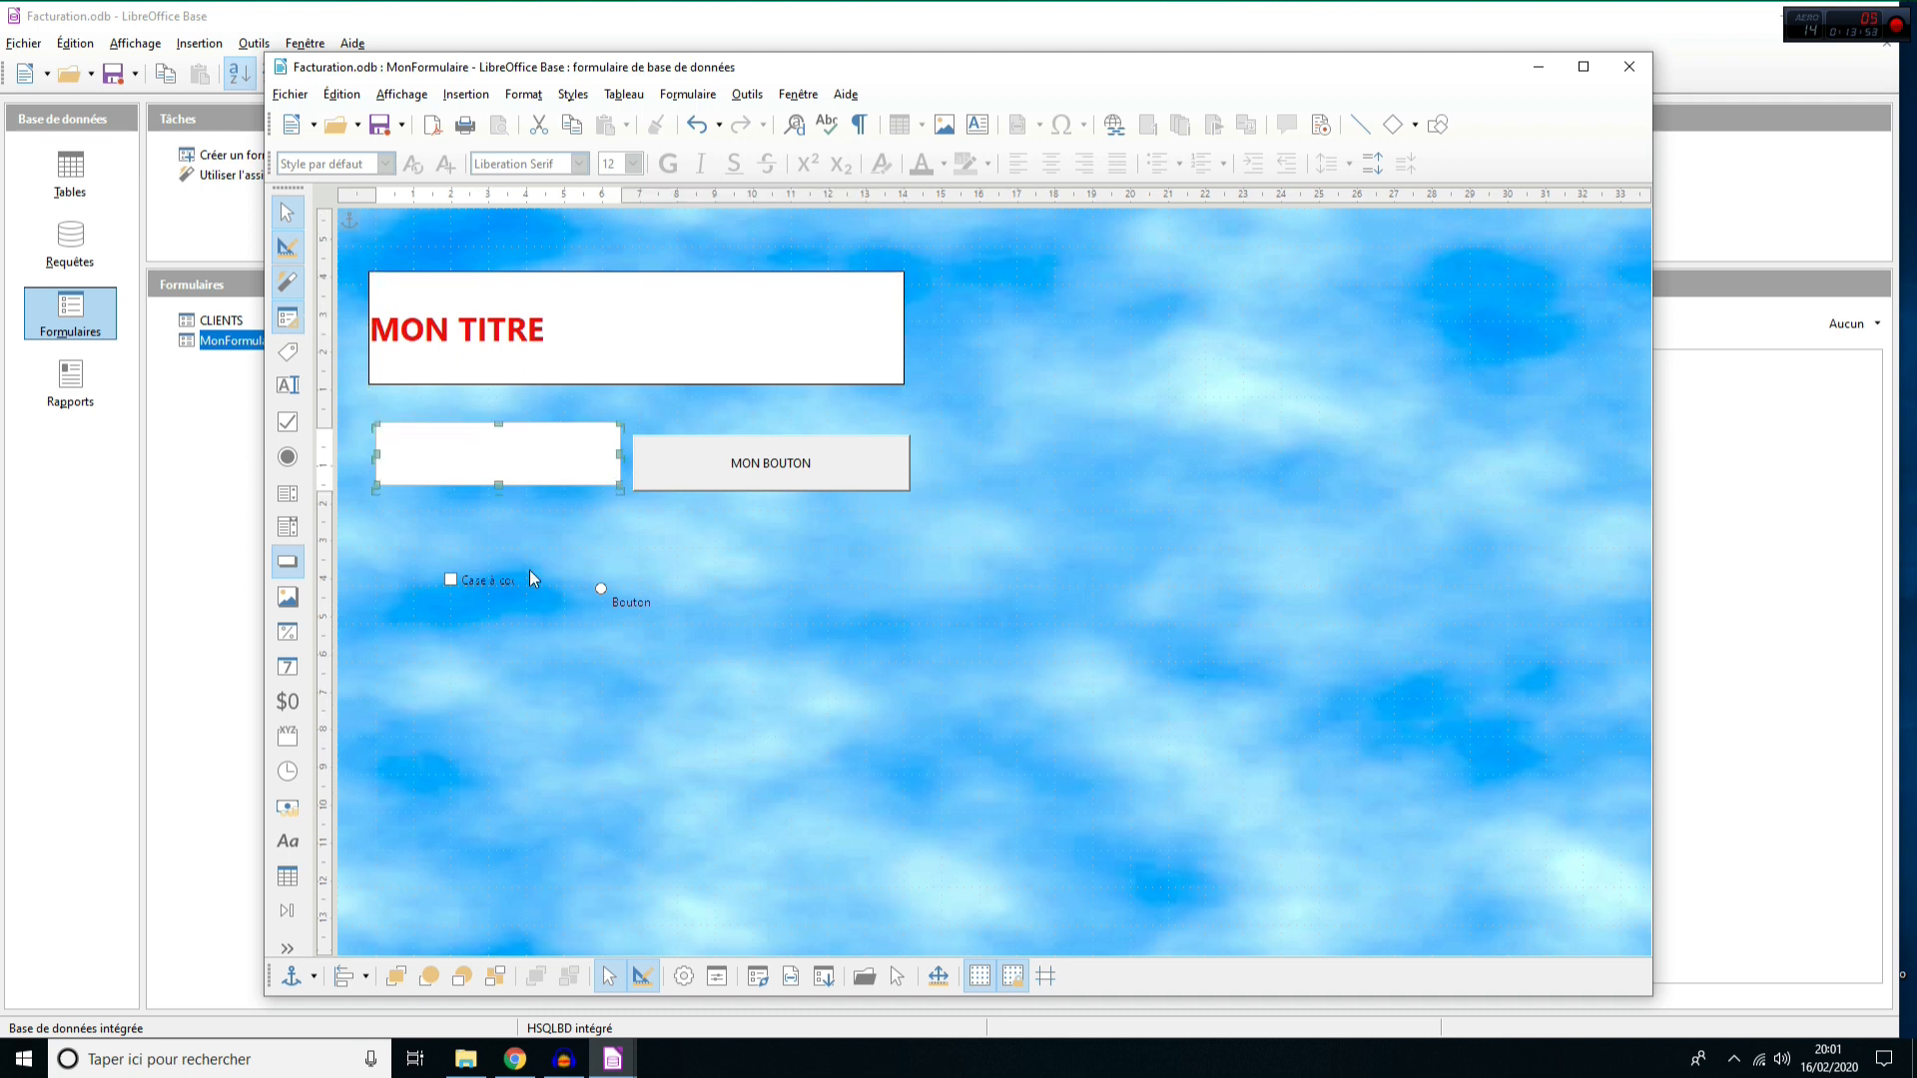
pyautogui.moveTo(519, 602); pyautogui.dragTo(424, 554)
pyautogui.click(624, 603)
pyautogui.moveTo(624, 603); pyautogui.dragTo(404, 575)
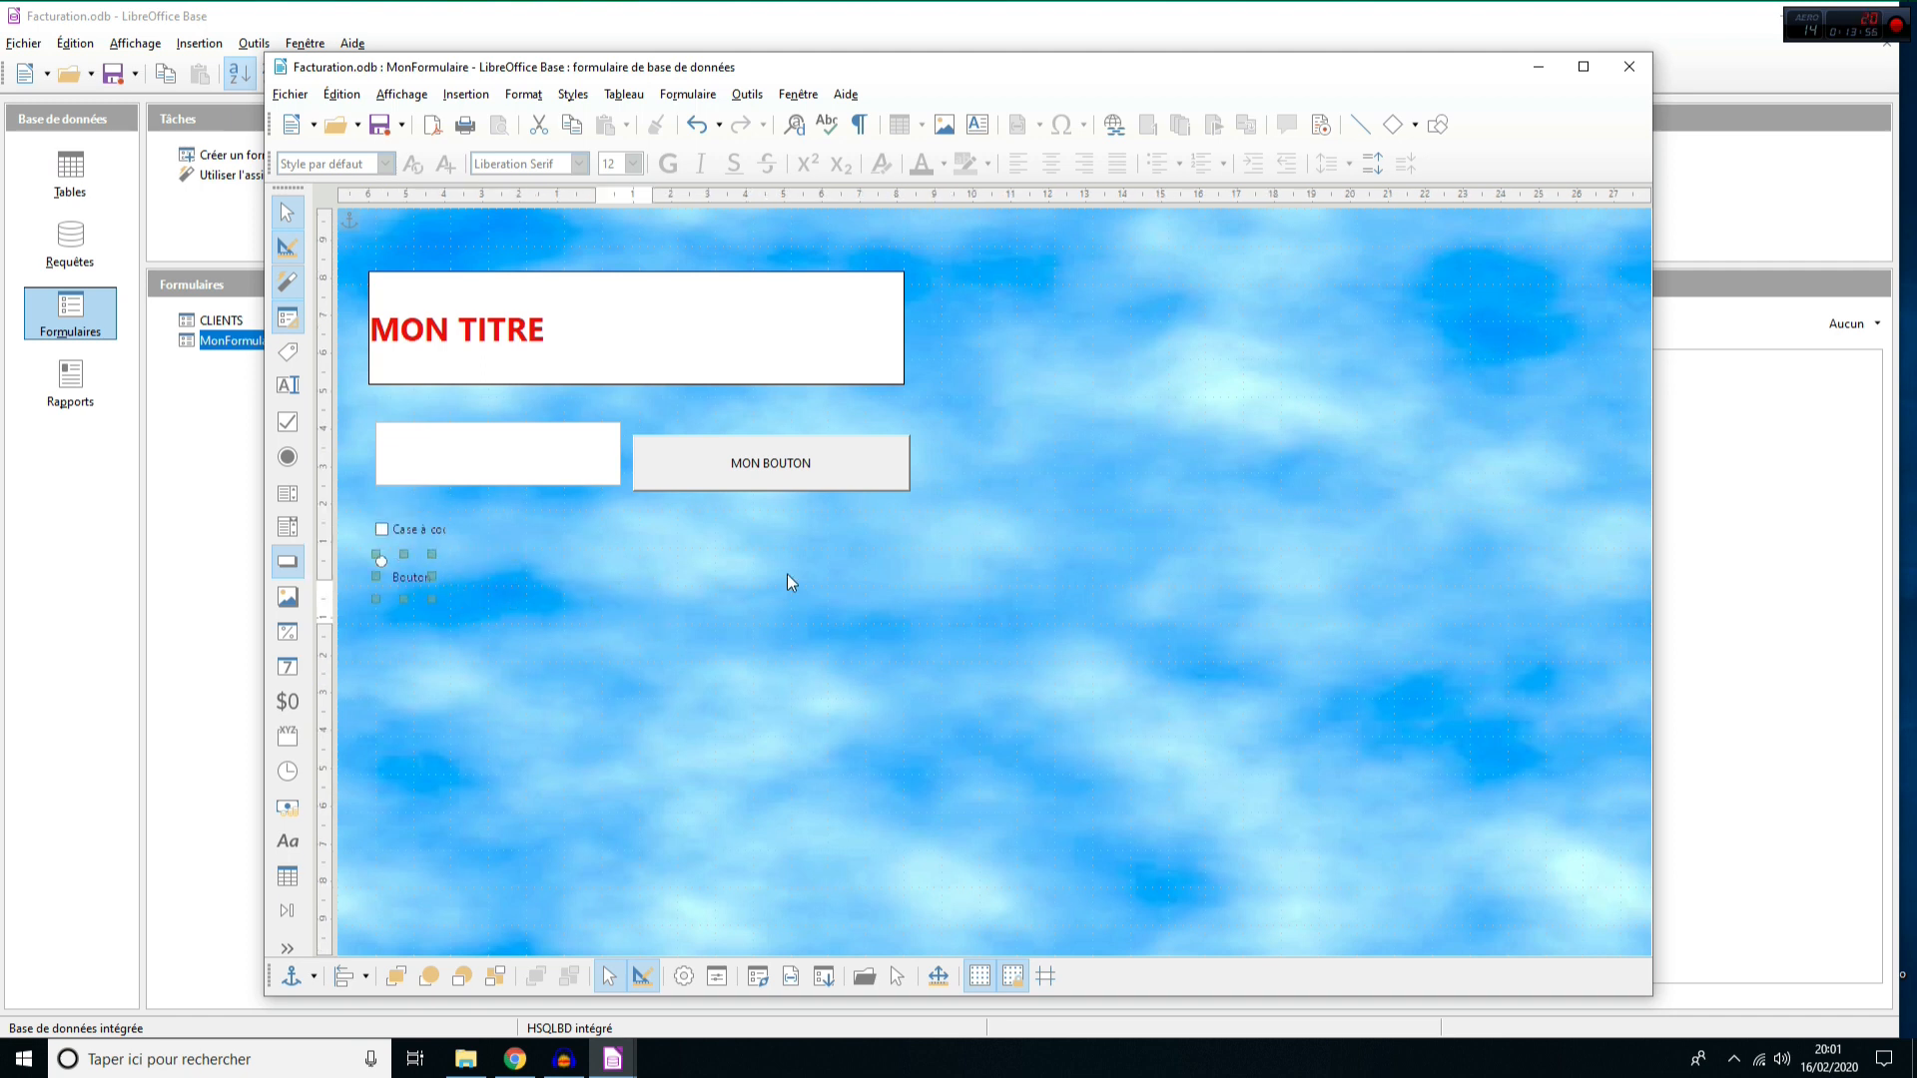
# - Line up the MON BOUTON button horizontally with the text box and bring it closer to the box
pyautogui.click(787, 451)
pyautogui.moveTo(787, 452); pyautogui.dragTo(812, 458)
pyautogui.press('Up')
pyautogui.press('Left')
pyautogui.press('Left')
pyautogui.press('Left')
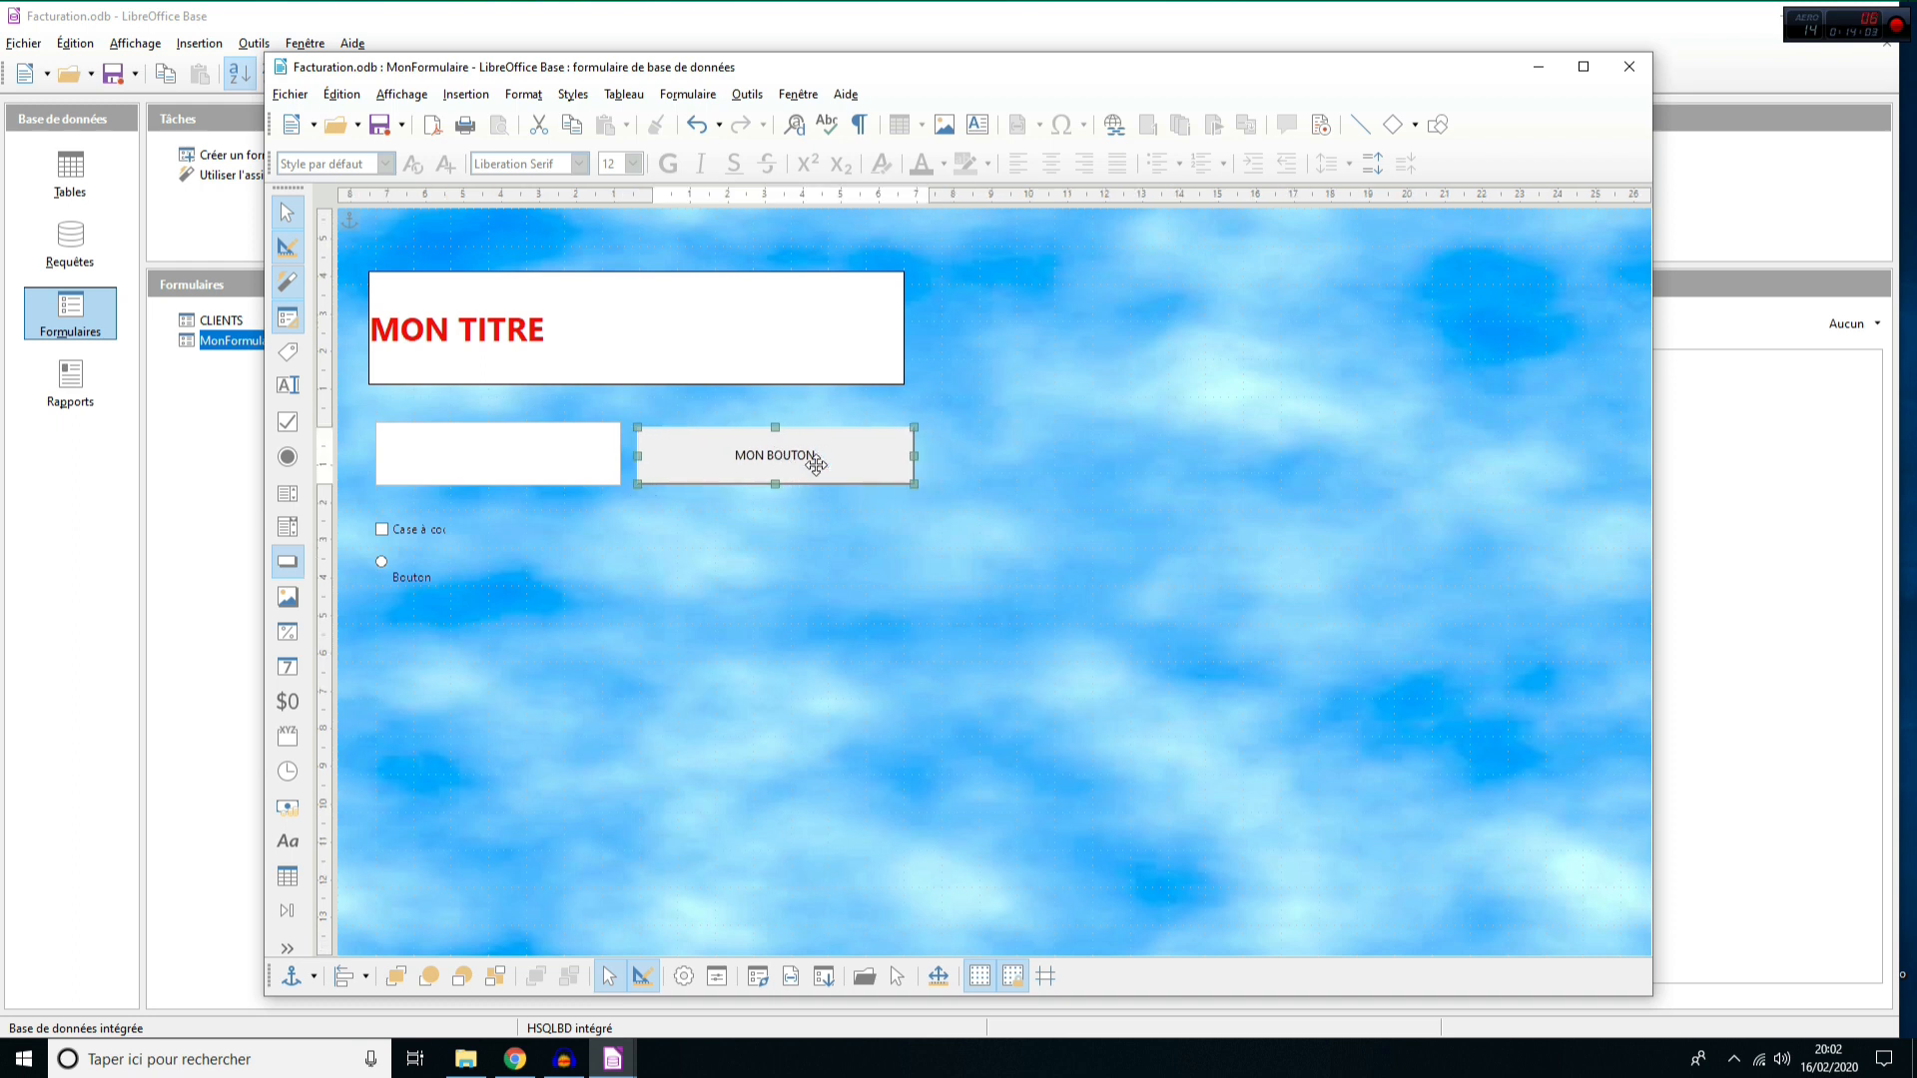
# - Narrow the text box from its right side, and nudge the MON BOUTON button left to follow it
pyautogui.click(524, 455)
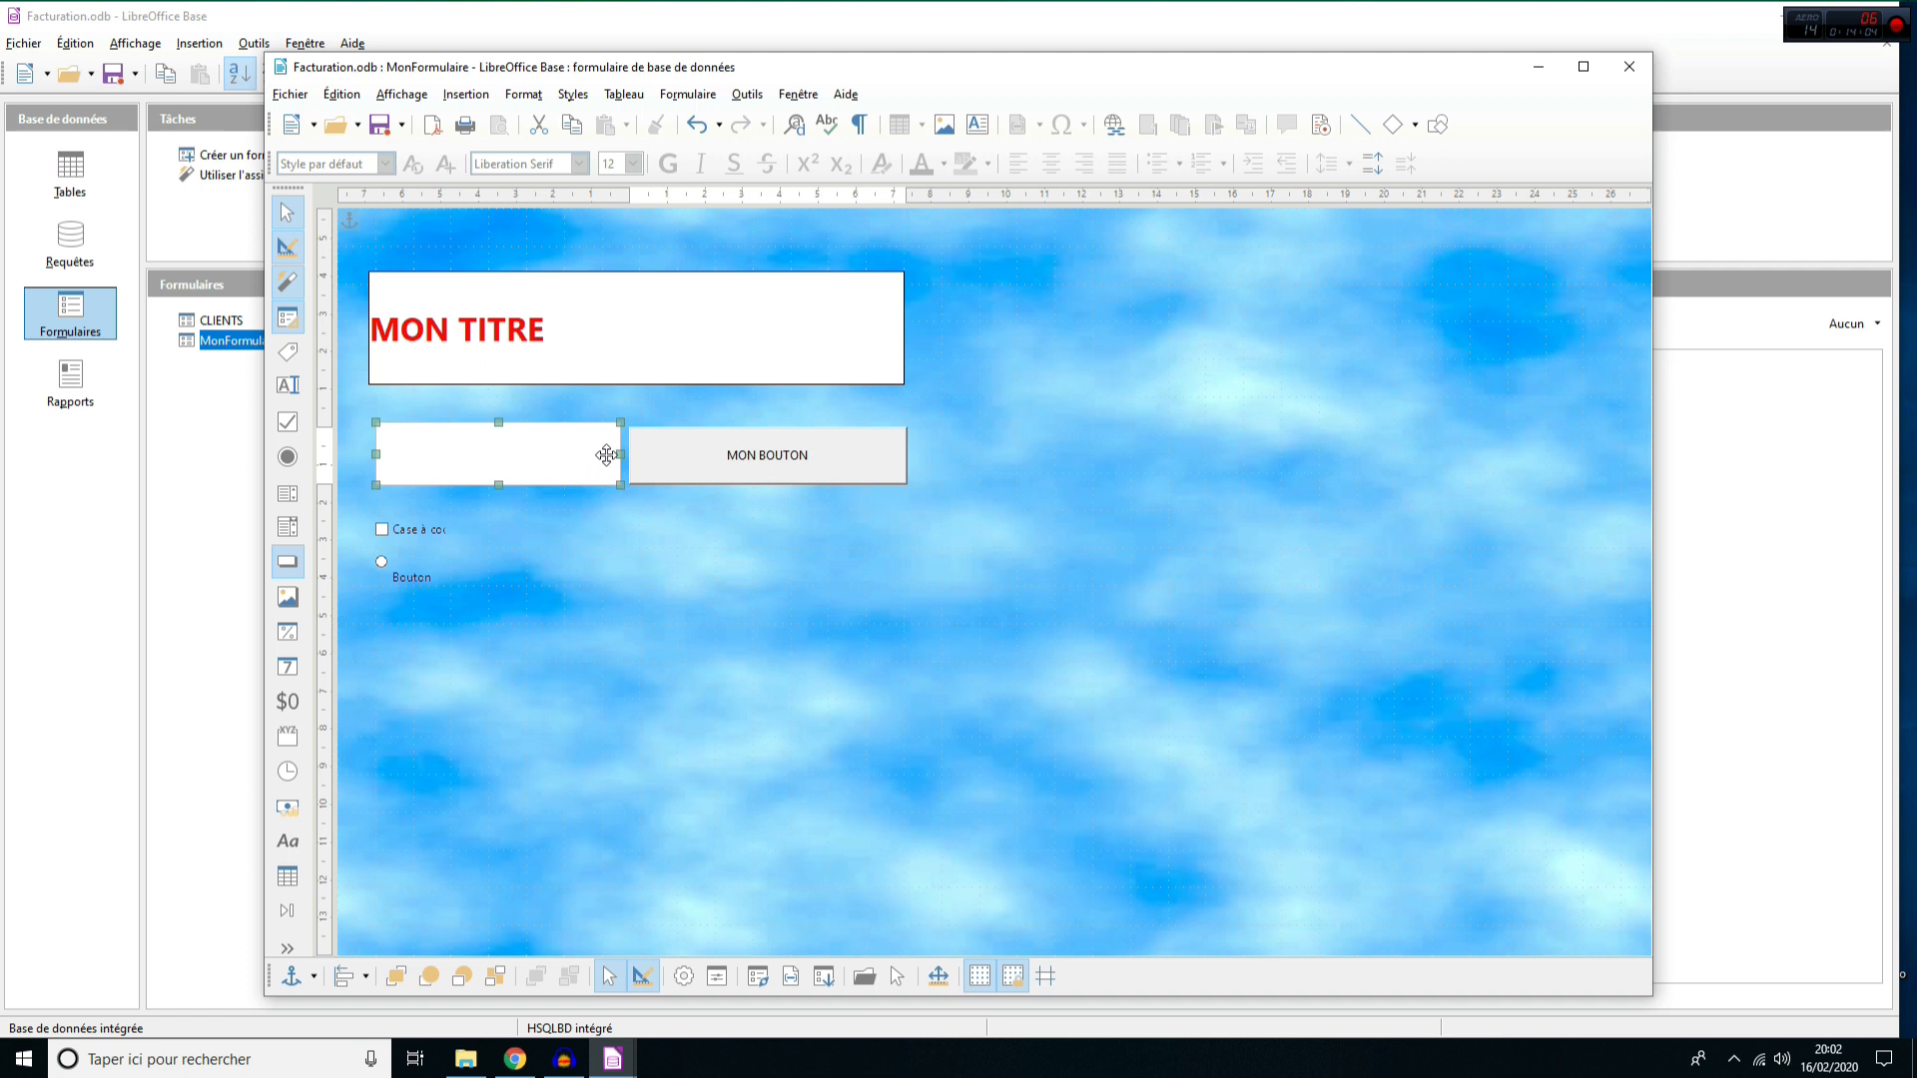
pyautogui.moveTo(620, 455); pyautogui.dragTo(545, 454)
pyautogui.click(771, 461)
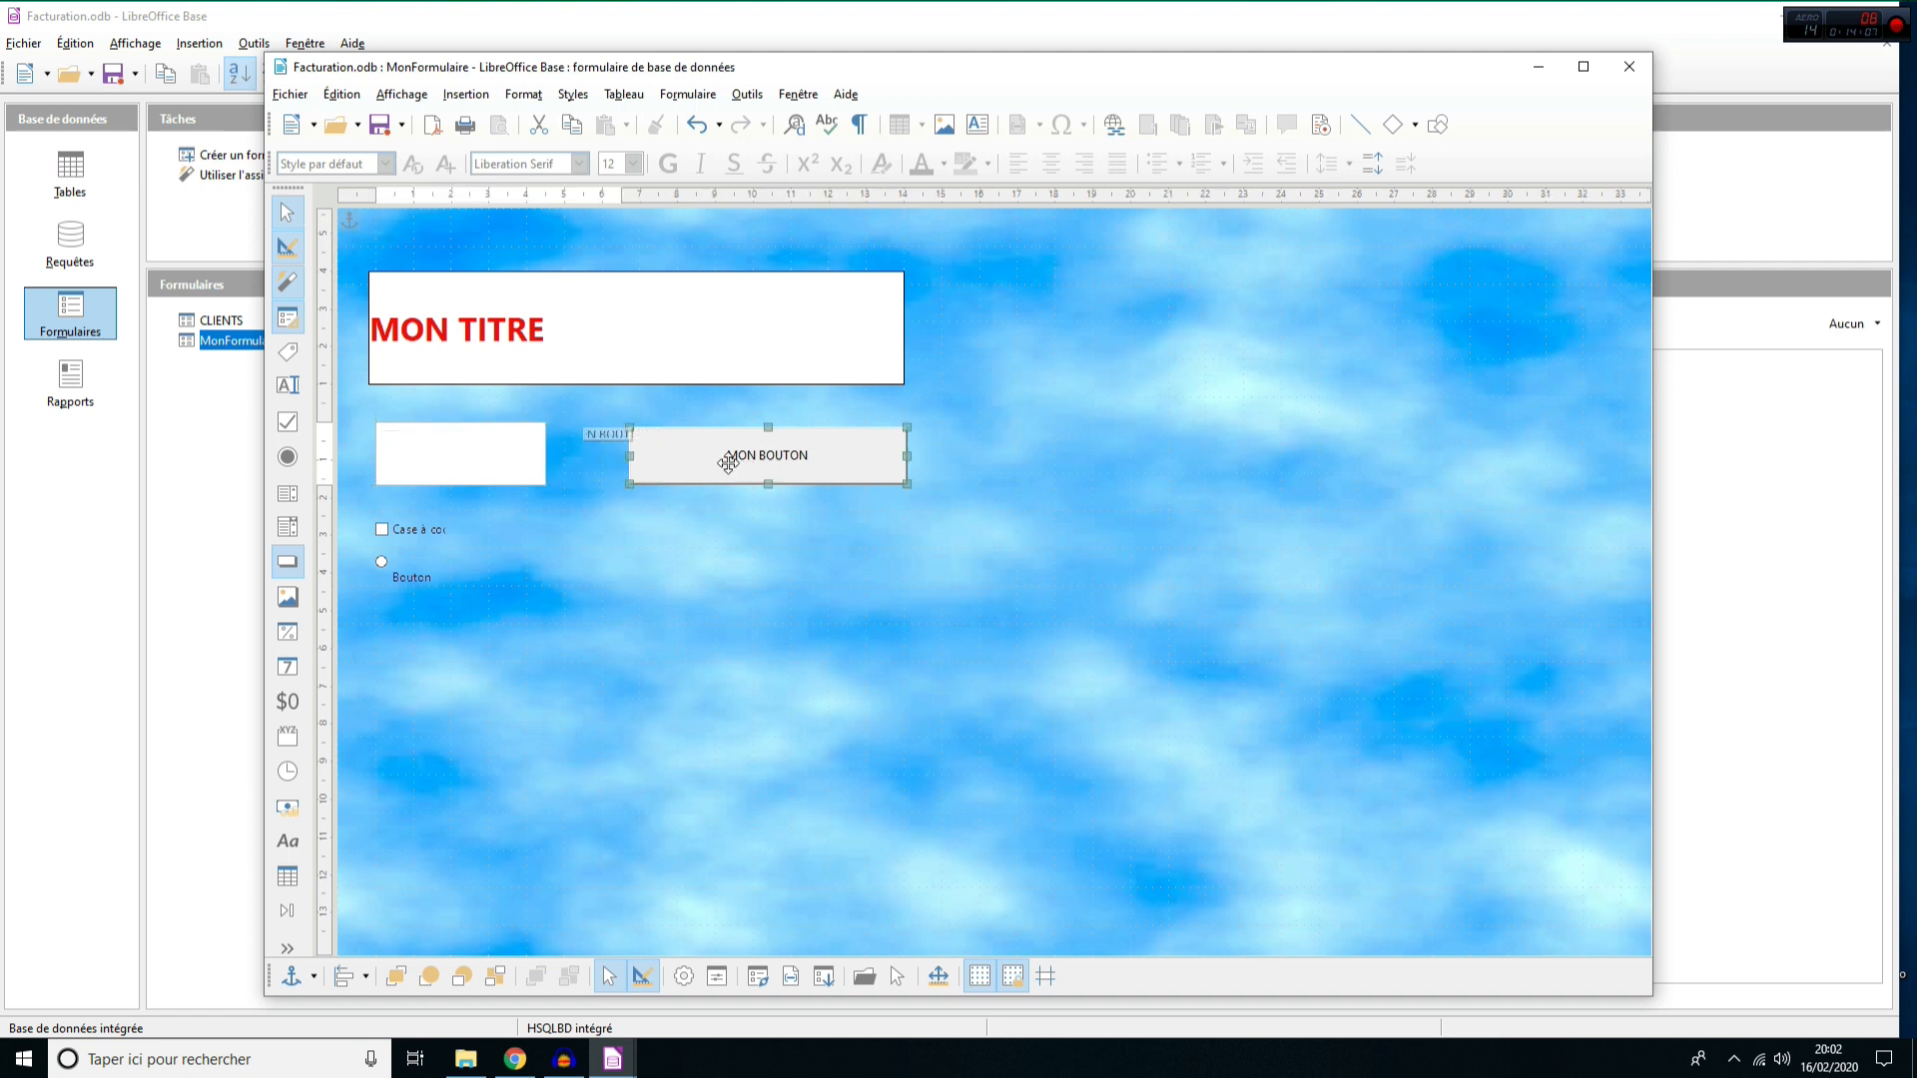
pyautogui.press('Left')
pyautogui.press('Left')
pyautogui.press('Left')
pyautogui.press('Left')
pyautogui.press('Left')
pyautogui.press('Left')
pyautogui.click(573, 695)
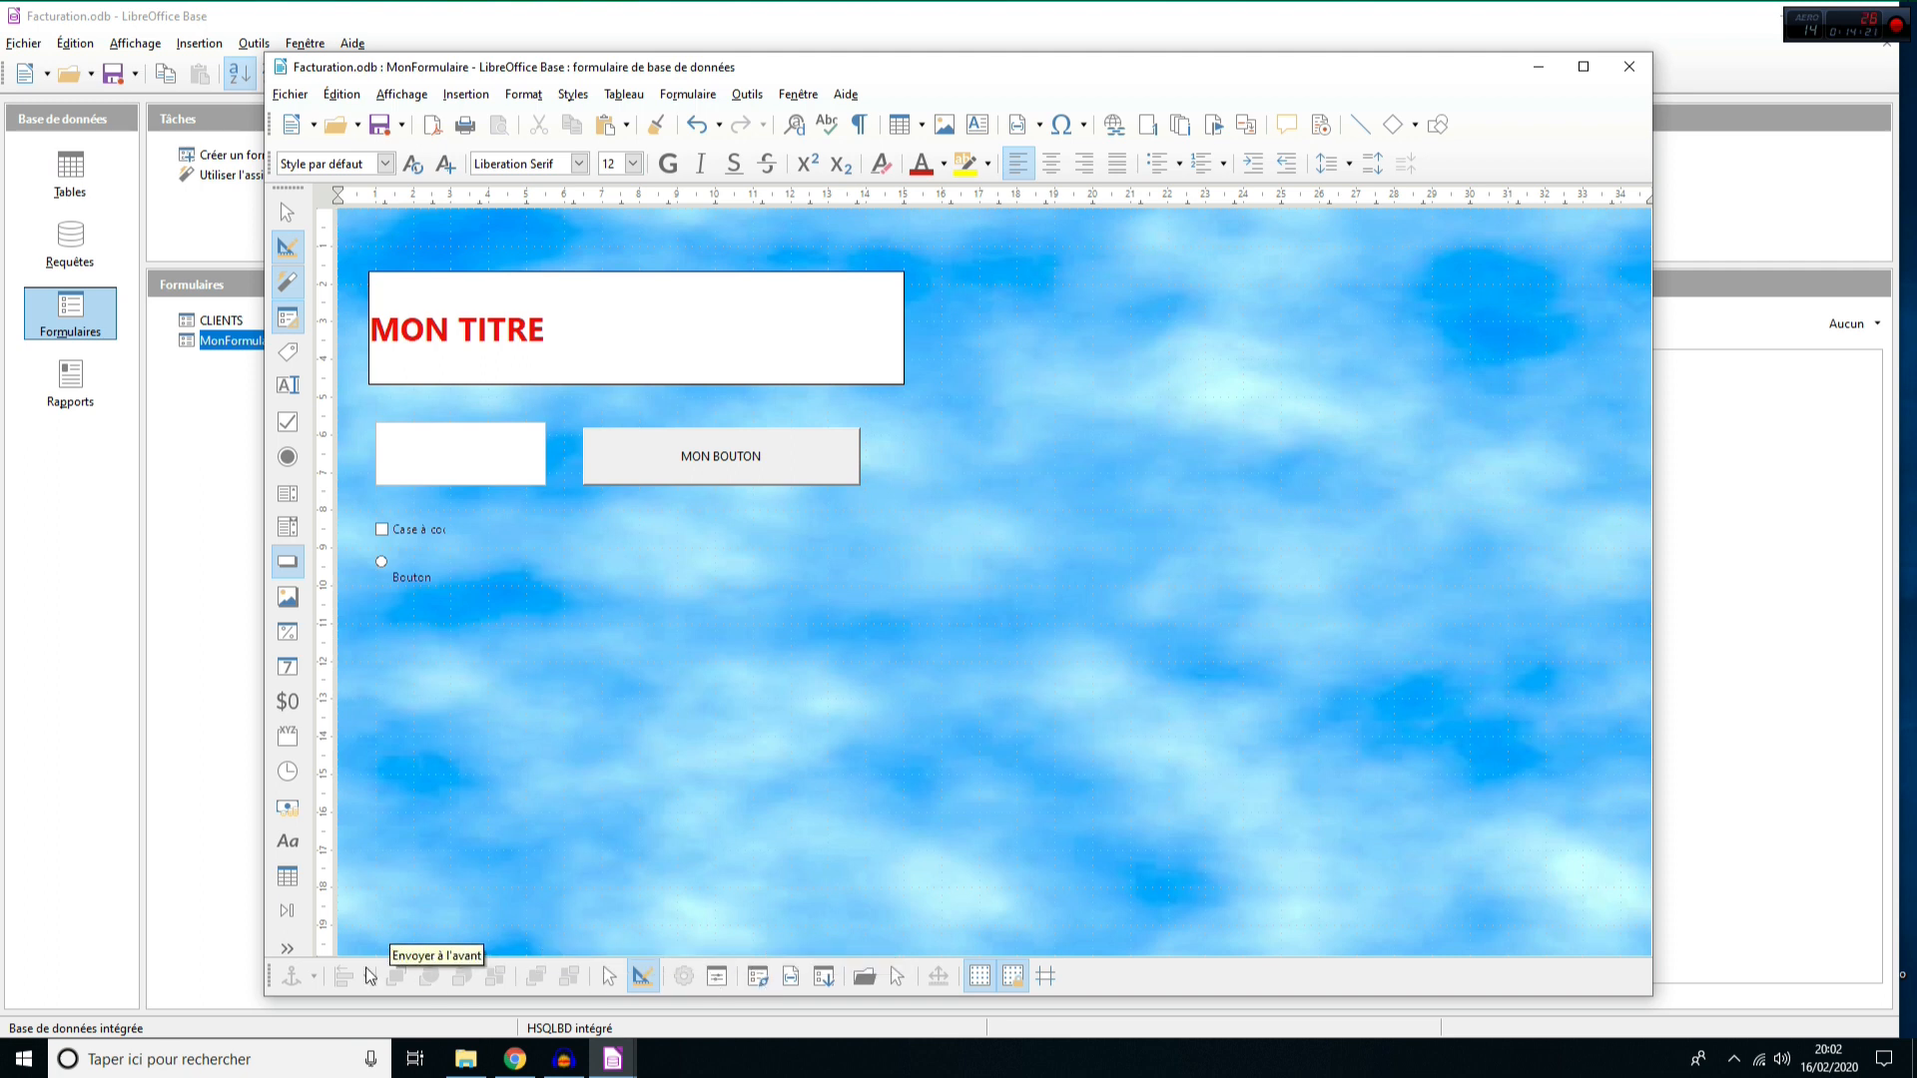
# - Open the Form Navigator and select each listed control to examine which form element it corresponds to
pyautogui.click(759, 979)
pyautogui.moveTo(305, 197); pyautogui.dragTo(201, 49)
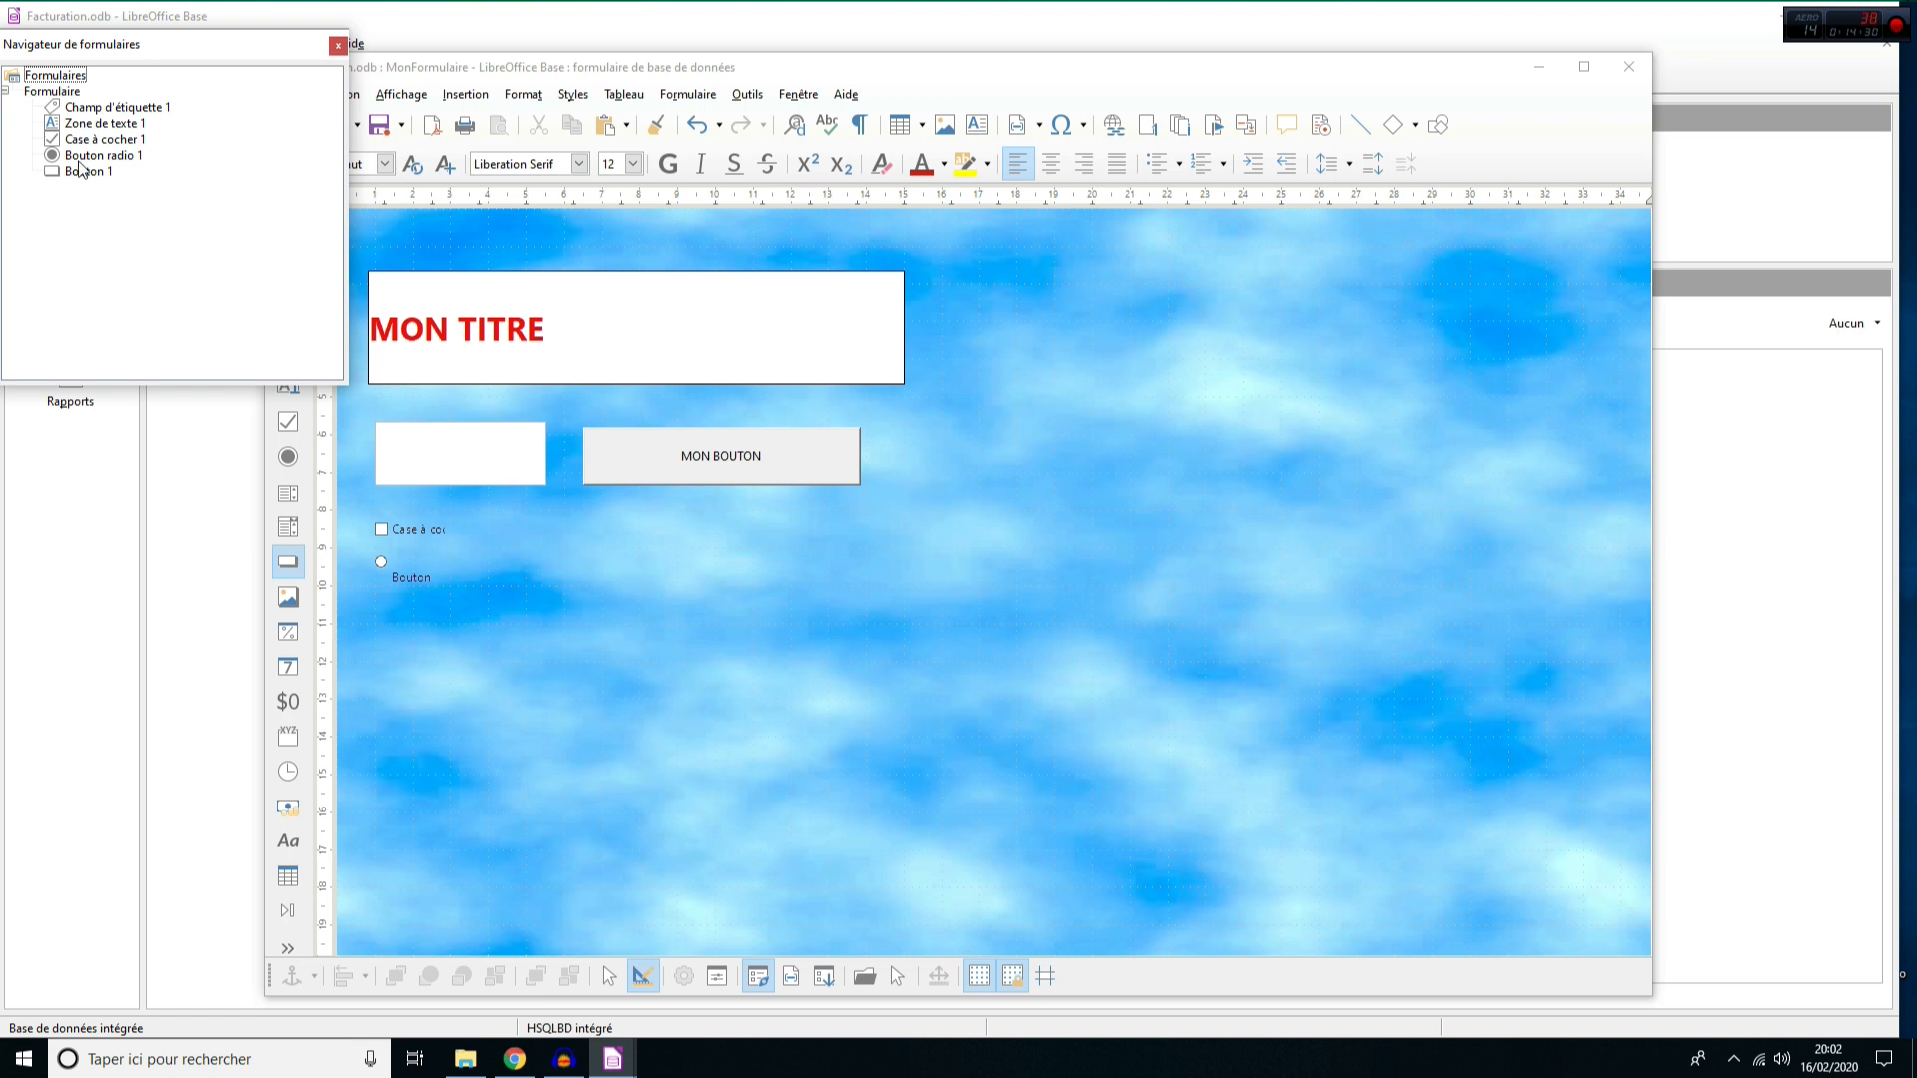
pyautogui.click(120, 108)
pyautogui.click(597, 290)
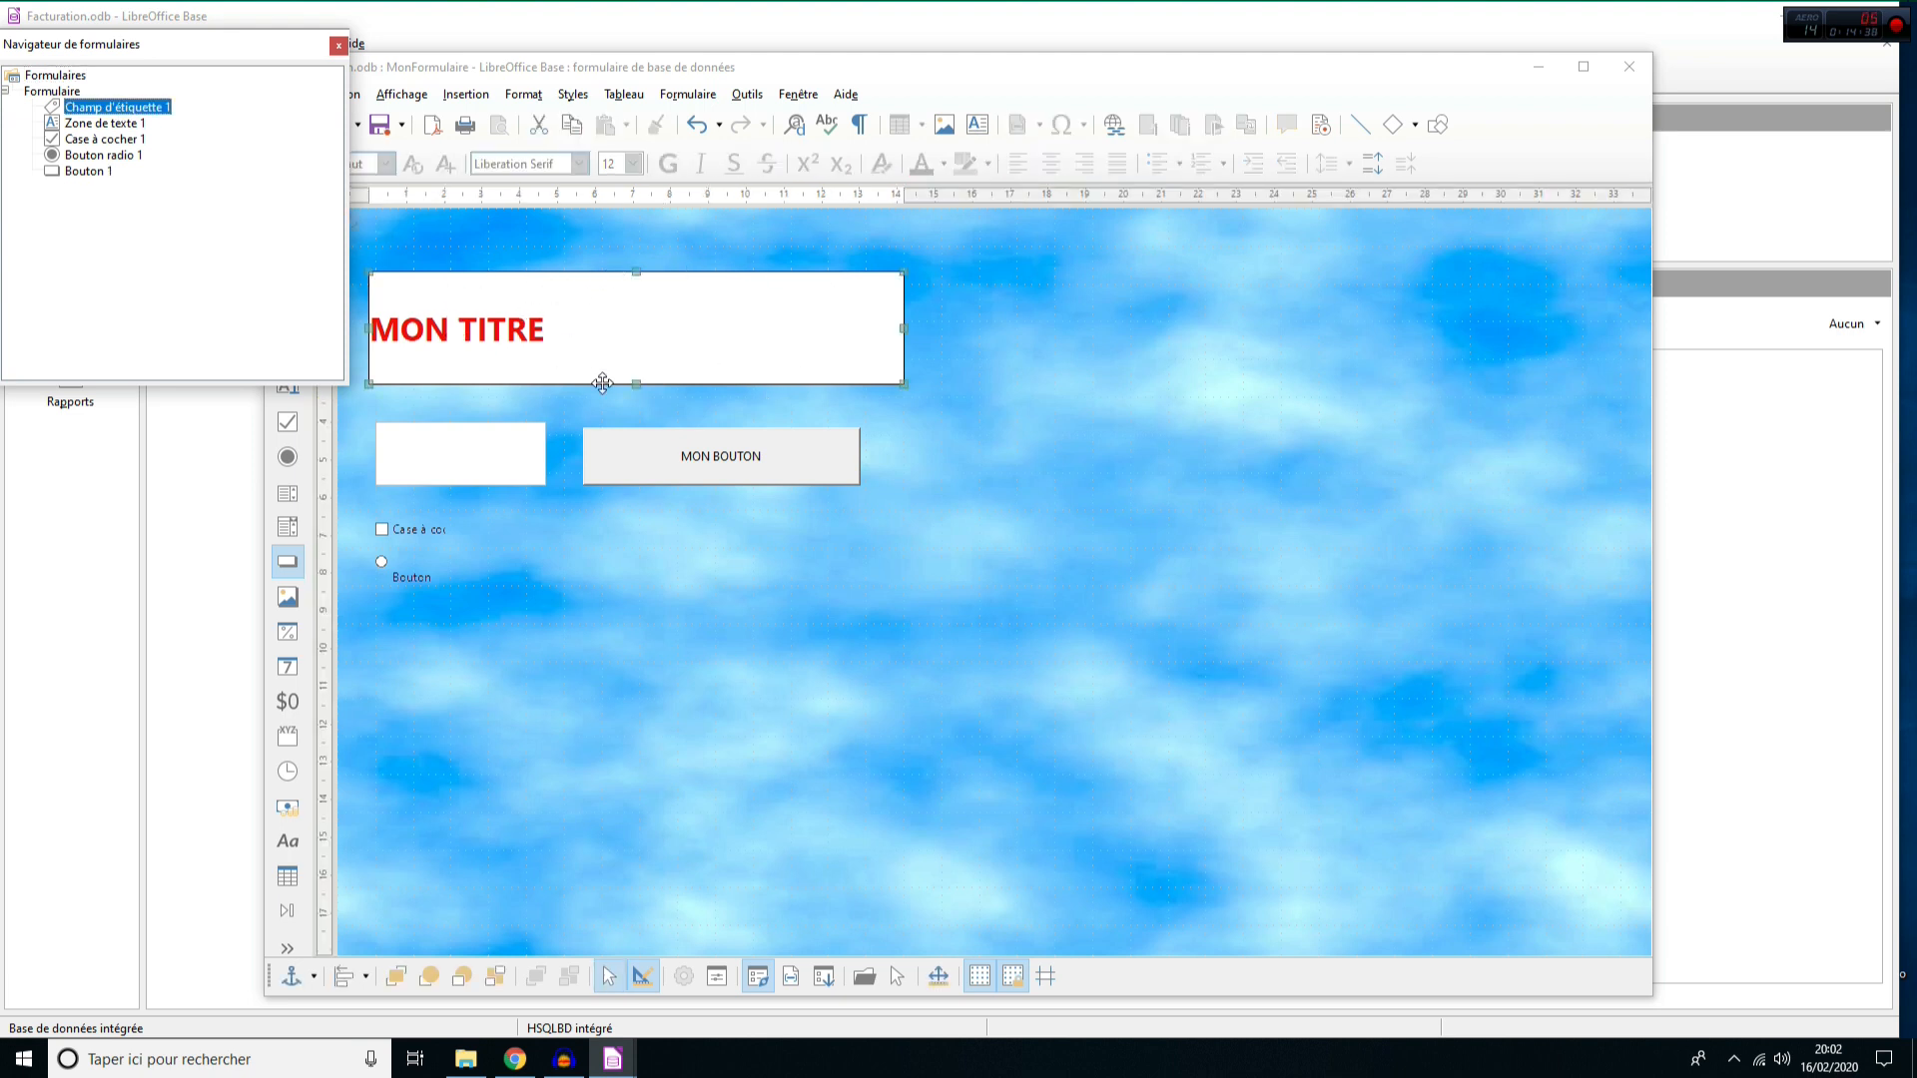
pyautogui.click(105, 124)
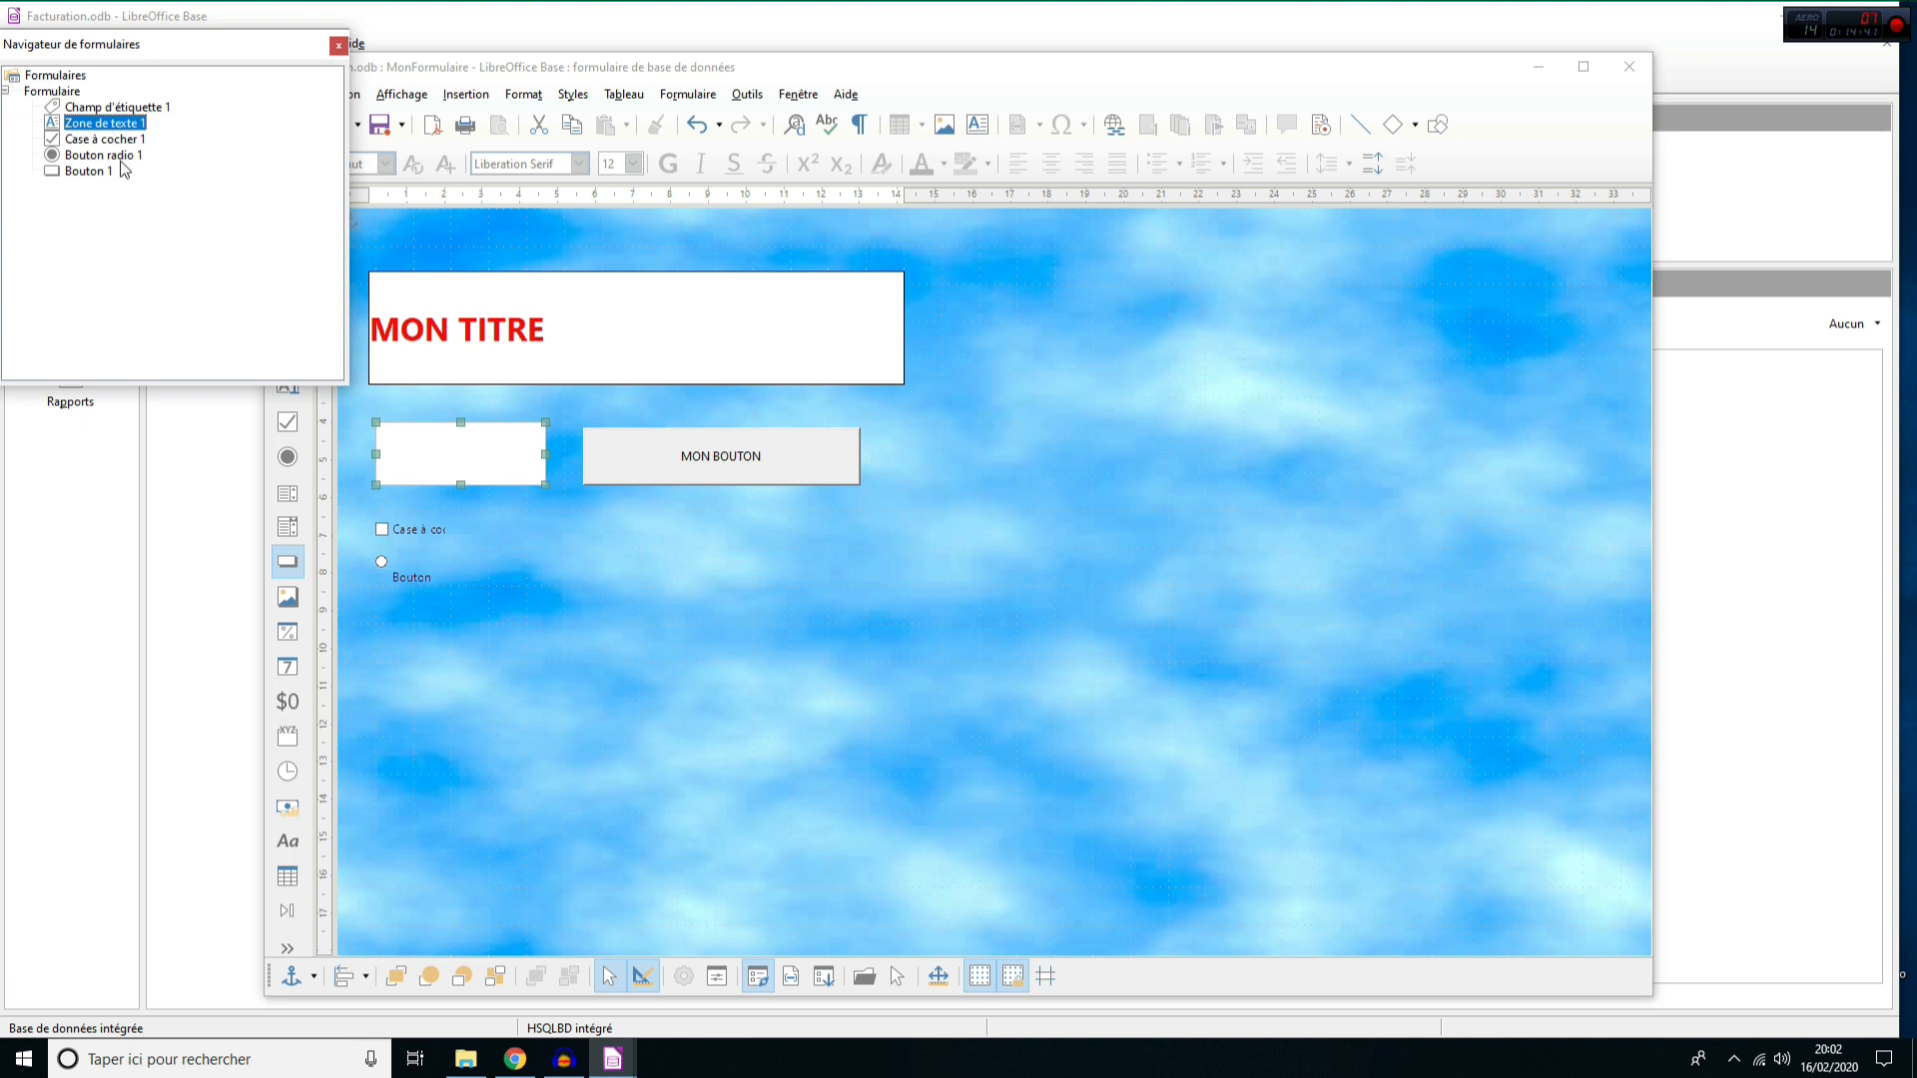
pyautogui.click(124, 140)
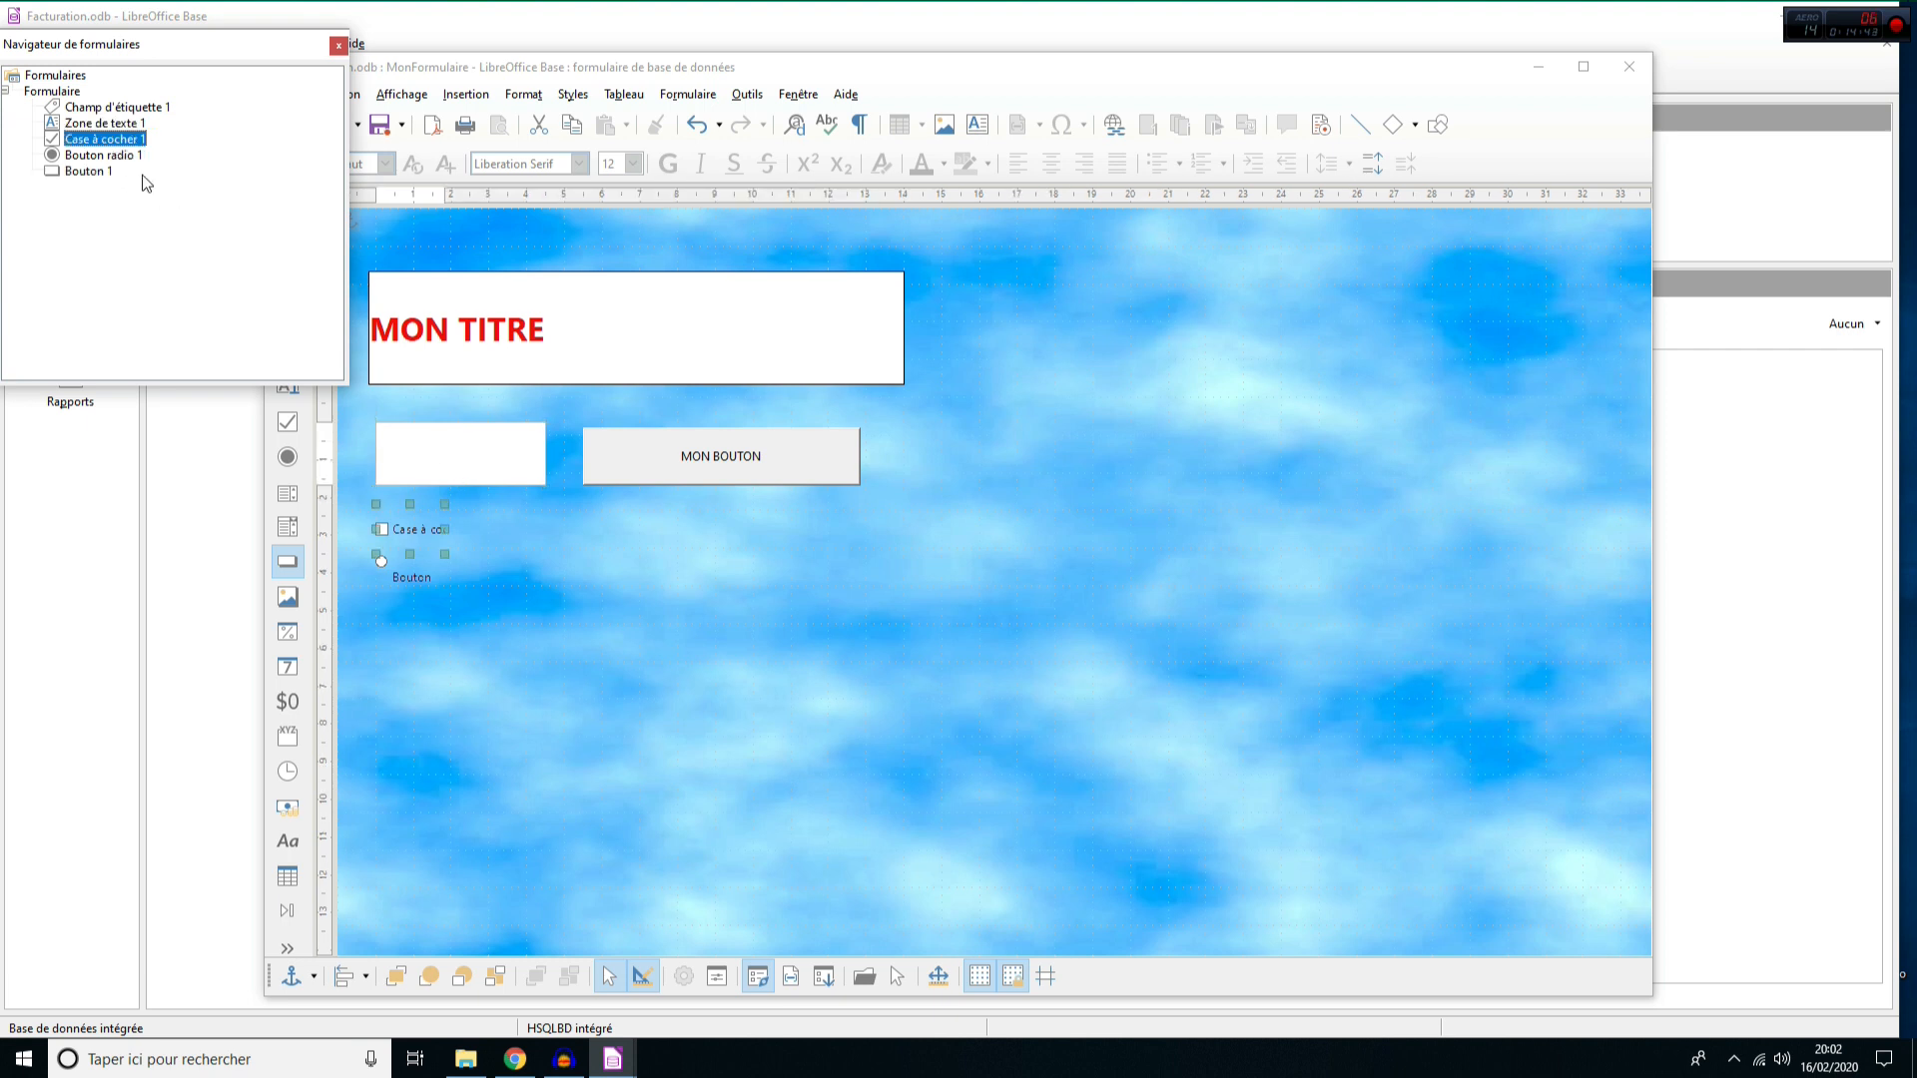
pyautogui.click(100, 157)
pyautogui.click(90, 171)
pyautogui.click(99, 156)
pyautogui.click(105, 140)
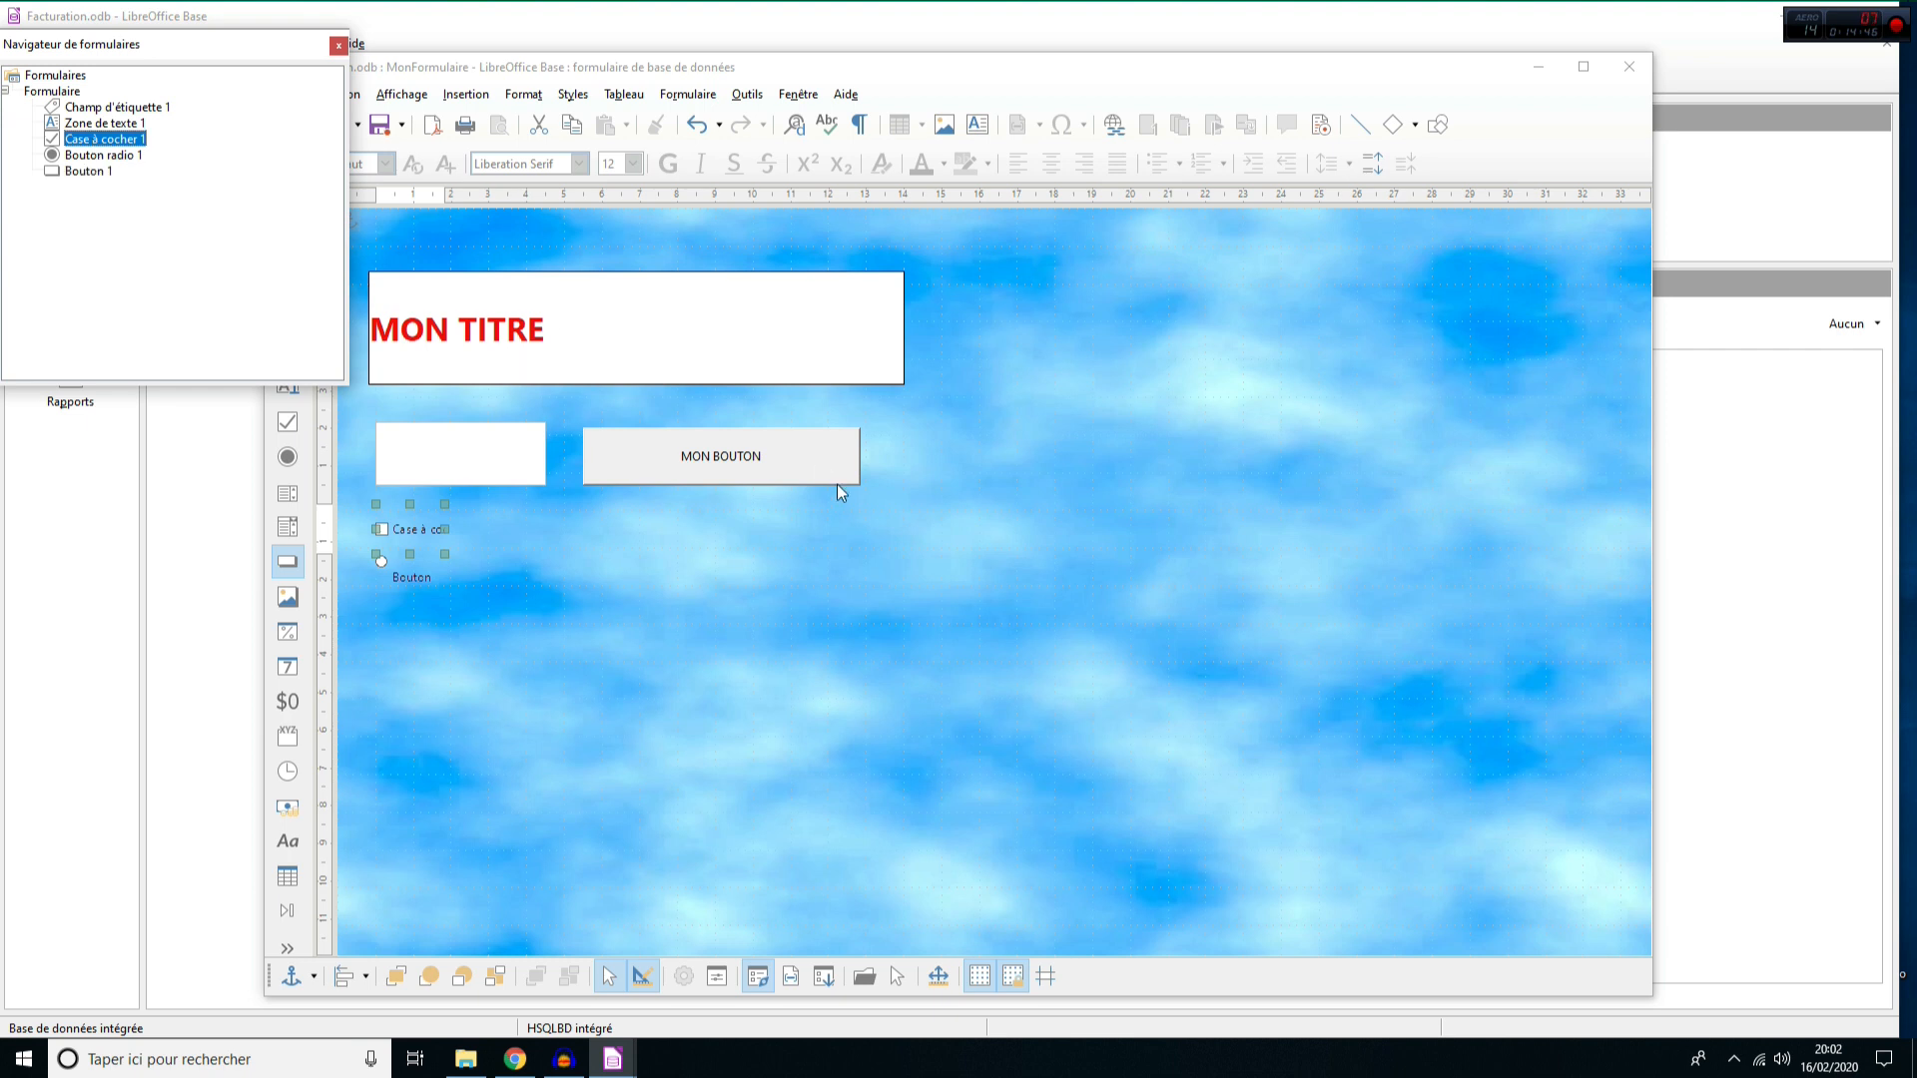
# - Delete the Bouton 1 control from the form through the Form Navigator
pyautogui.click(89, 172)
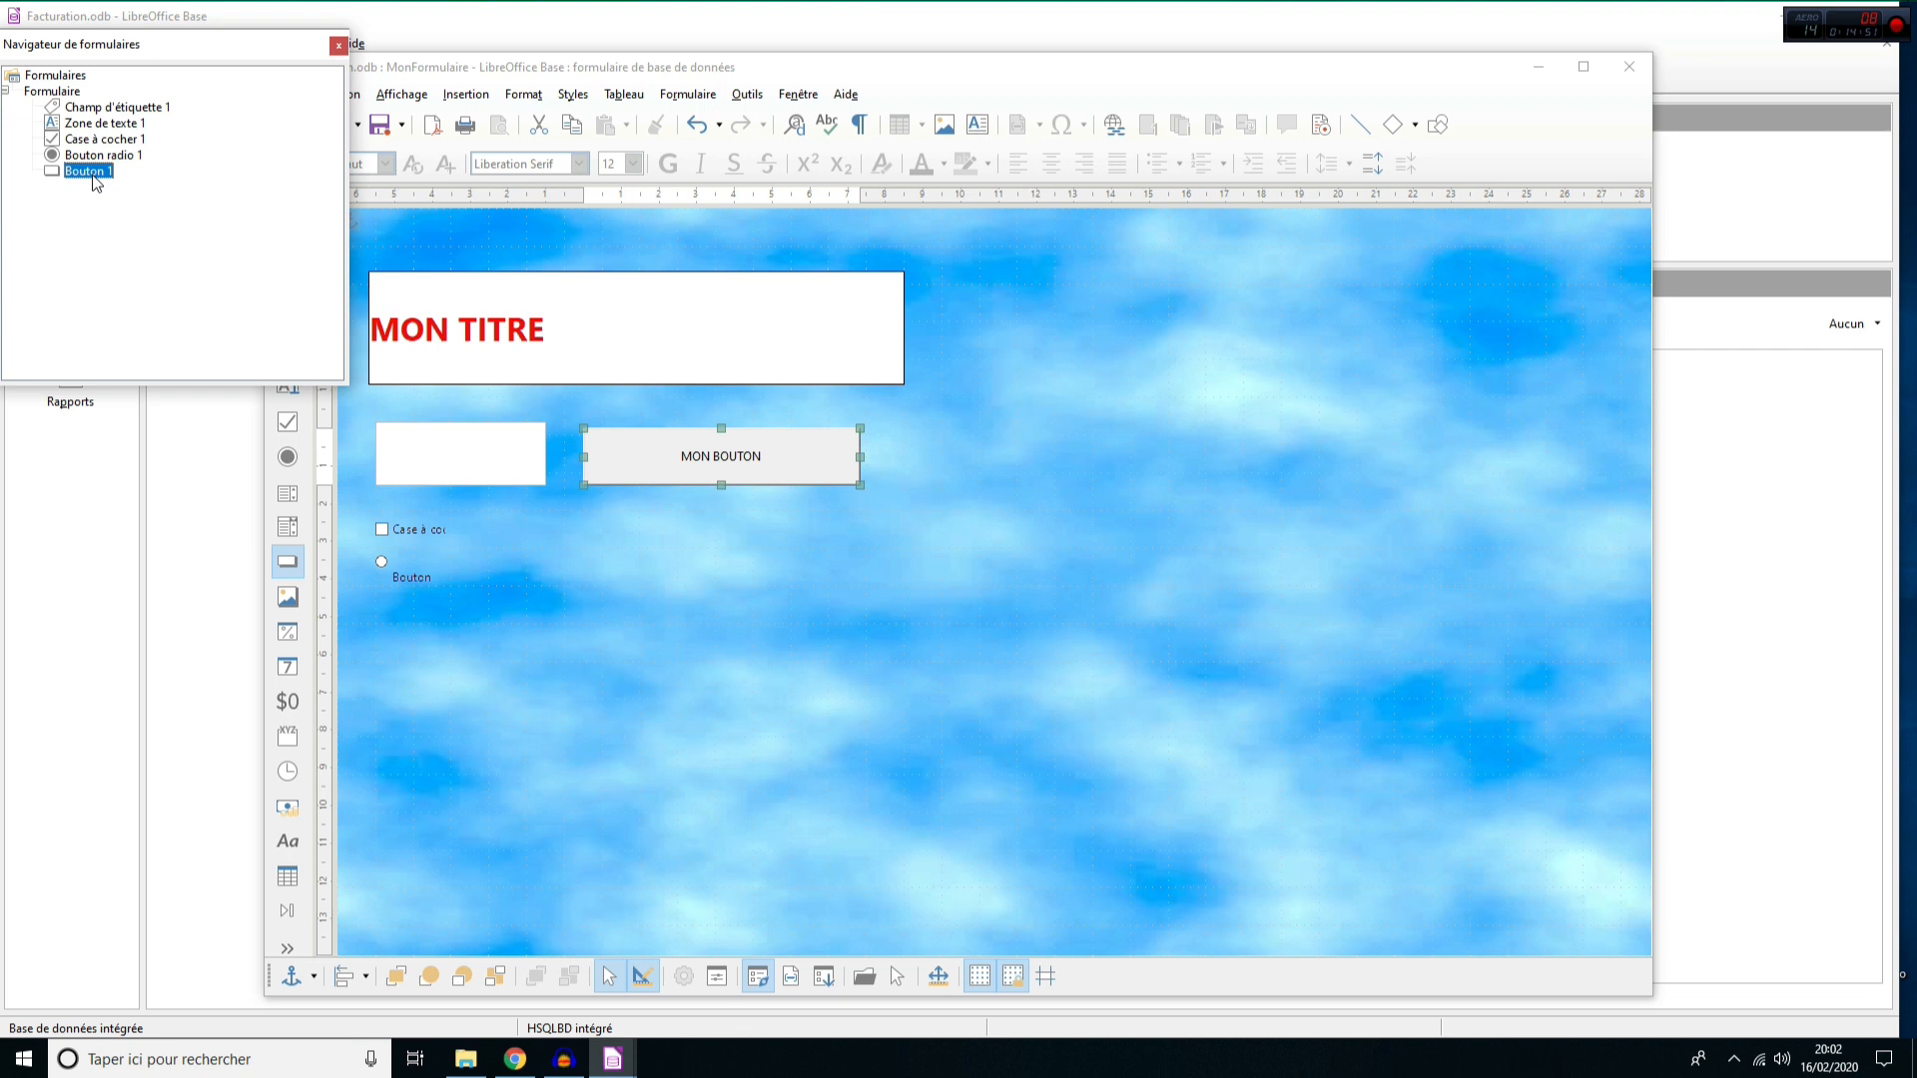
pyautogui.rightClick(90, 174)
pyautogui.click(155, 228)
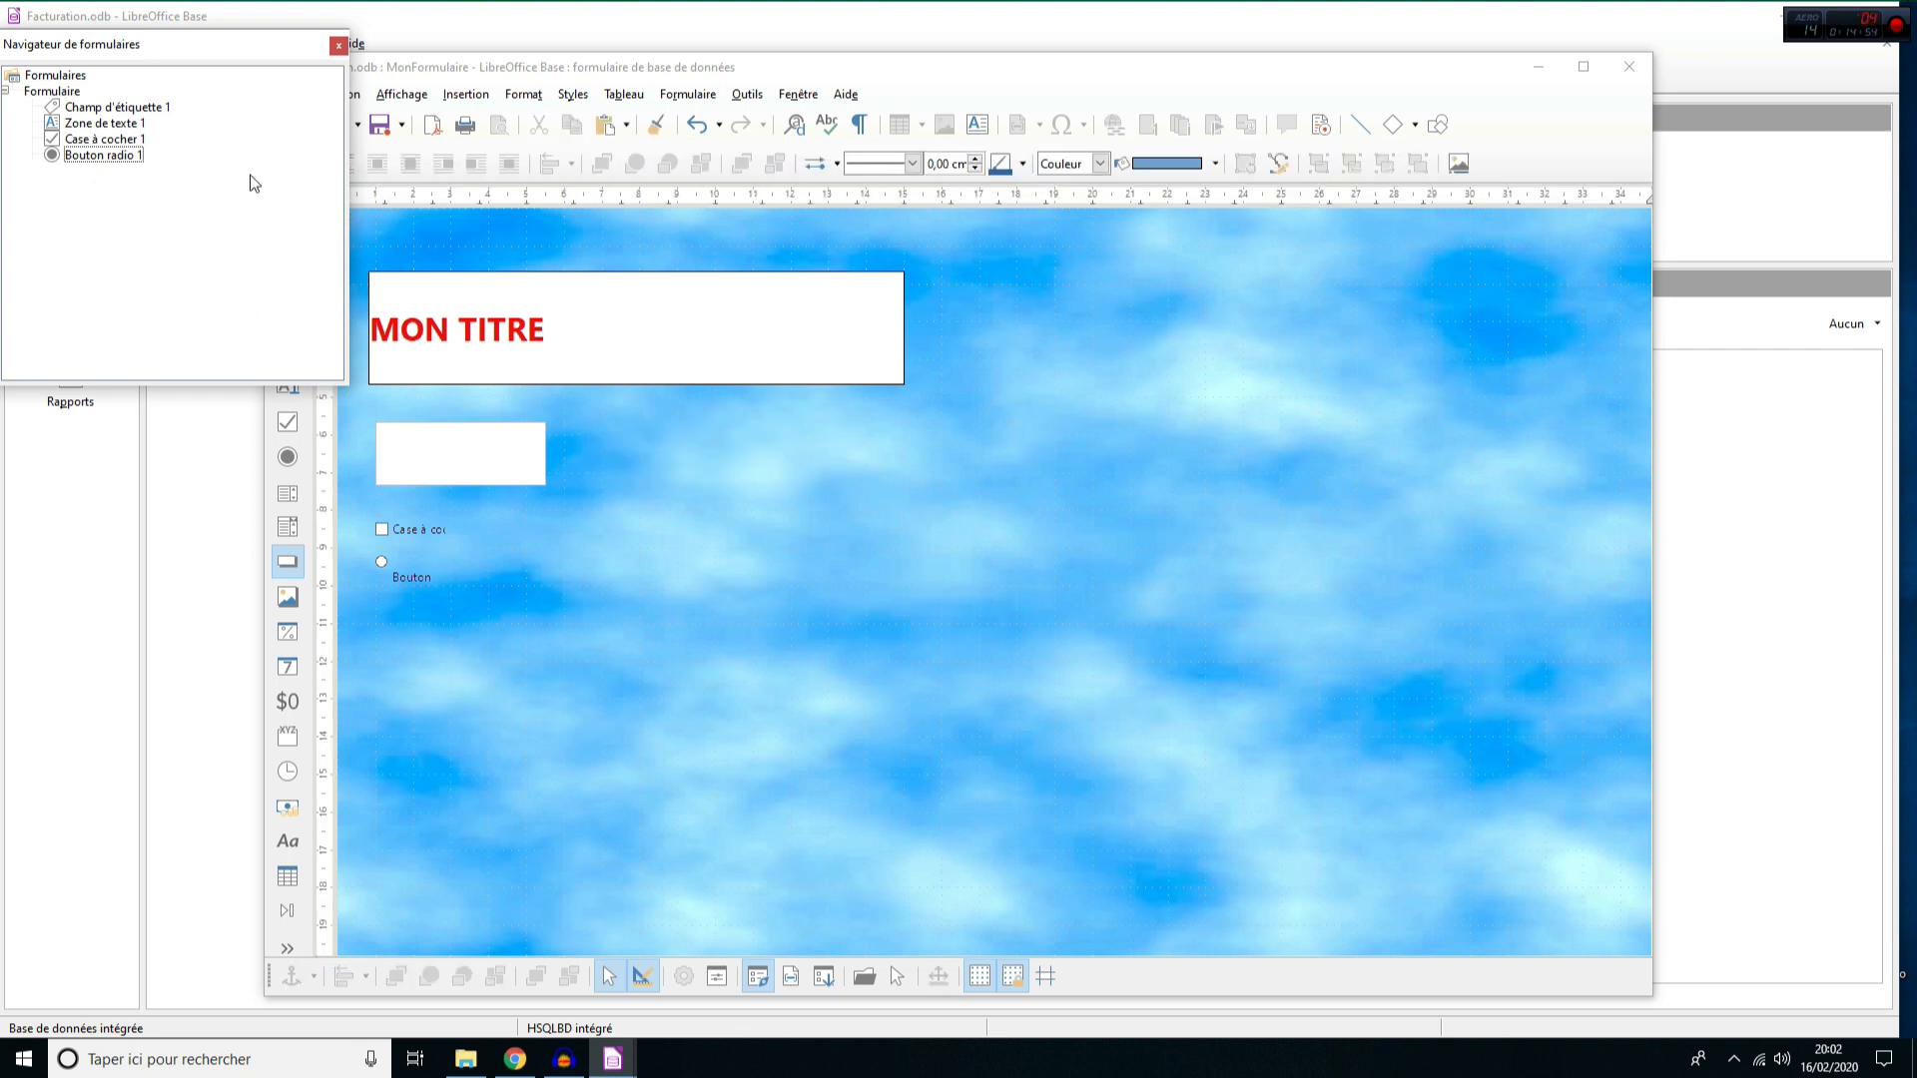
pyautogui.click(94, 140)
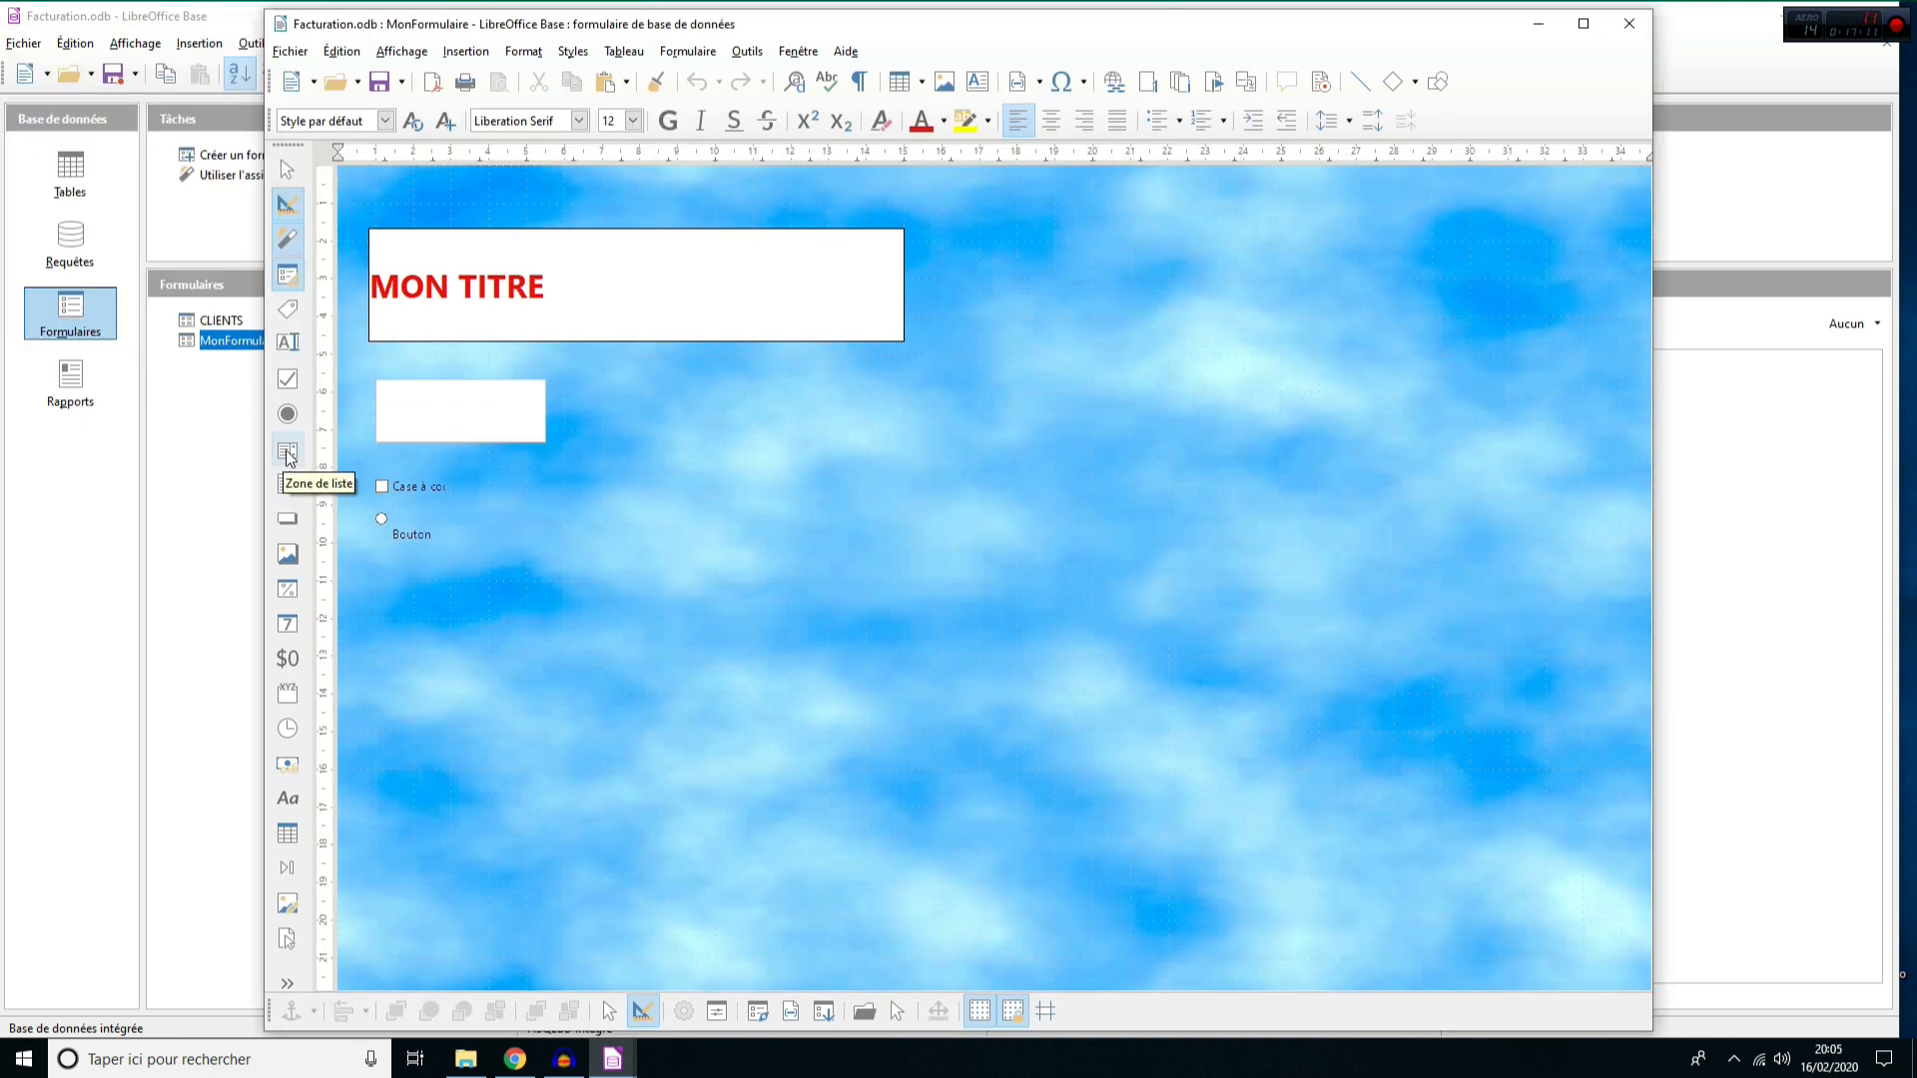
# - Draw a list box to the right of the text box and base its content on the T_CLIENTS table
pyautogui.click(288, 456)
pyautogui.moveTo(606, 416); pyautogui.dragTo(890, 462)
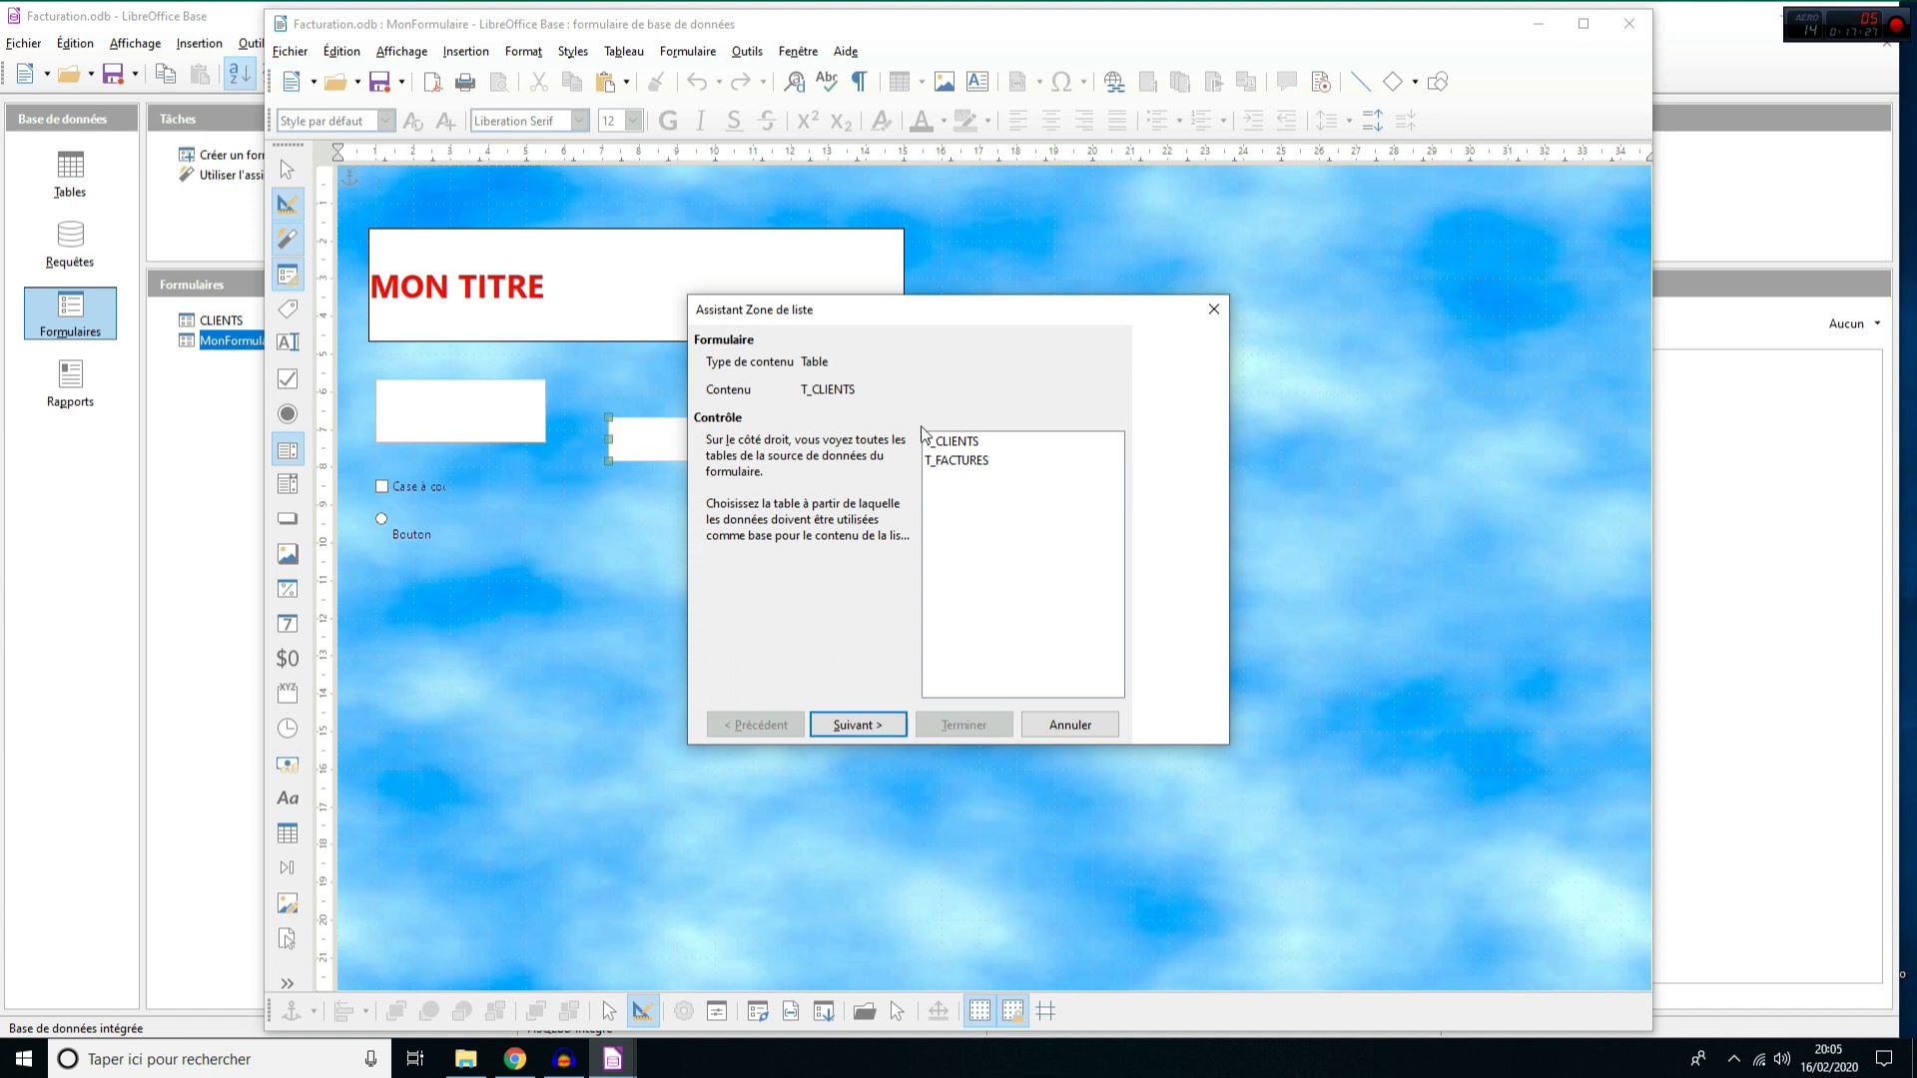
pyautogui.click(967, 445)
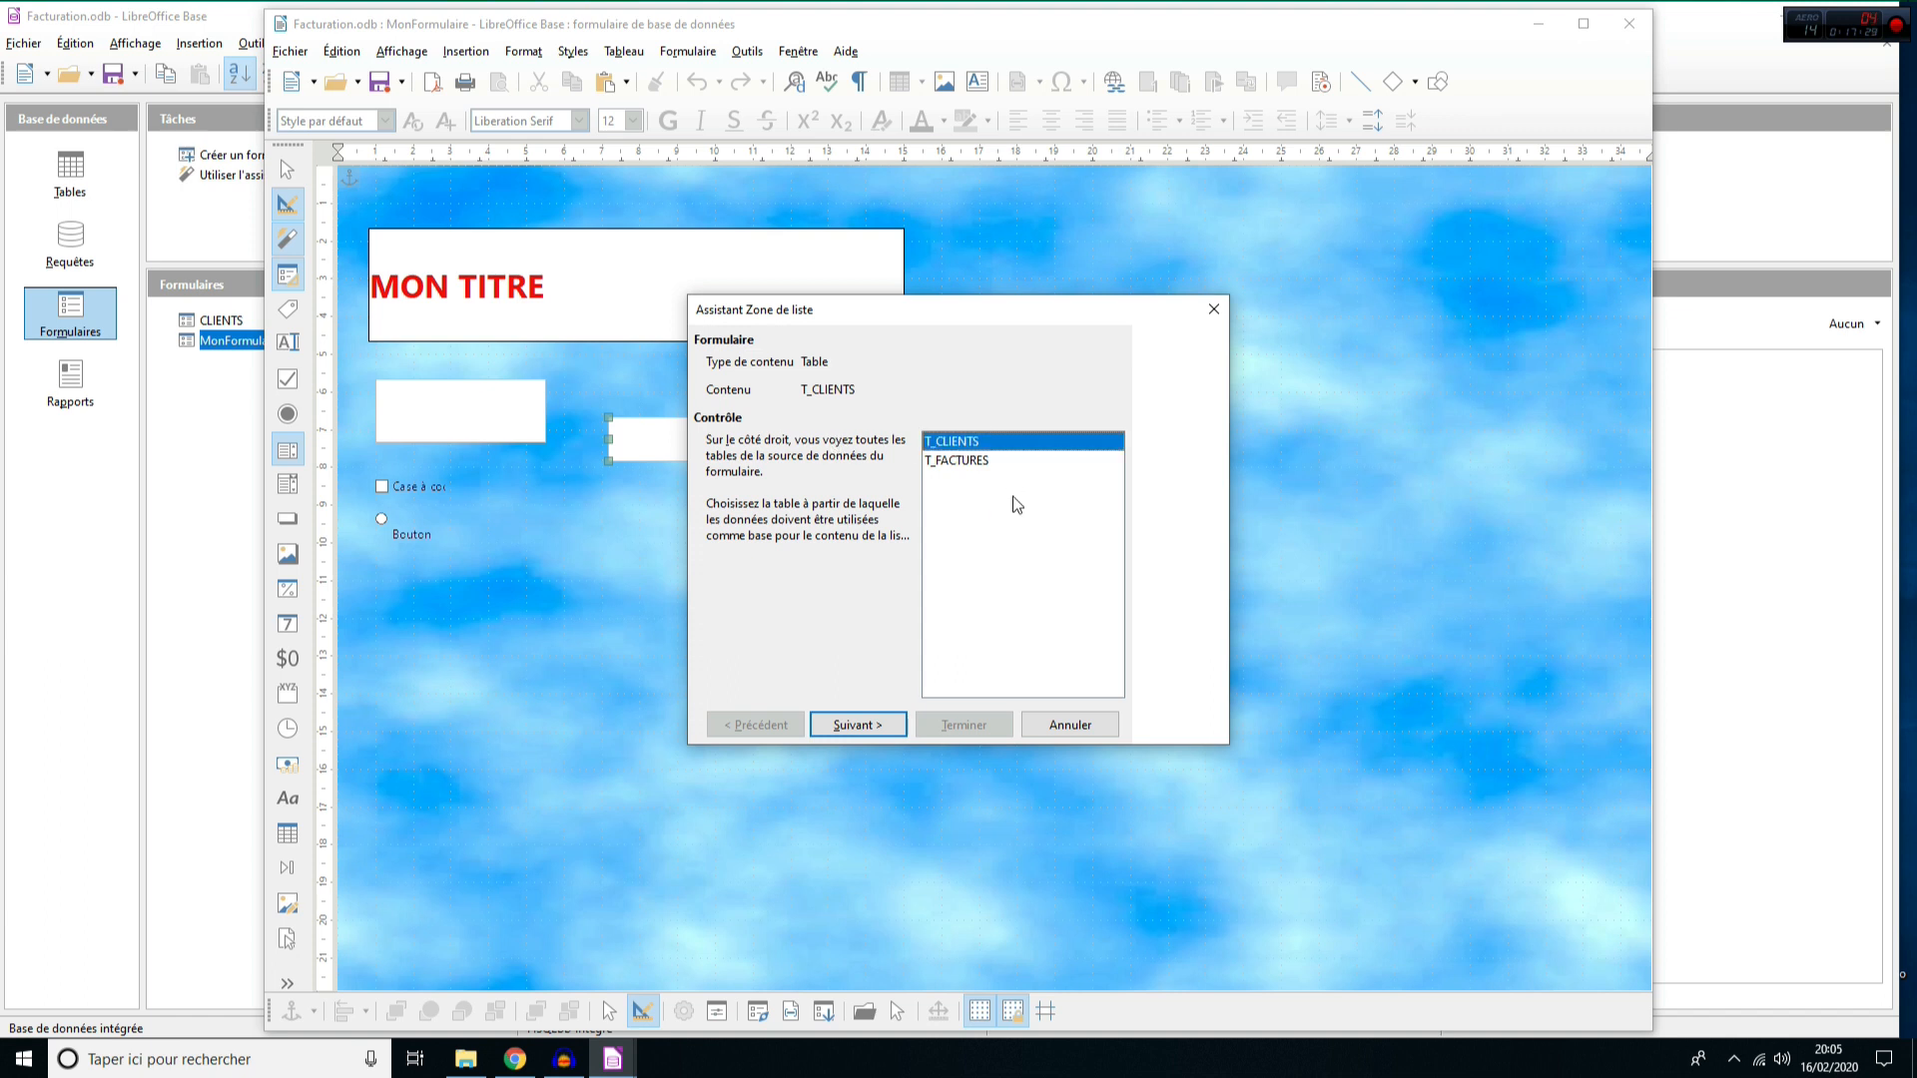
pyautogui.click(859, 726)
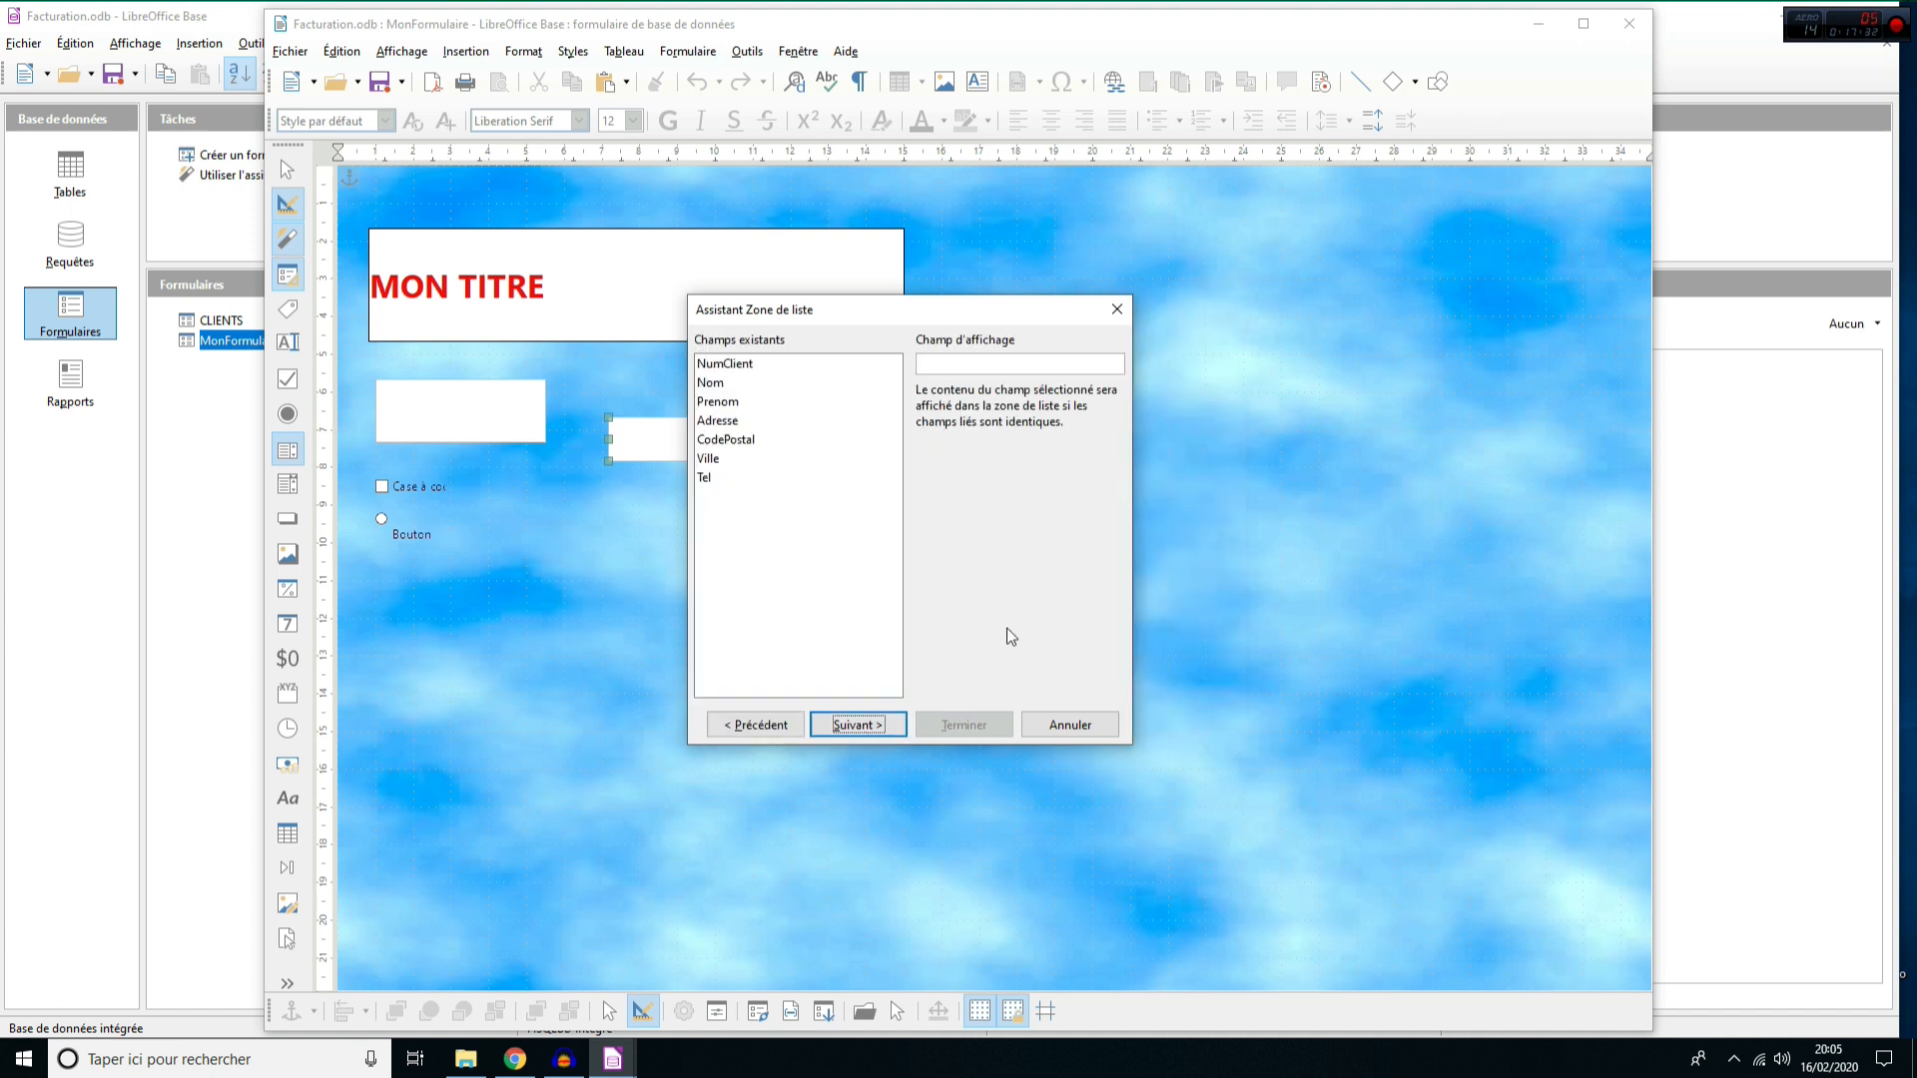
# - Display the Nom field in the list box, link Nom in the value table to Nom in the list table, and finish the wizard
pyautogui.click(721, 383)
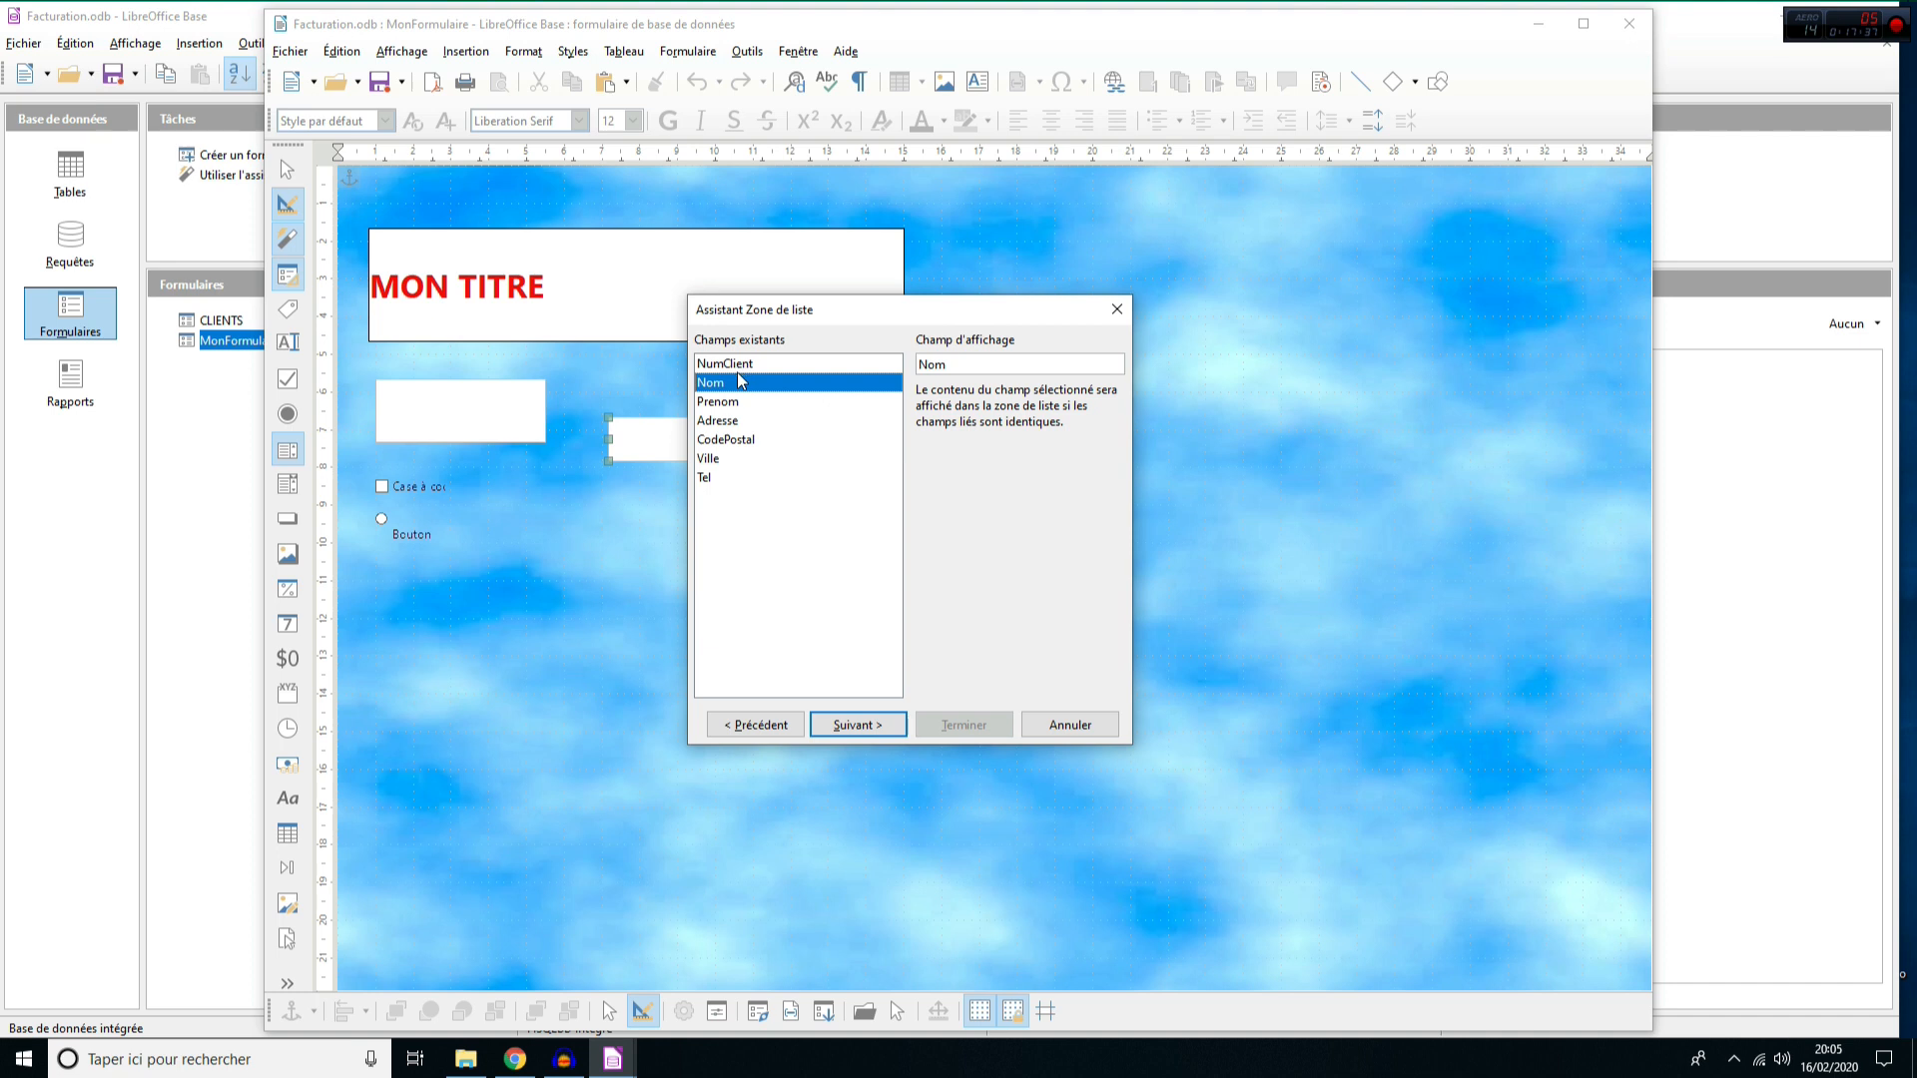
pyautogui.click(859, 725)
pyautogui.click(902, 410)
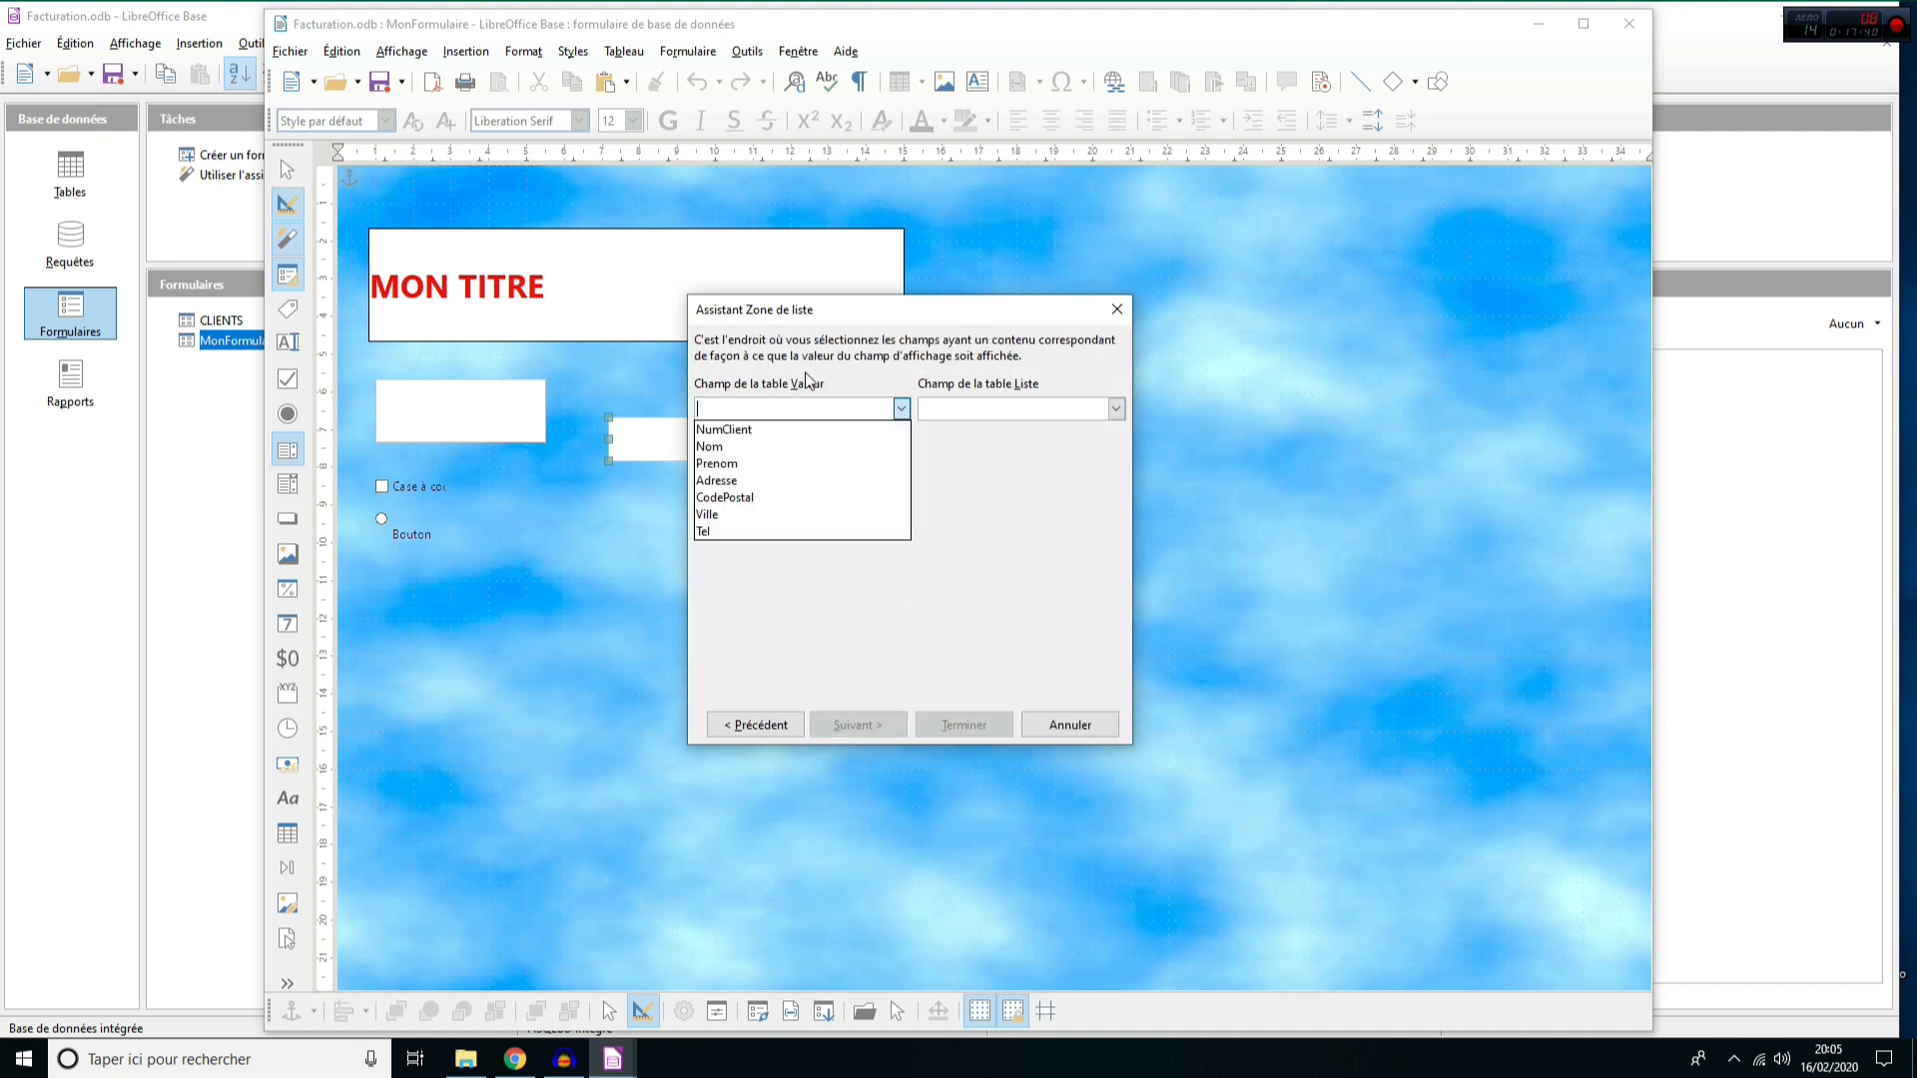
pyautogui.click(719, 446)
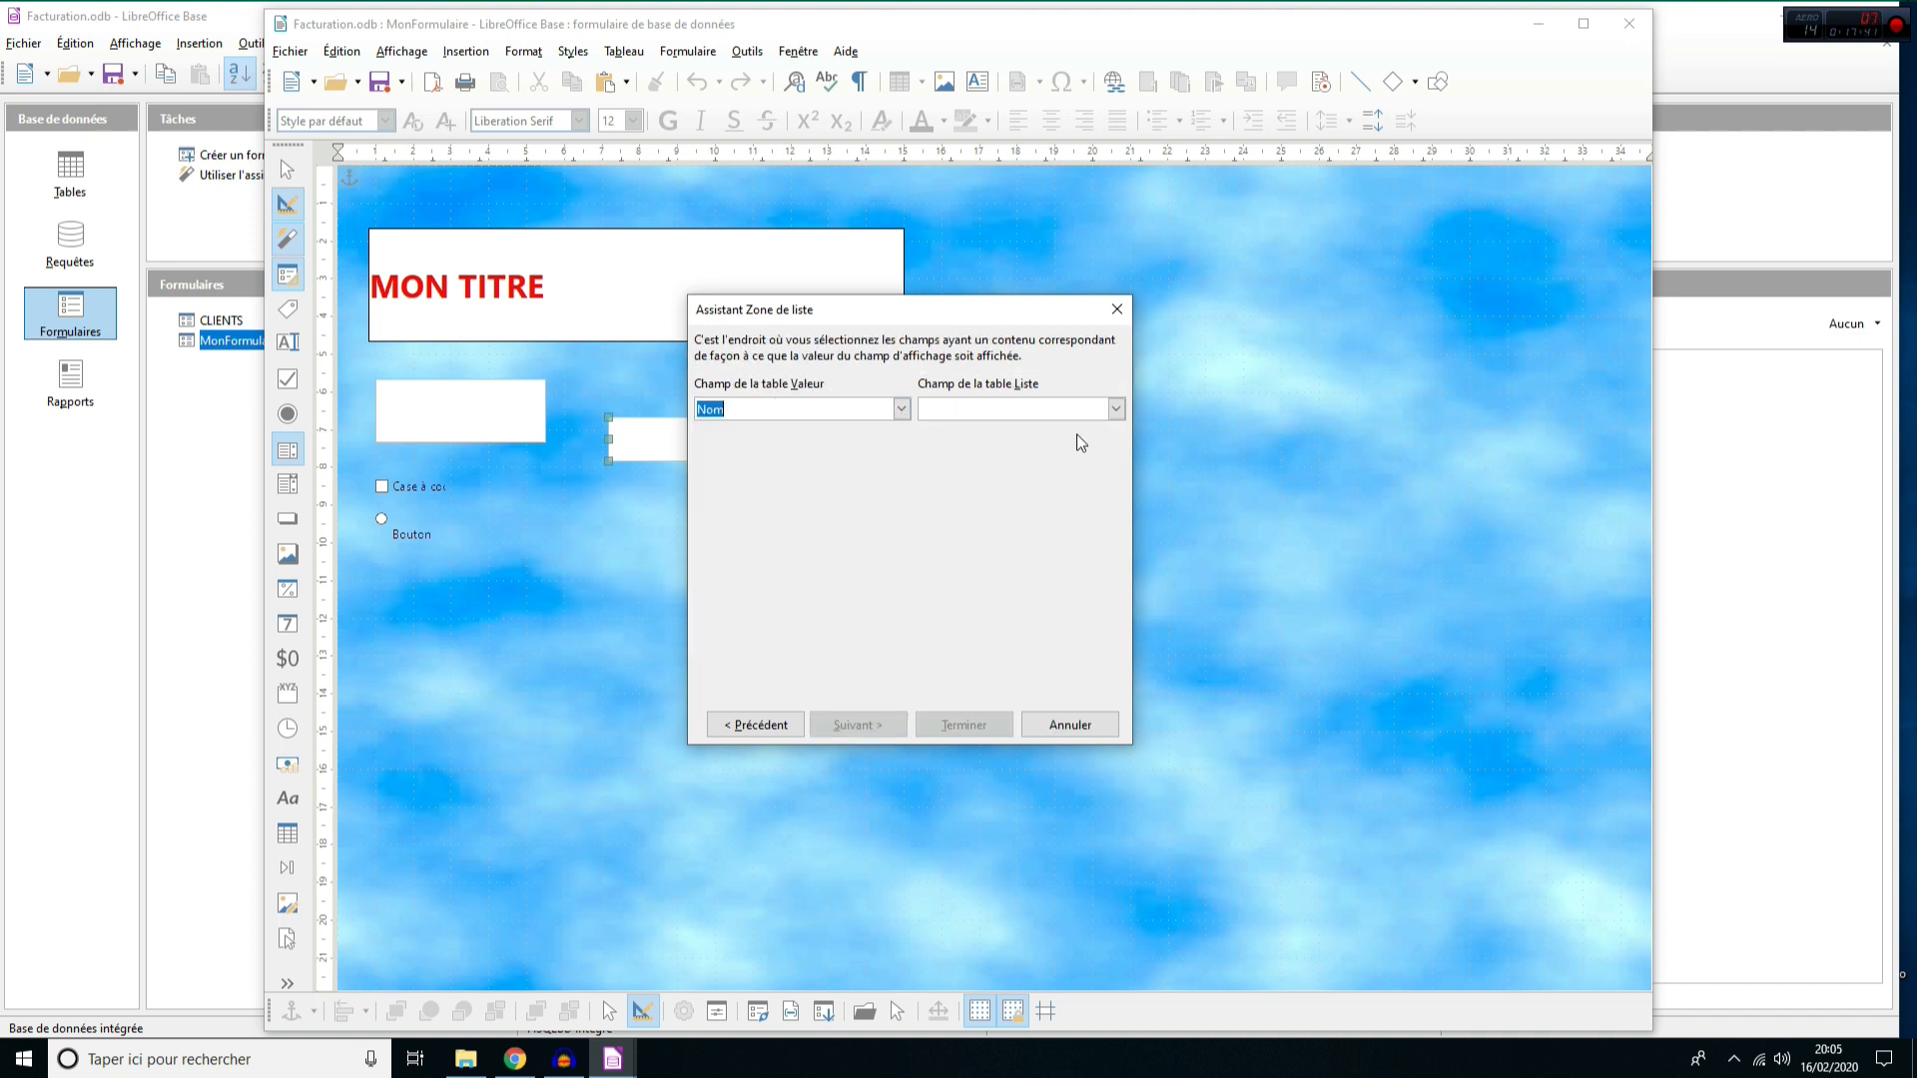
pyautogui.click(1115, 410)
pyautogui.click(943, 450)
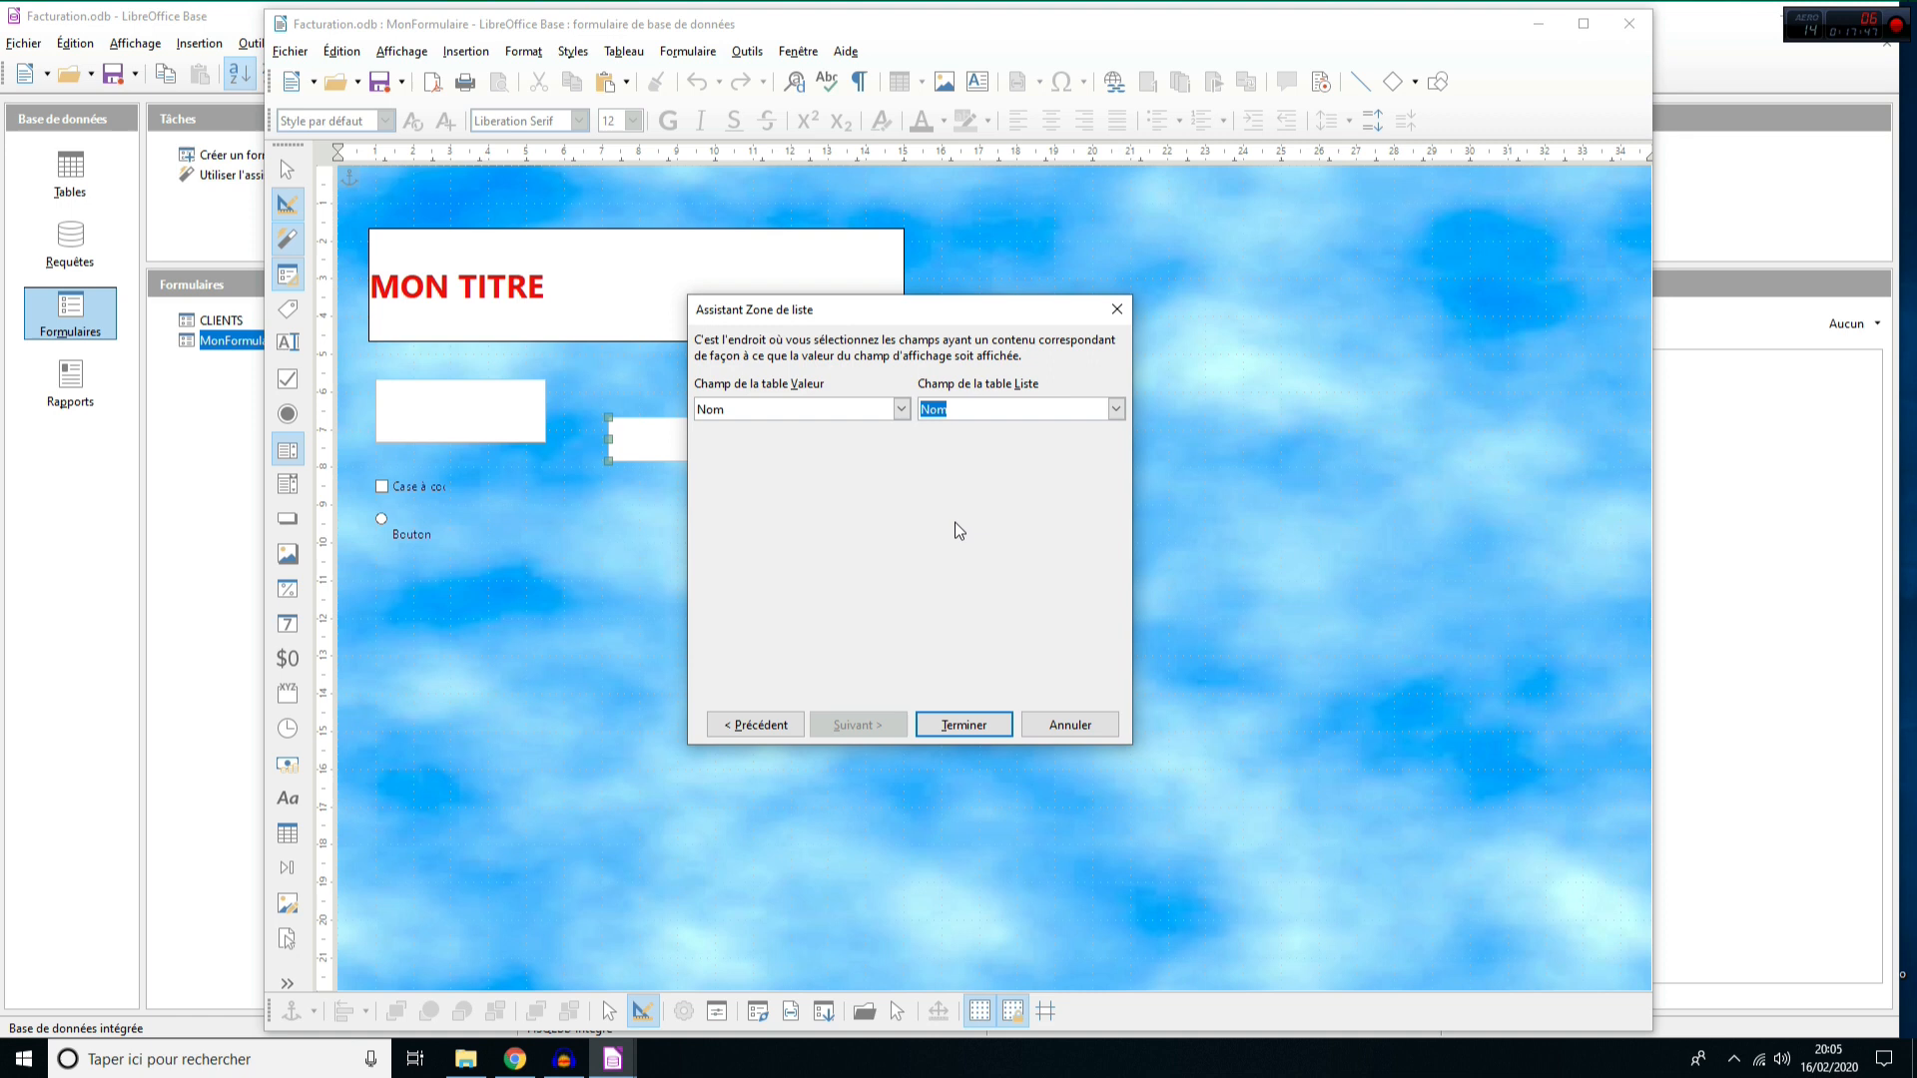
pyautogui.click(967, 727)
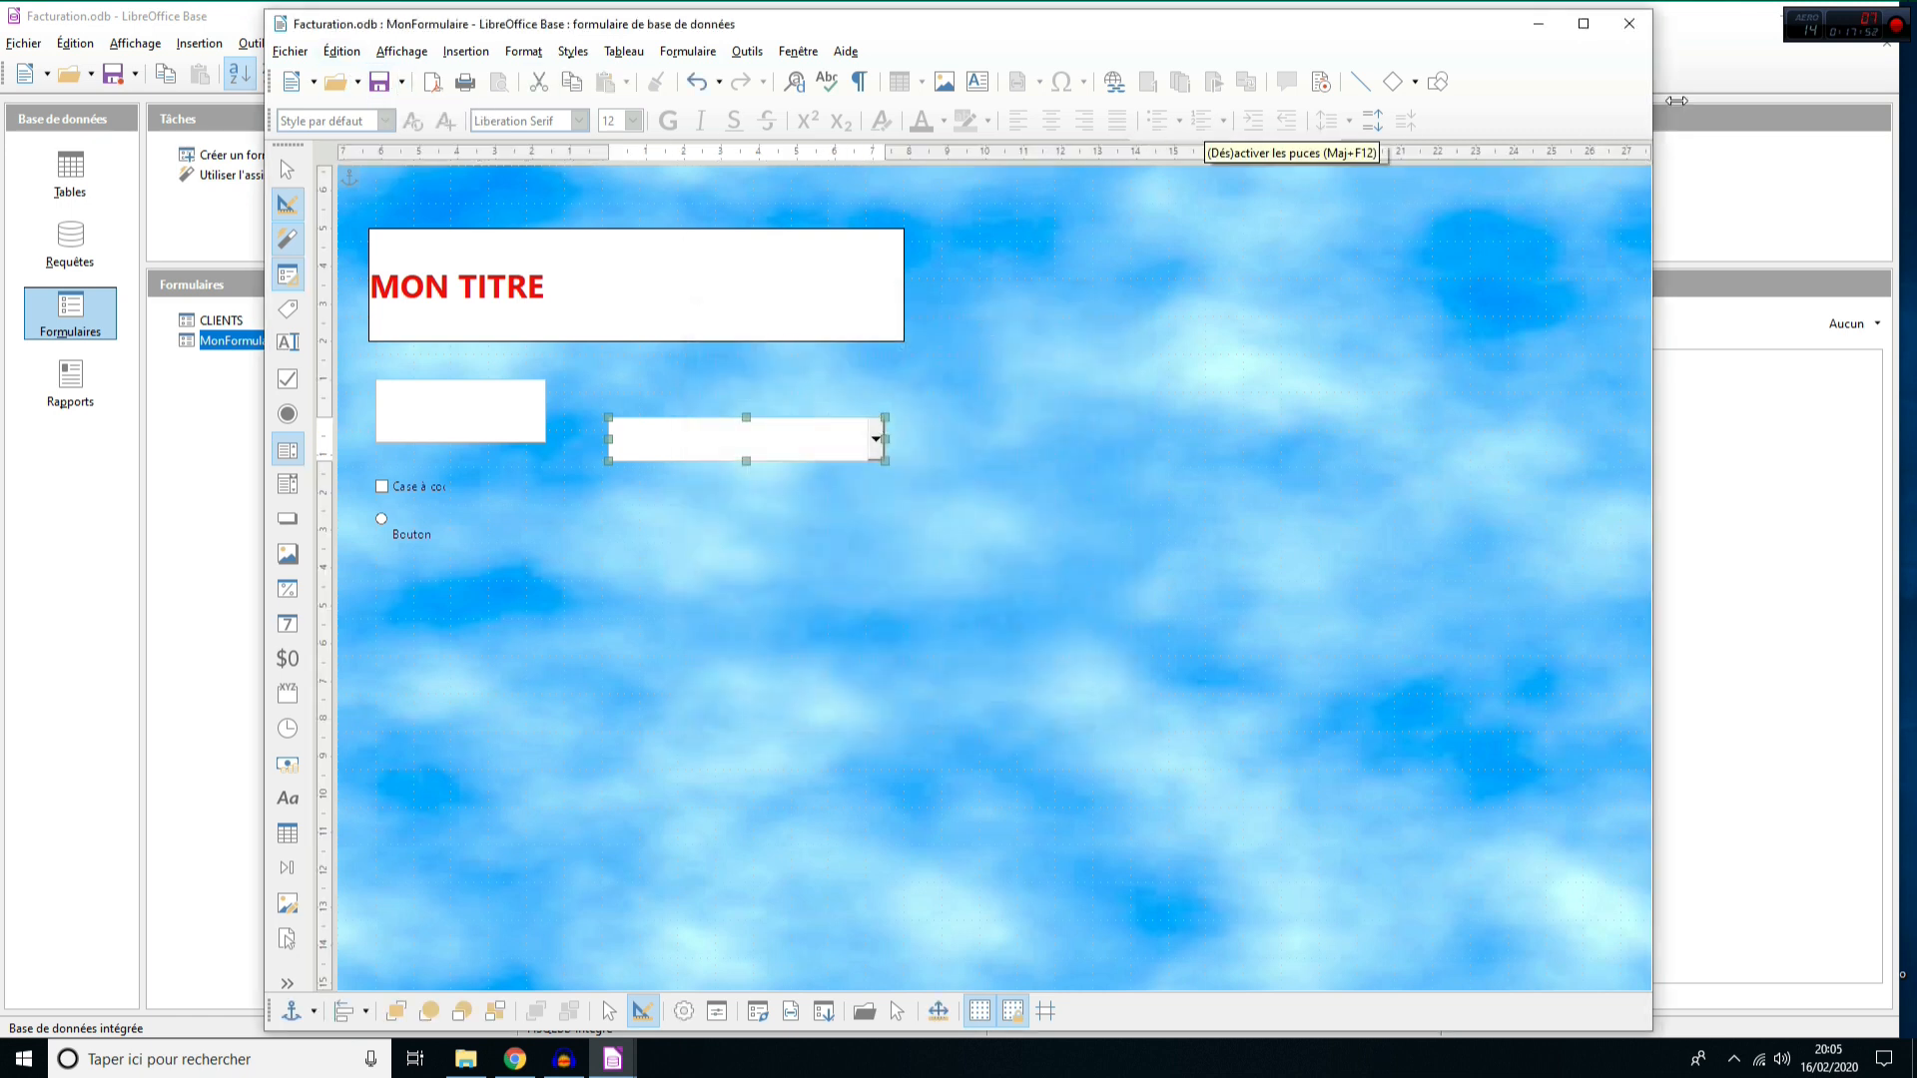
# - Close the form design, open MonFormulaire in data-entry mode, and expand its list box
pyautogui.click(1628, 23)
pyautogui.doubleClick(244, 340)
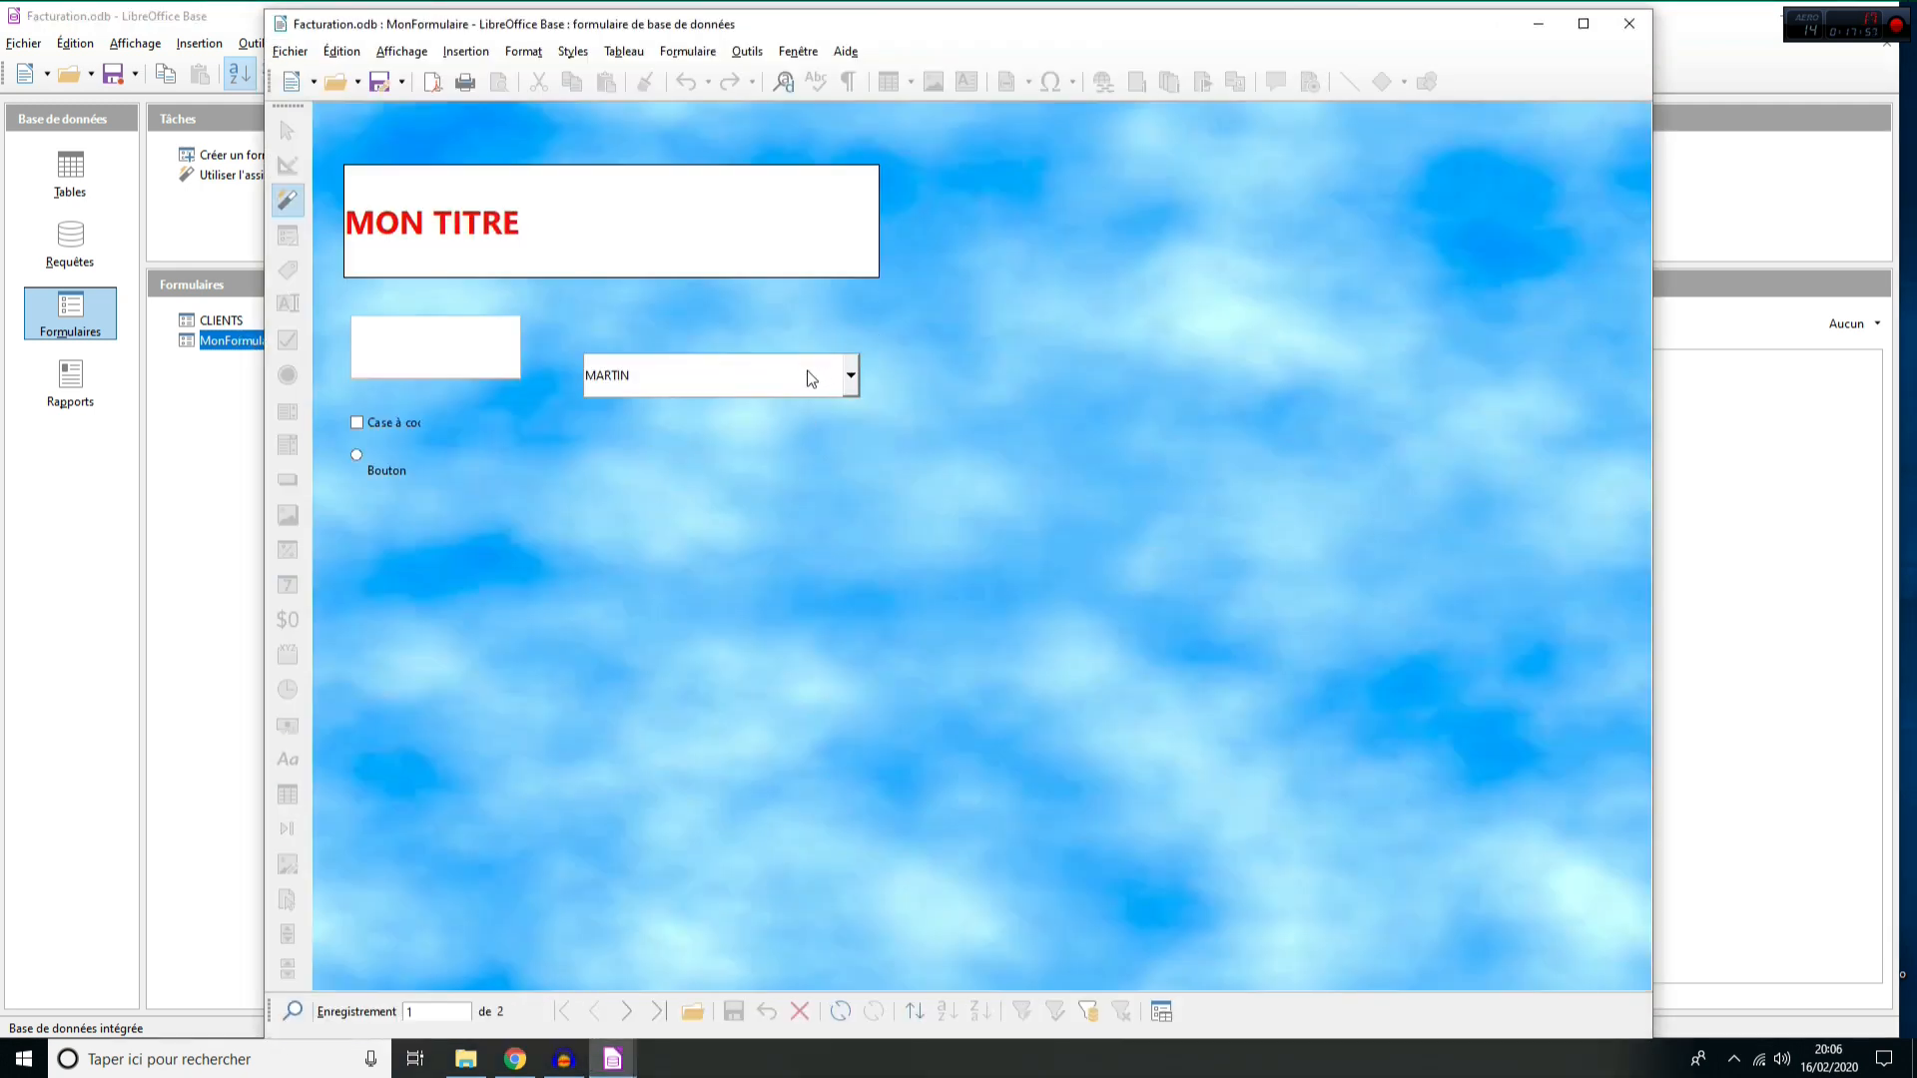
pyautogui.click(851, 377)
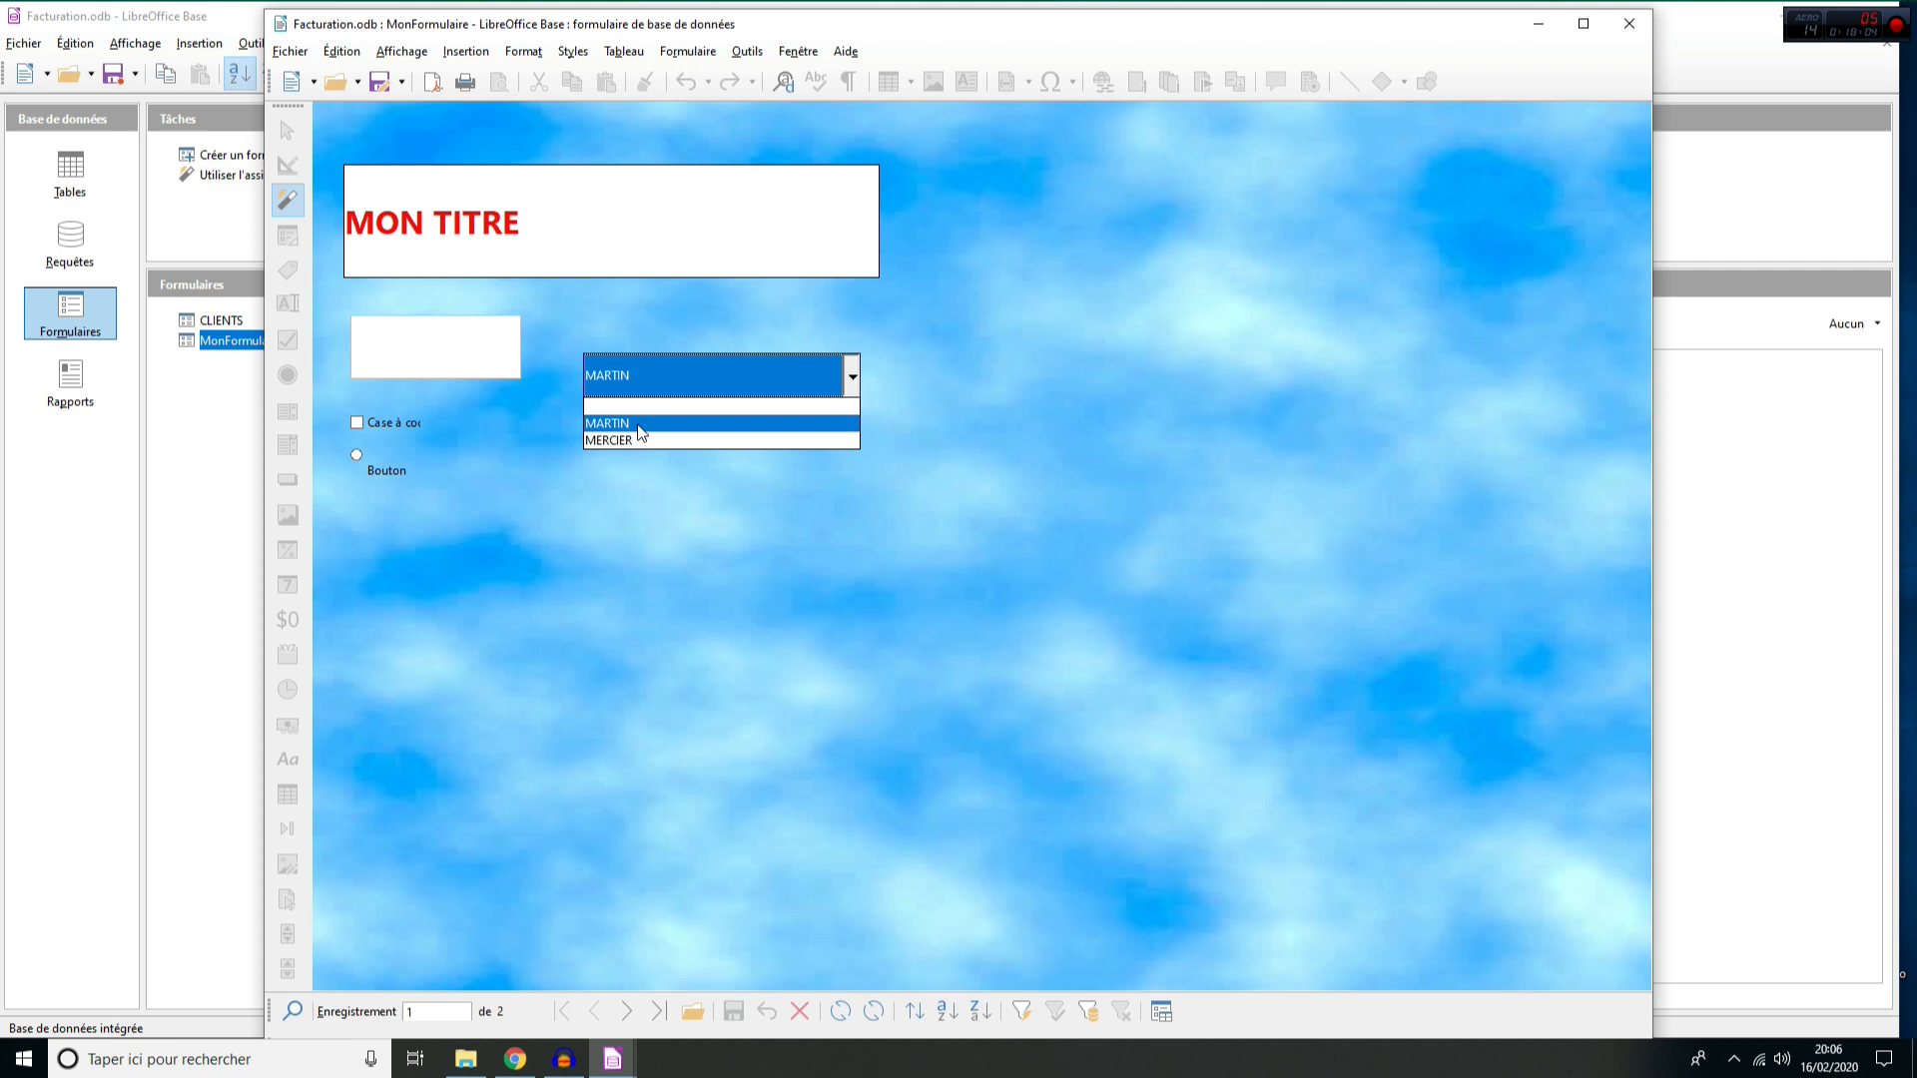
# - Open the T_CLIENTS table to compare its Nom column with the list box entries, and return to the MonFormulaire window
pyautogui.click(64, 176)
pyautogui.doubleClick(235, 316)
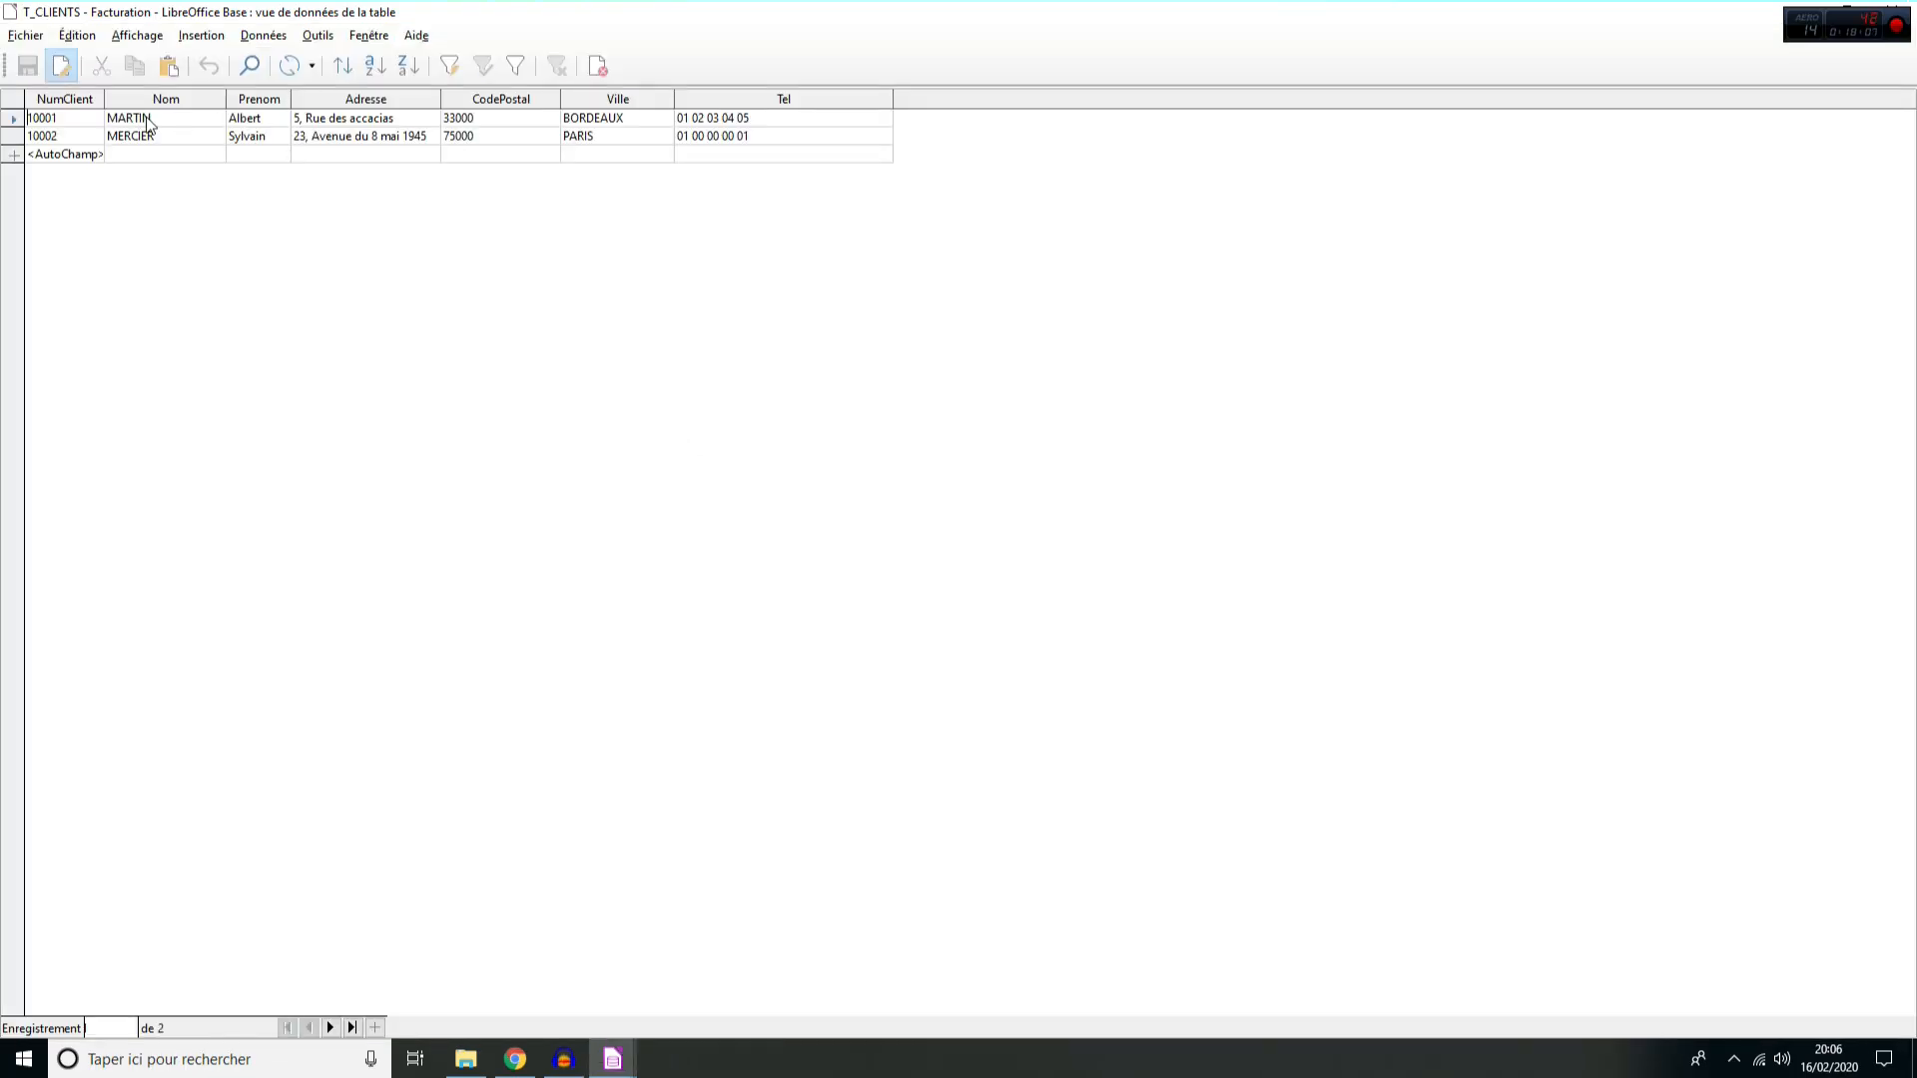
pyautogui.doubleClick(148, 119)
pyautogui.doubleClick(148, 136)
pyautogui.doubleClick(148, 118)
pyautogui.click(162, 98)
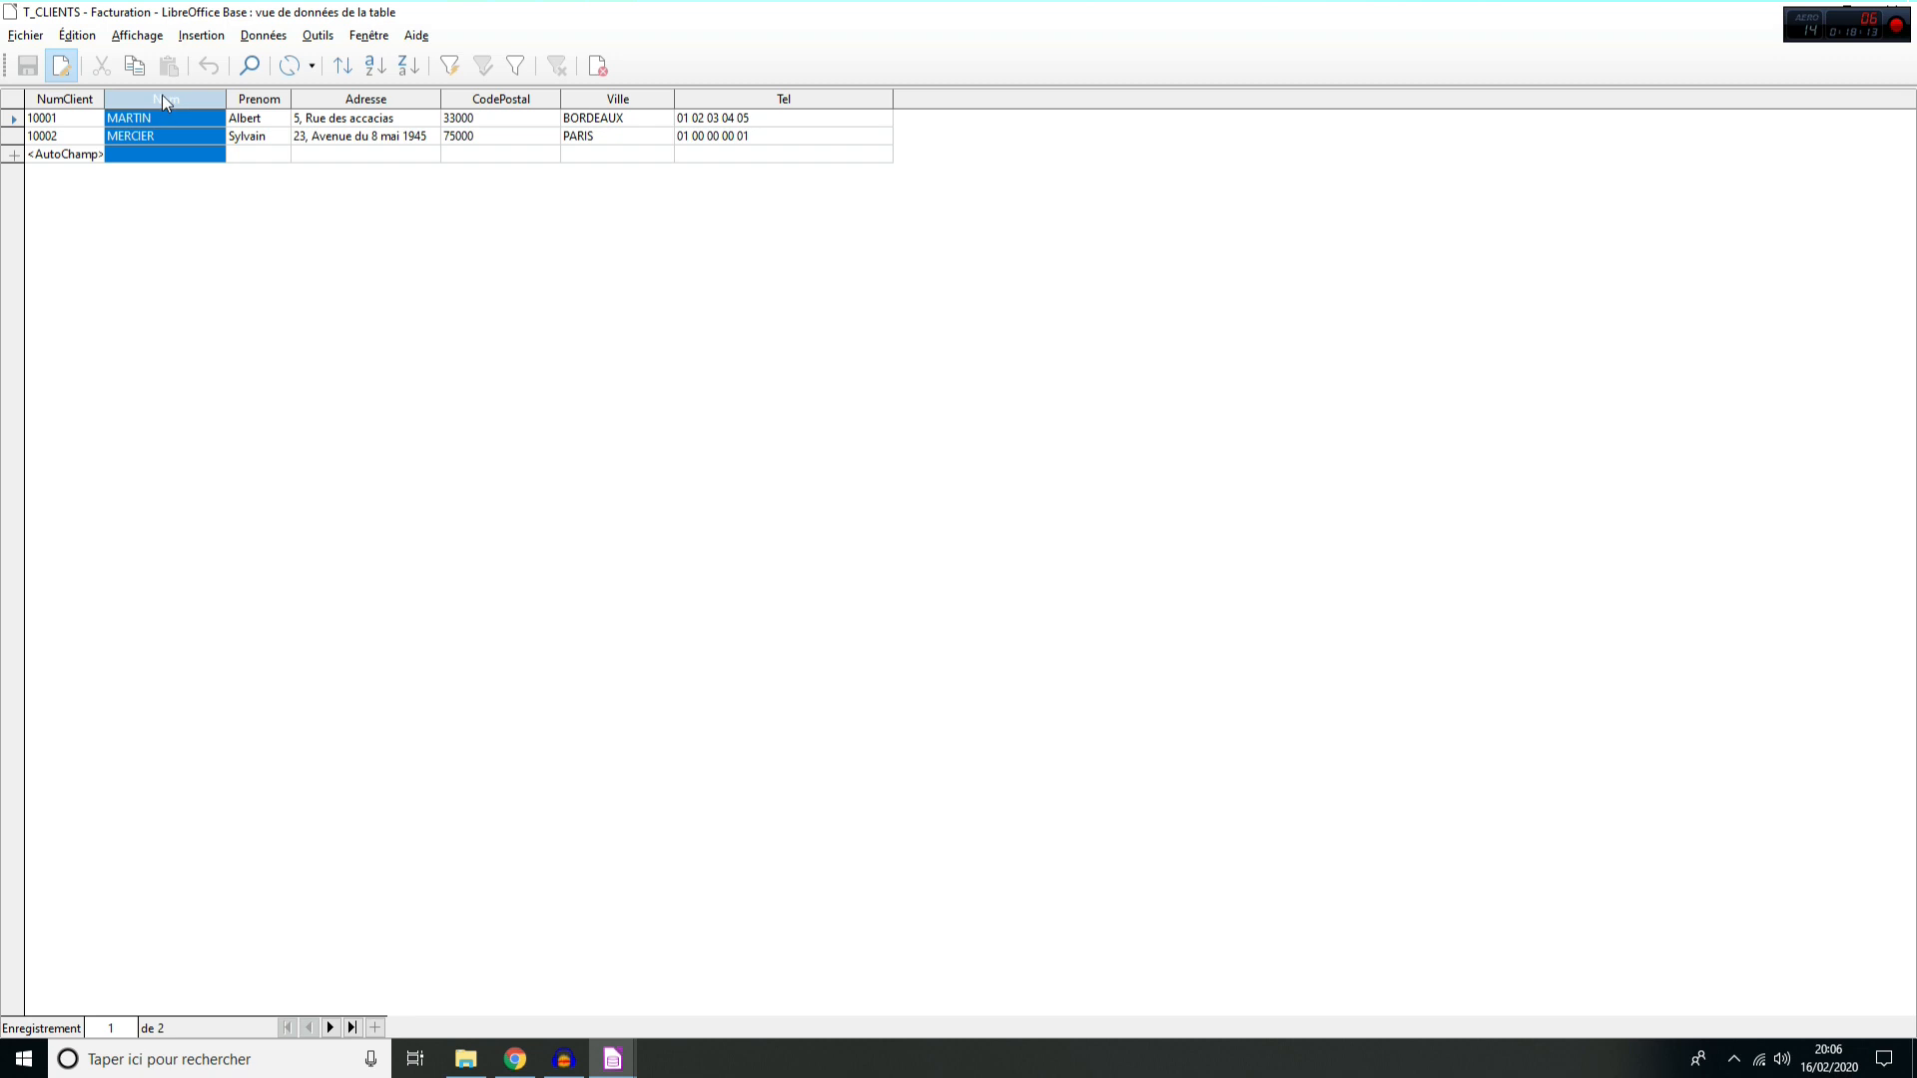
pyautogui.click(189, 186)
pyautogui.click(1894, 9)
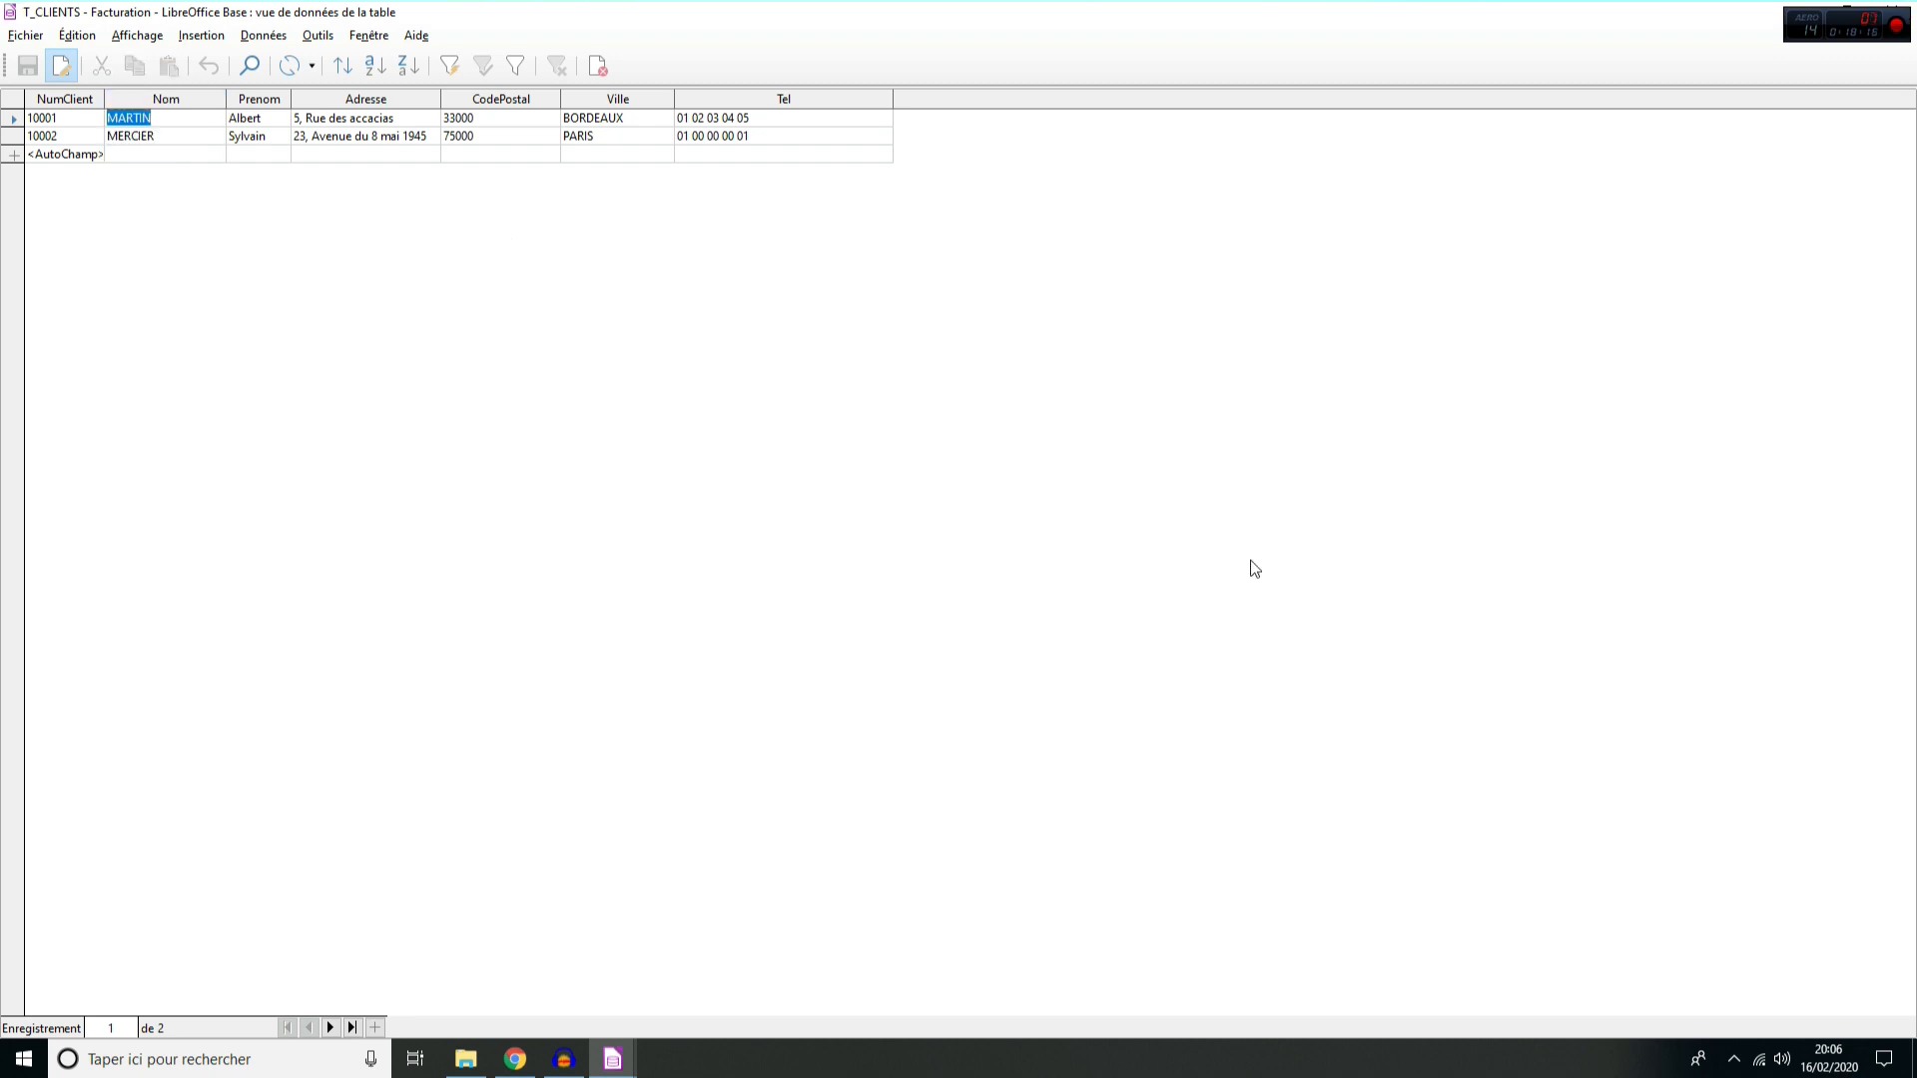
pyautogui.moveTo(613, 1059)
pyautogui.click(719, 973)
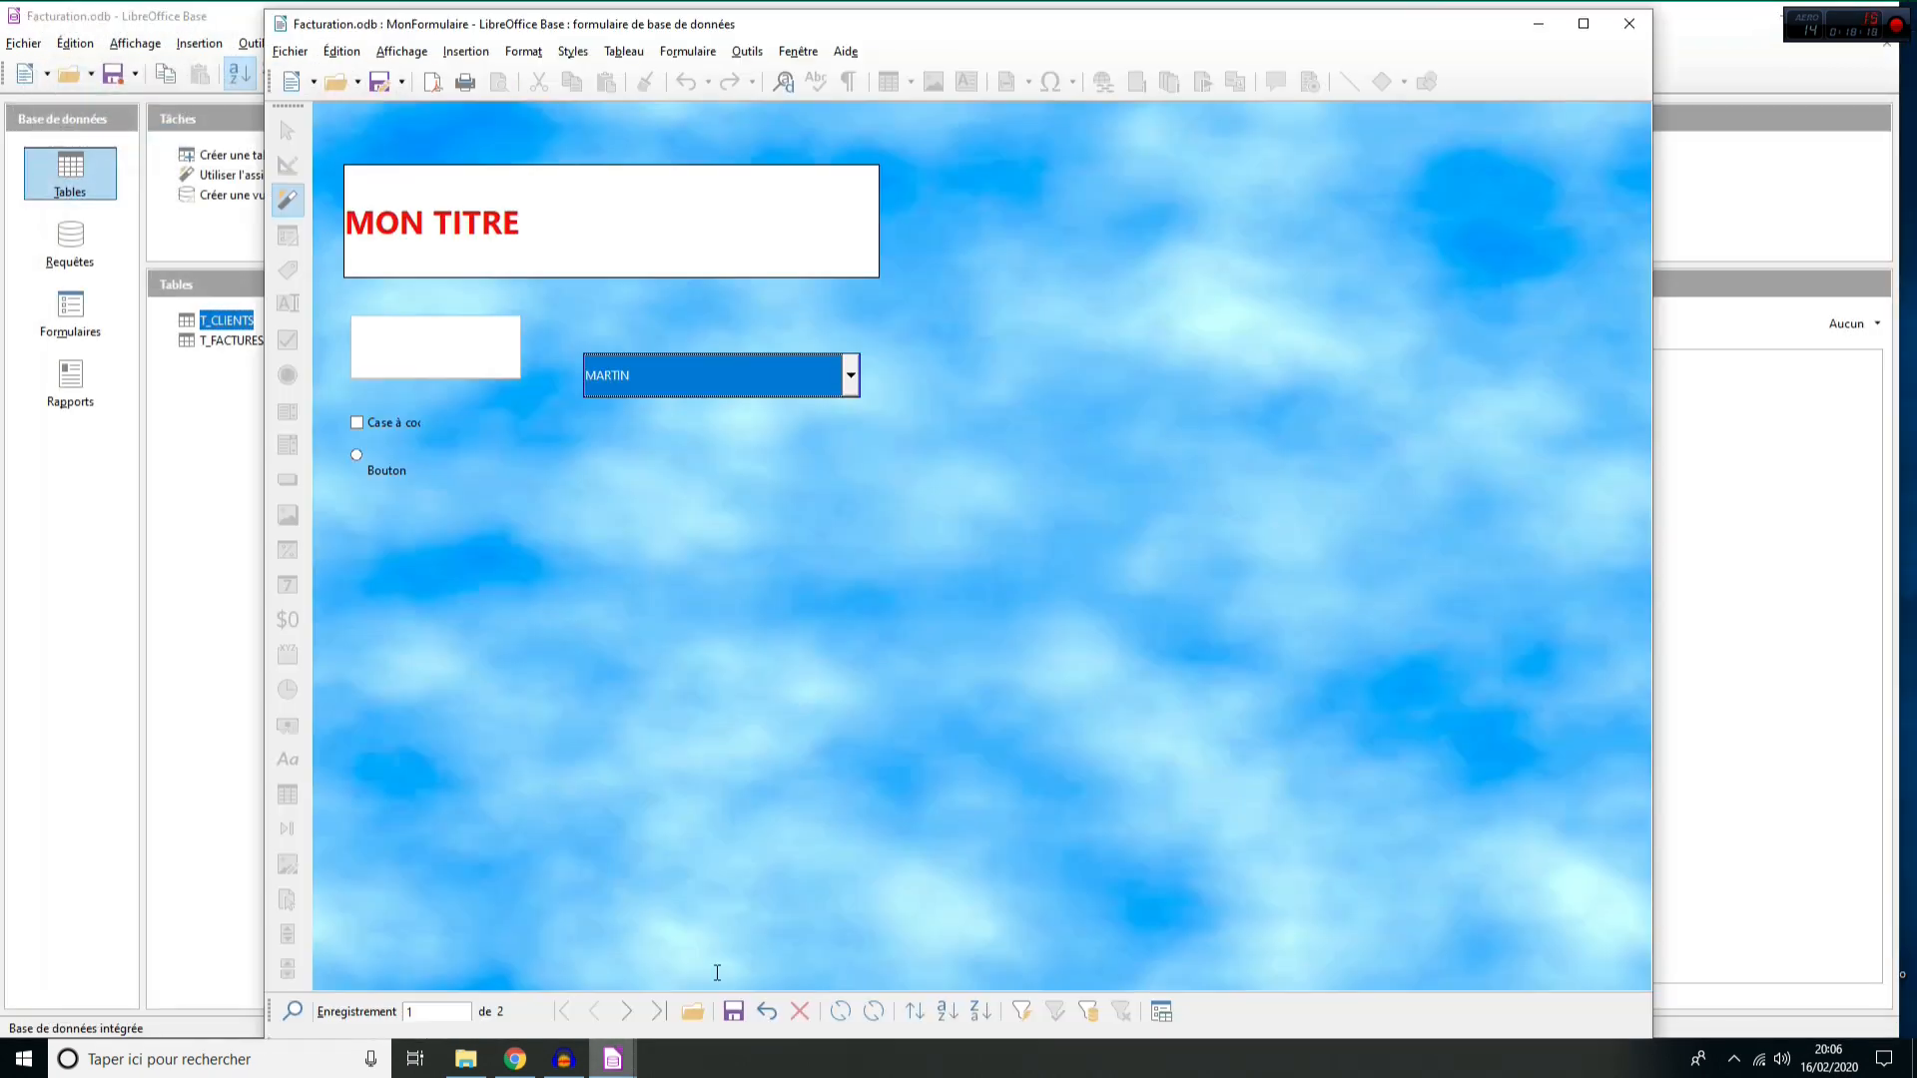
# - Expand the client list box in MonFormulaire to examine its entries, and collapse it without changing the selection
pyautogui.click(899, 344)
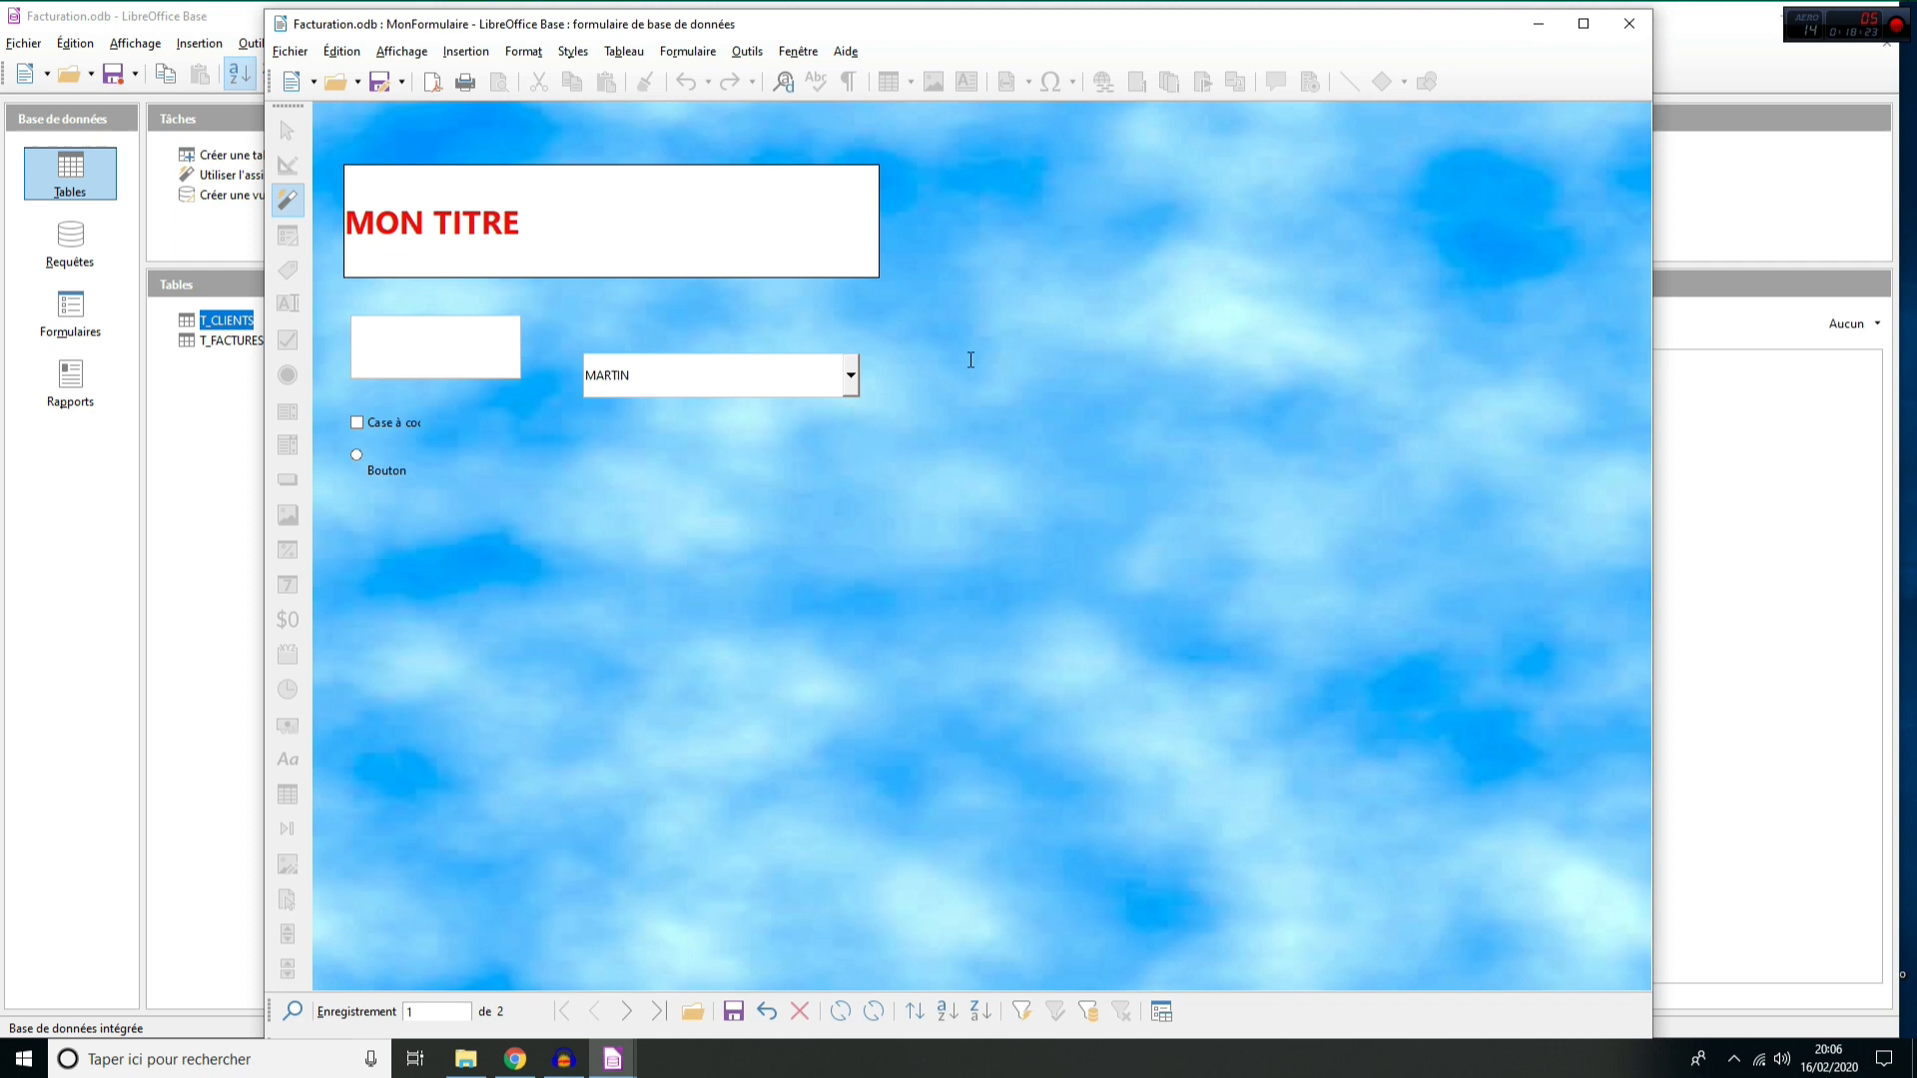
pyautogui.click(852, 386)
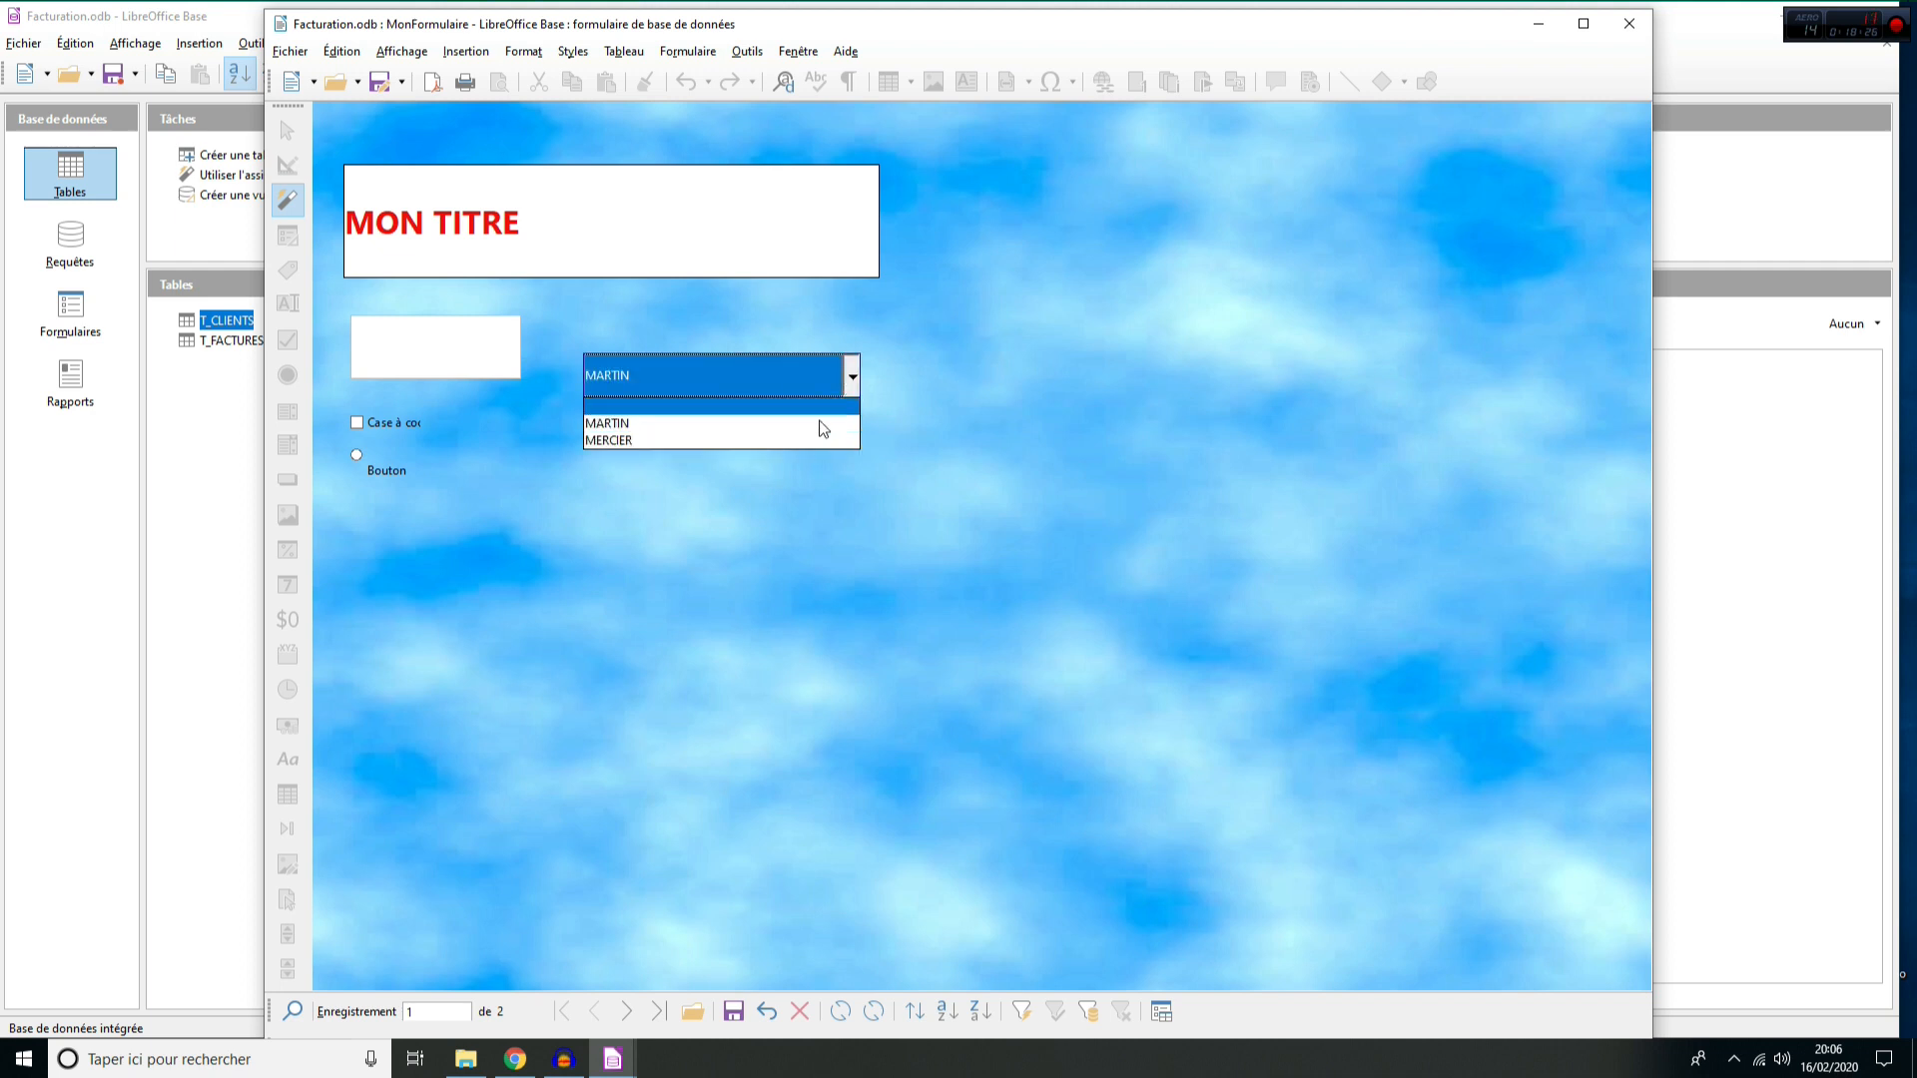
pyautogui.click(854, 380)
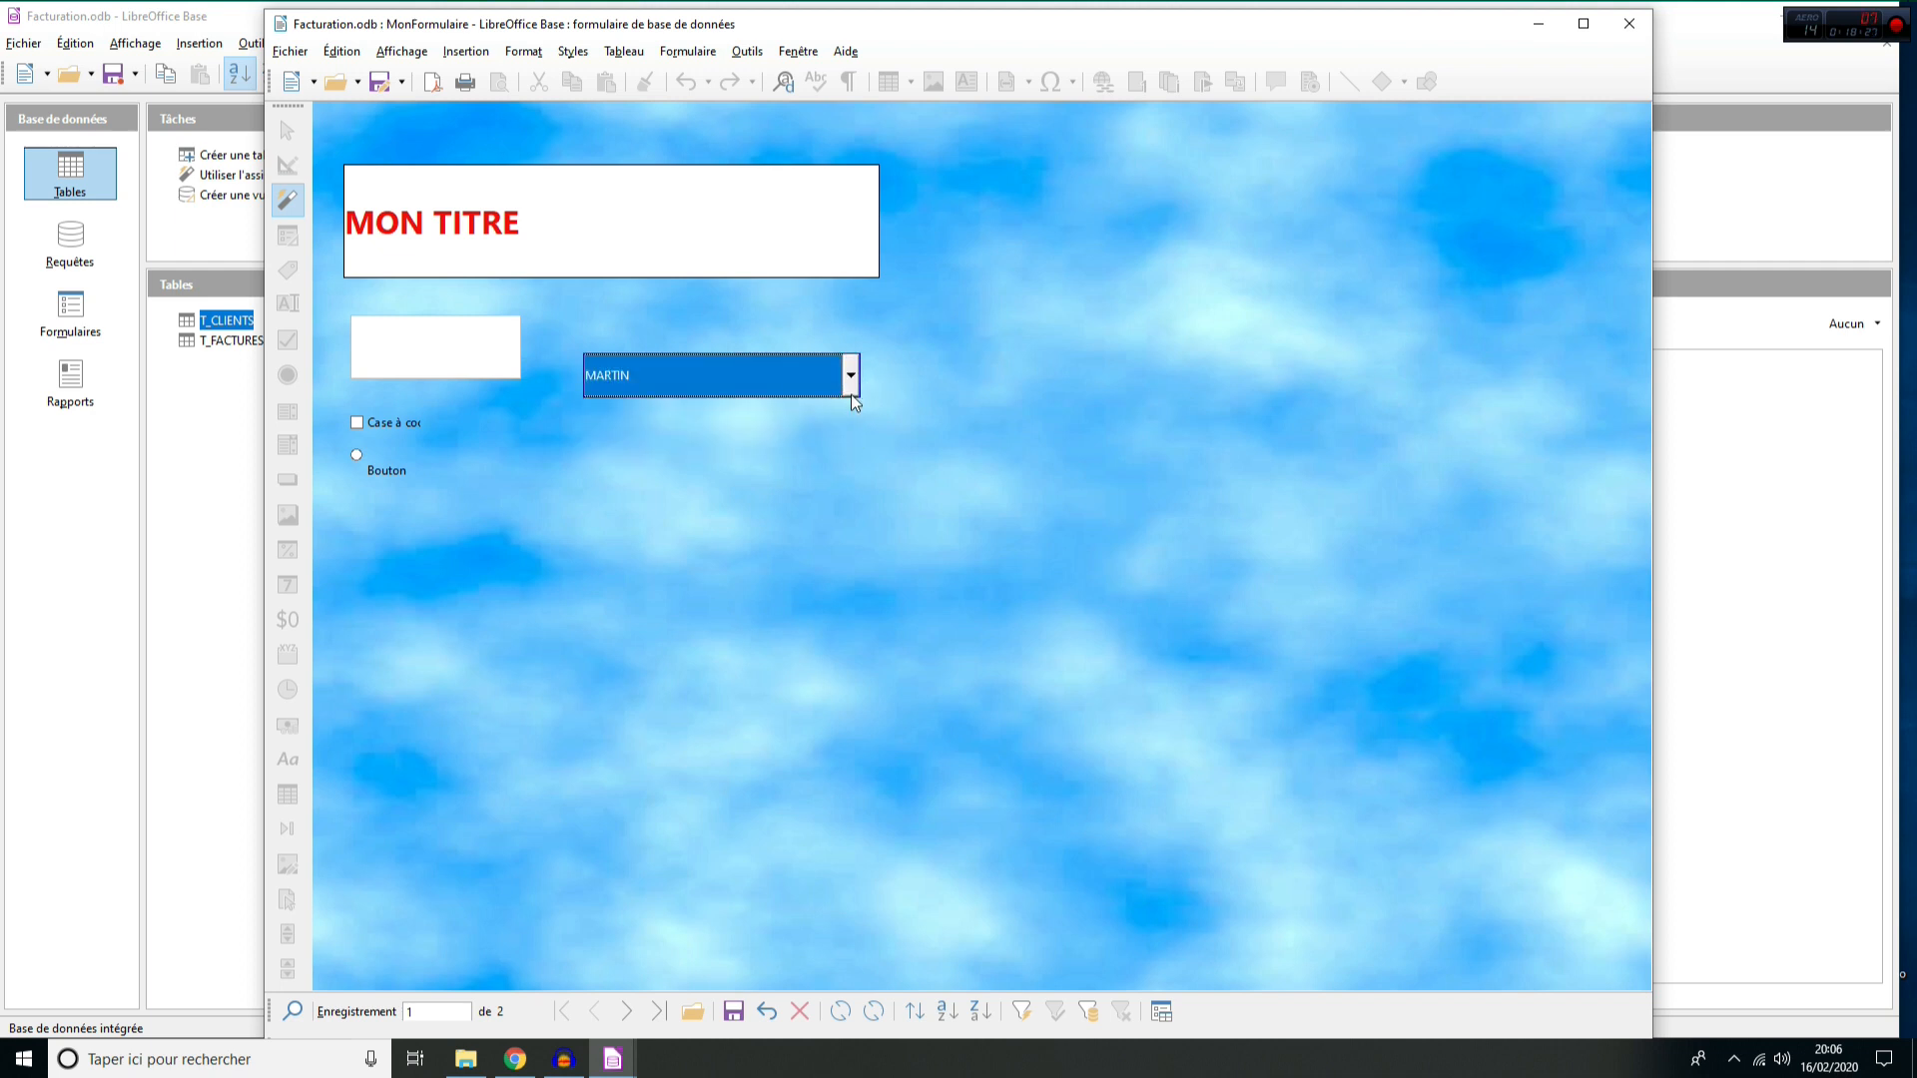
# - Close the MonFormulaire data-entry window and reopen the form from the database's forms in editing mode
pyautogui.click(1641, 27)
pyautogui.rightClick(237, 322)
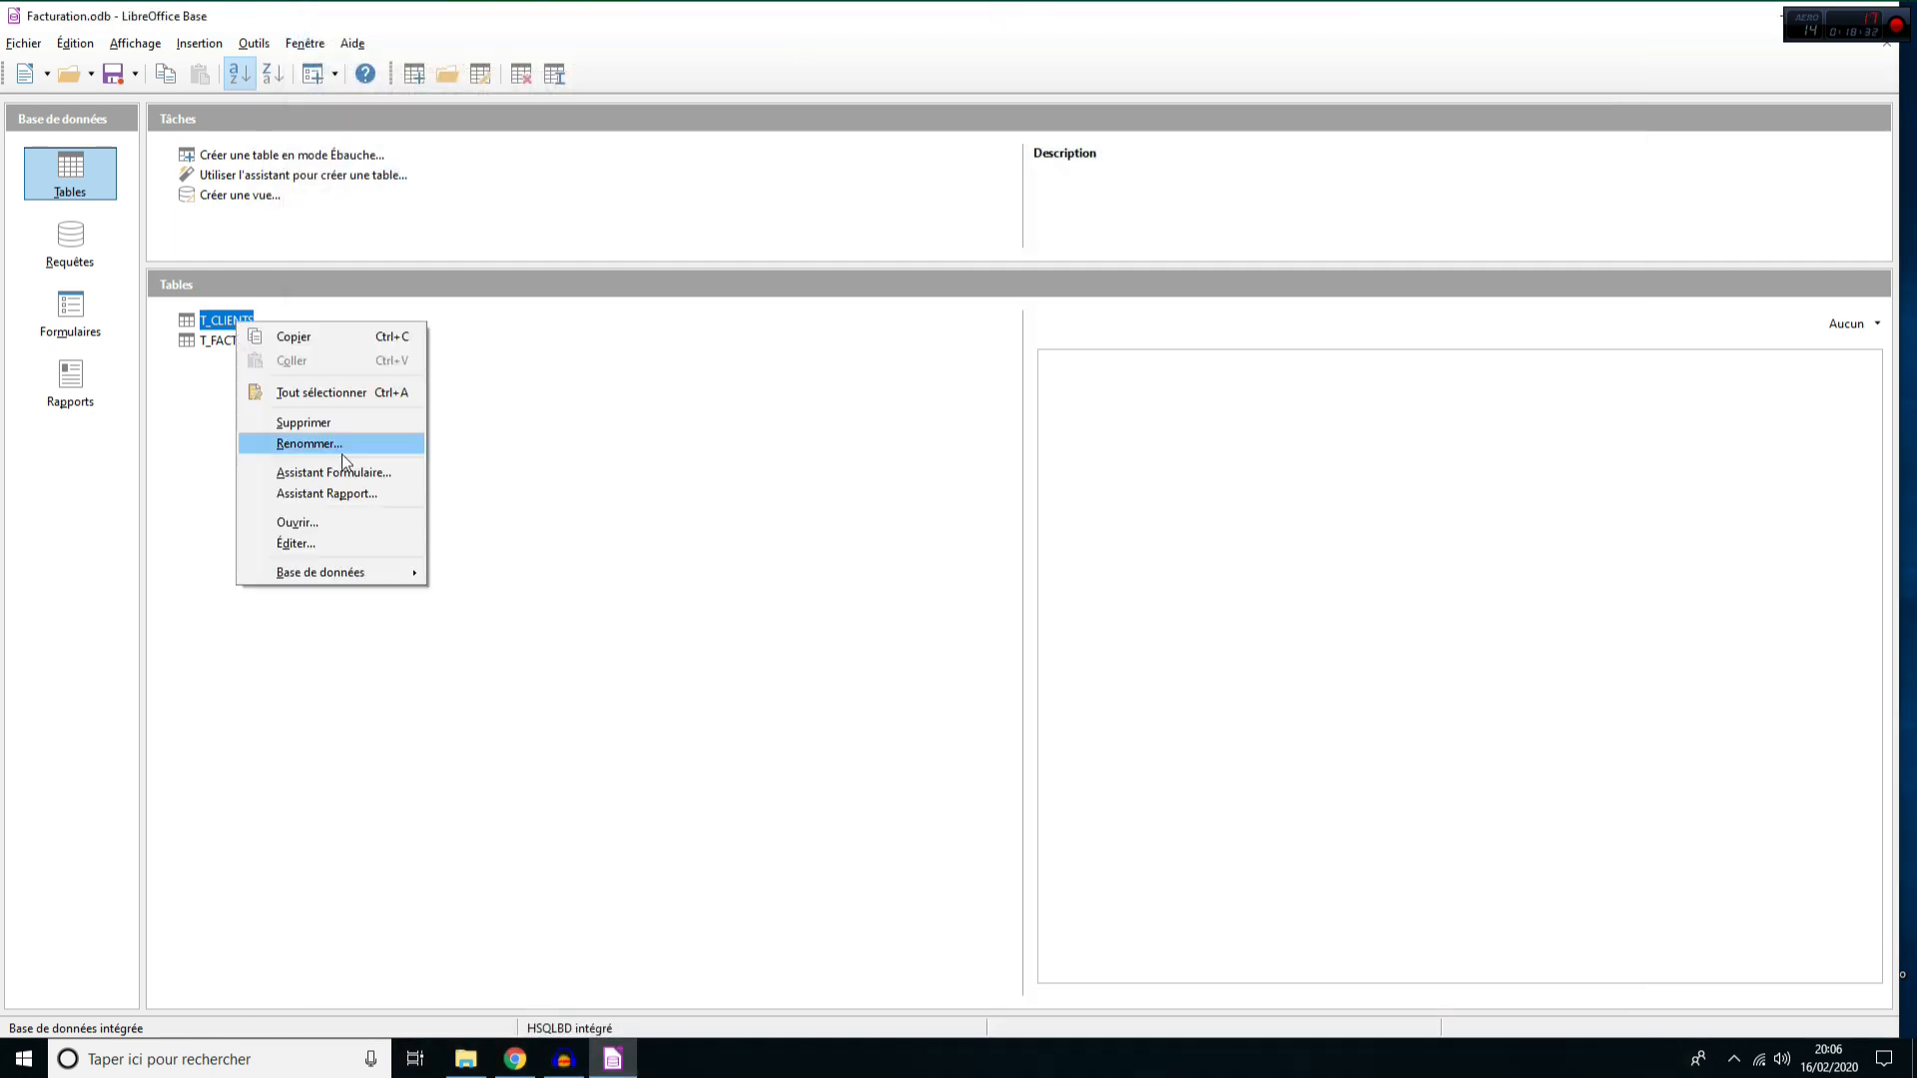
pyautogui.click(156, 376)
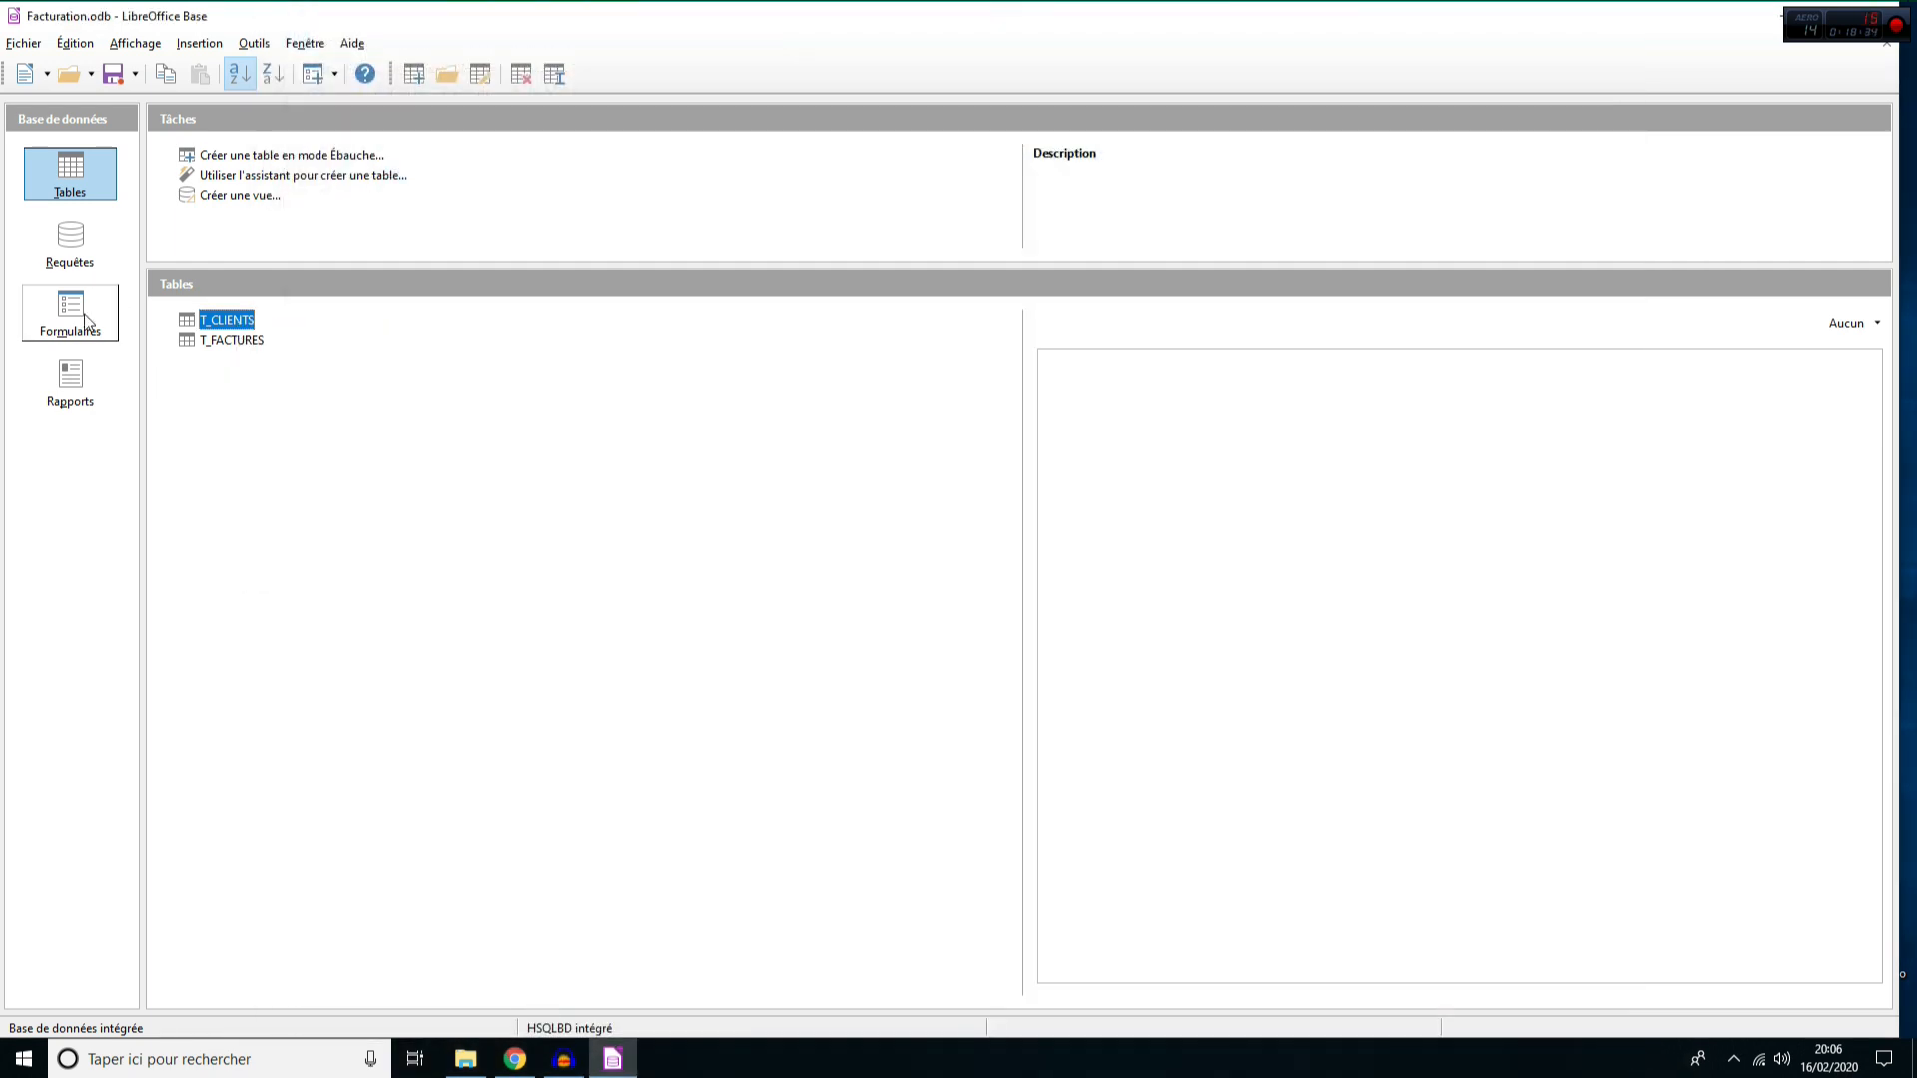
pyautogui.click(70, 314)
pyautogui.rightClick(240, 342)
pyautogui.click(321, 492)
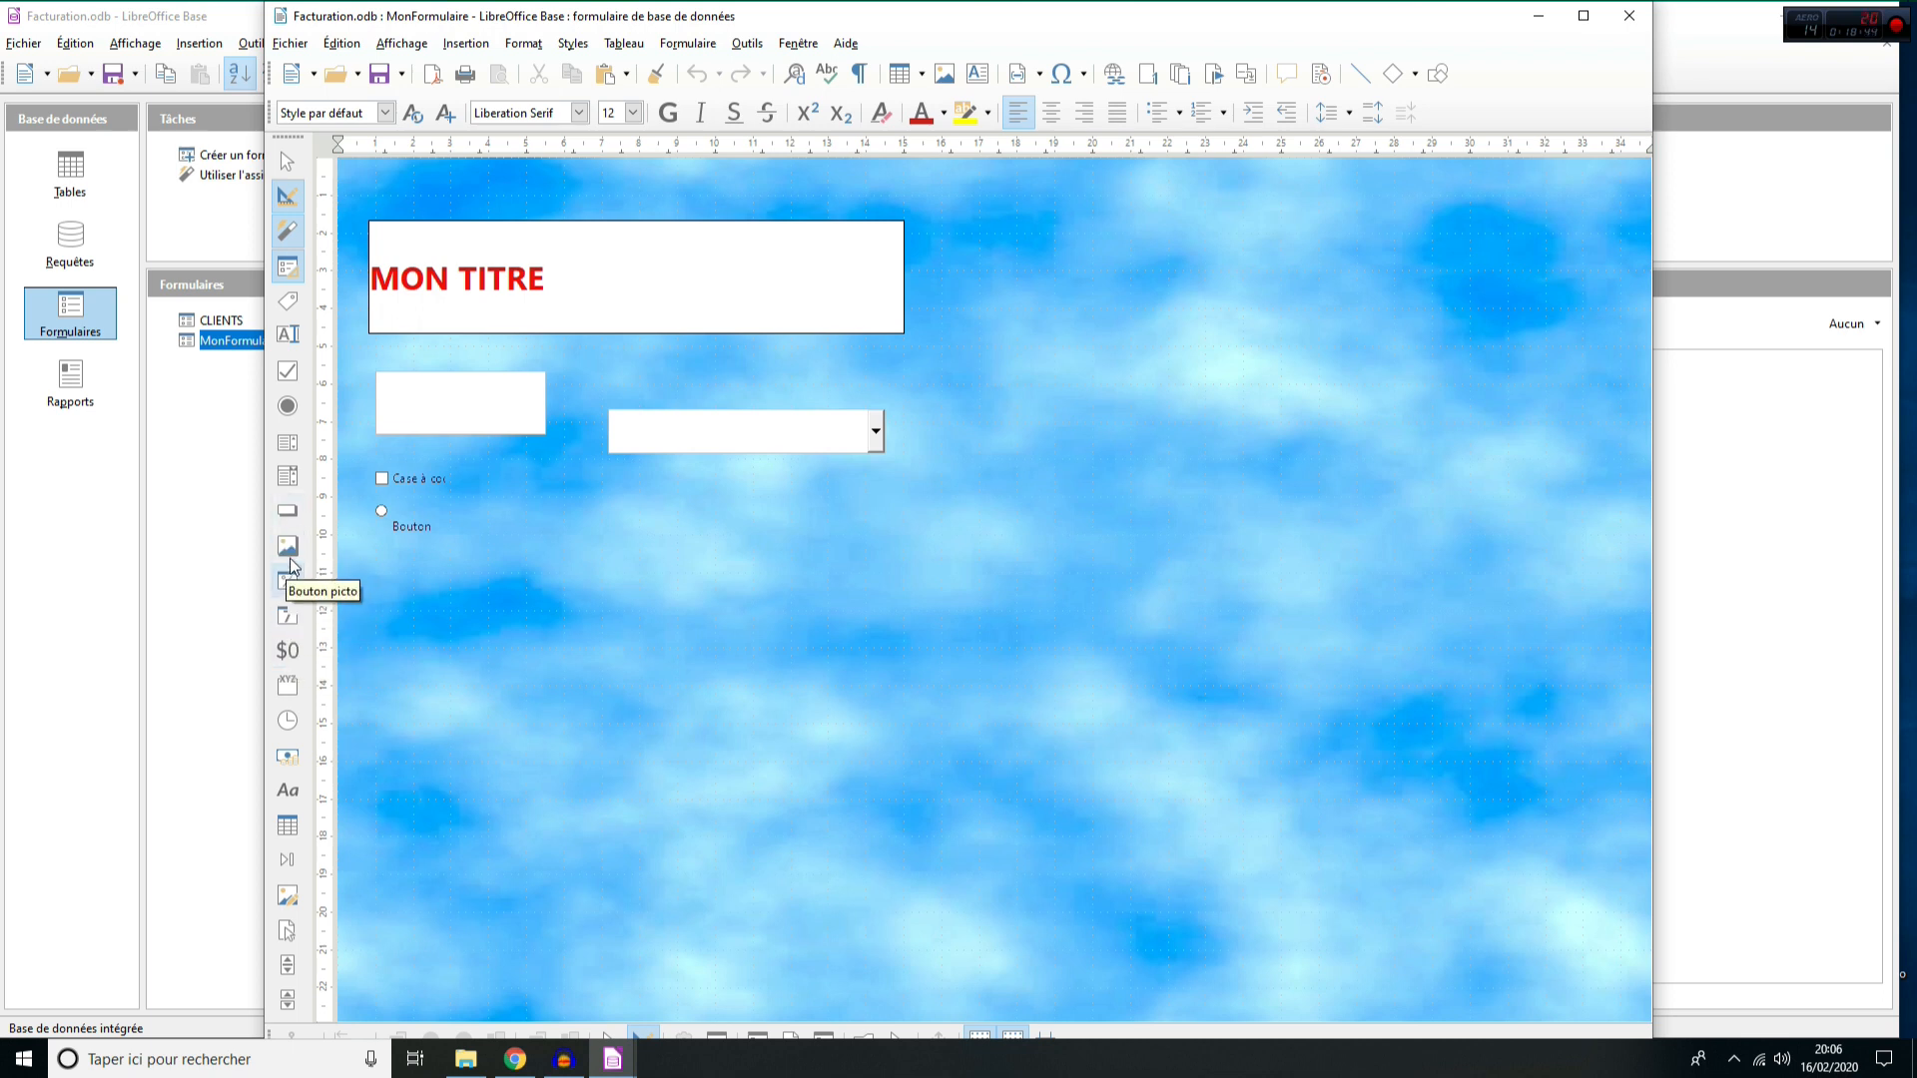
# - Draw a picture button about 8.83 by 4.50 cm below the list box and assign the montagne image to it
pyautogui.click(290, 549)
pyautogui.moveTo(646, 509); pyautogui.dragTo(979, 680)
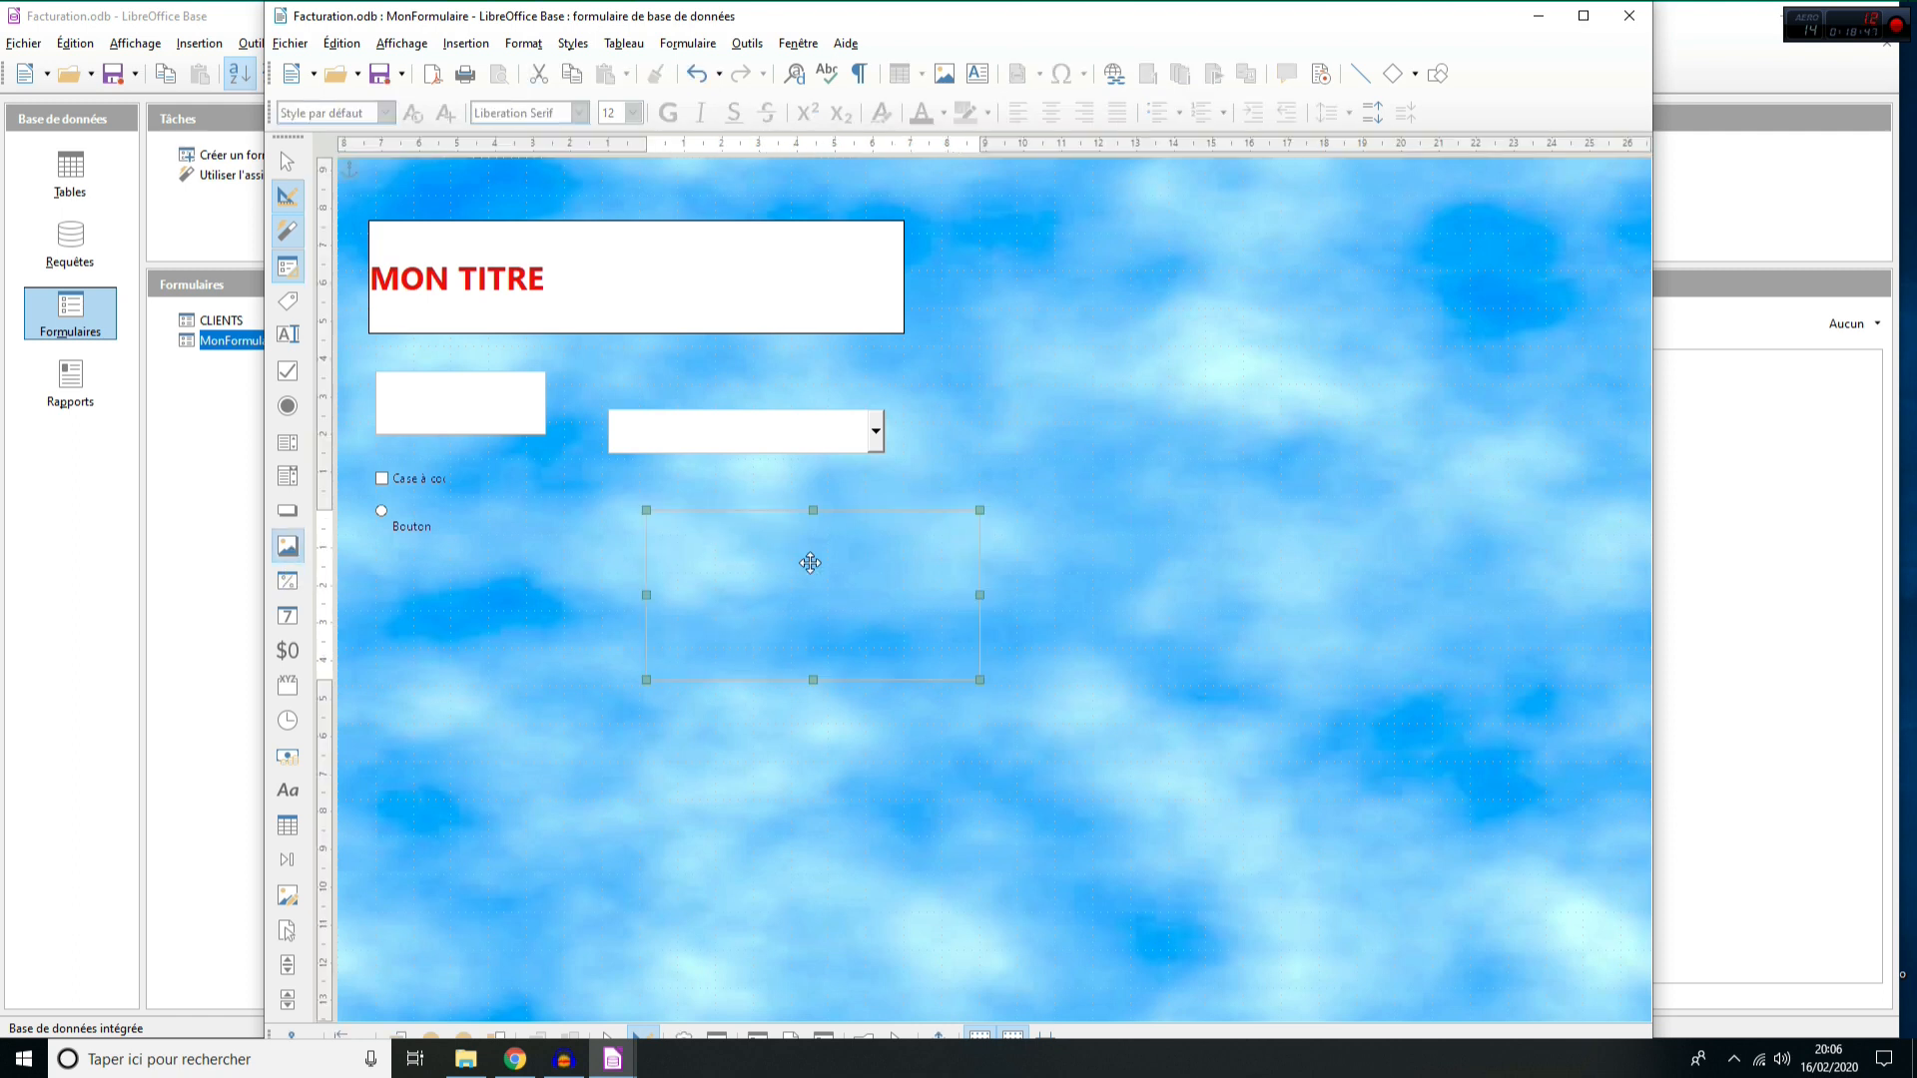
pyautogui.doubleClick(843, 569)
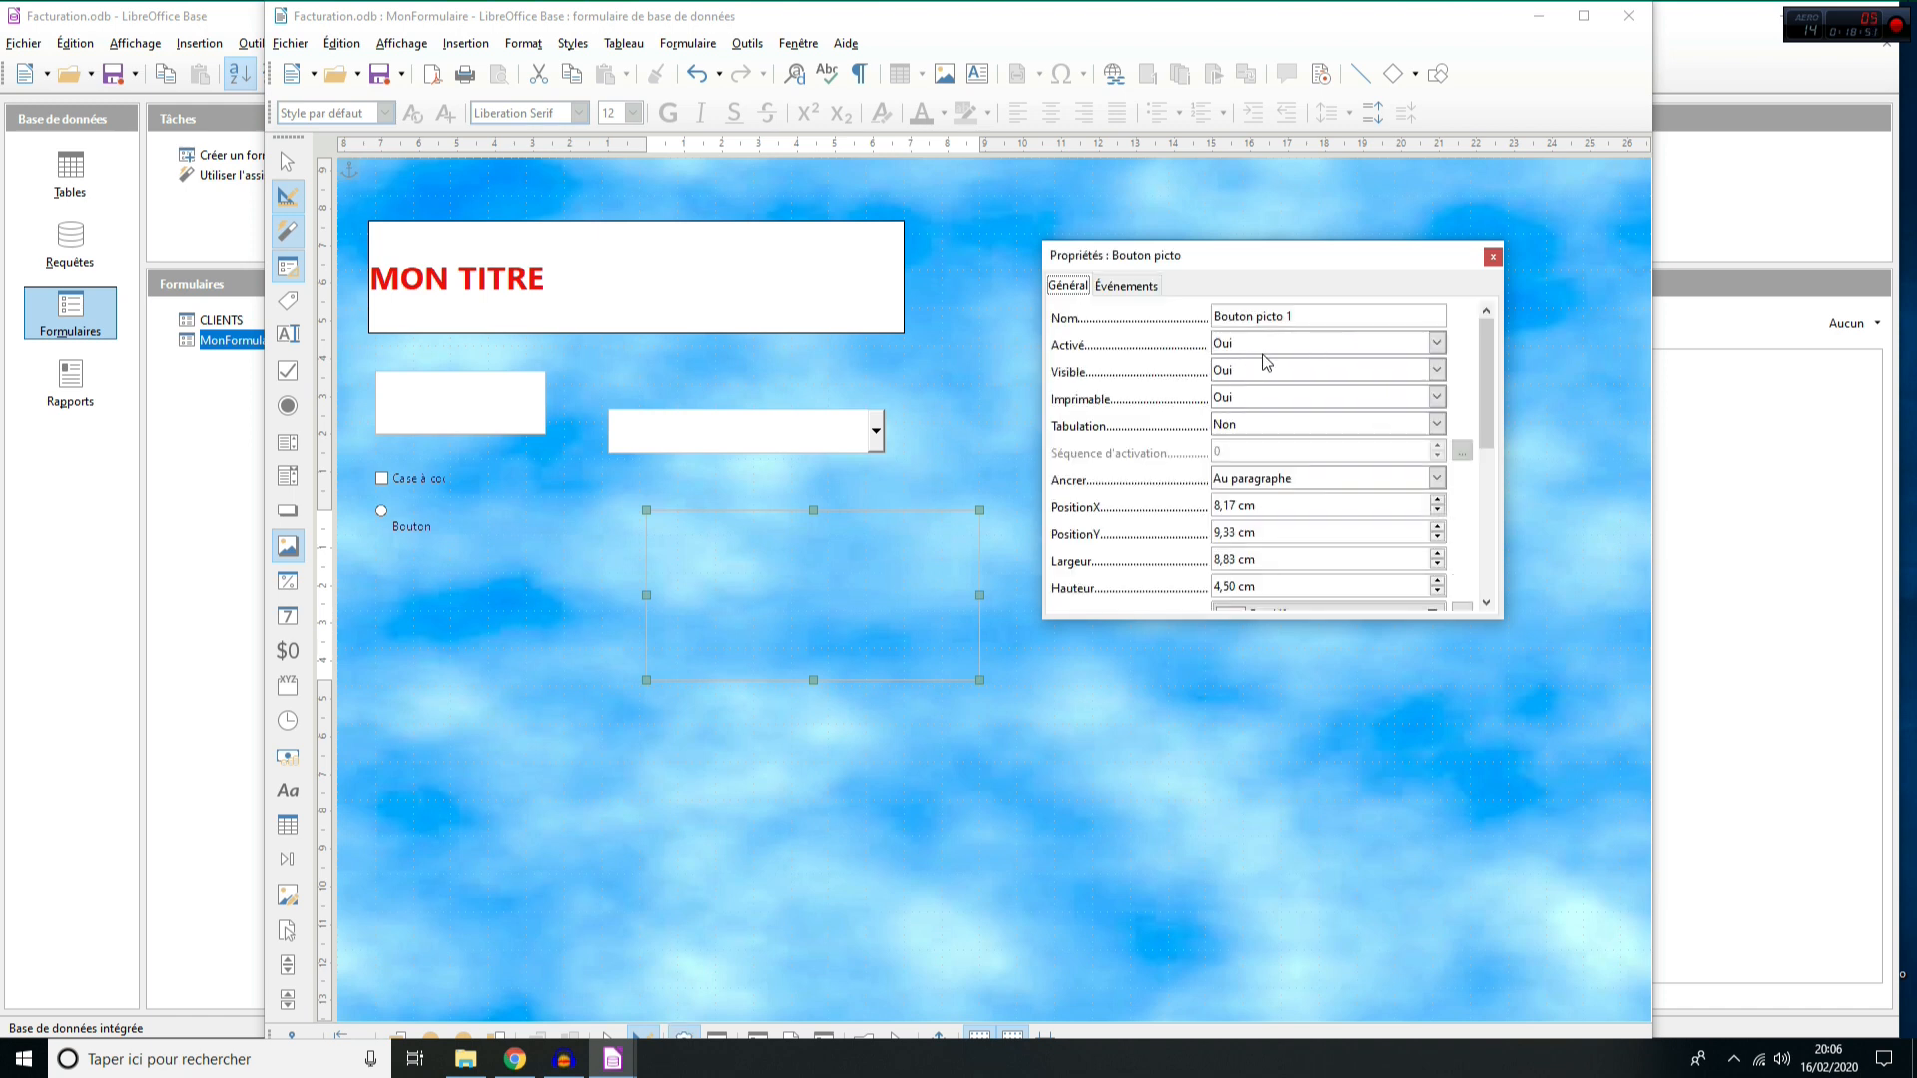
pyautogui.scroll(-6, 1486, 400)
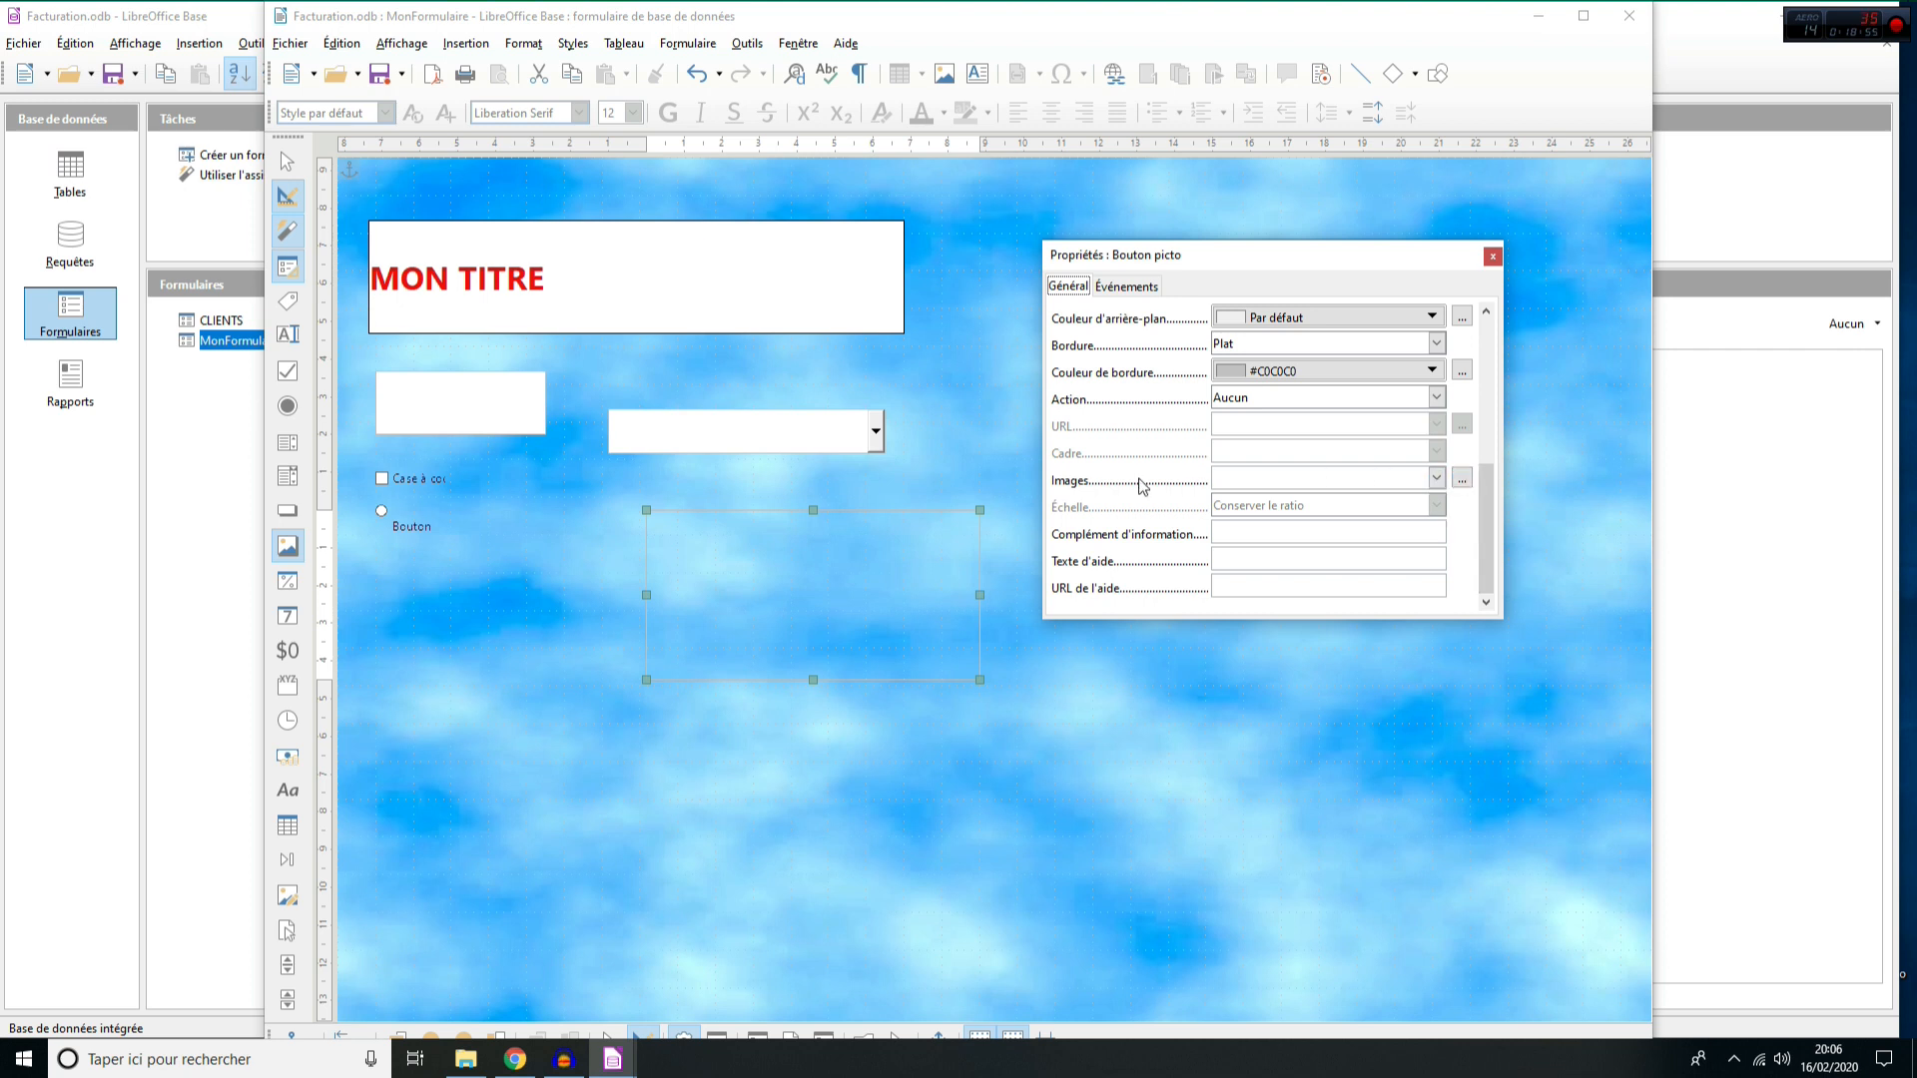
pyautogui.click(1461, 480)
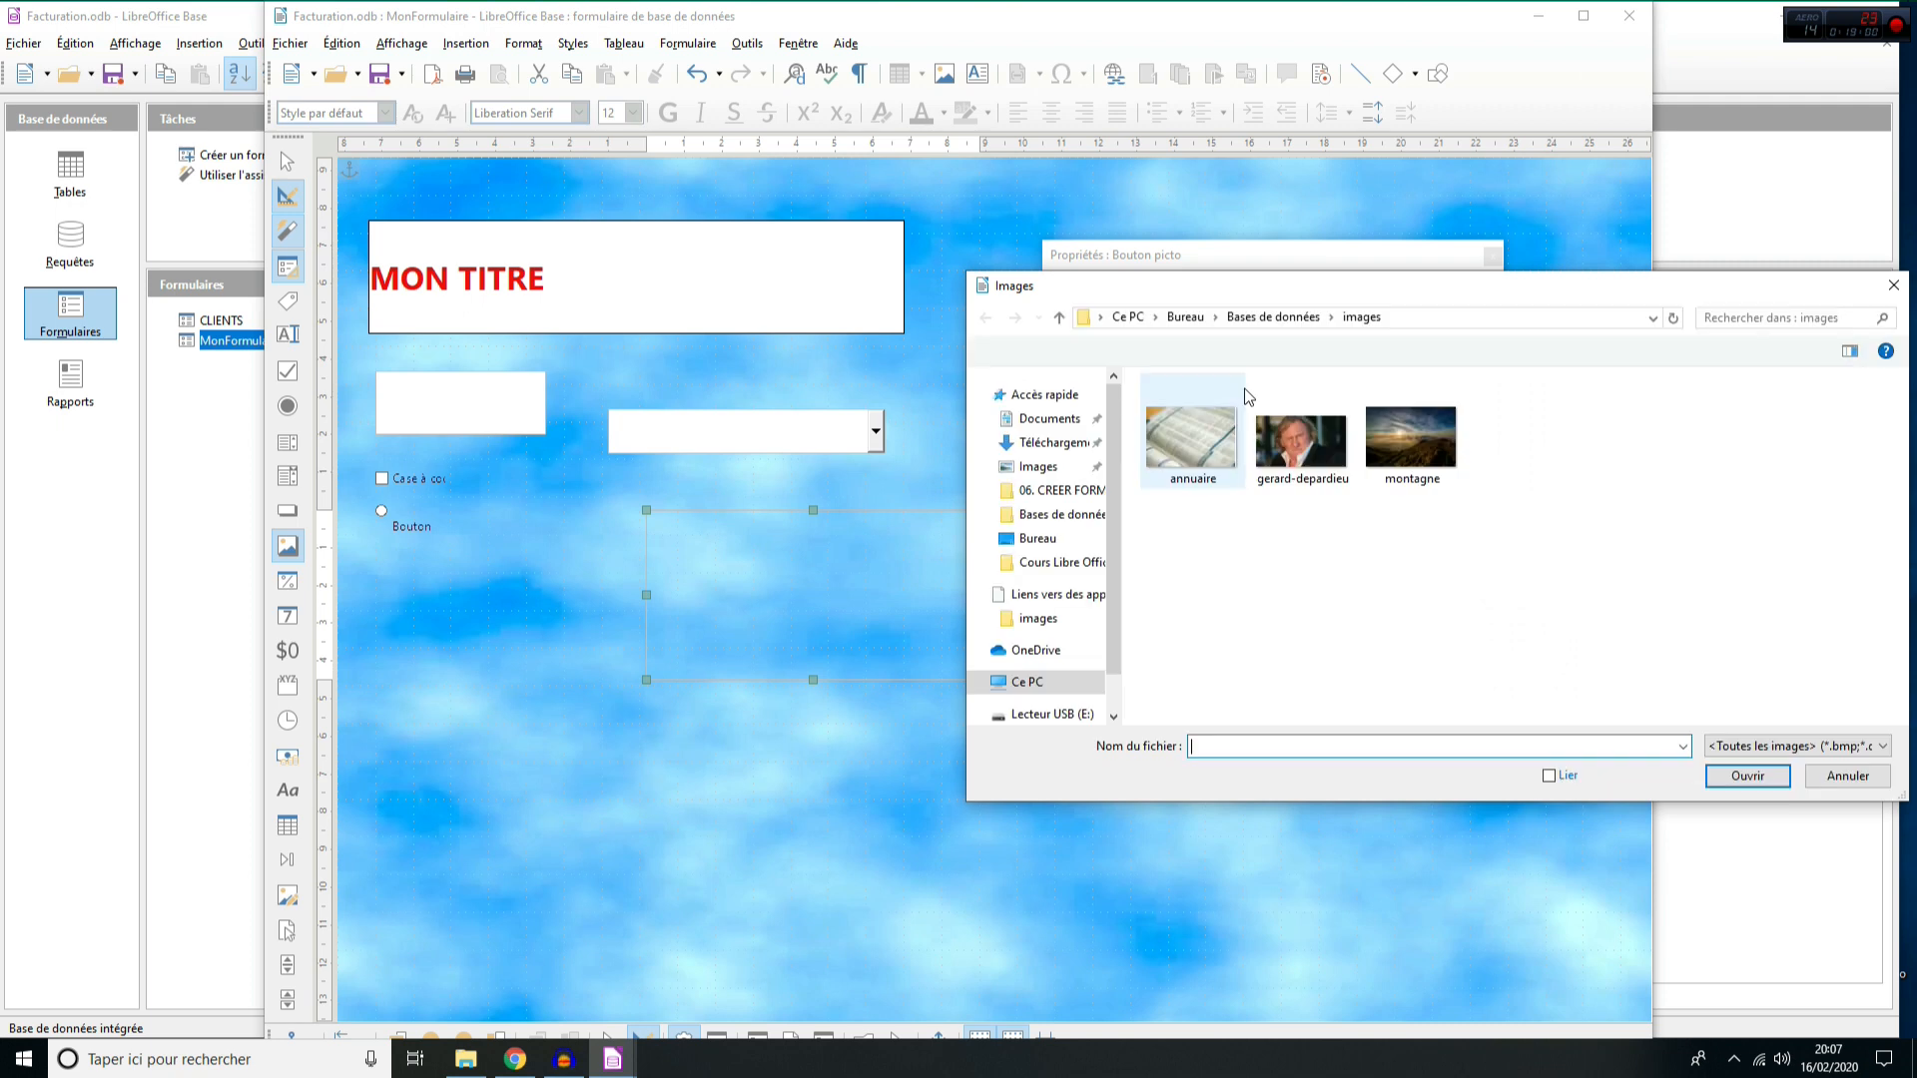
pyautogui.click(1413, 471)
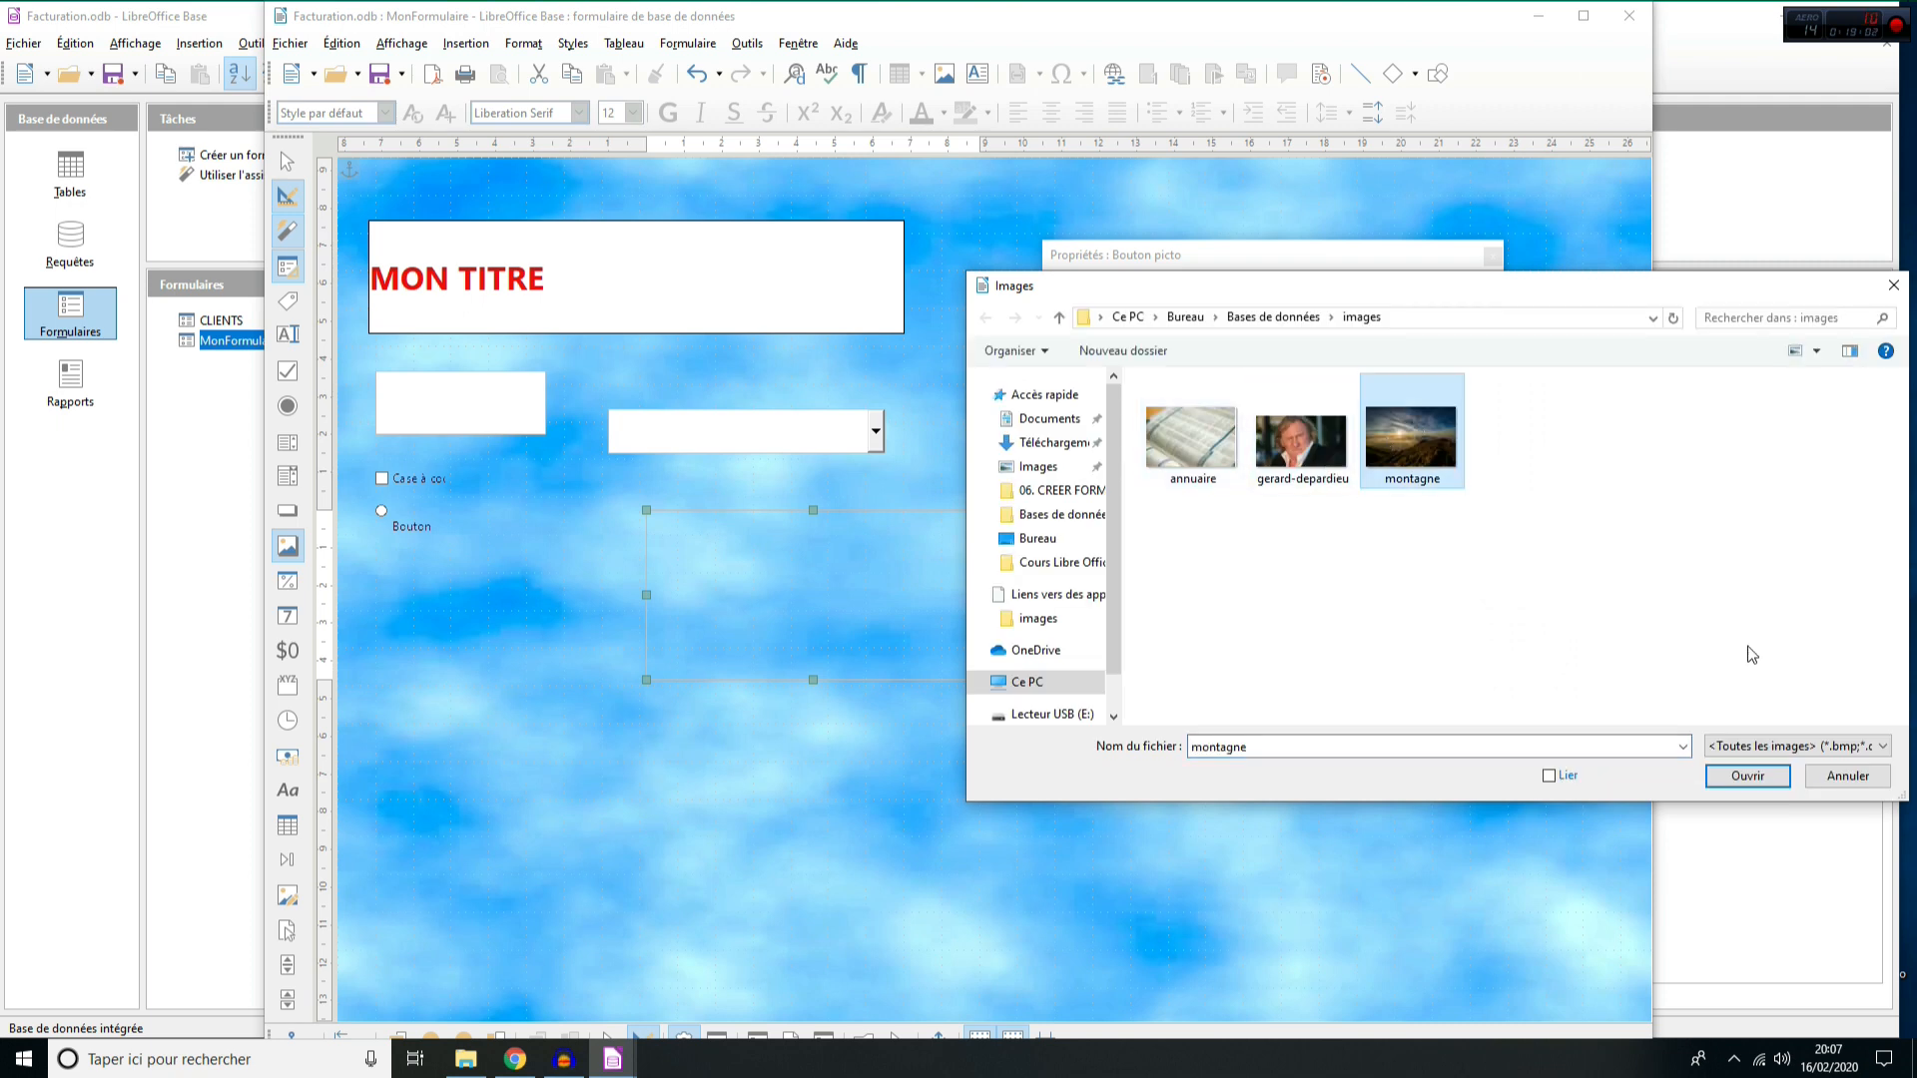
pyautogui.click(1749, 778)
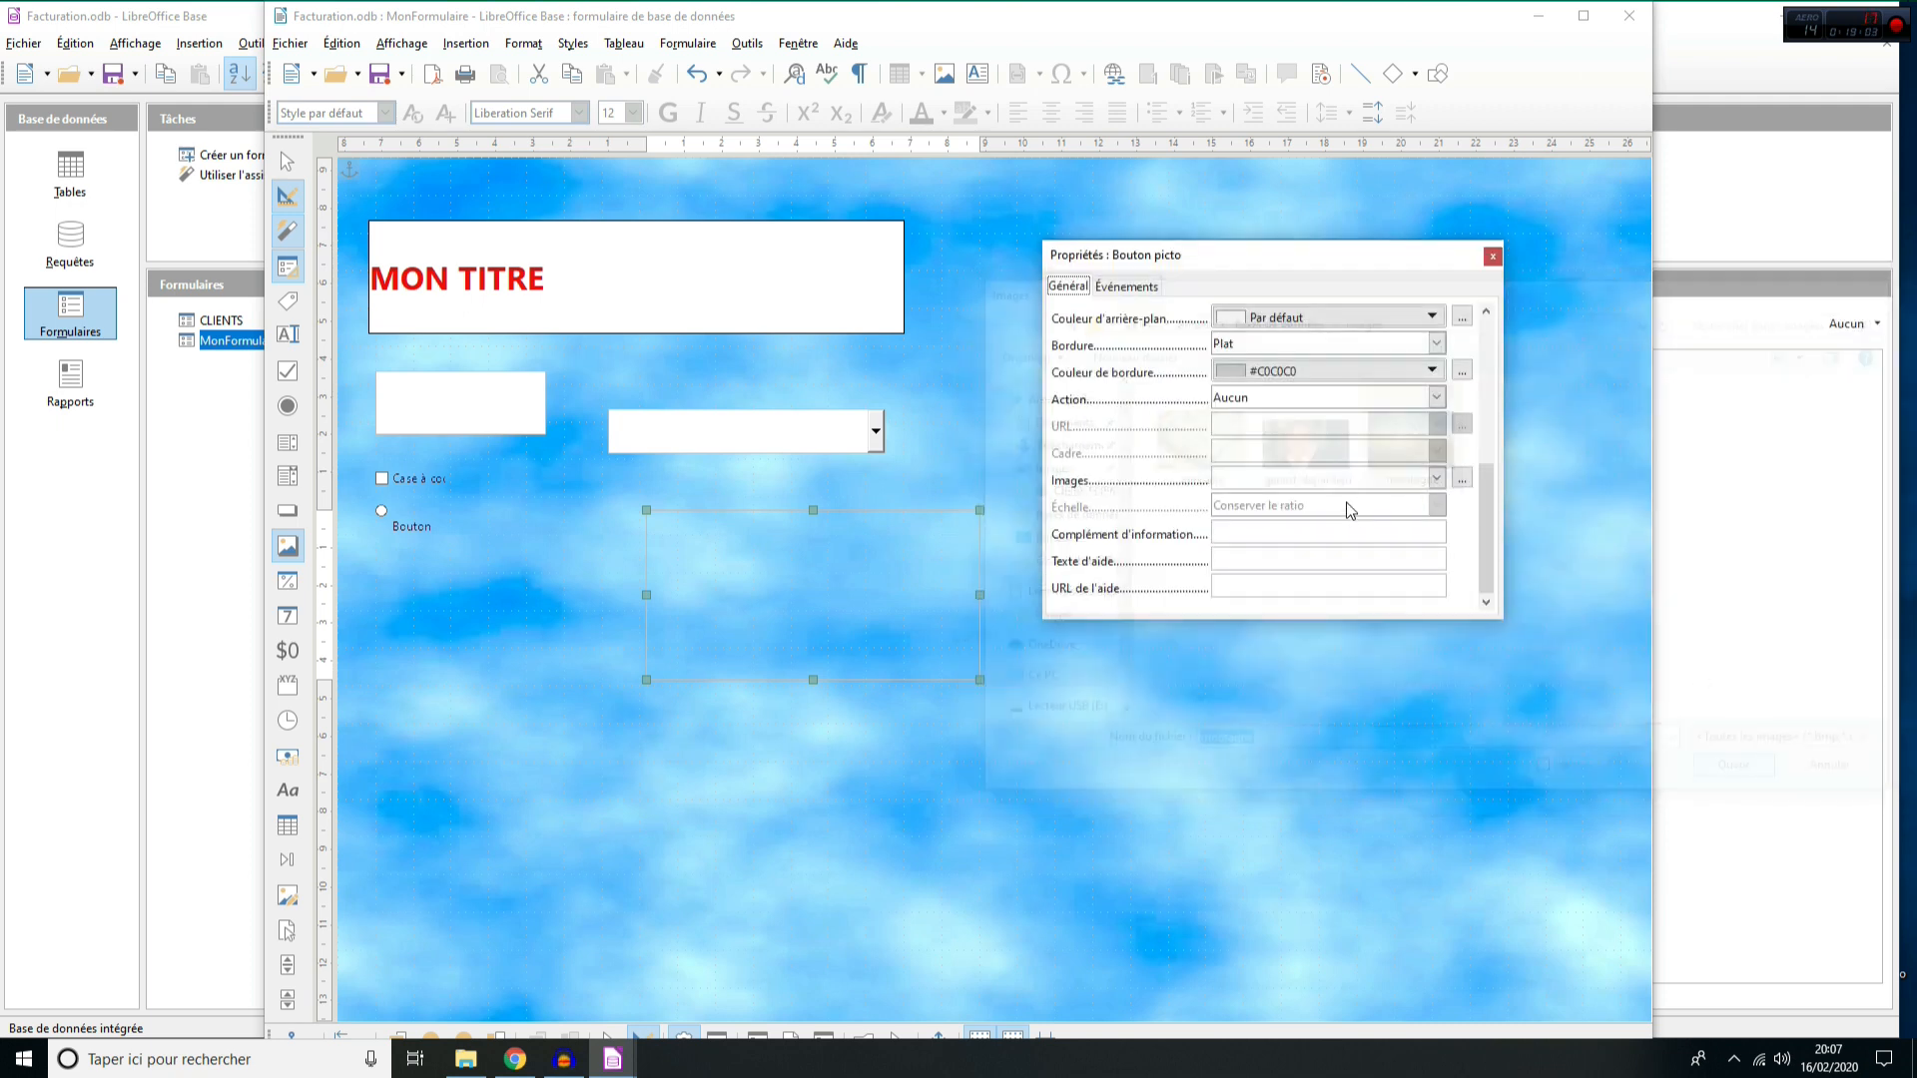
pyautogui.click(1492, 257)
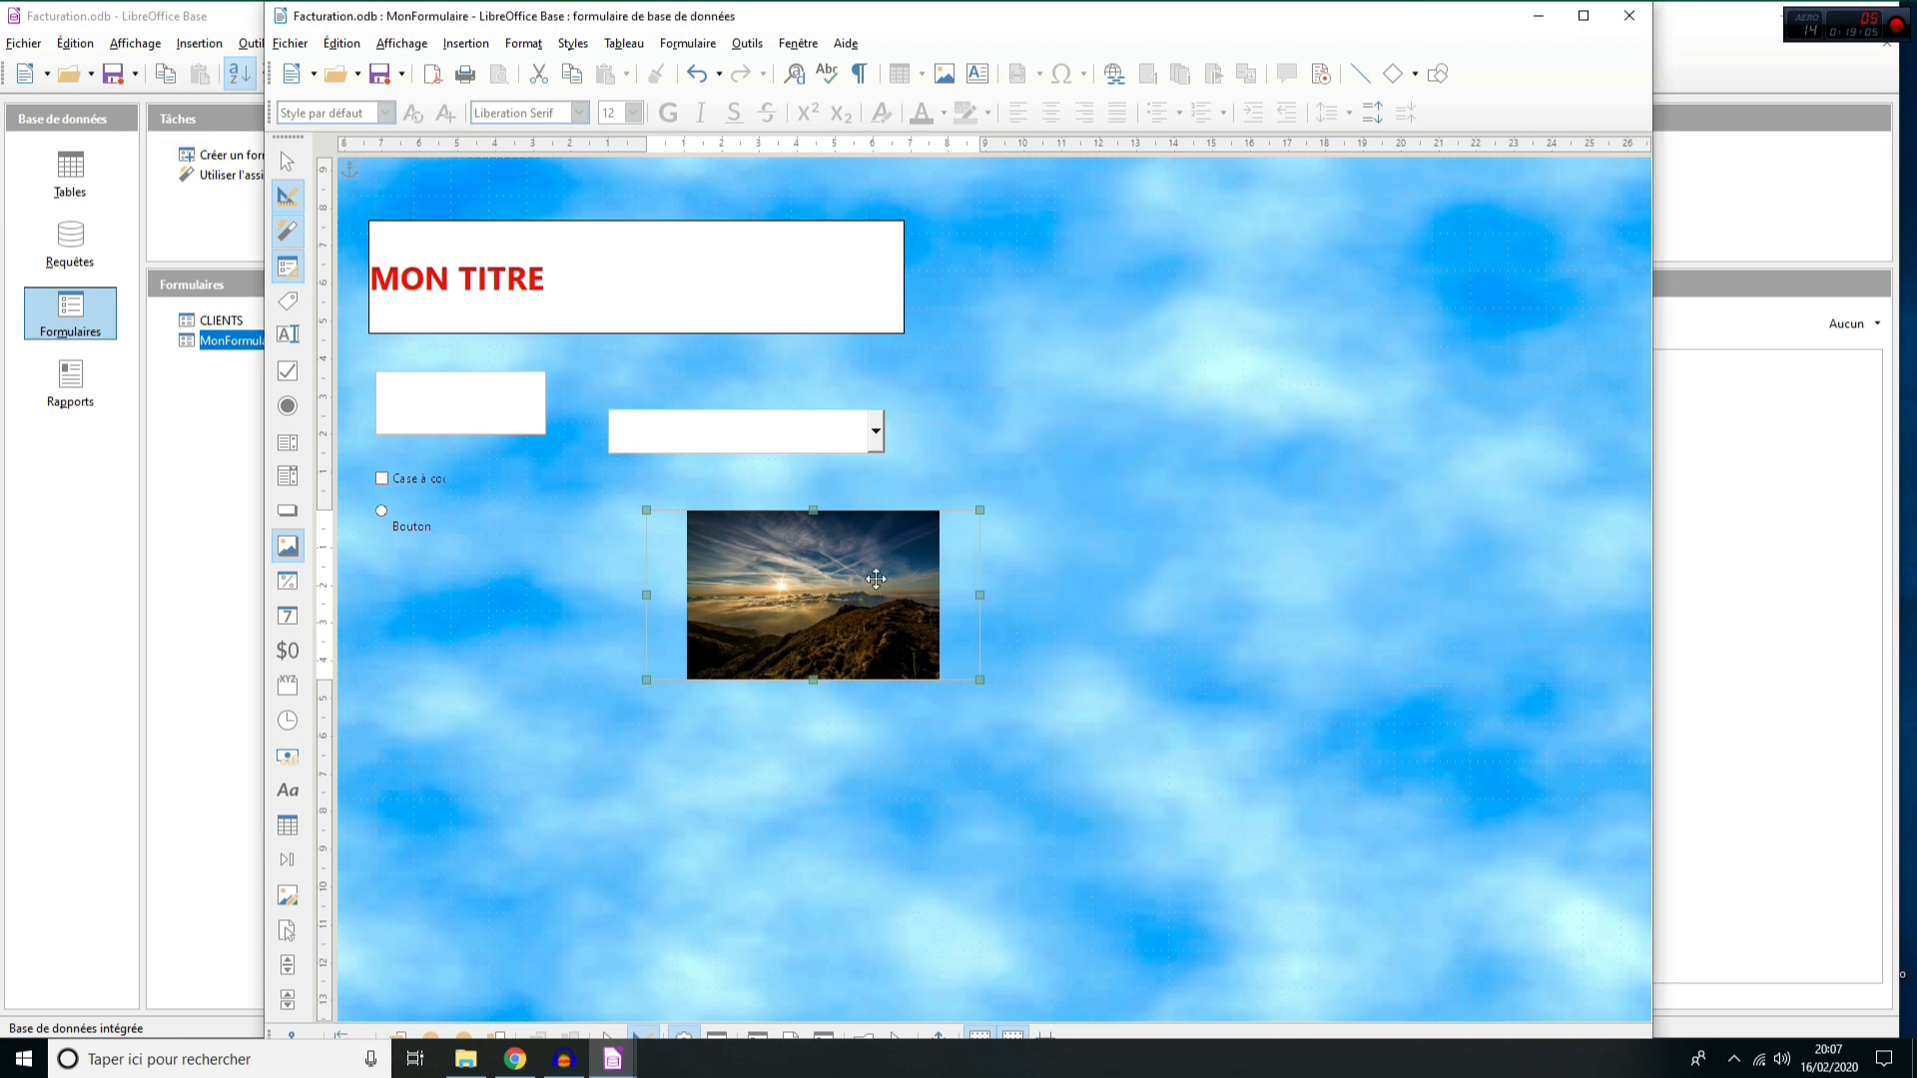
# - Save and close the form design, and open MonFormulaire in data-entry mode
pyautogui.click(377, 75)
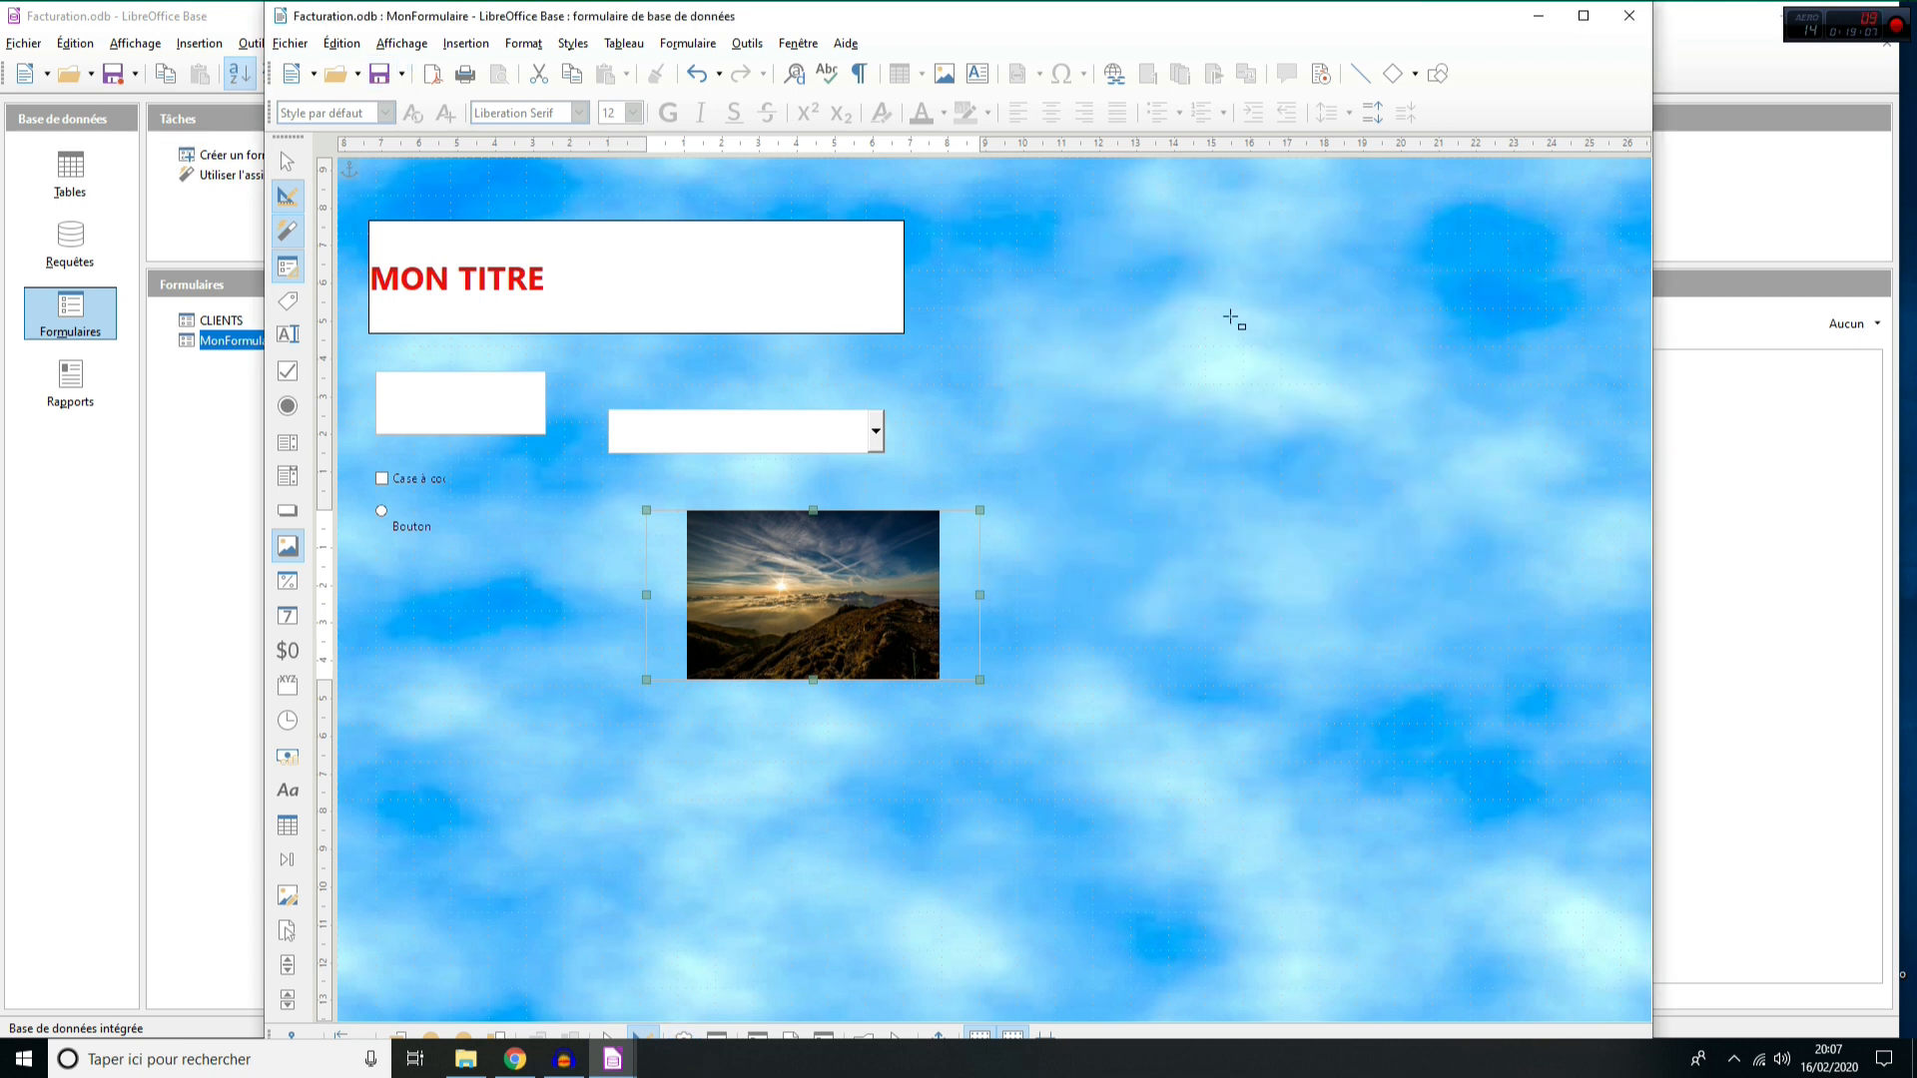
pyautogui.click(1637, 24)
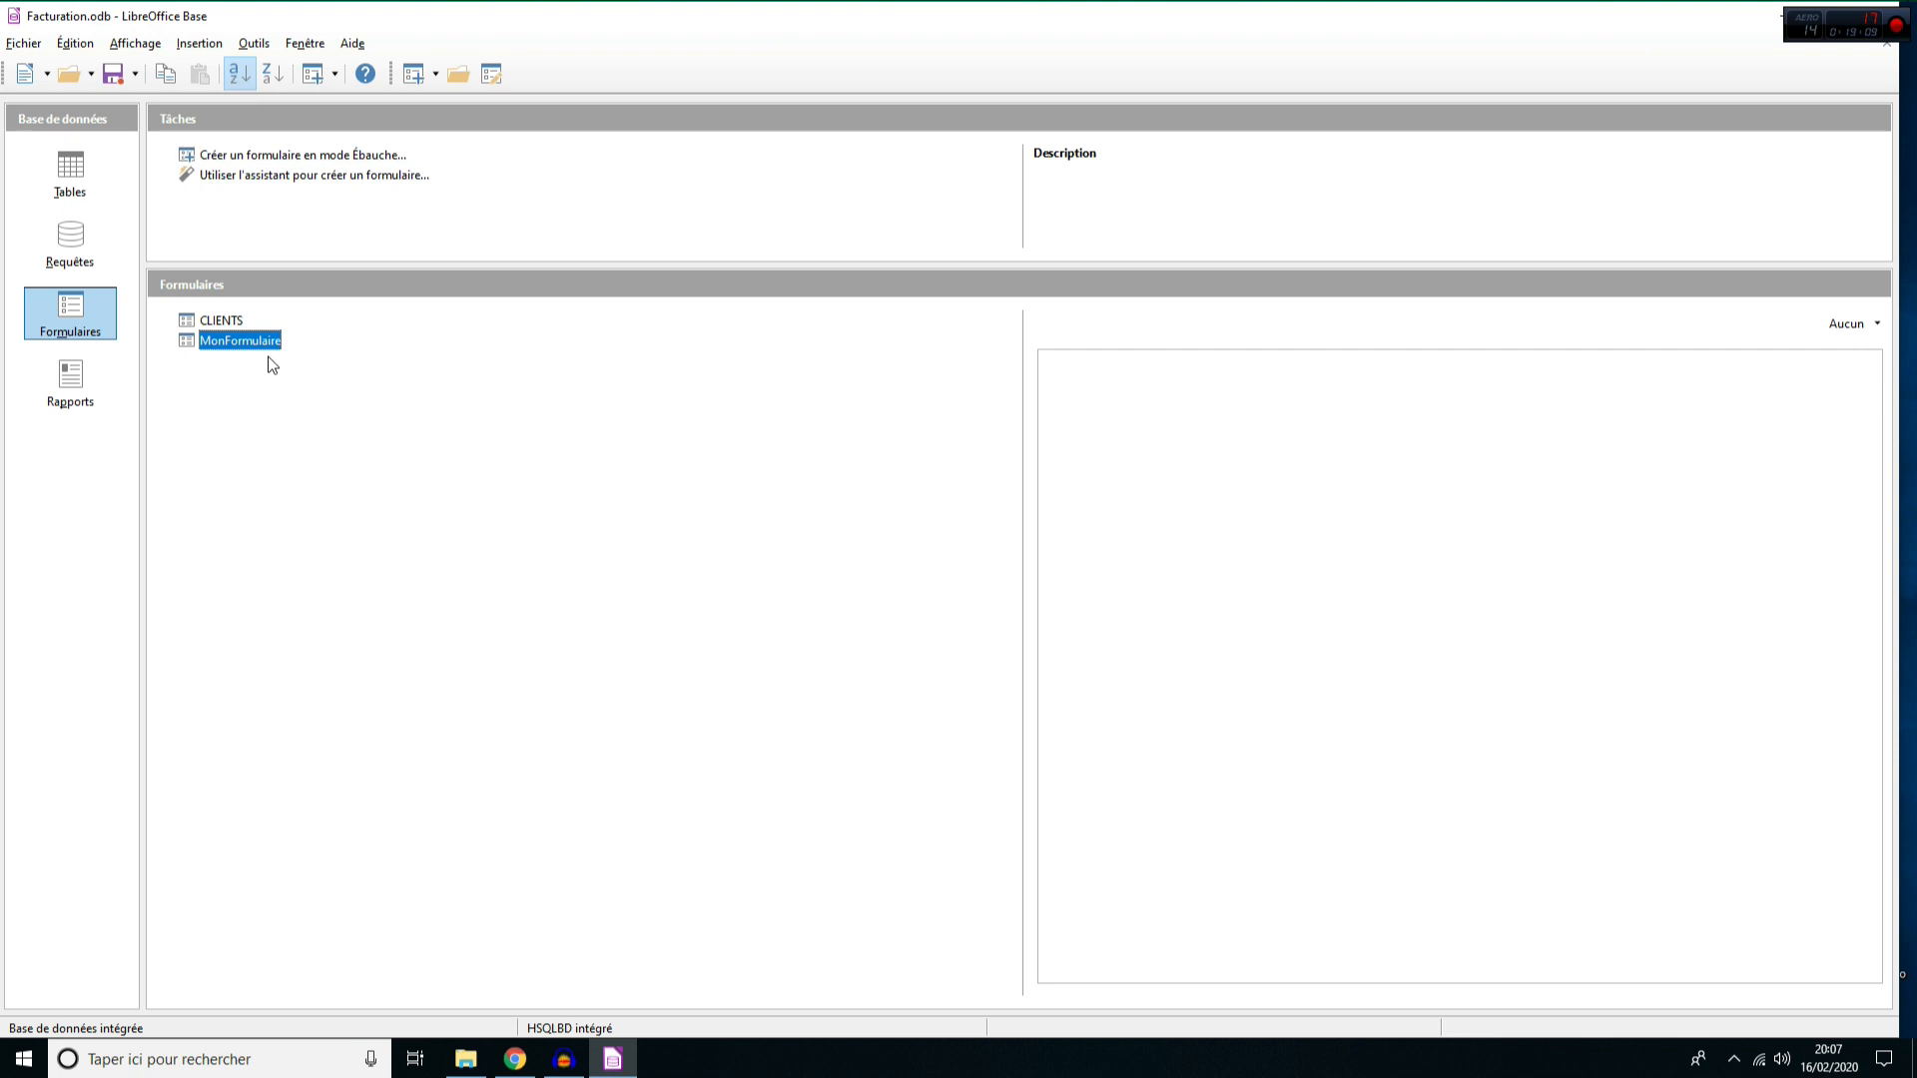
pyautogui.doubleClick(239, 342)
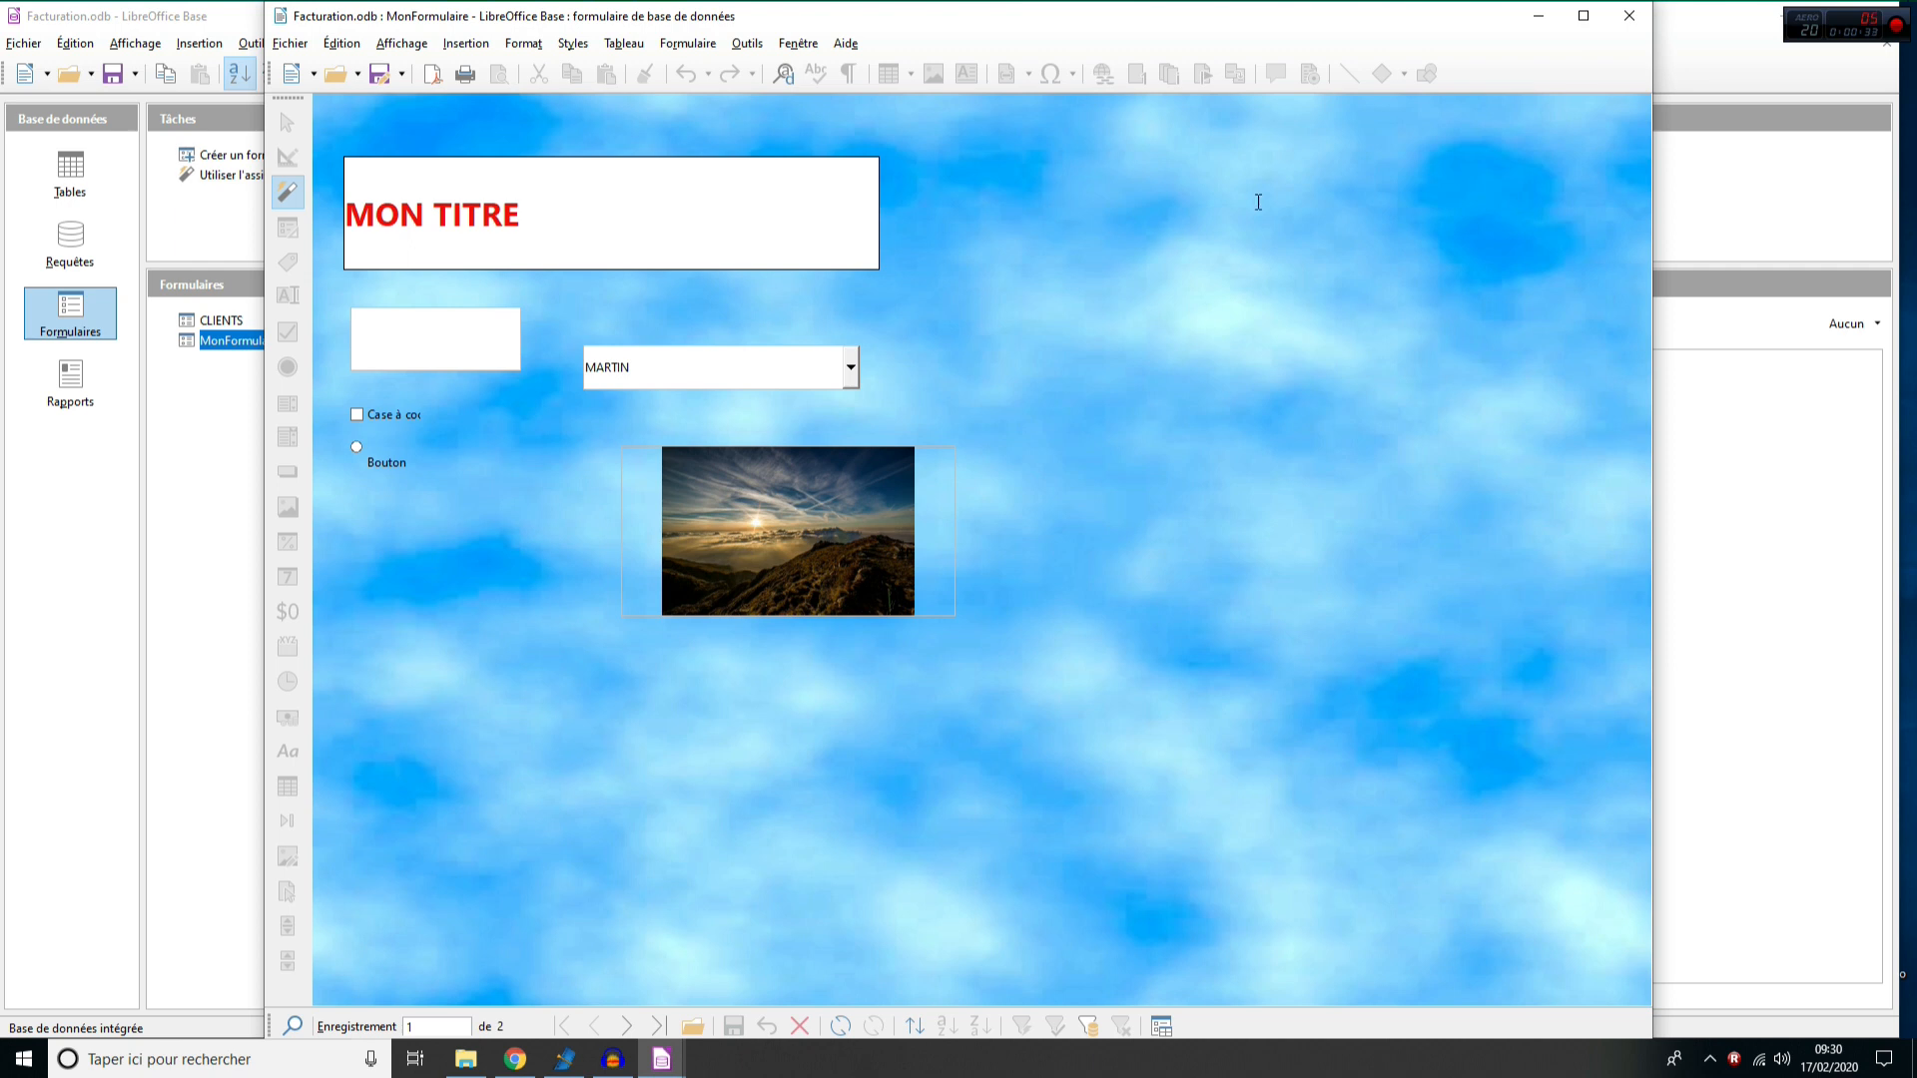
pyautogui.moveTo(1291, 21); pyautogui.dragTo(1289, 30)
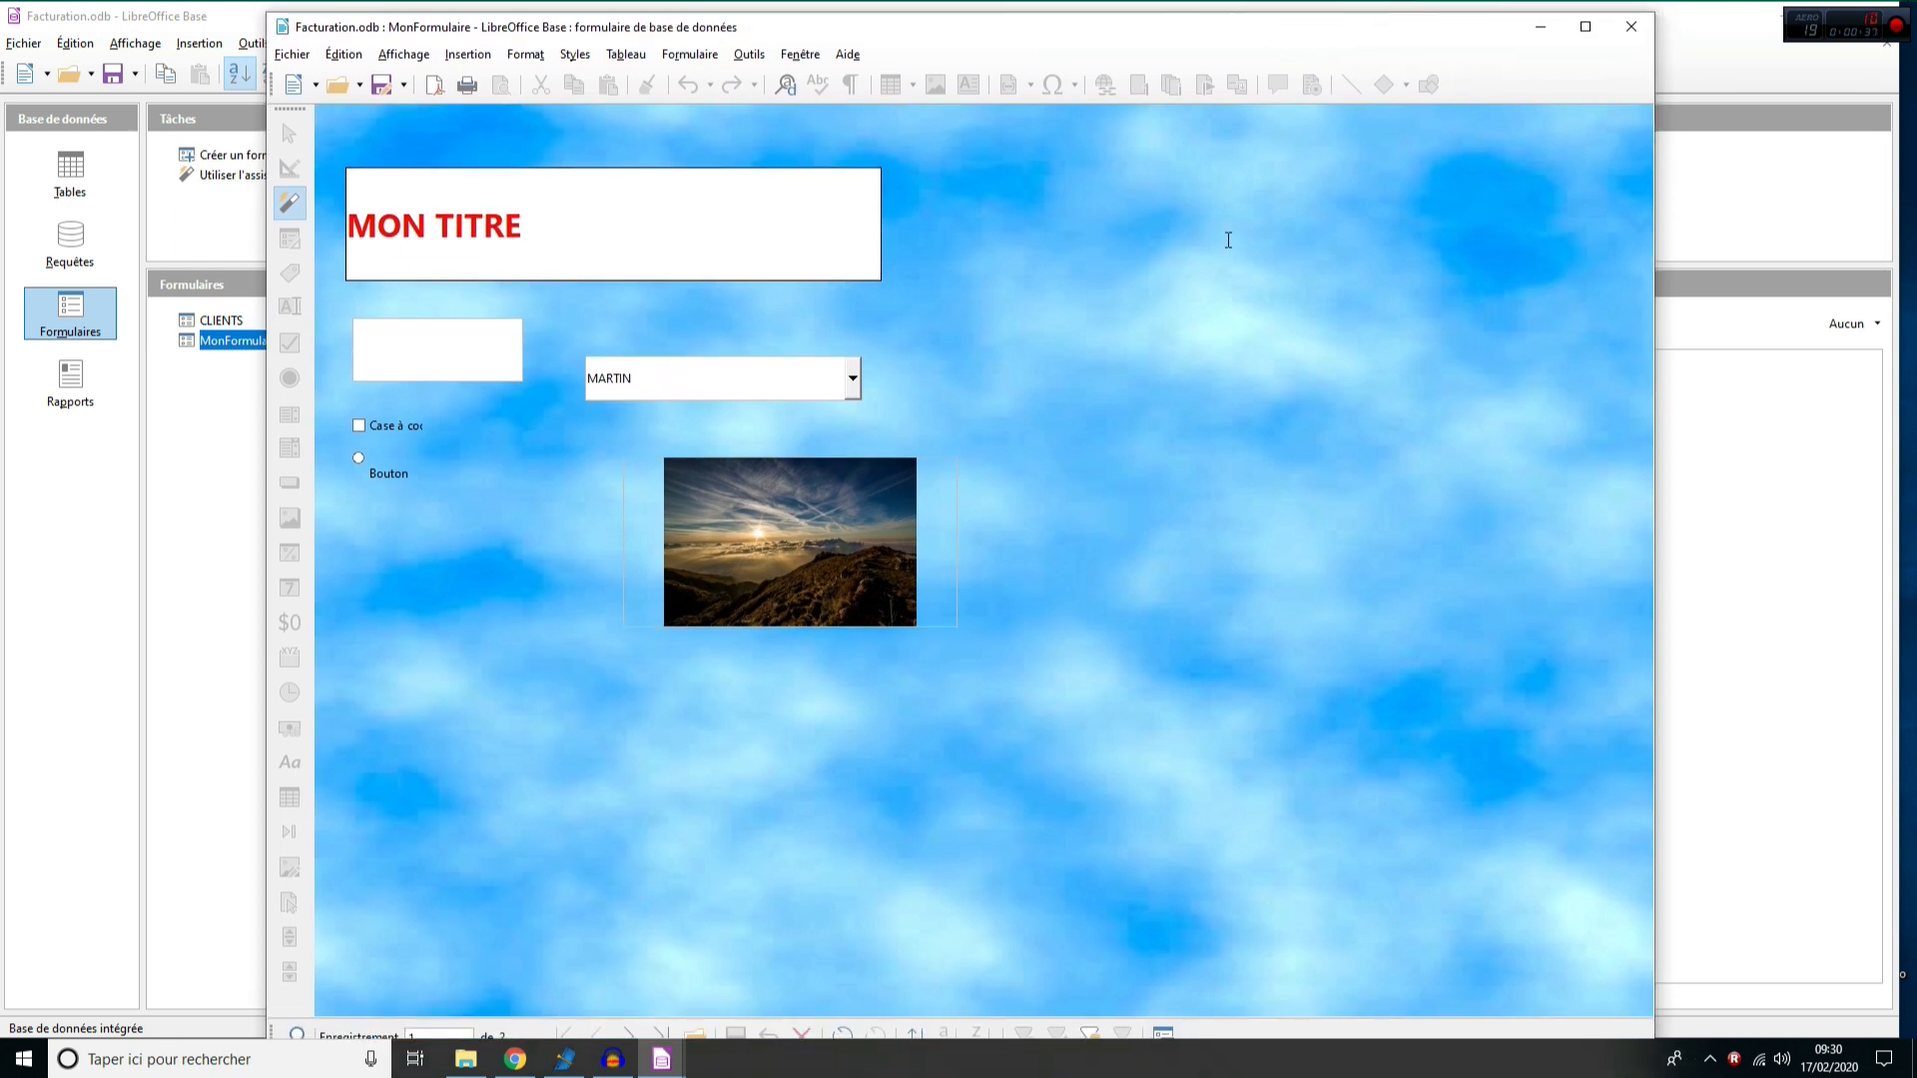
pyautogui.moveTo(1254, 37); pyautogui.dragTo(1282, 27)
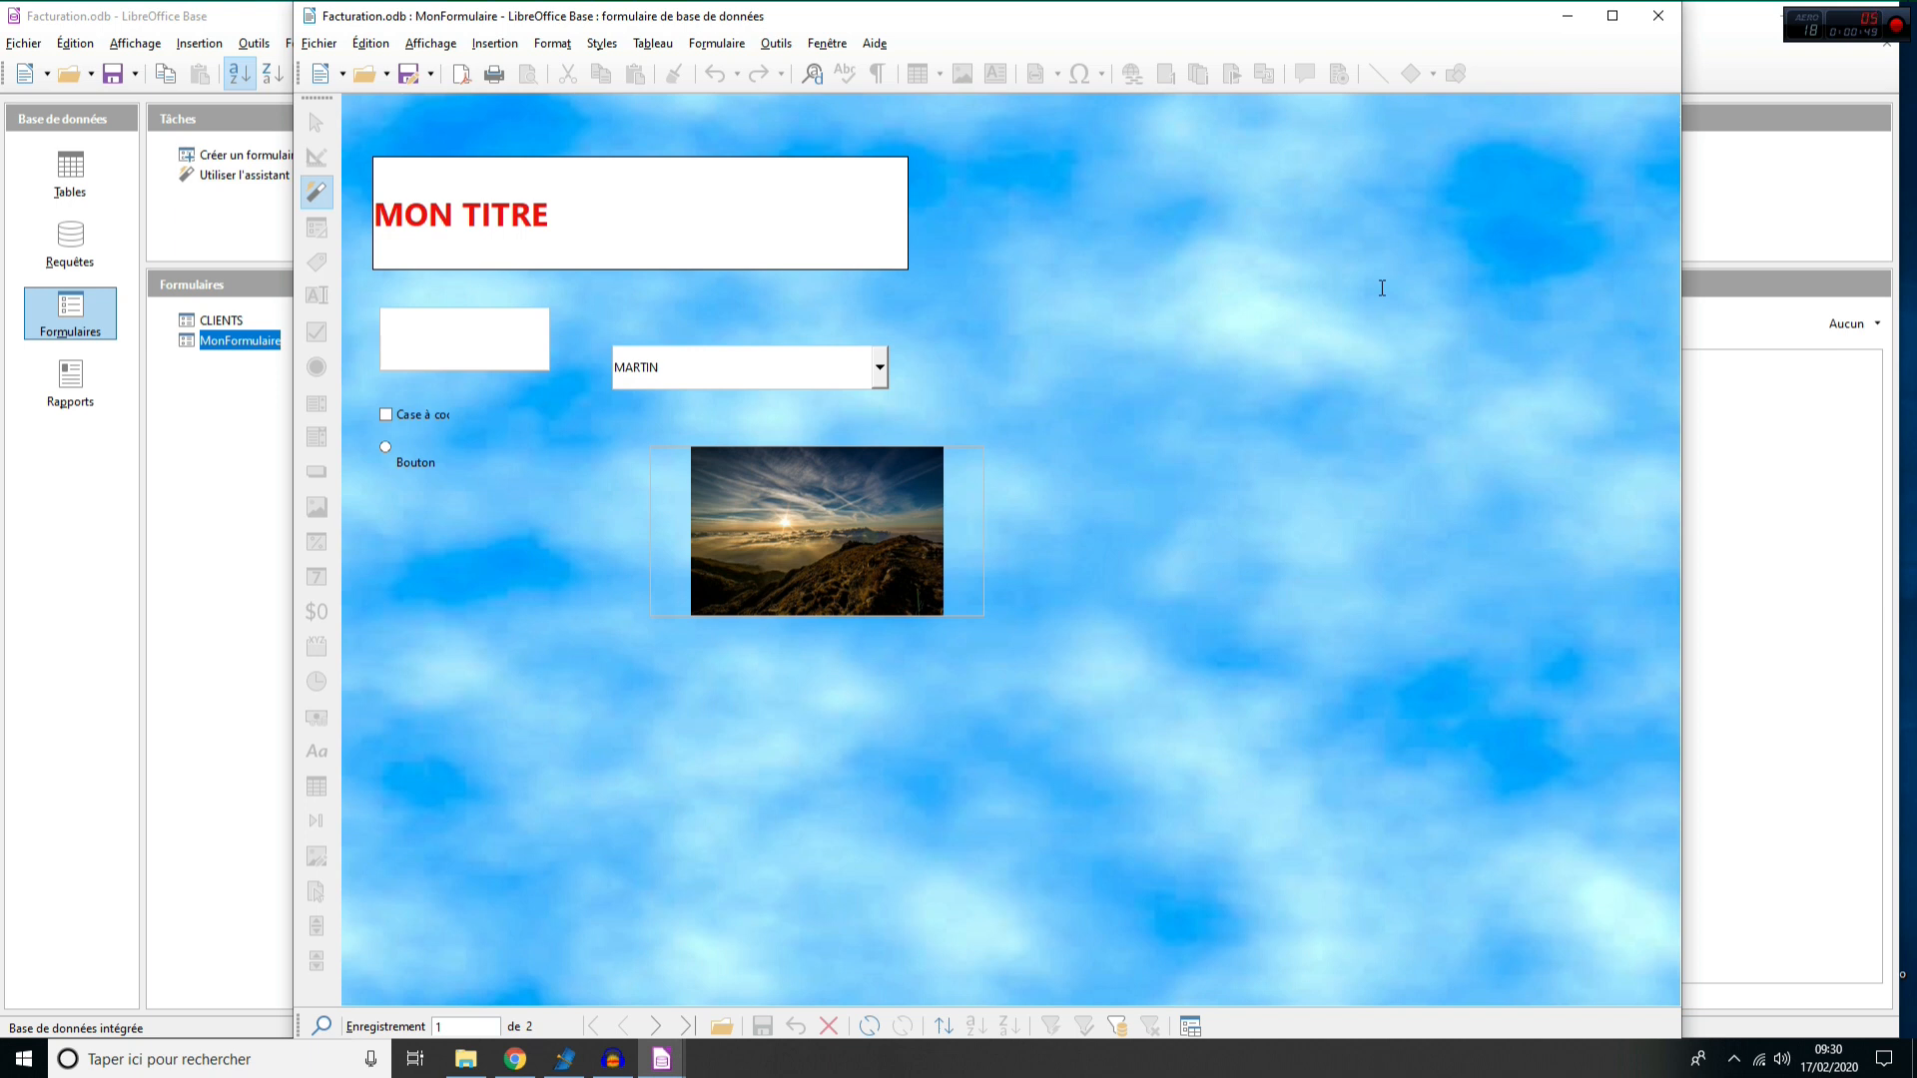
# - Hide the Contrôles de formulaire and Ébauche de formulaire toolbars in the MonFormulaire window
pyautogui.click(431, 45)
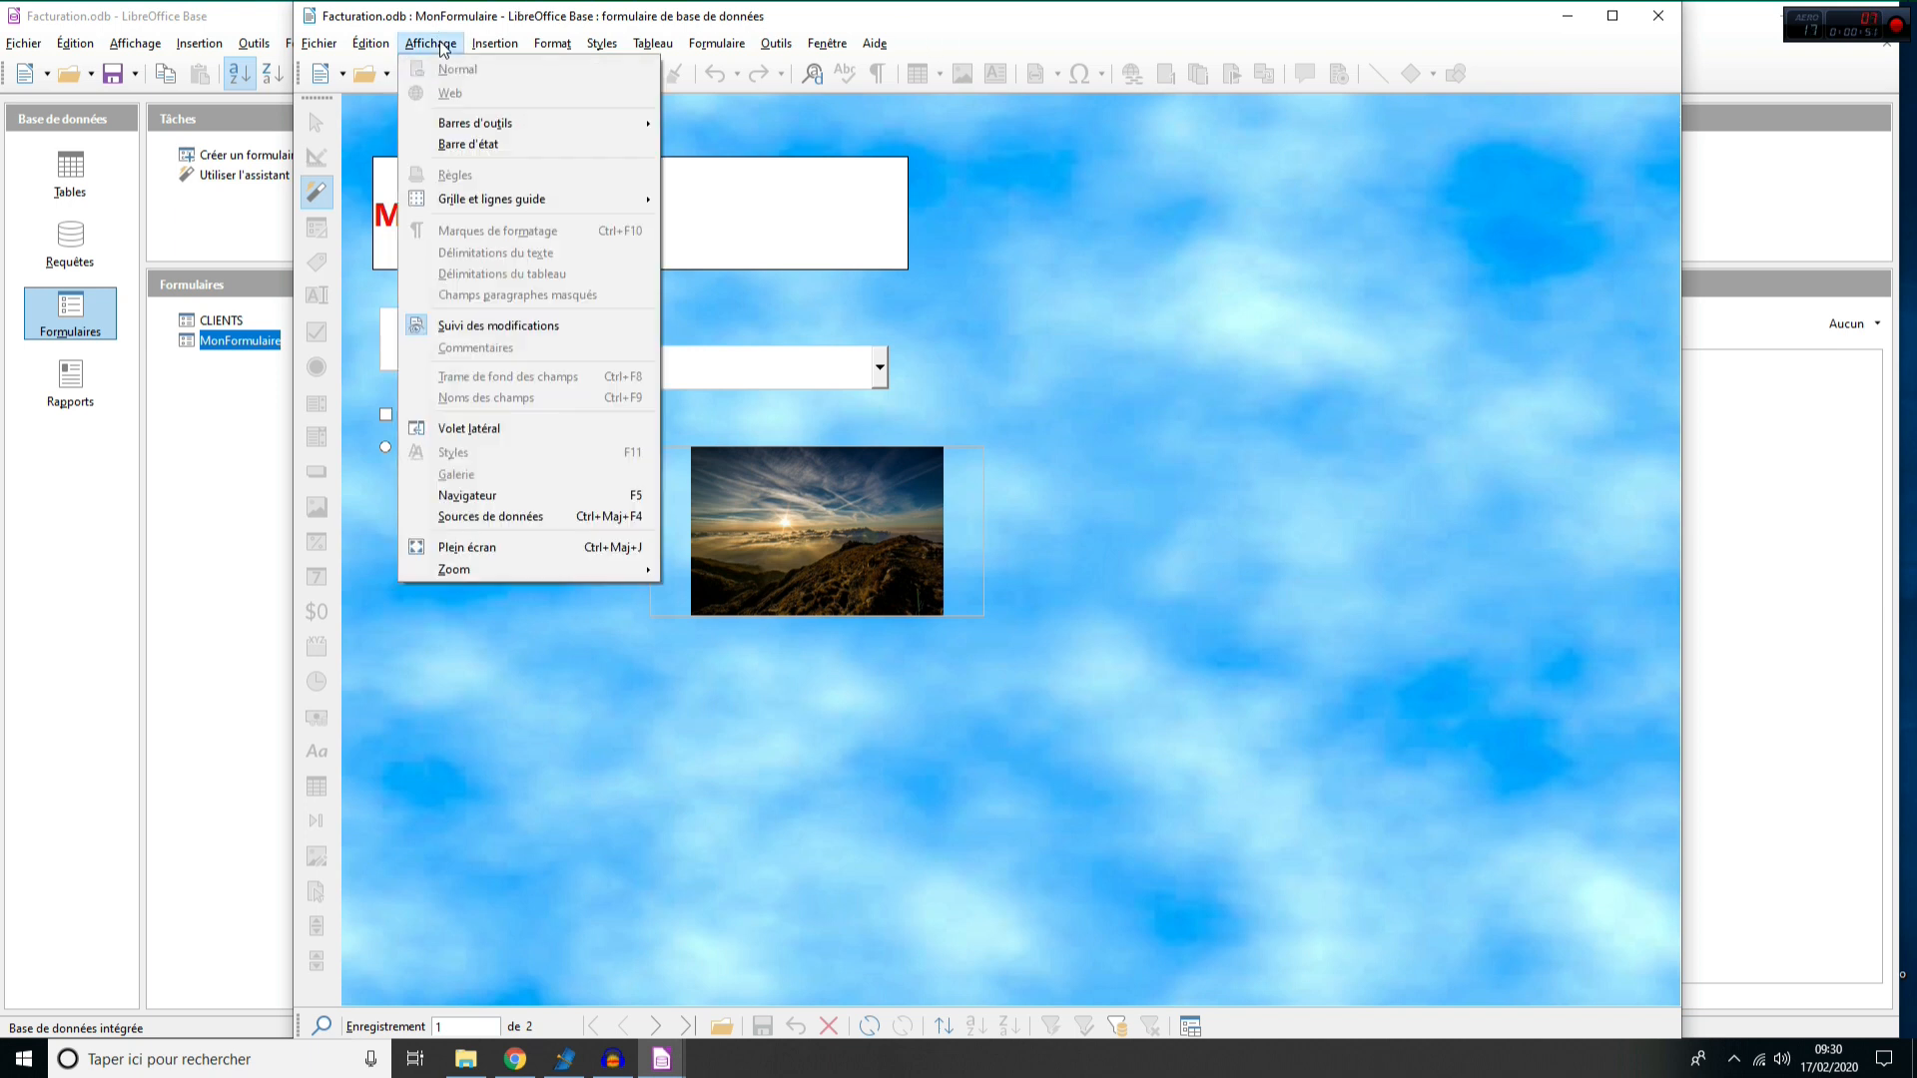
pyautogui.moveTo(467, 122)
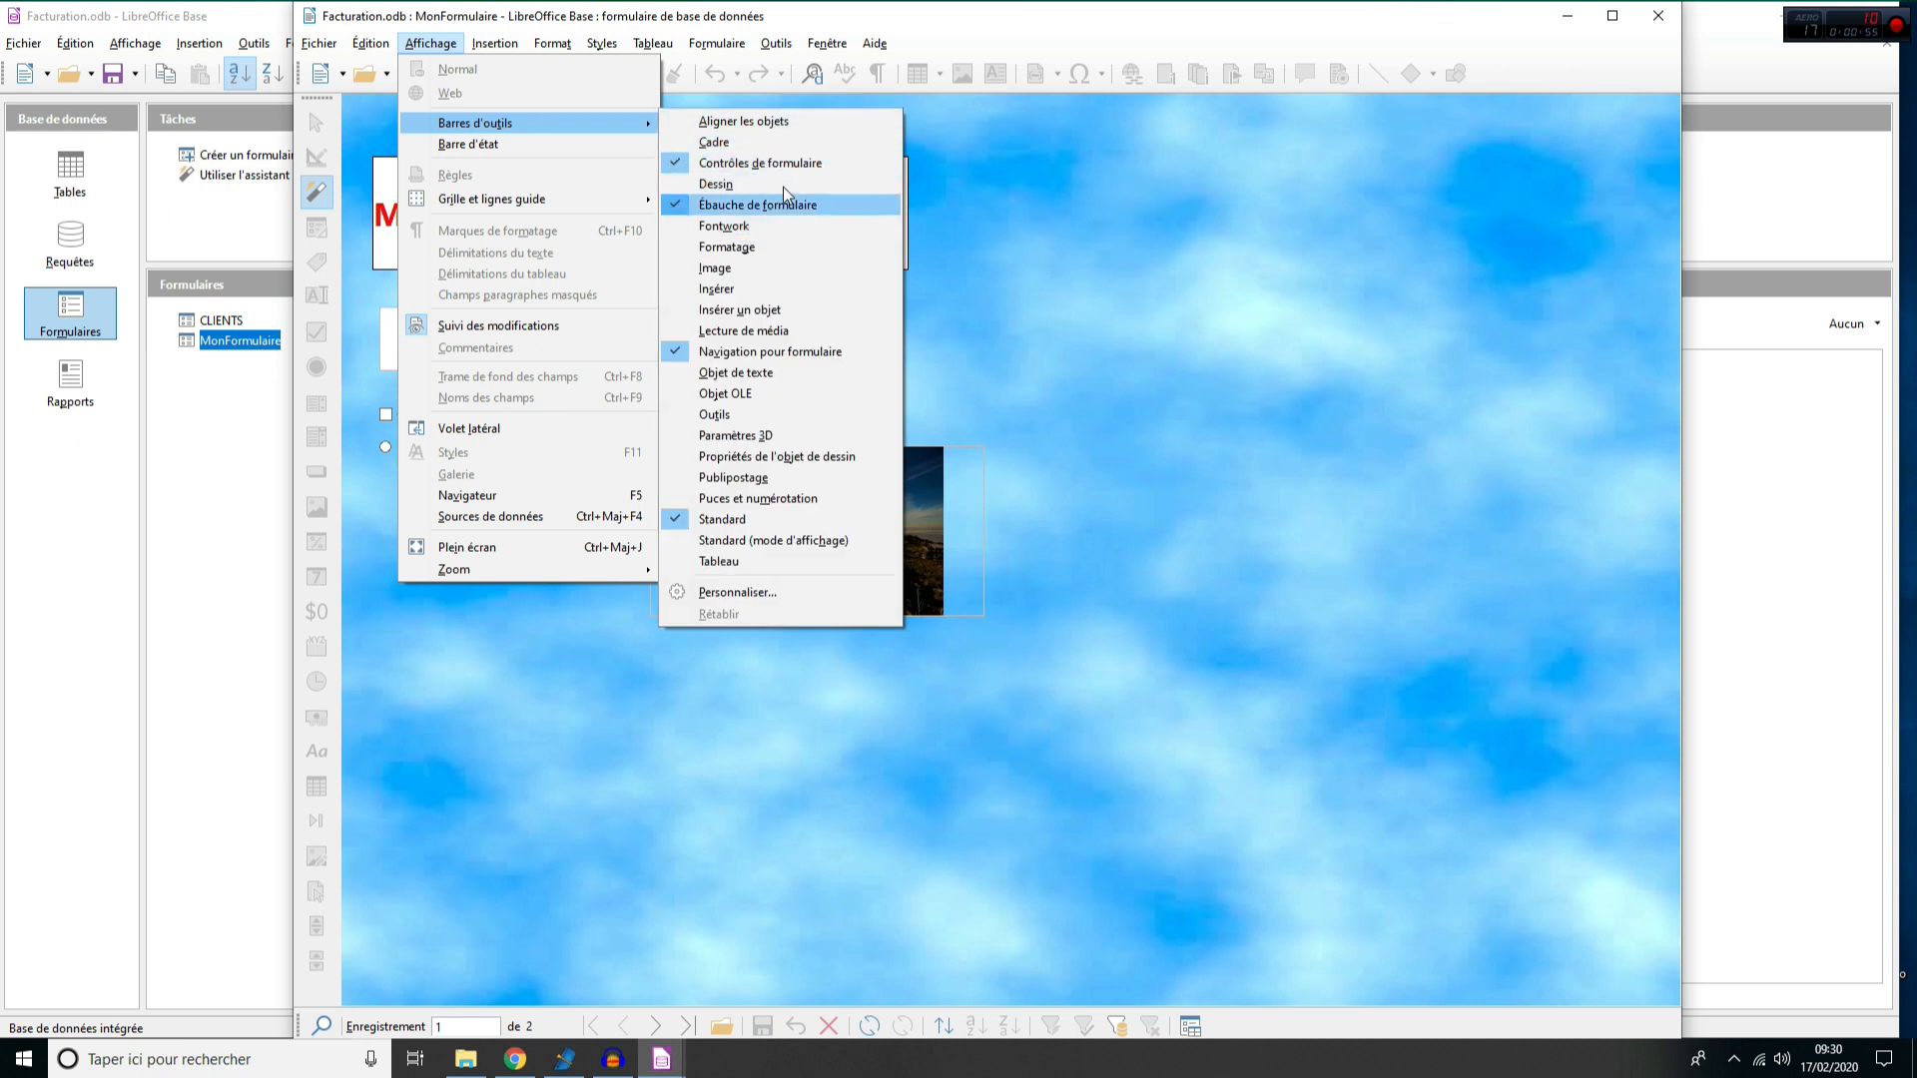
pyautogui.click(776, 163)
pyautogui.click(431, 43)
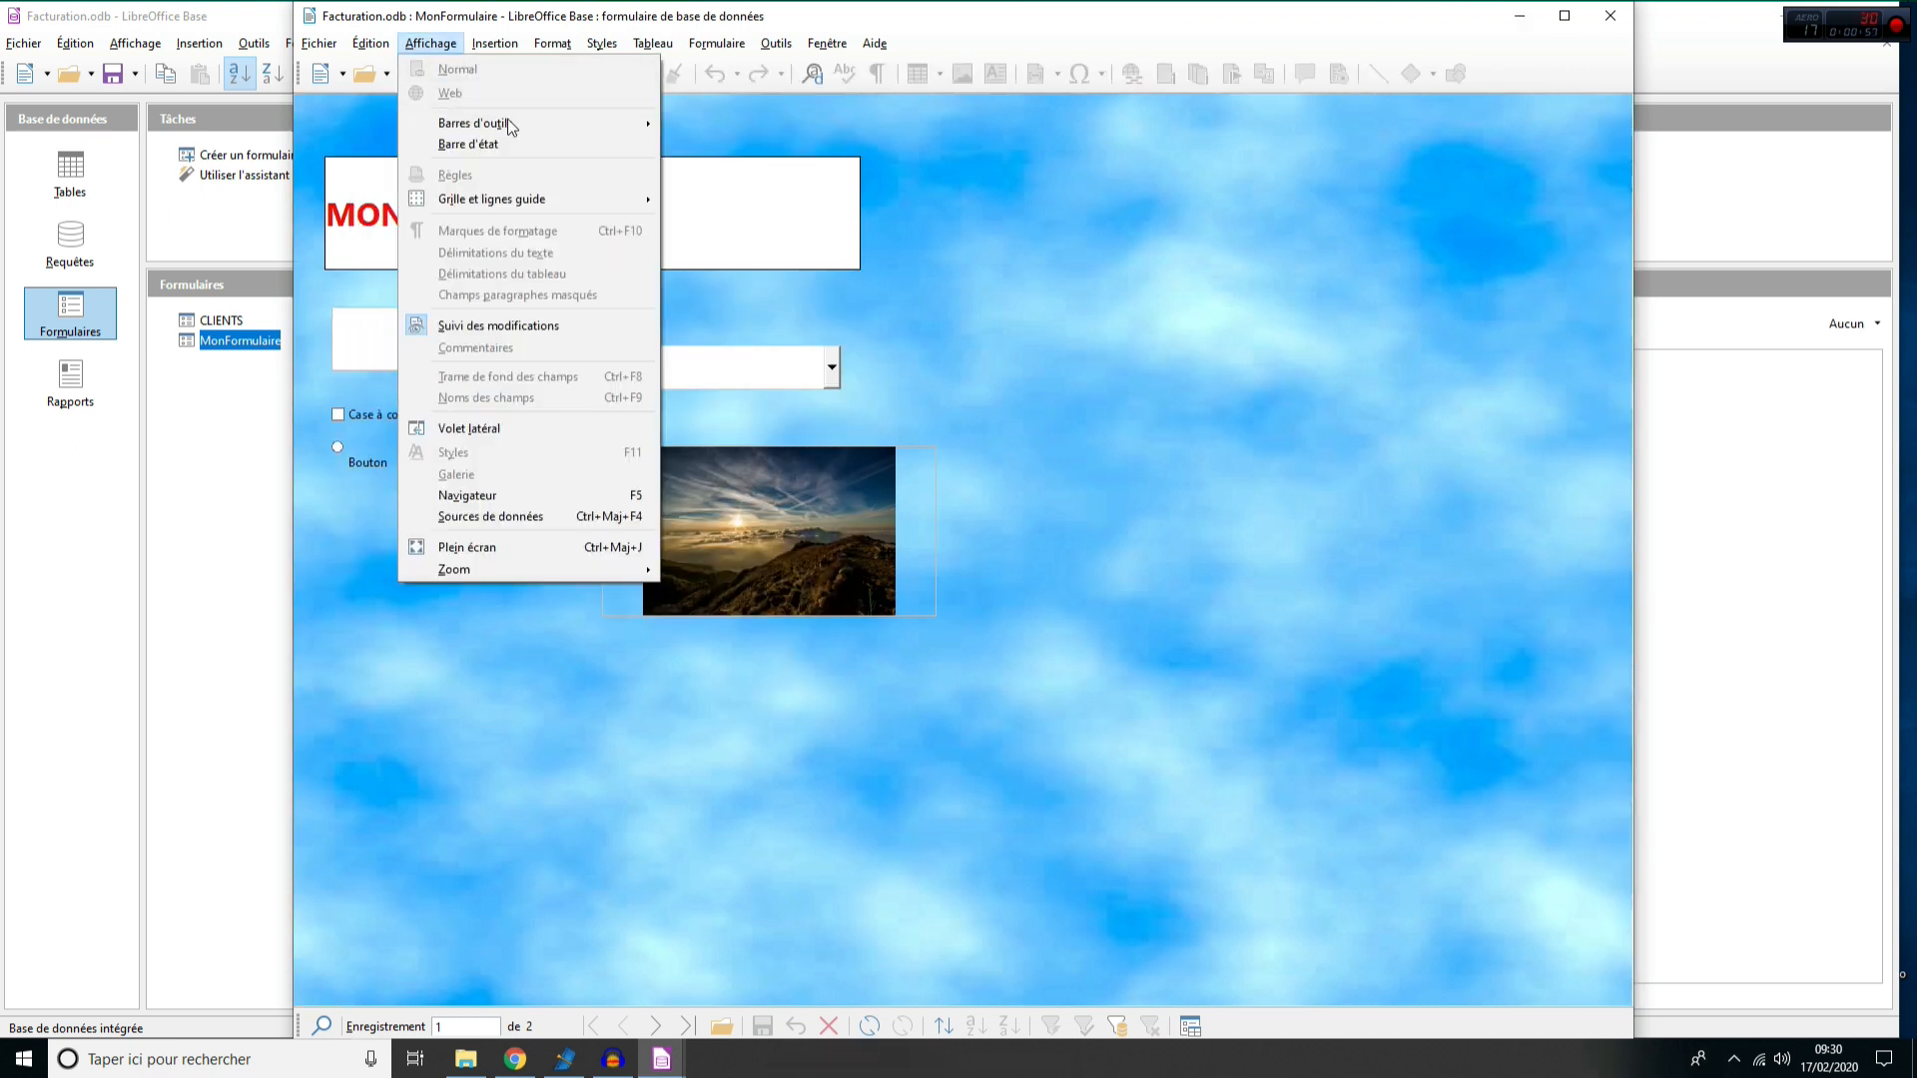
pyautogui.moveTo(574, 128)
pyautogui.click(789, 193)
# - Hide the Navigation pour formulaire and Standard toolbars so that only the form and its menu bar remain
pyautogui.click(431, 43)
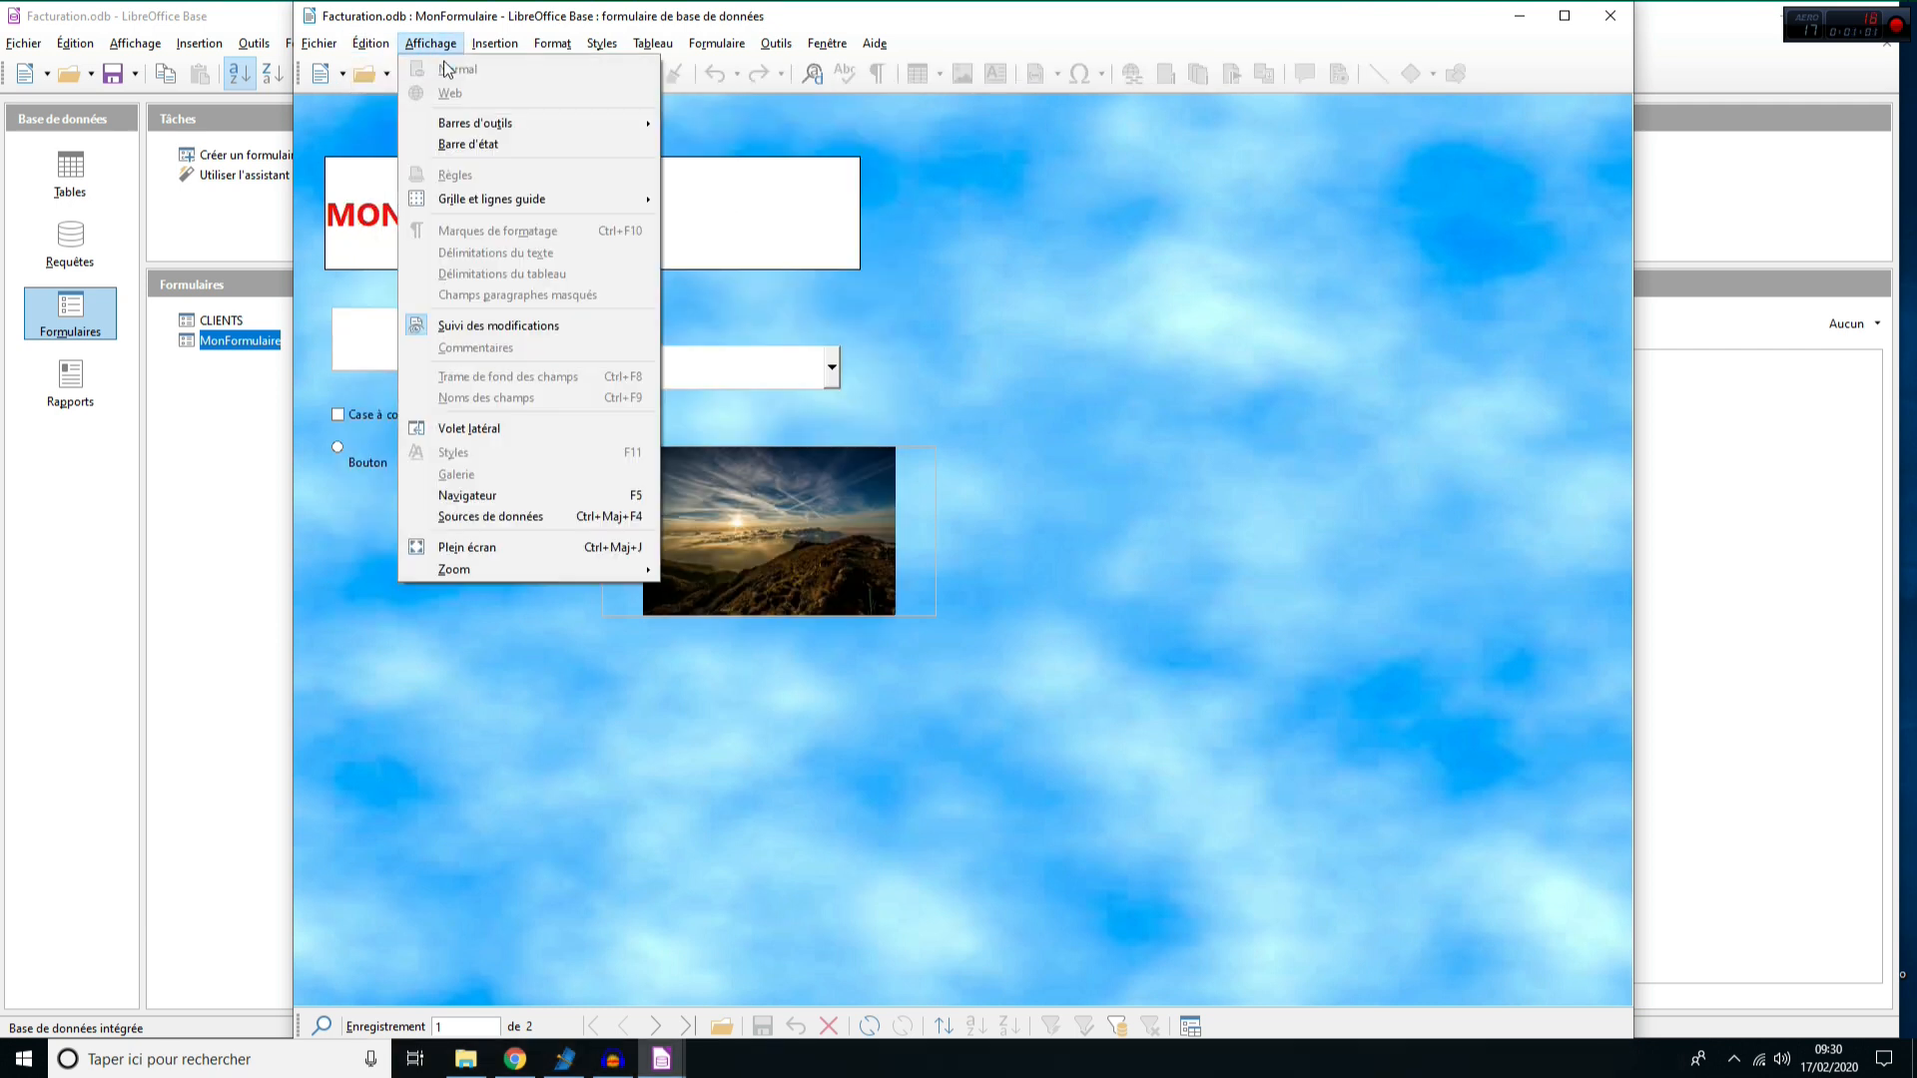
pyautogui.moveTo(564, 128)
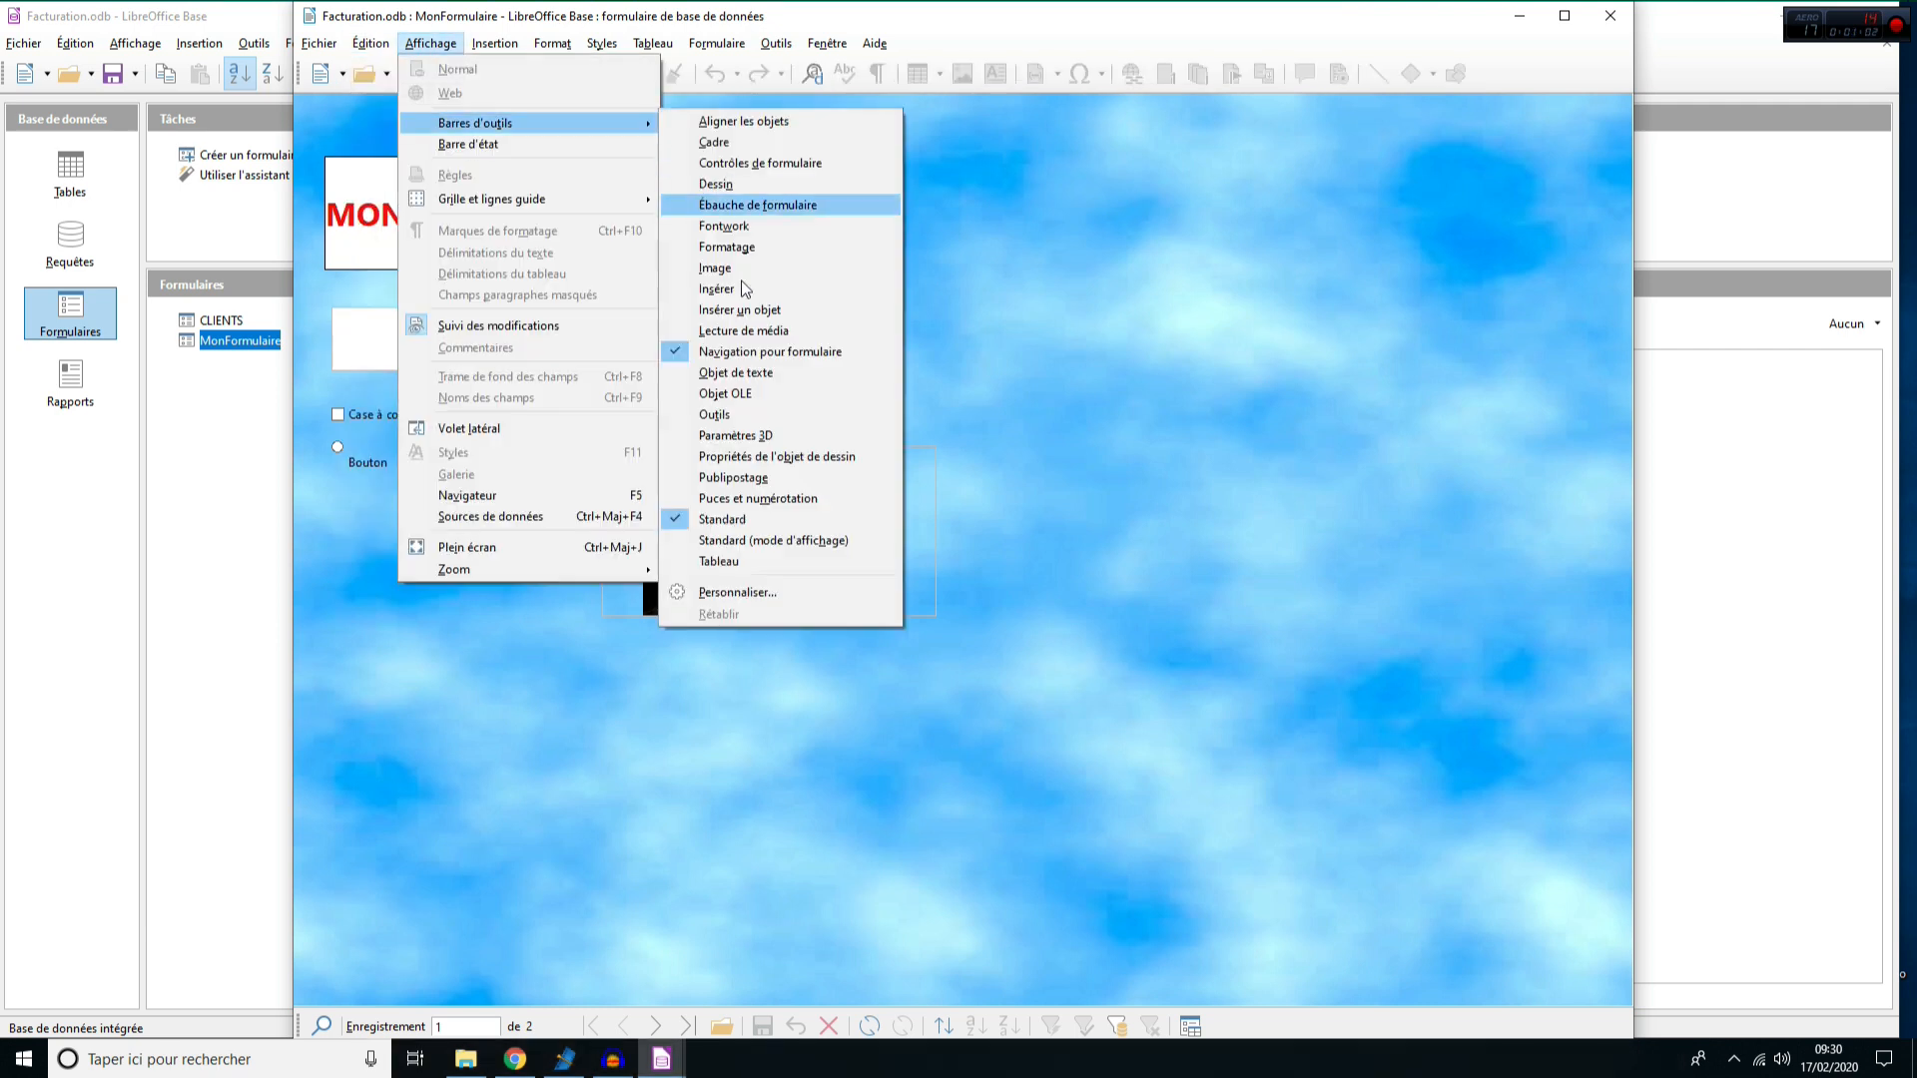
pyautogui.click(754, 353)
pyautogui.click(431, 43)
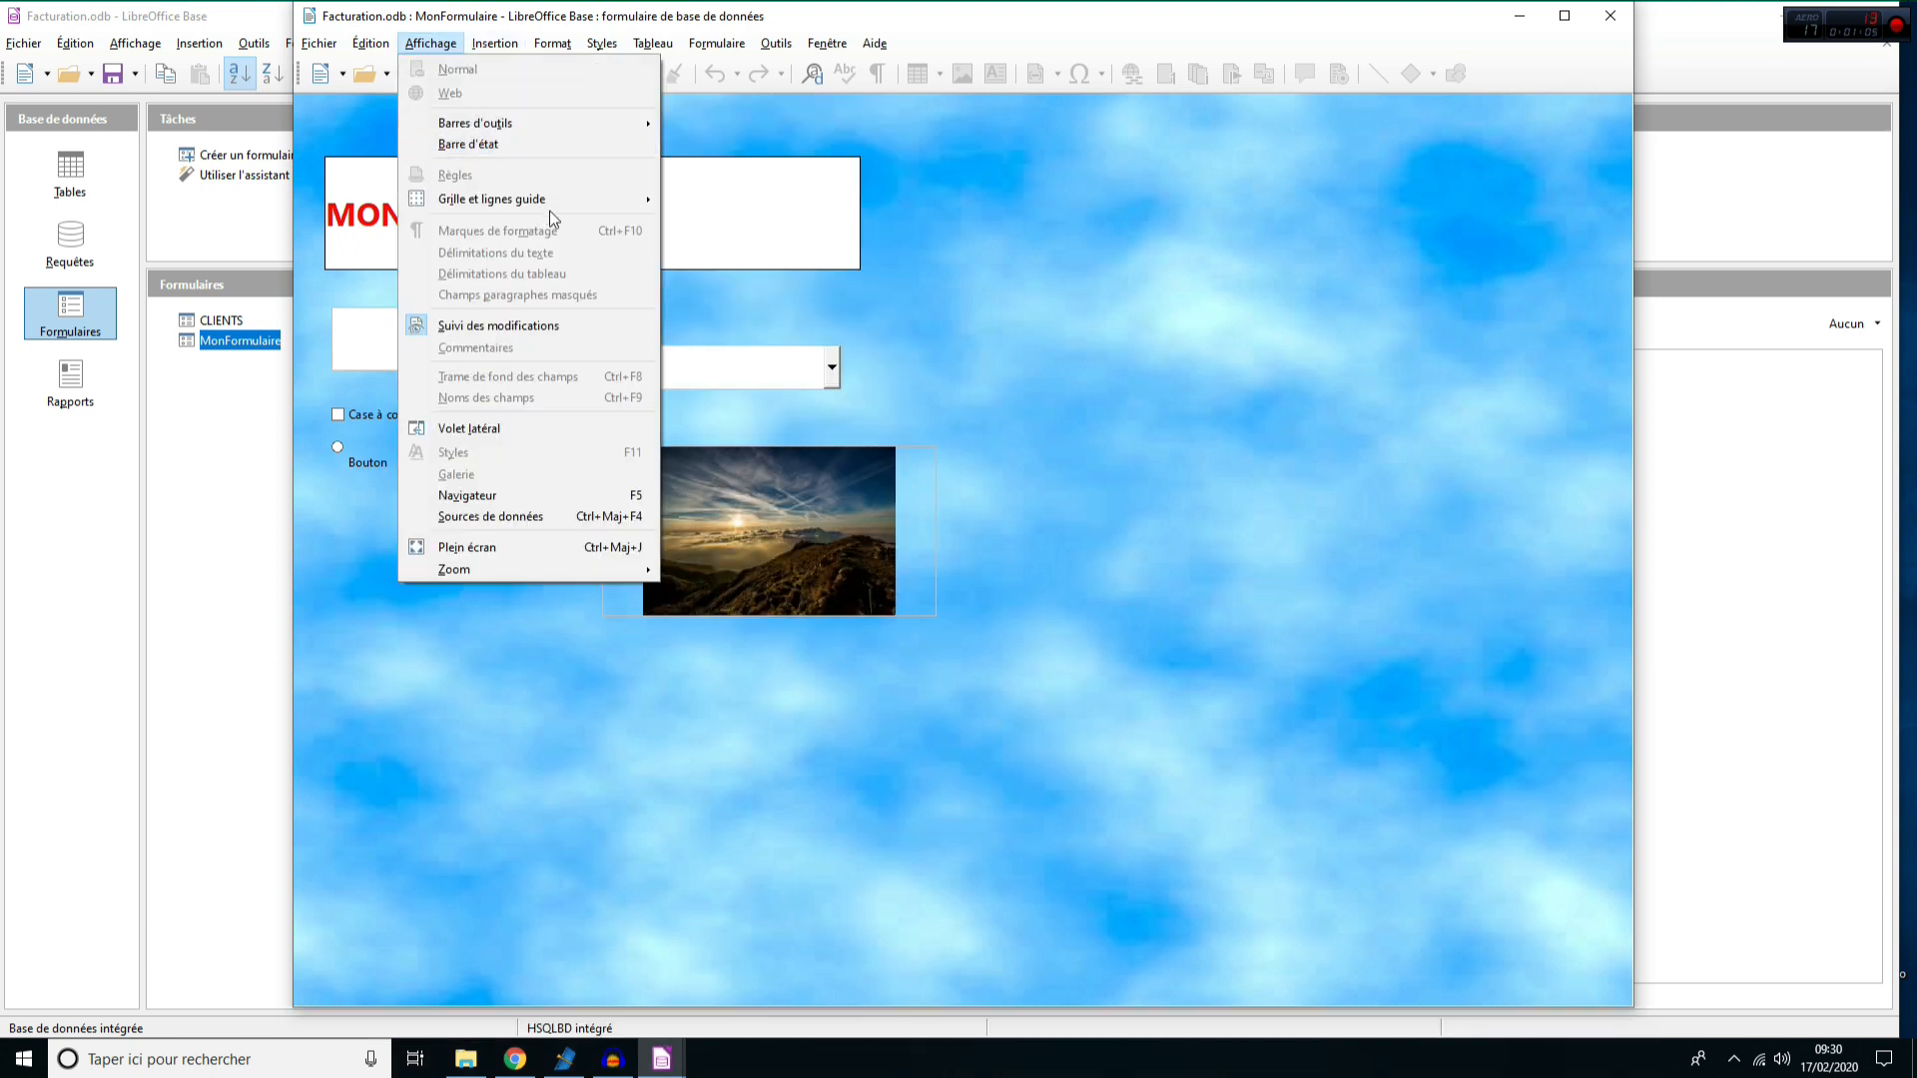
pyautogui.moveTo(575, 117)
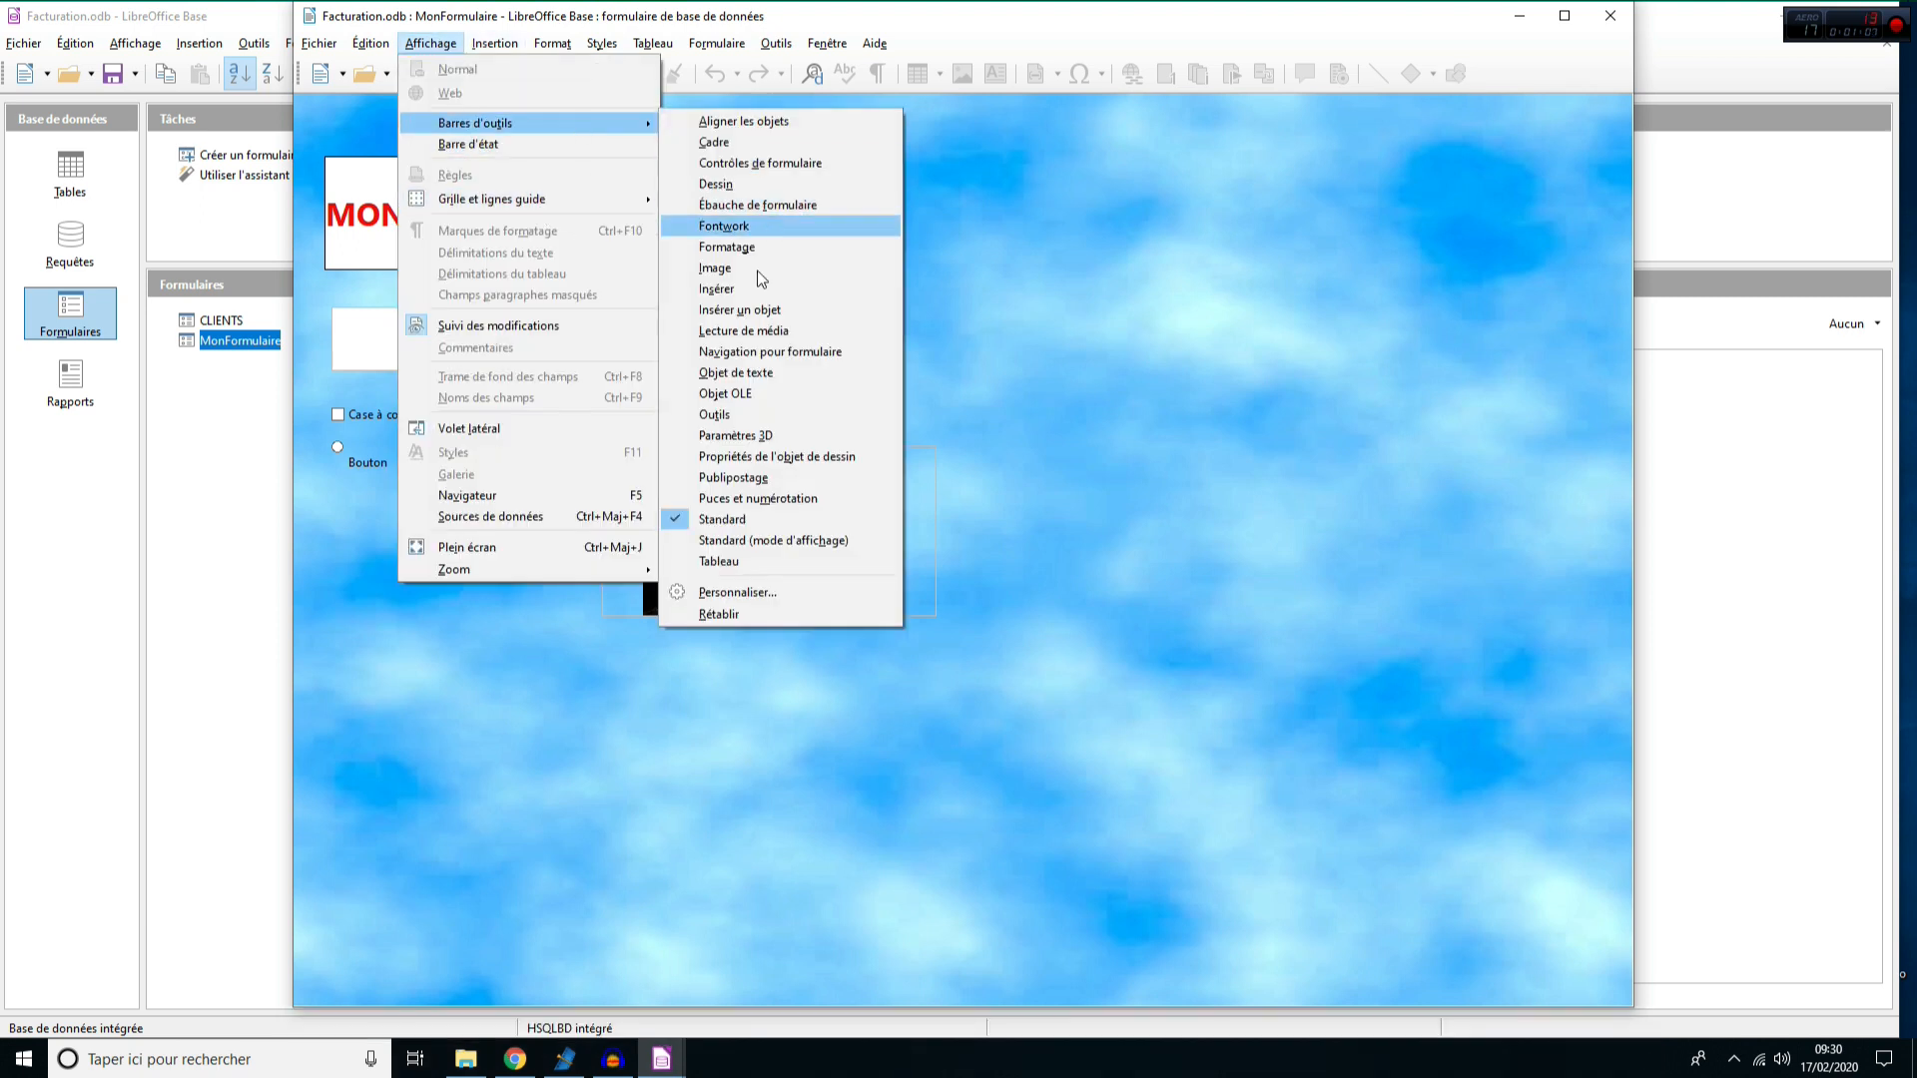
pyautogui.click(733, 518)
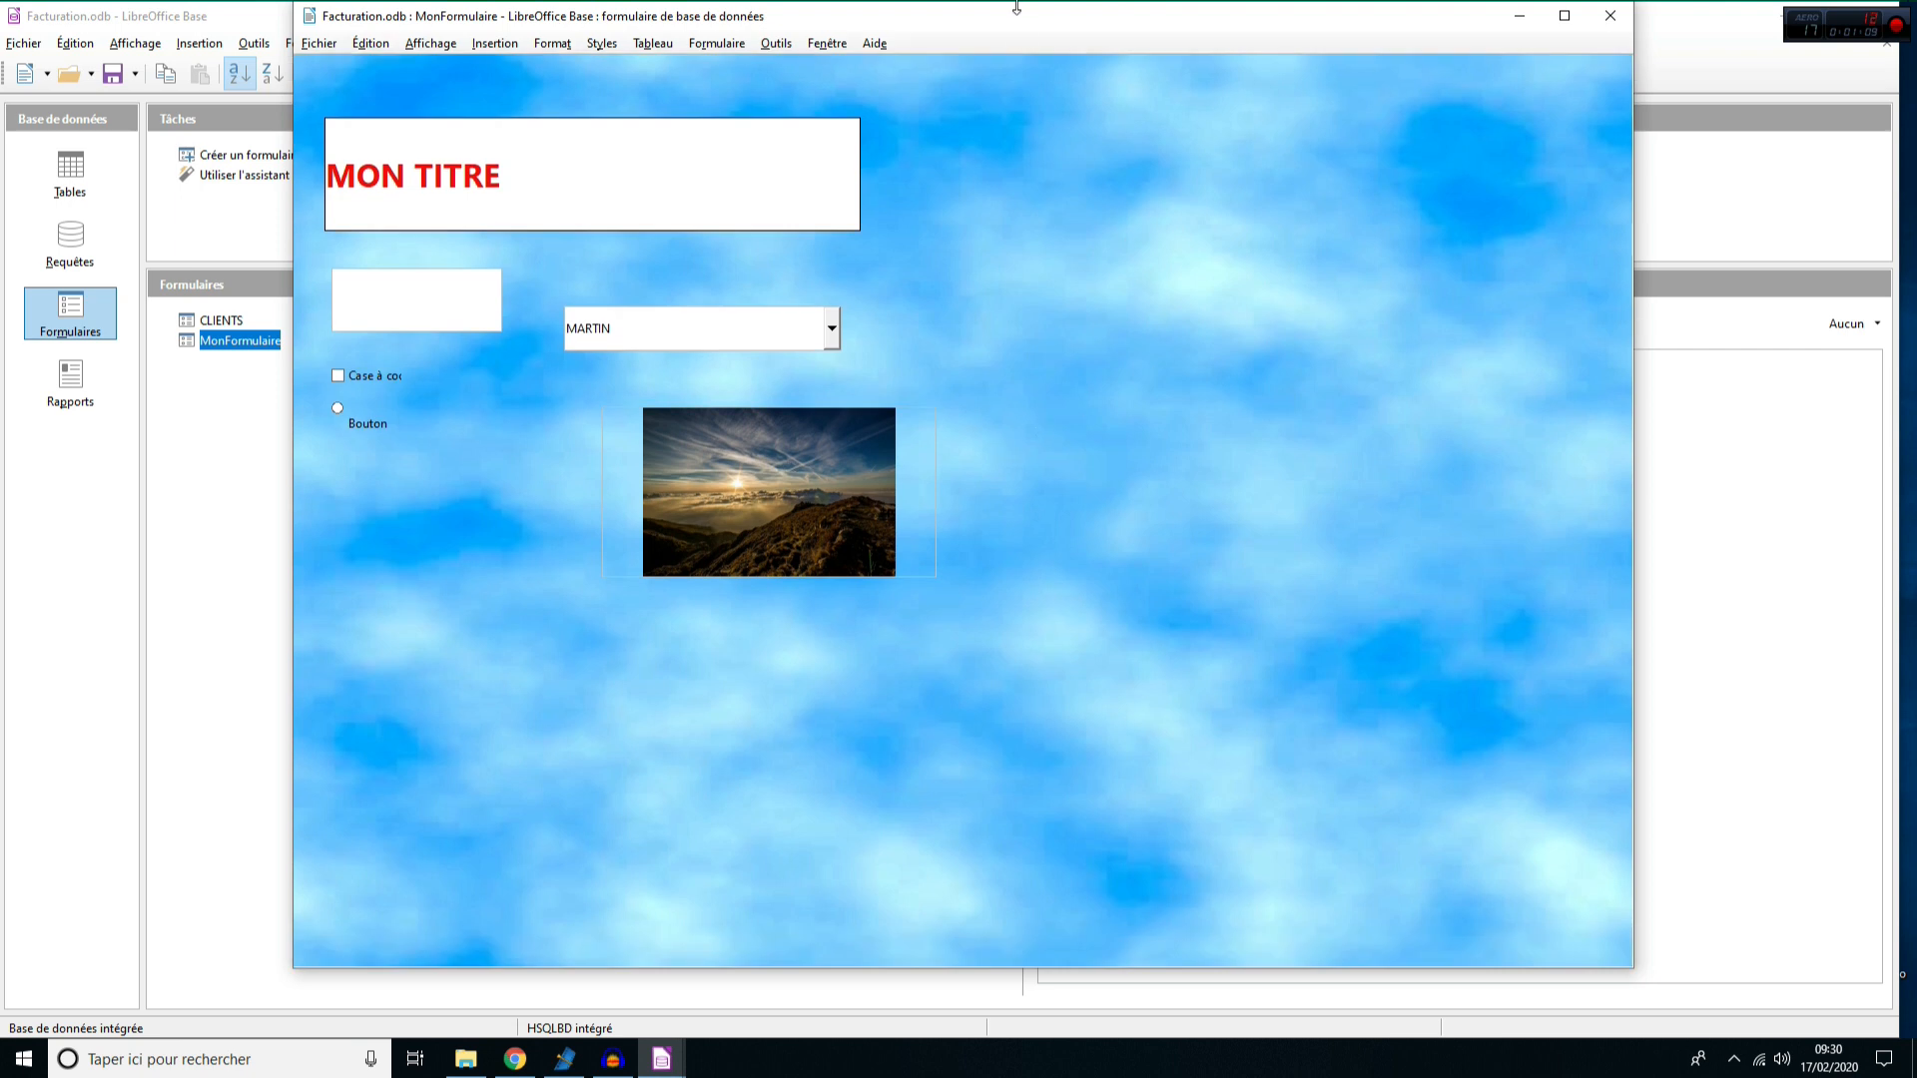
pyautogui.moveTo(1031, 24); pyautogui.dragTo(1099, 40)
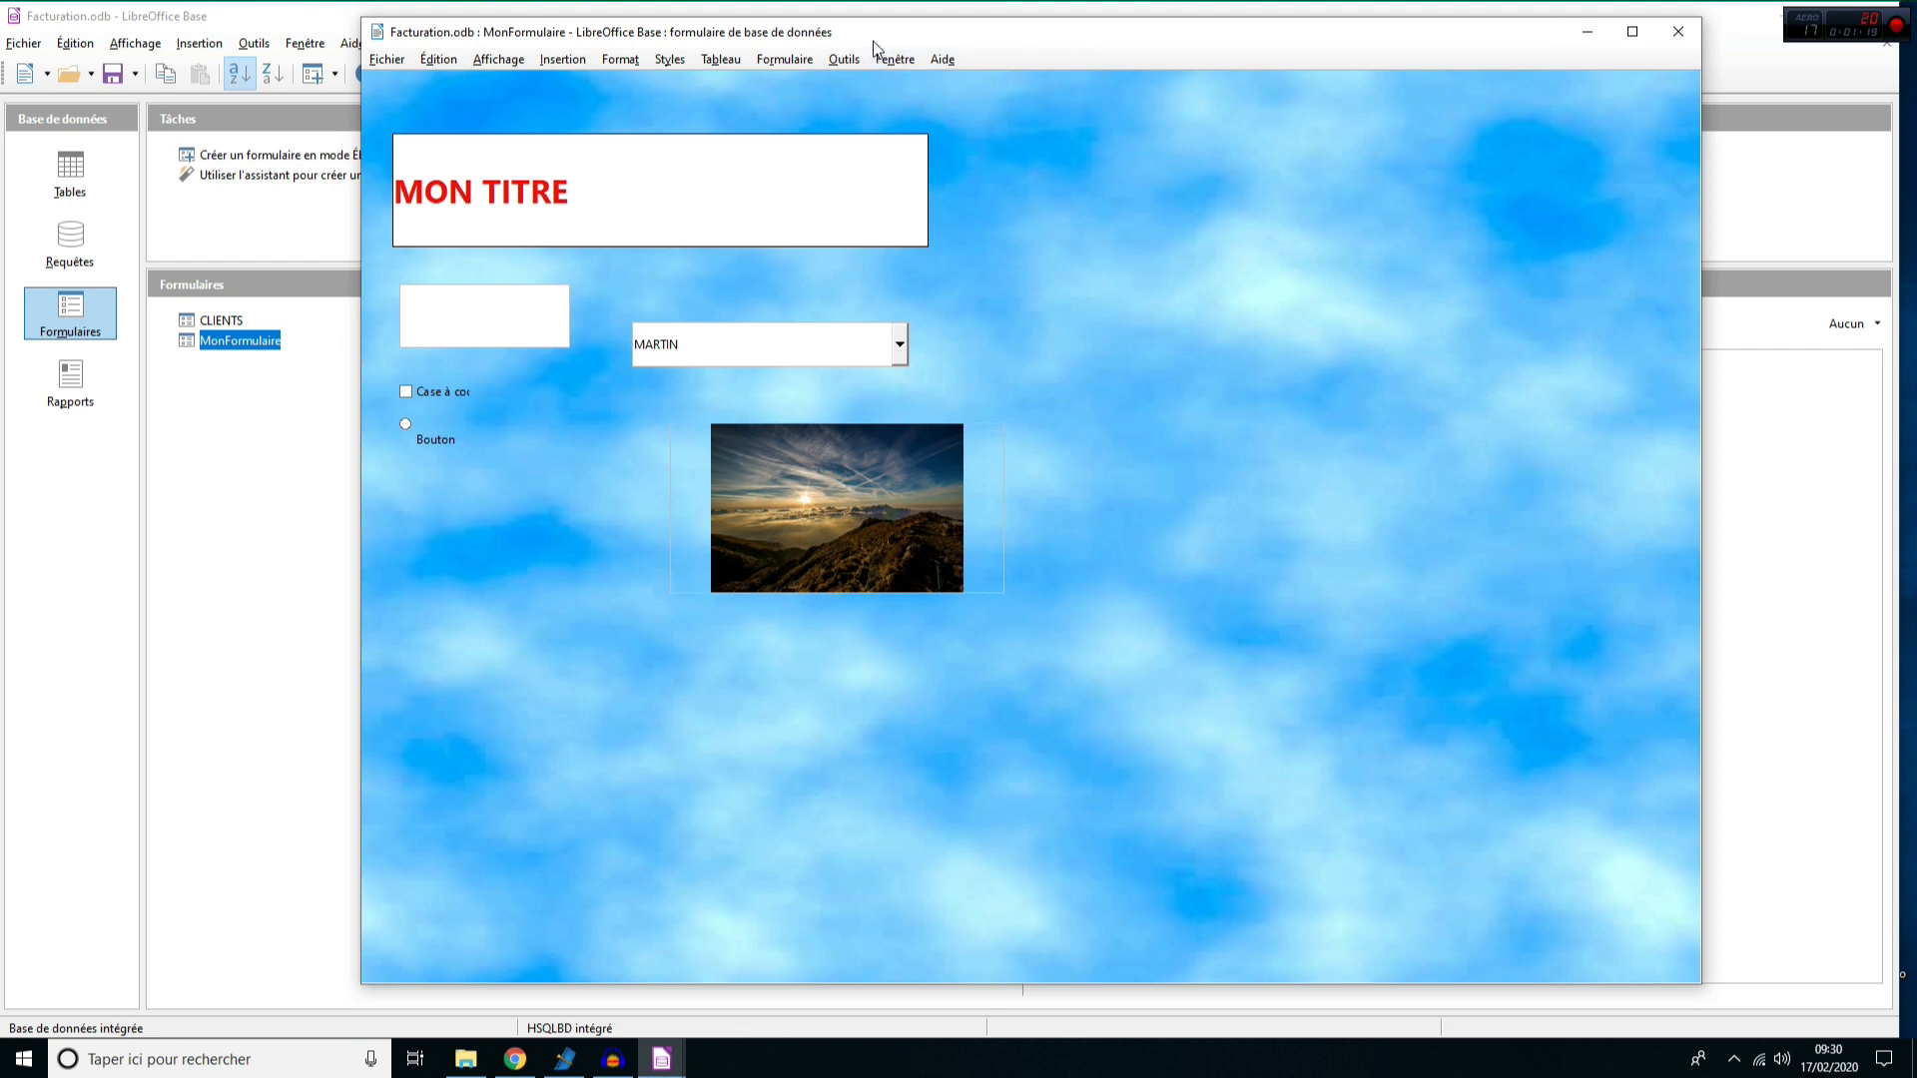
pyautogui.moveTo(873, 42); pyautogui.dragTo(885, 44)
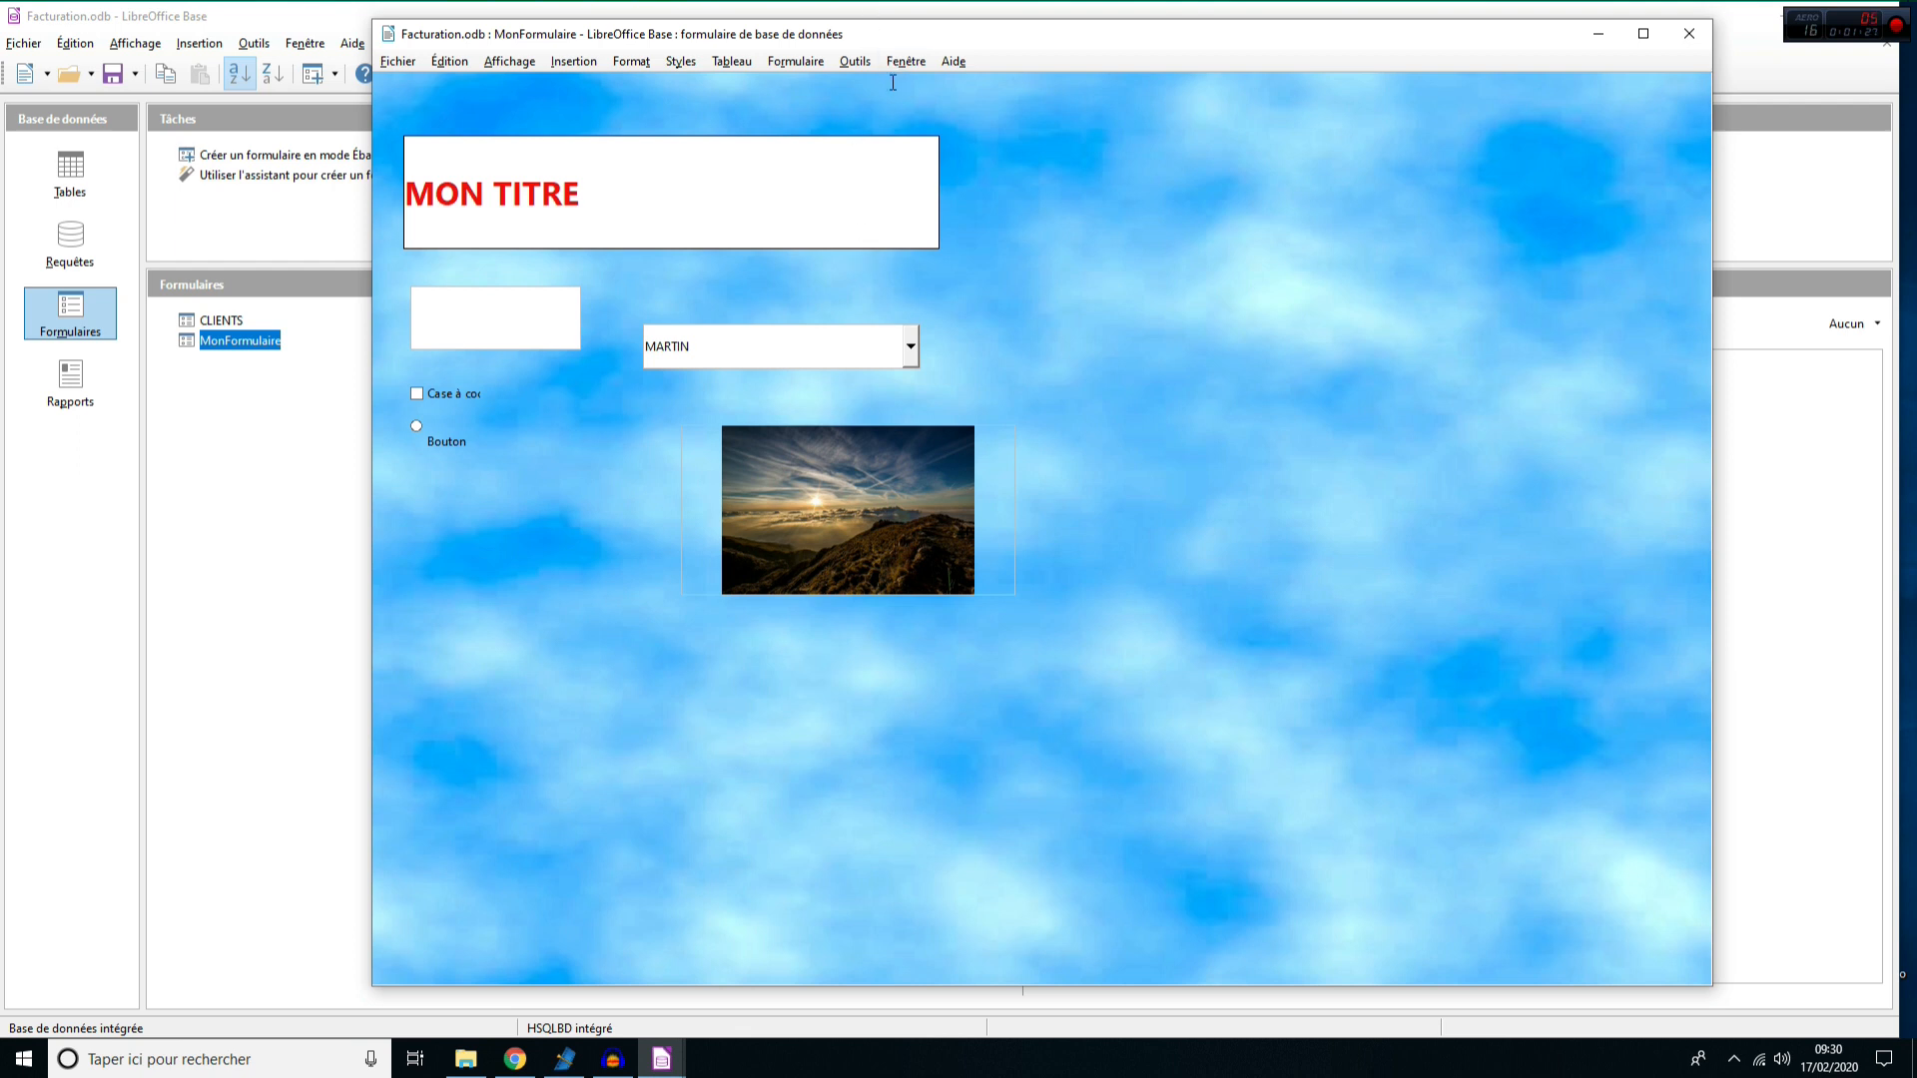
pyautogui.moveTo(1039, 49); pyautogui.dragTo(1067, 48)
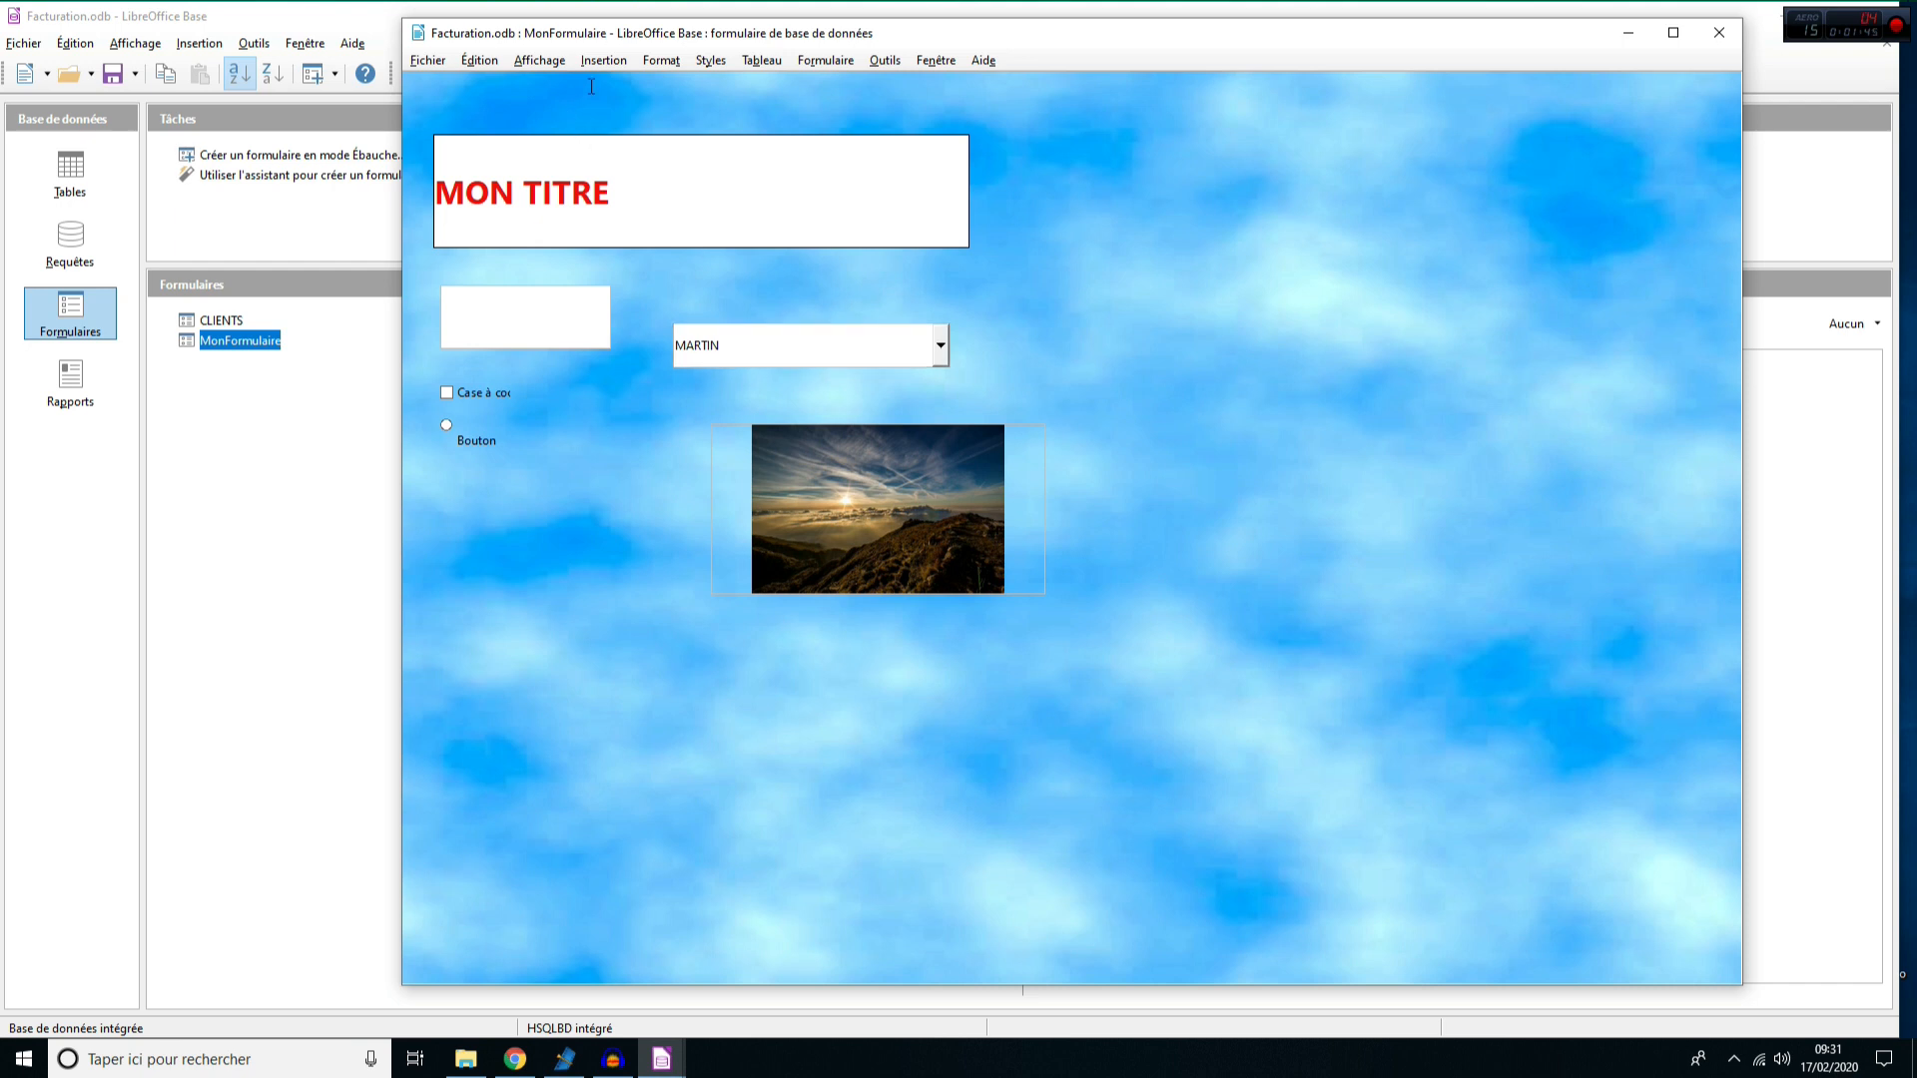
# - Show the Contrôles de formulaire toolbar in the MonFormulaire window and hide it again
pyautogui.click(539, 60)
pyautogui.moveTo(687, 146)
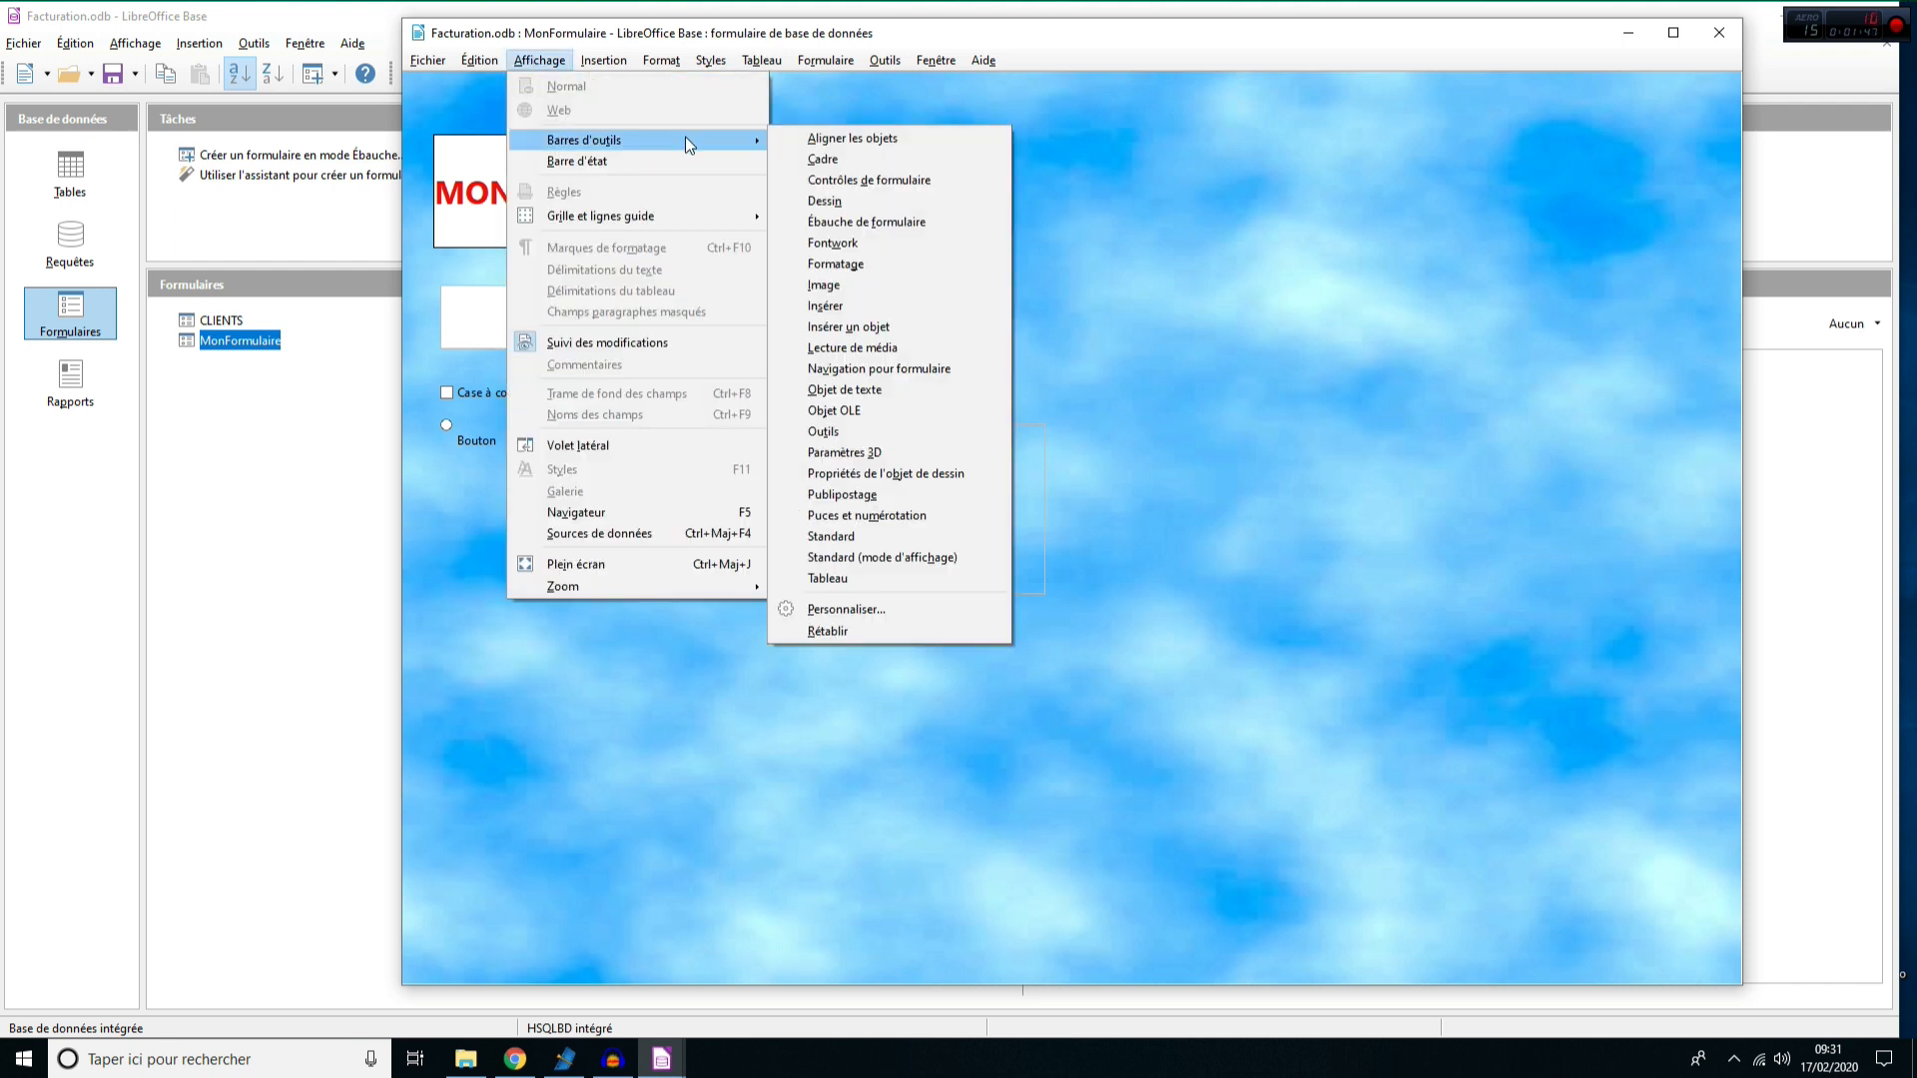
pyautogui.click(886, 188)
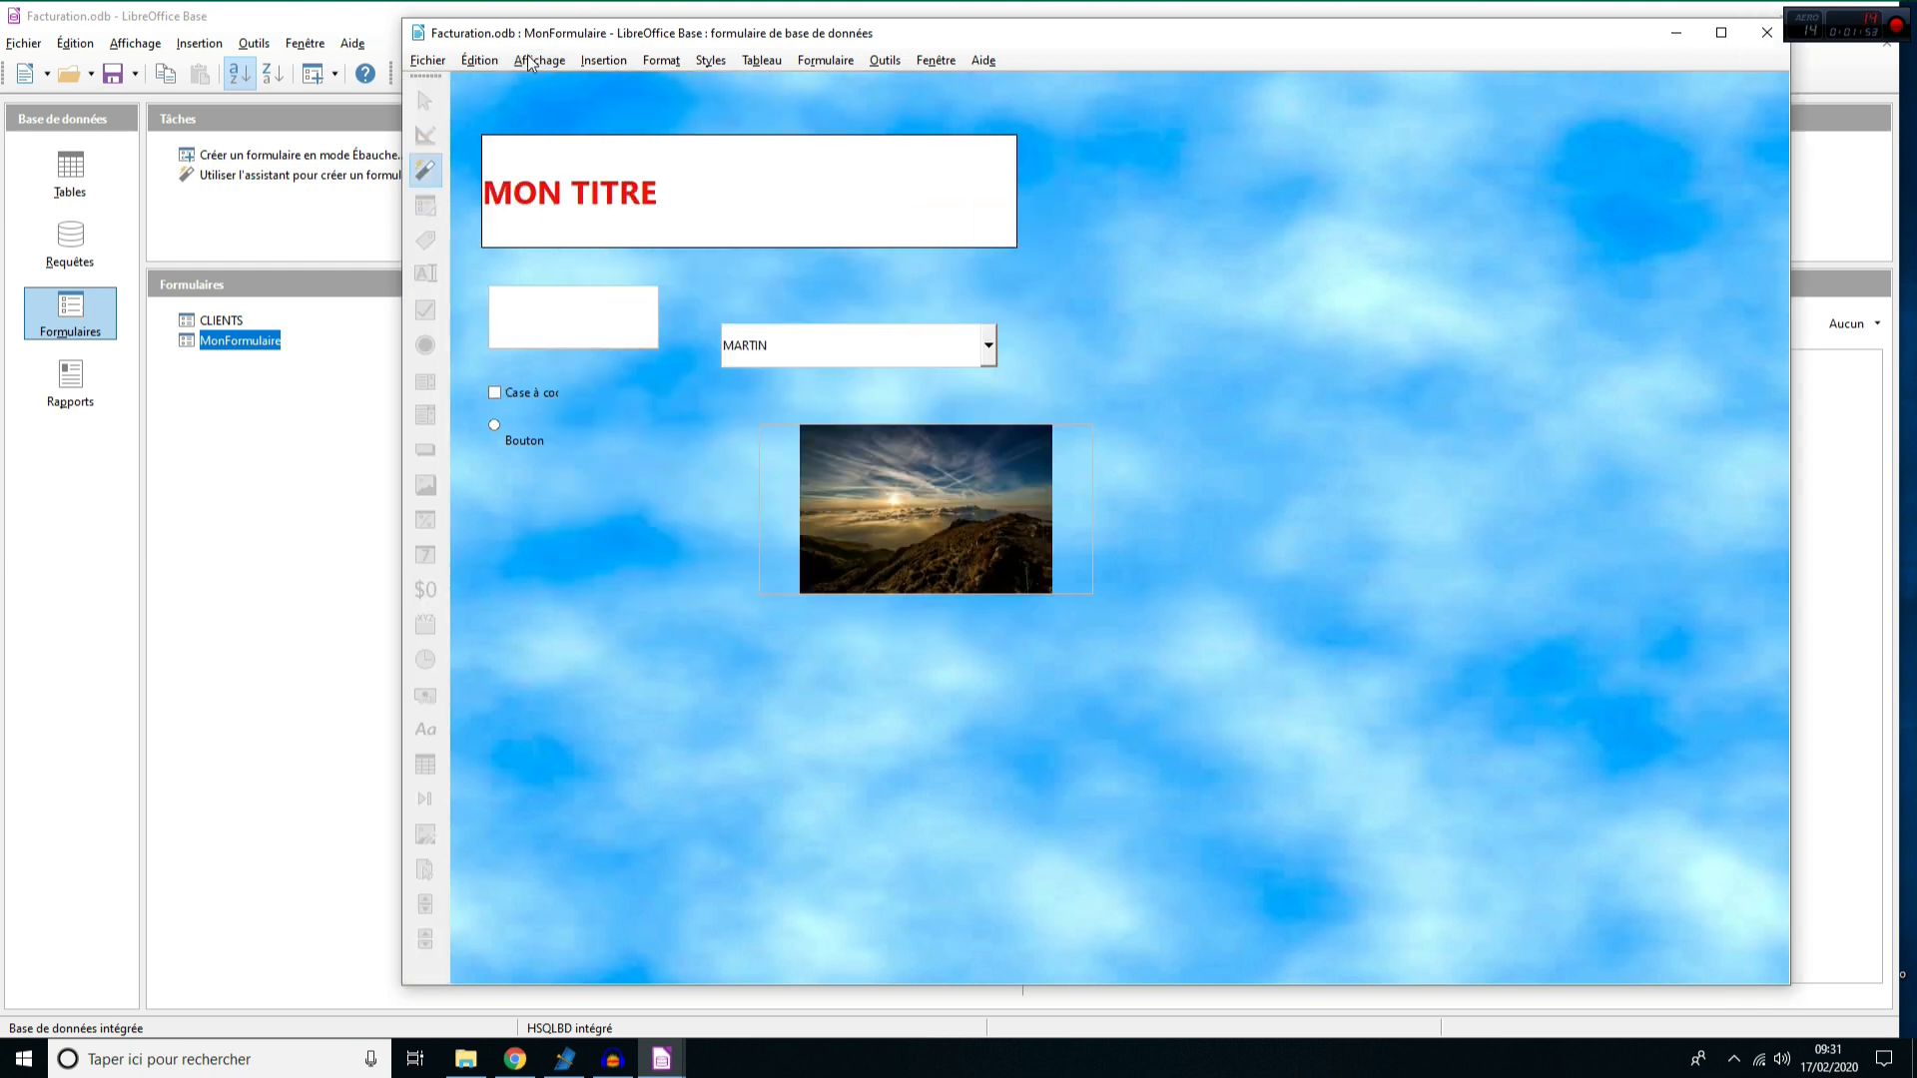
pyautogui.click(529, 62)
pyautogui.moveTo(599, 137)
pyautogui.click(887, 187)
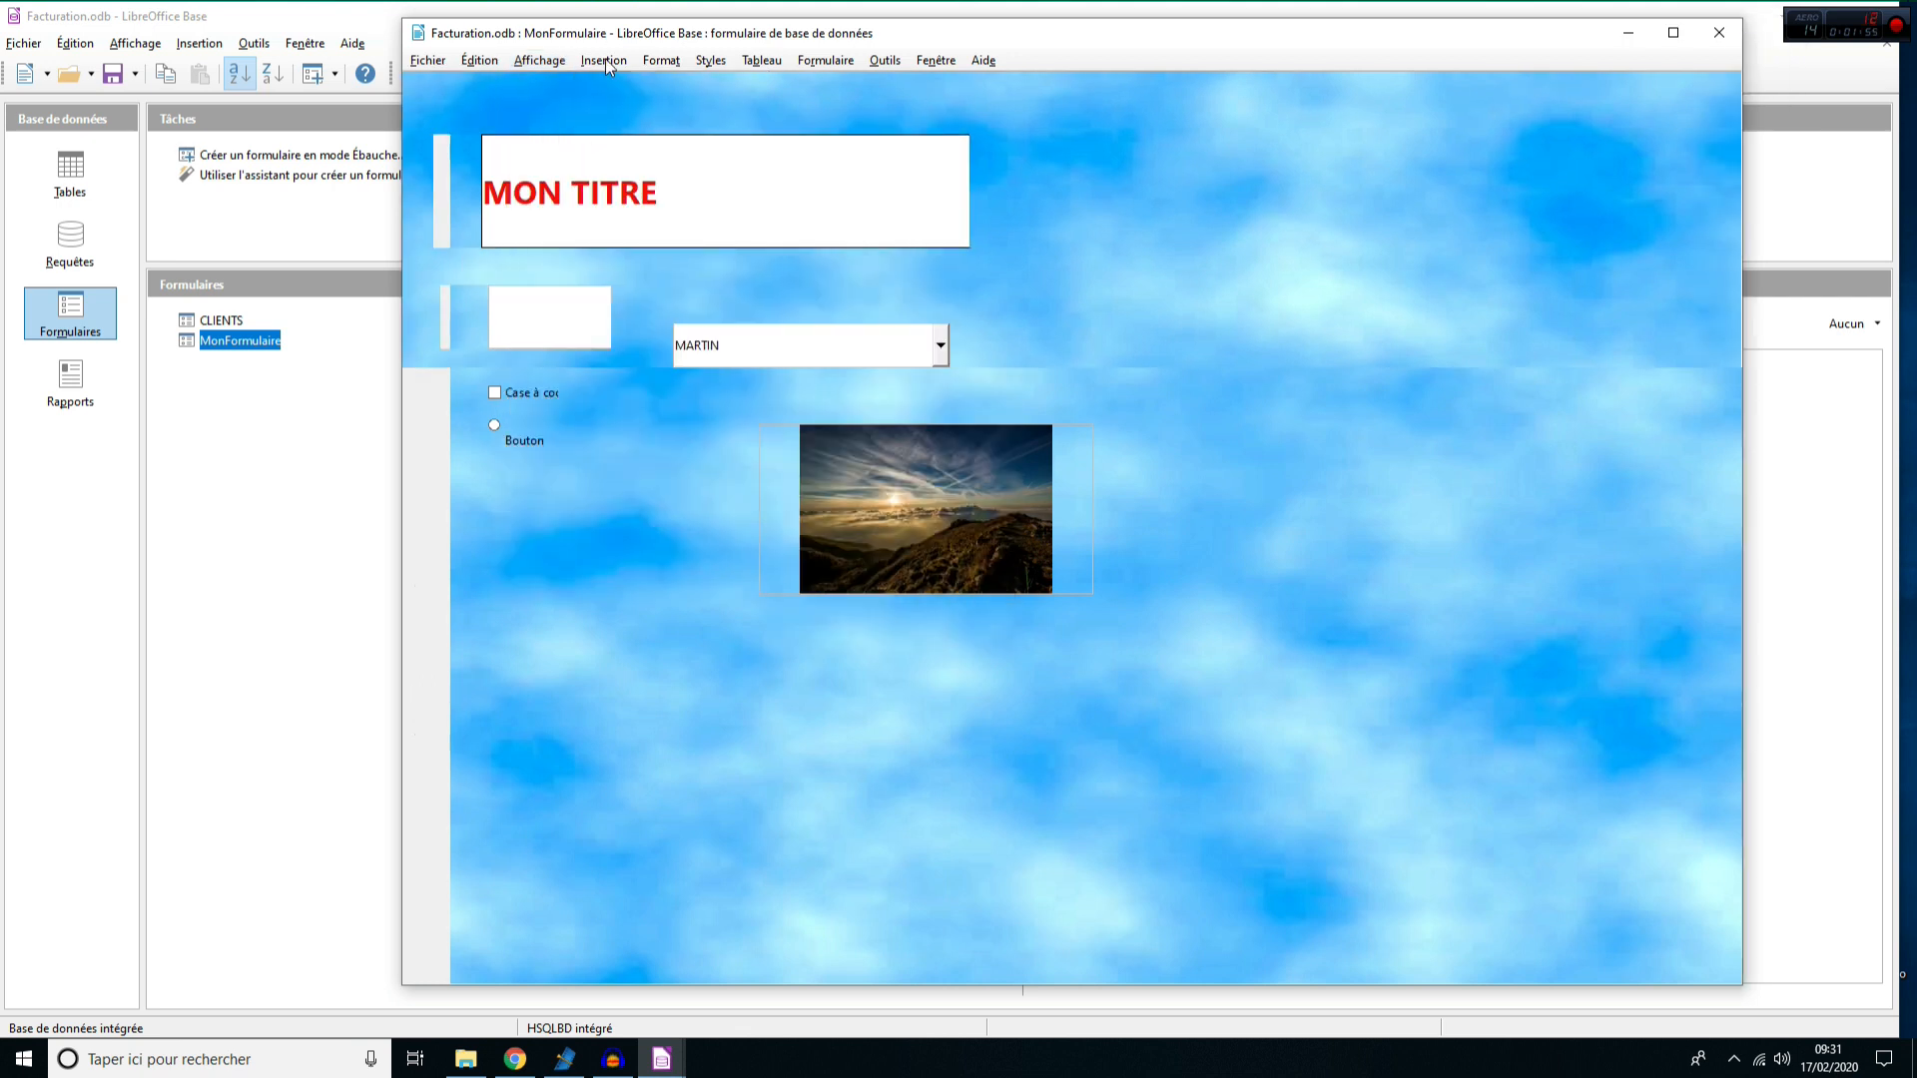
# - Show the Navigation pour formulaire toolbar in the MonFormulaire window and try moving to the next record
pyautogui.click(539, 60)
pyautogui.moveTo(699, 140)
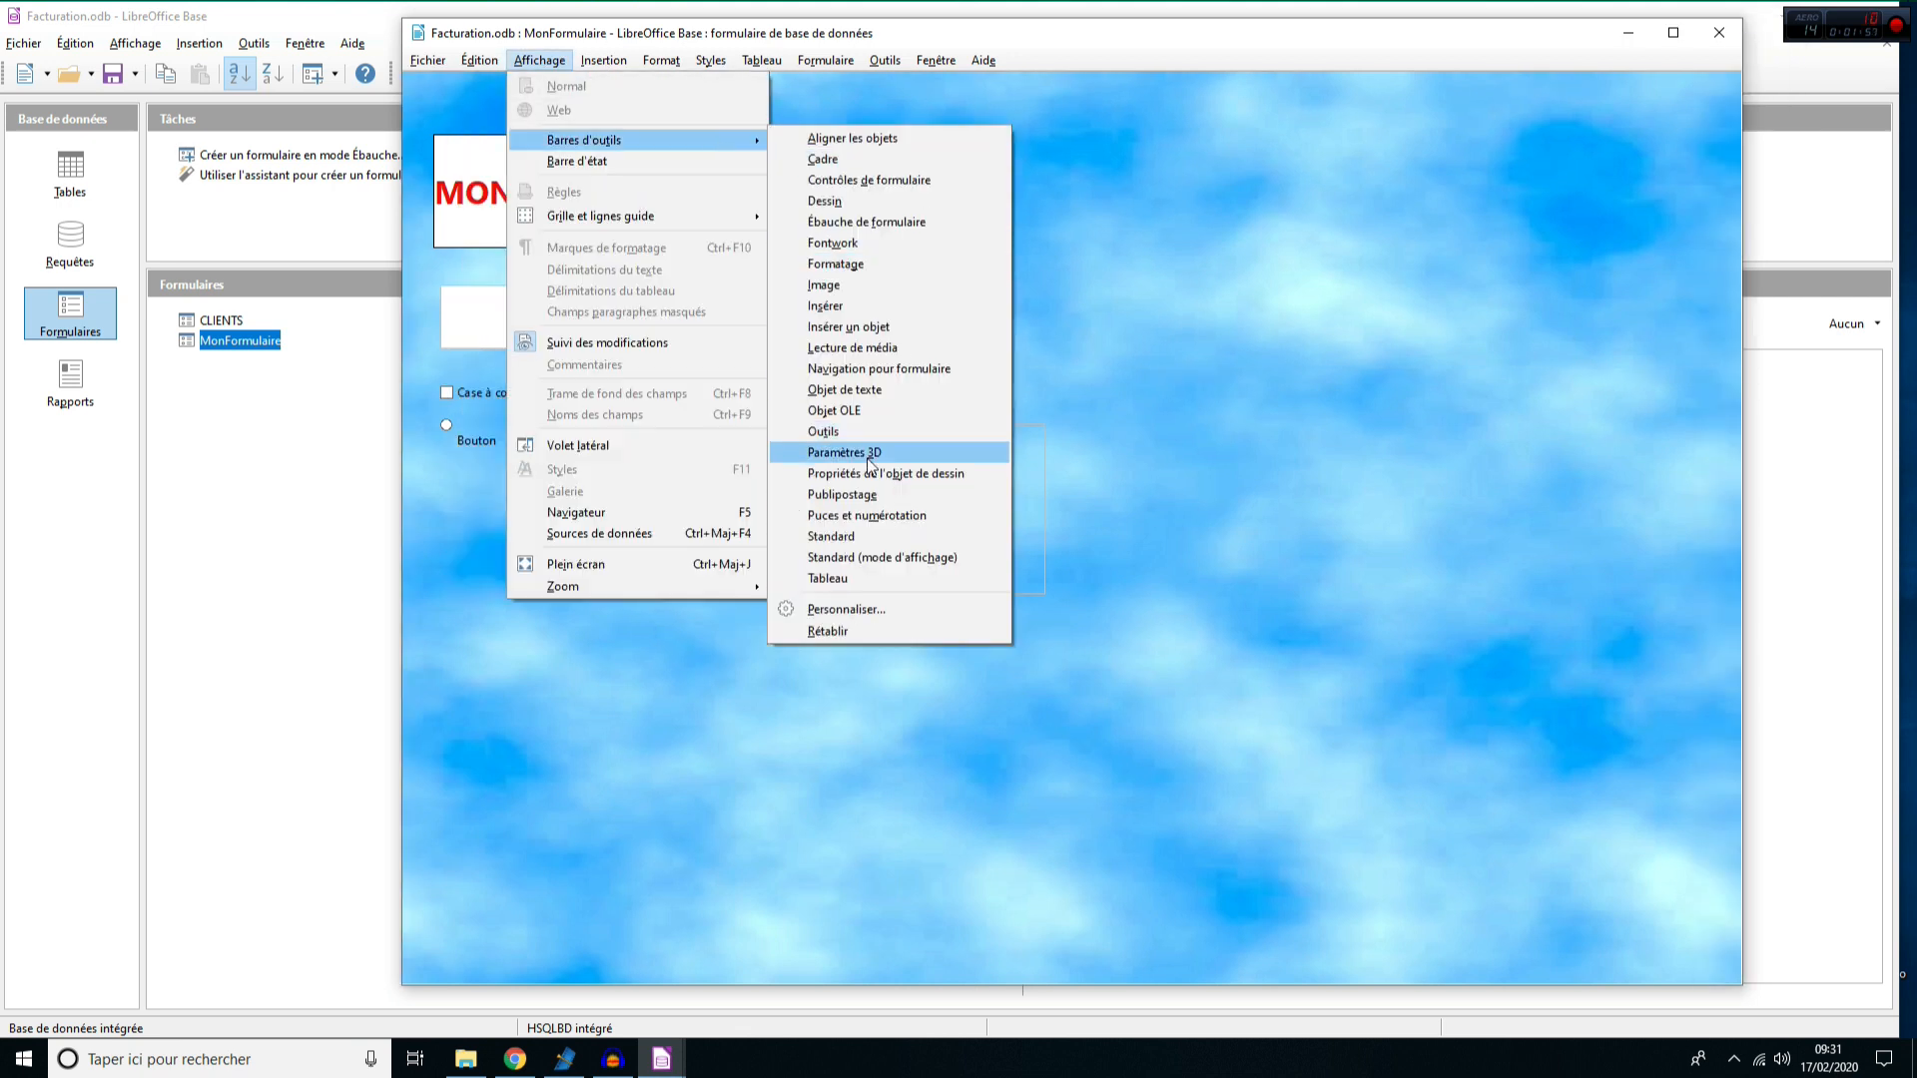
pyautogui.click(879, 369)
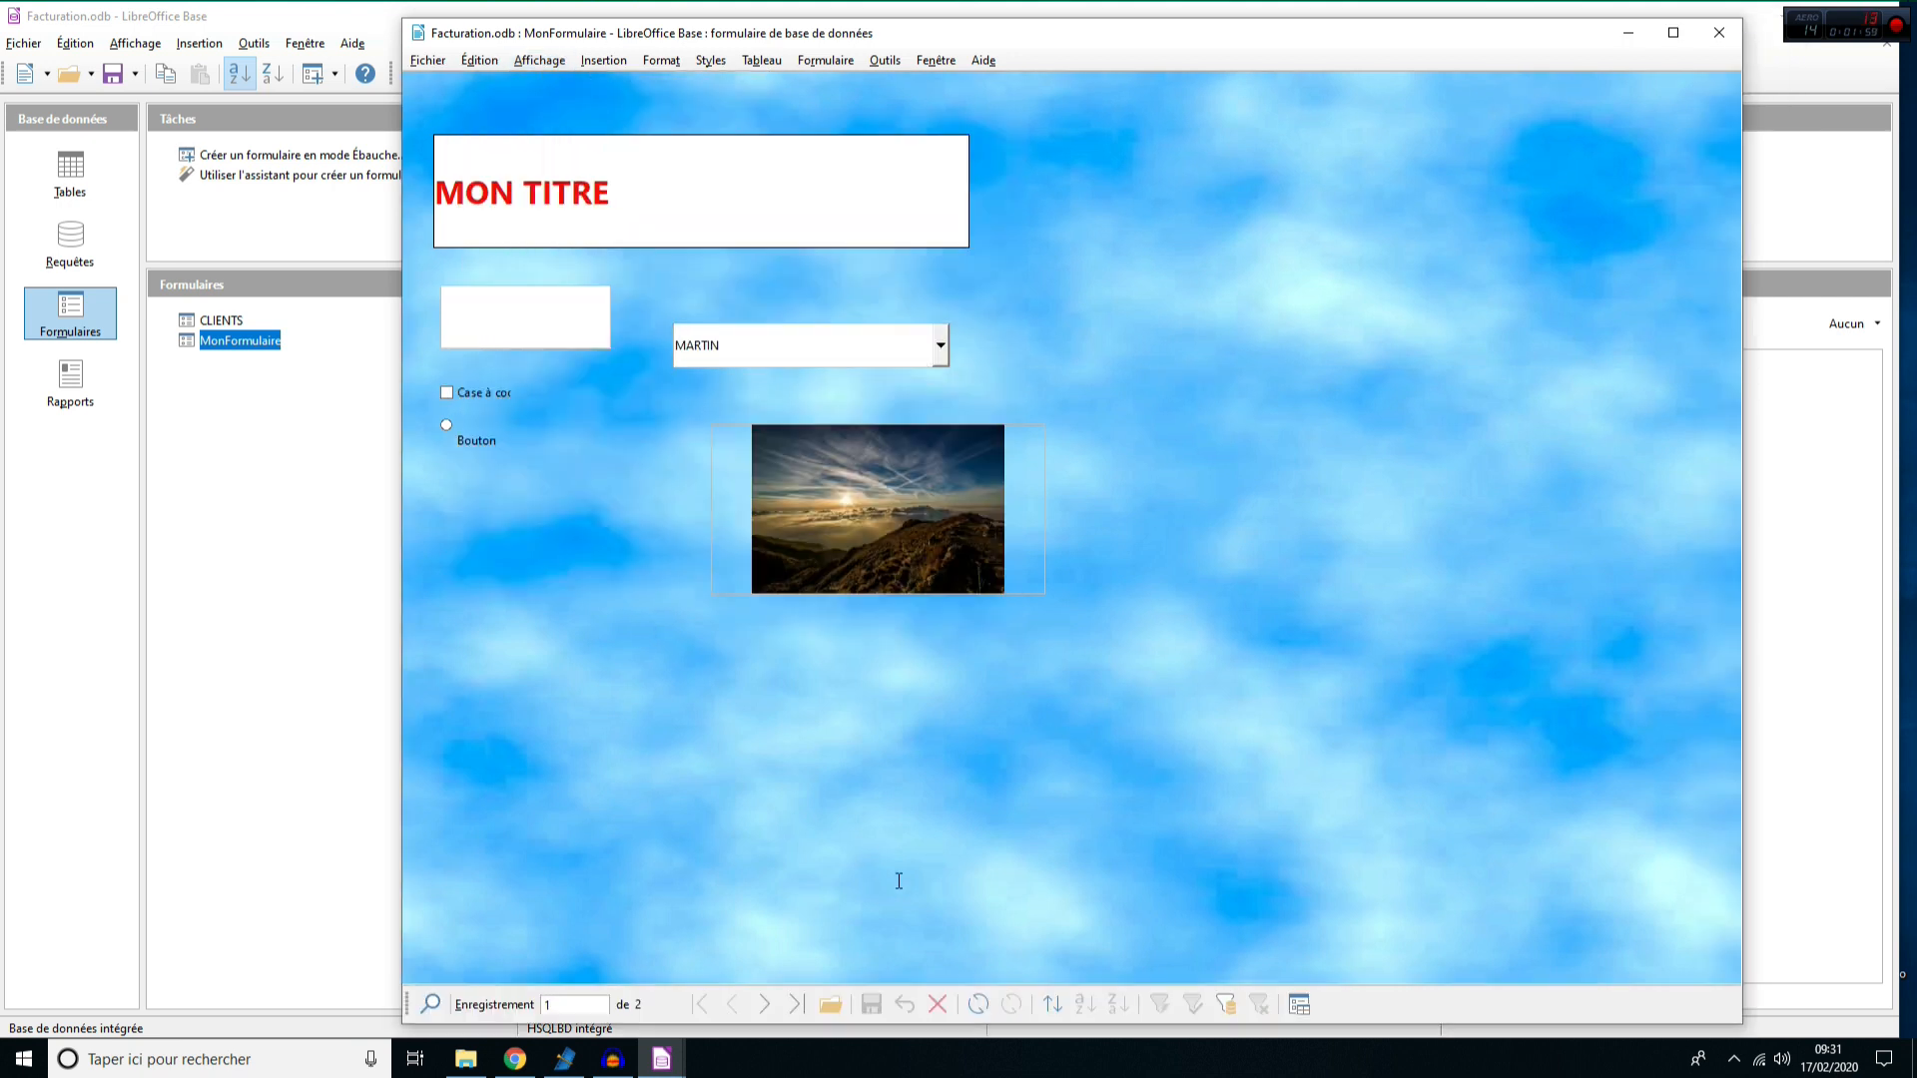
pyautogui.click(775, 1008)
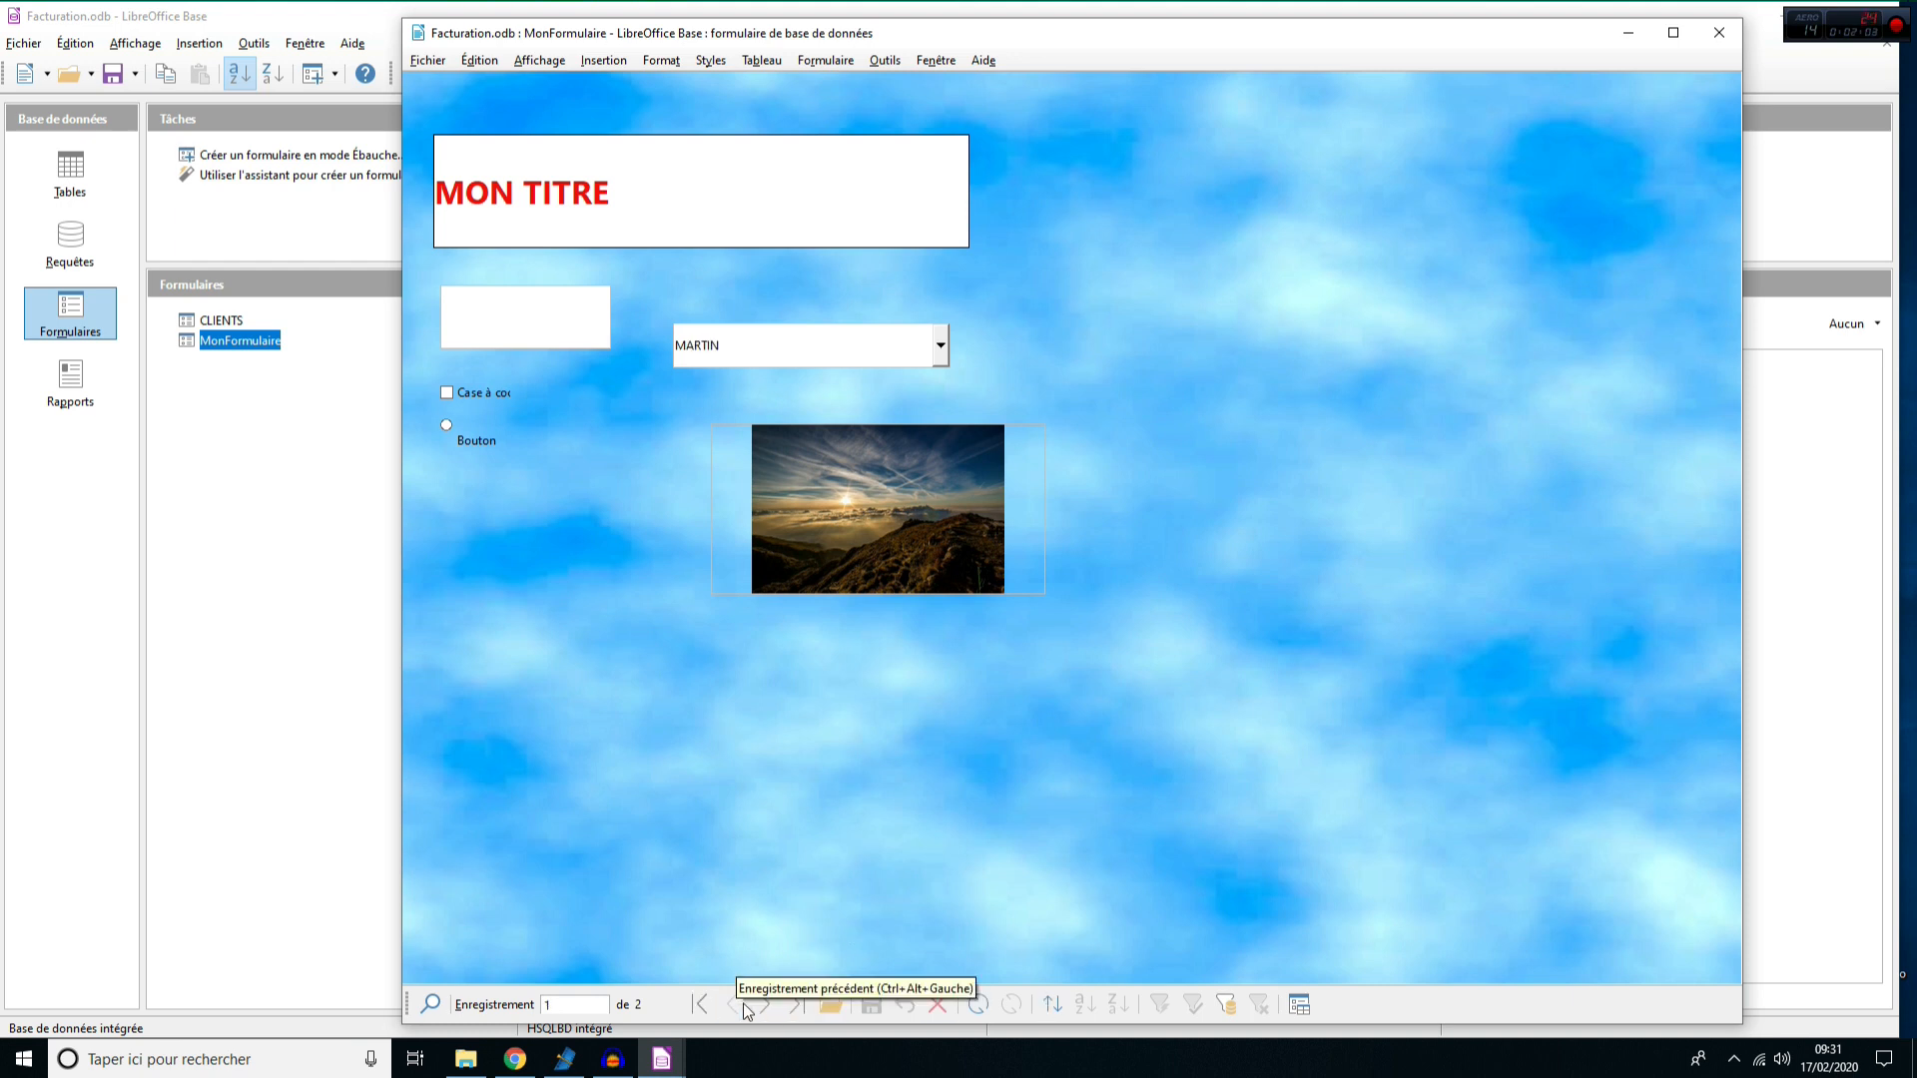
# - Try moving to the previous record in the MonFormulaire window, reposition the window and close it
pyautogui.click(734, 1006)
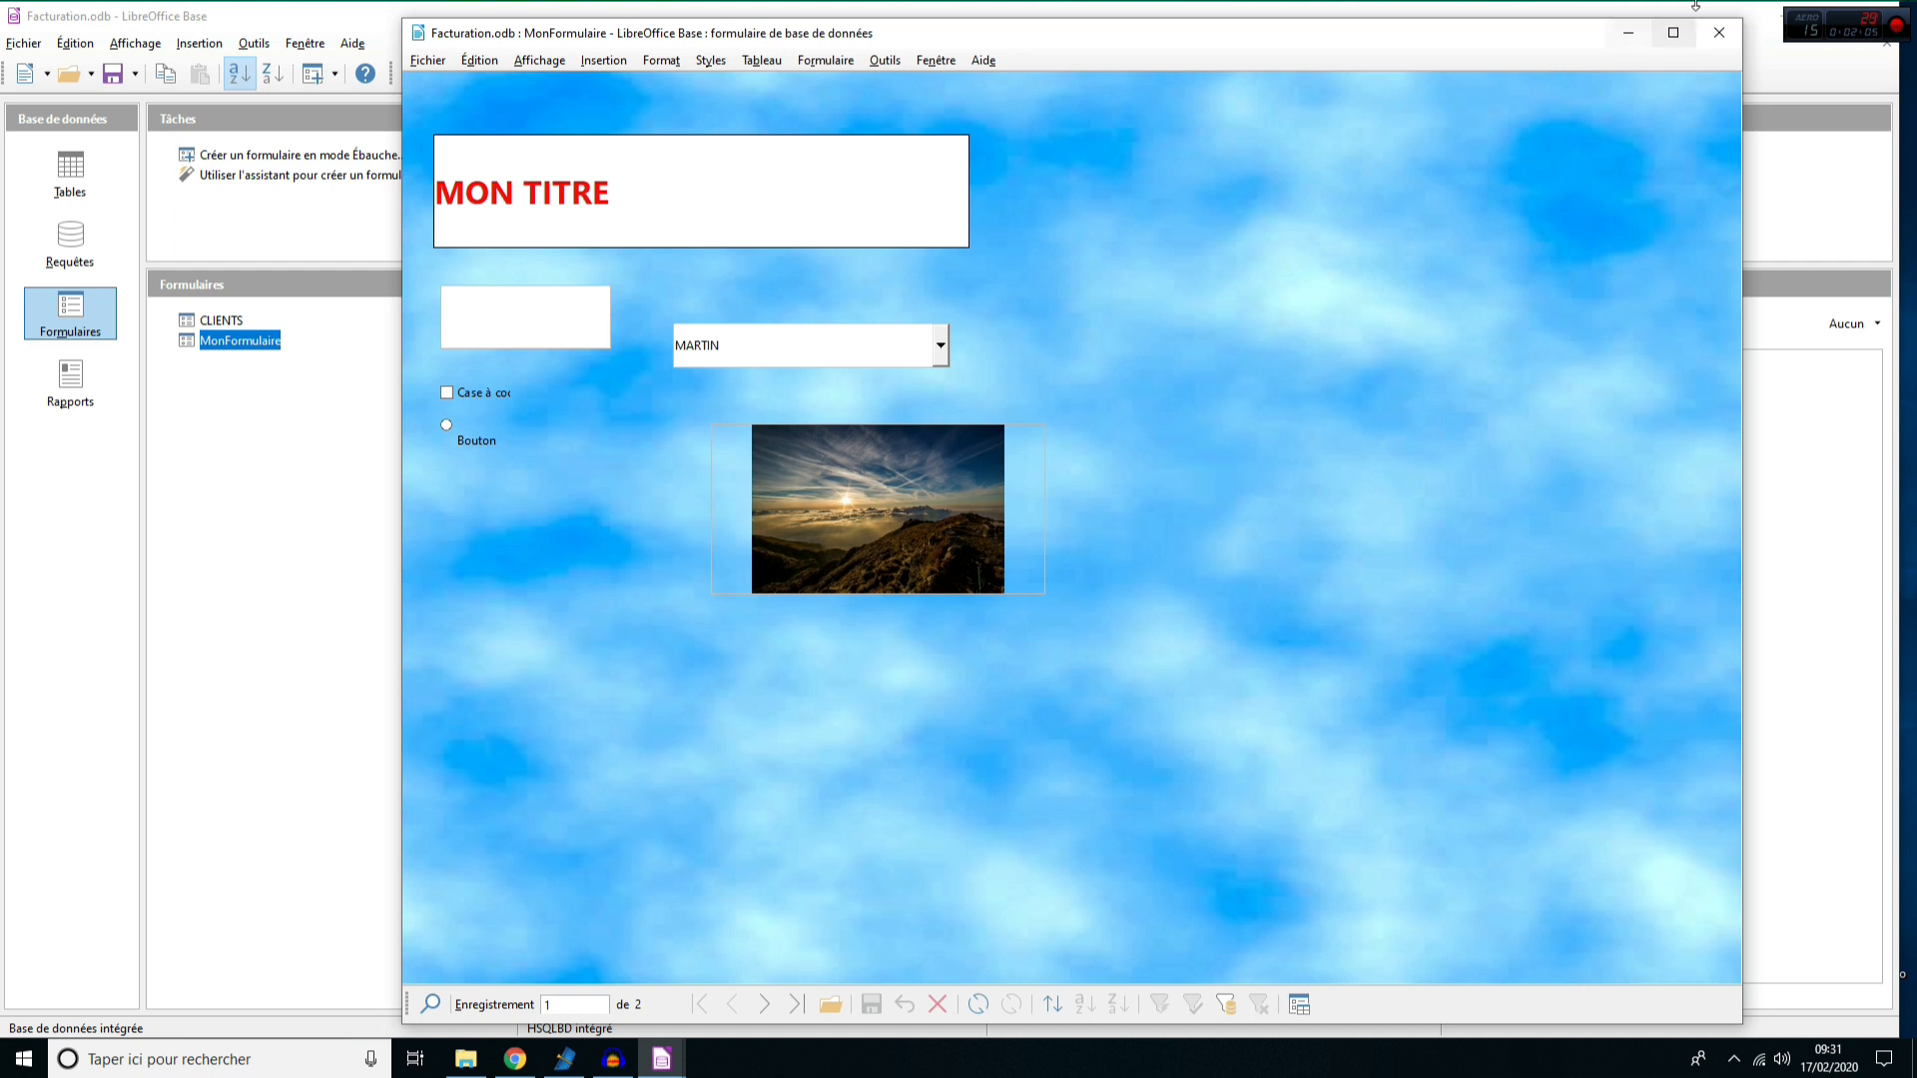
pyautogui.moveTo(1556, 20); pyautogui.dragTo(1514, 51)
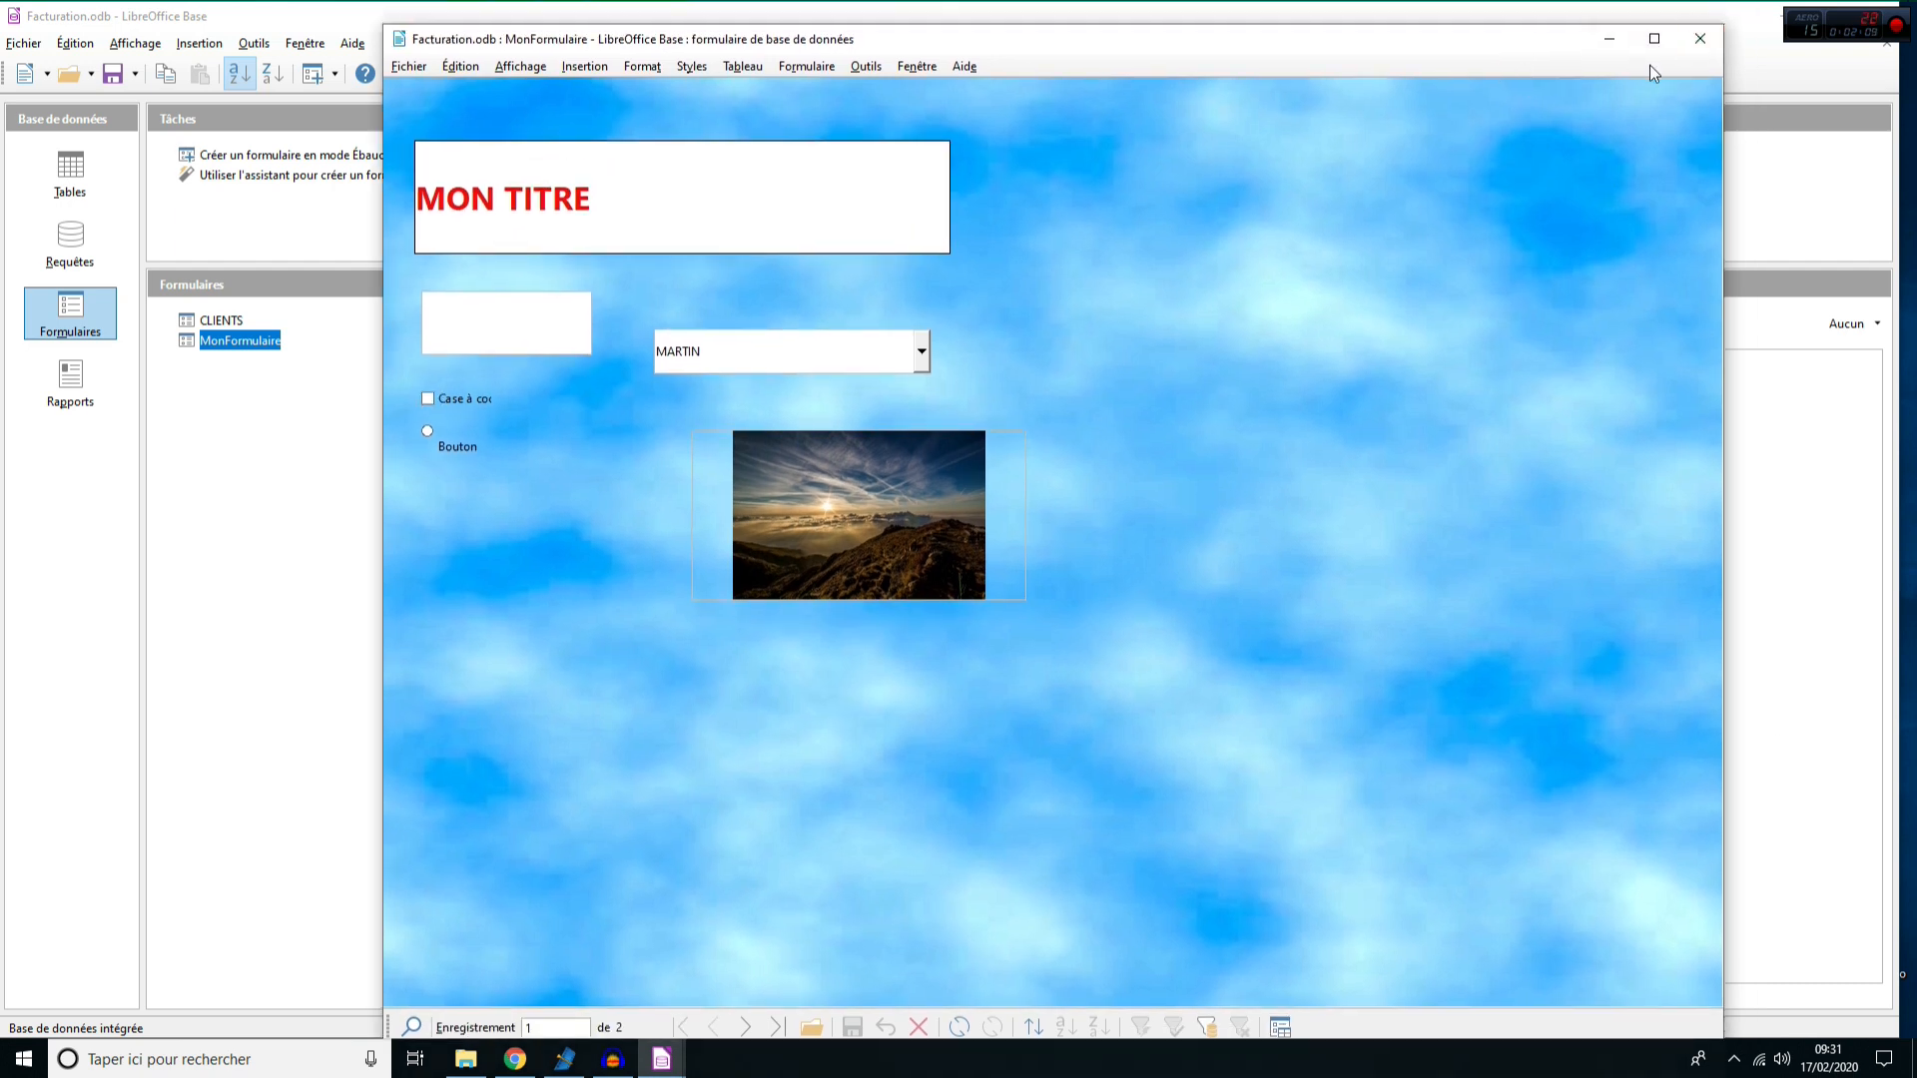
pyautogui.click(1700, 40)
# - Open MonFormulaire for editing, shrink and reposition its window, and save the changes while closing the form
pyautogui.rightClick(240, 341)
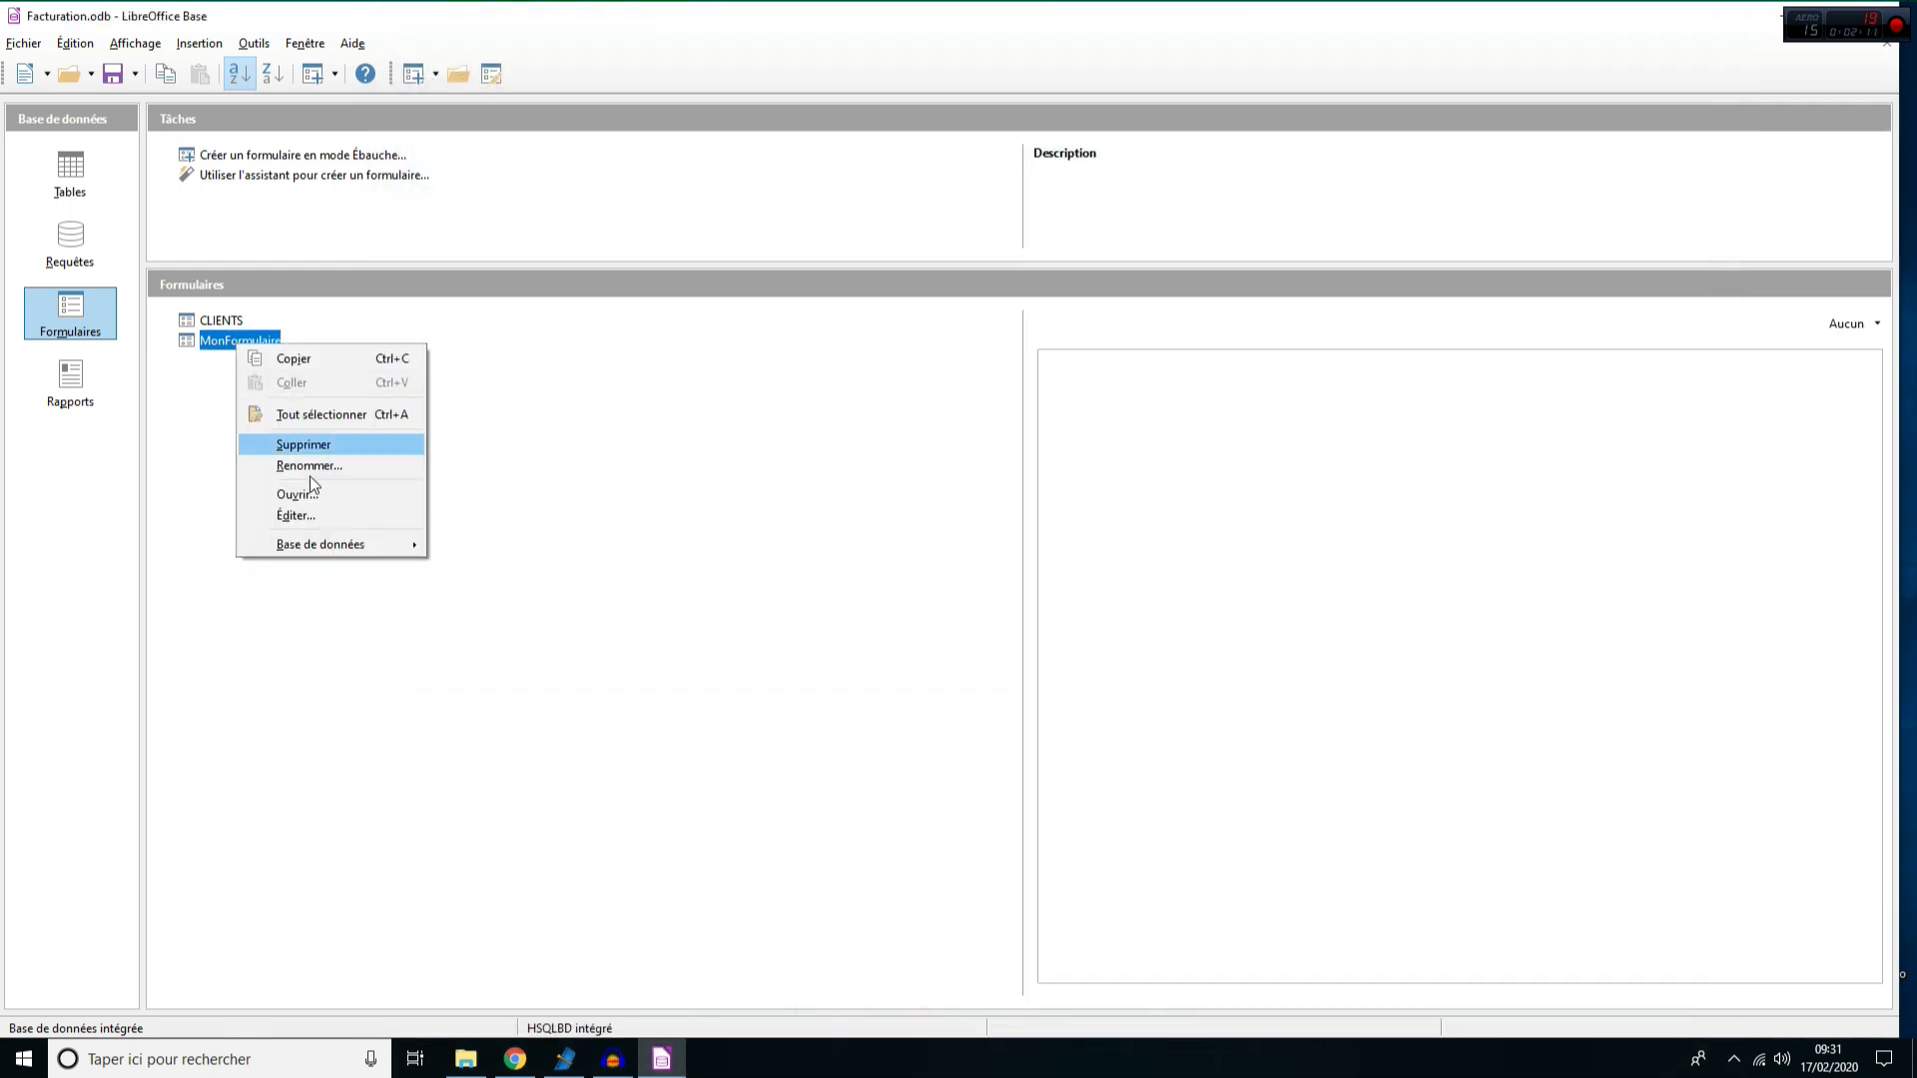
pyautogui.click(314, 513)
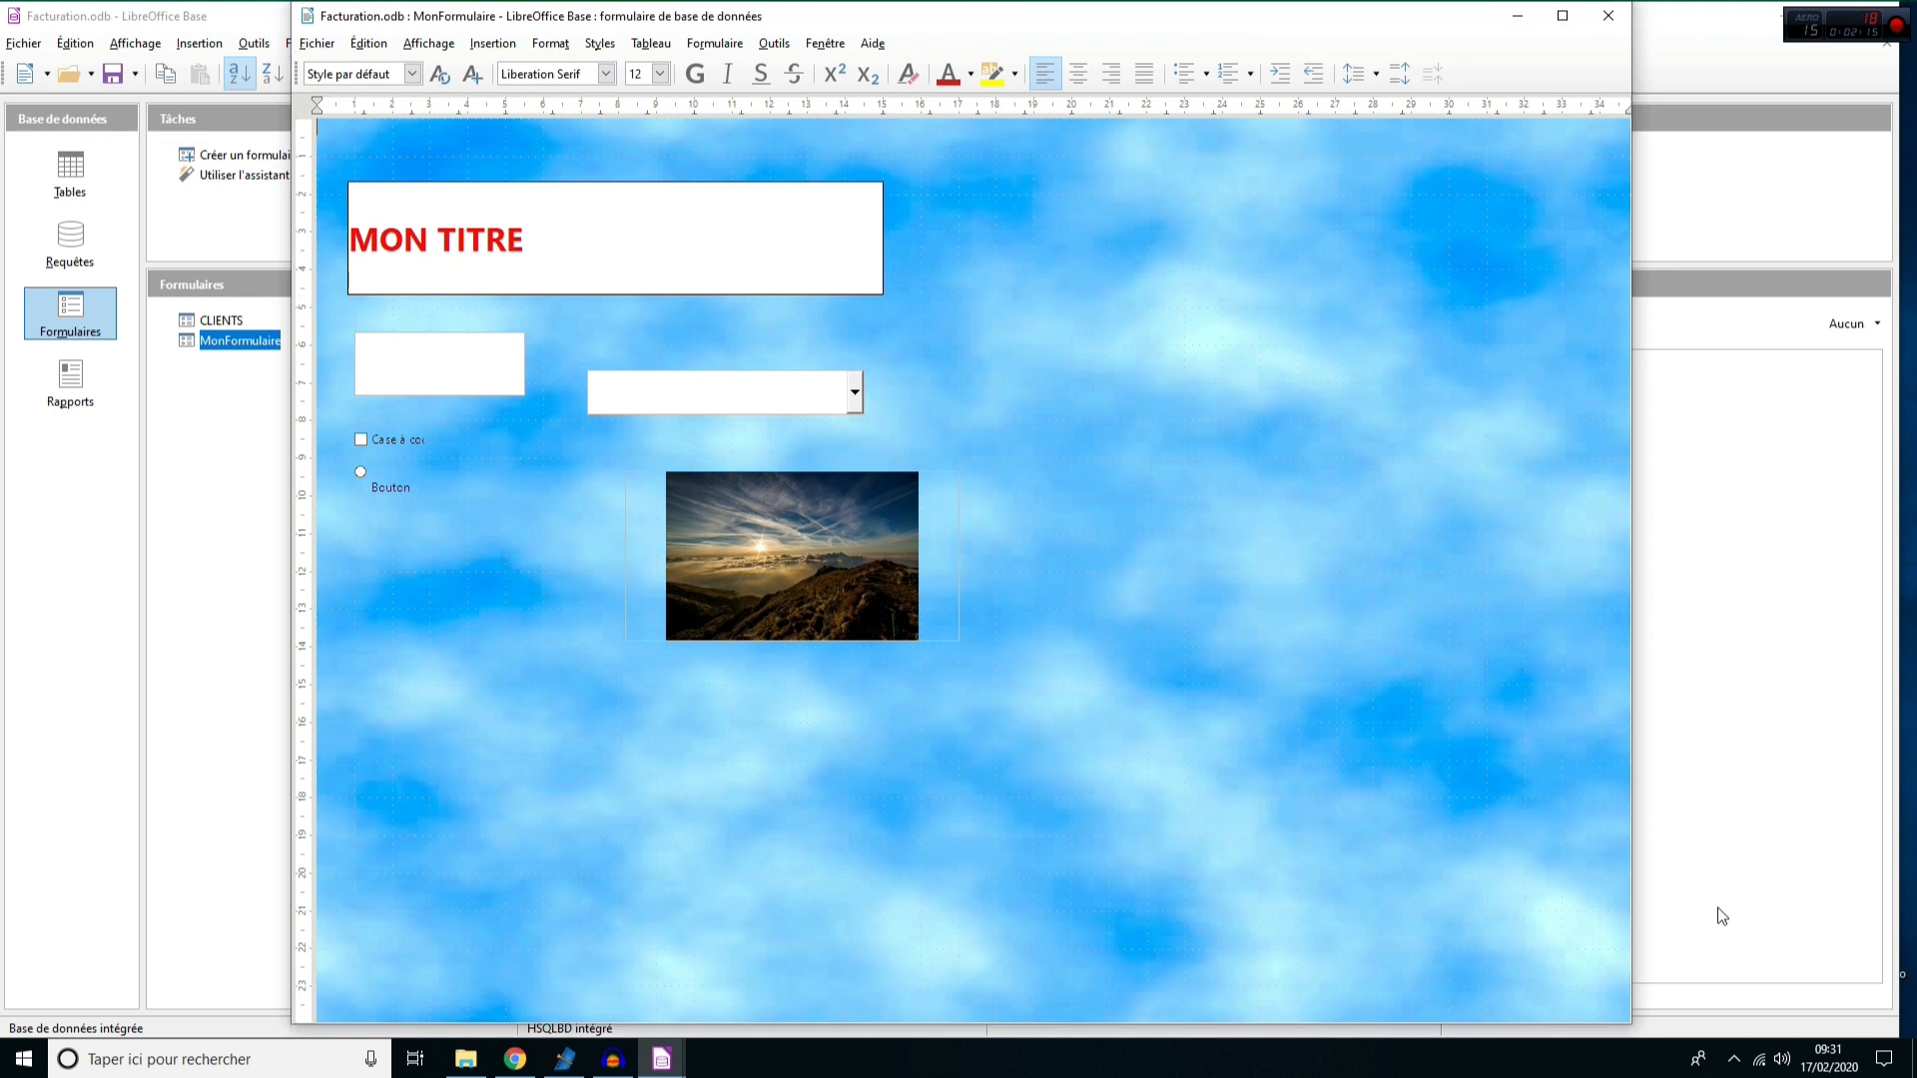
pyautogui.moveTo(1631, 1026); pyautogui.dragTo(1208, 755)
pyautogui.moveTo(936, 3); pyautogui.dragTo(1034, 66)
pyautogui.click(1178, 85)
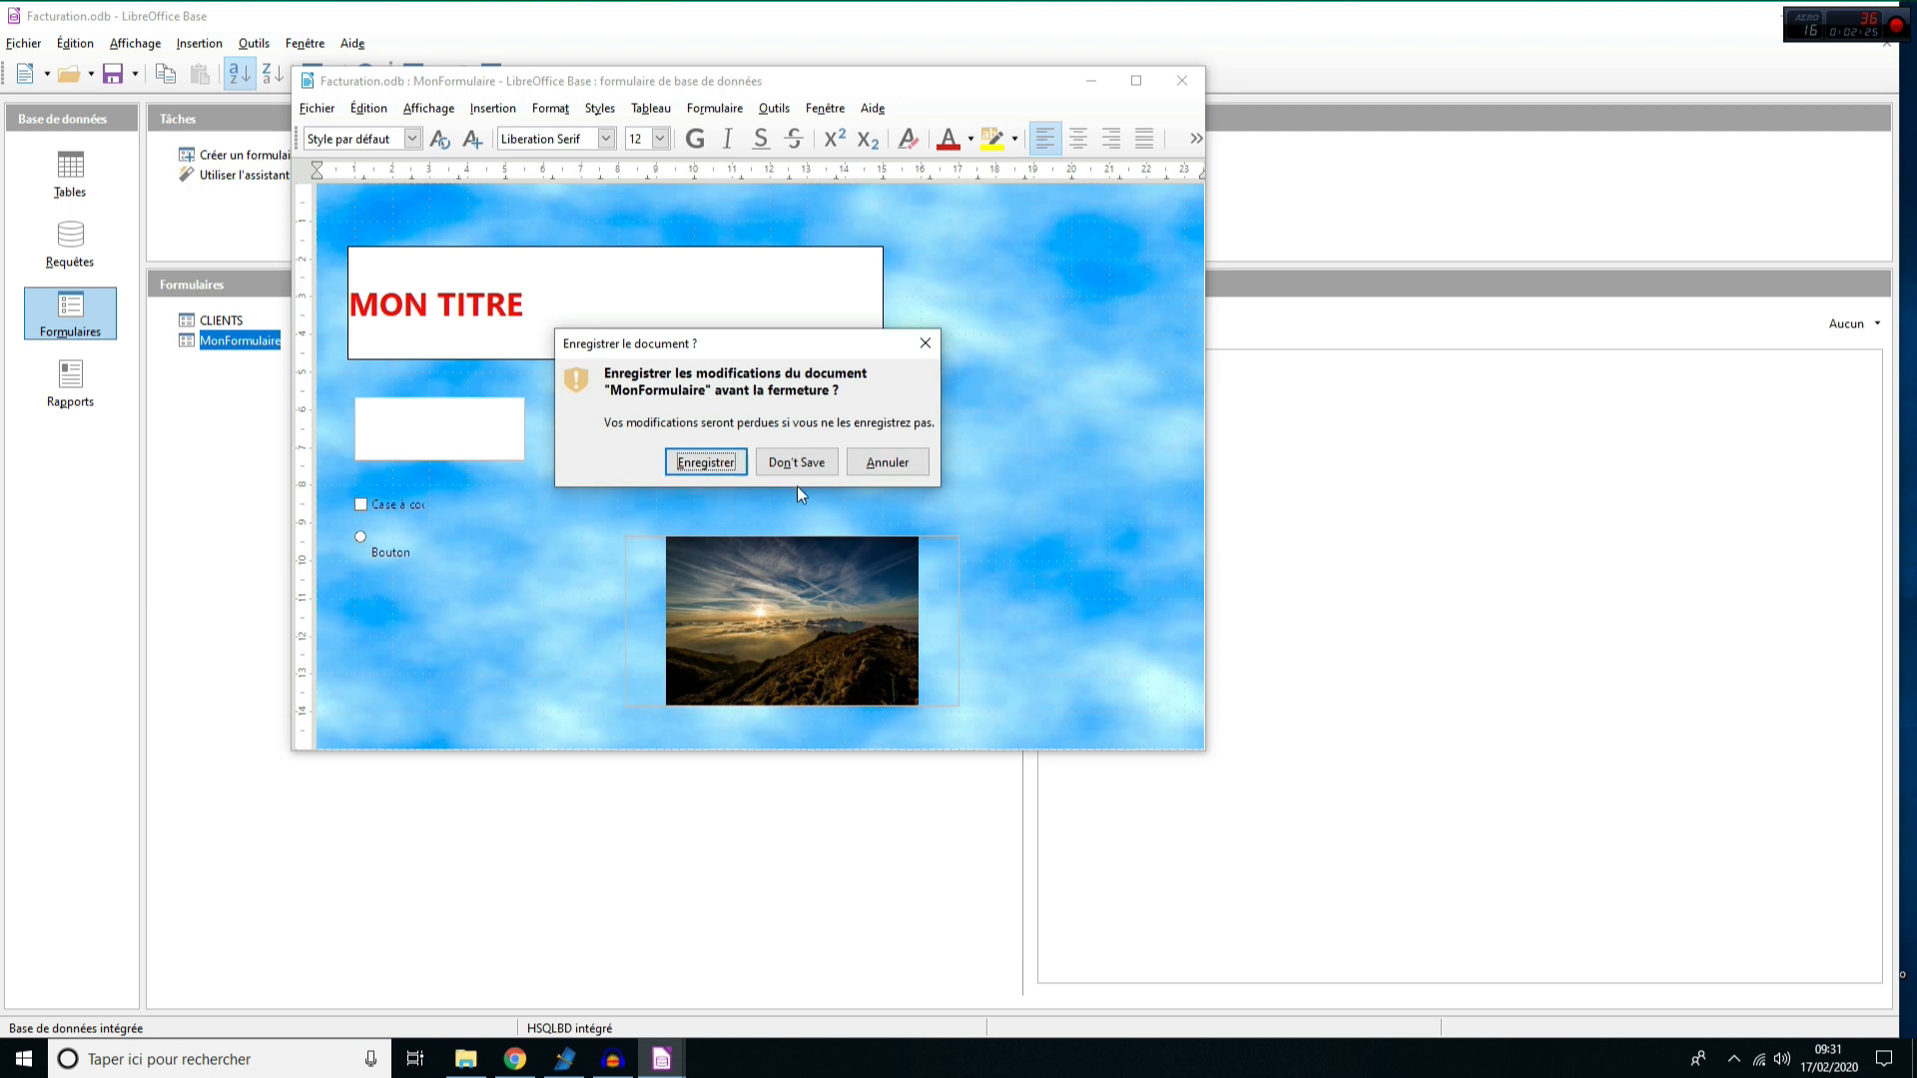
pyautogui.click(711, 459)
# - Reopen MonFormulaire in data-entry mode to check its window size, and close it
pyautogui.doubleClick(230, 343)
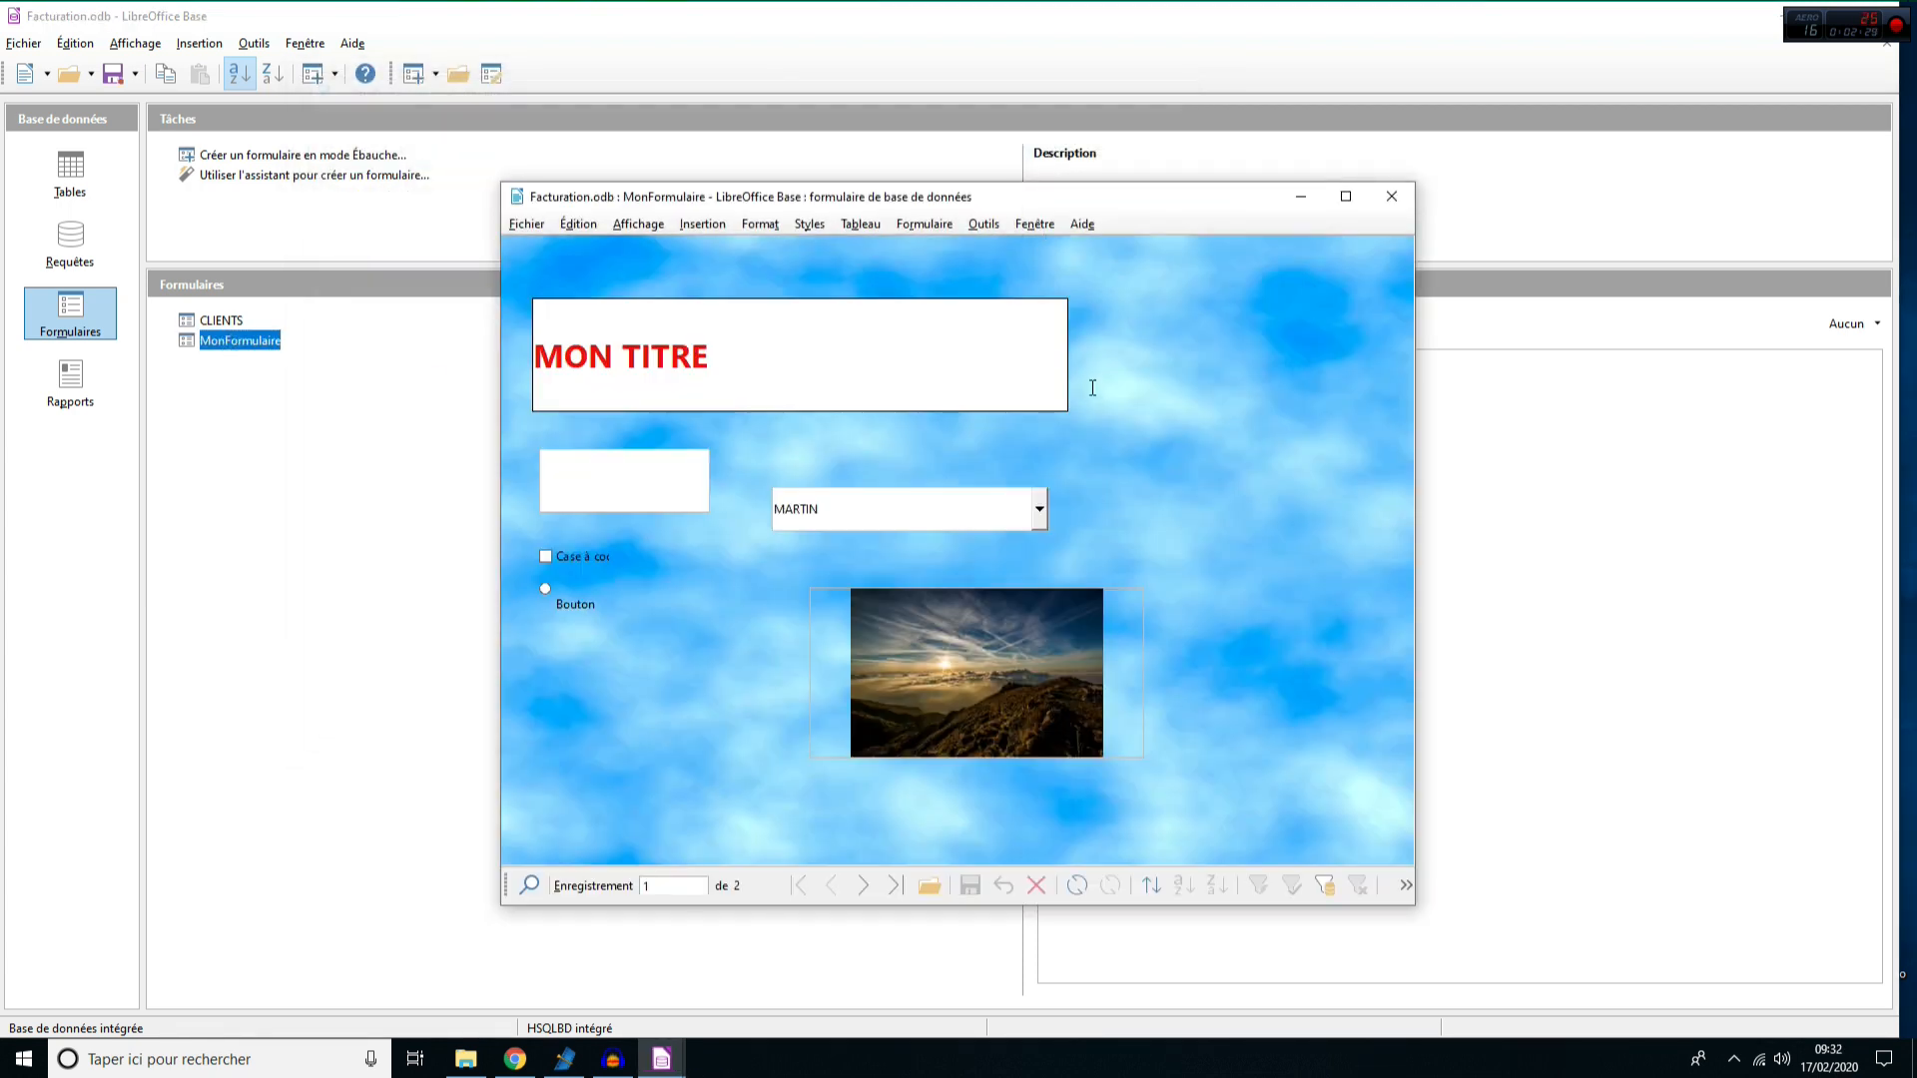
pyautogui.moveTo(1132, 200); pyautogui.dragTo(1216, 161)
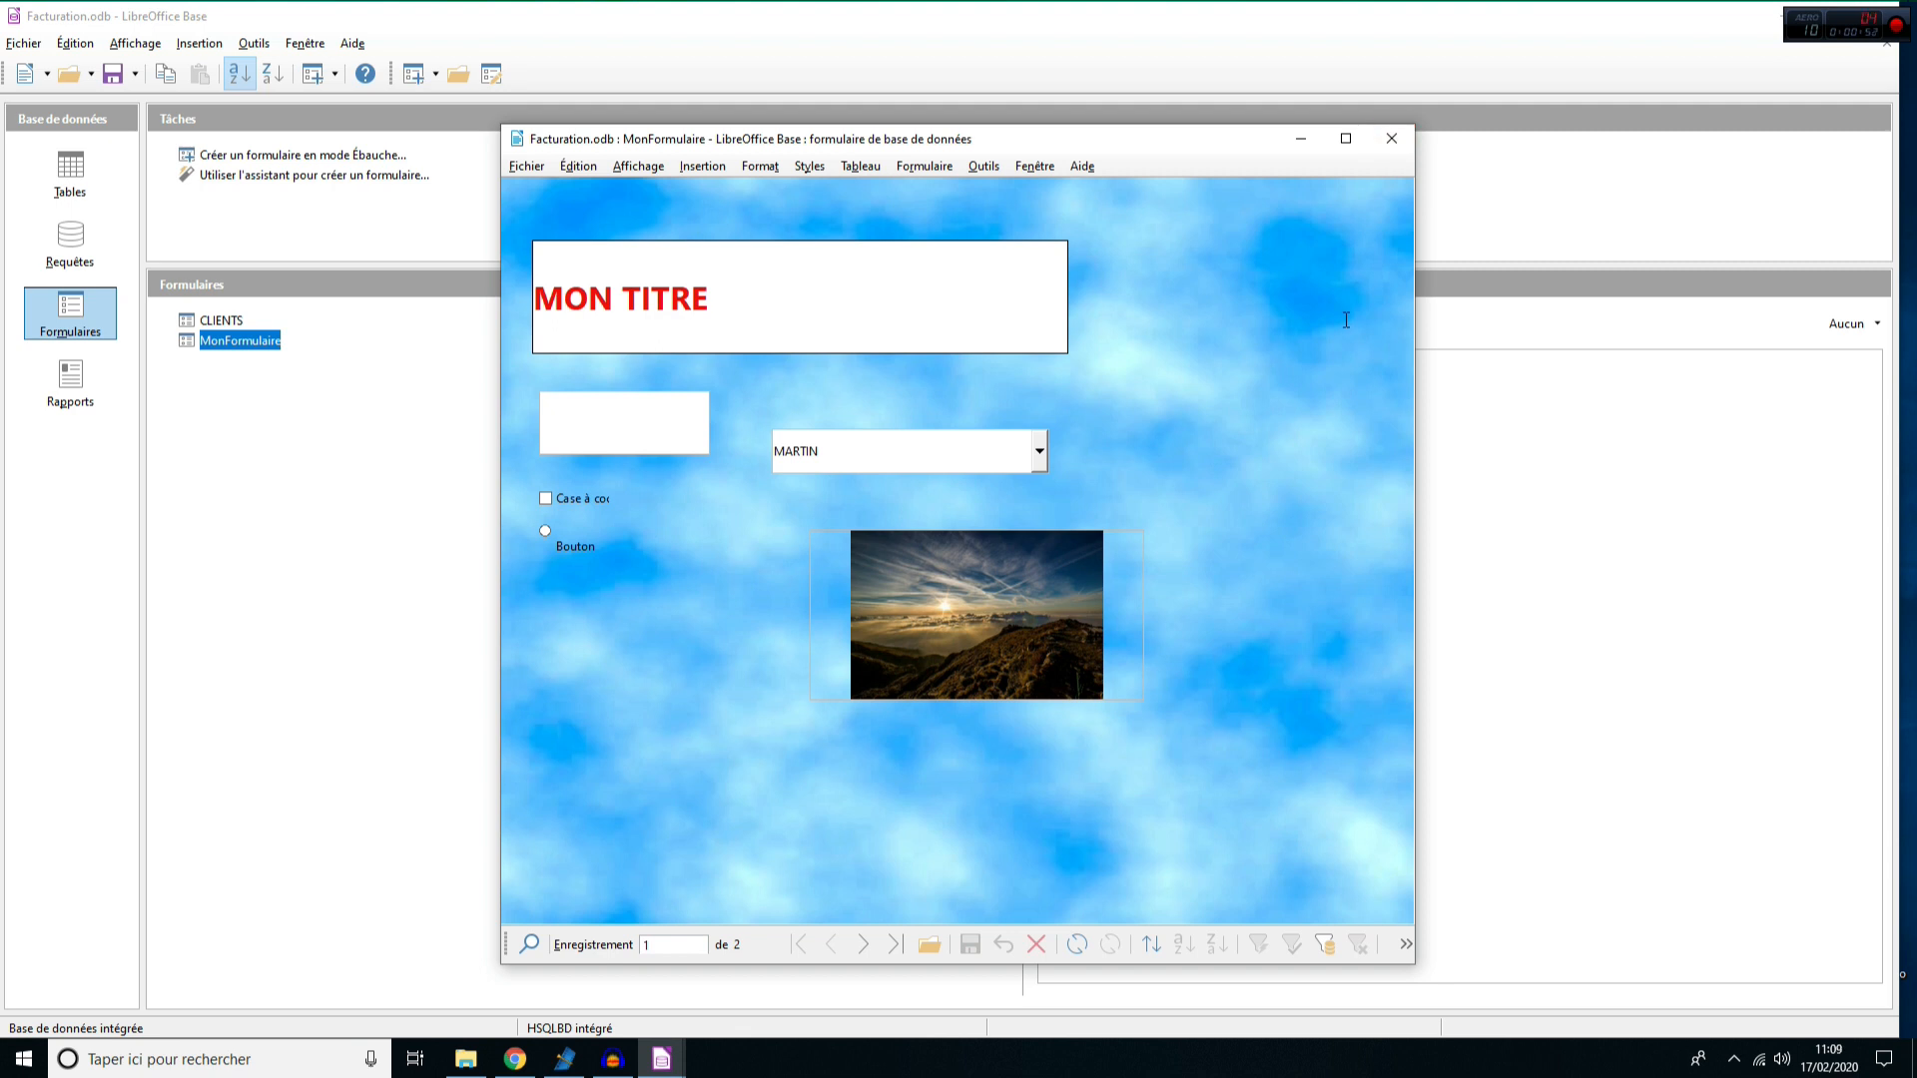
pyautogui.click(1391, 139)
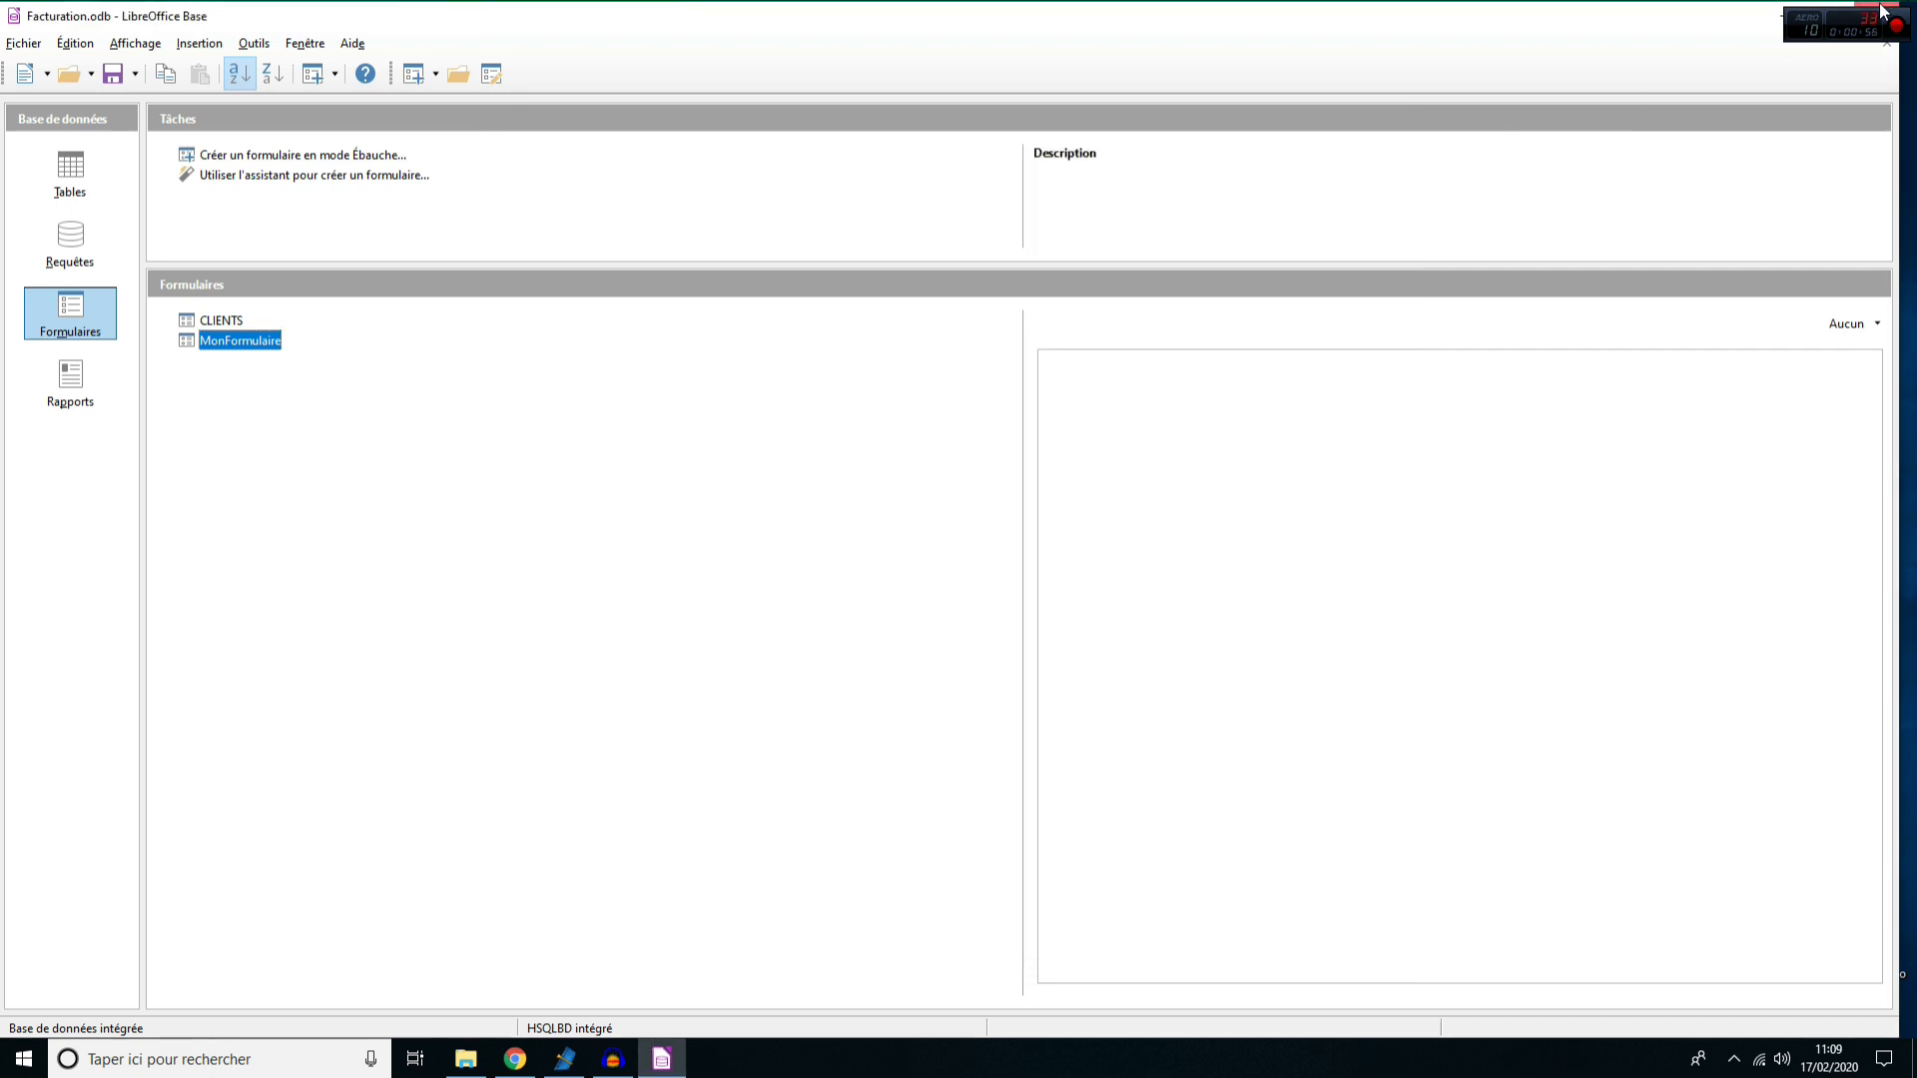
# - Close the Facturation database, open the Carnet d'adresses database and open its AJOUTER NOUVEAU CONTACT form
pyautogui.click(1881, 12)
pyautogui.click(753, 512)
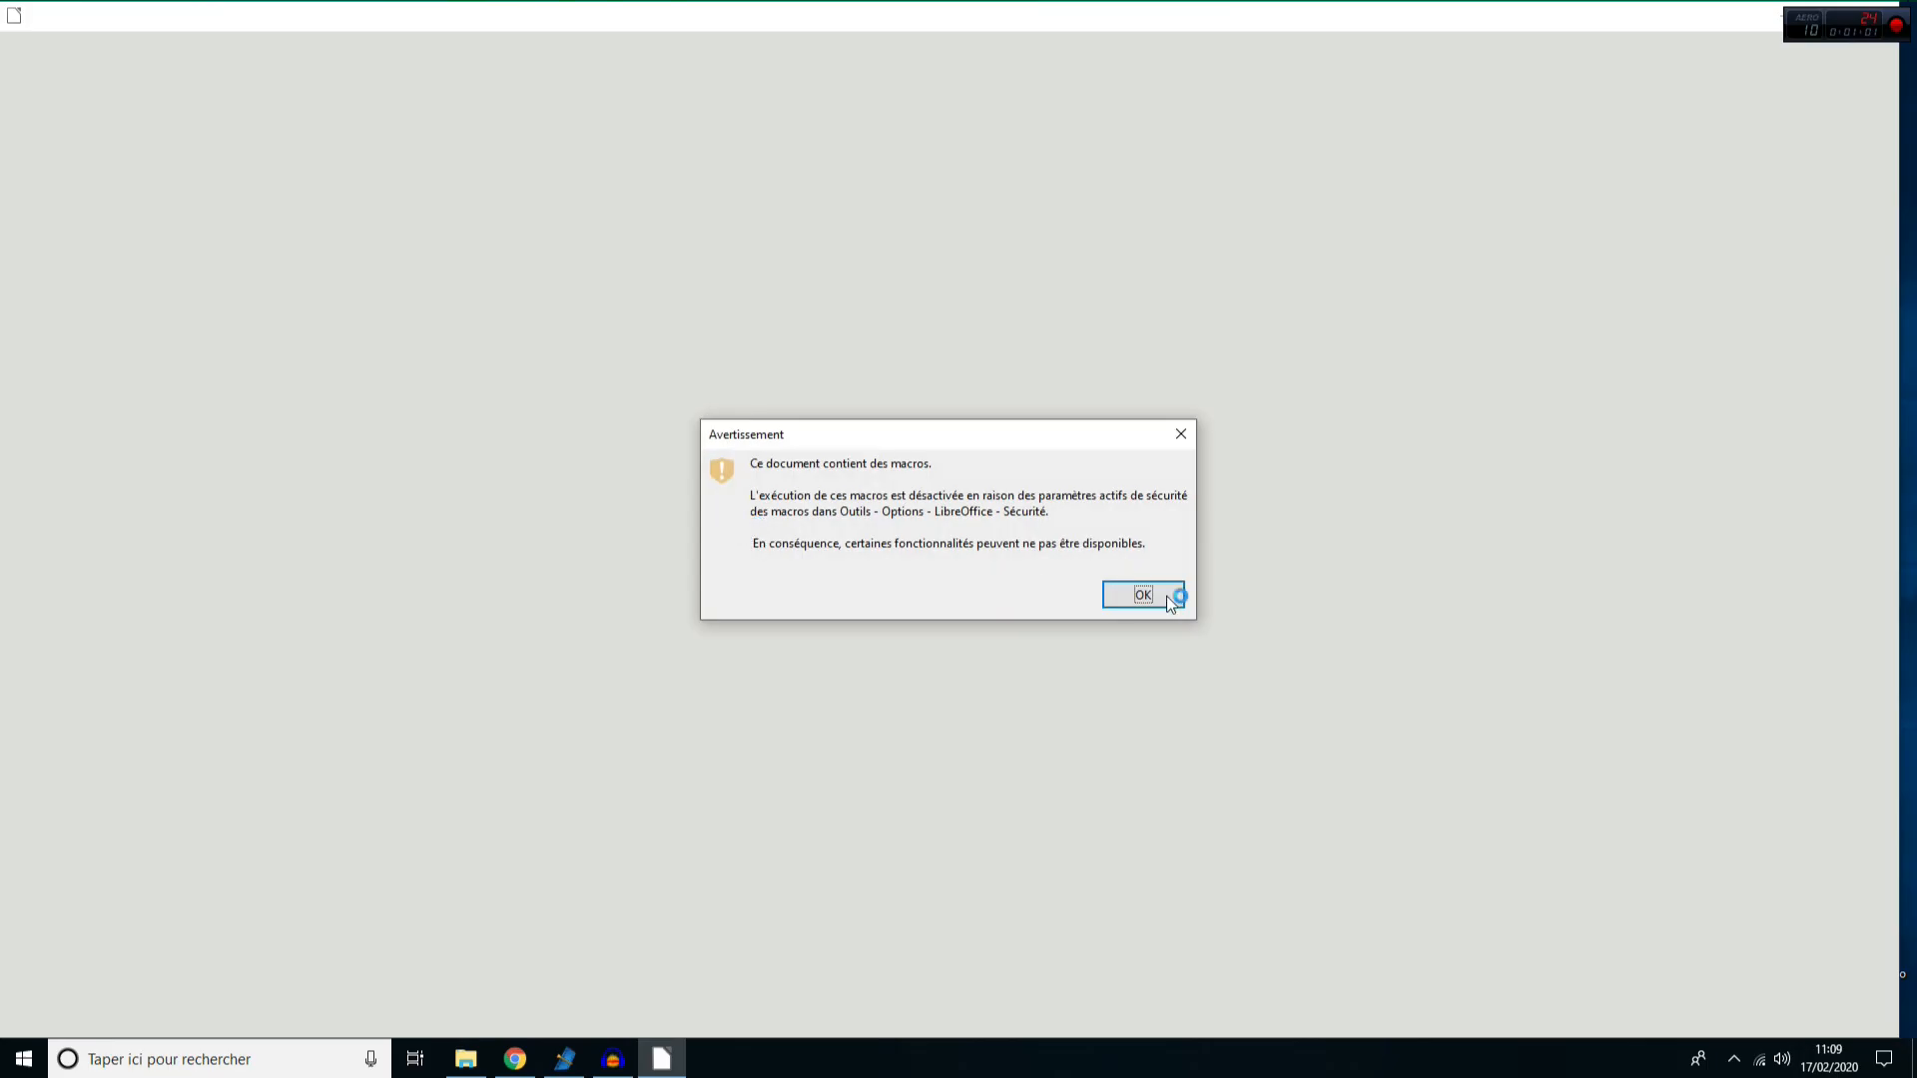
pyautogui.click(1165, 594)
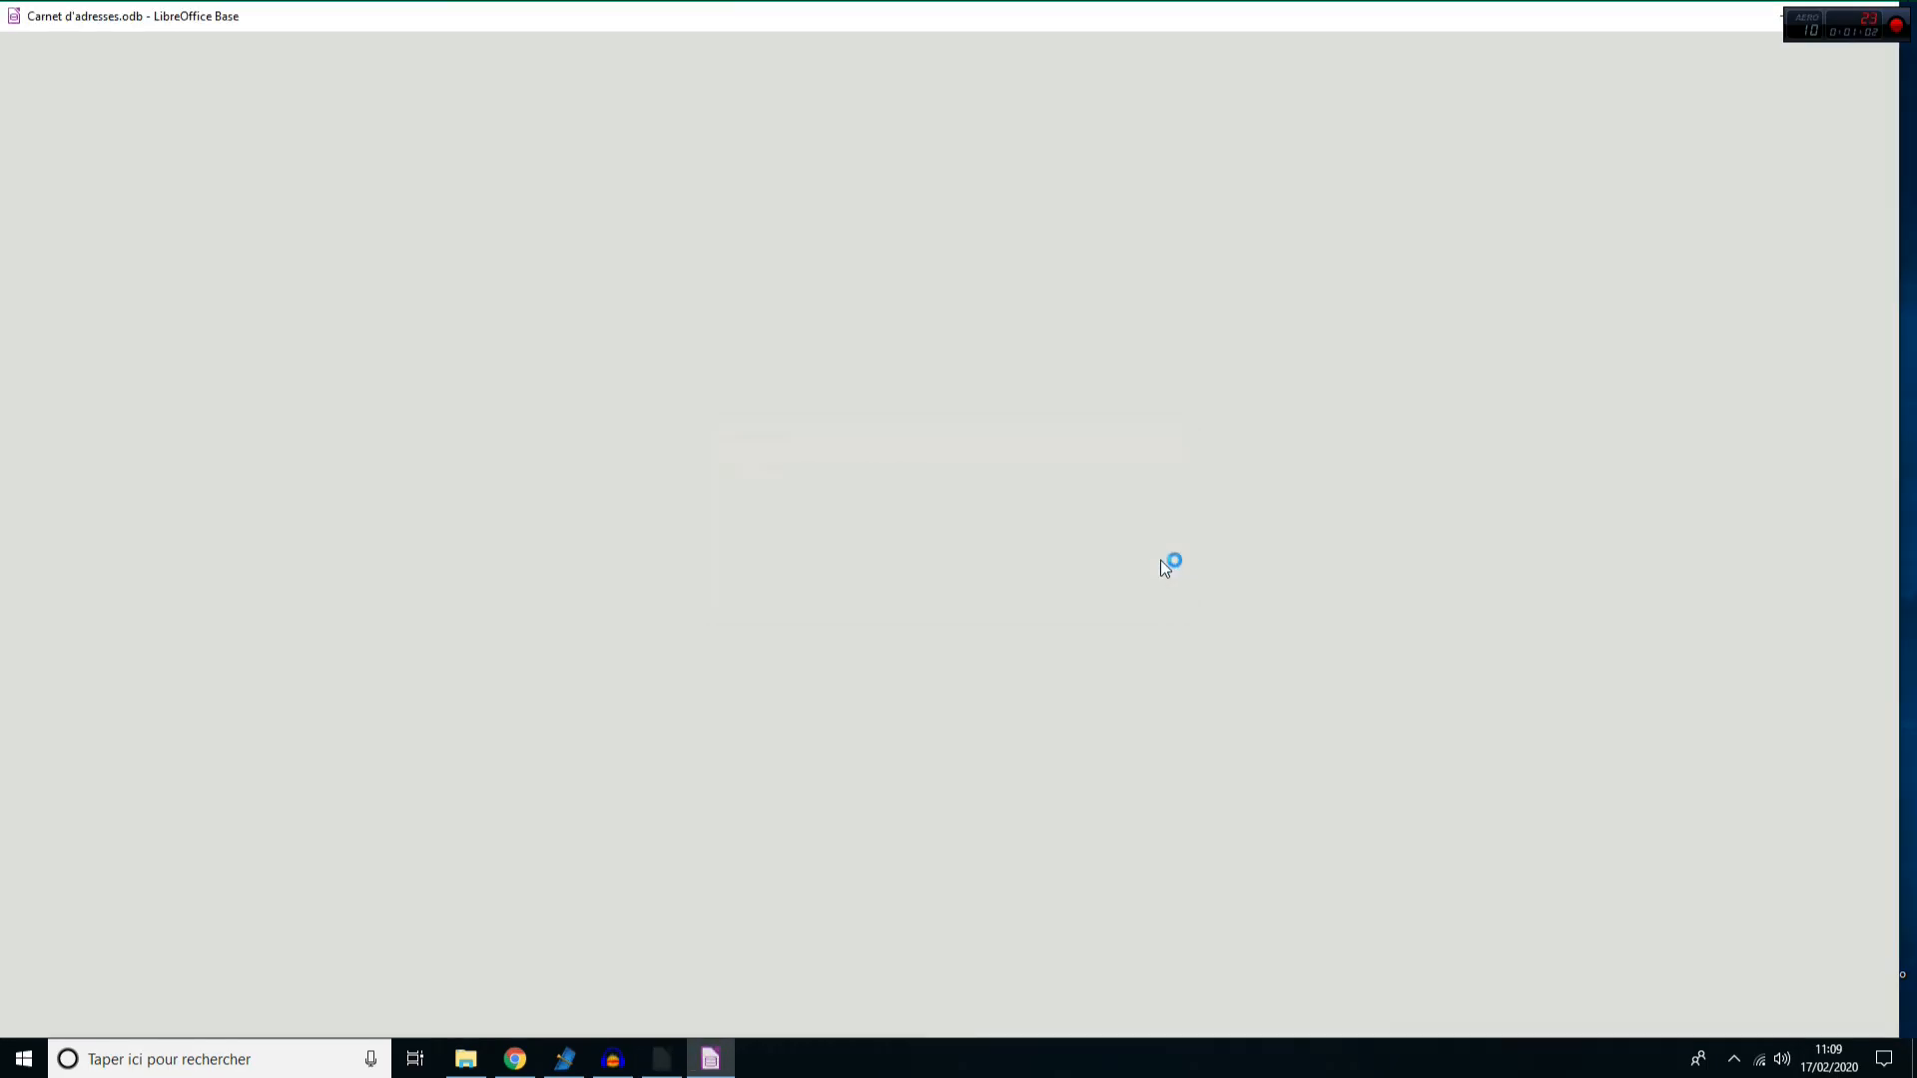
pyautogui.doubleClick(263, 440)
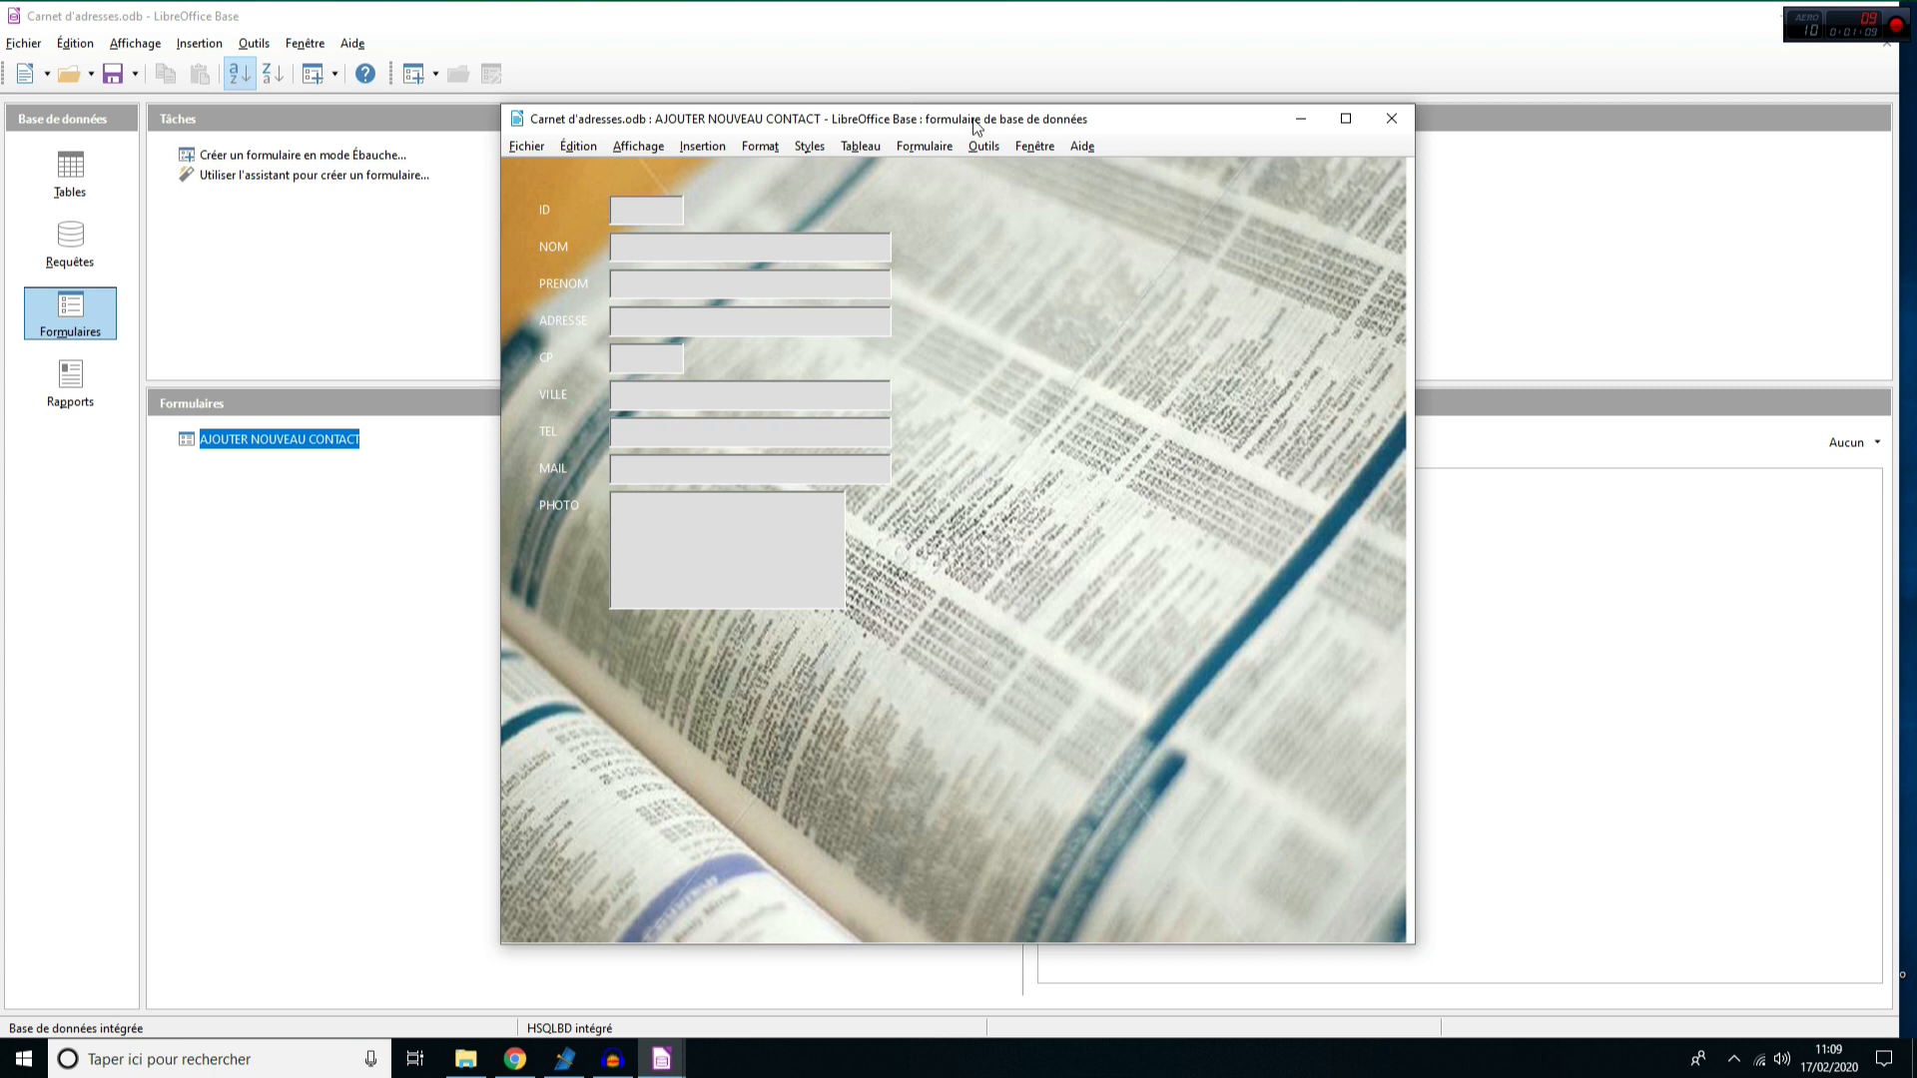
pyautogui.moveTo(1151, 122); pyautogui.dragTo(1106, 103)
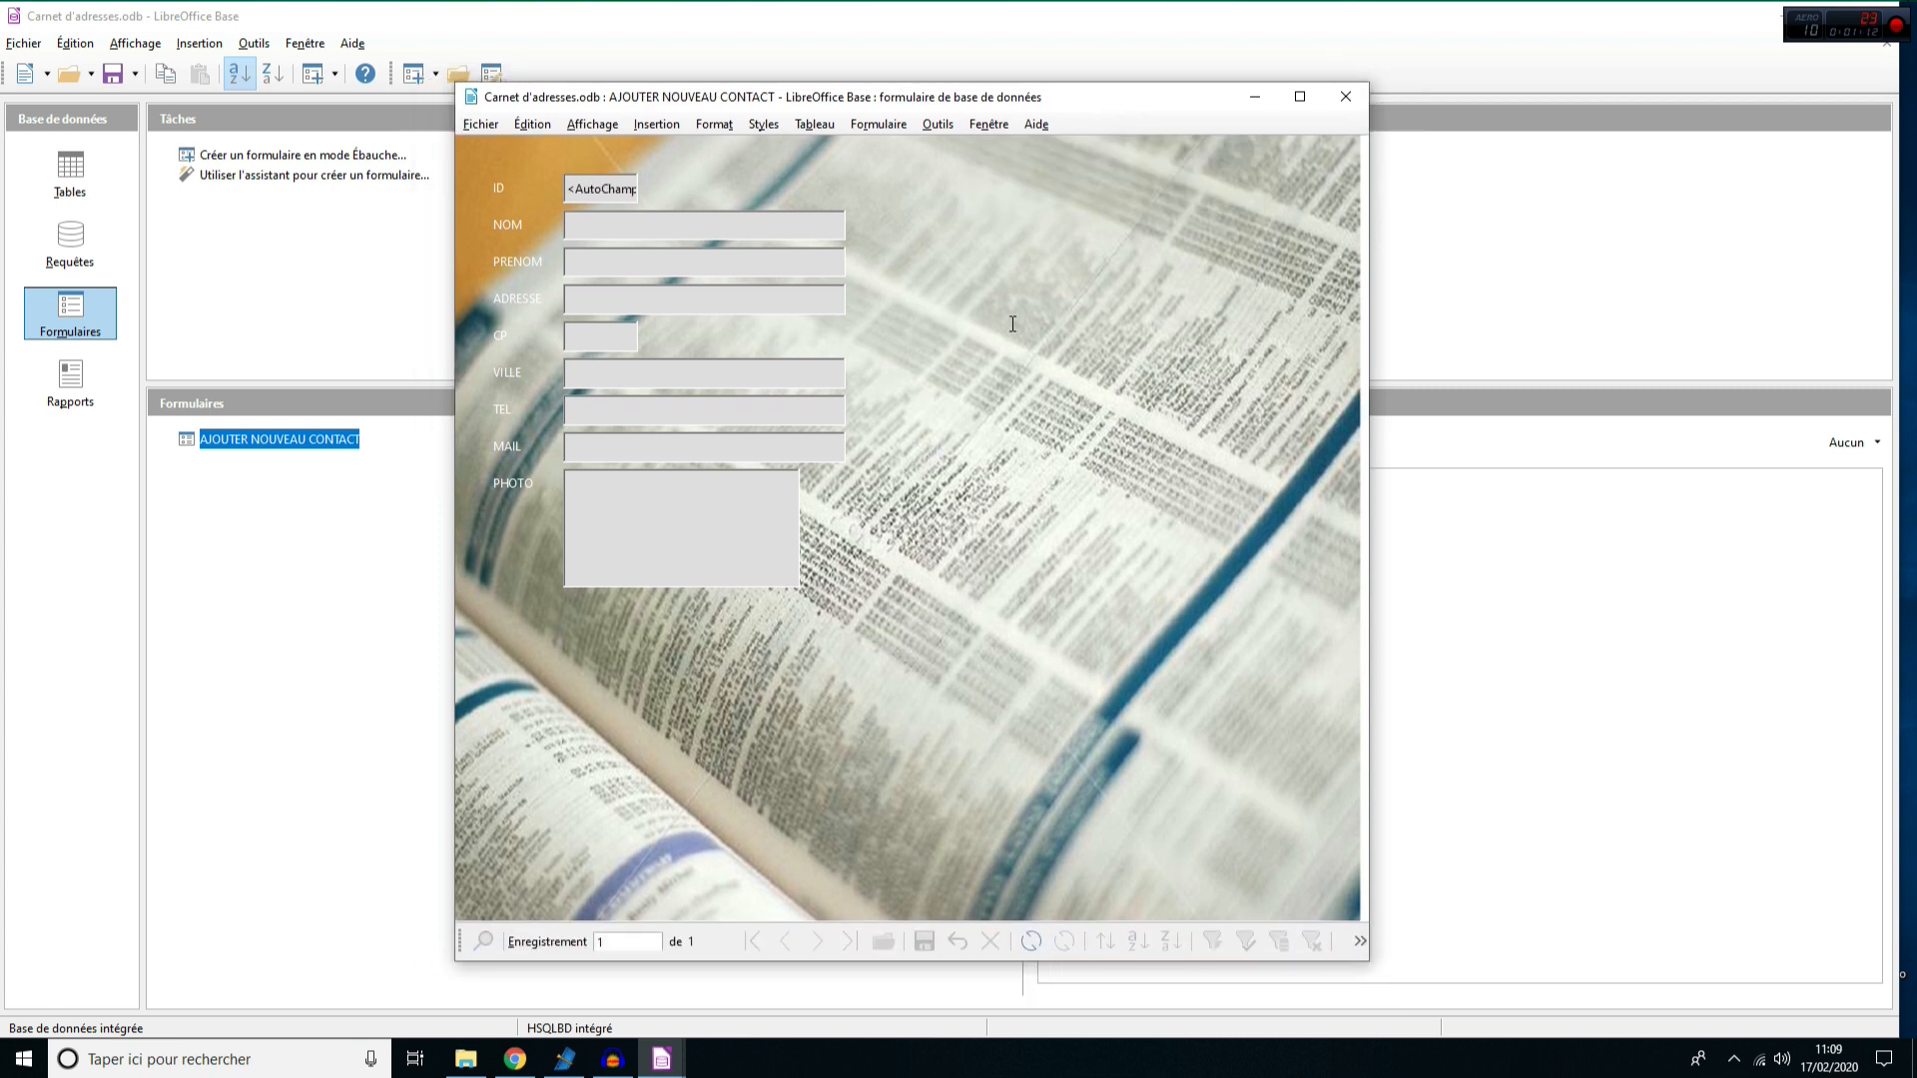
# - Save a copy of the AJOUTER NOUVEAU CONTACT form on the Bureau as Carnet d'adresses in Texte ODF format
pyautogui.click(480, 124)
pyautogui.moveTo(520, 130)
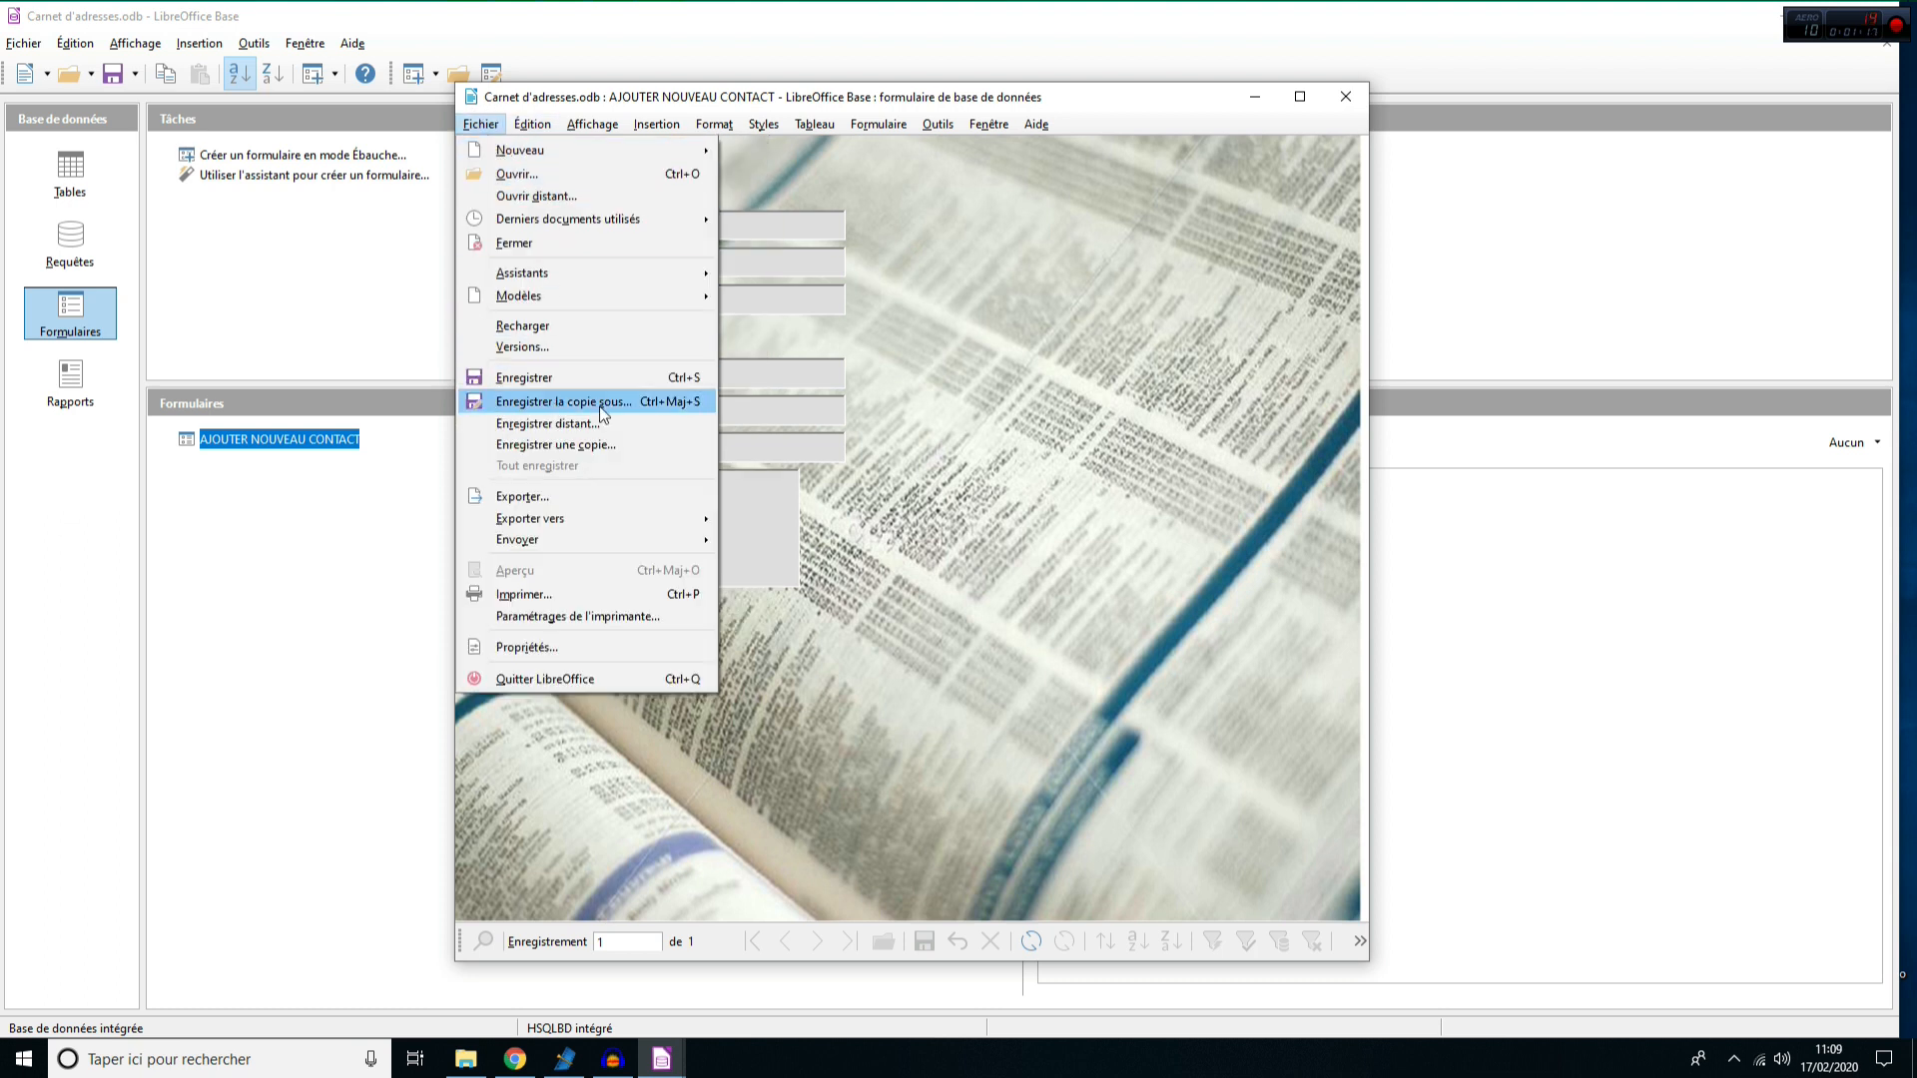
pyautogui.click(606, 409)
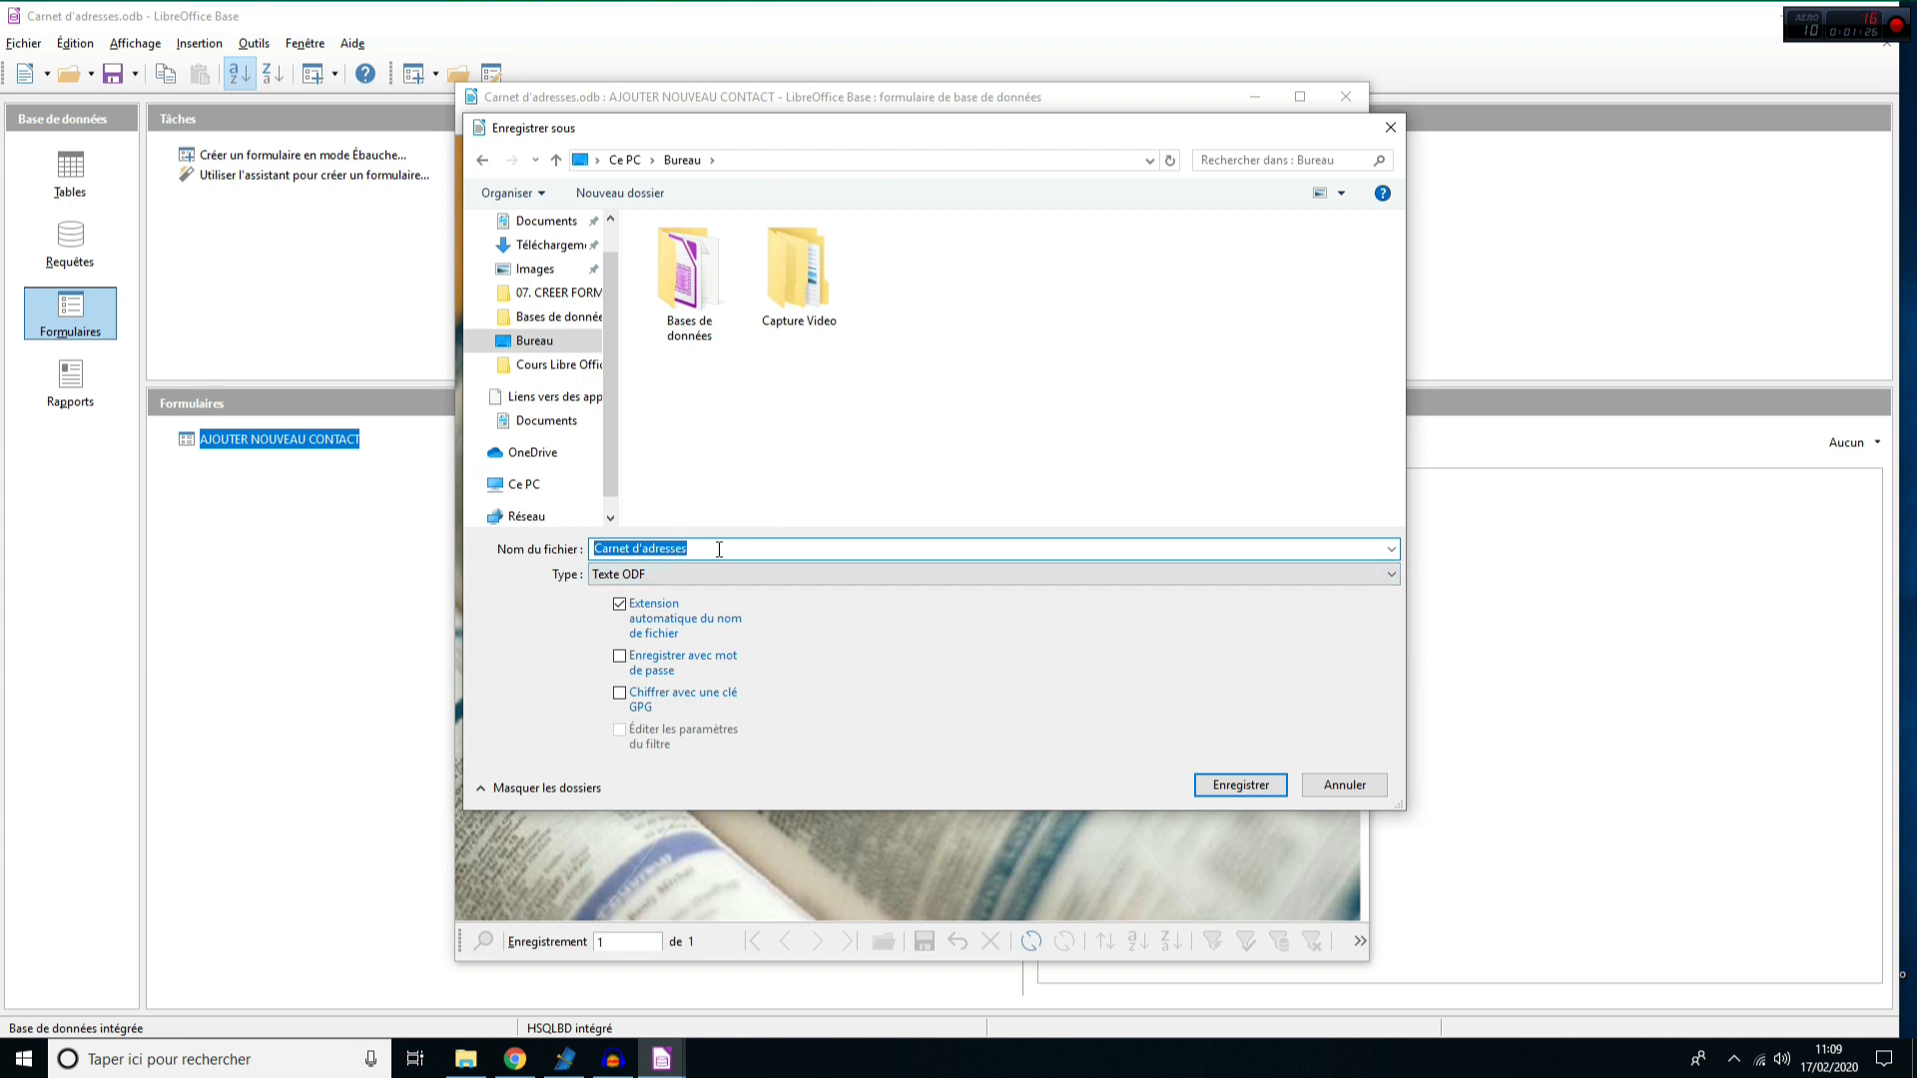
pyautogui.click(699, 548)
pyautogui.click(1242, 785)
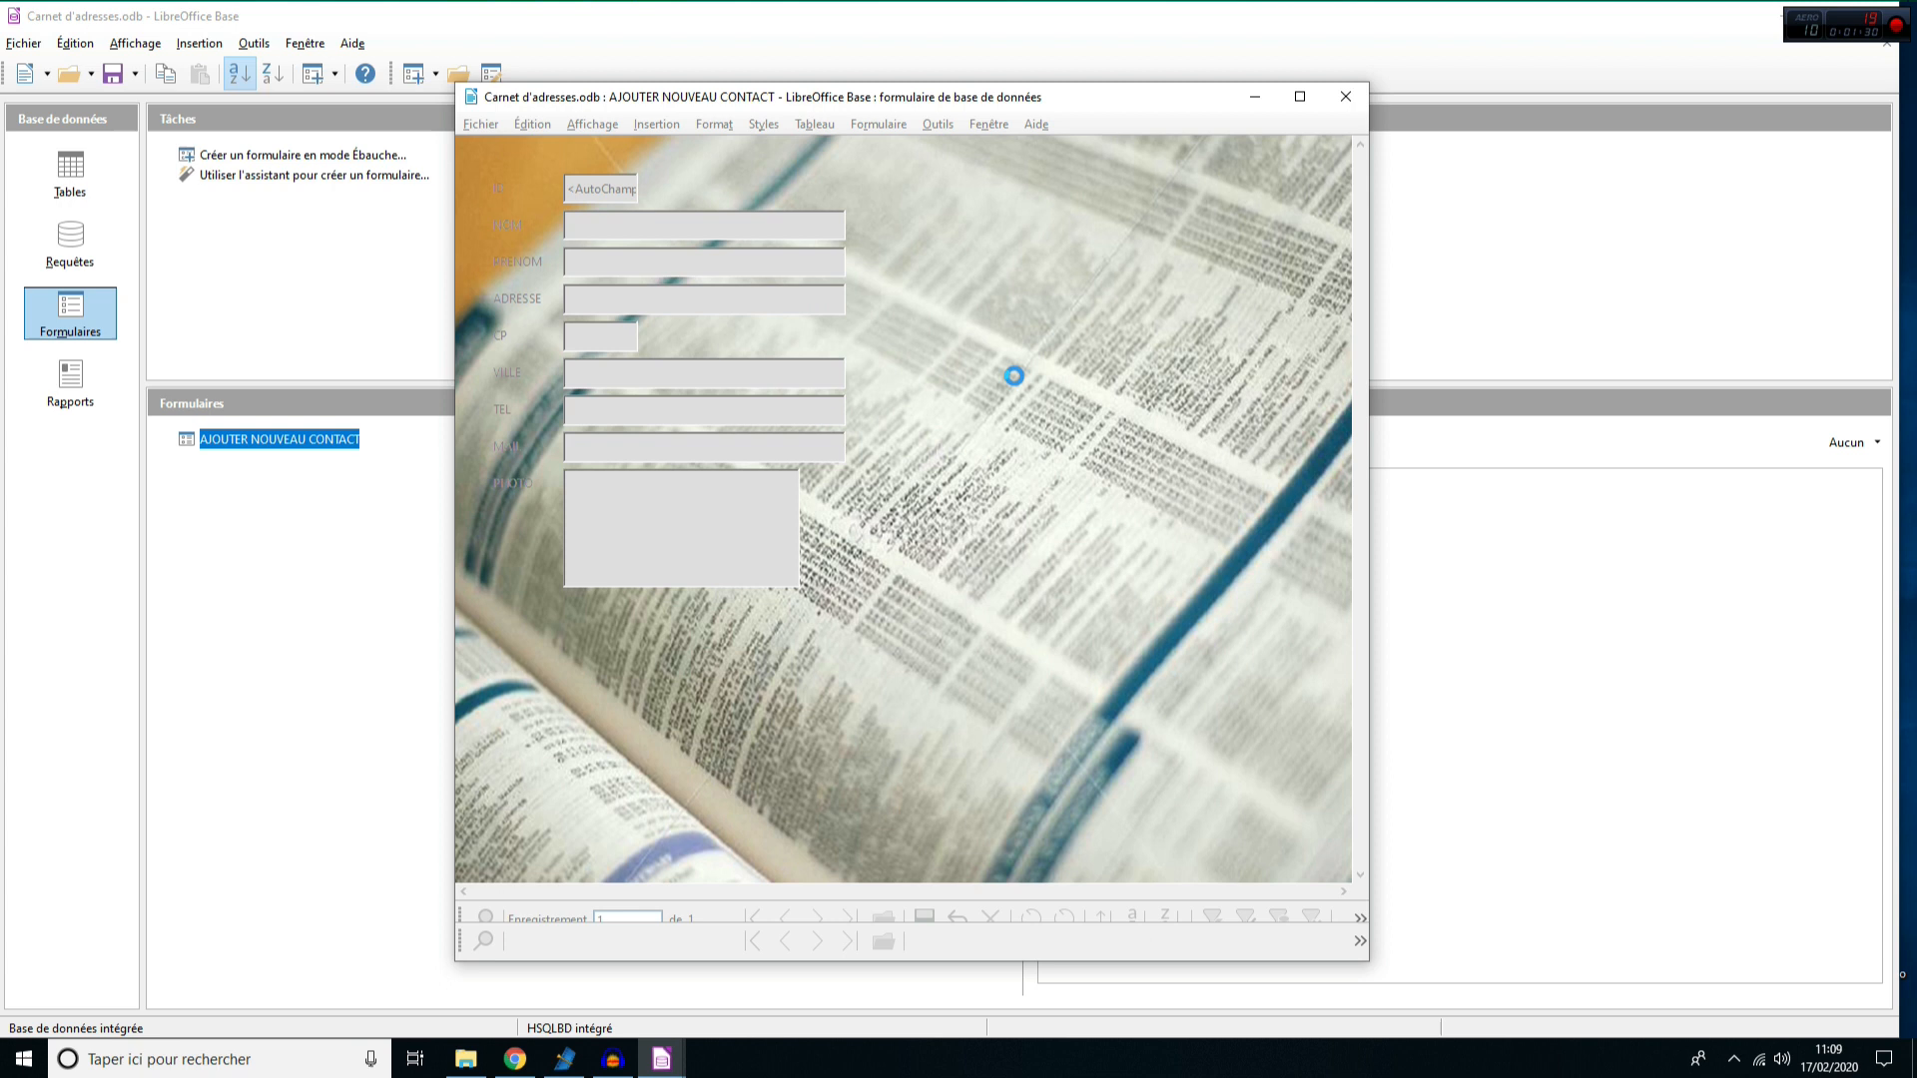
# - Close the form, database and folder windows, and move the Carnet d'adresses text document to an empty desktop area
pyautogui.click(1346, 97)
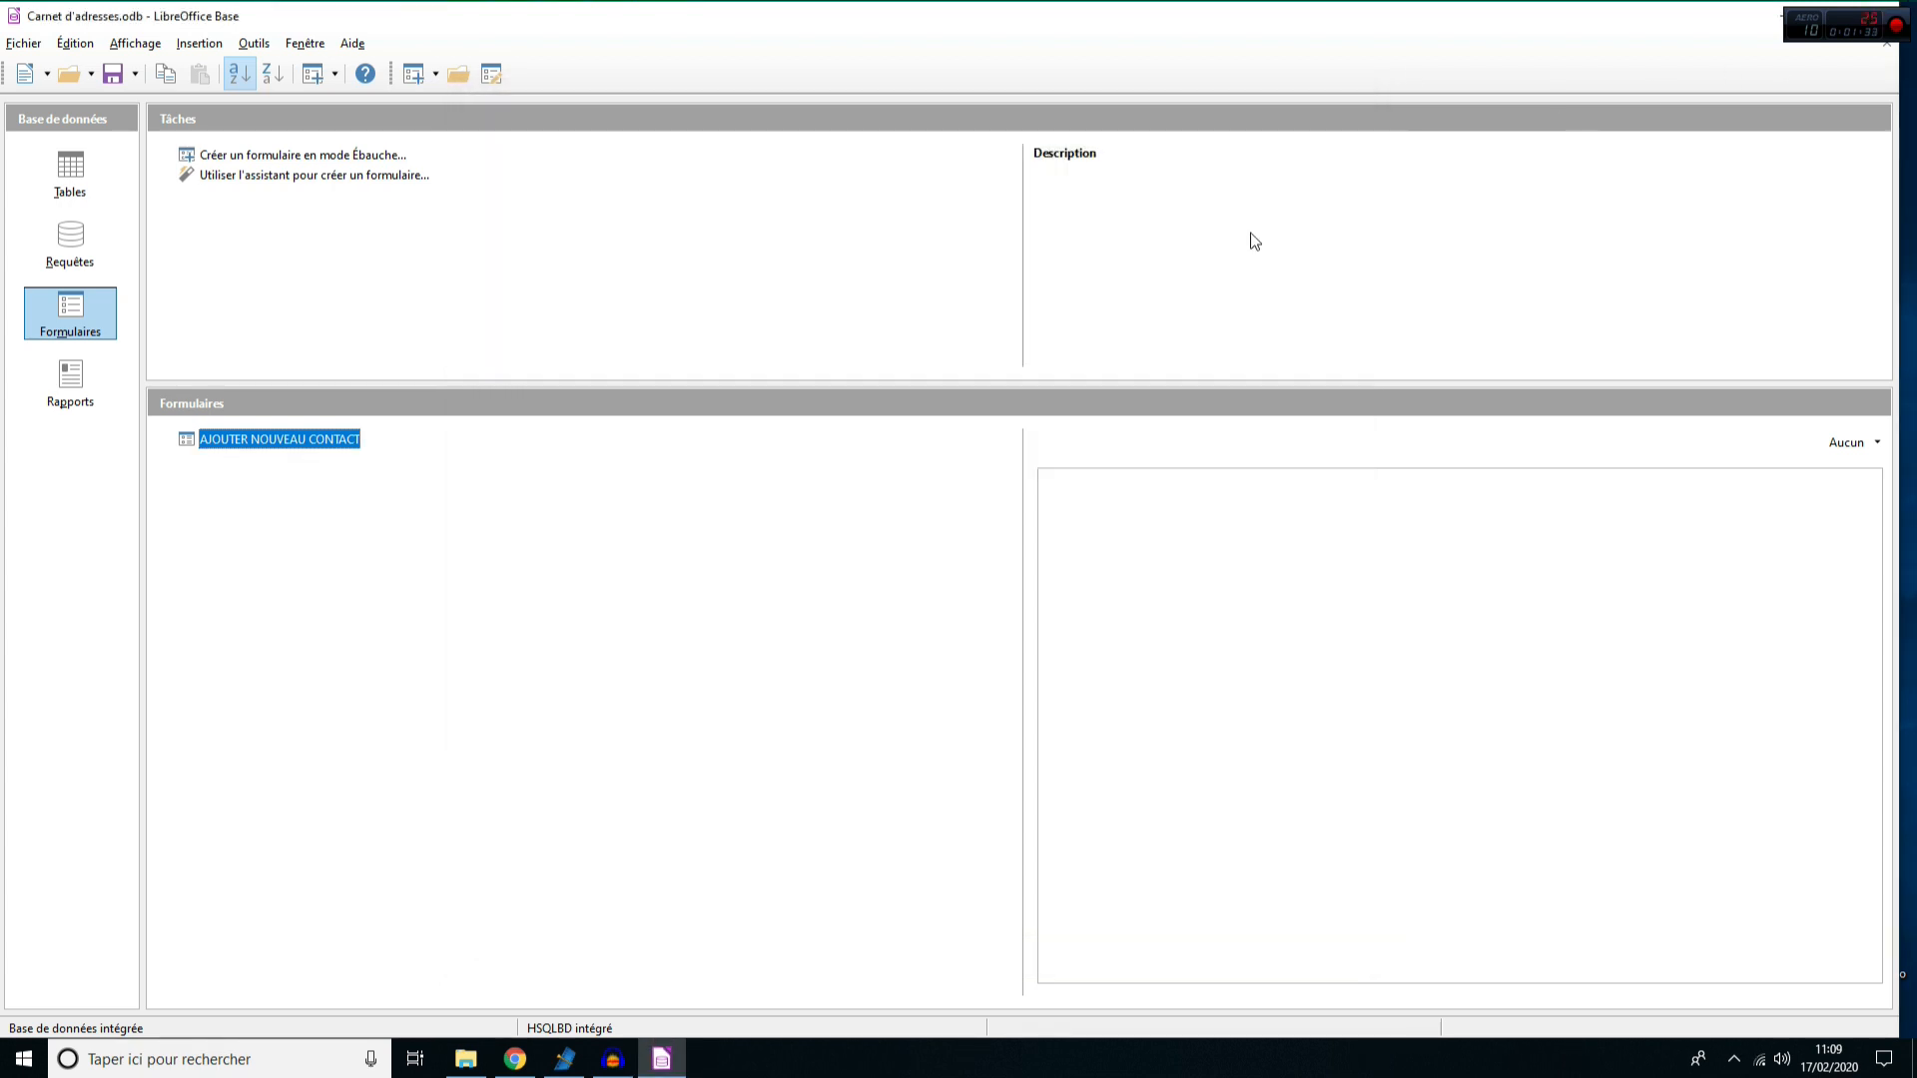
pyautogui.click(1891, 15)
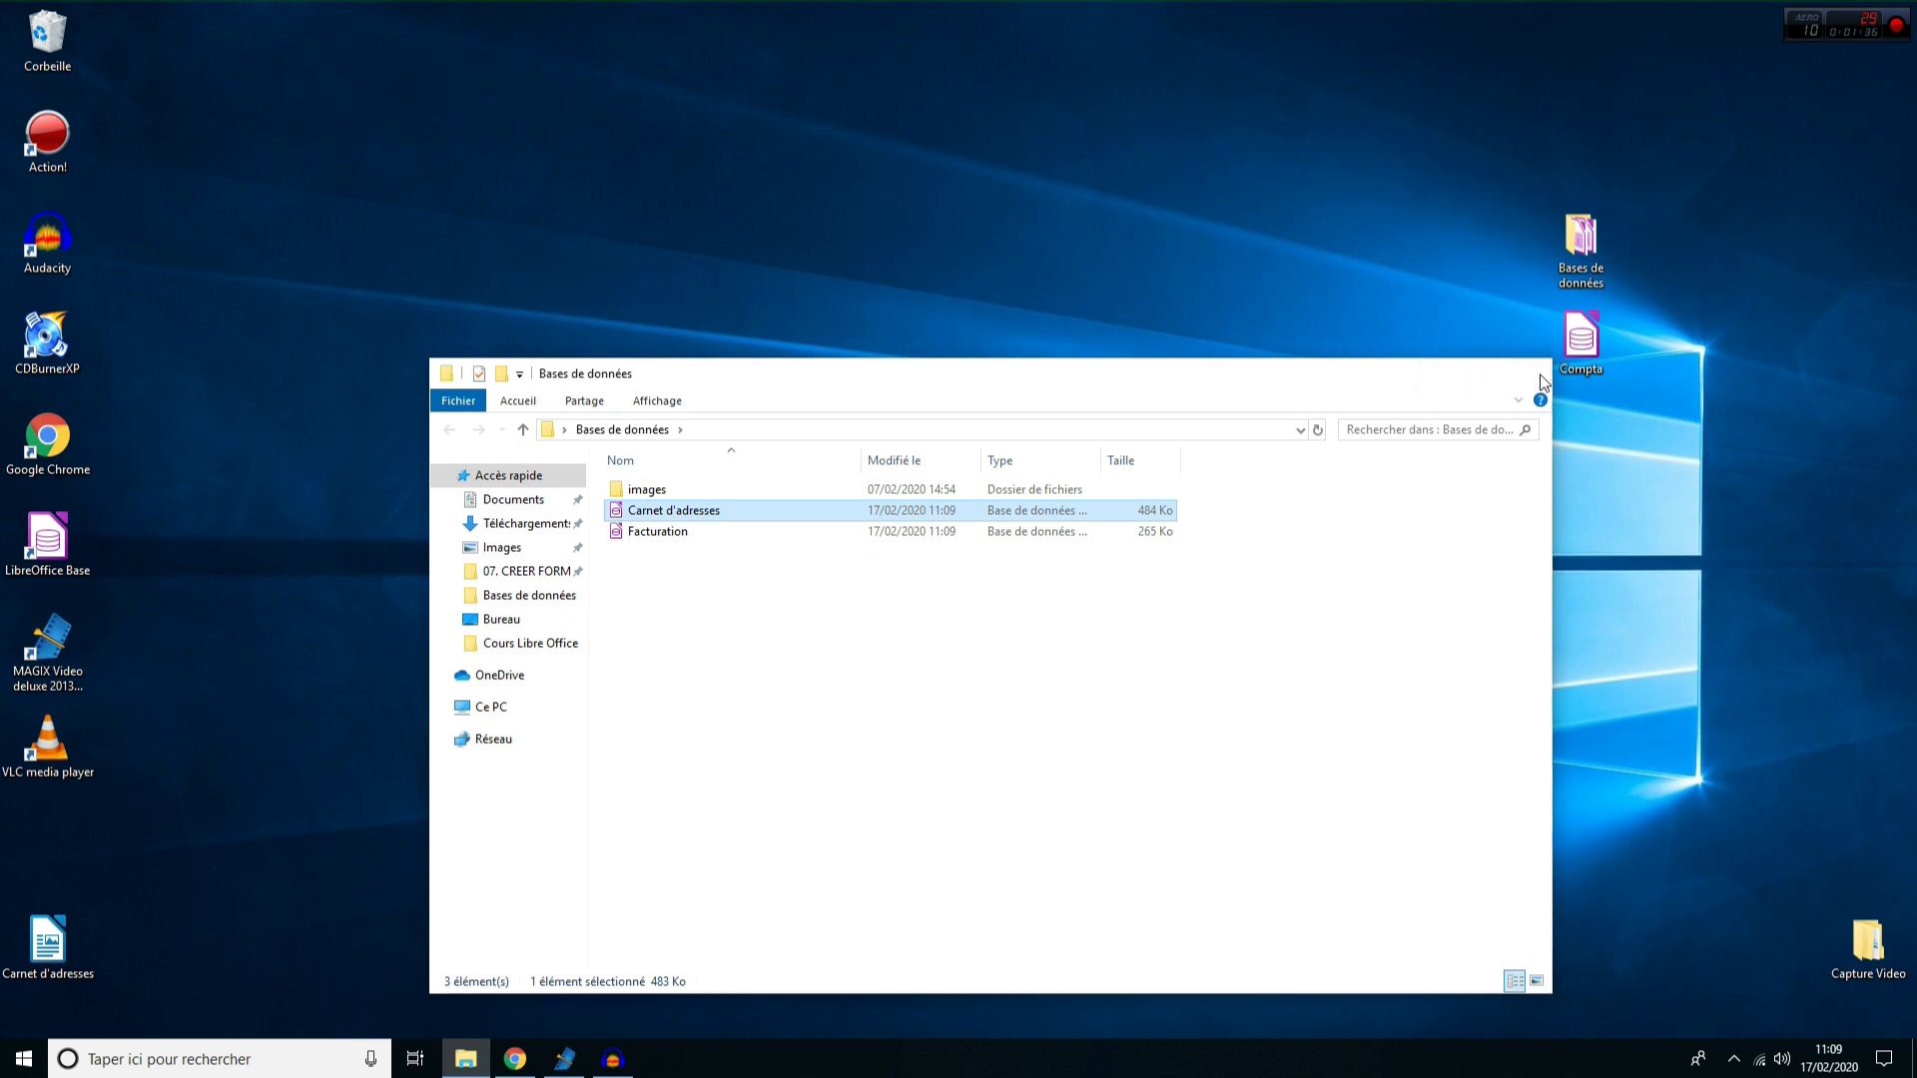
pyautogui.click(1528, 364)
pyautogui.moveTo(47, 944); pyautogui.dragTo(279, 707)
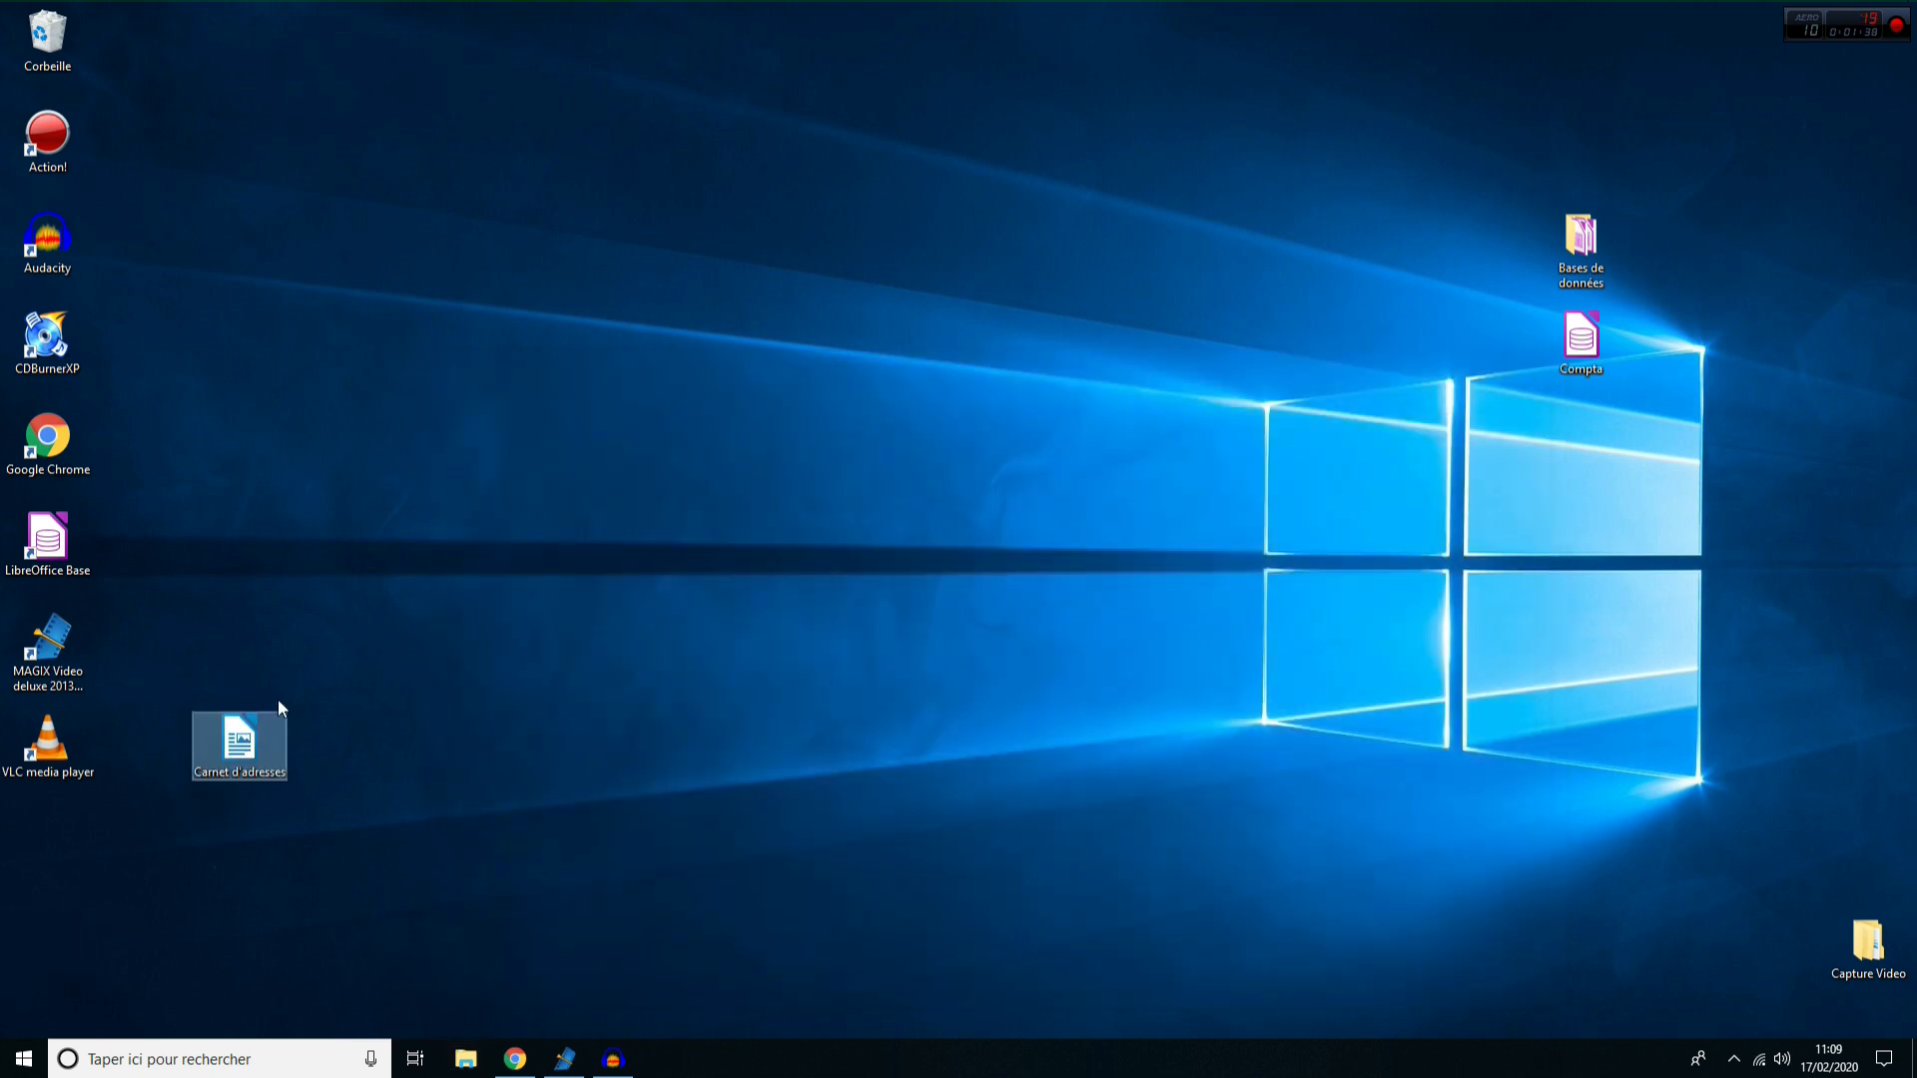
pyautogui.click(378, 765)
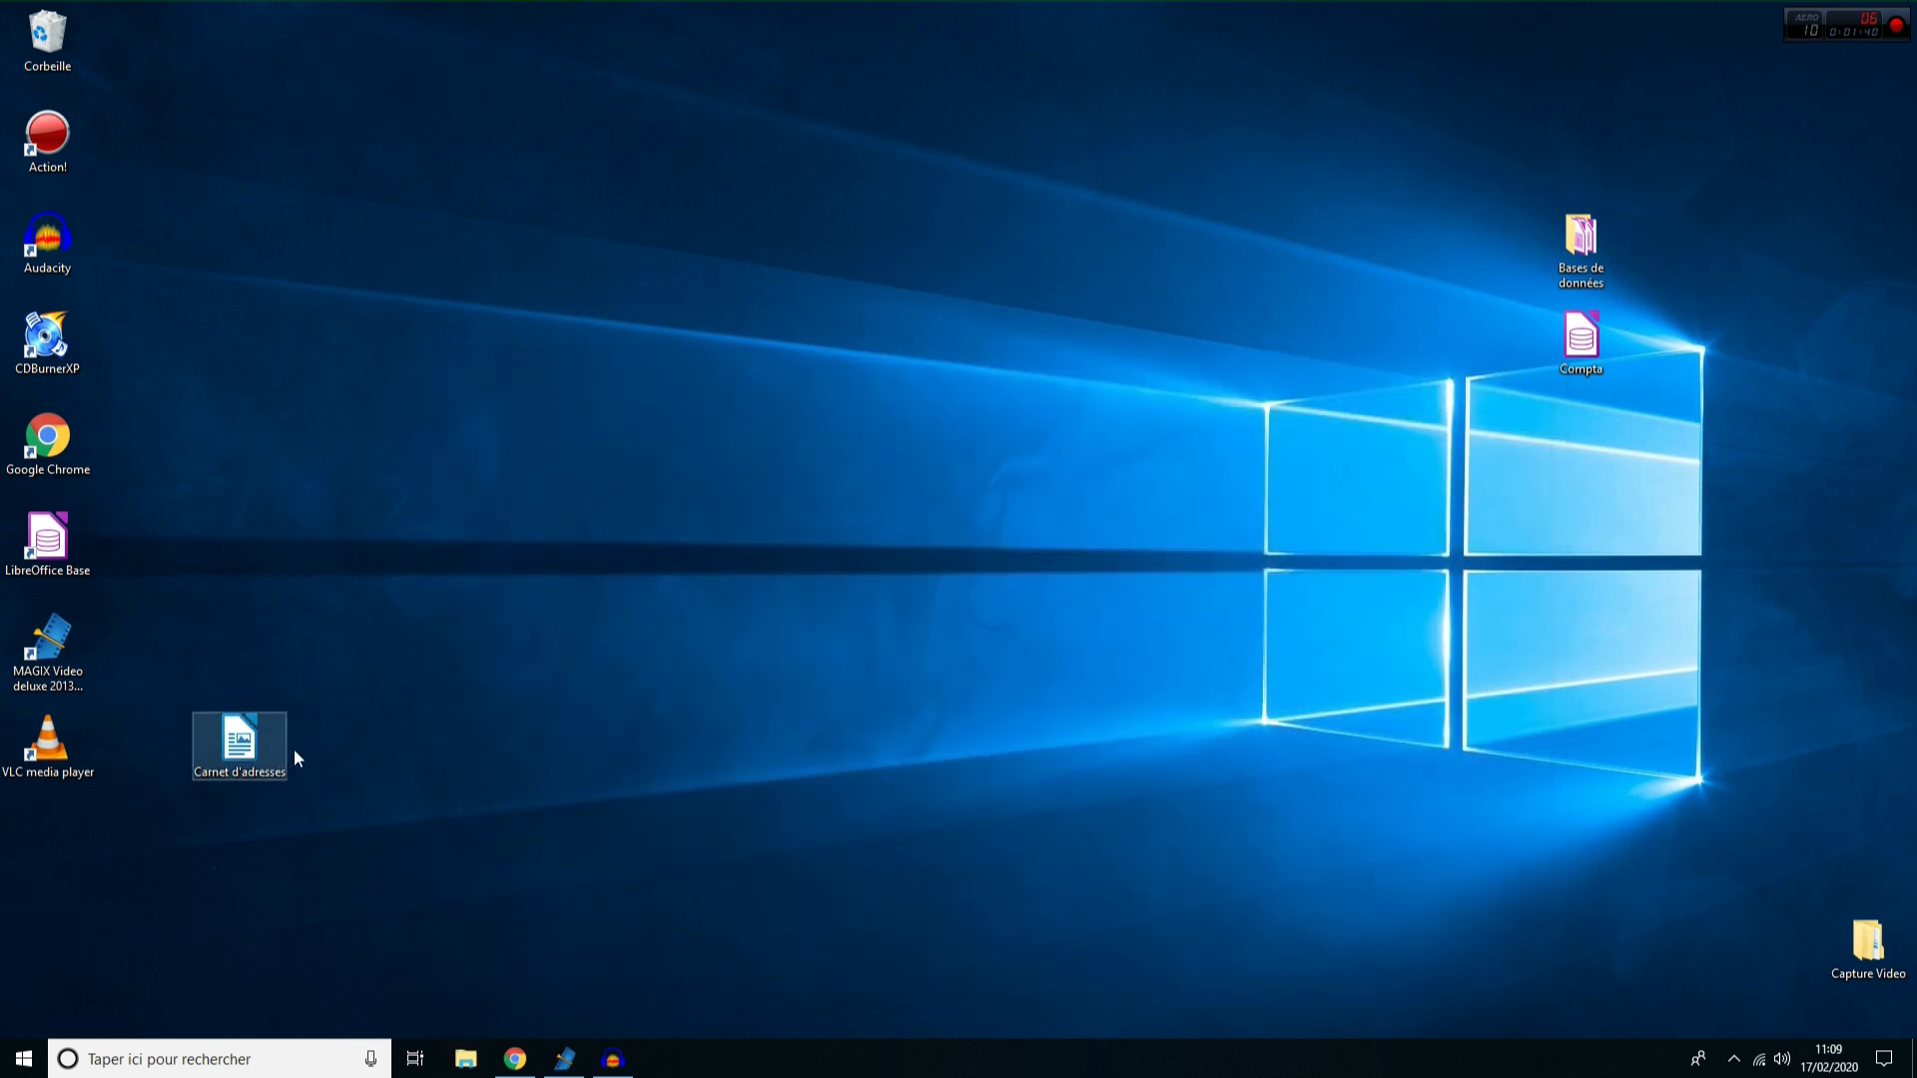
# - Search Windows for "libre" to view the installed LibreOffice applications, and dismiss the search
pyautogui.click(201, 1049)
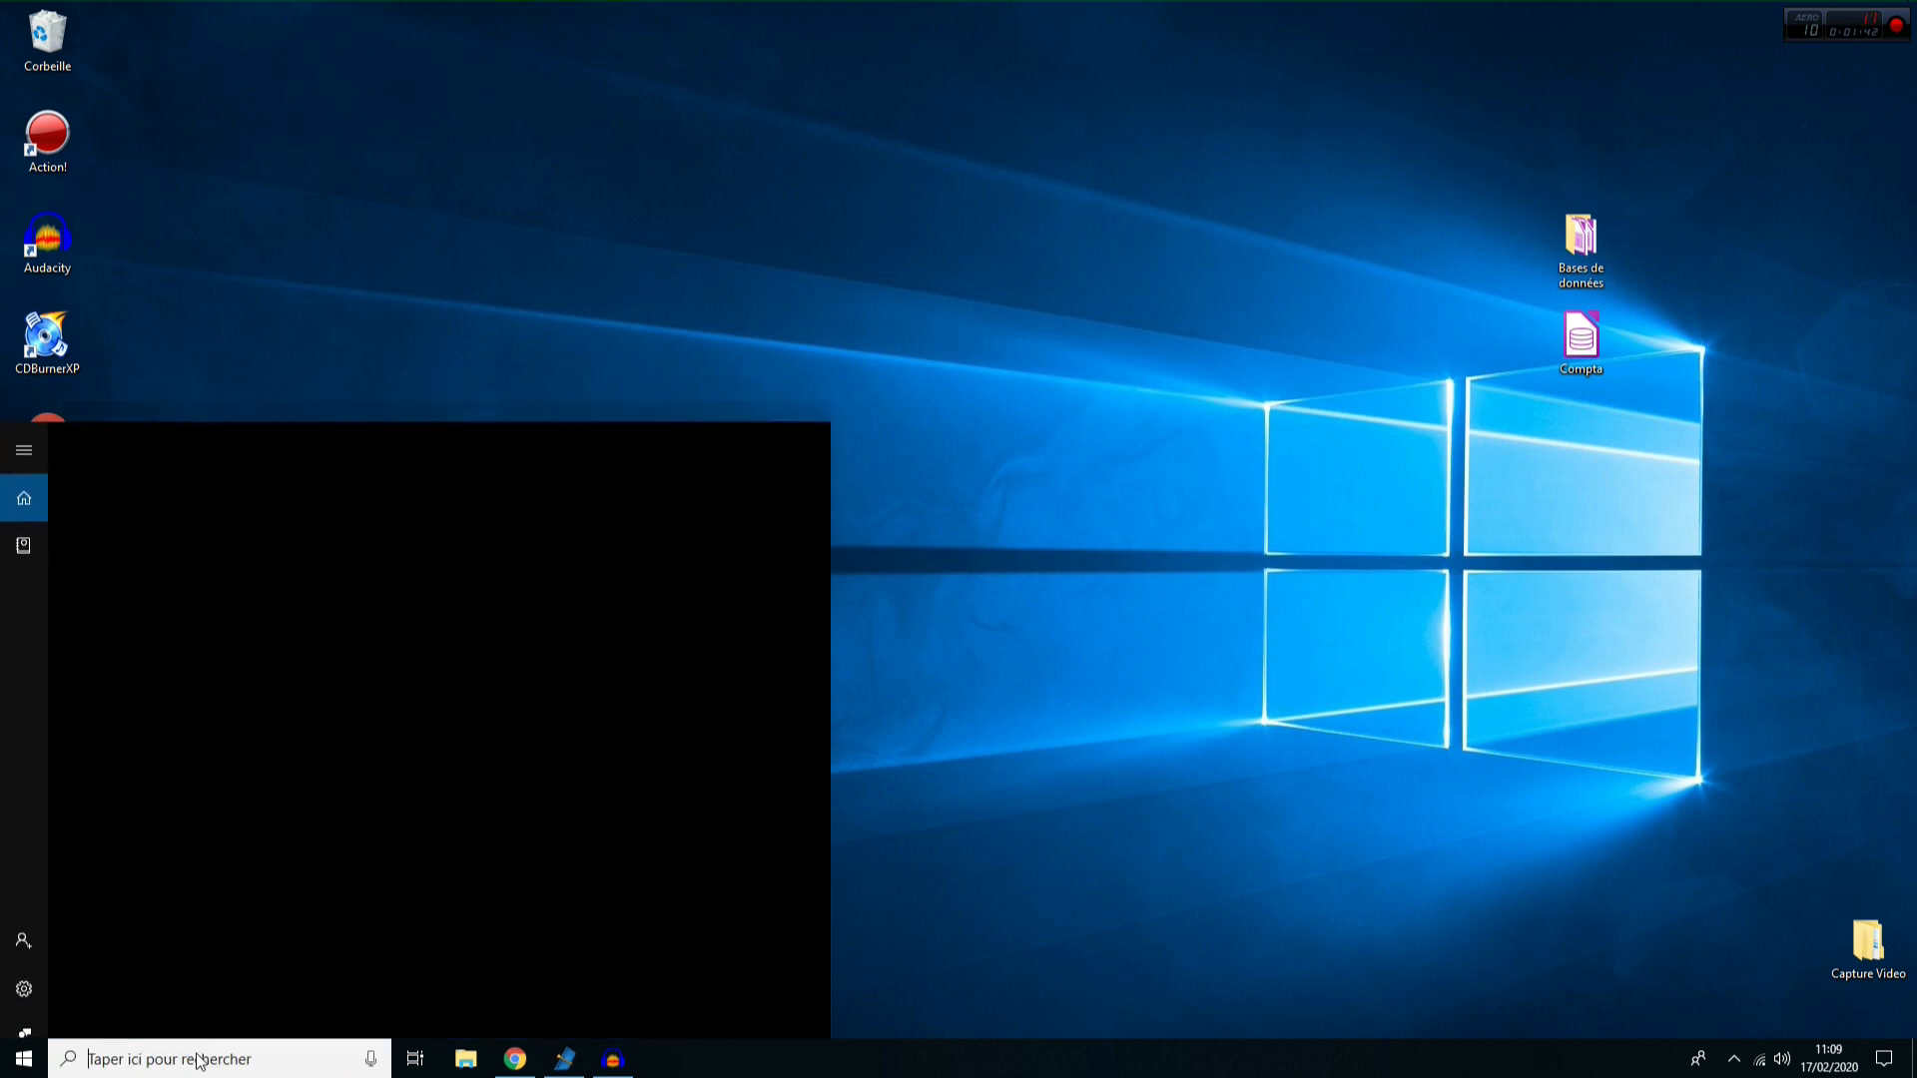
pyautogui.write('libre')
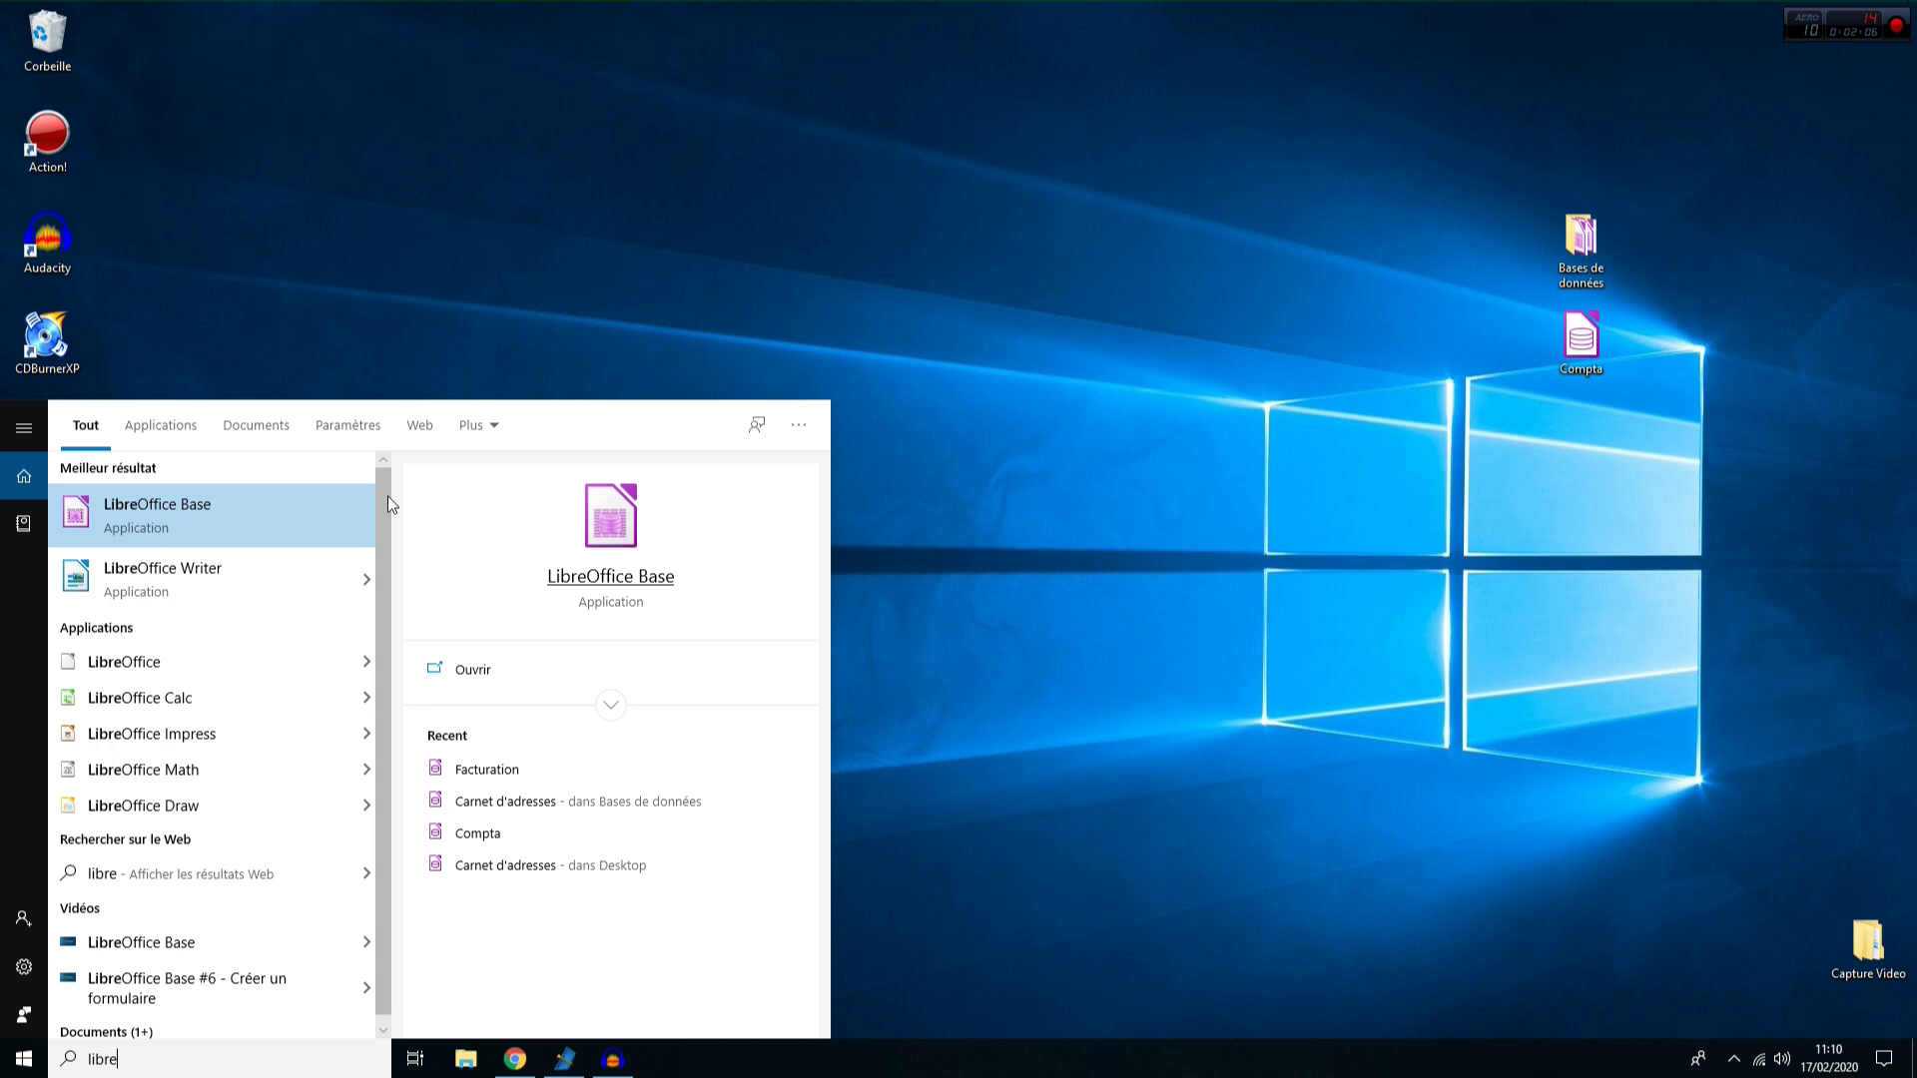
pyautogui.click(980, 427)
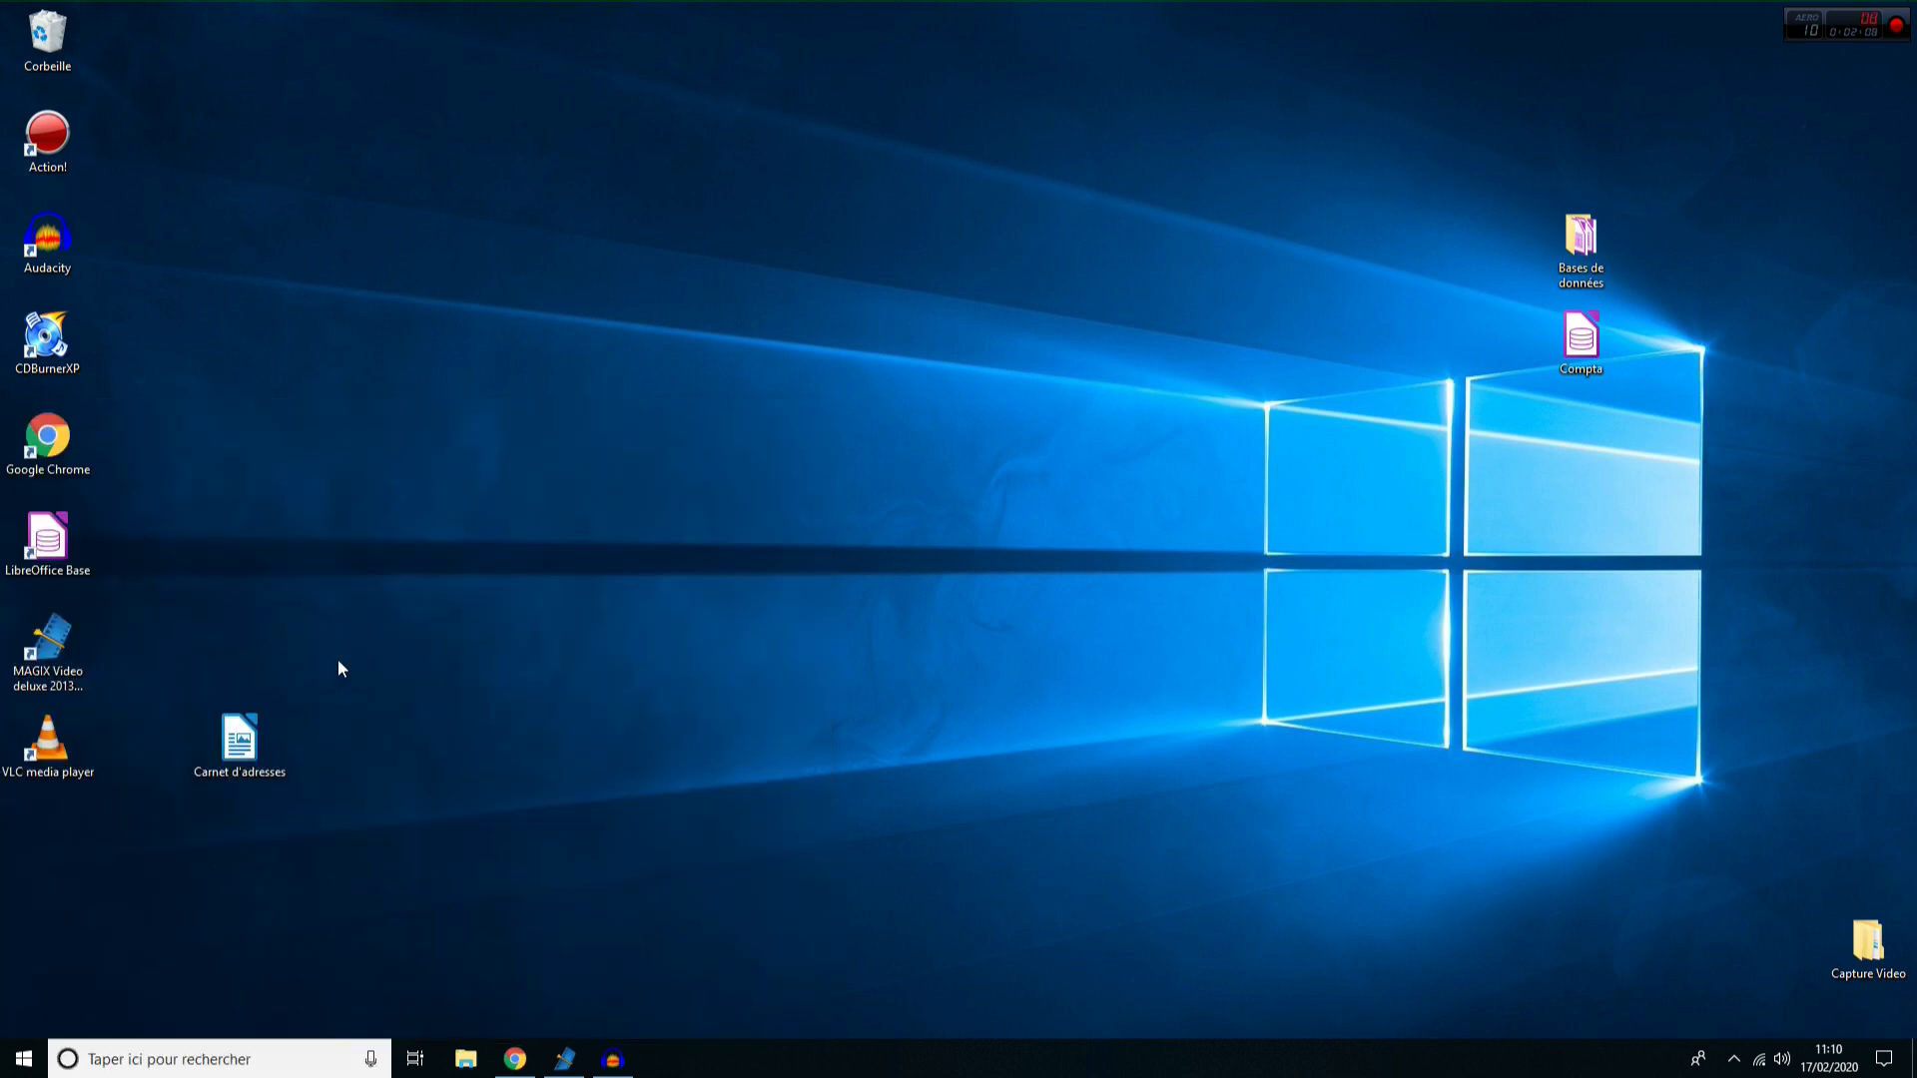
# - Open the desktop's Carnet d'adresses document in LibreOffice Writer and attach the T_CONTACTS table of the Carnet d'adresses database to it
pyautogui.doubleClick(247, 747)
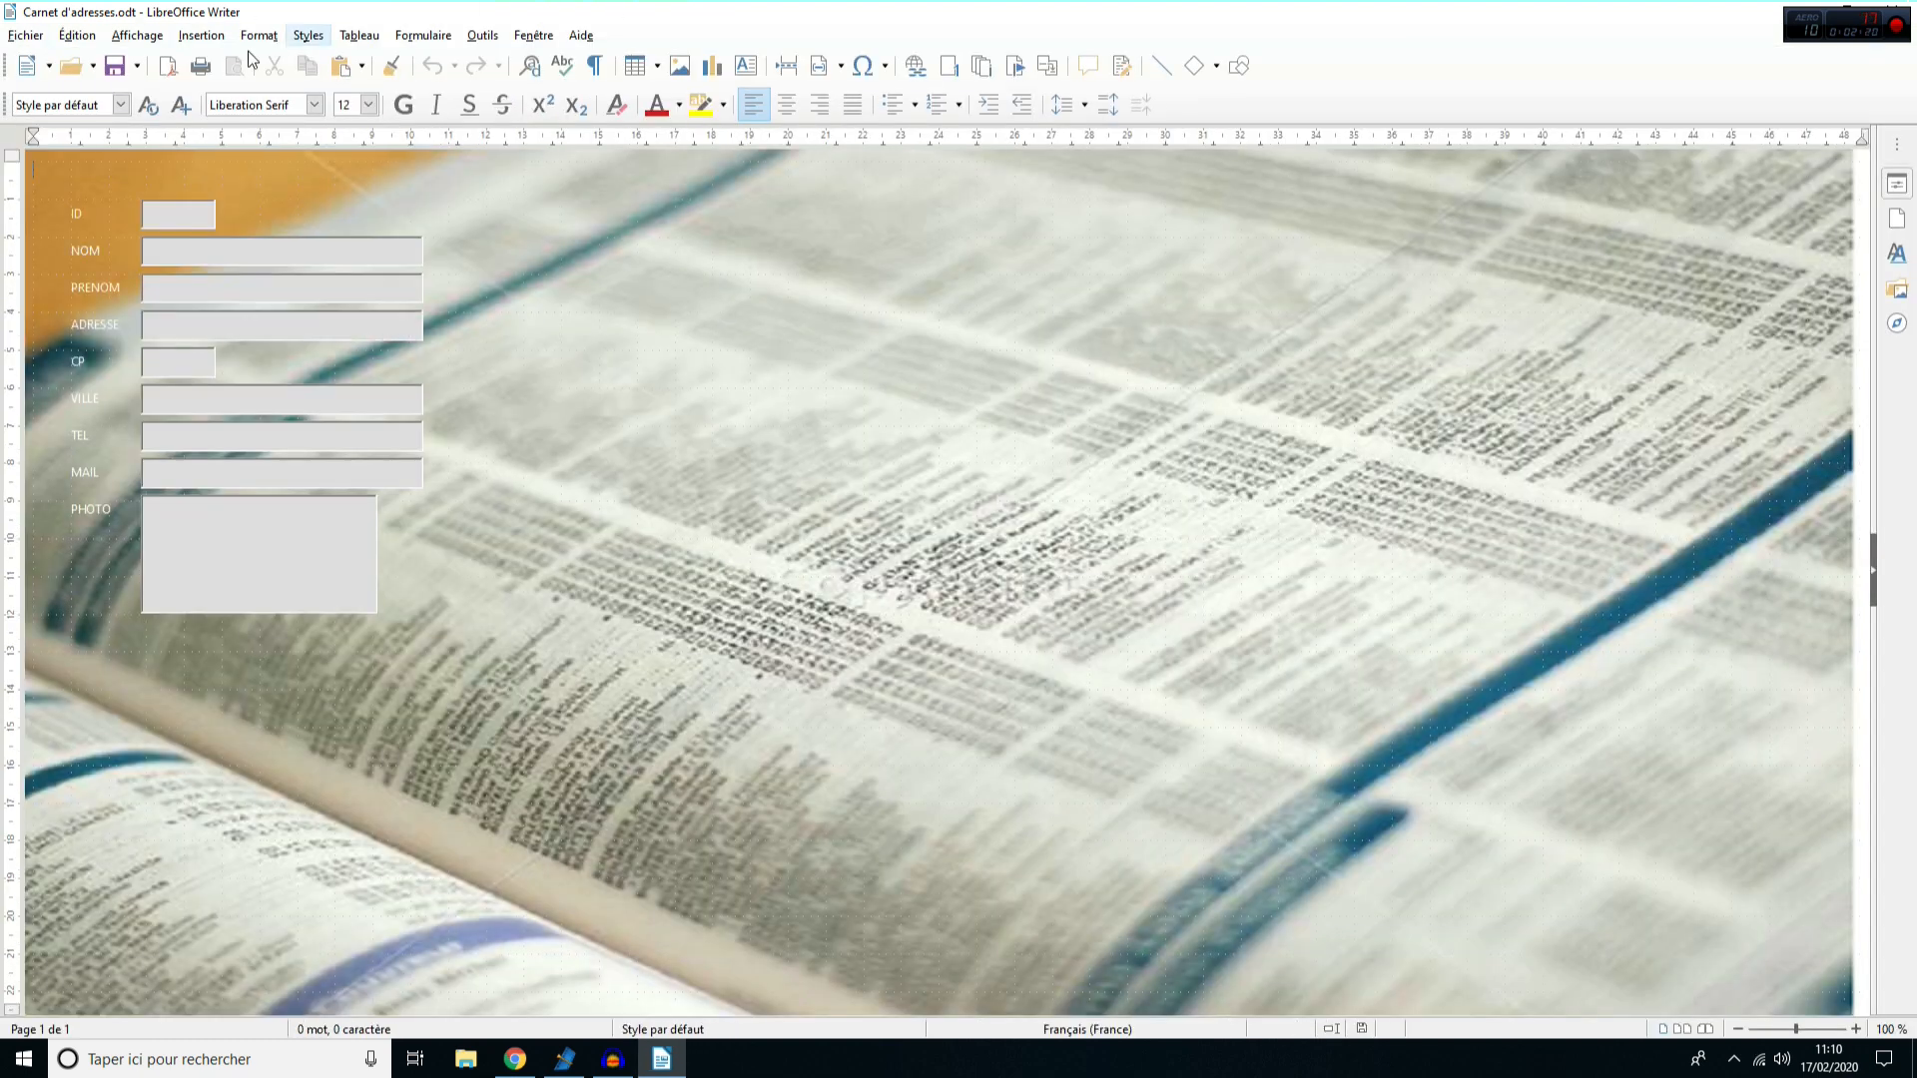
pyautogui.moveTo(748, 14)
pyautogui.mouseDown()
pyautogui.moveTo(998, 309)
pyautogui.moveTo(775, 12)
pyautogui.mouseUp()
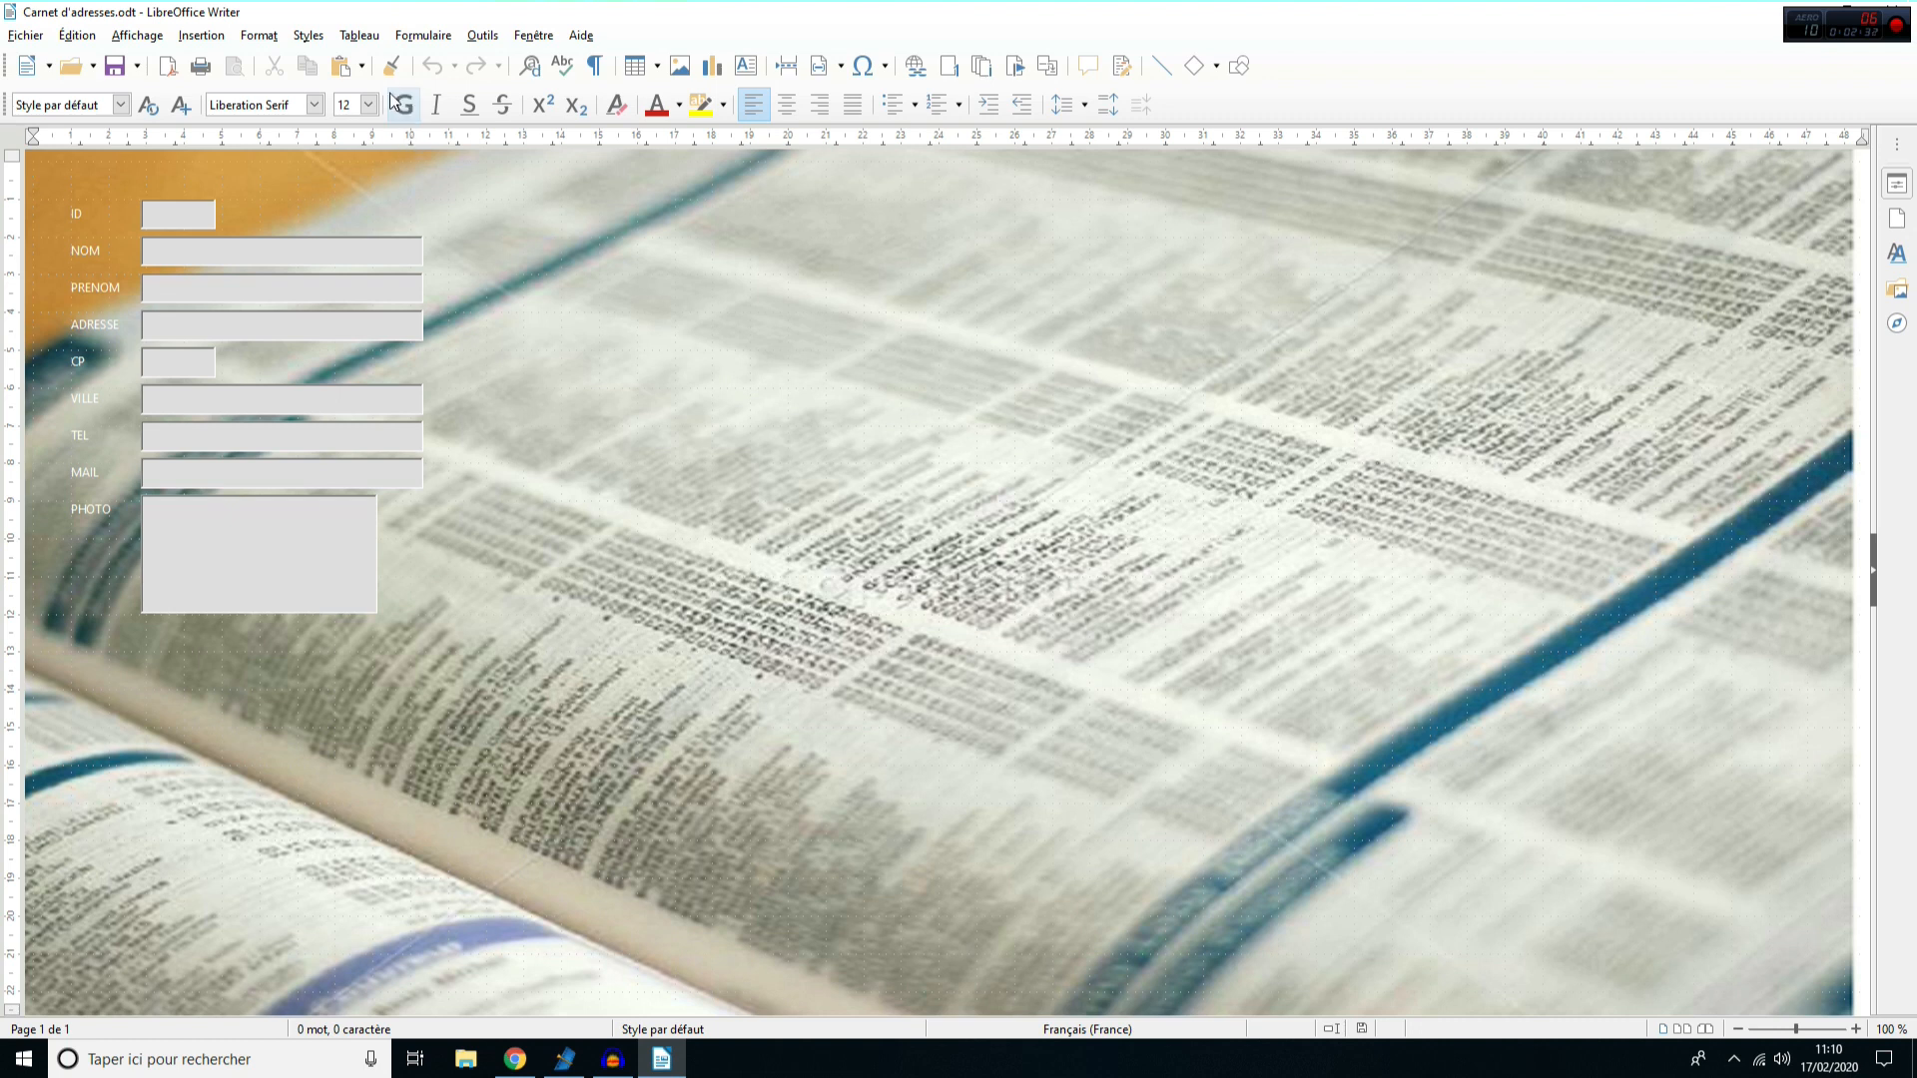
pyautogui.click(89, 40)
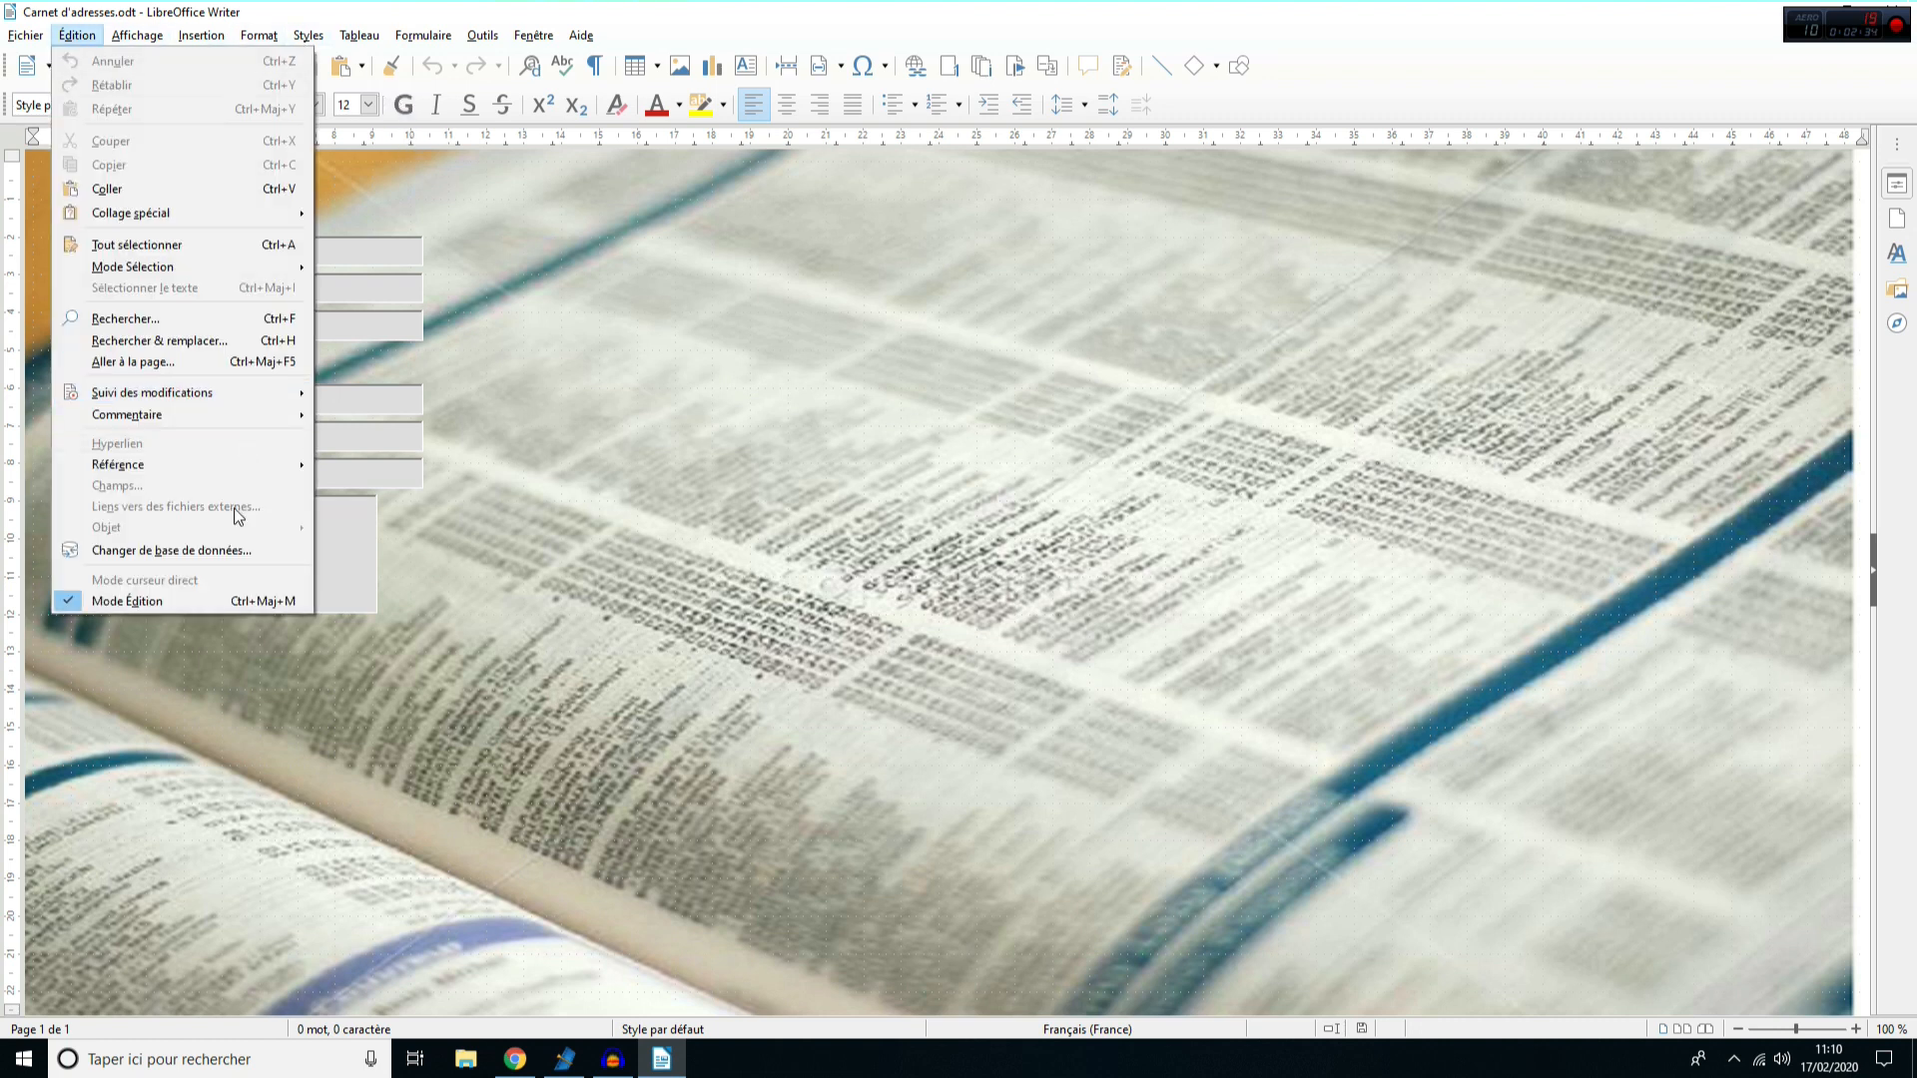
pyautogui.click(194, 551)
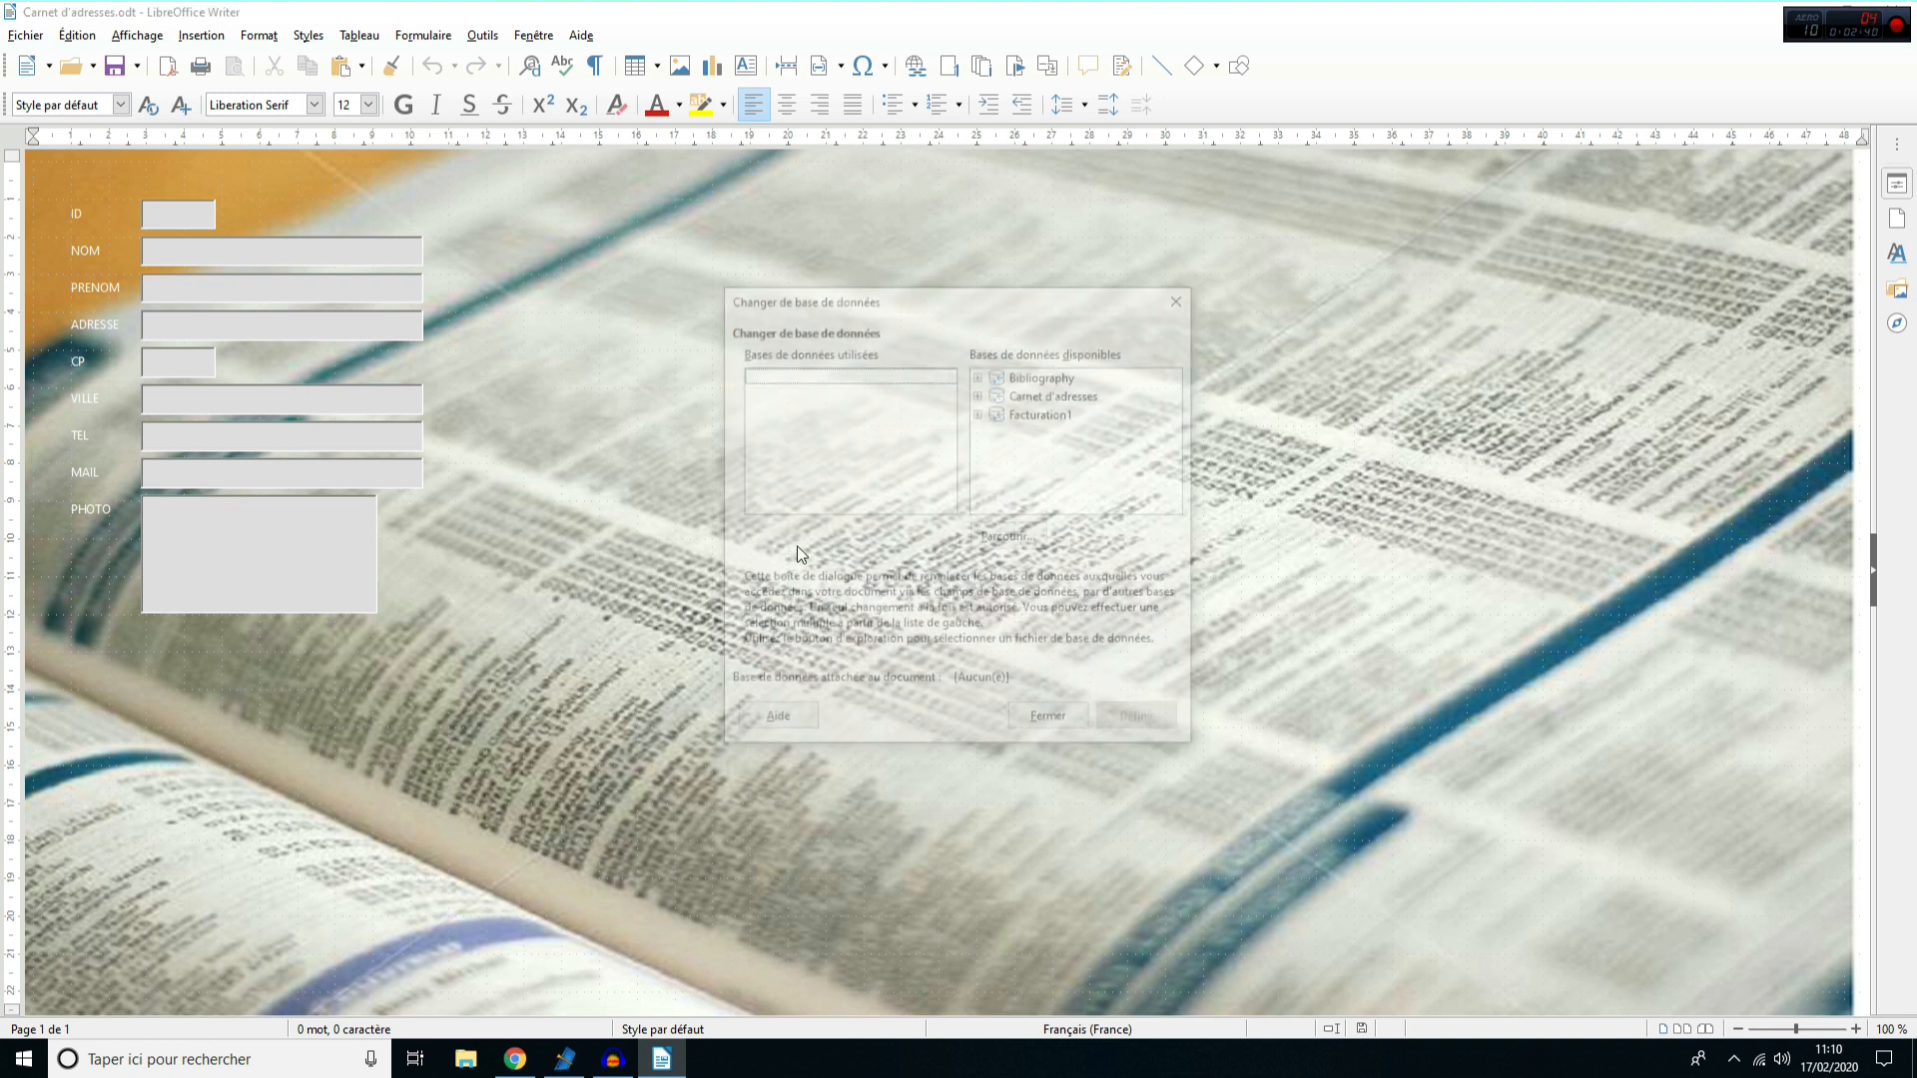
pyautogui.click(1047, 397)
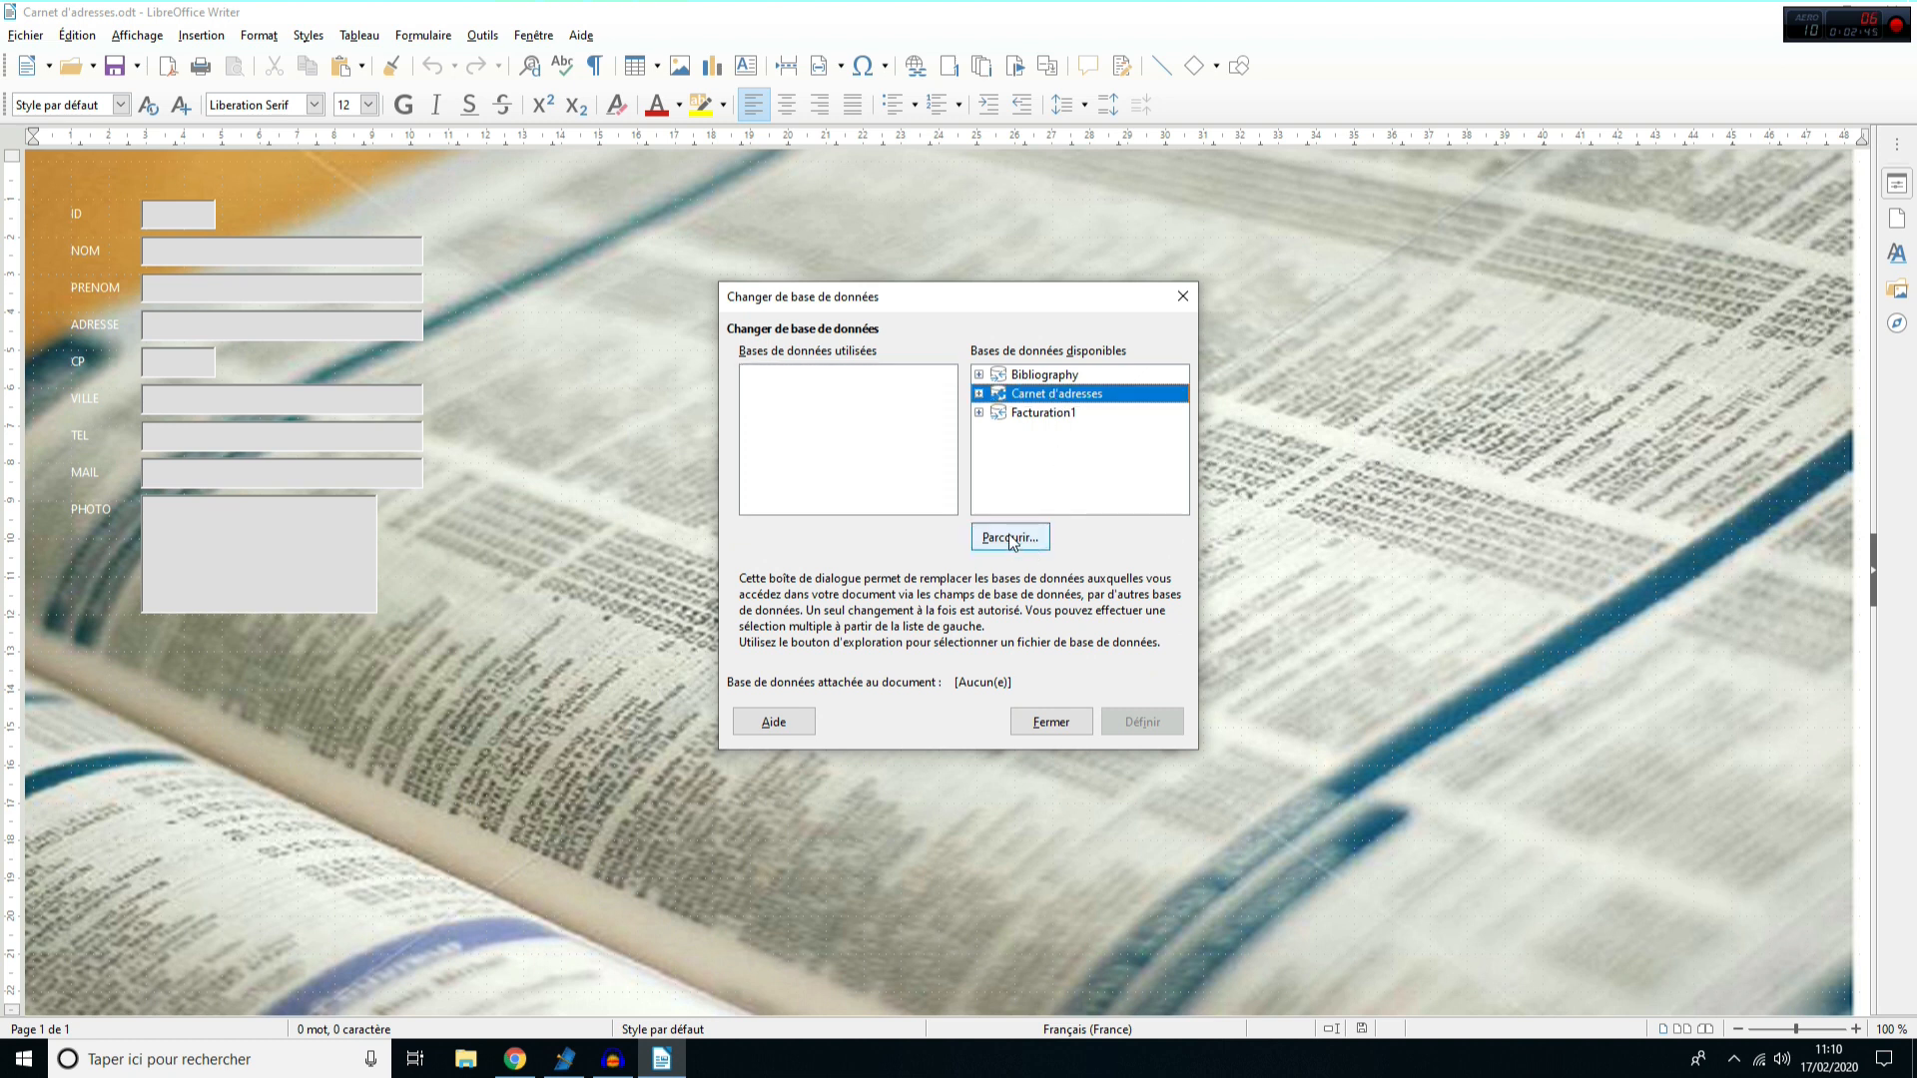
pyautogui.click(980, 395)
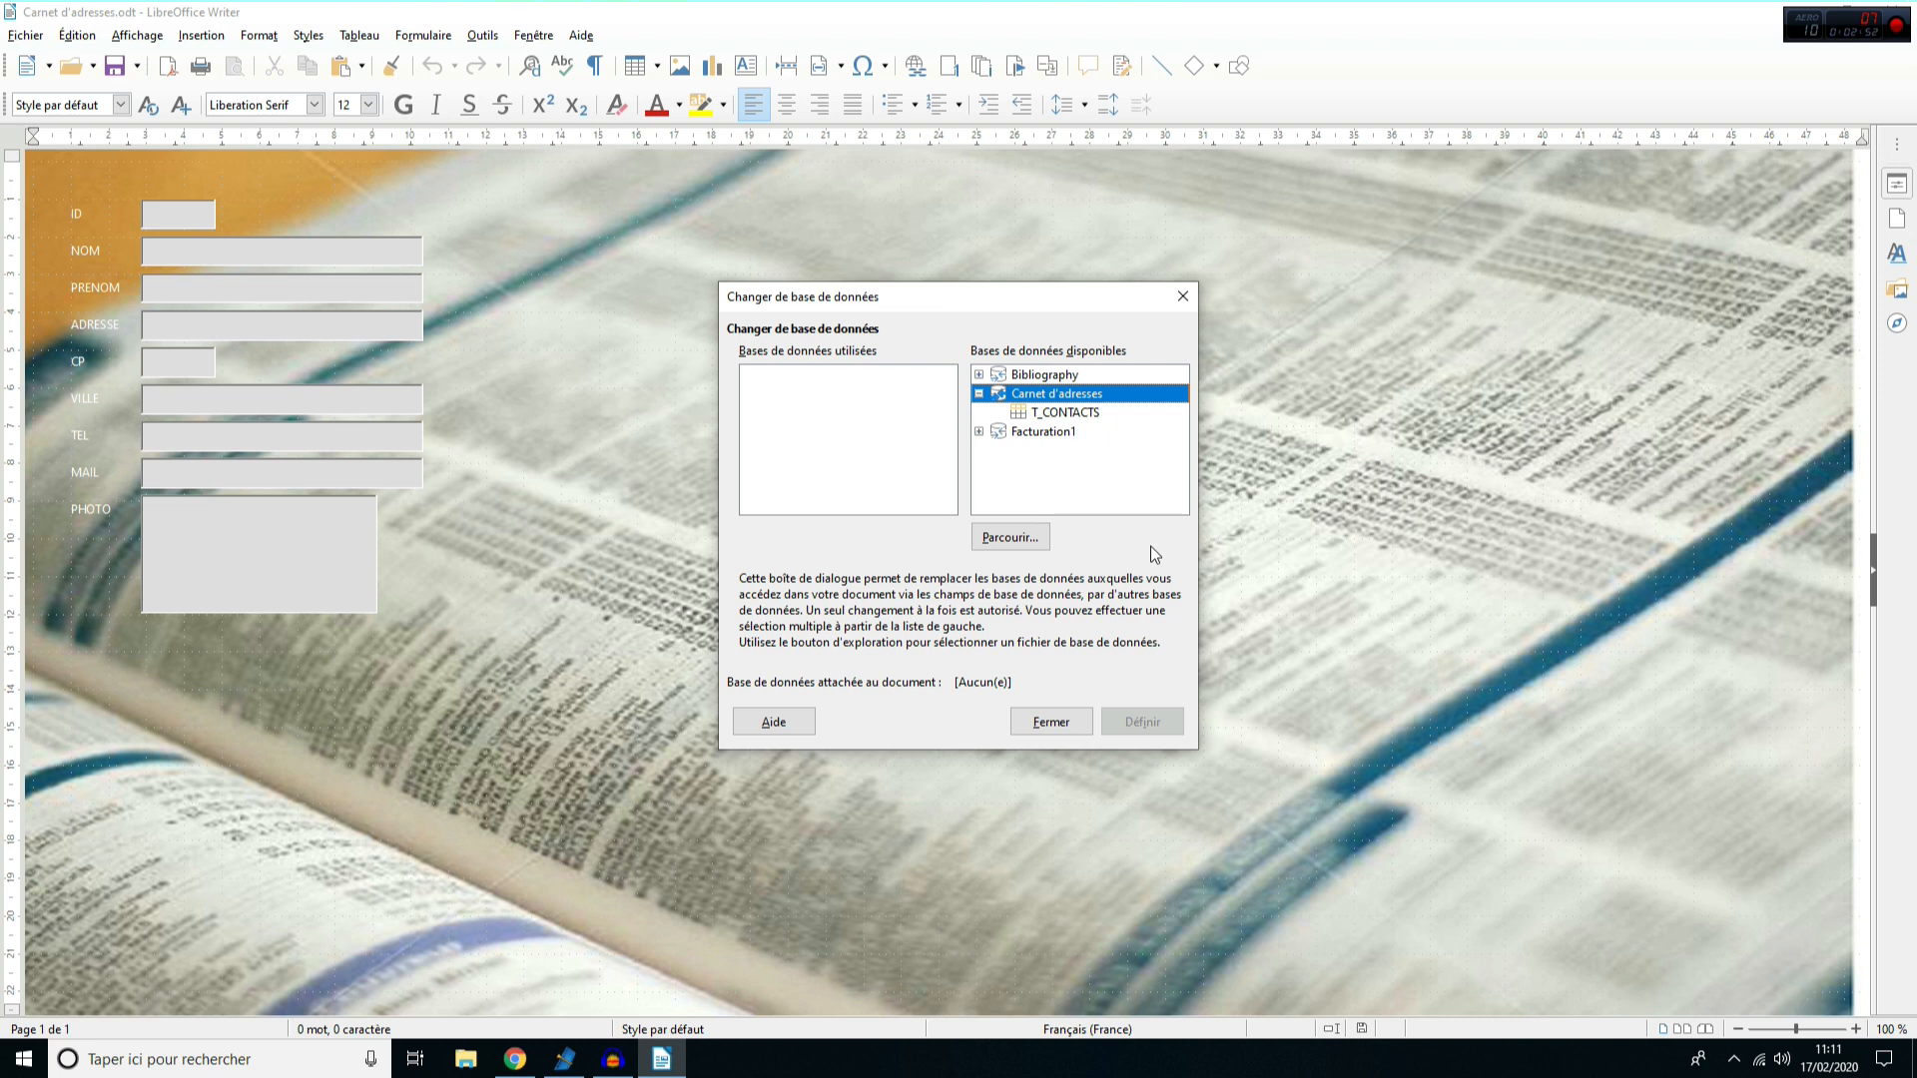
pyautogui.click(1067, 413)
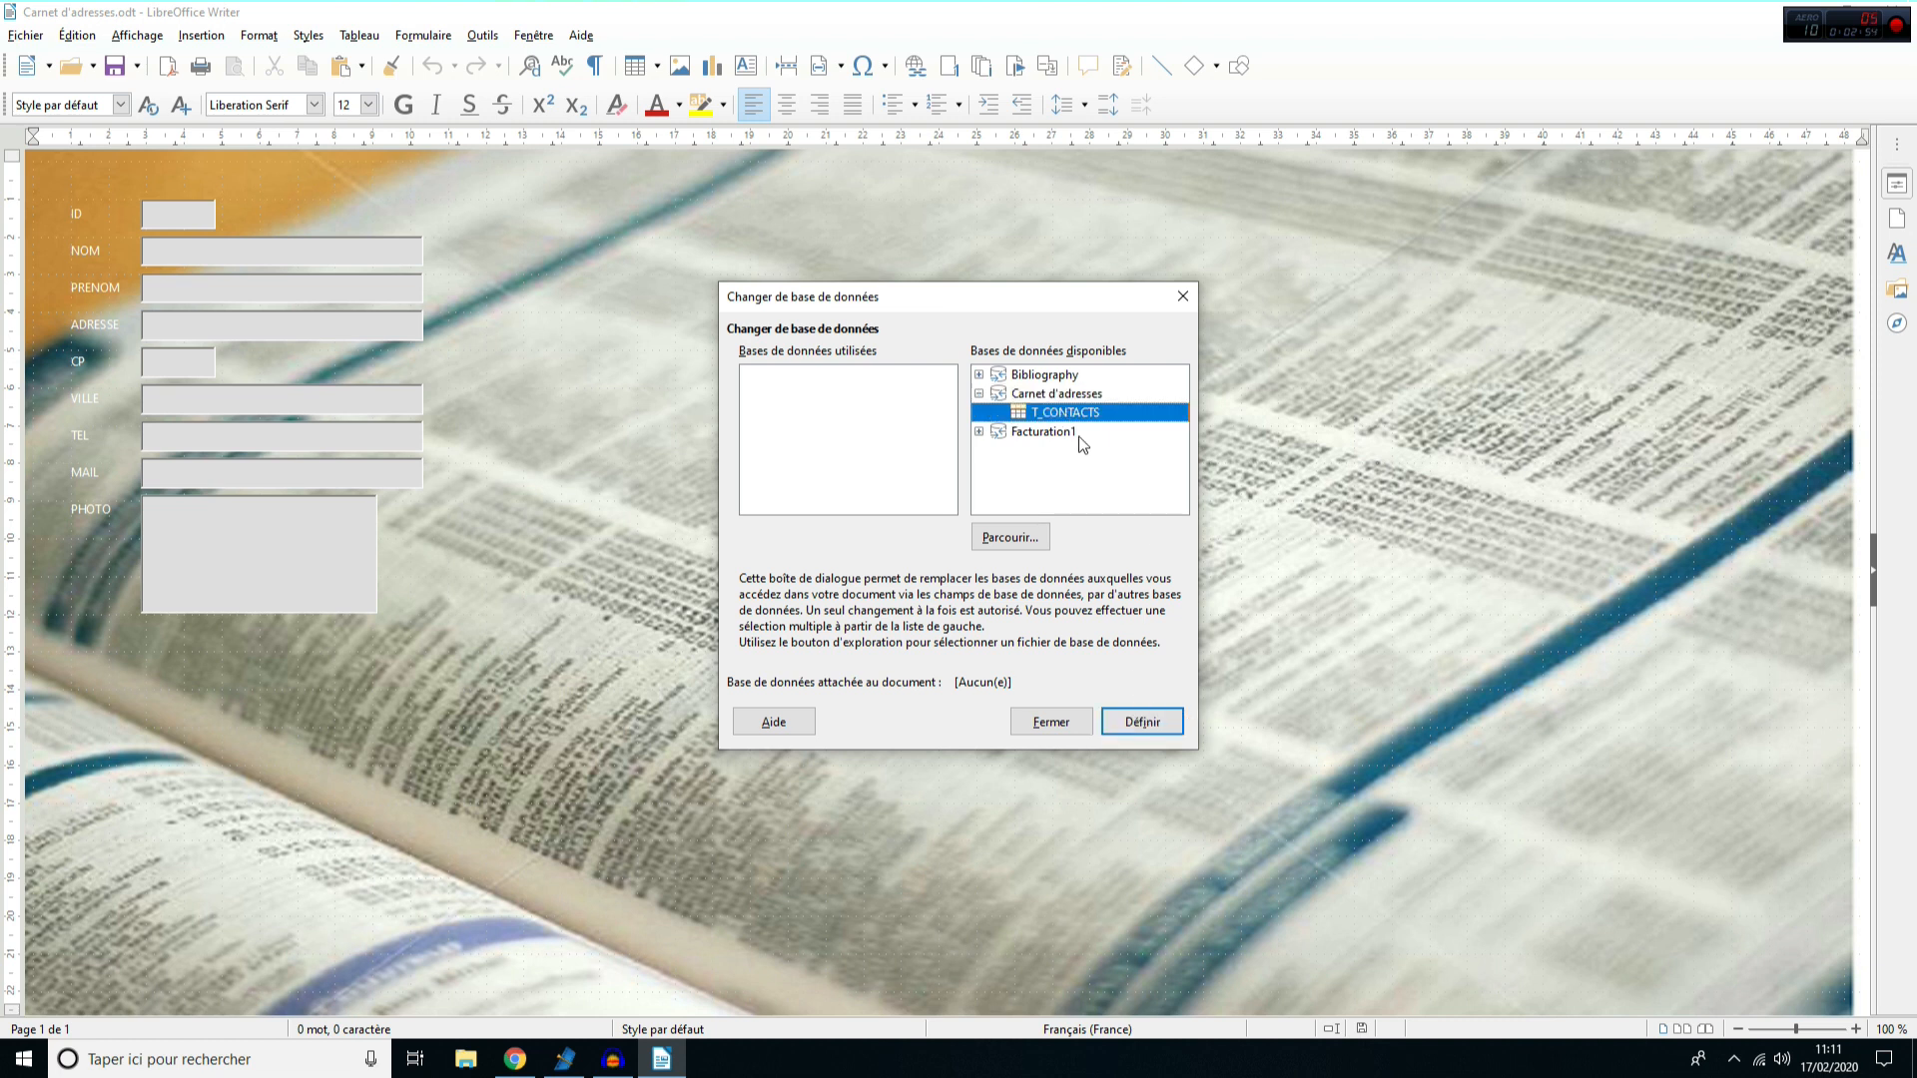
pyautogui.click(1144, 722)
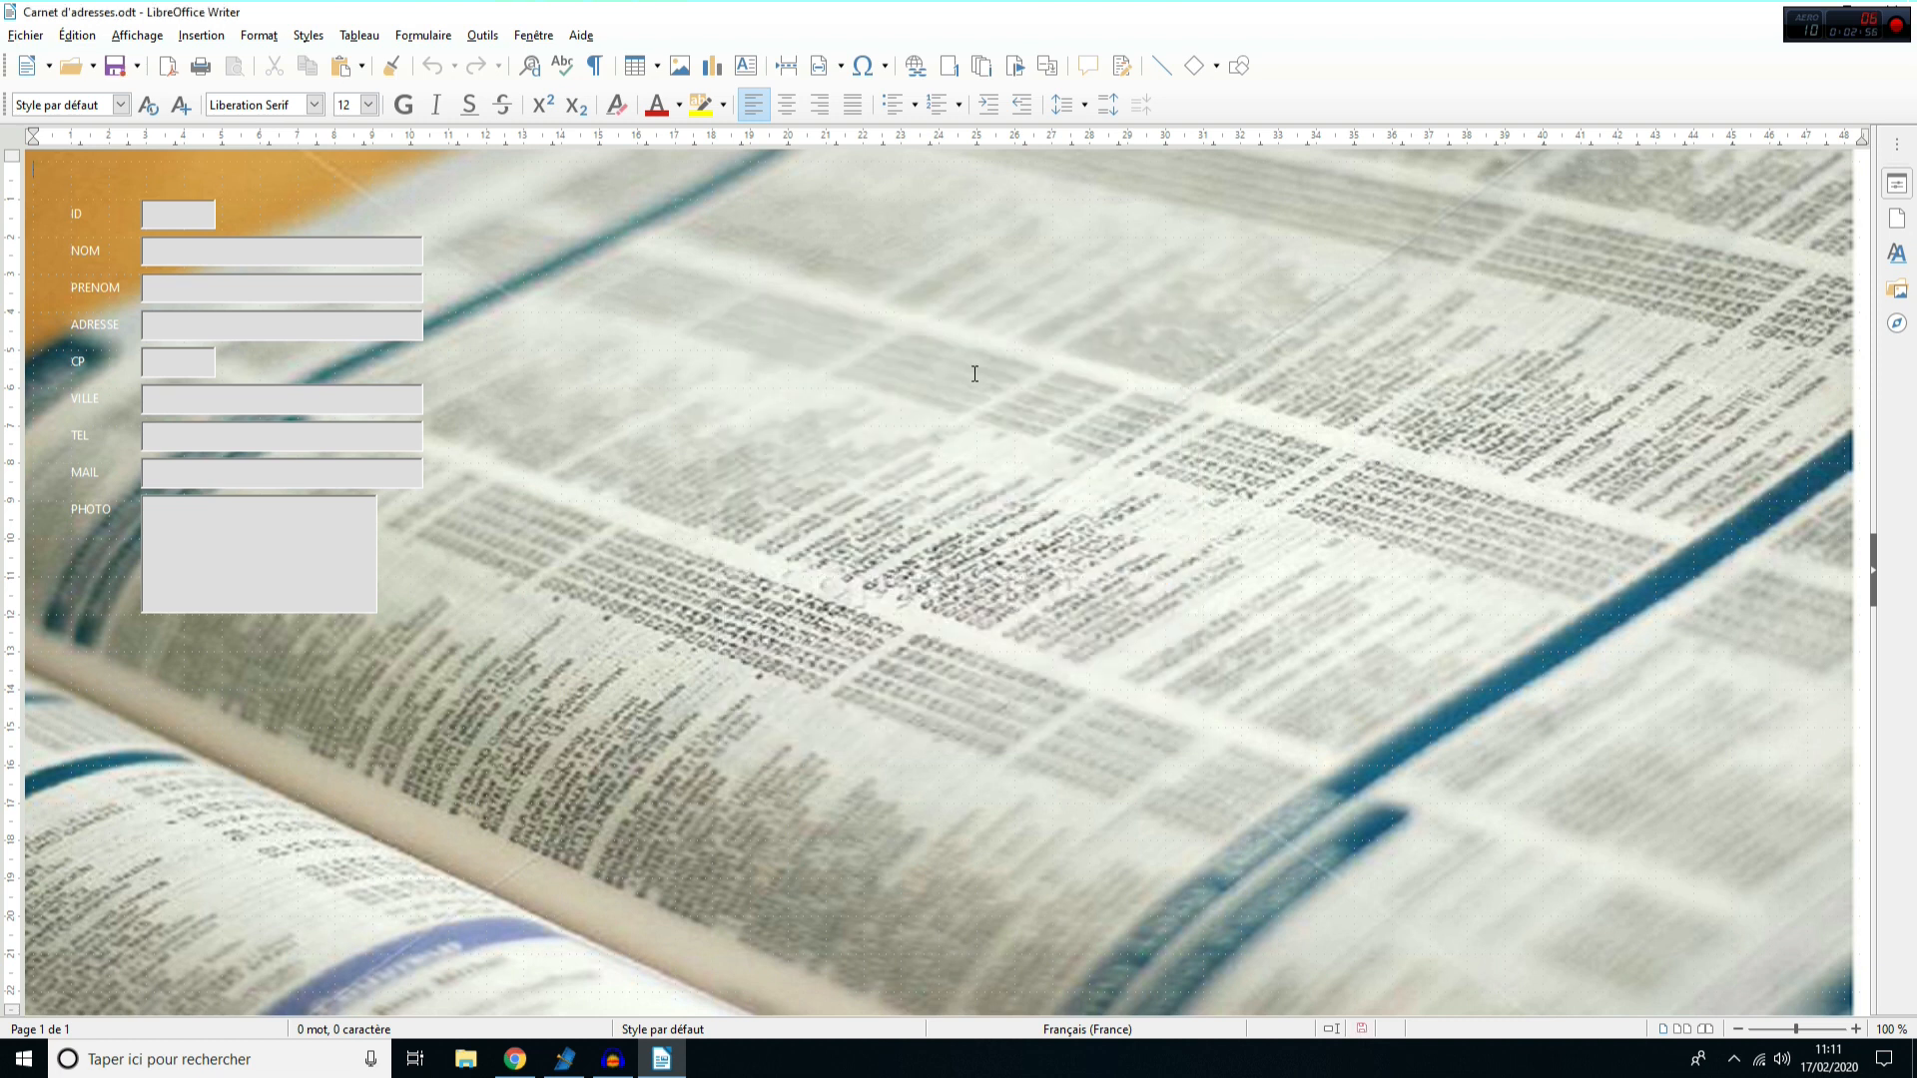
# - Turn on form design mode and set the form's data source to the Carnet d'adresses database
pyautogui.click(425, 37)
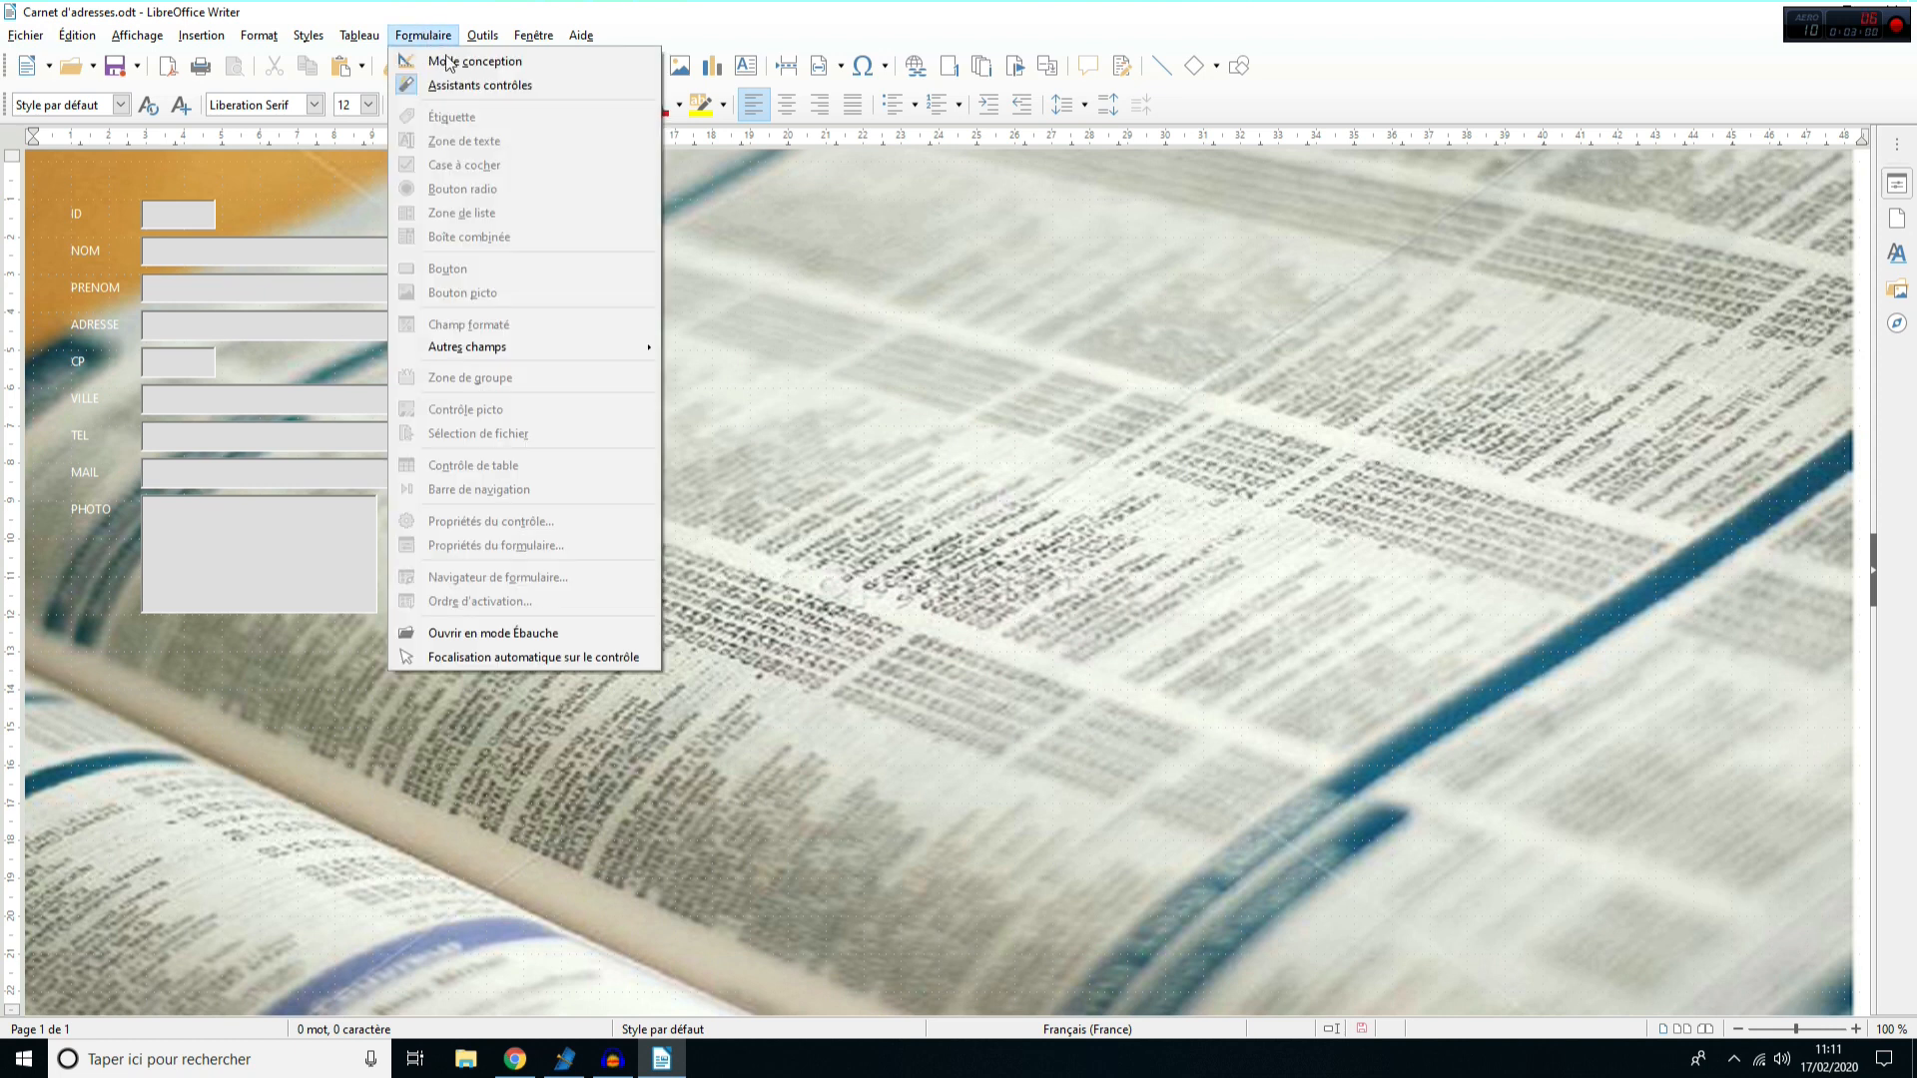
pyautogui.click(487, 64)
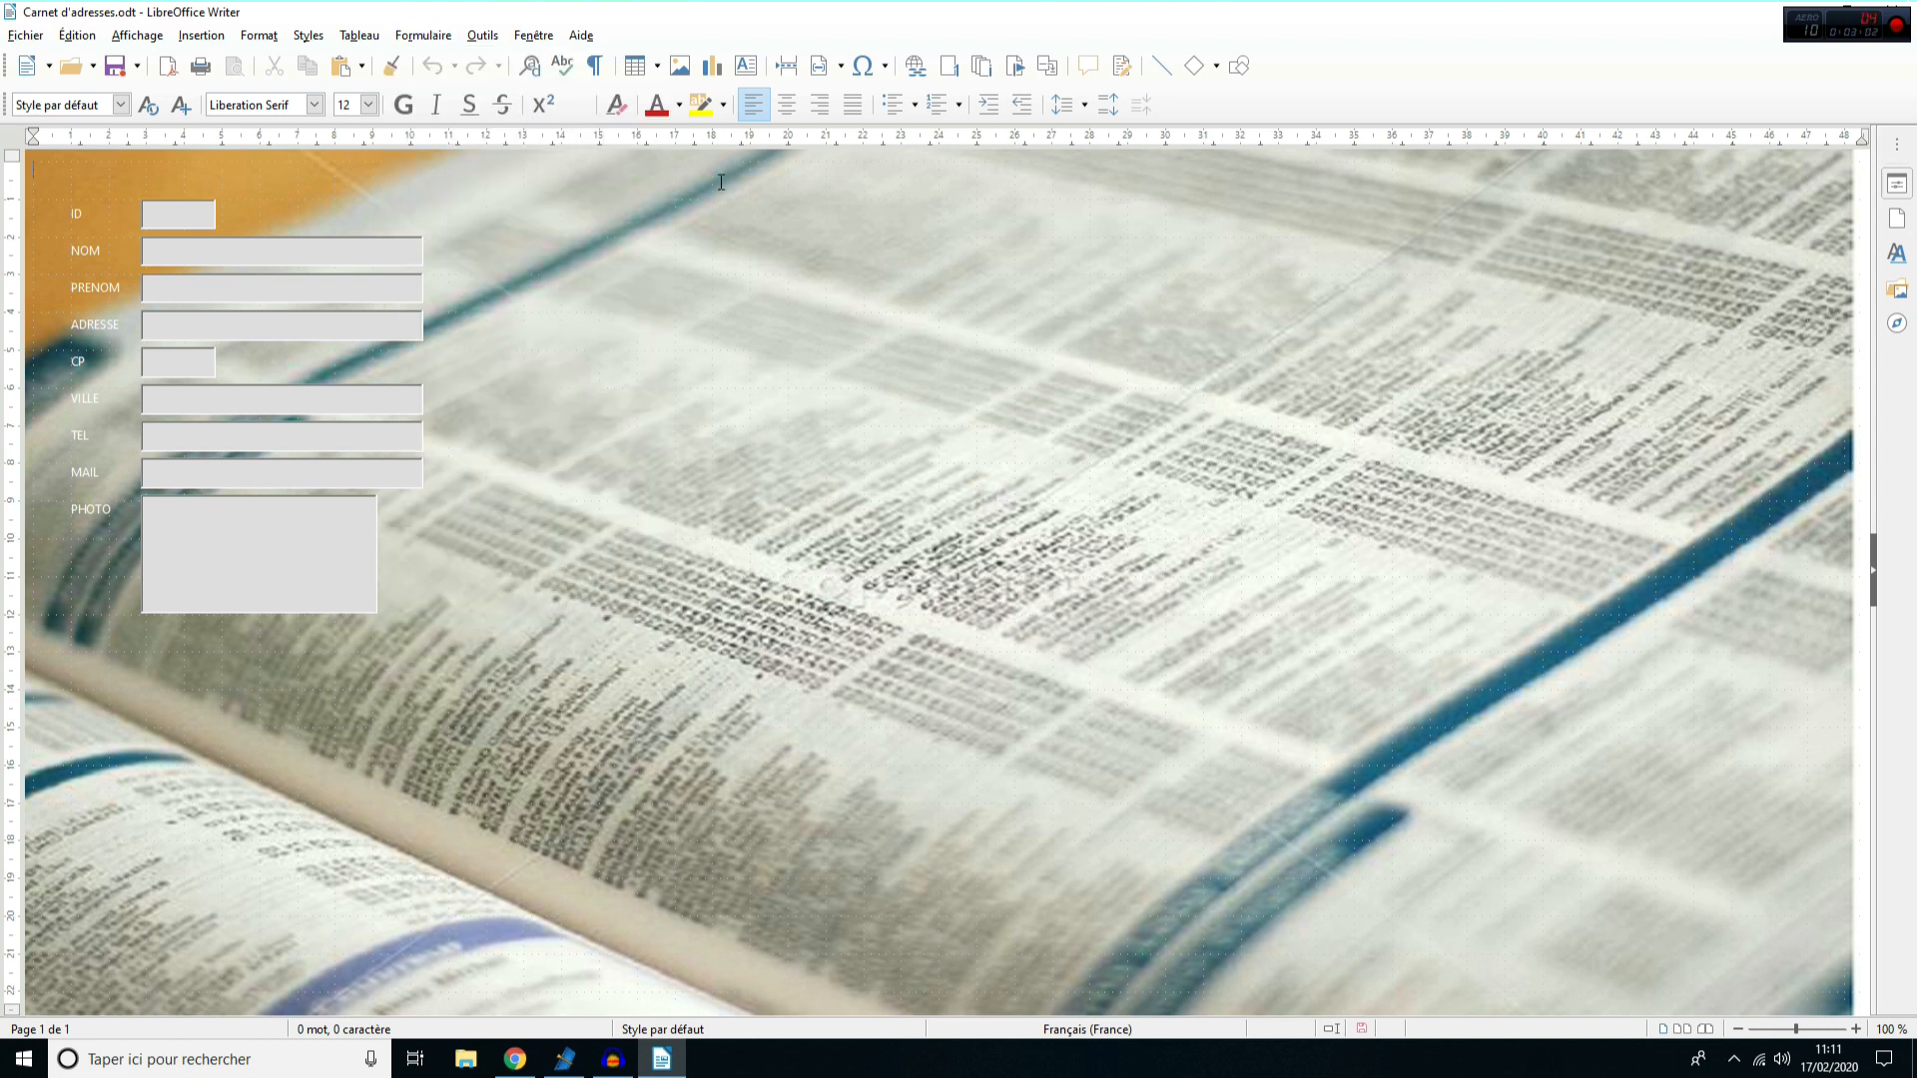
pyautogui.click(431, 38)
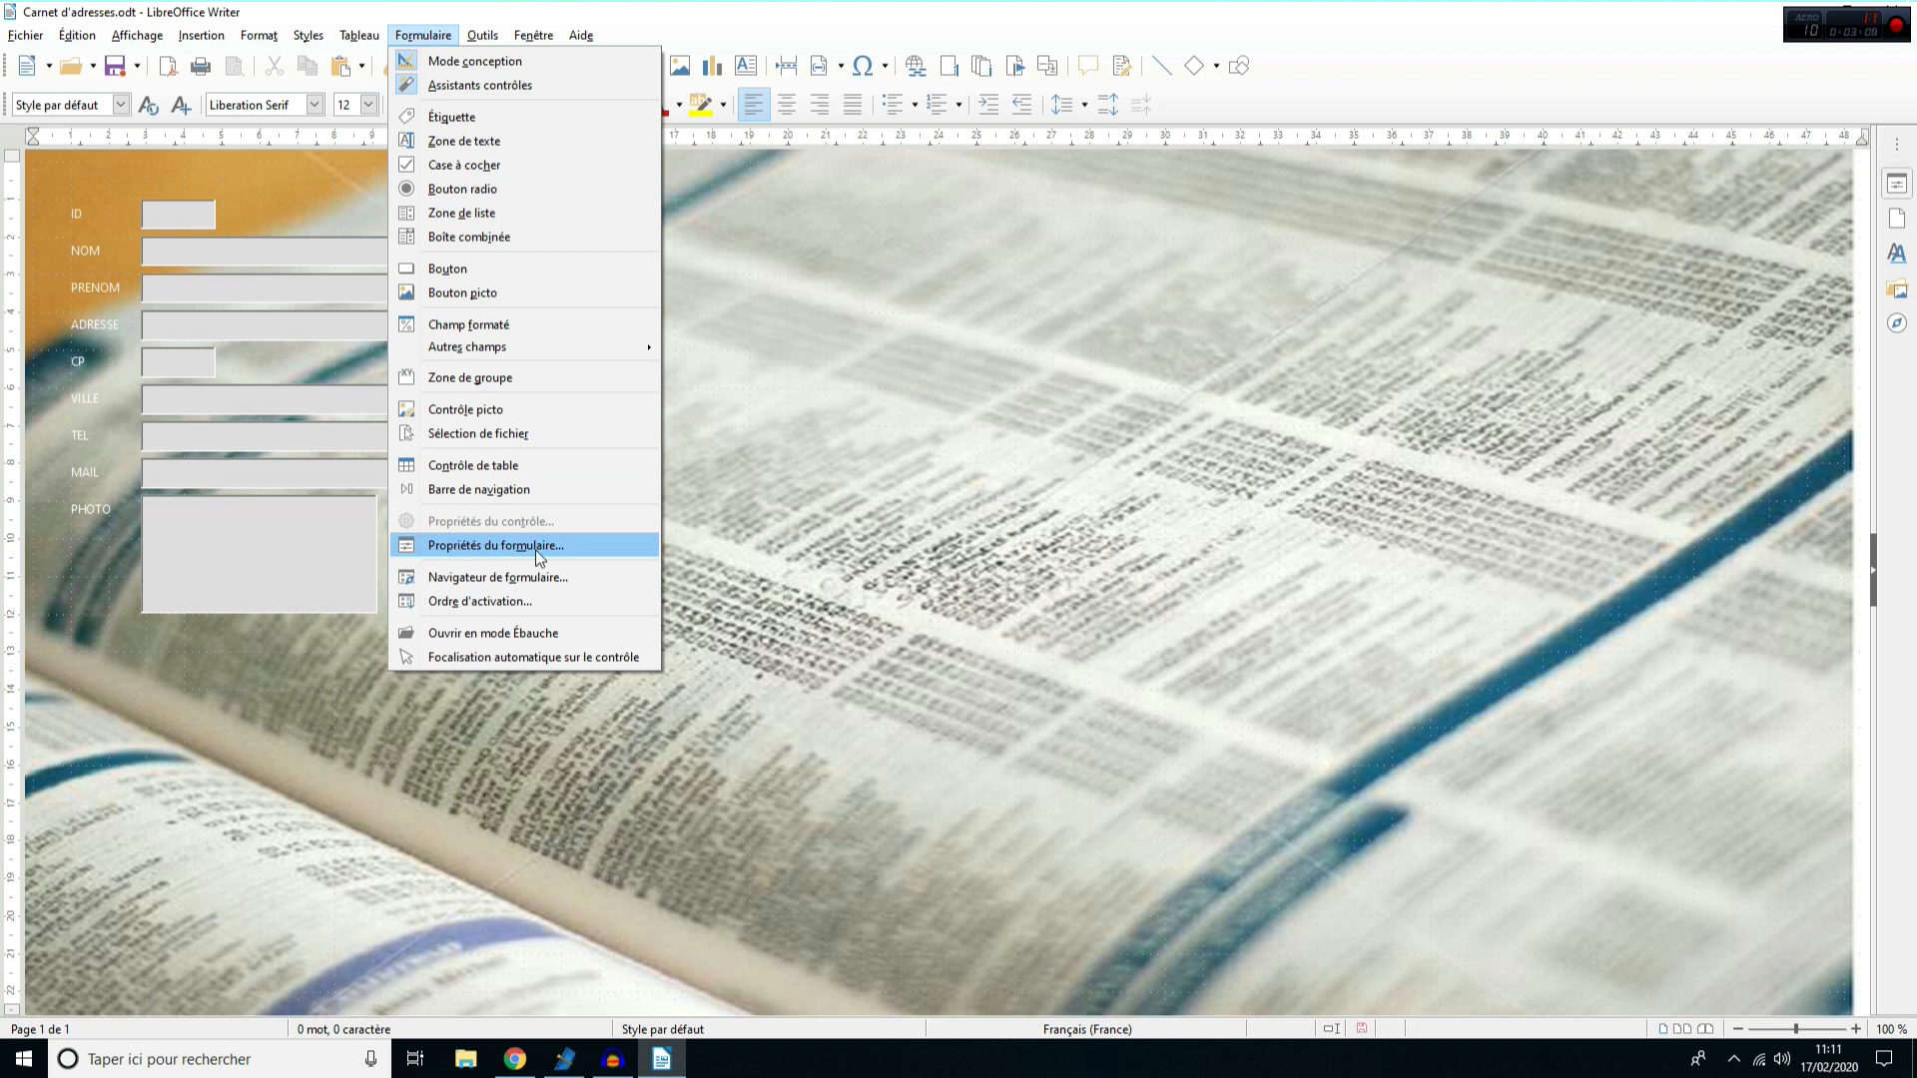
pyautogui.click(498, 546)
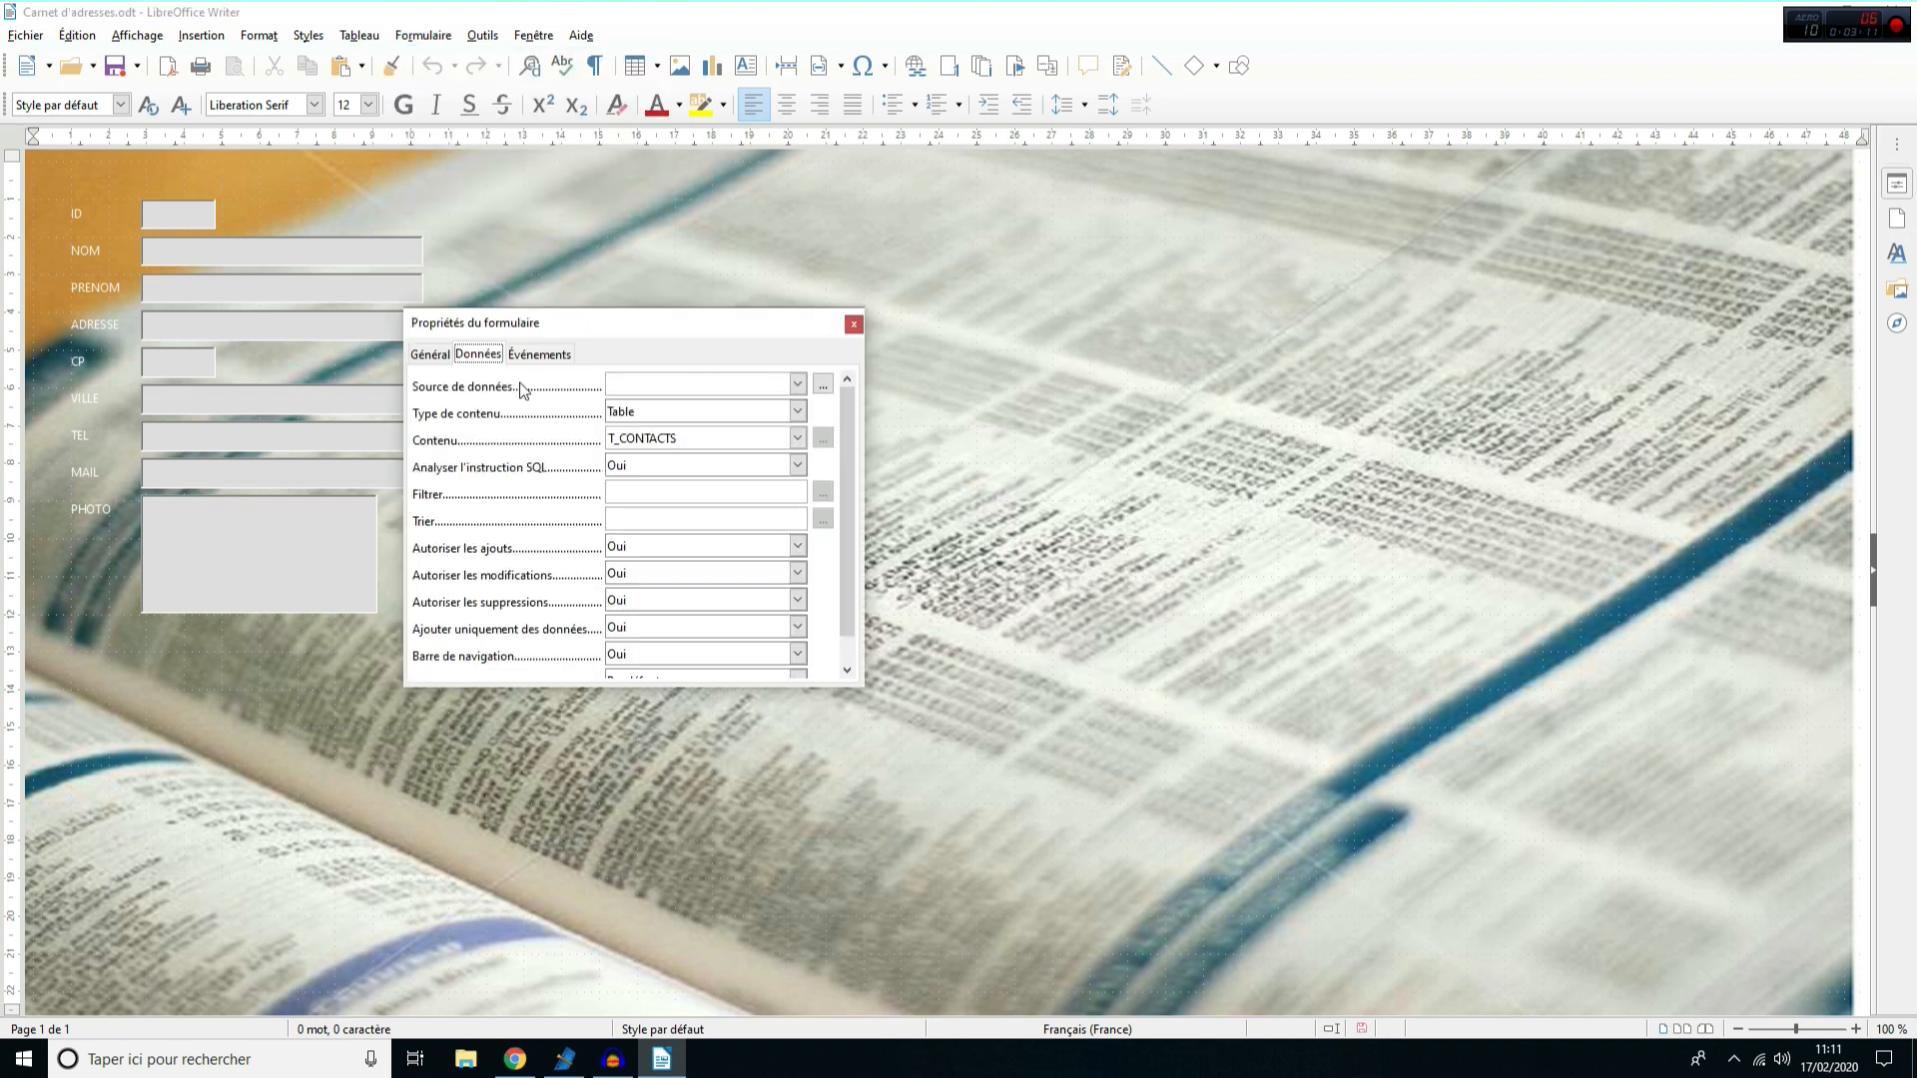
pyautogui.click(797, 385)
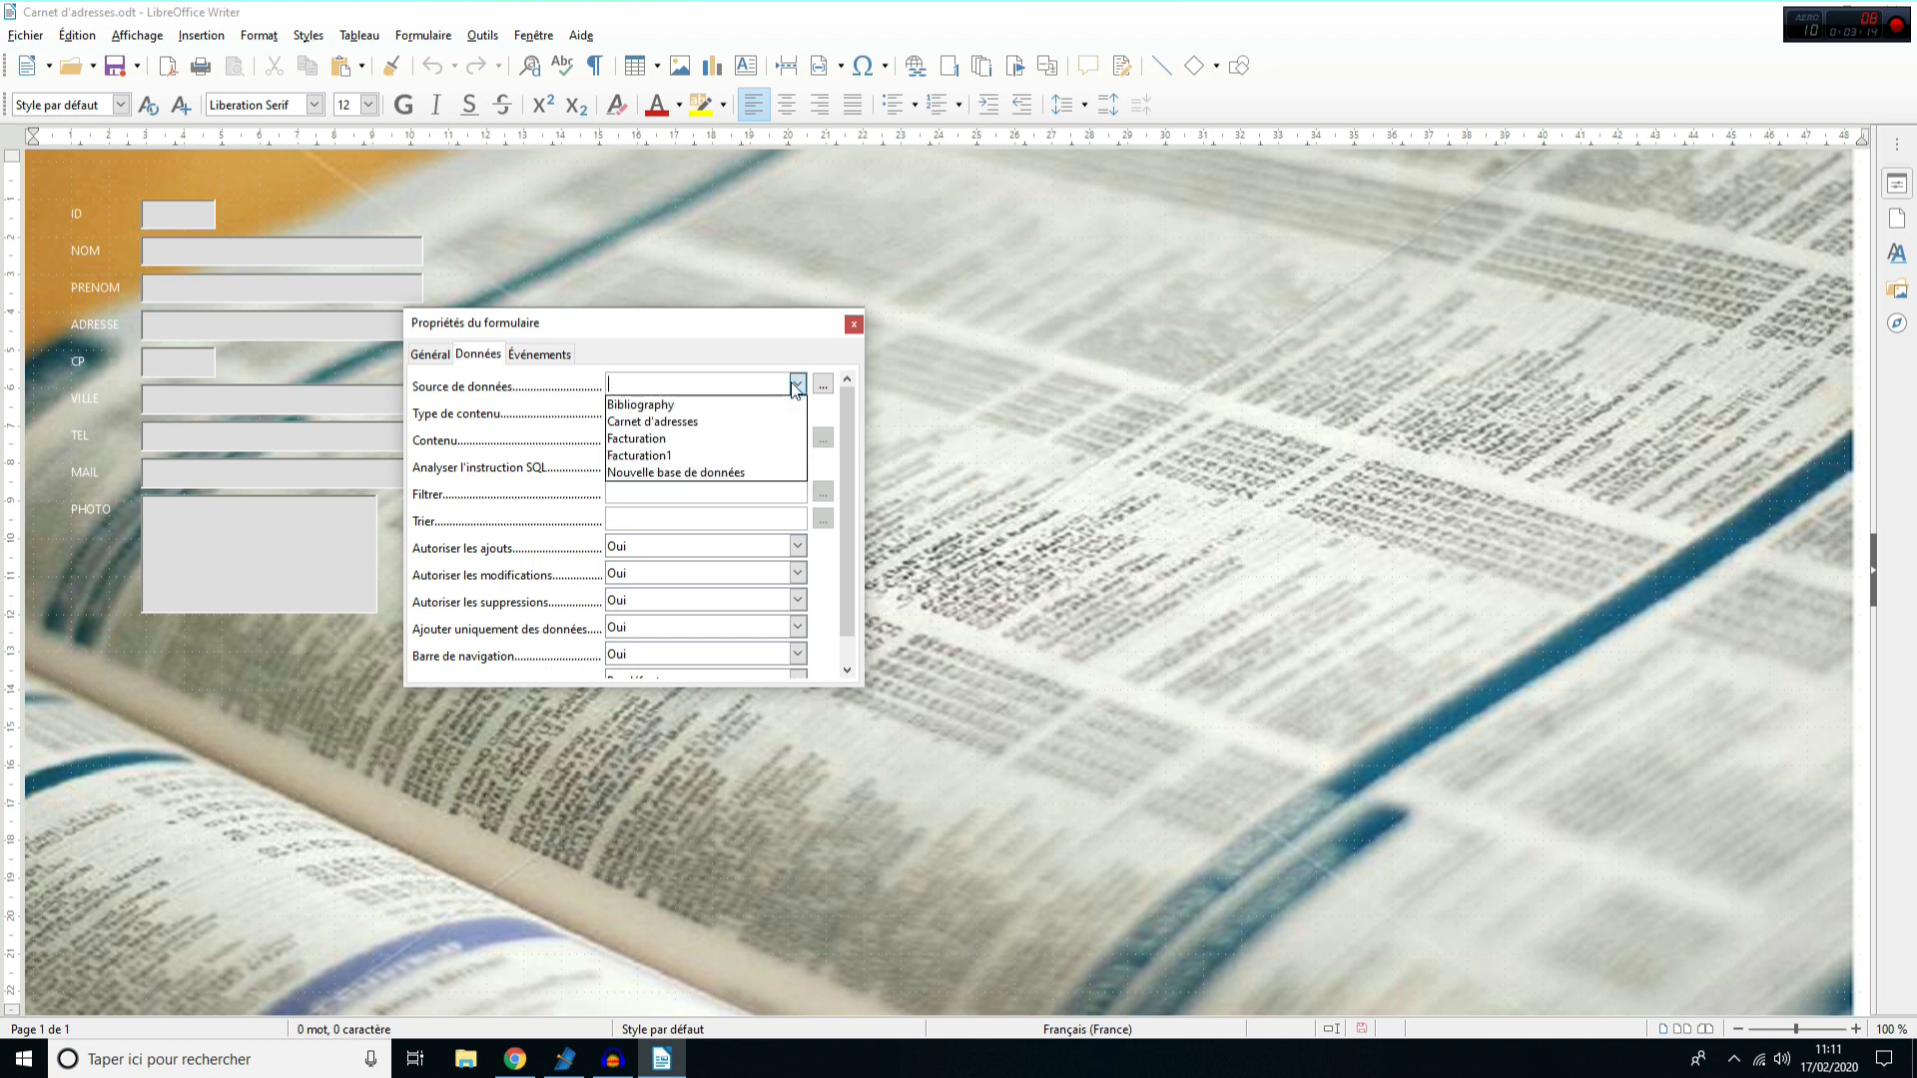
pyautogui.click(663, 423)
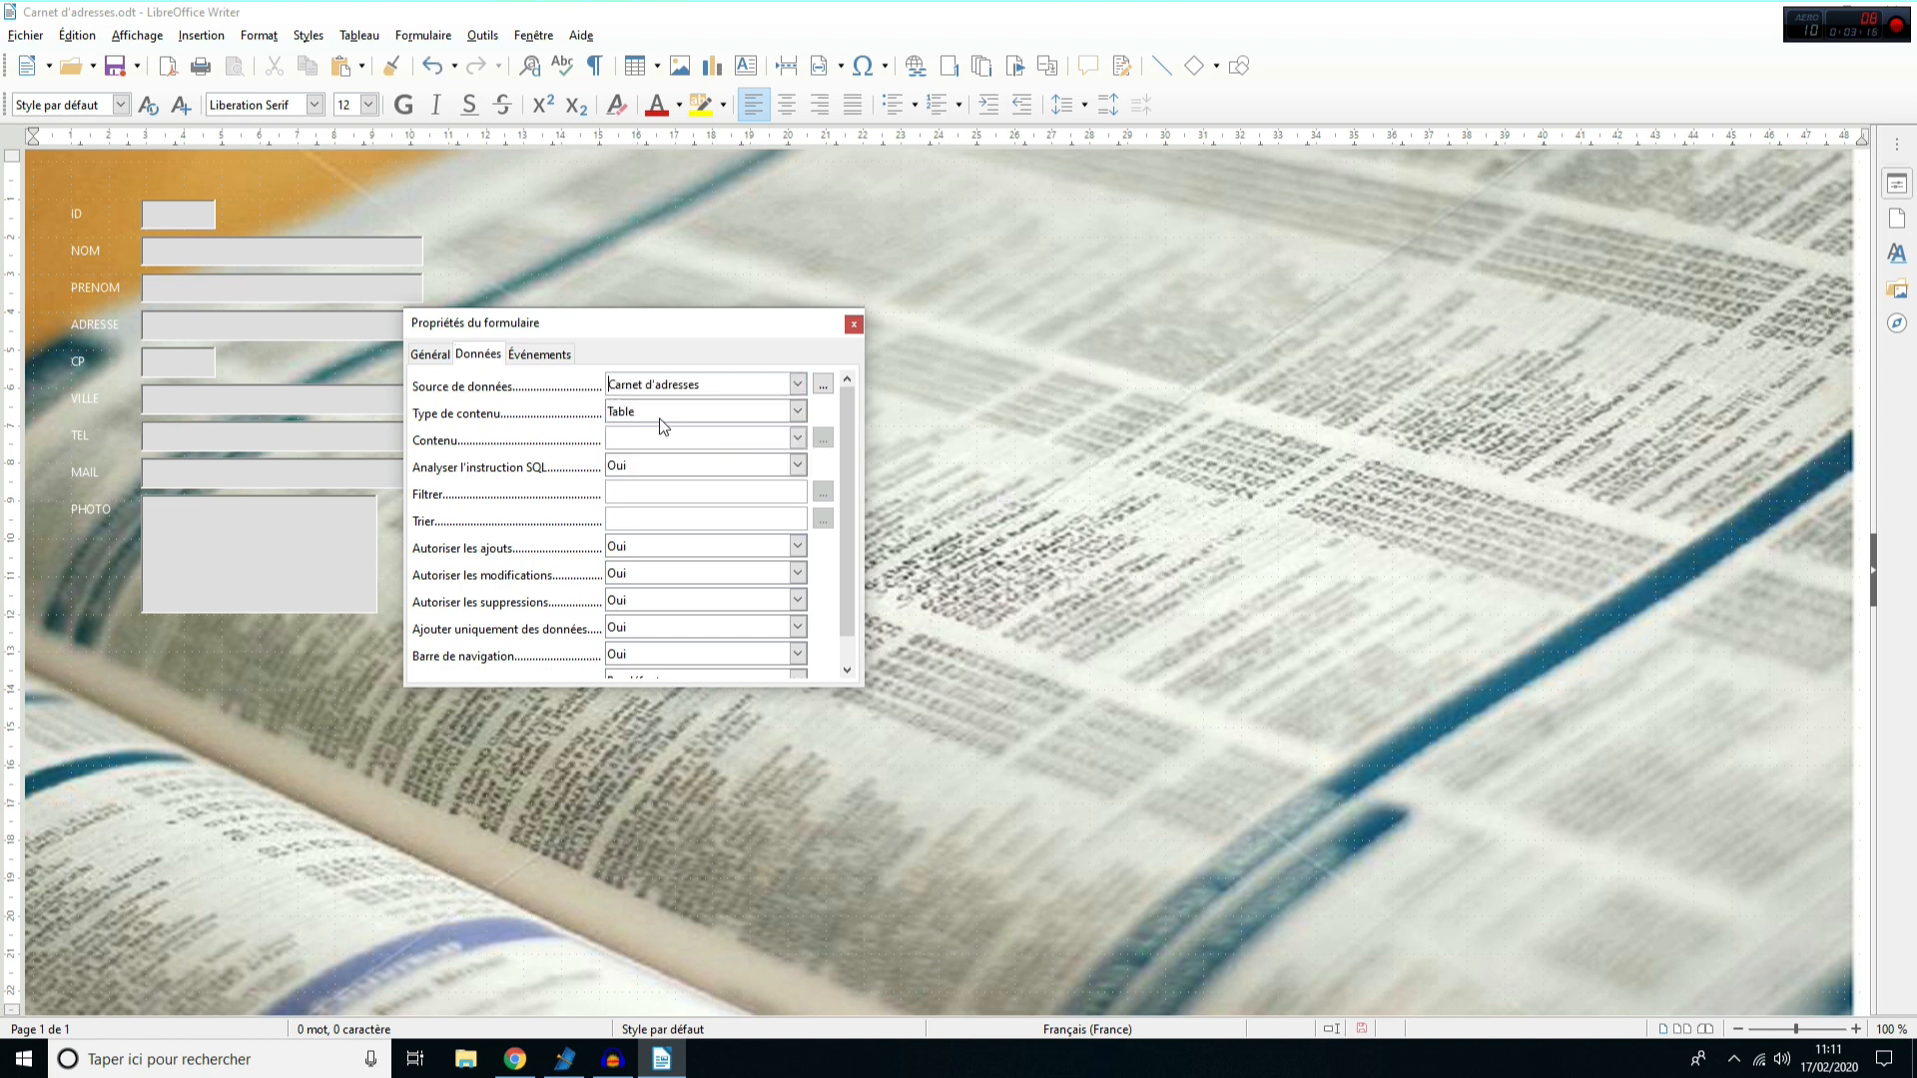
# - Keep Table as the form's content type, set its content to T_CONTACTS, and save the document
pyautogui.click(797, 411)
pyautogui.click(799, 415)
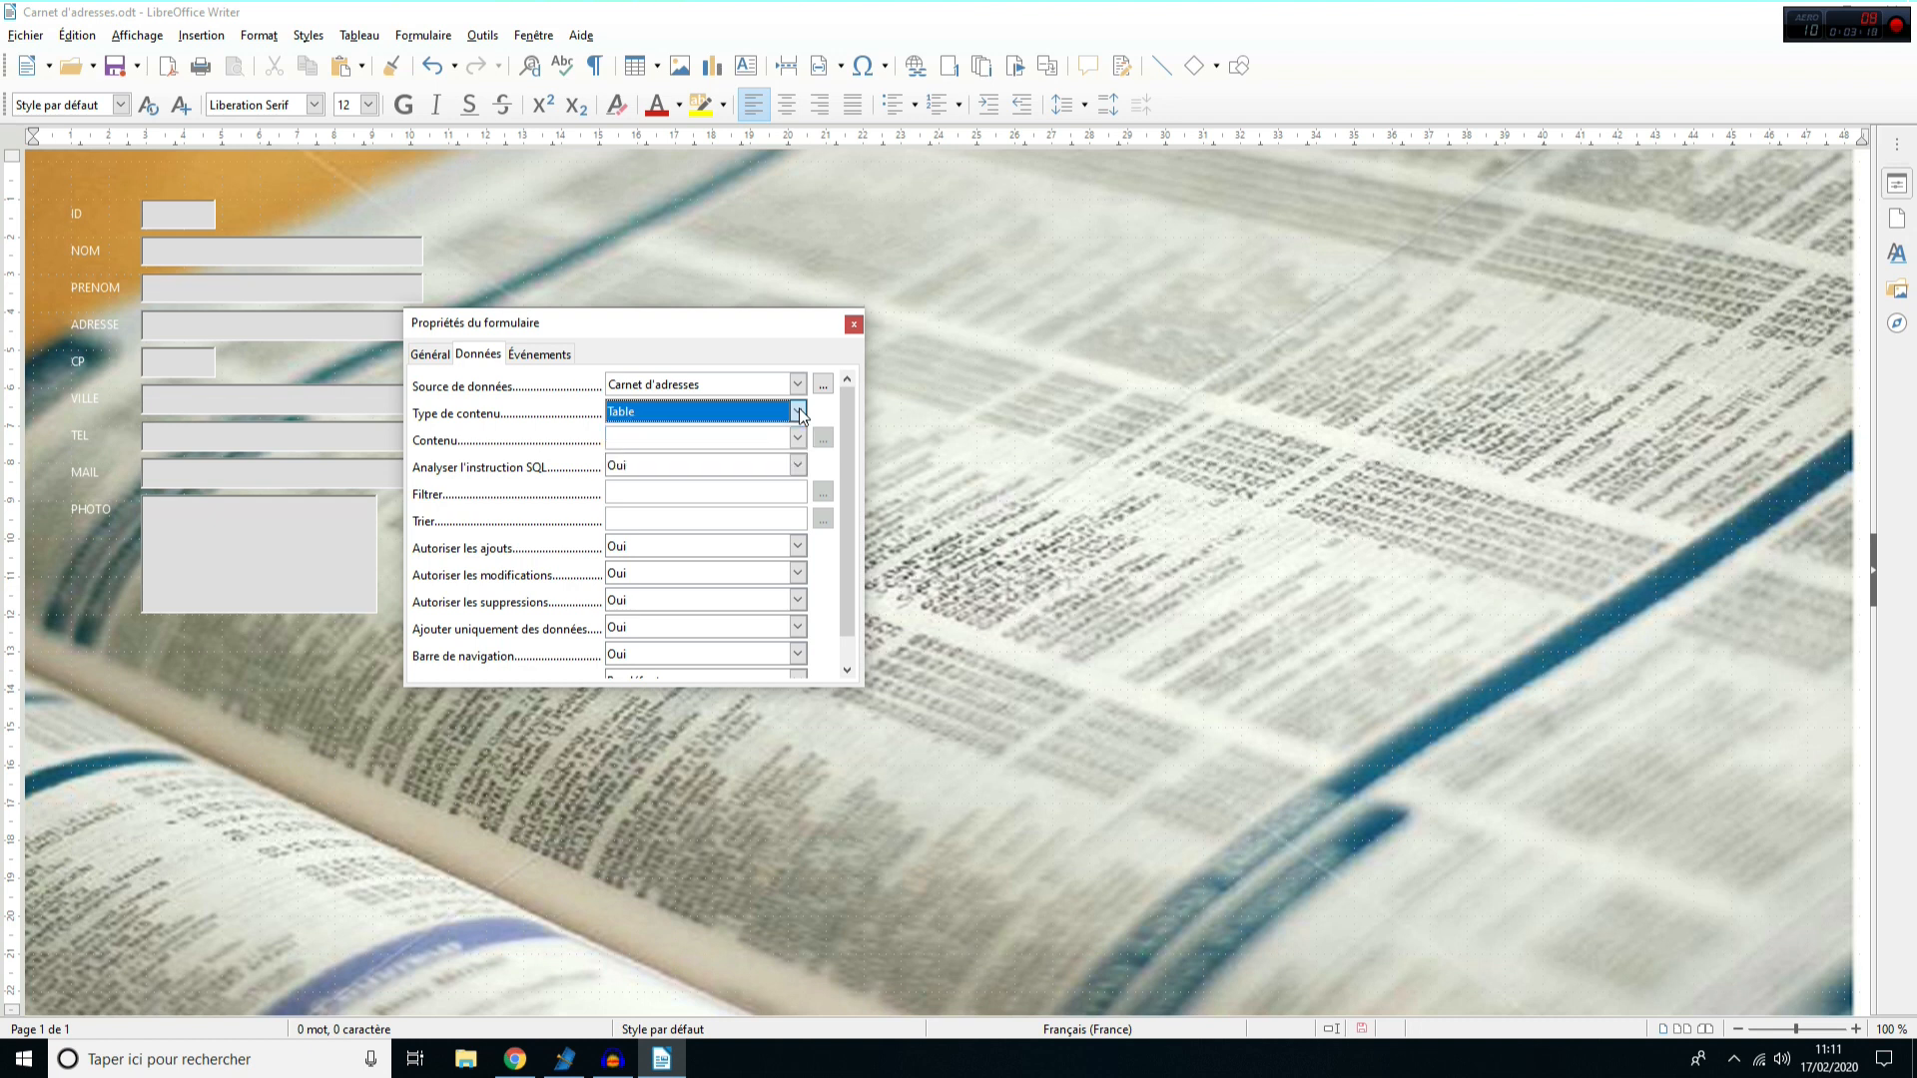
pyautogui.click(797, 441)
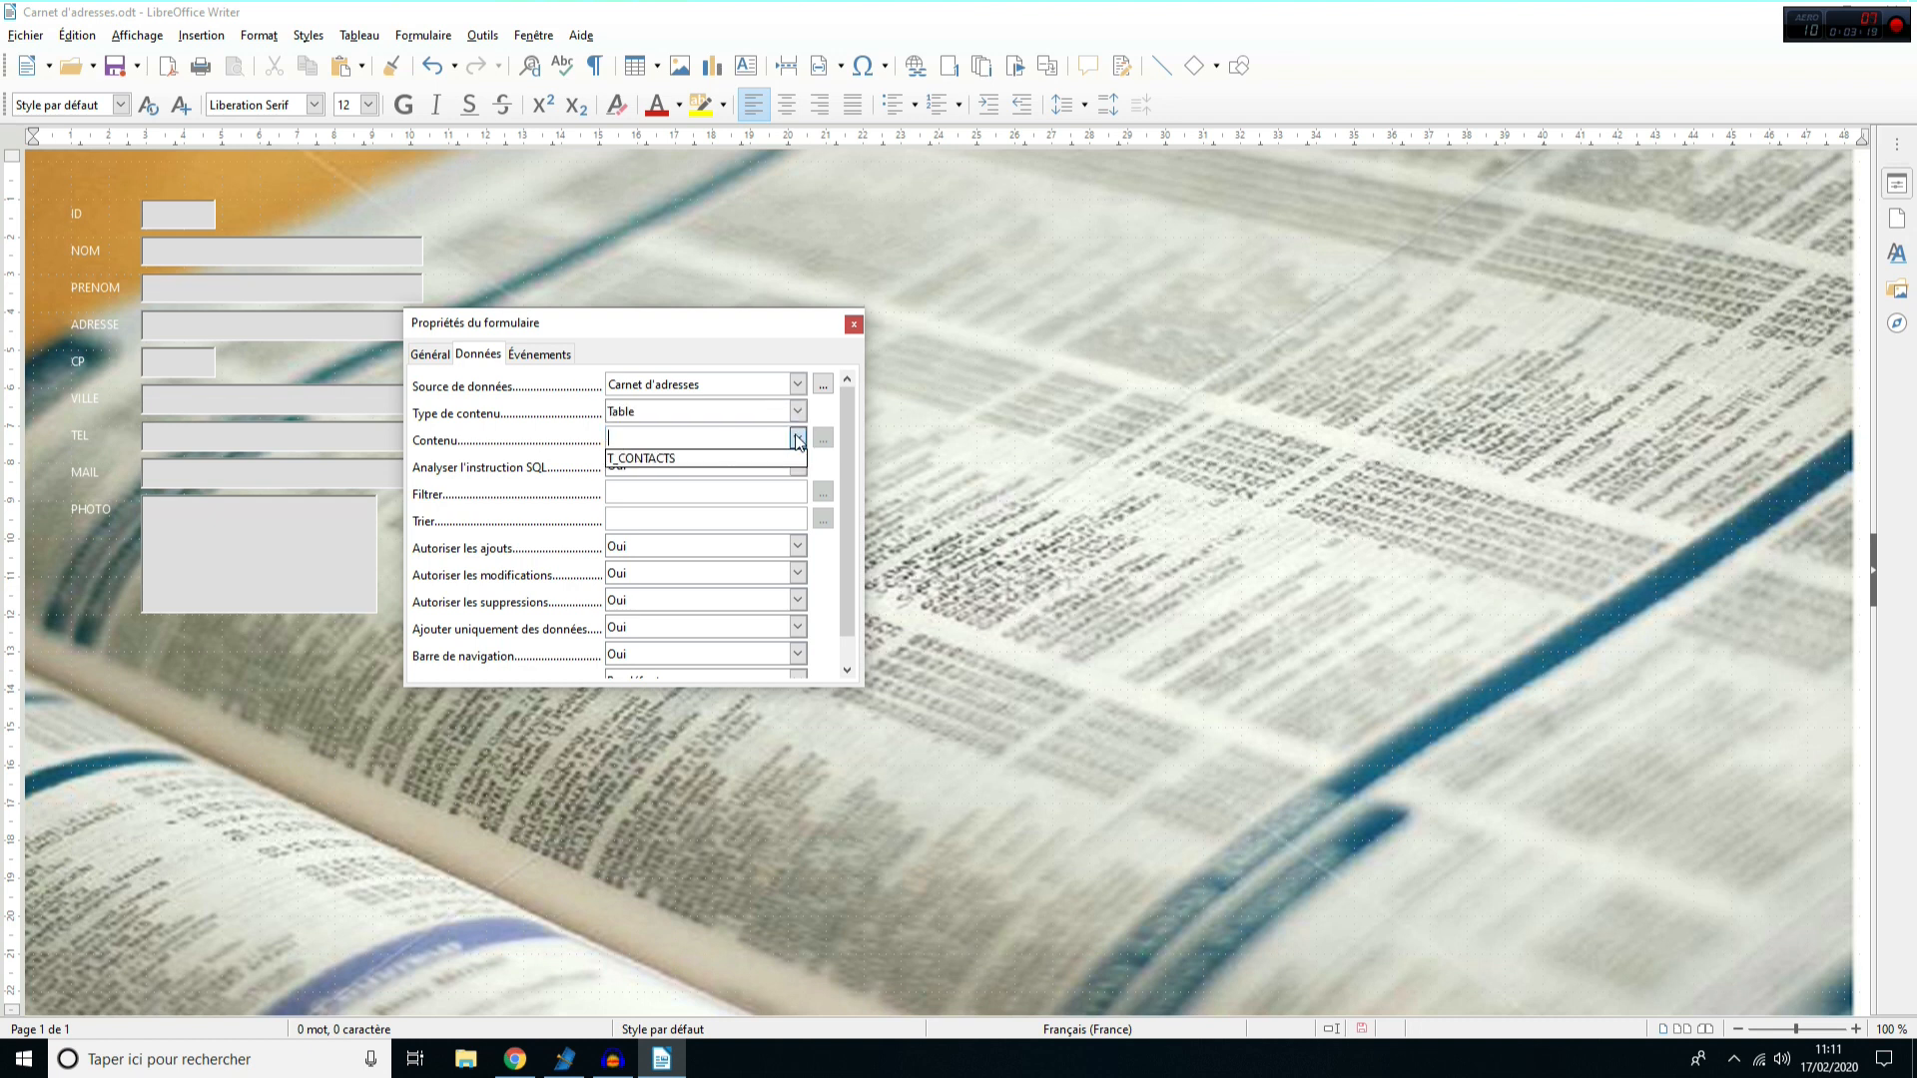
pyautogui.click(665, 461)
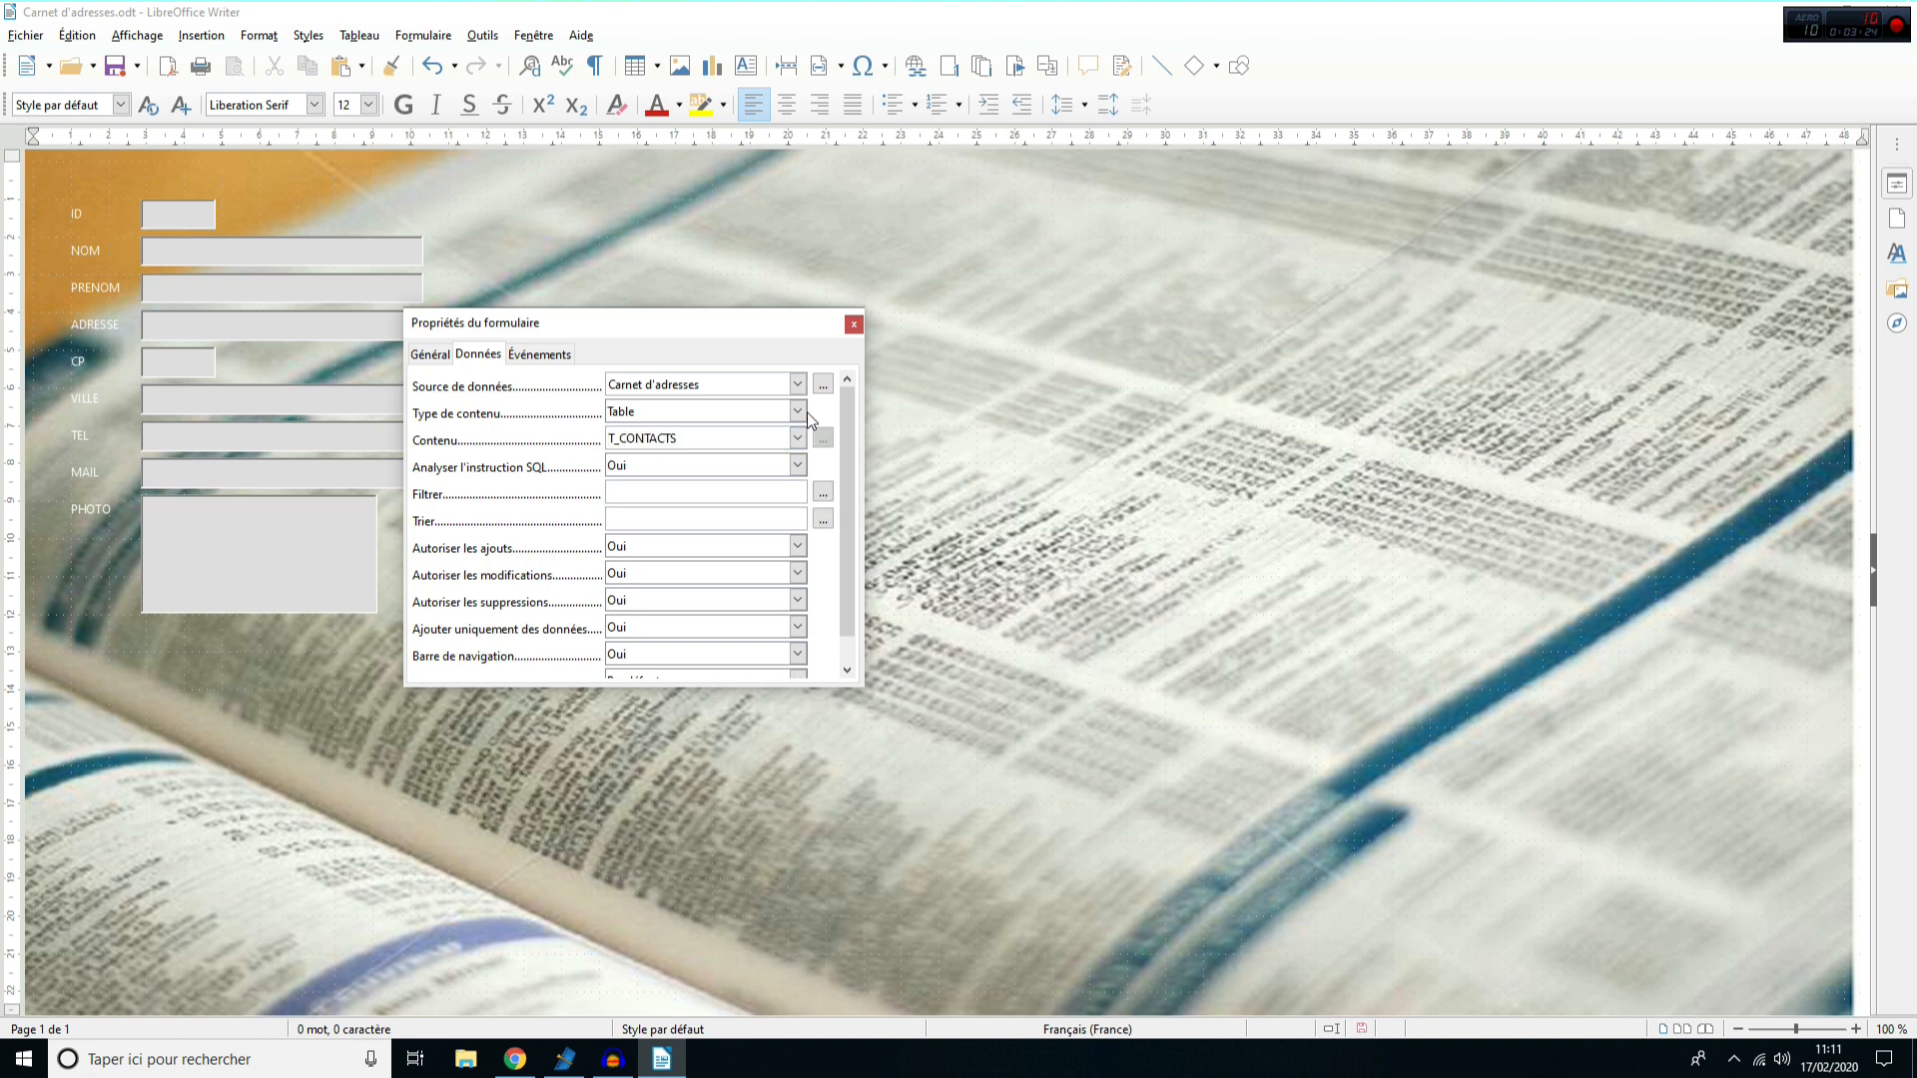
pyautogui.click(854, 325)
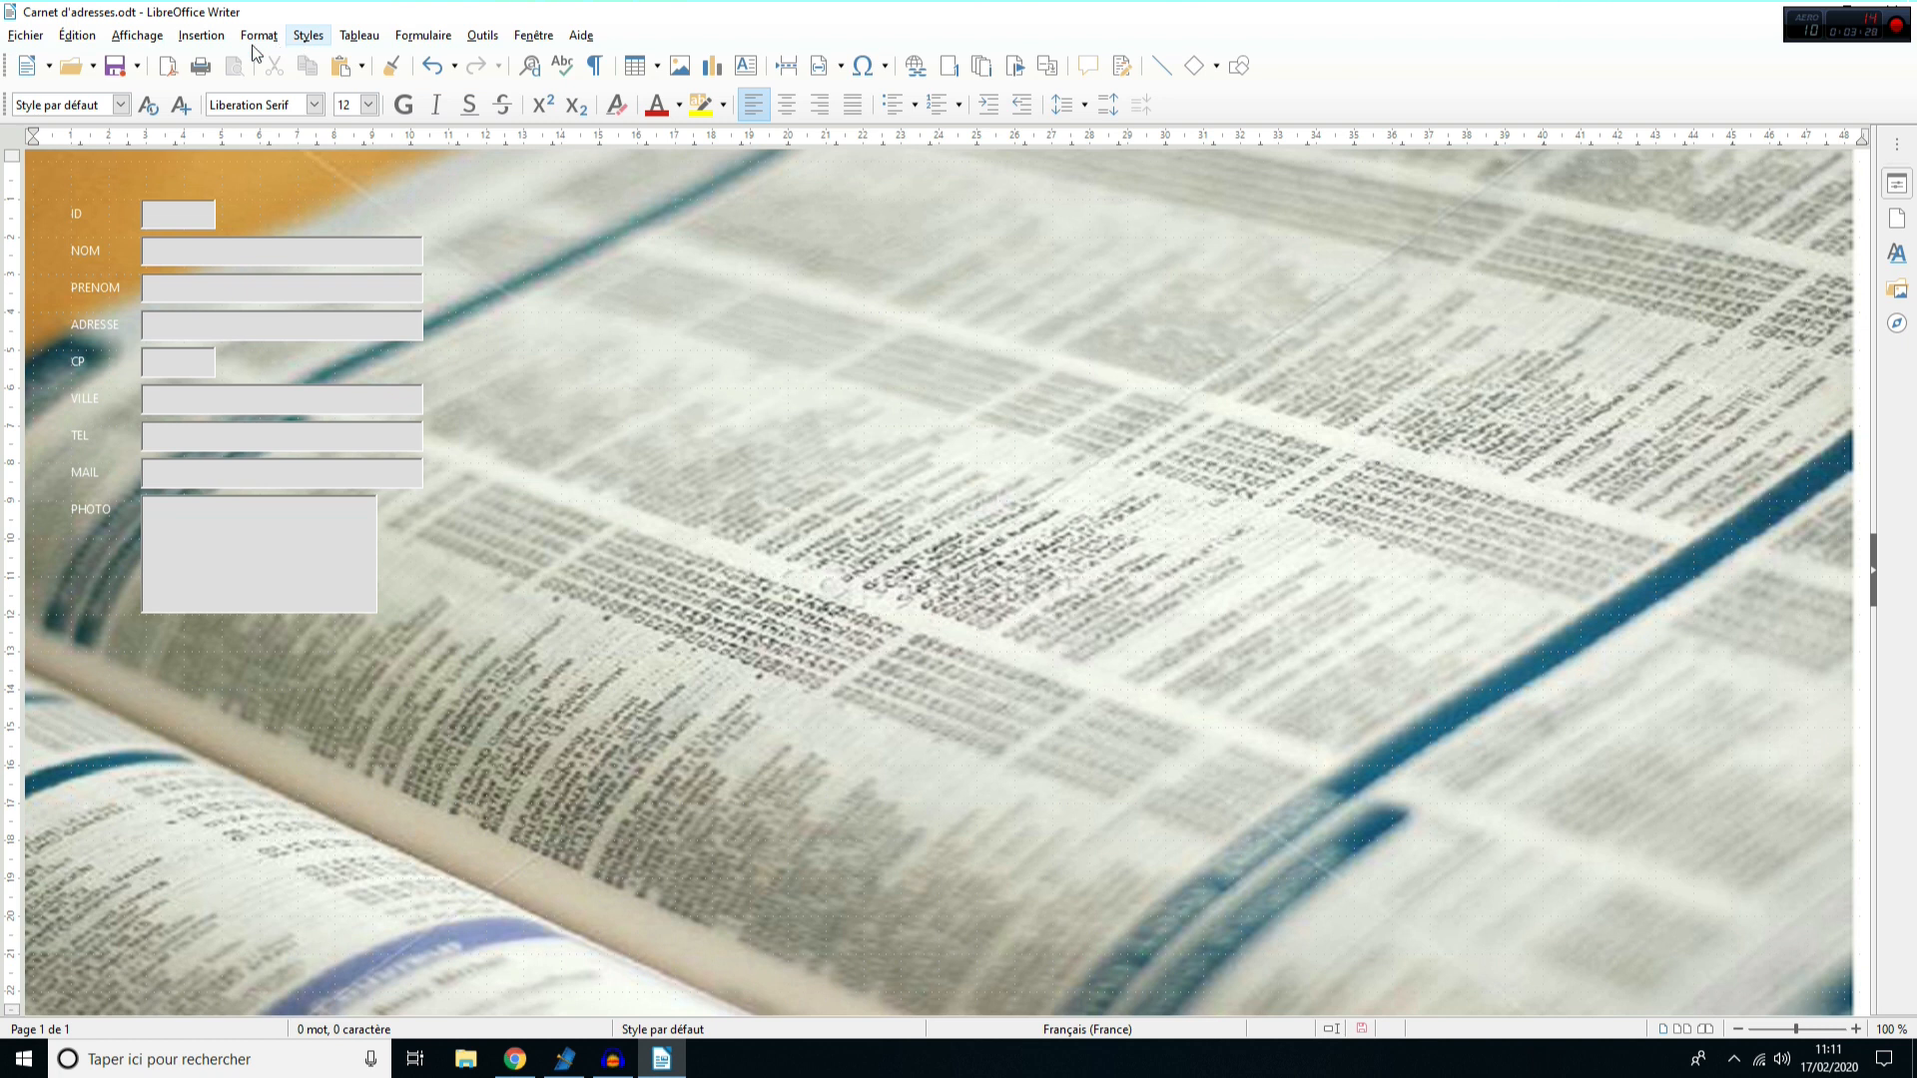
pyautogui.click(116, 67)
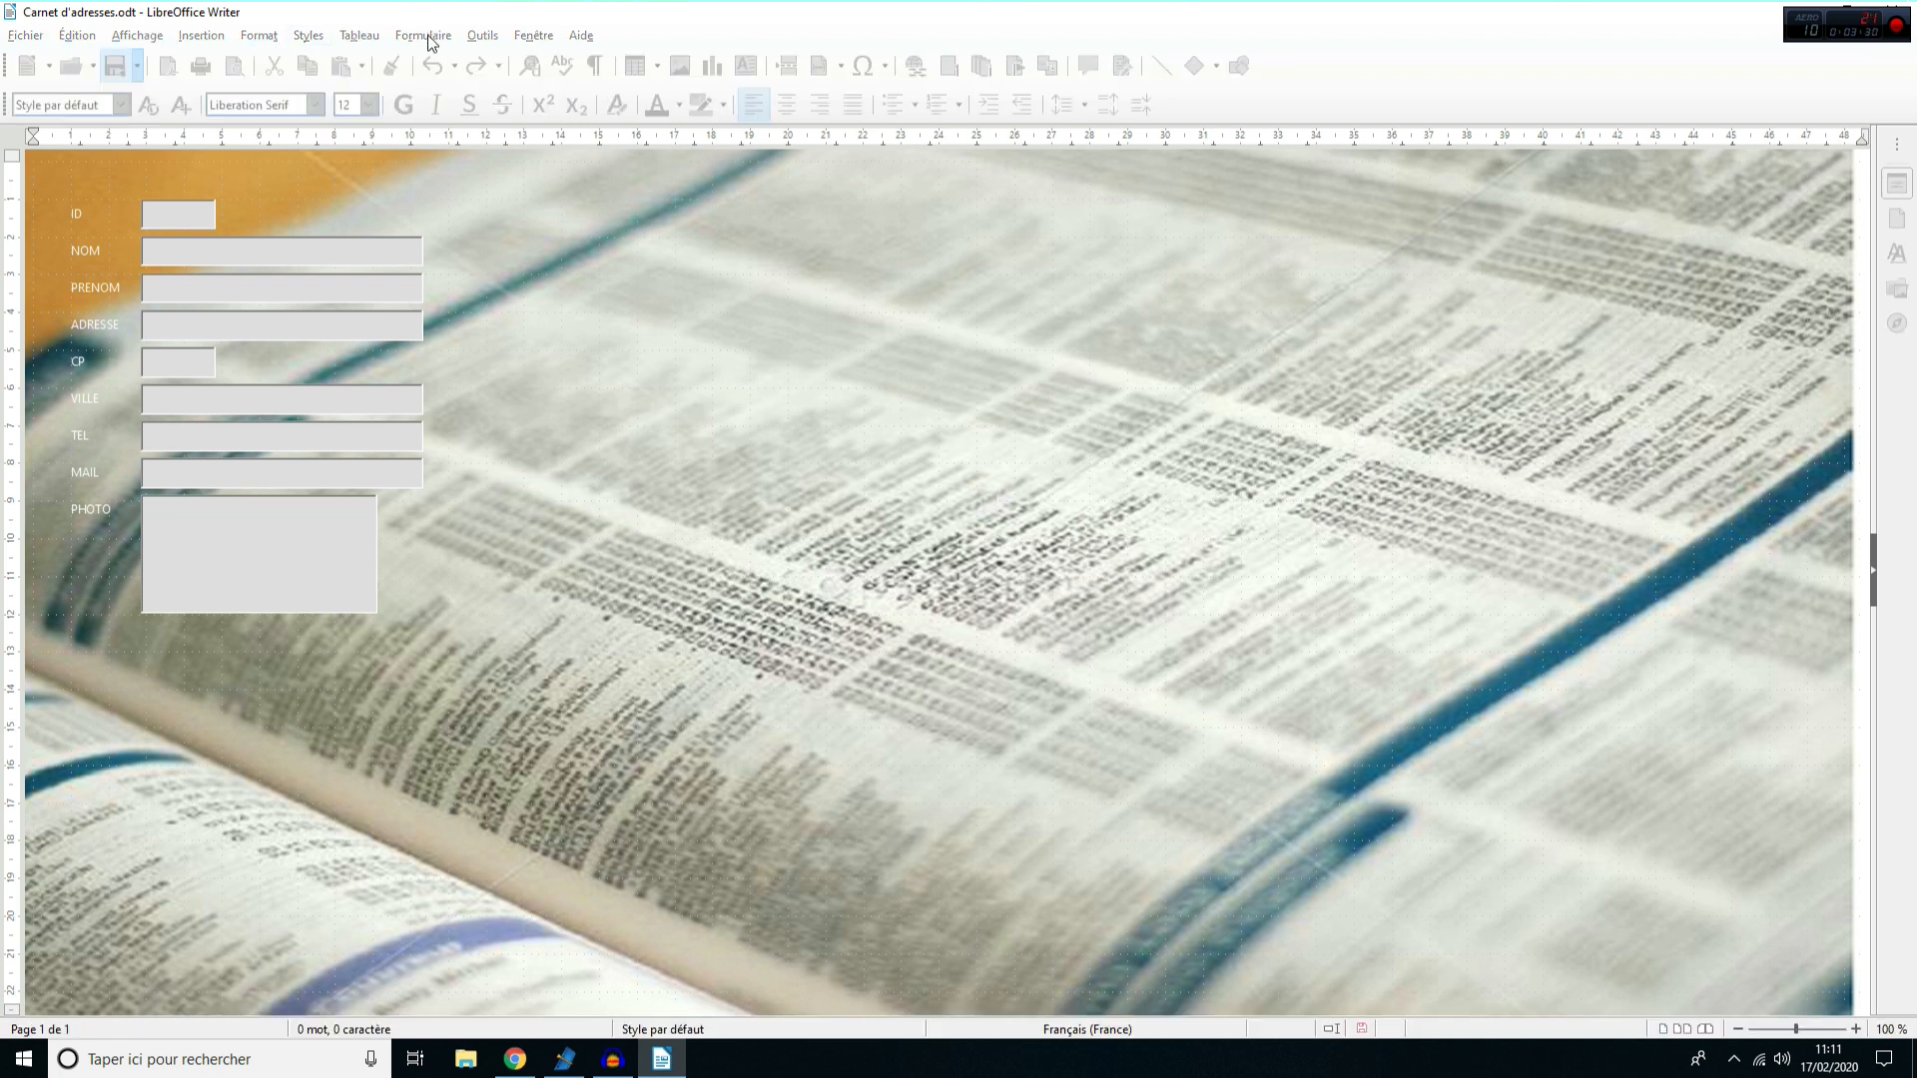
# - Switch the form out of design mode so that contact data can be entered
pyautogui.click(436, 40)
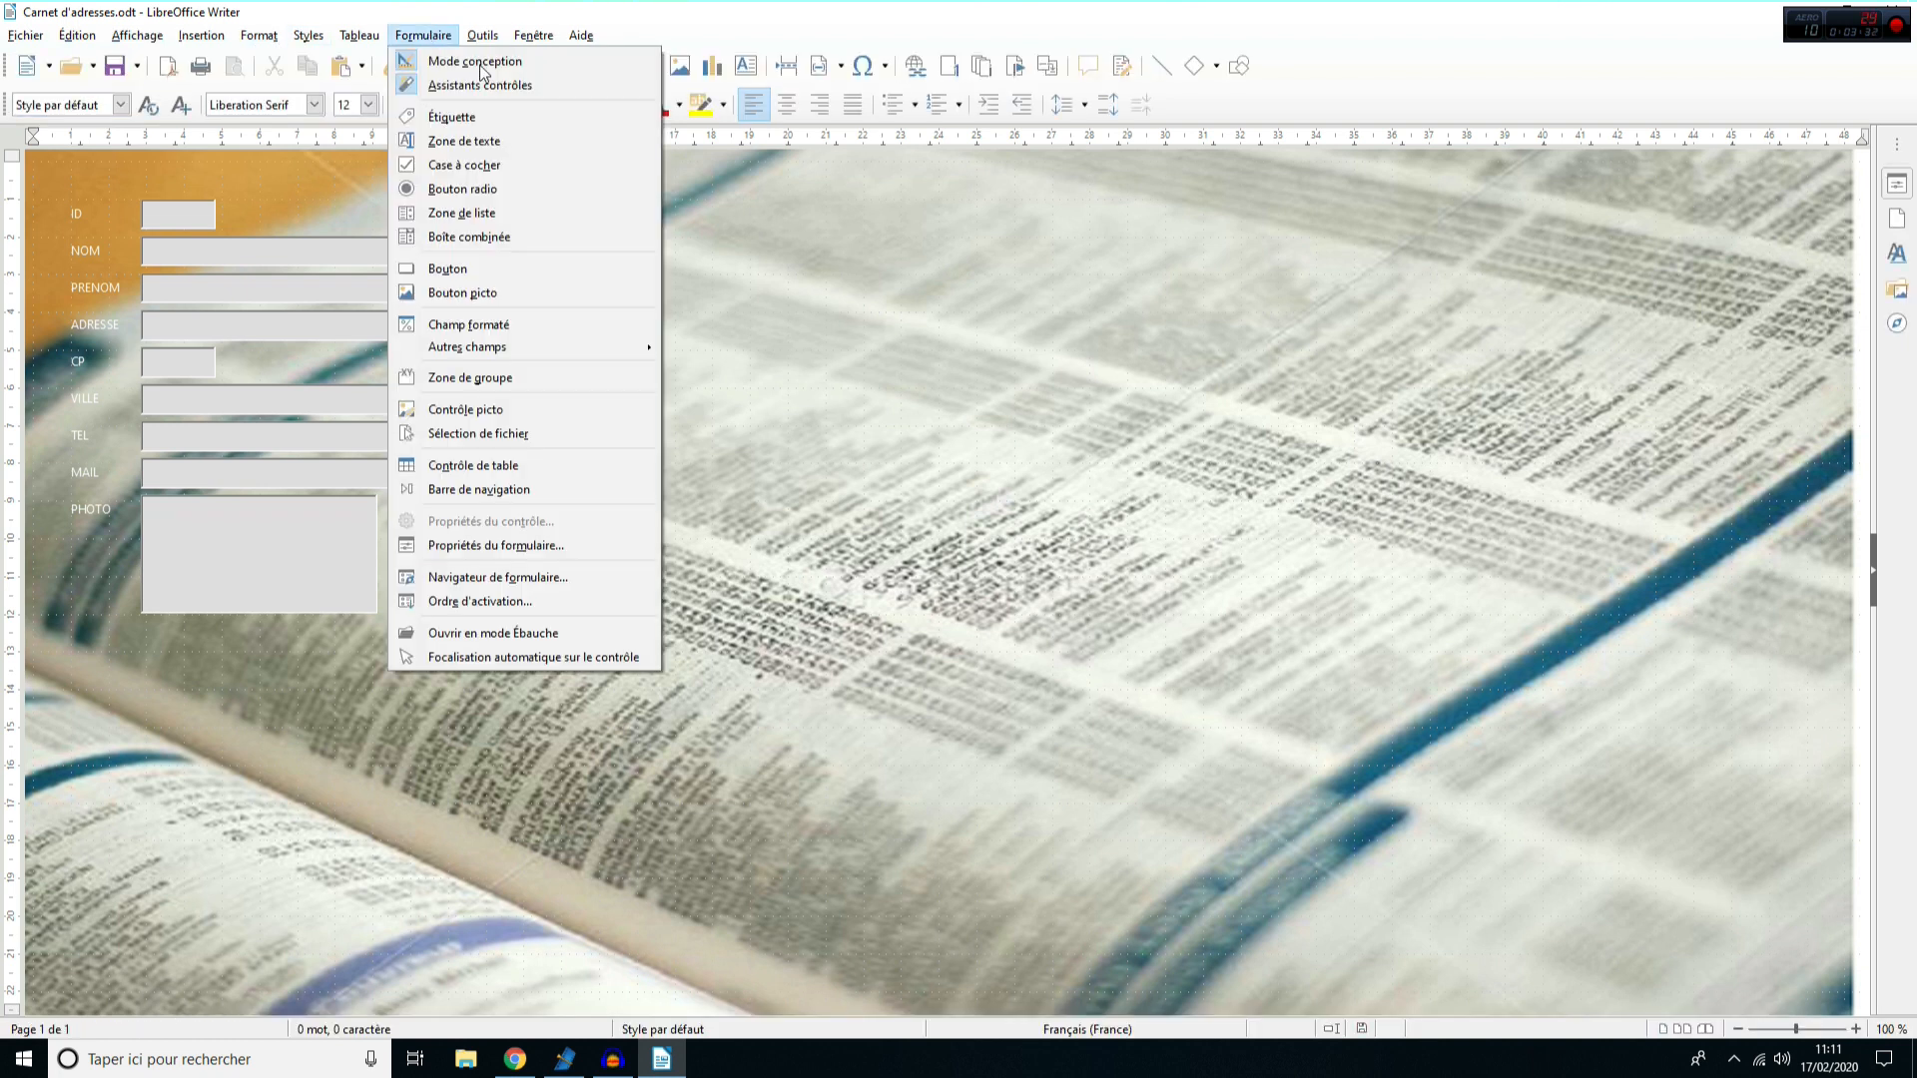
pyautogui.click(473, 62)
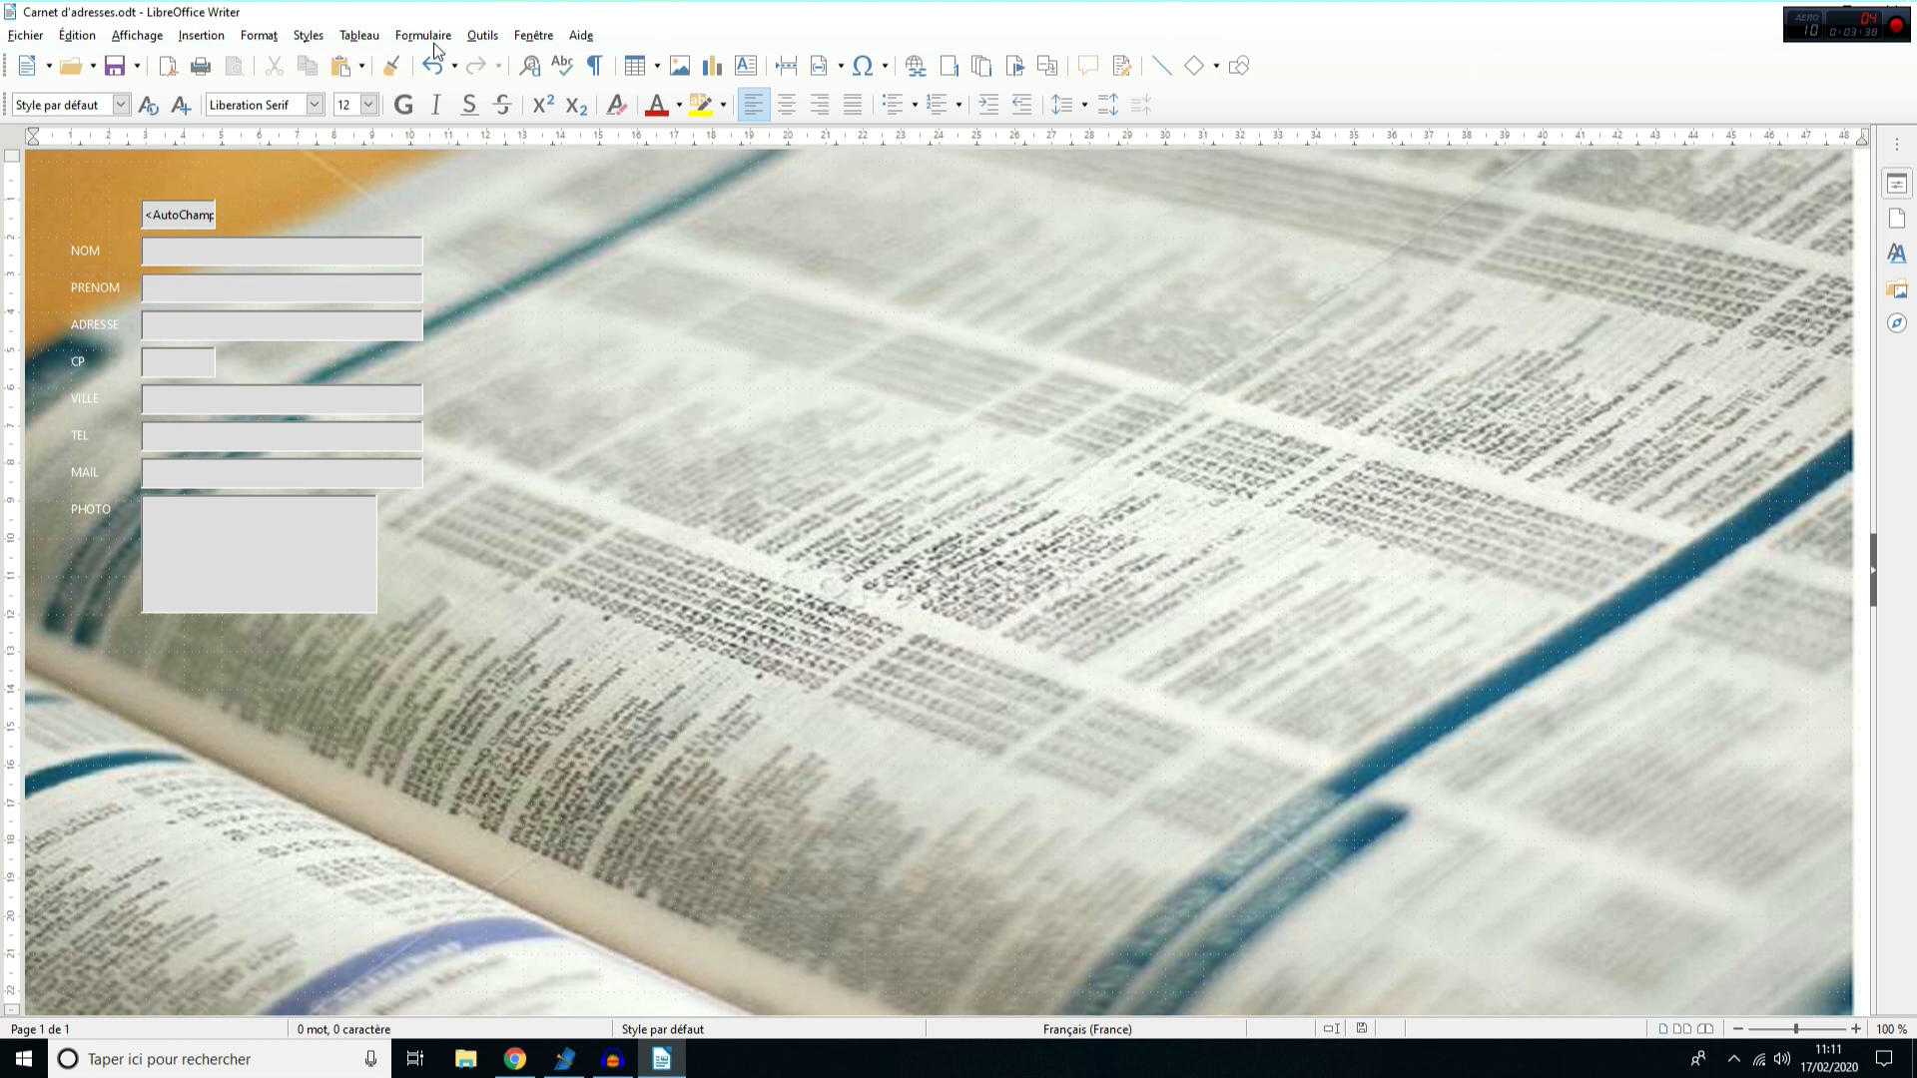
pyautogui.click(423, 35)
pyautogui.click(474, 61)
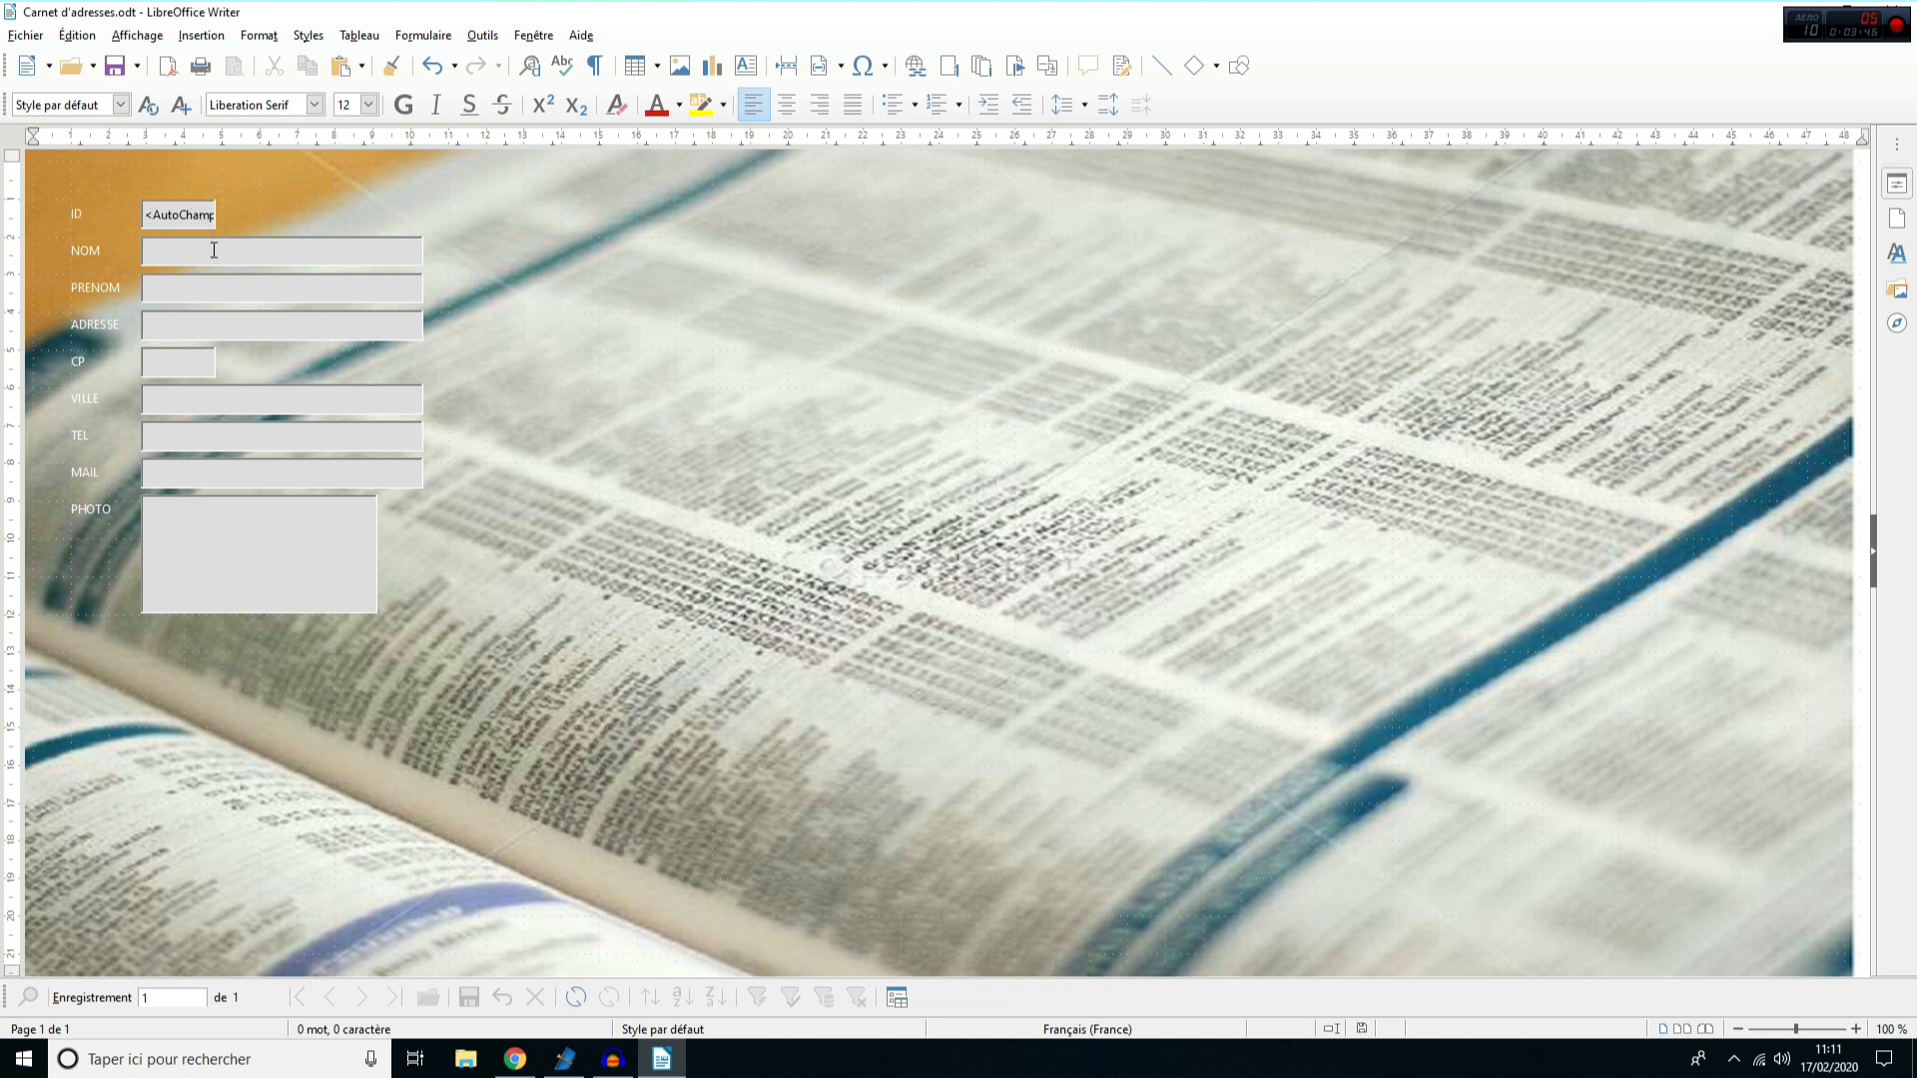
# - Fill in the new contact's last name, first name and street address in the NOM, PRENOM and ADRESSE fields
pyautogui.click(214, 251)
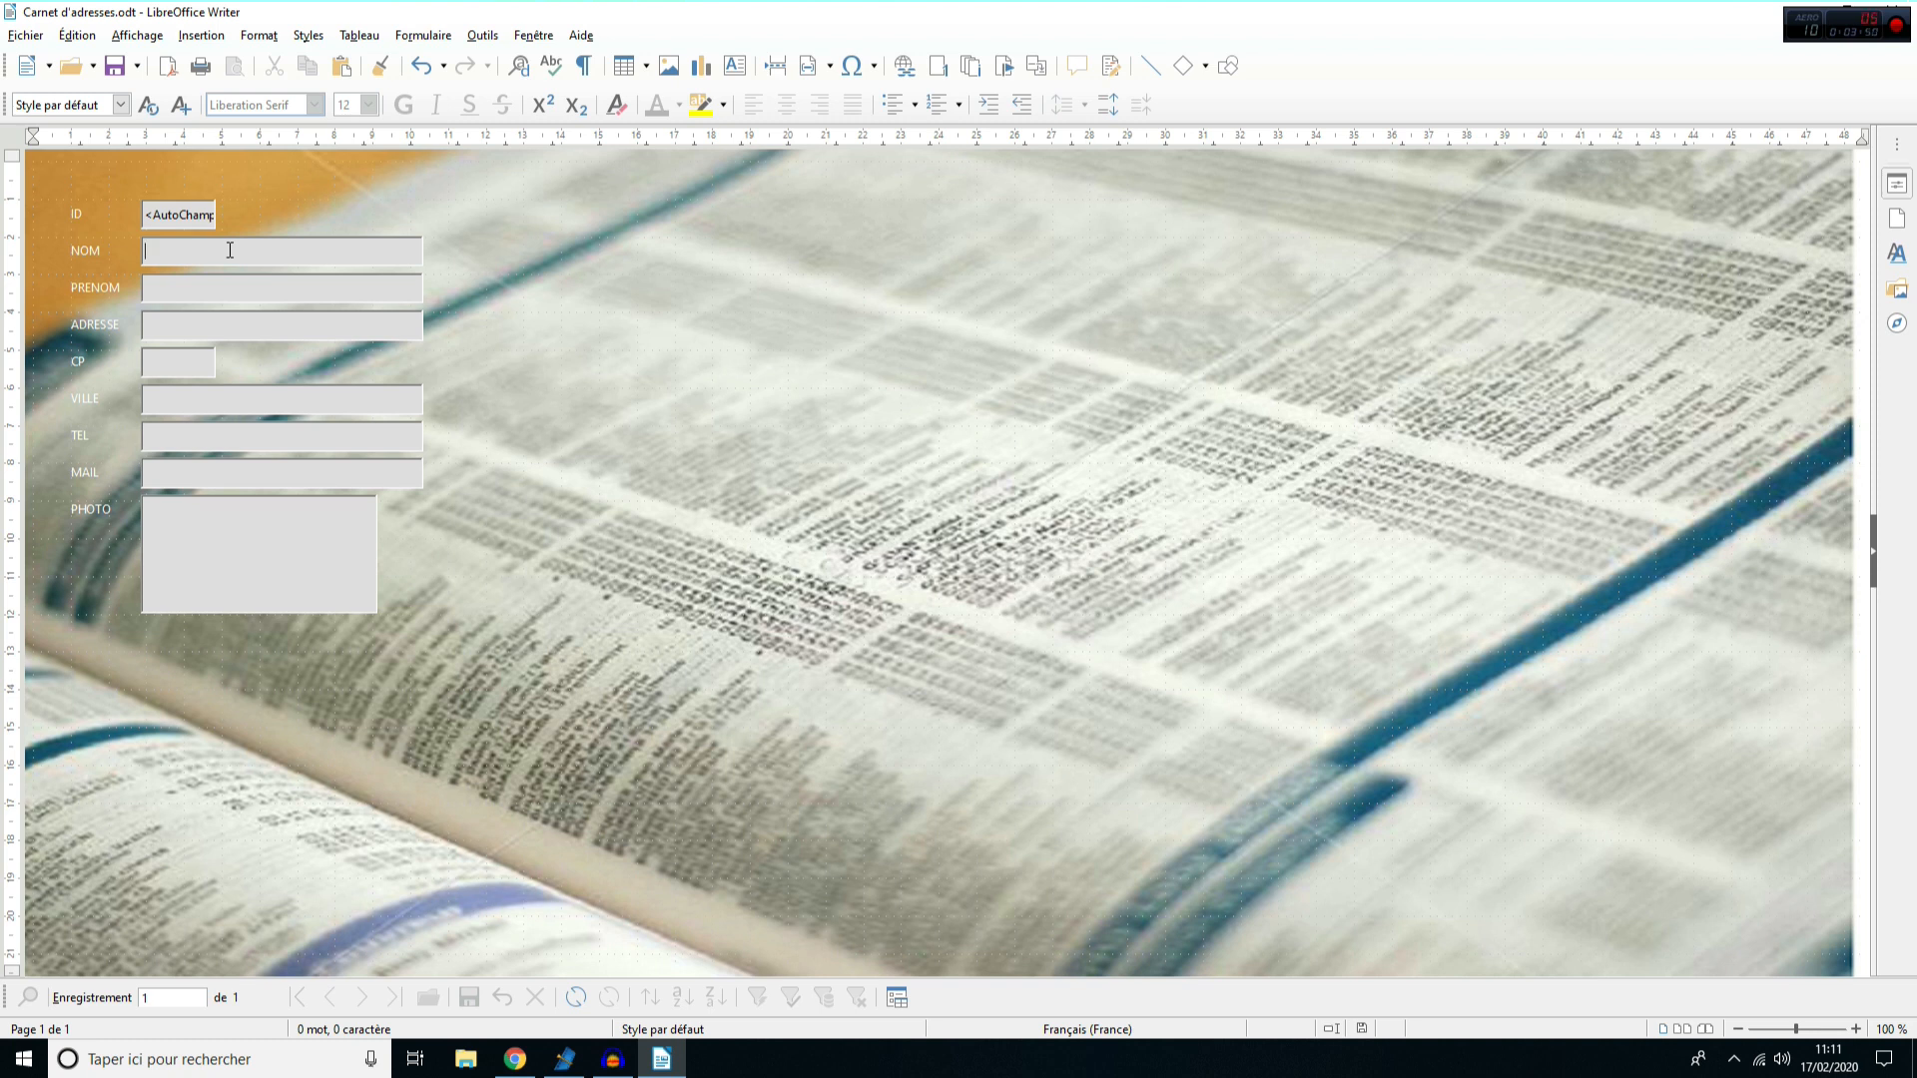
pyautogui.write('MACHINE')
pyautogui.click(223, 286)
pyautogui.write('TRUC')
pyautogui.click(318, 318)
pyautogui.write('1 RUE DES MACHI')
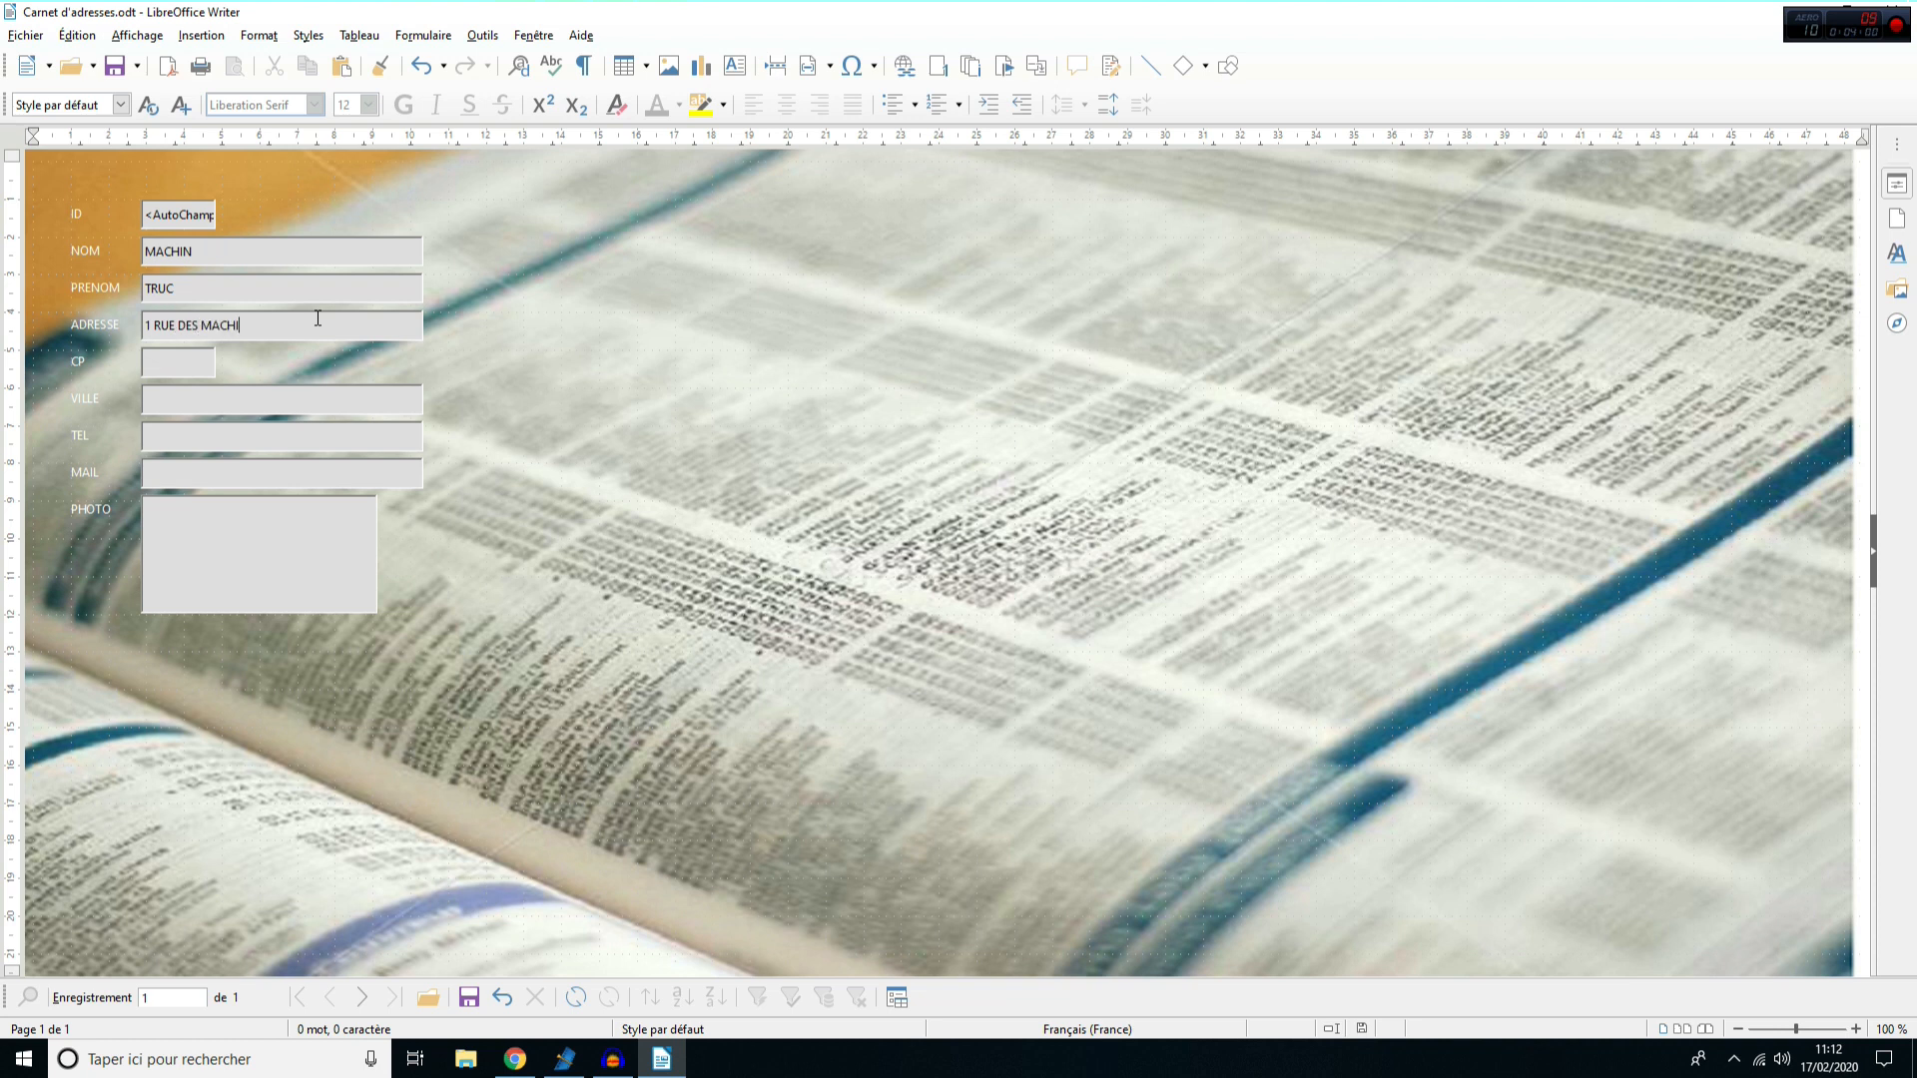
# - Fill in the new contact's postal code, city and phone number in the CP, VILLE and TEL fields
pyautogui.click(152, 367)
pyautogui.write('76000')
pyautogui.write('ROU')
pyautogui.write('01 01 01 01')
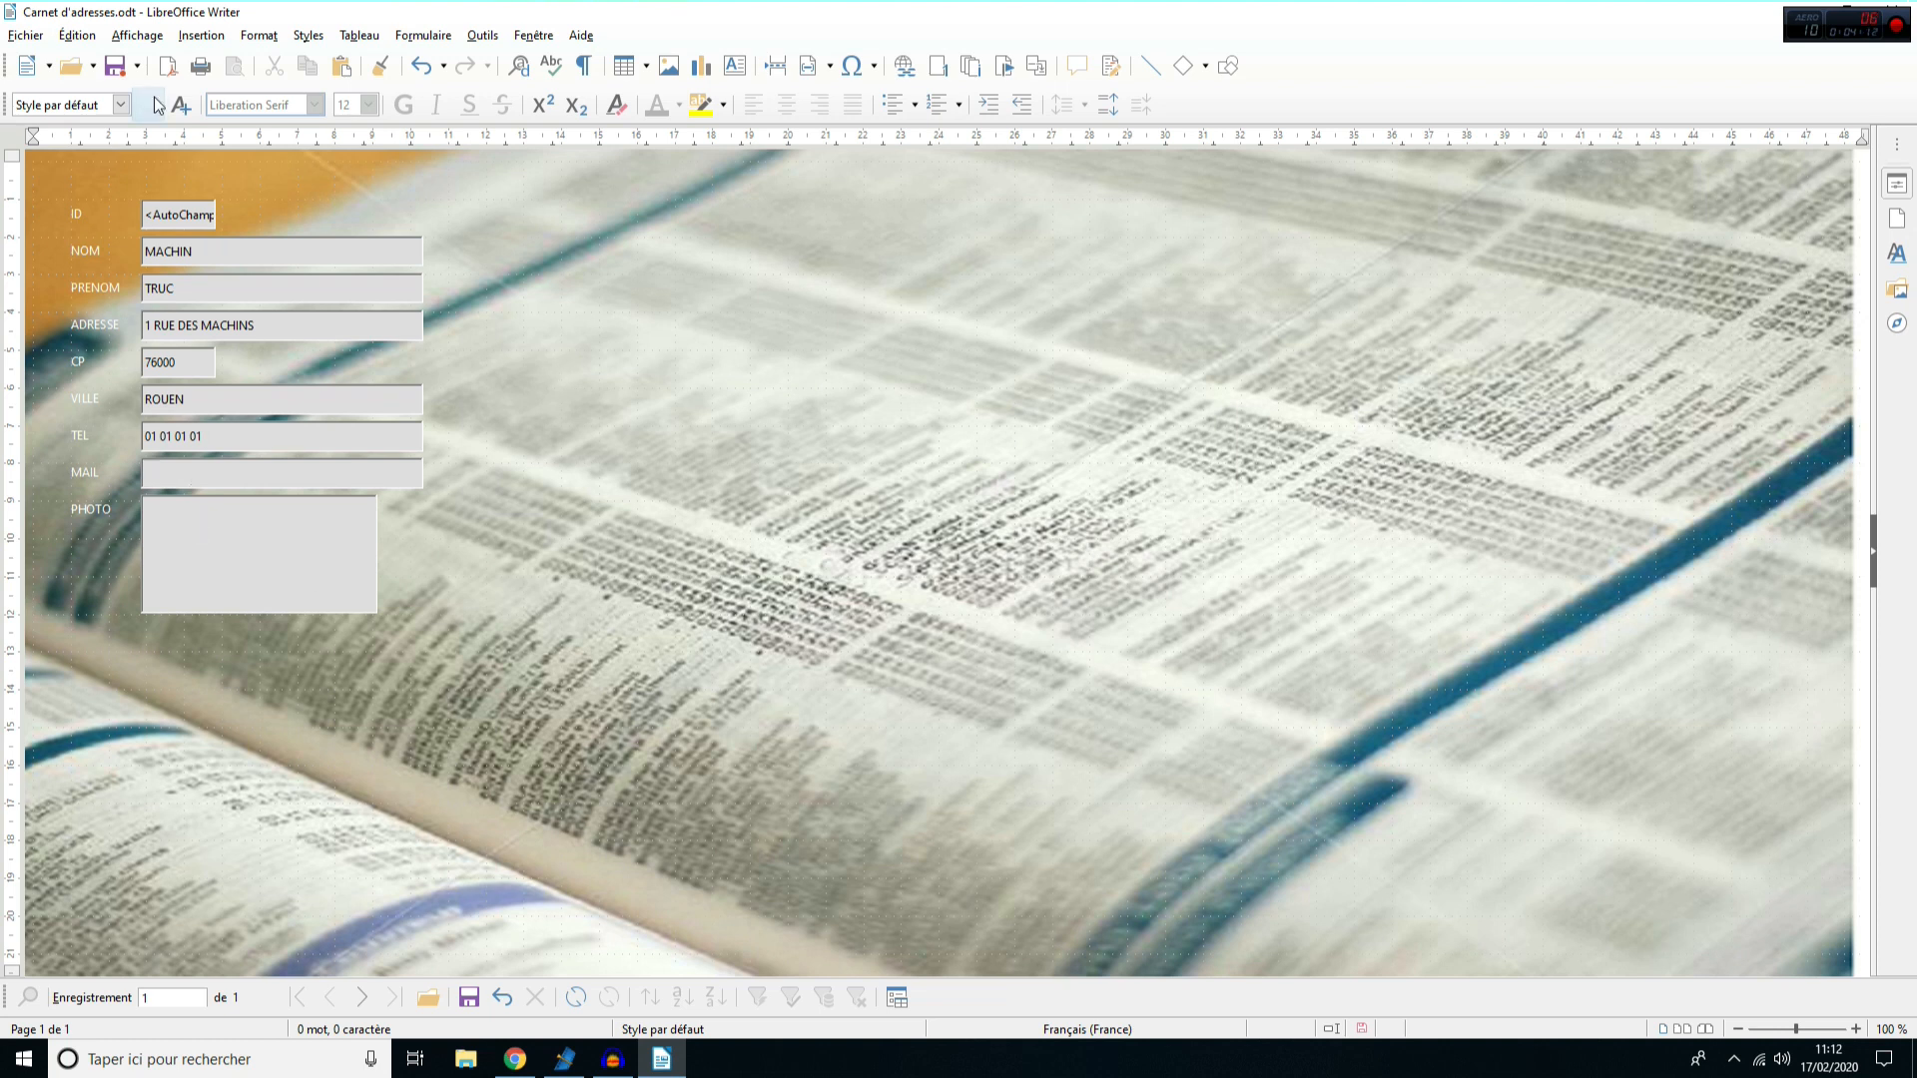
# - Save the document and the new contact record, and close the Carnet d'adresses document
pyautogui.click(117, 67)
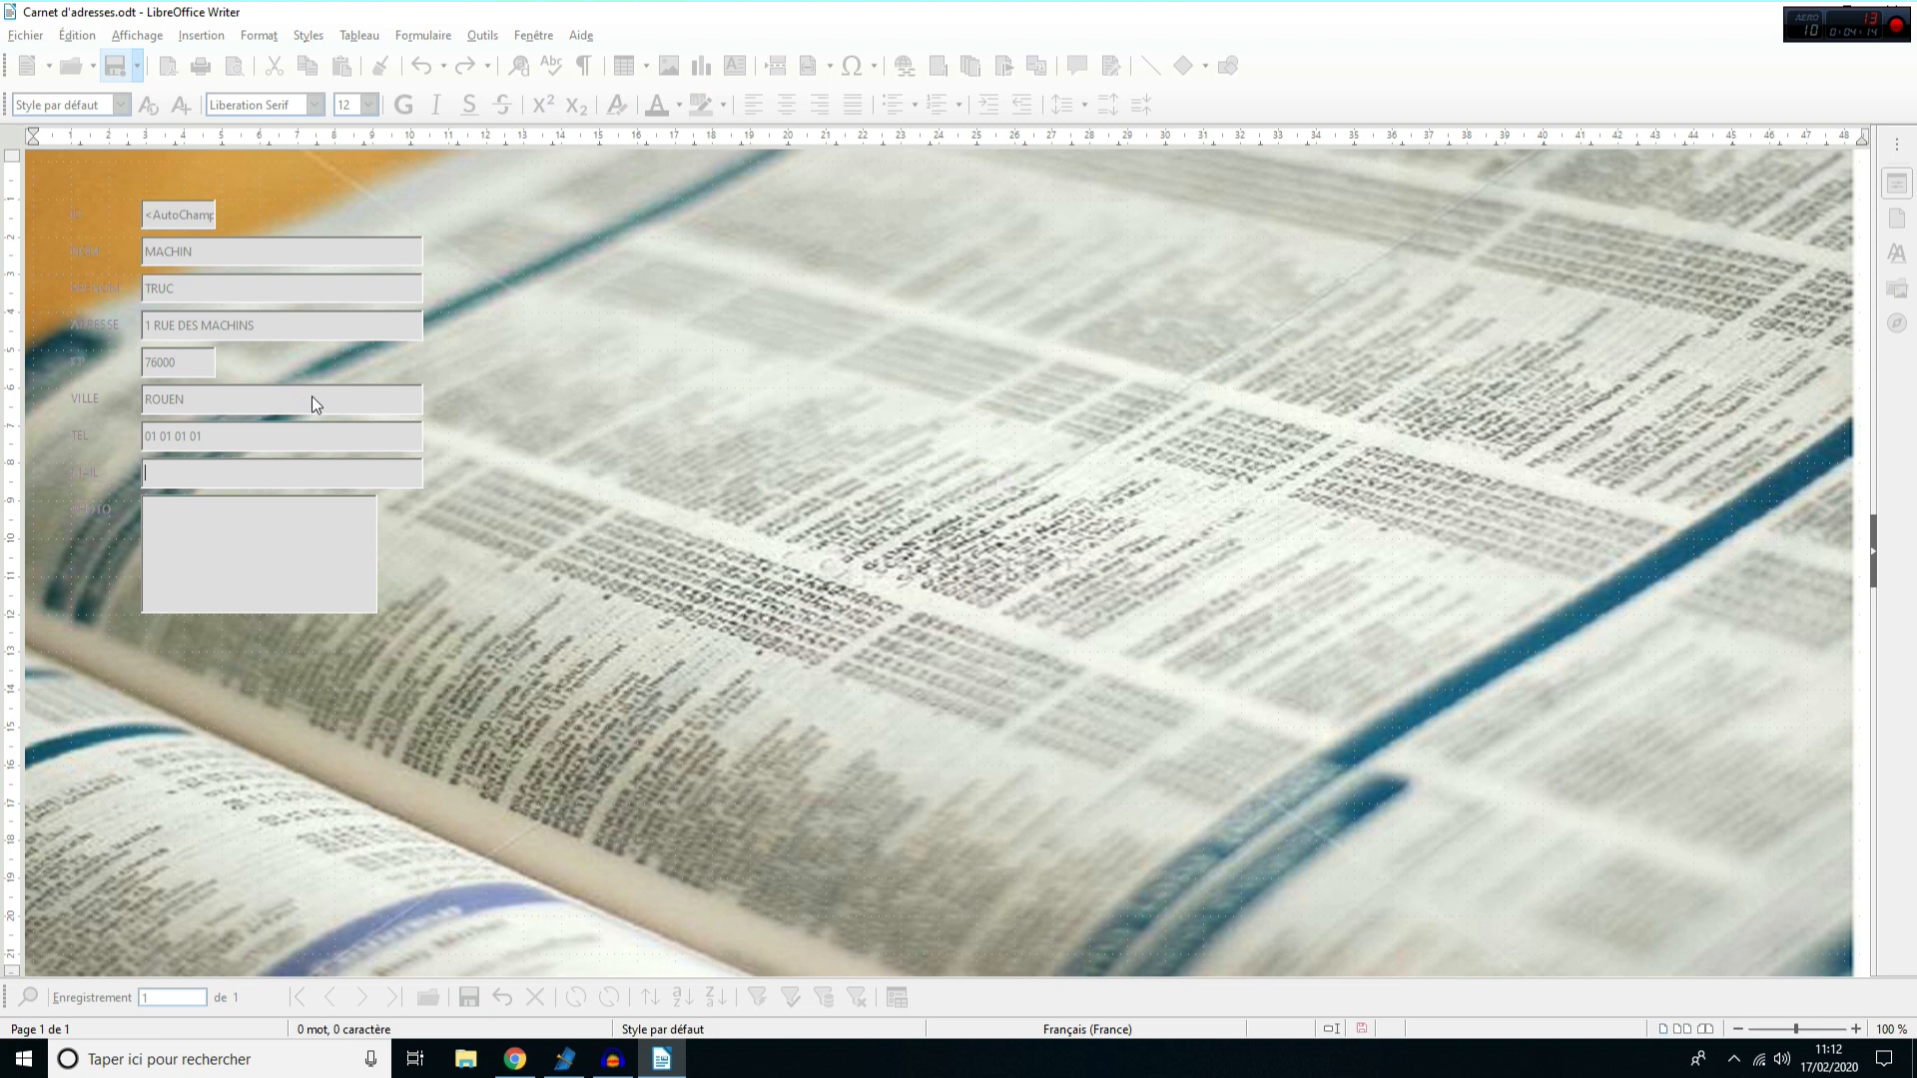
pyautogui.click(1910, 10)
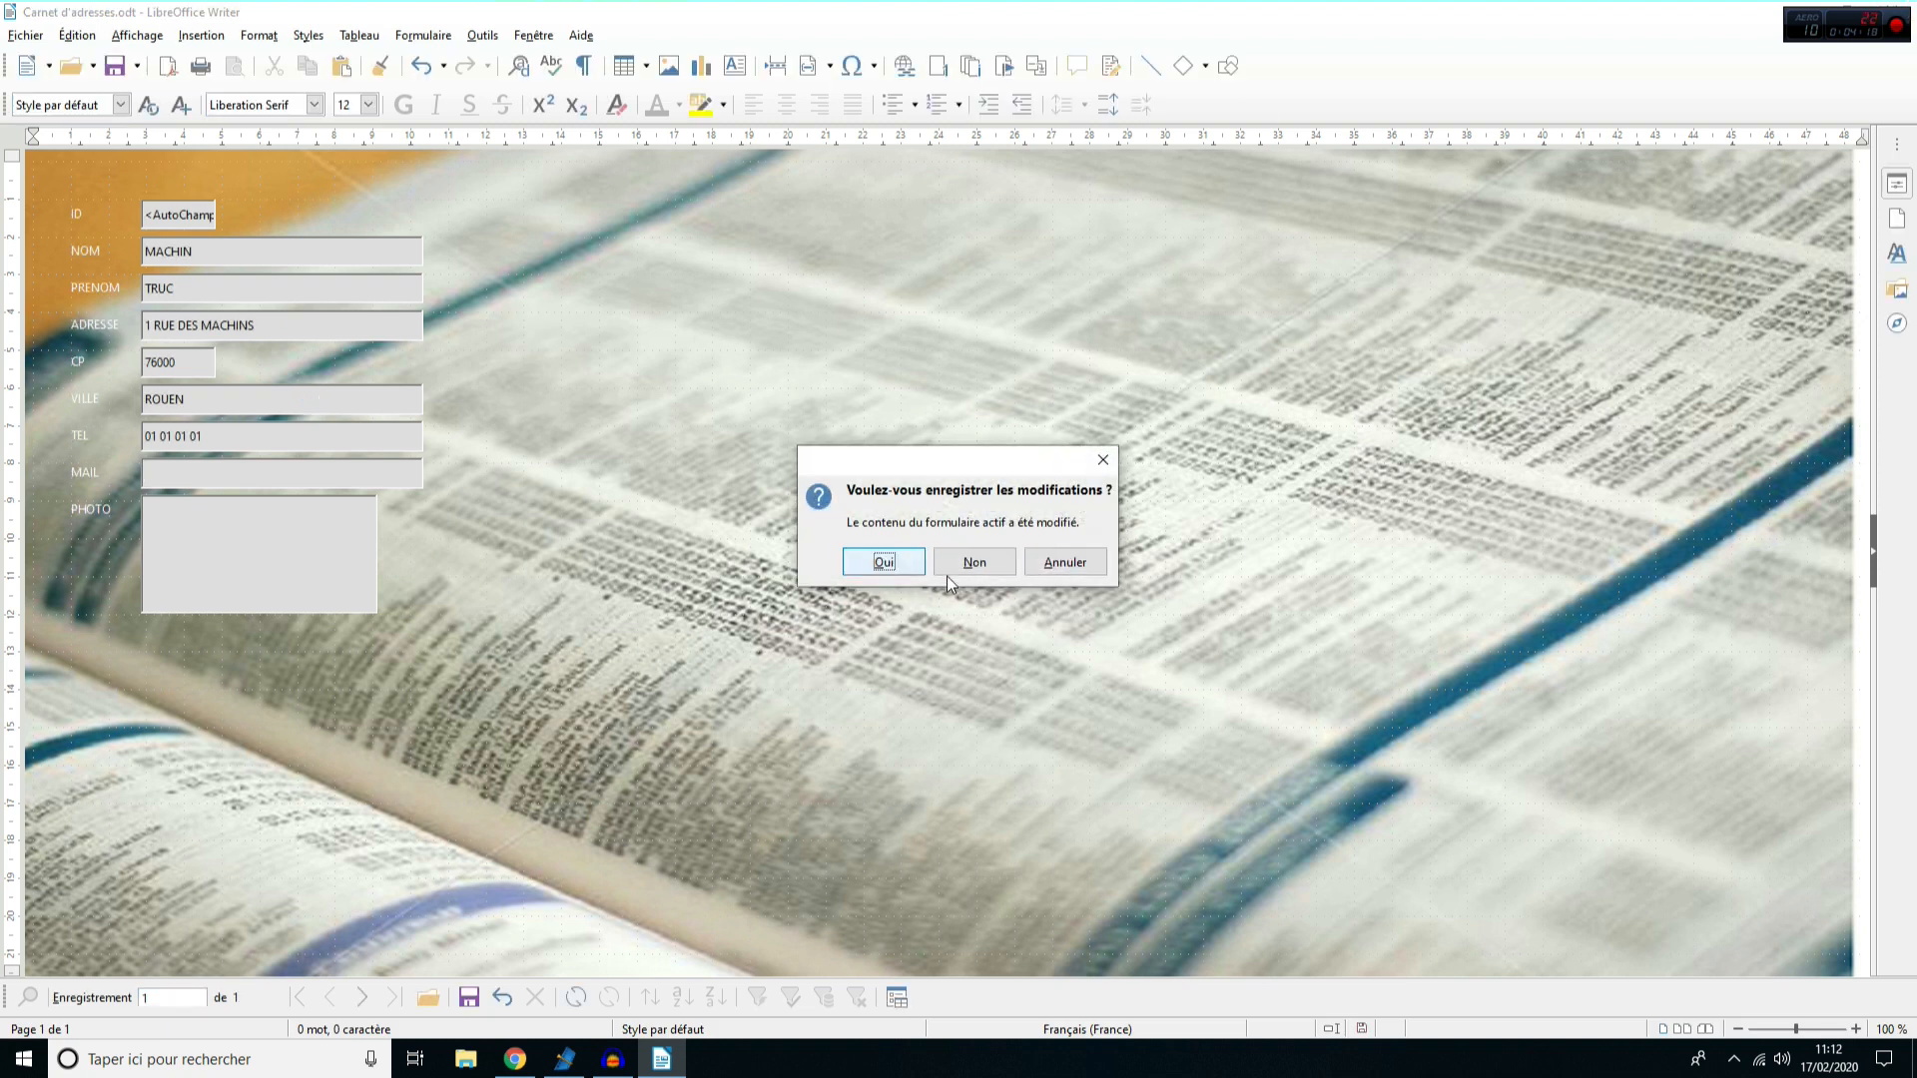
pyautogui.click(895, 565)
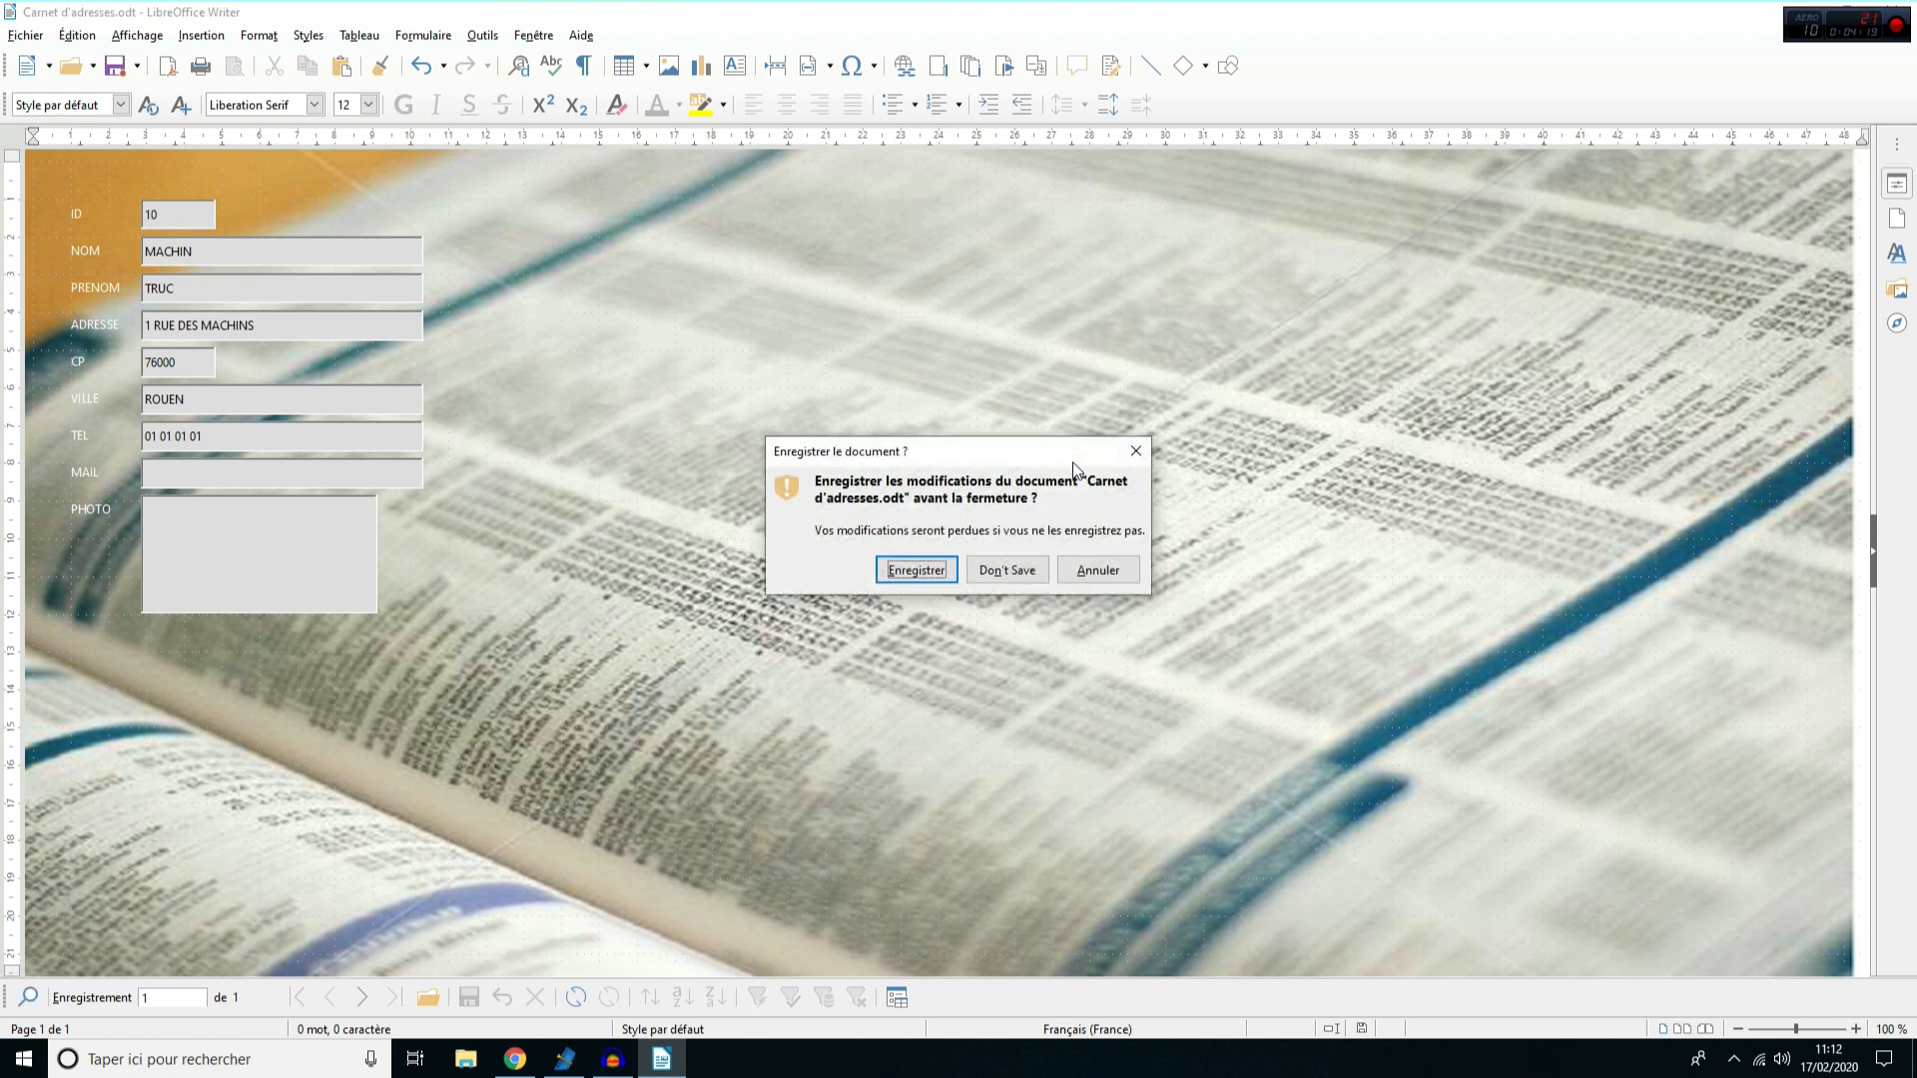
pyautogui.click(925, 570)
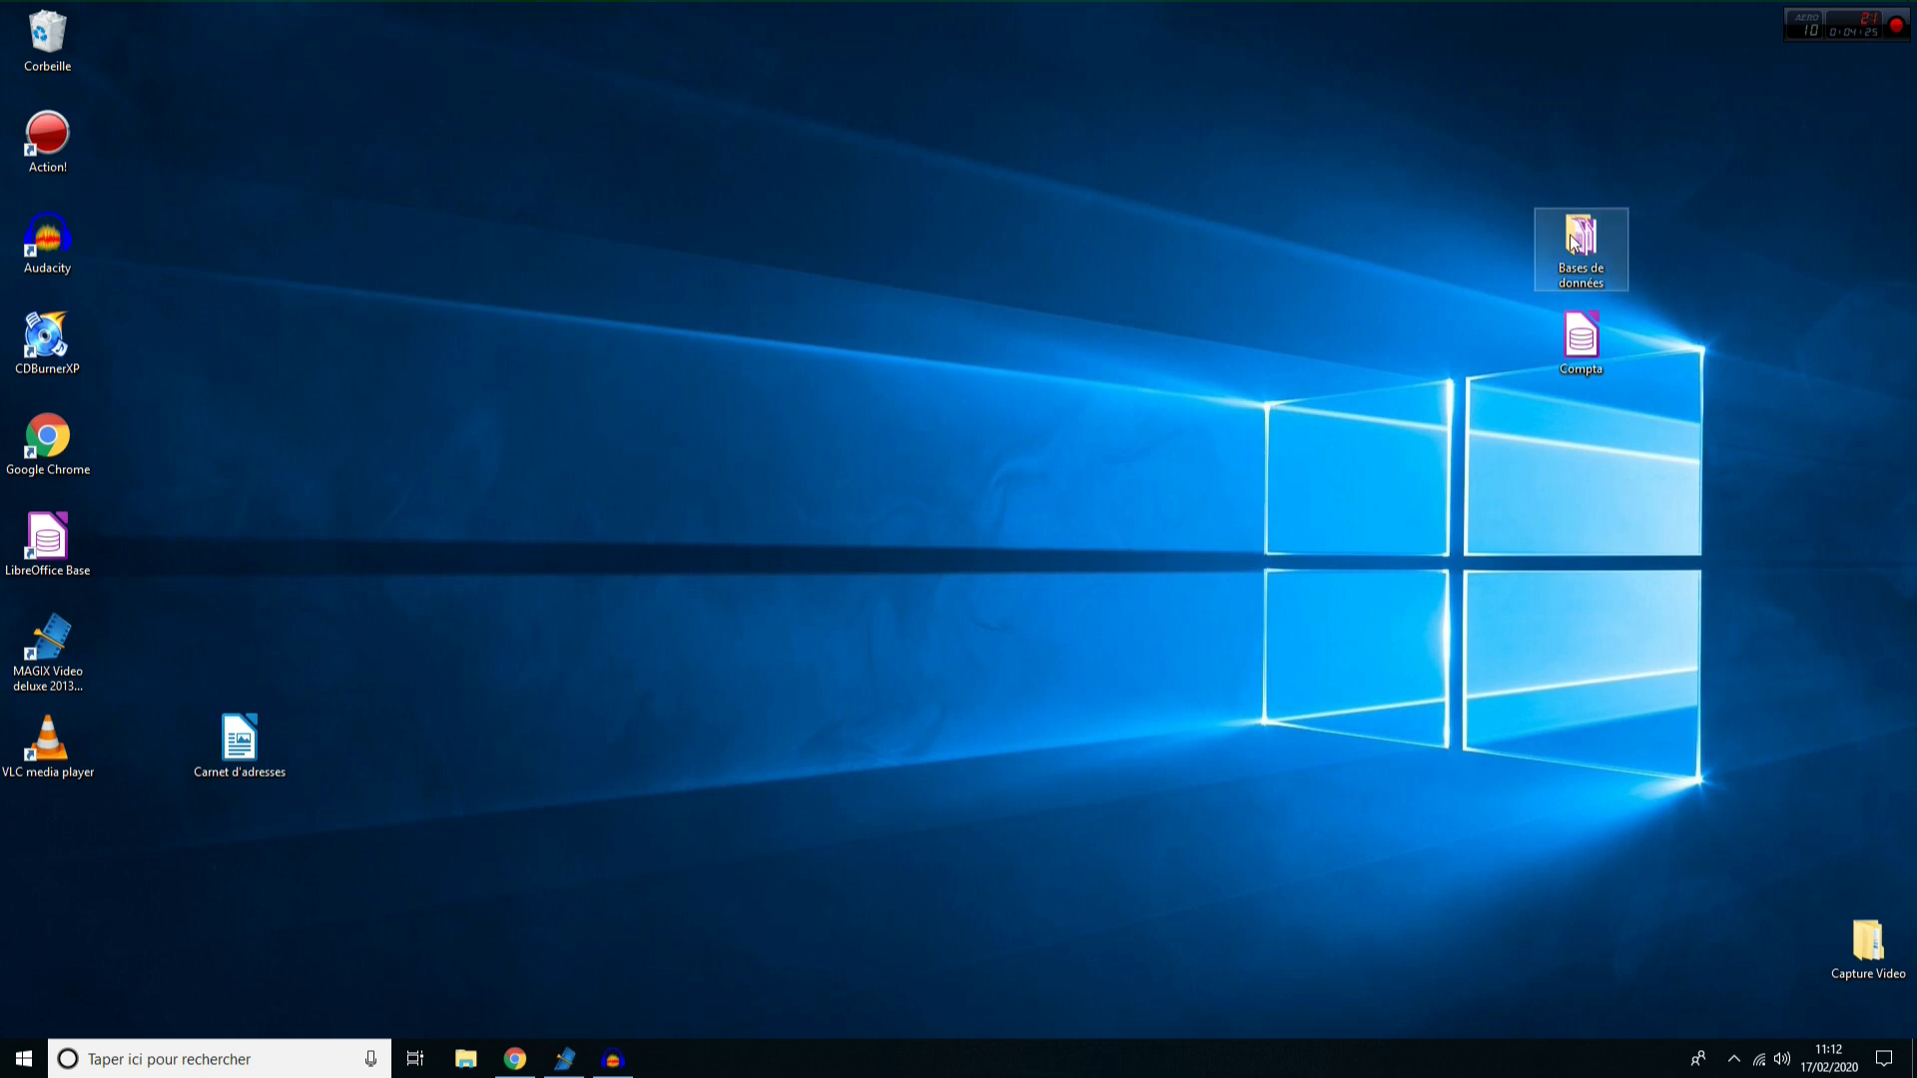
# - Open the Carnet d'adresses database from the Bases de données folder and check the new contact in T_CONTACTS, widening the NOM to VILLE columns
pyautogui.doubleClick(1573, 243)
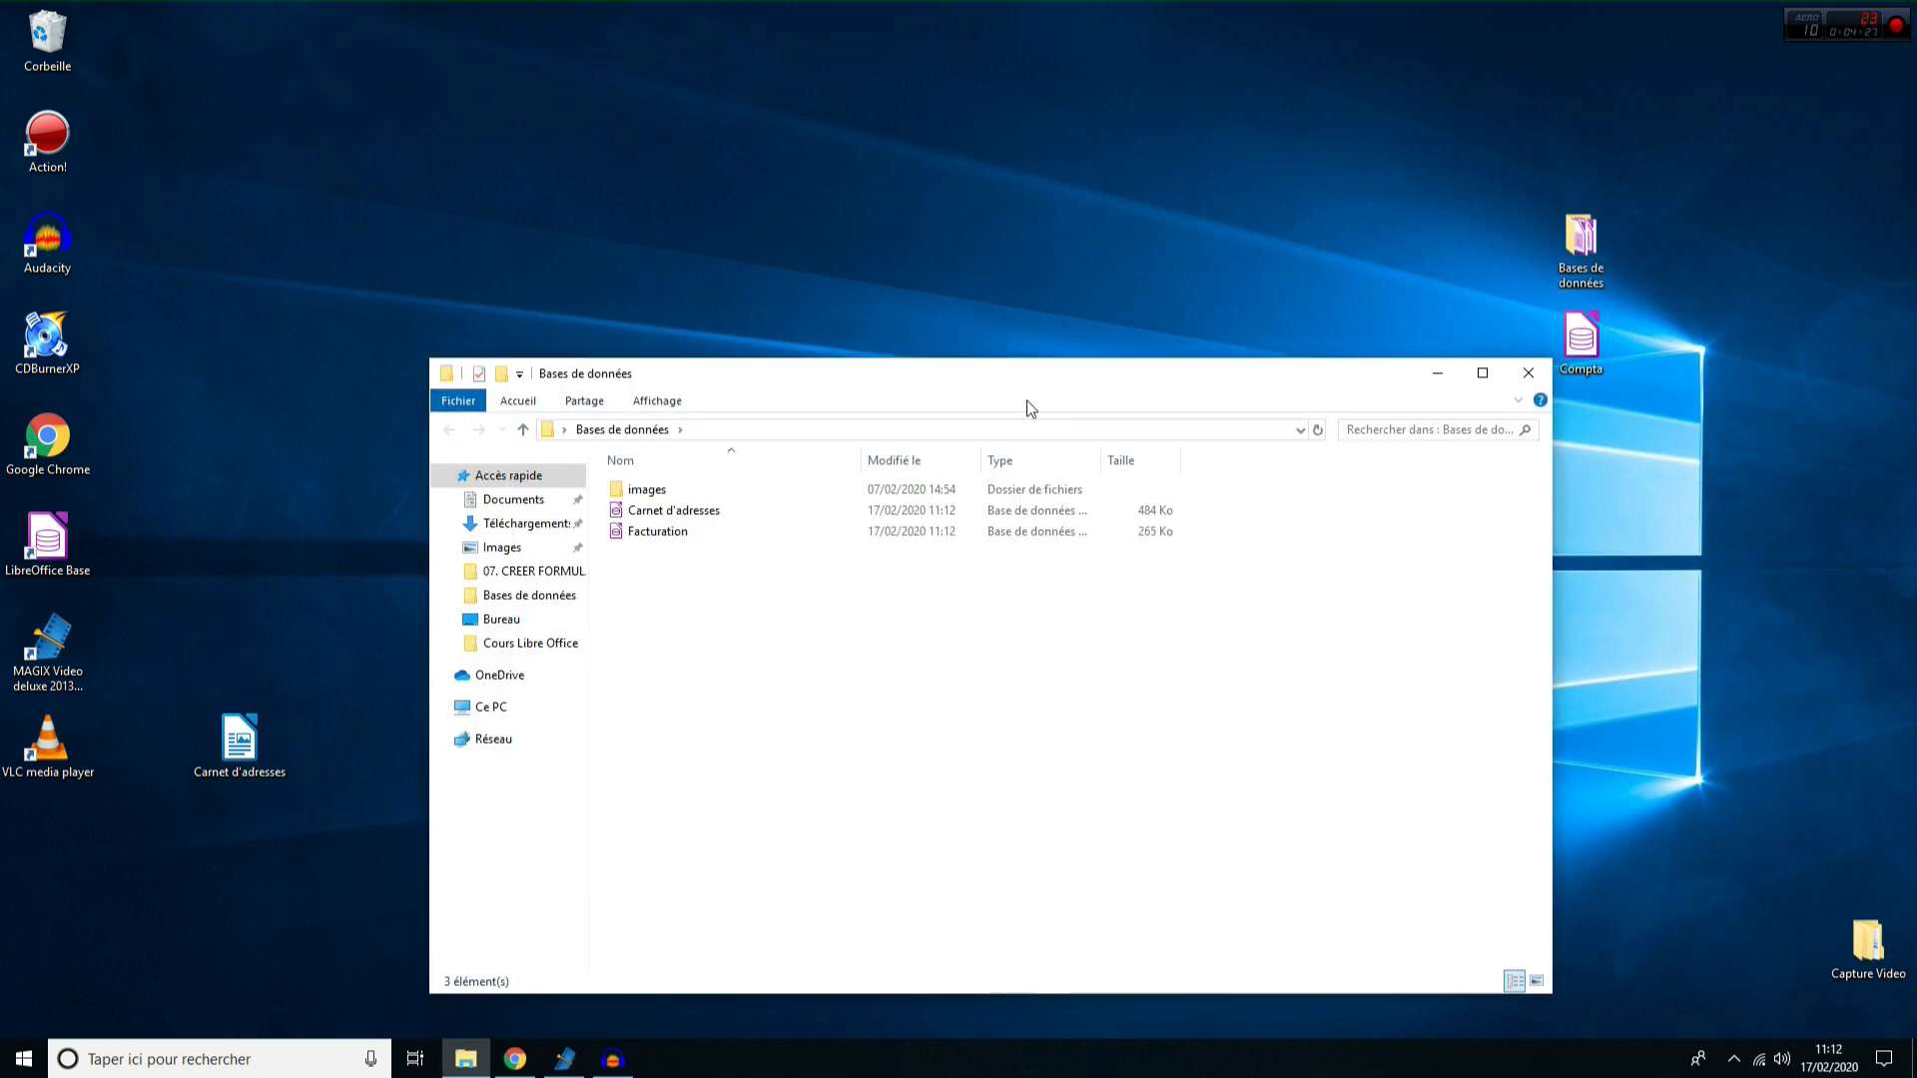
pyautogui.doubleClick(664, 511)
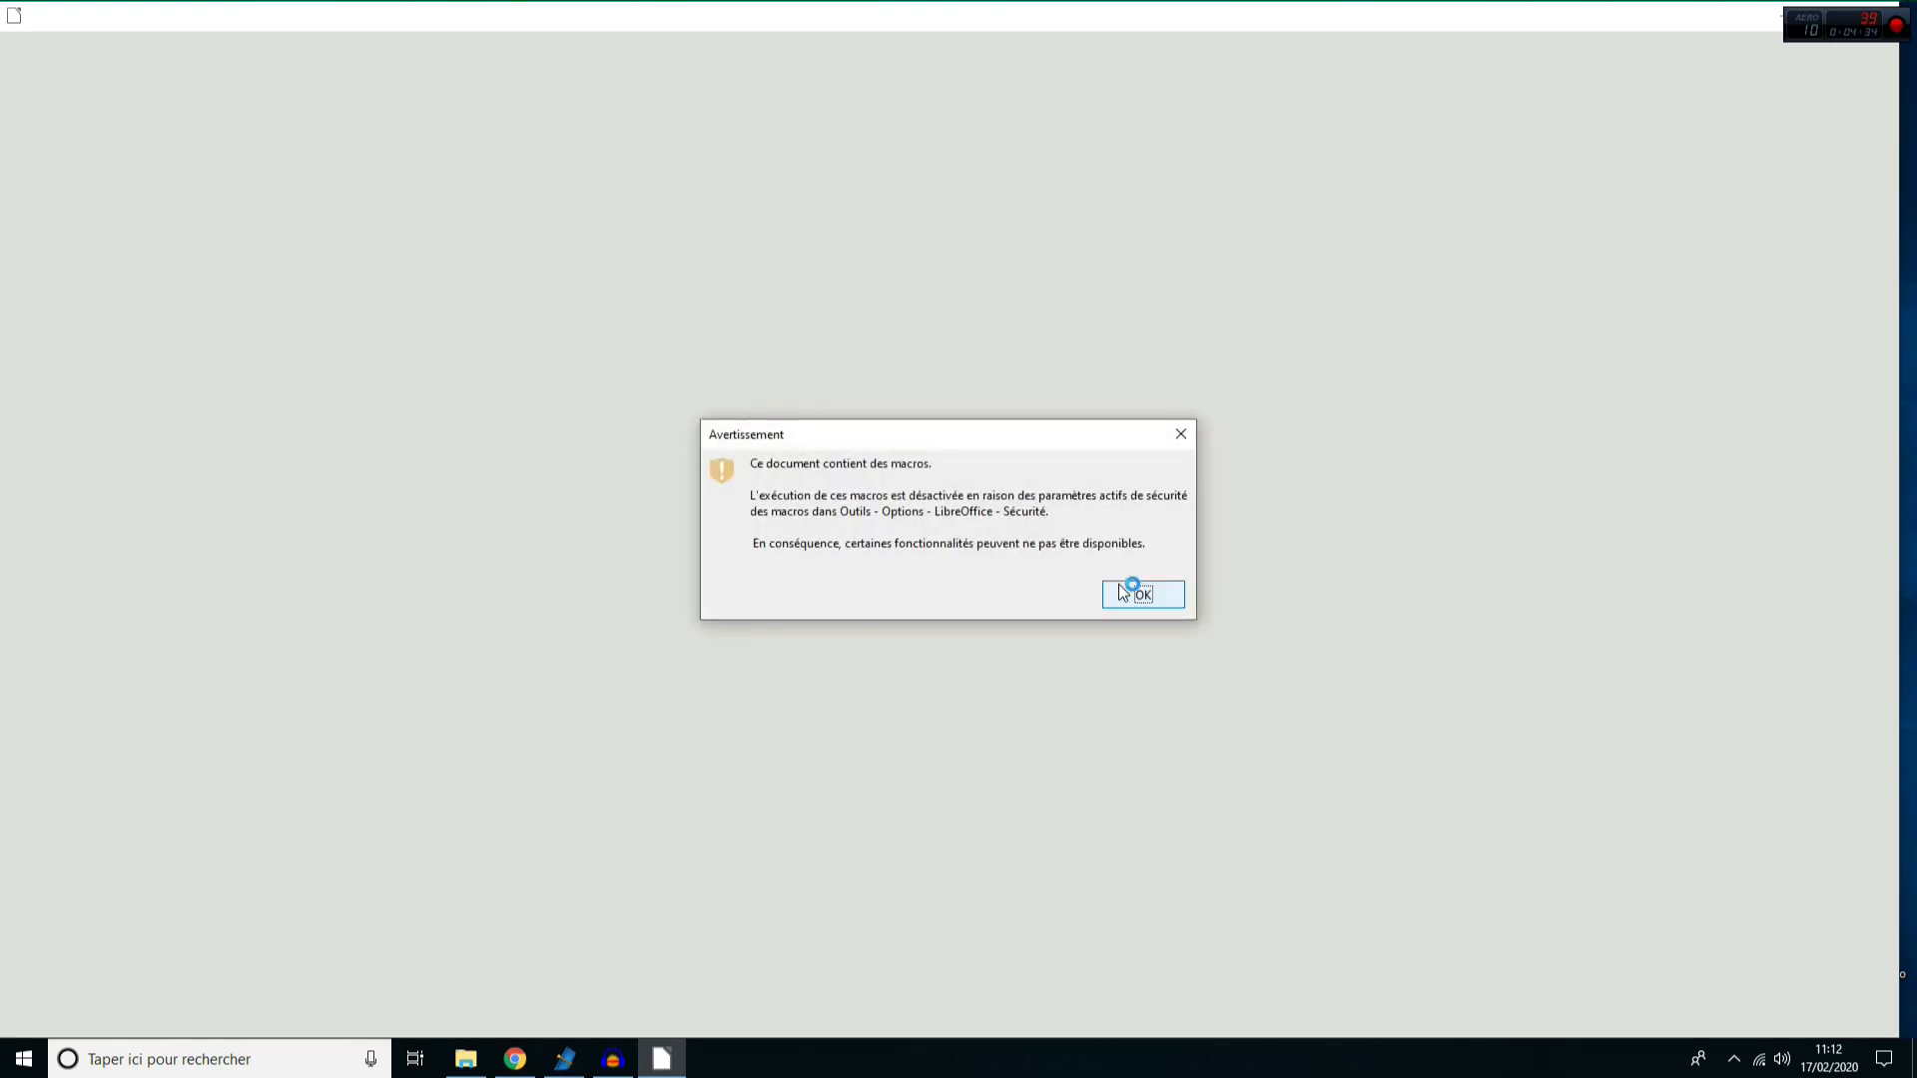
pyautogui.click(1133, 594)
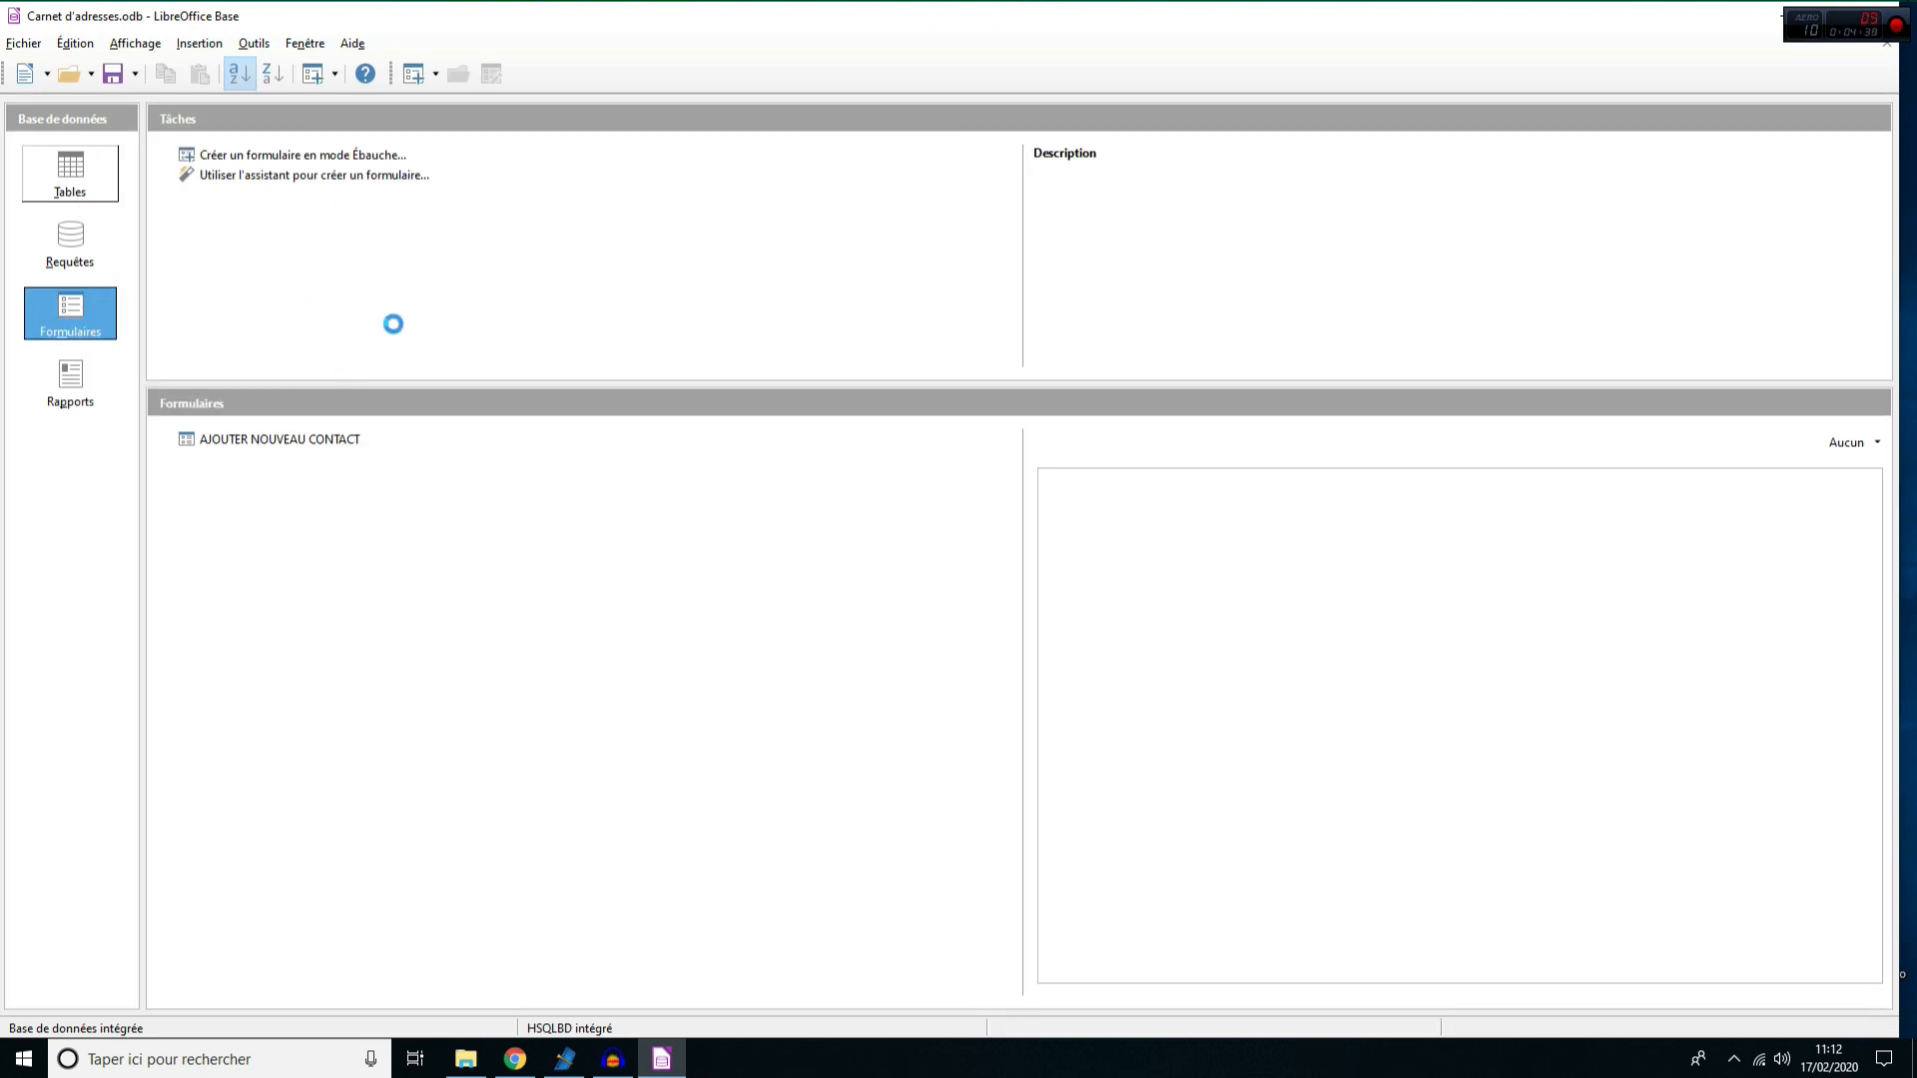
pyautogui.doubleClick(247, 431)
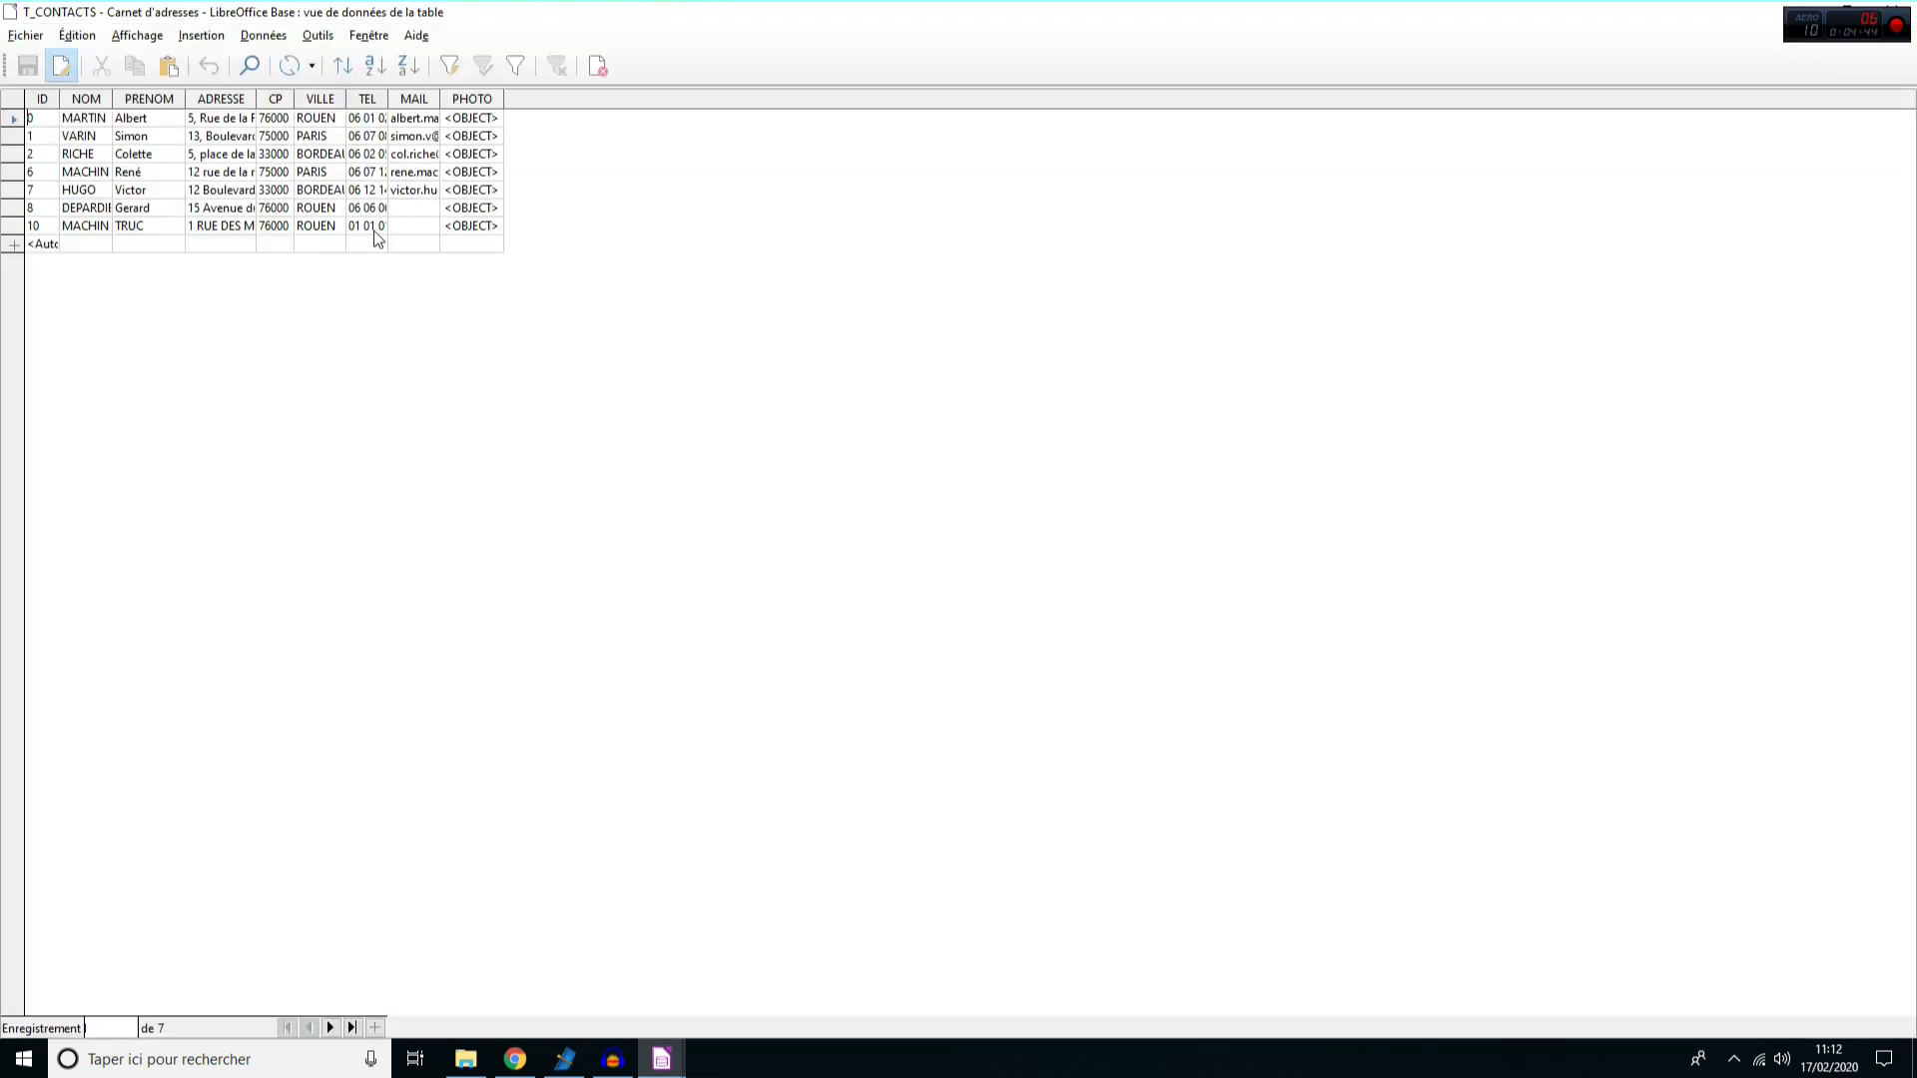
pyautogui.click(15, 226)
pyautogui.moveTo(112, 100); pyautogui.dragTo(540, 100)
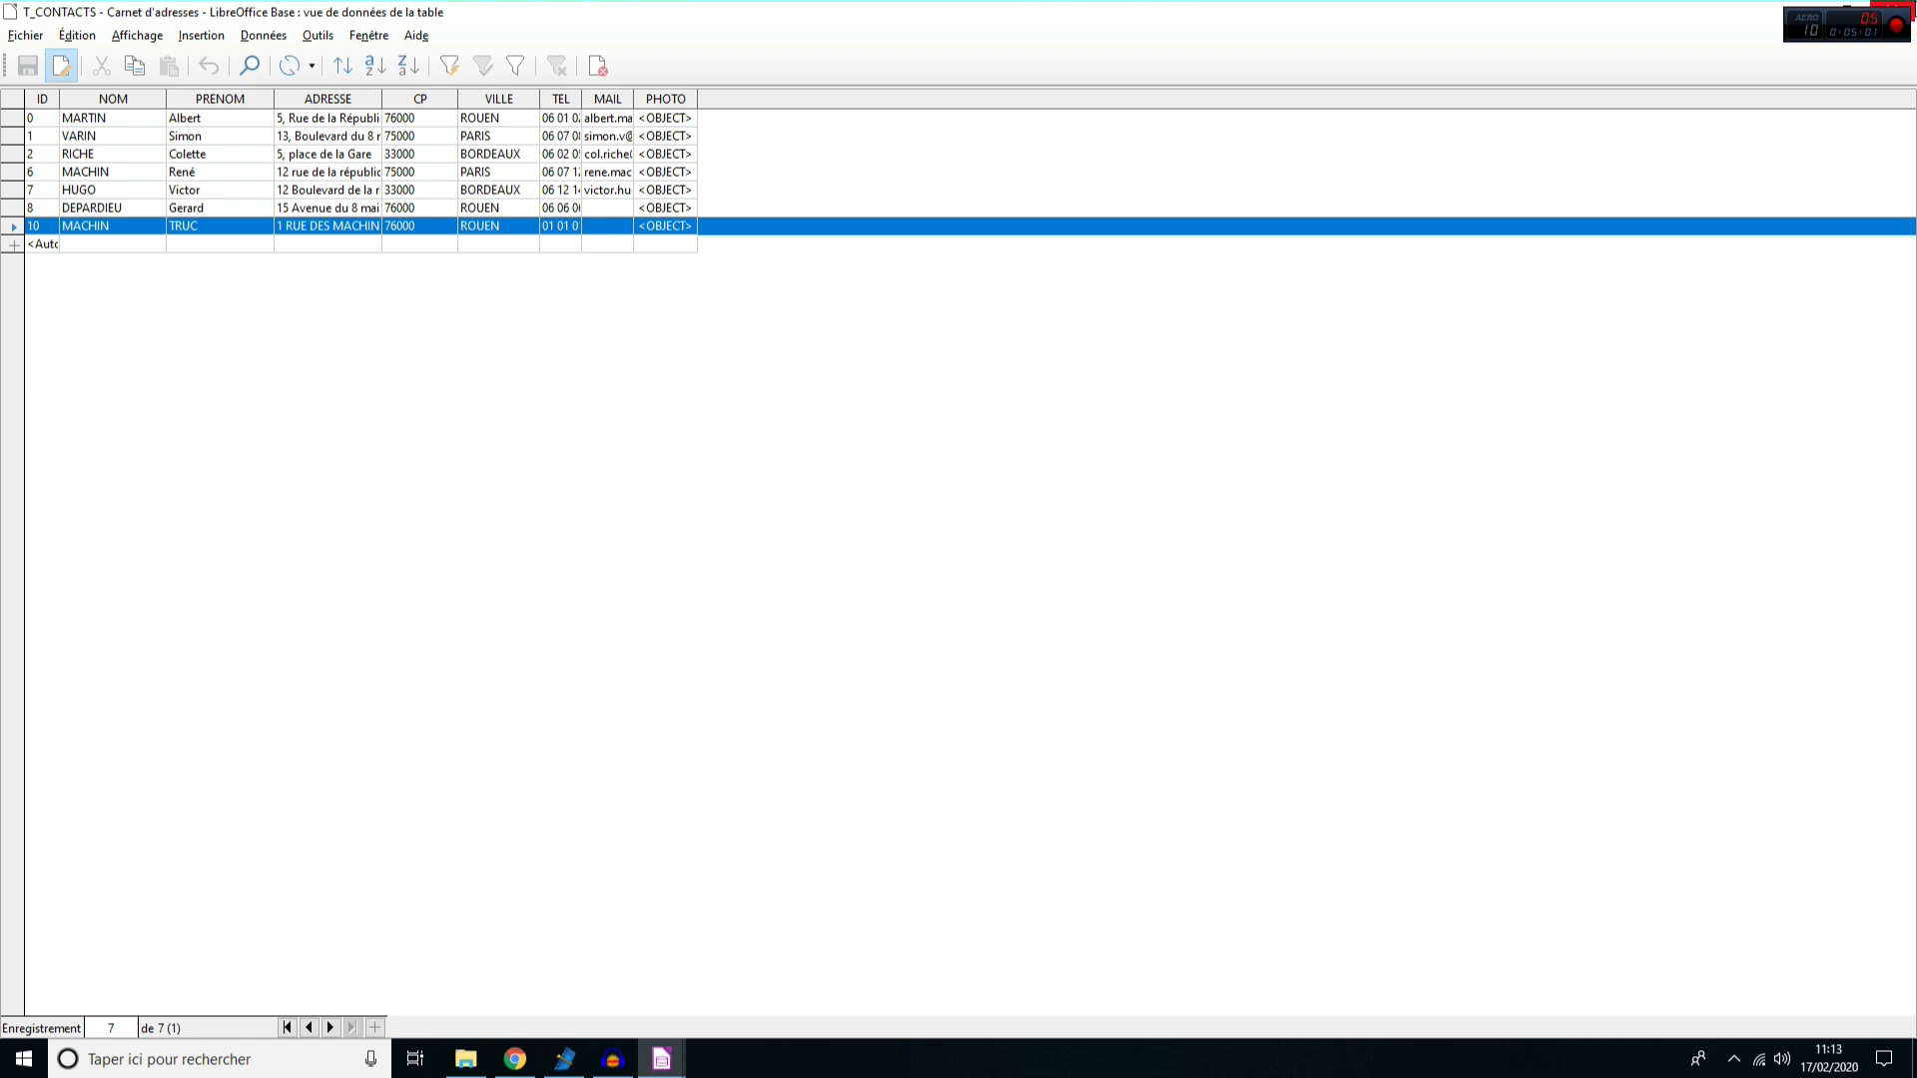
# - Close the T_CONTACTS table and the Carnet d'adresses database
pyautogui.click(1894, 10)
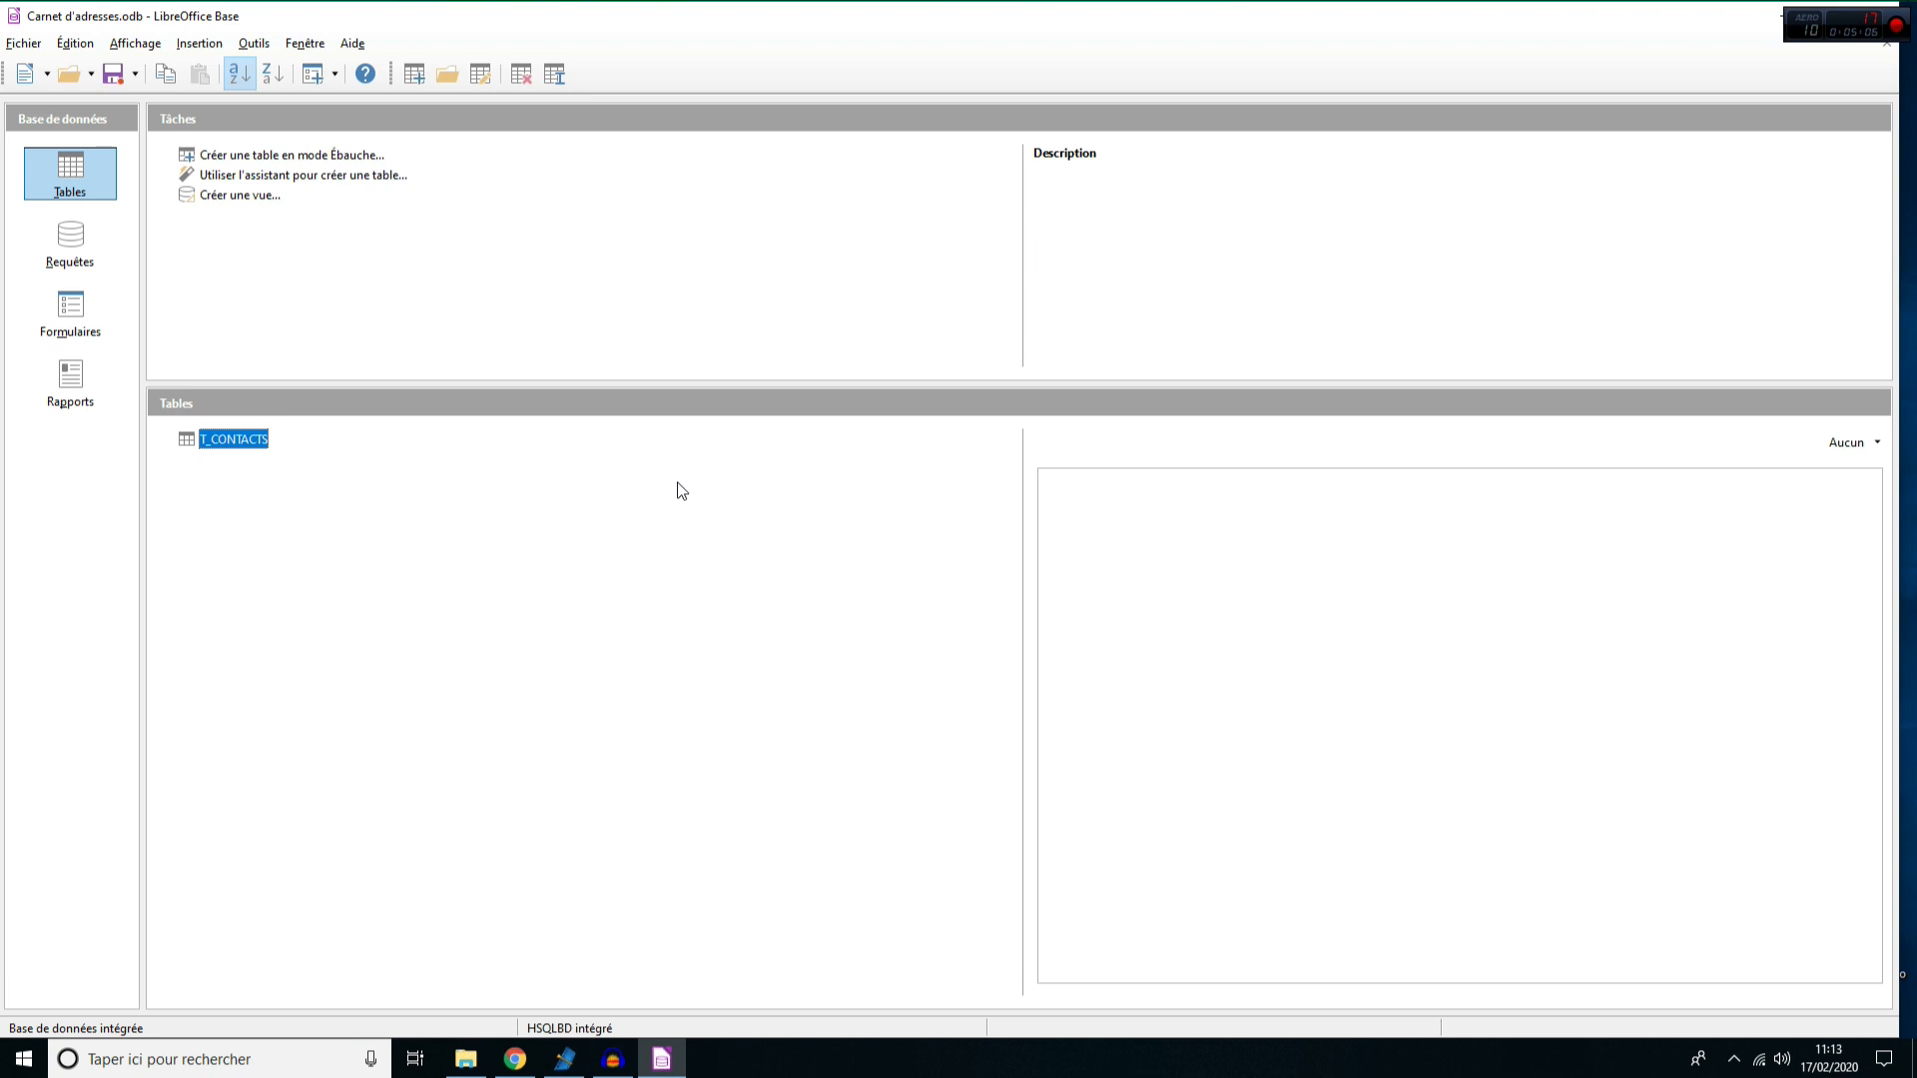
pyautogui.click(1868, 18)
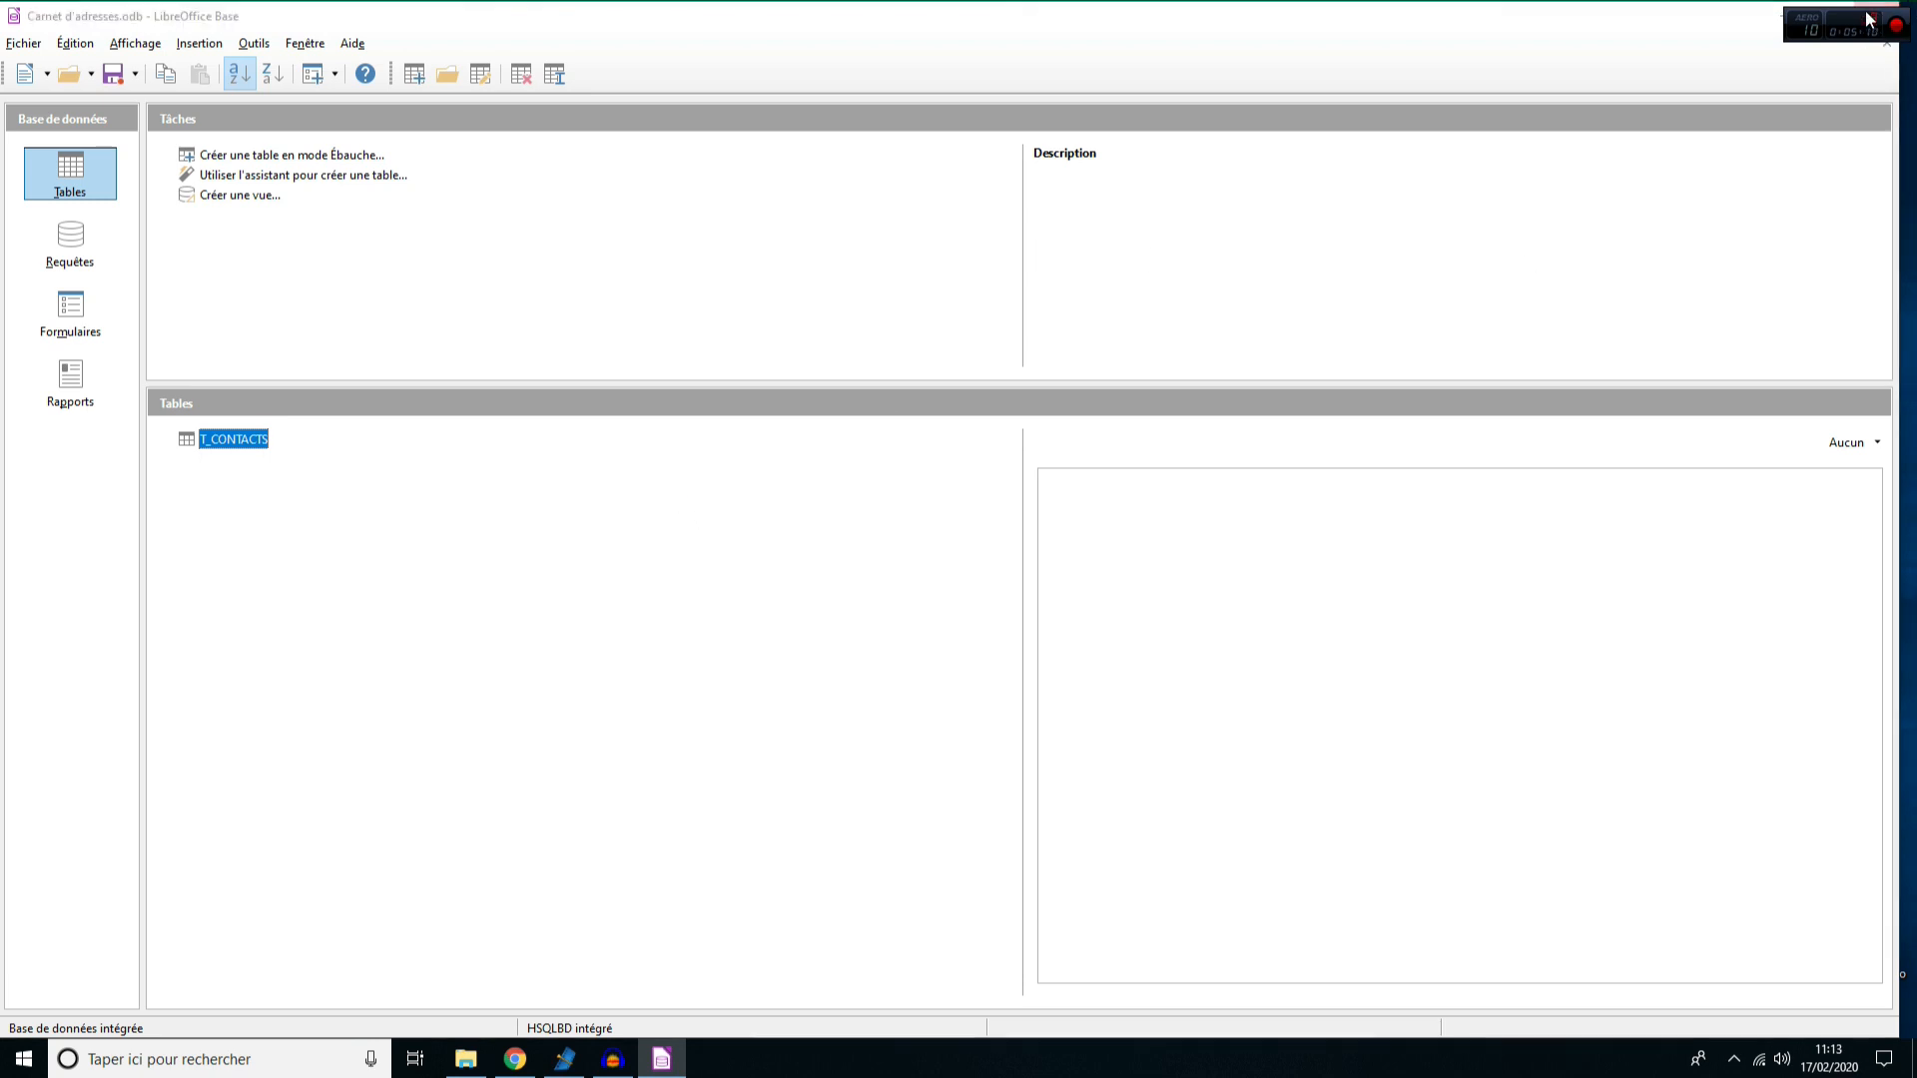
pyautogui.click(999, 577)
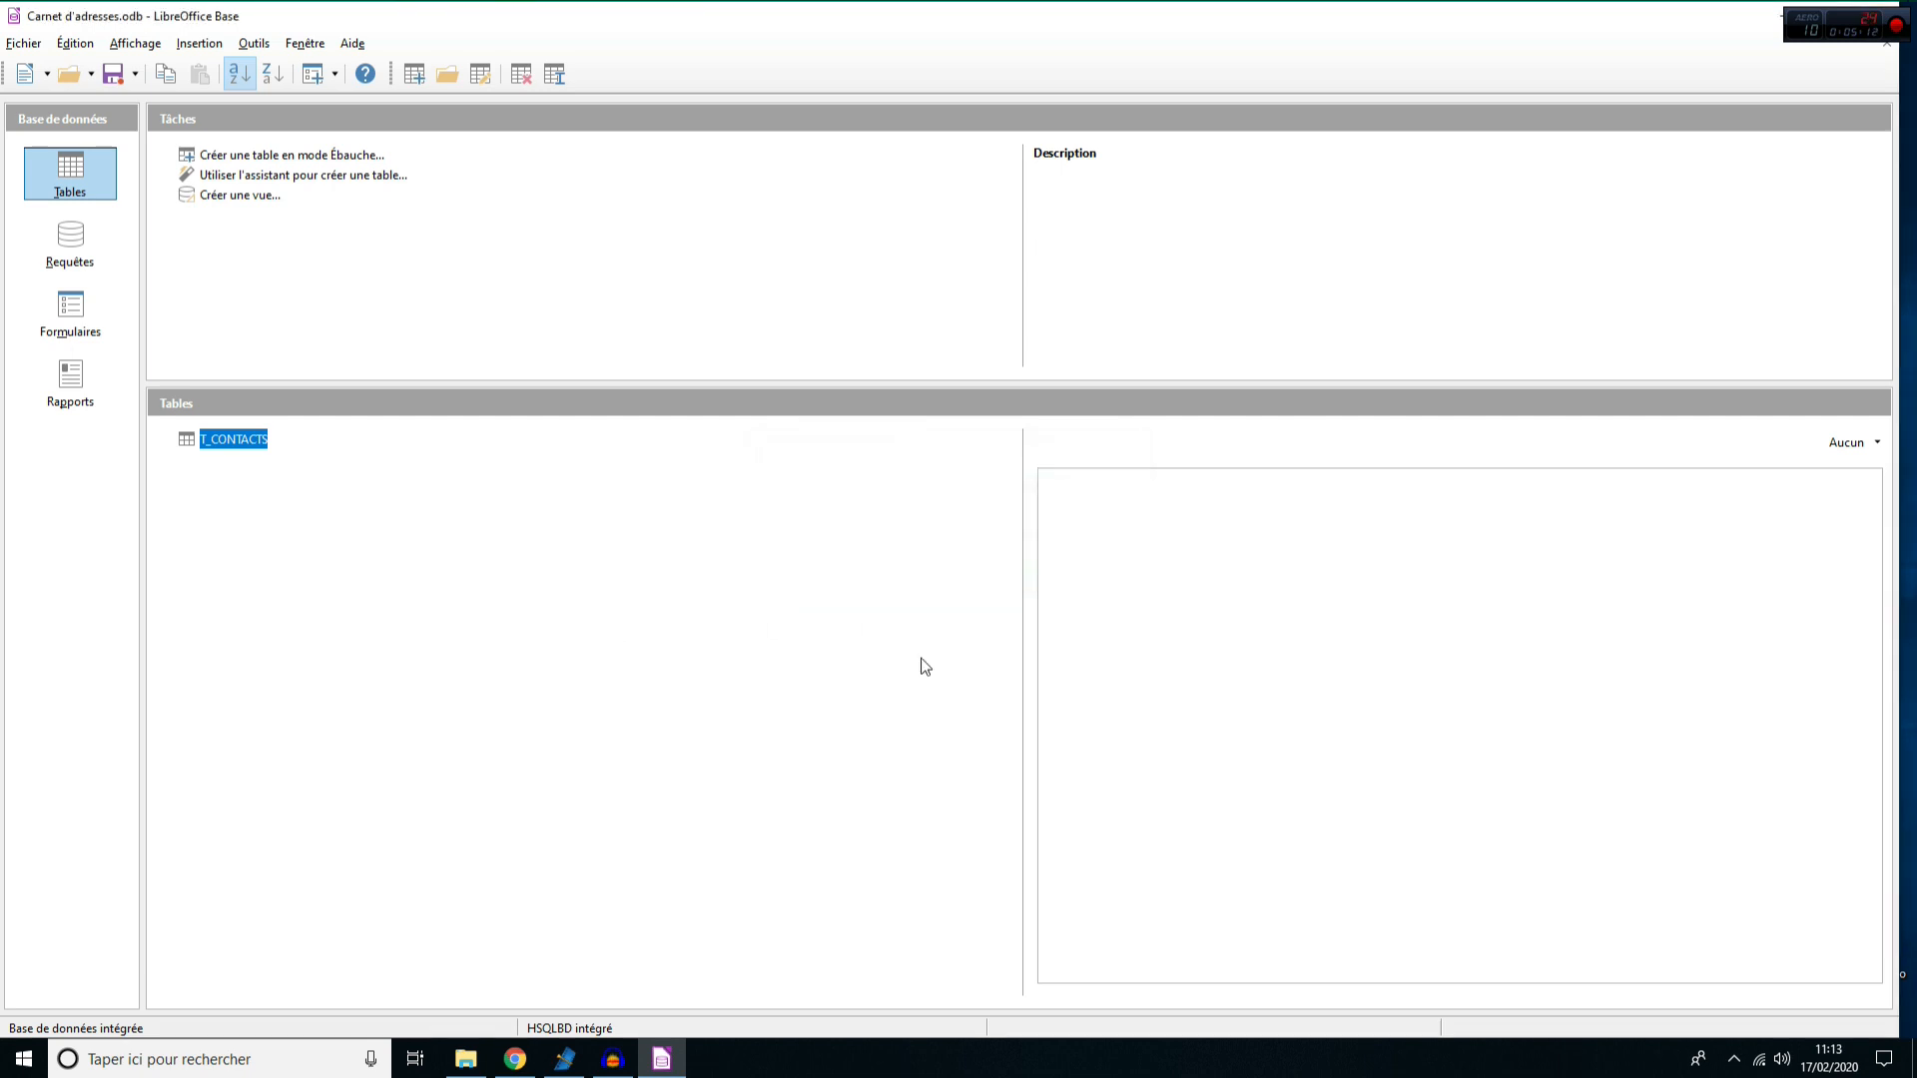